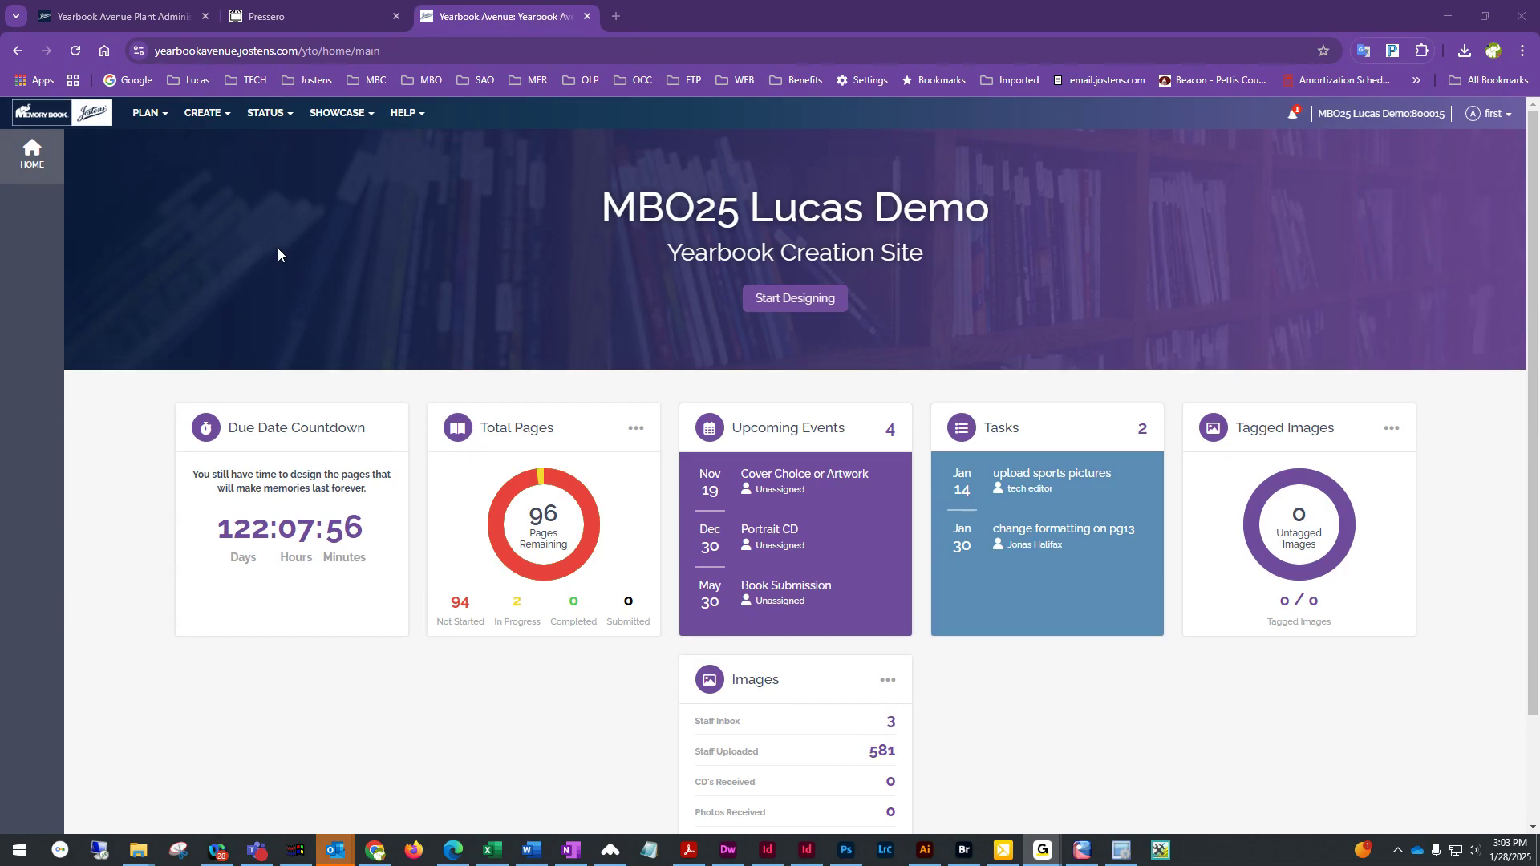
# Open the Image Library from the yearbook site's create options
pyautogui.click(204, 120)
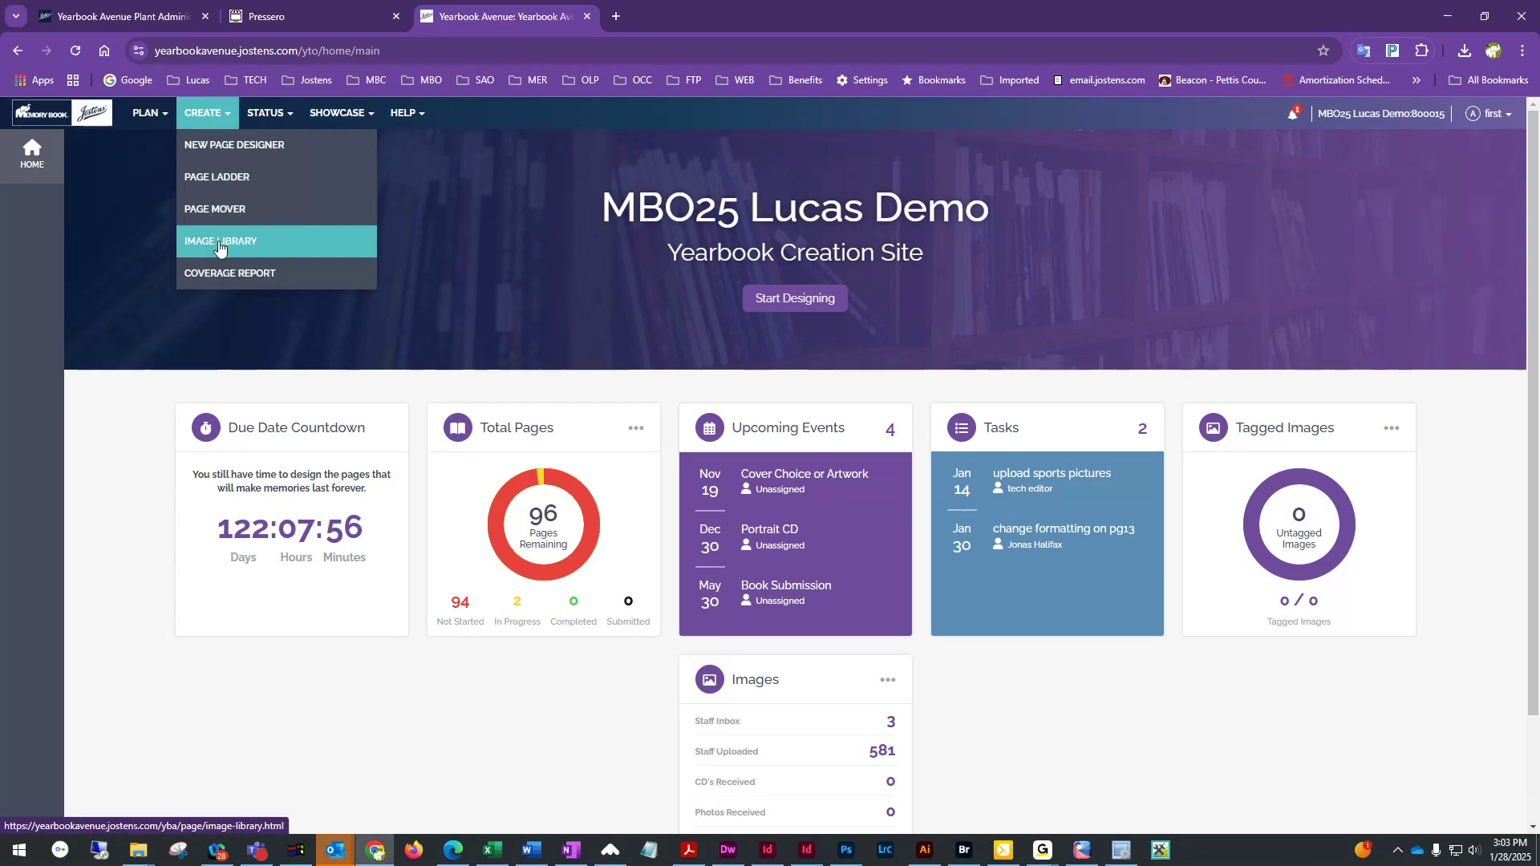
pyautogui.click(273, 249)
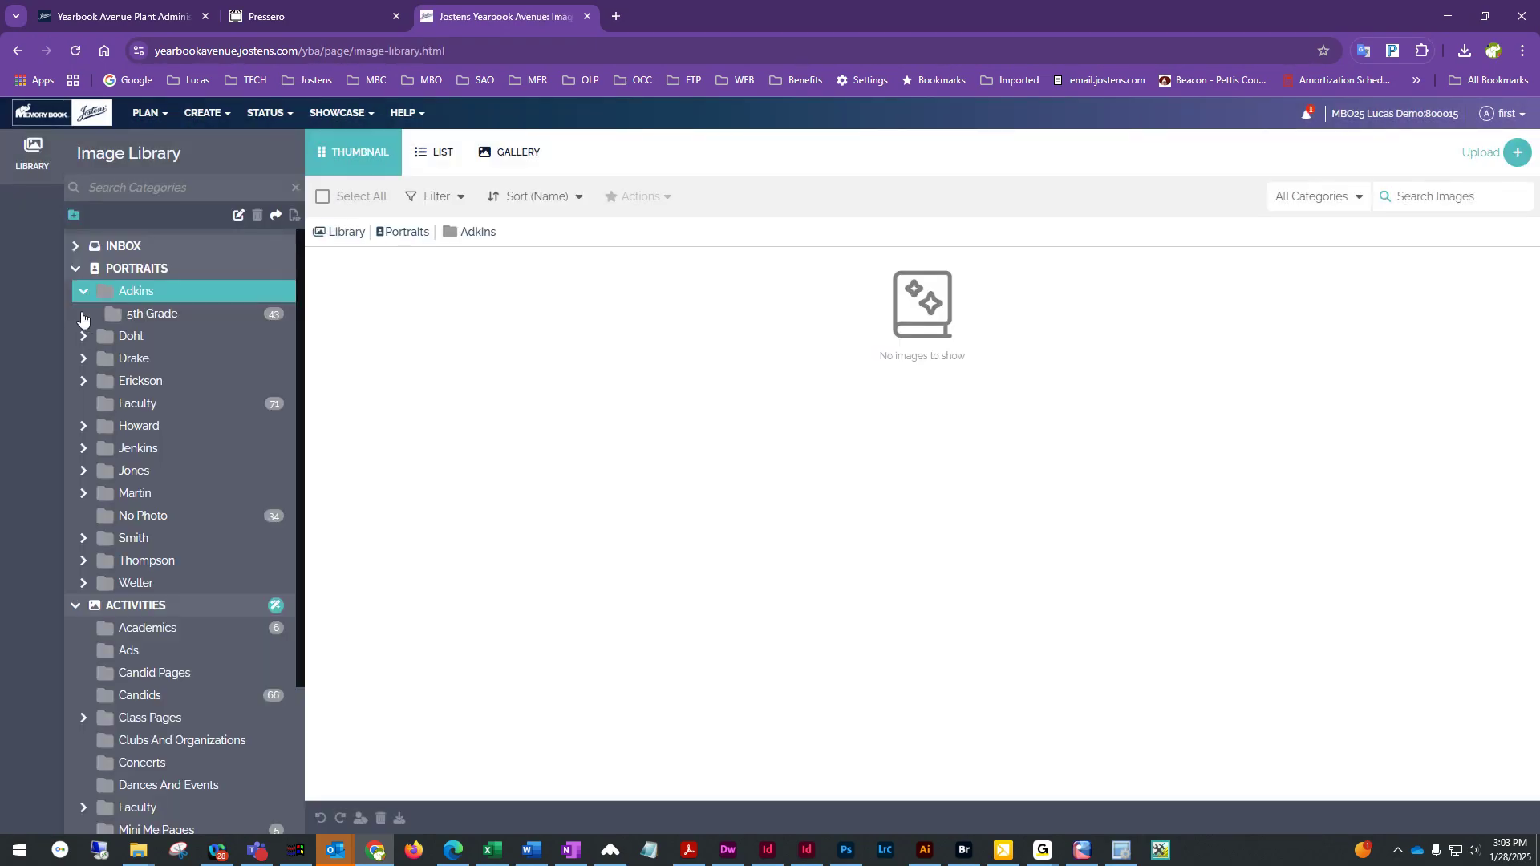
# Expand the Portraits category and open the first homeroom folder's 5th Grade portrait subfolder
pyautogui.click(75, 269)
pyautogui.click(78, 295)
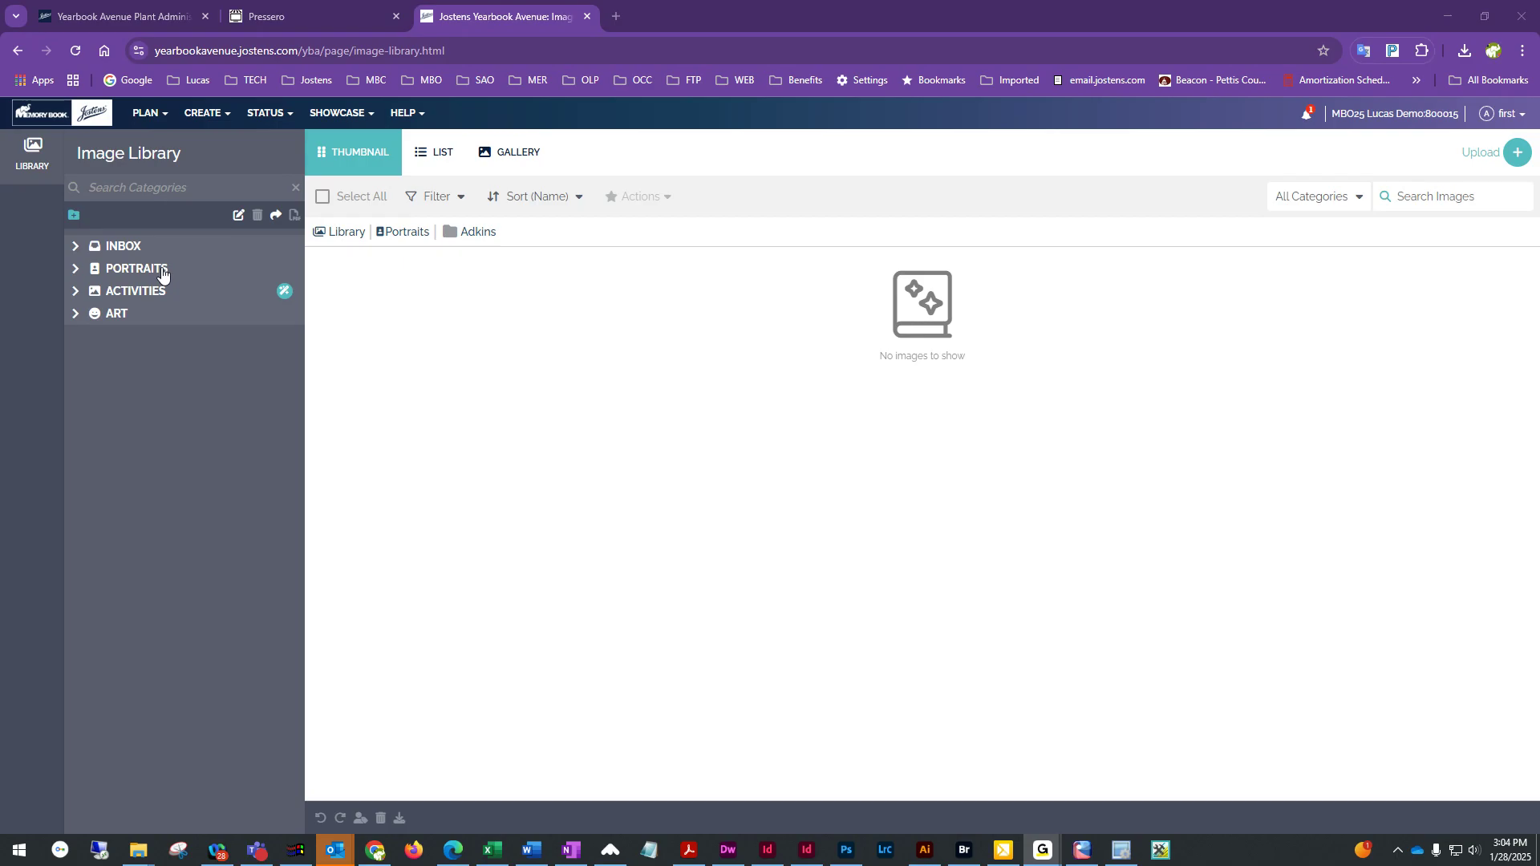
pyautogui.click(74, 269)
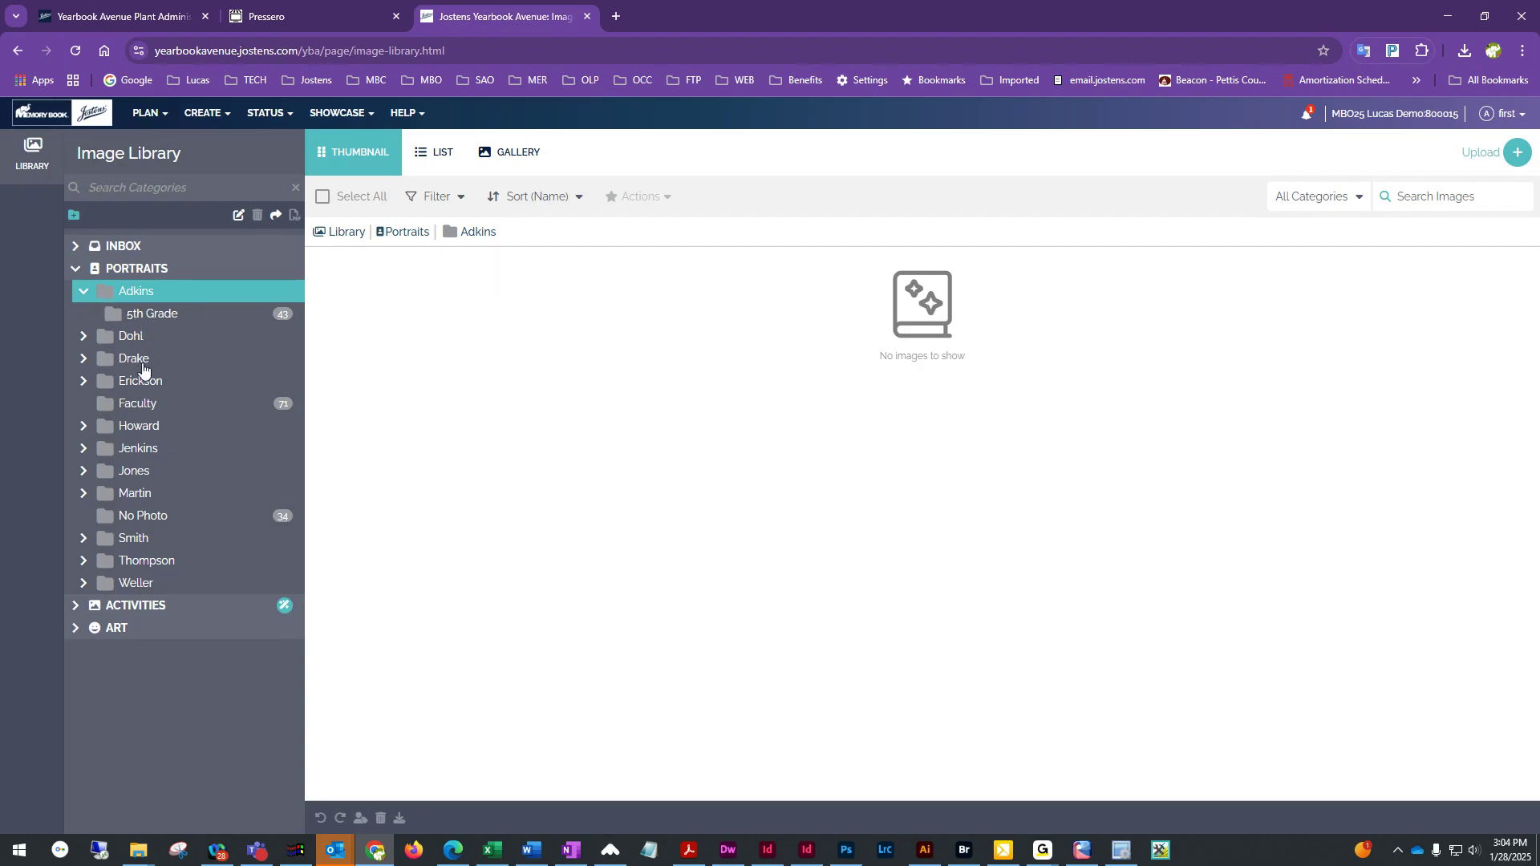
pyautogui.click(84, 293)
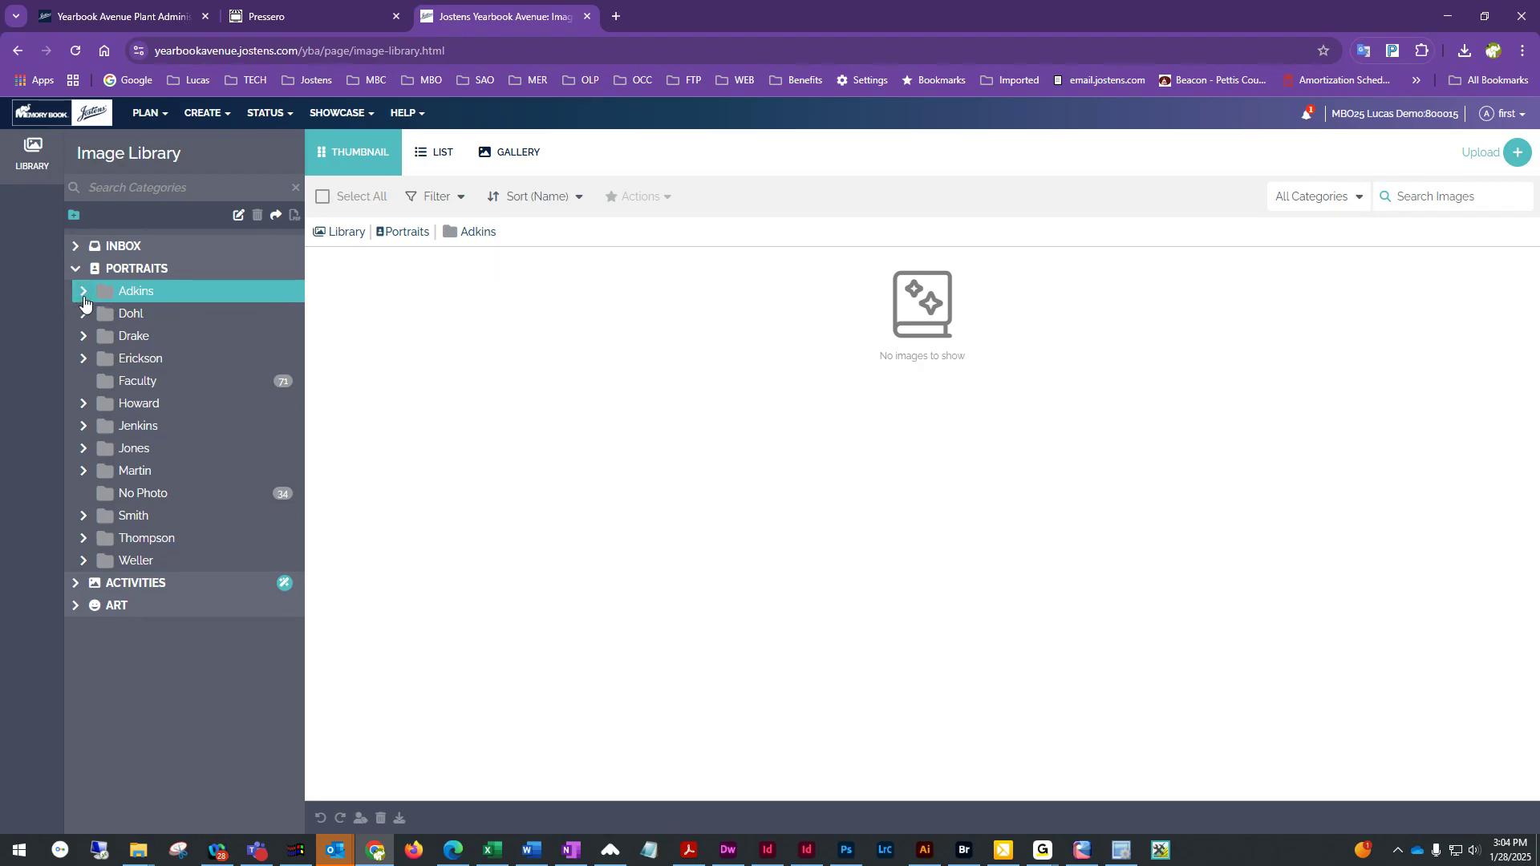
pyautogui.click(83, 294)
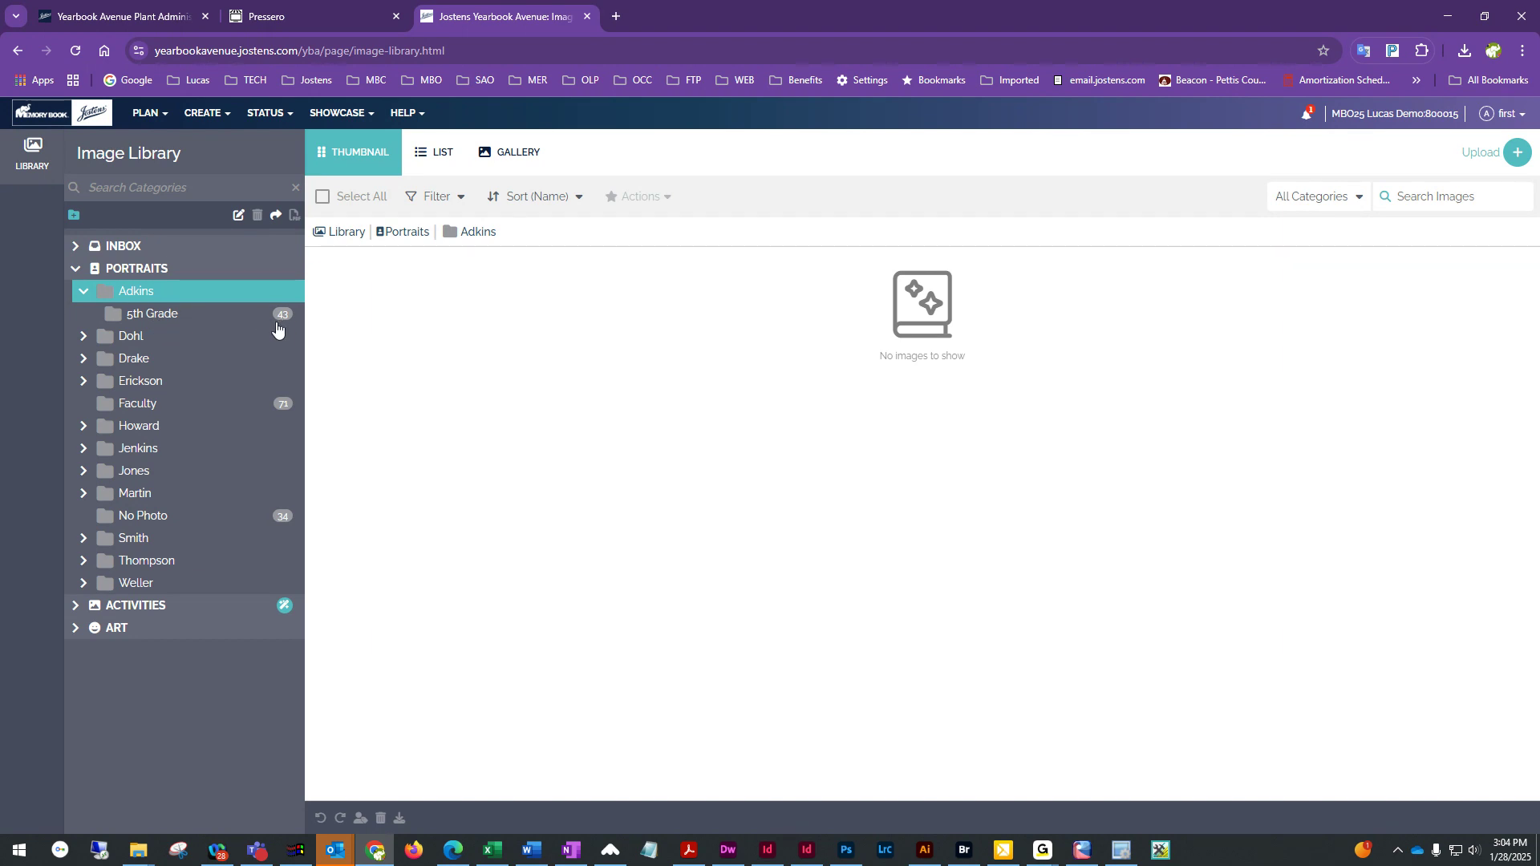
pyautogui.click(169, 319)
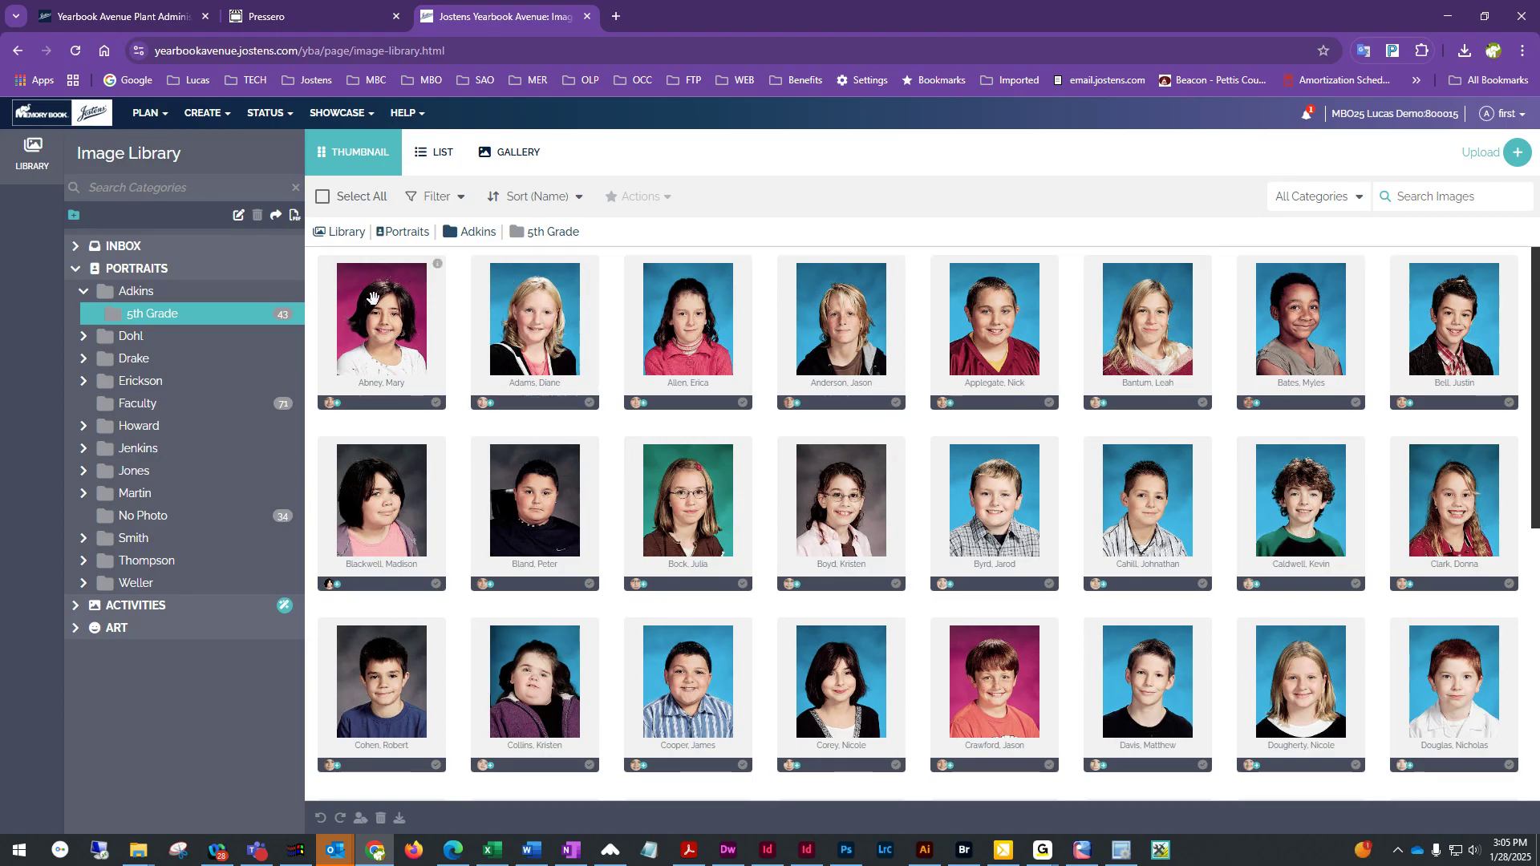
pyautogui.click(159, 317)
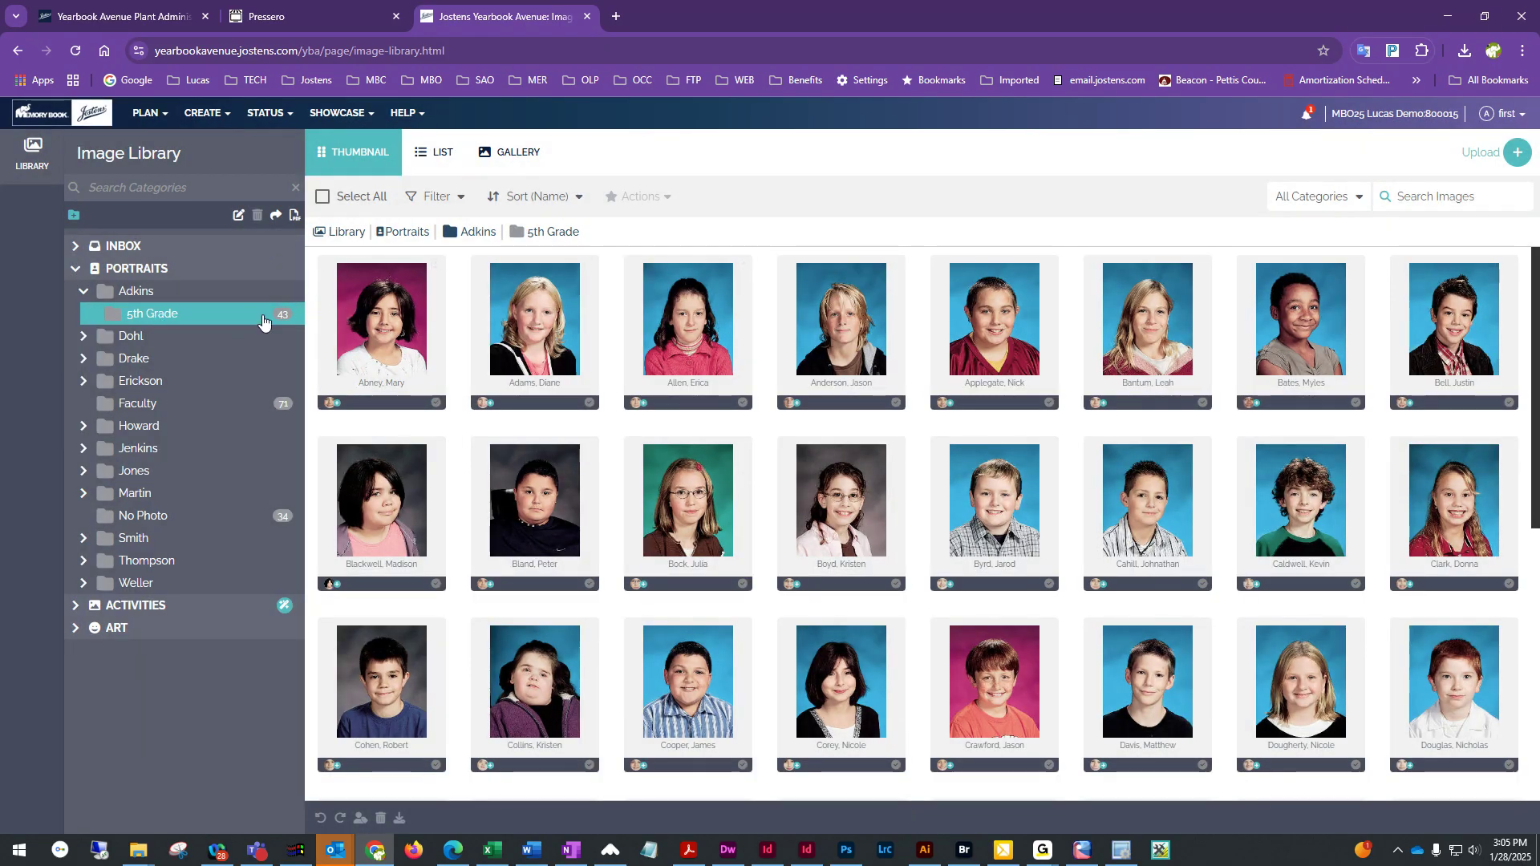
# Generate a PDF contact sheet of the 5th Grade folder, then close its tab
pyautogui.click(294, 218)
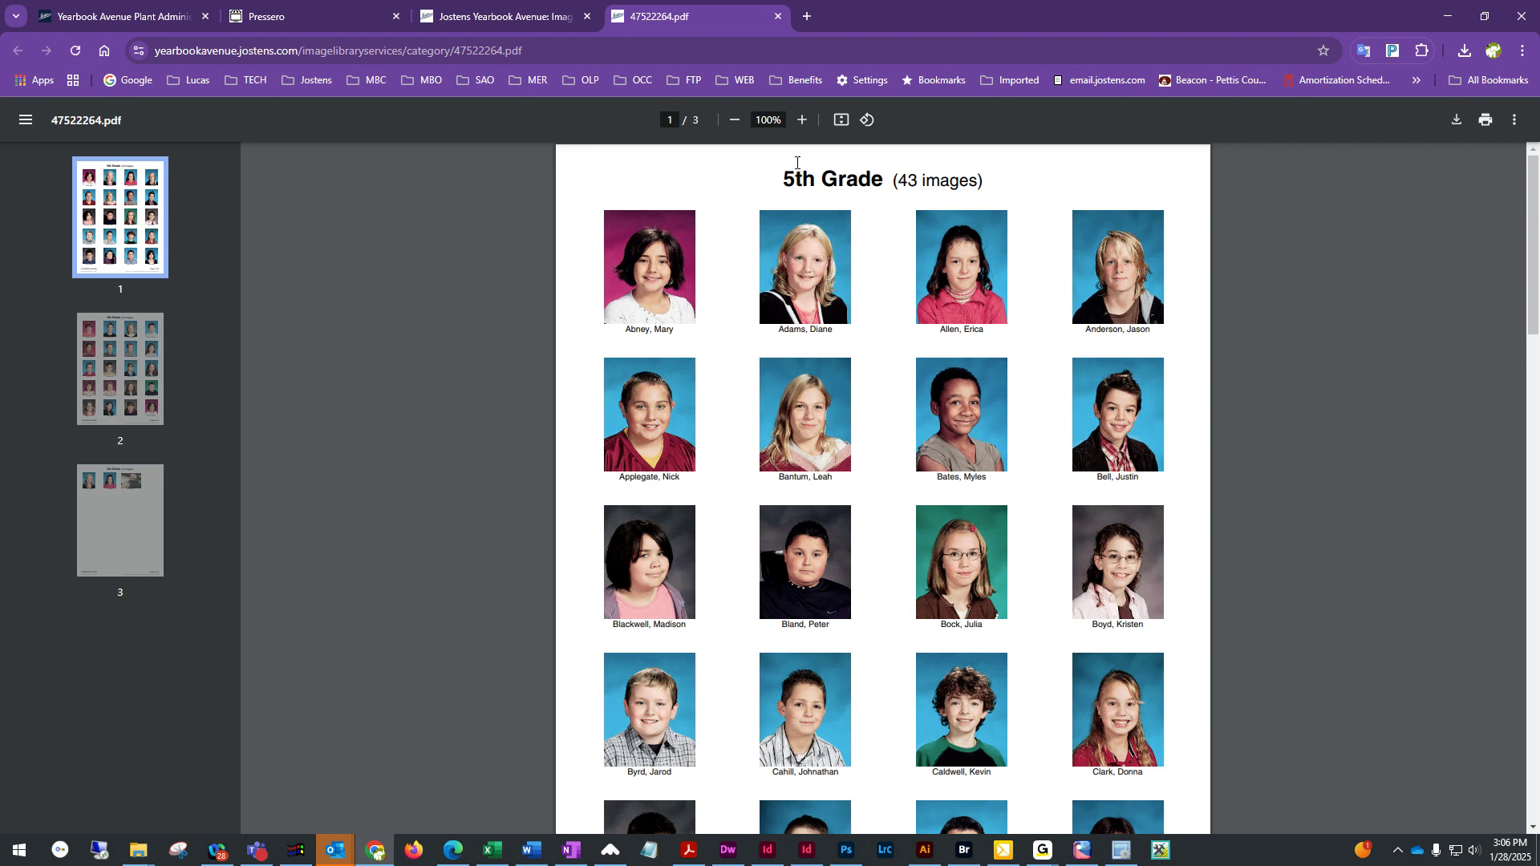
pyautogui.click(777, 14)
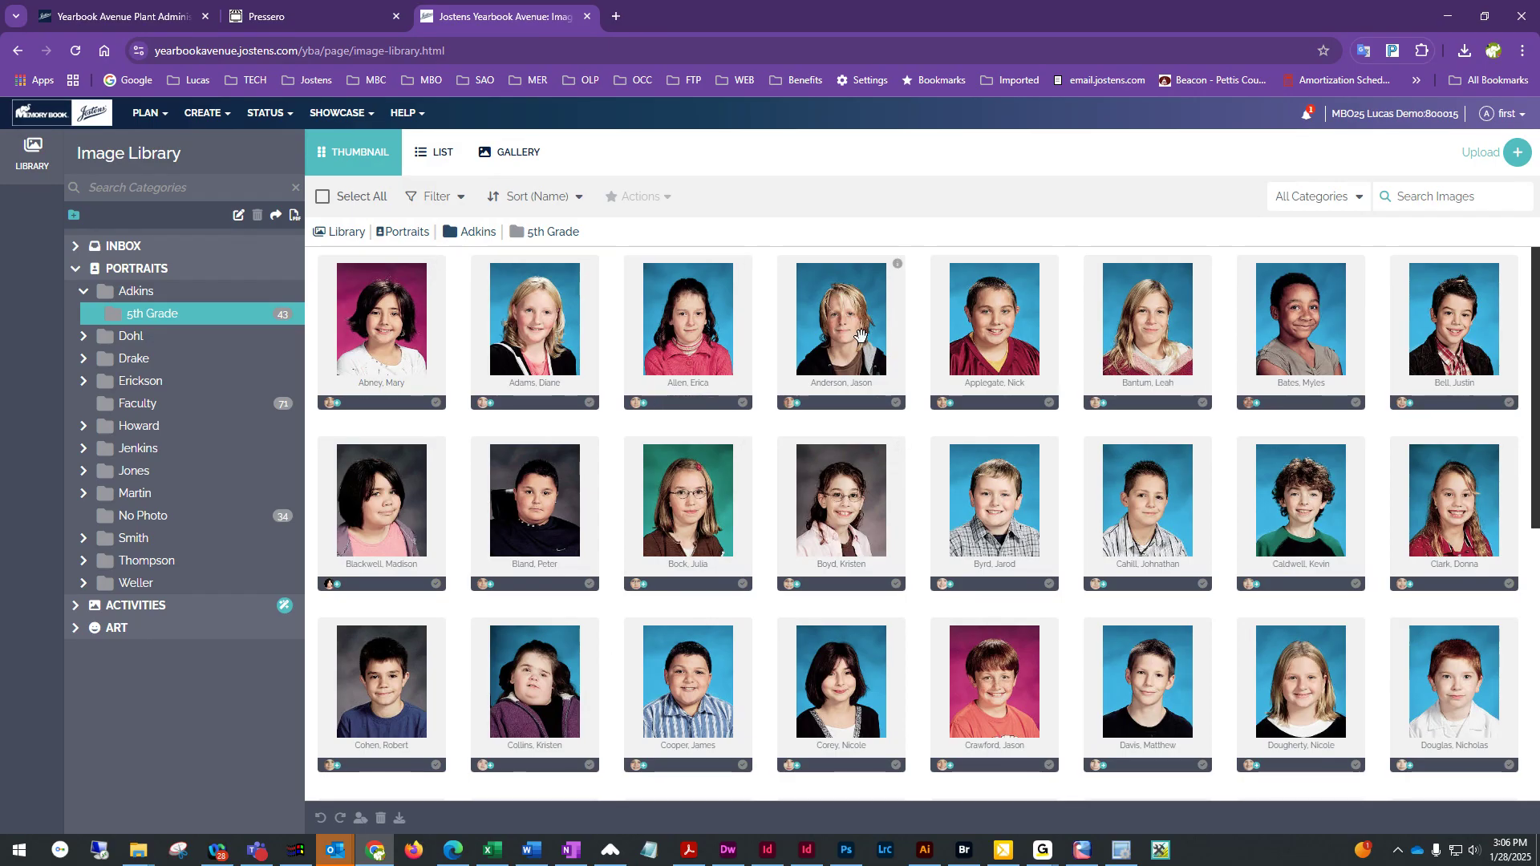
# Open the first portrait's image details and close them
pyautogui.doubleClick(383, 315)
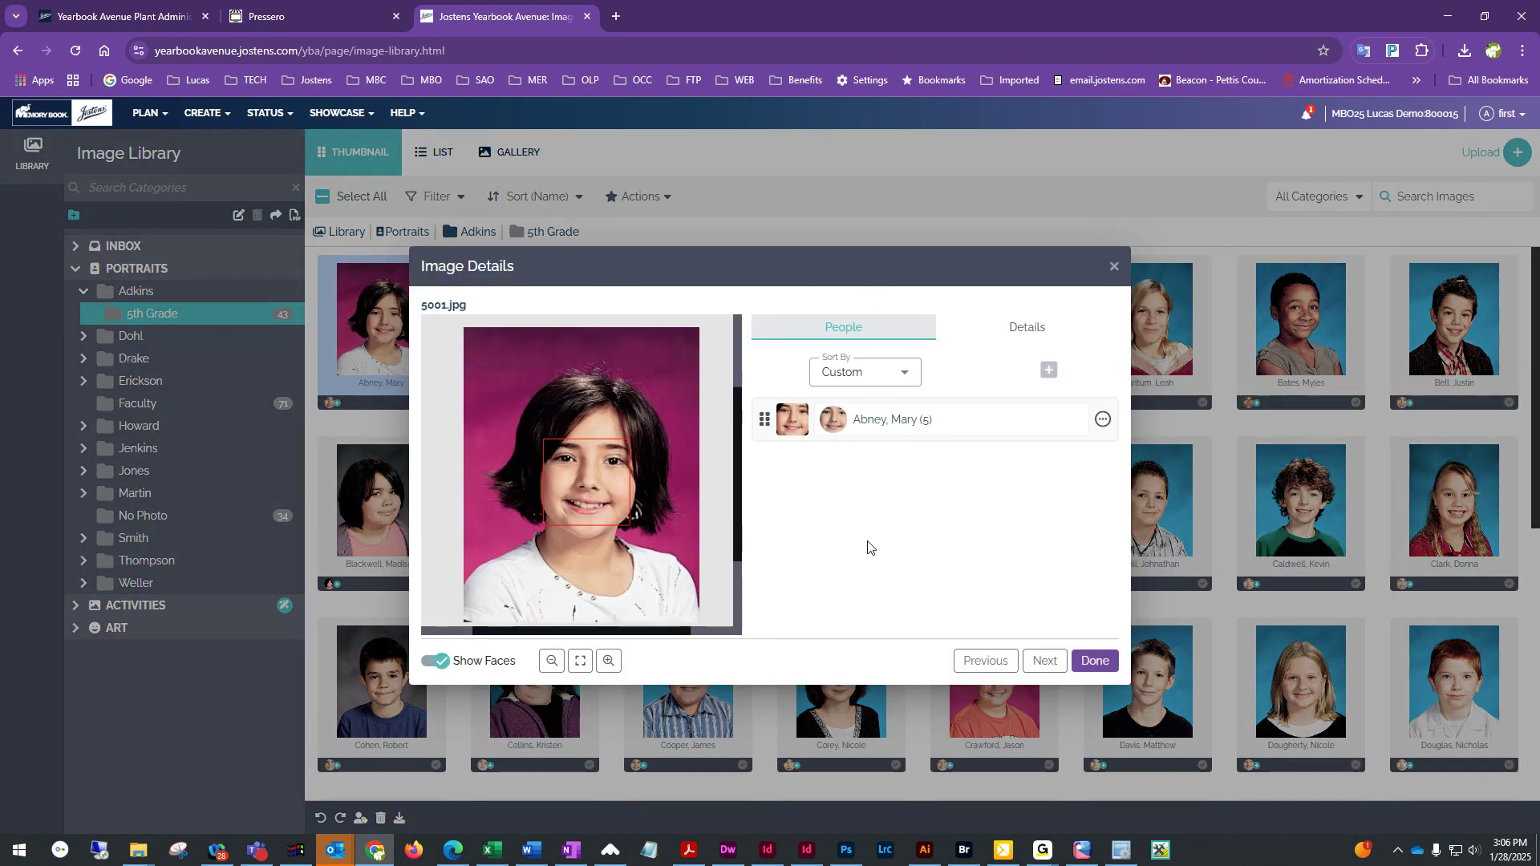
pyautogui.click(1092, 662)
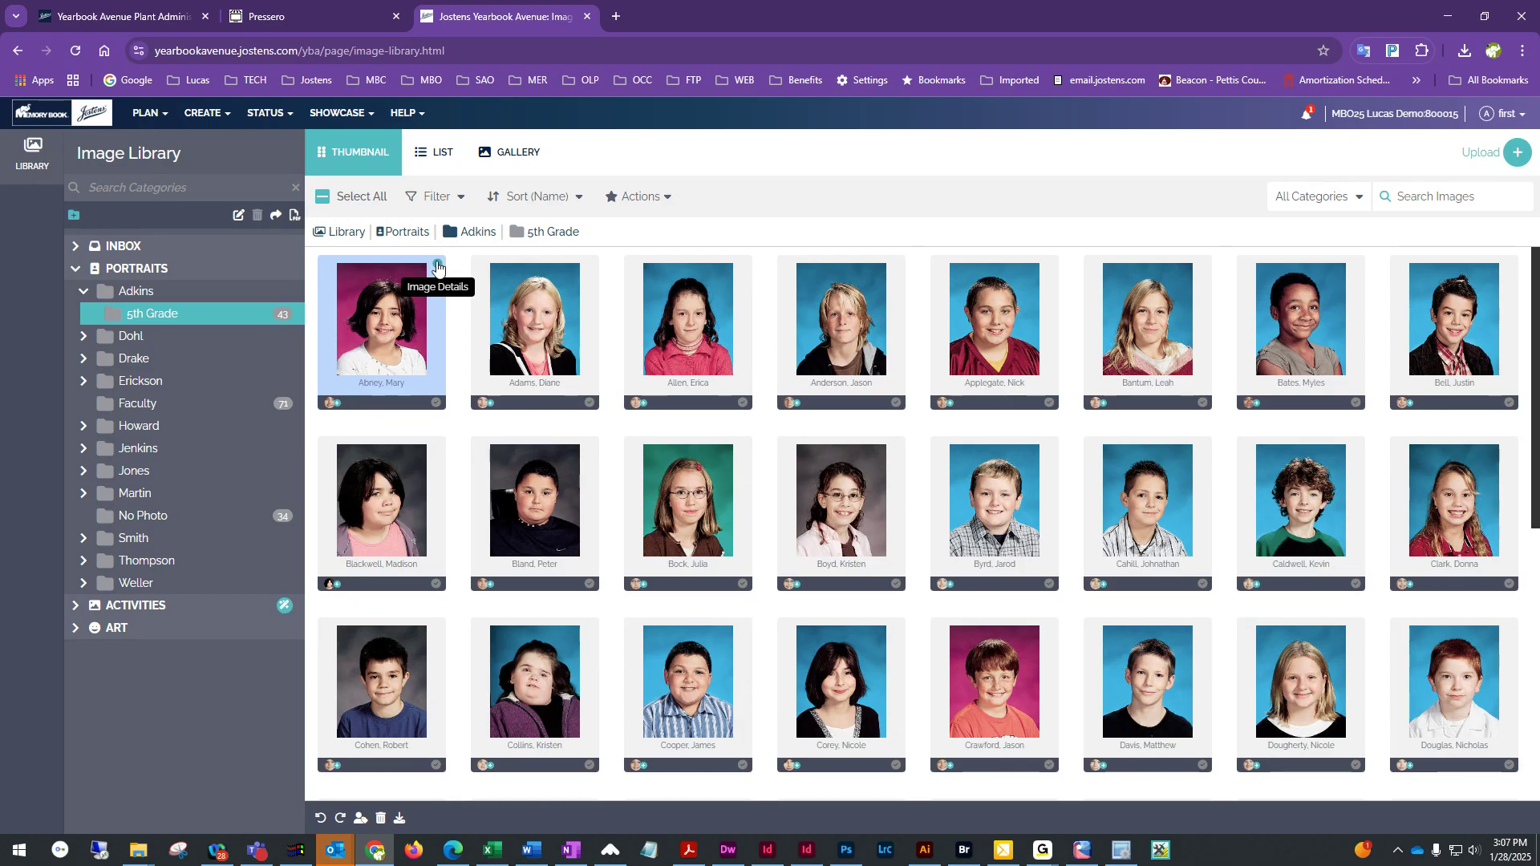
# Open the first portrait's details, edit the tagged student's information to correct the first name, and save
pyautogui.click(437, 264)
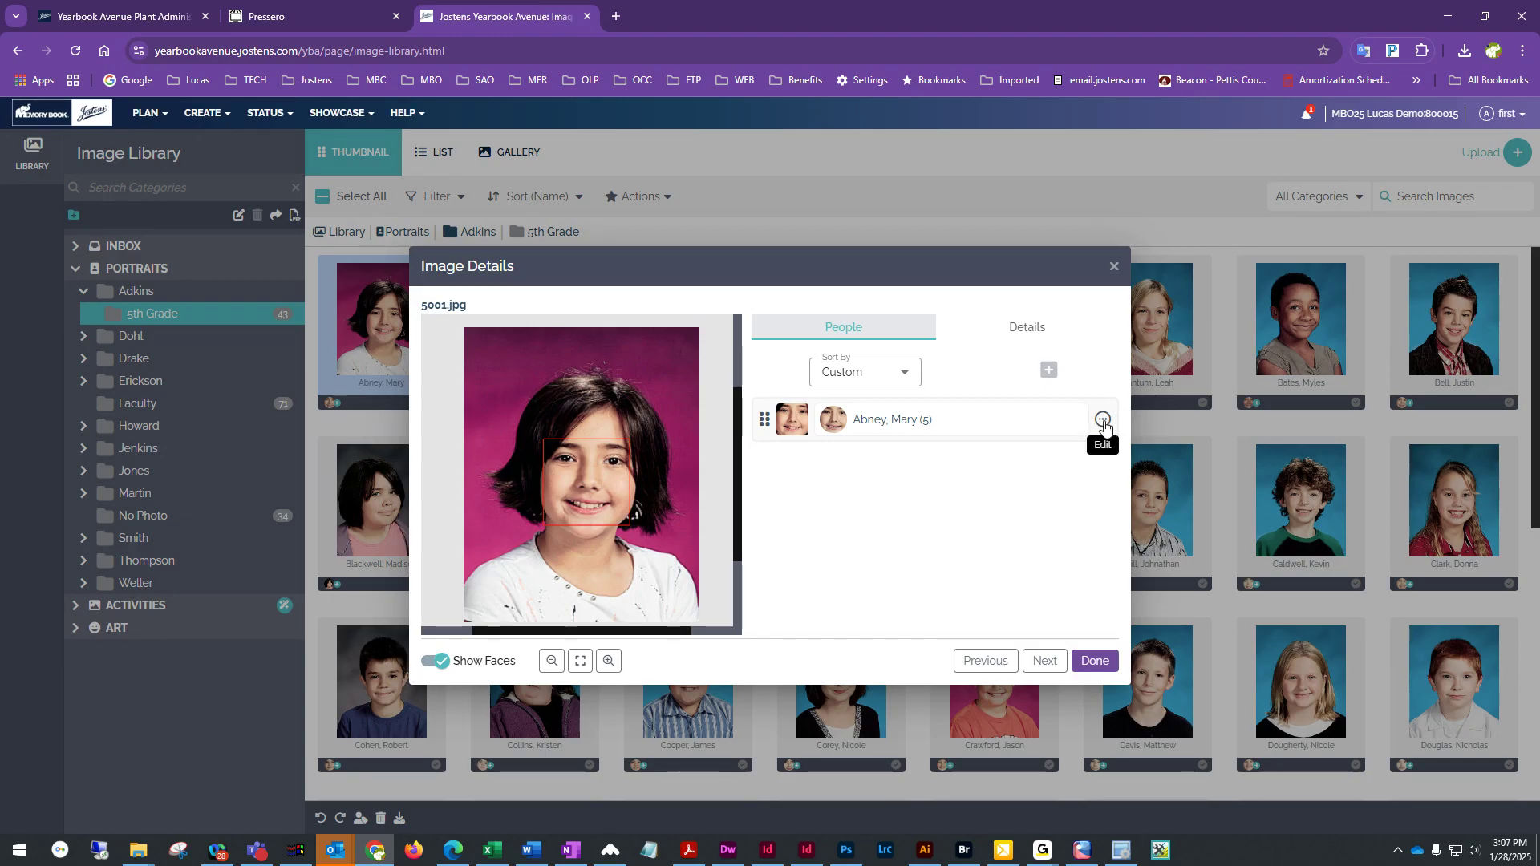
pyautogui.click(1103, 422)
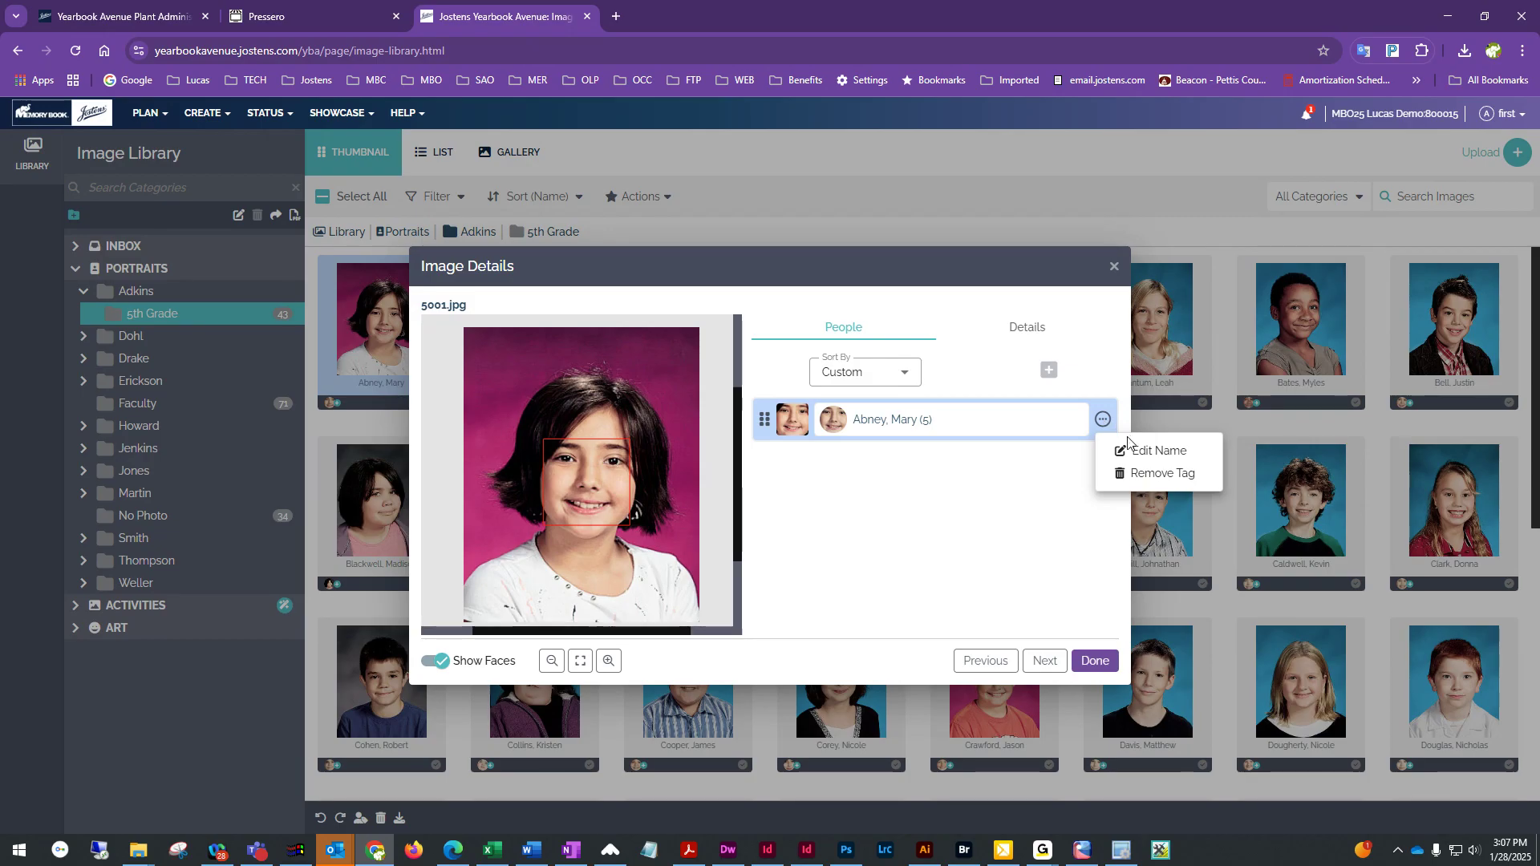
pyautogui.click(1145, 453)
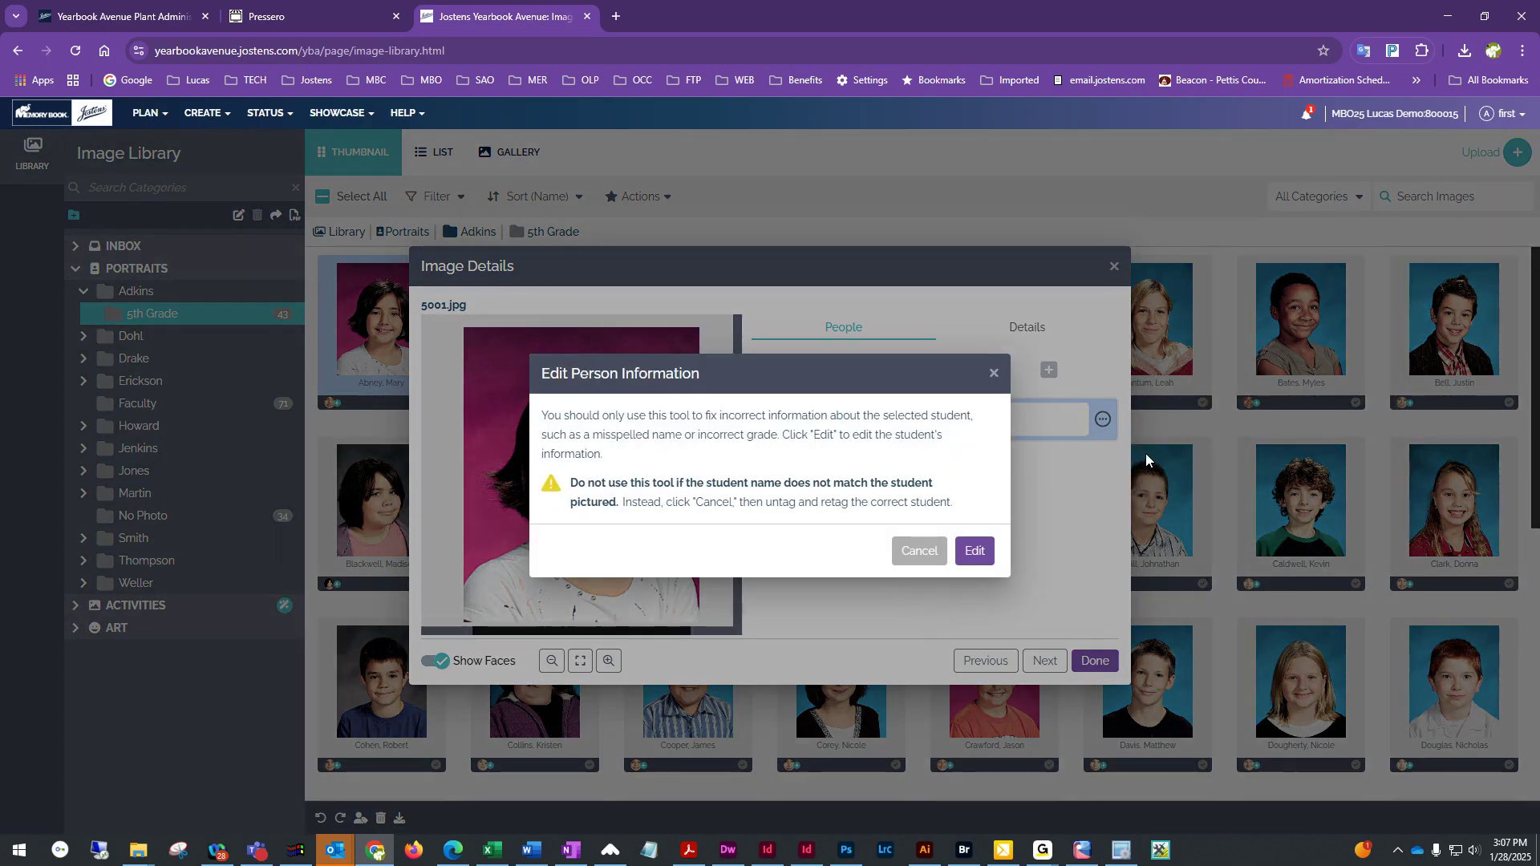
pyautogui.click(918, 551)
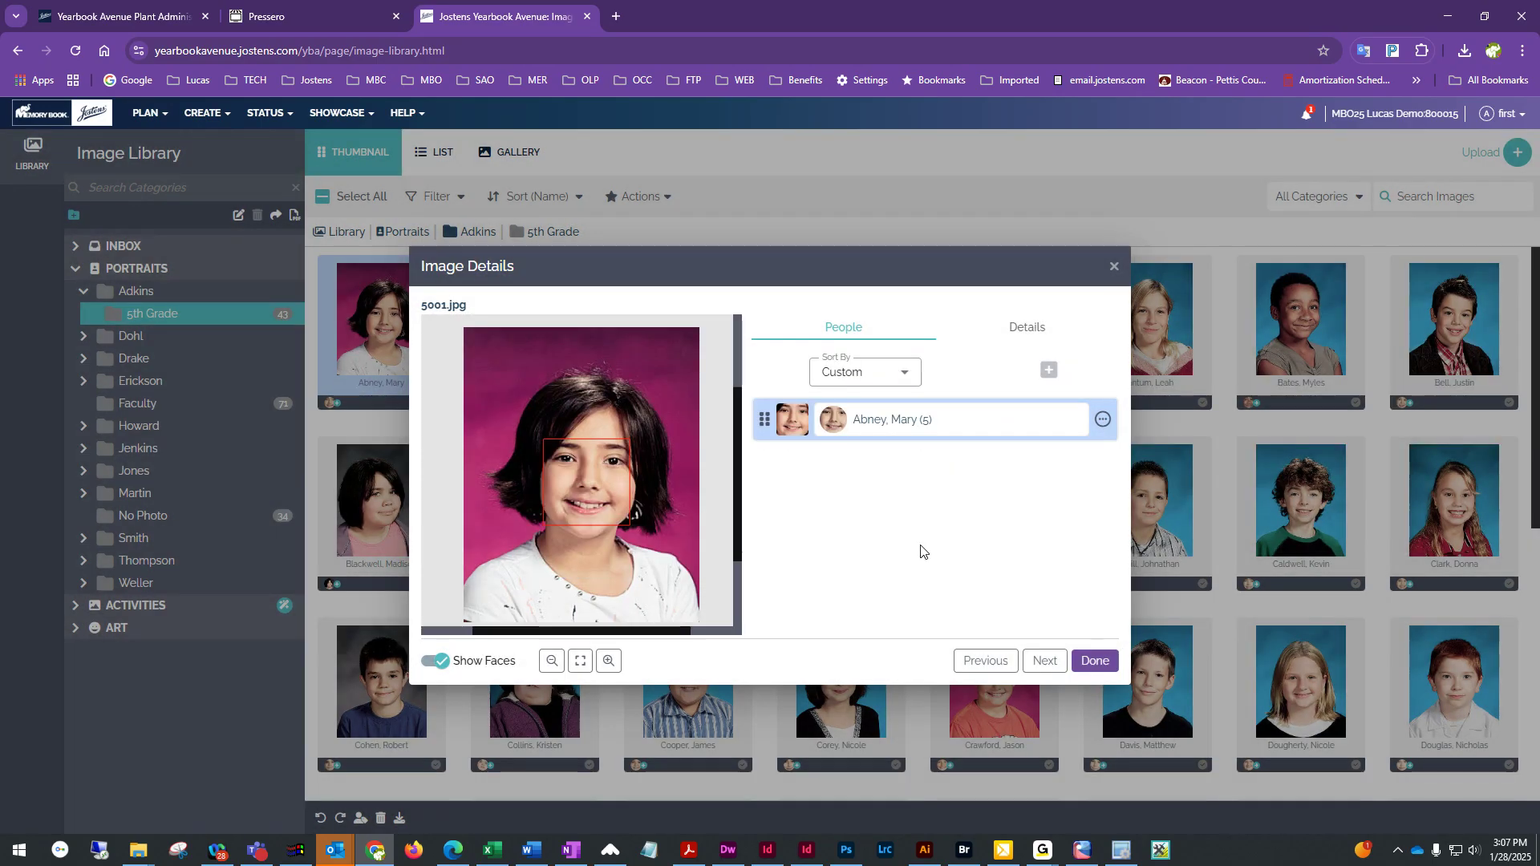
pyautogui.click(1103, 421)
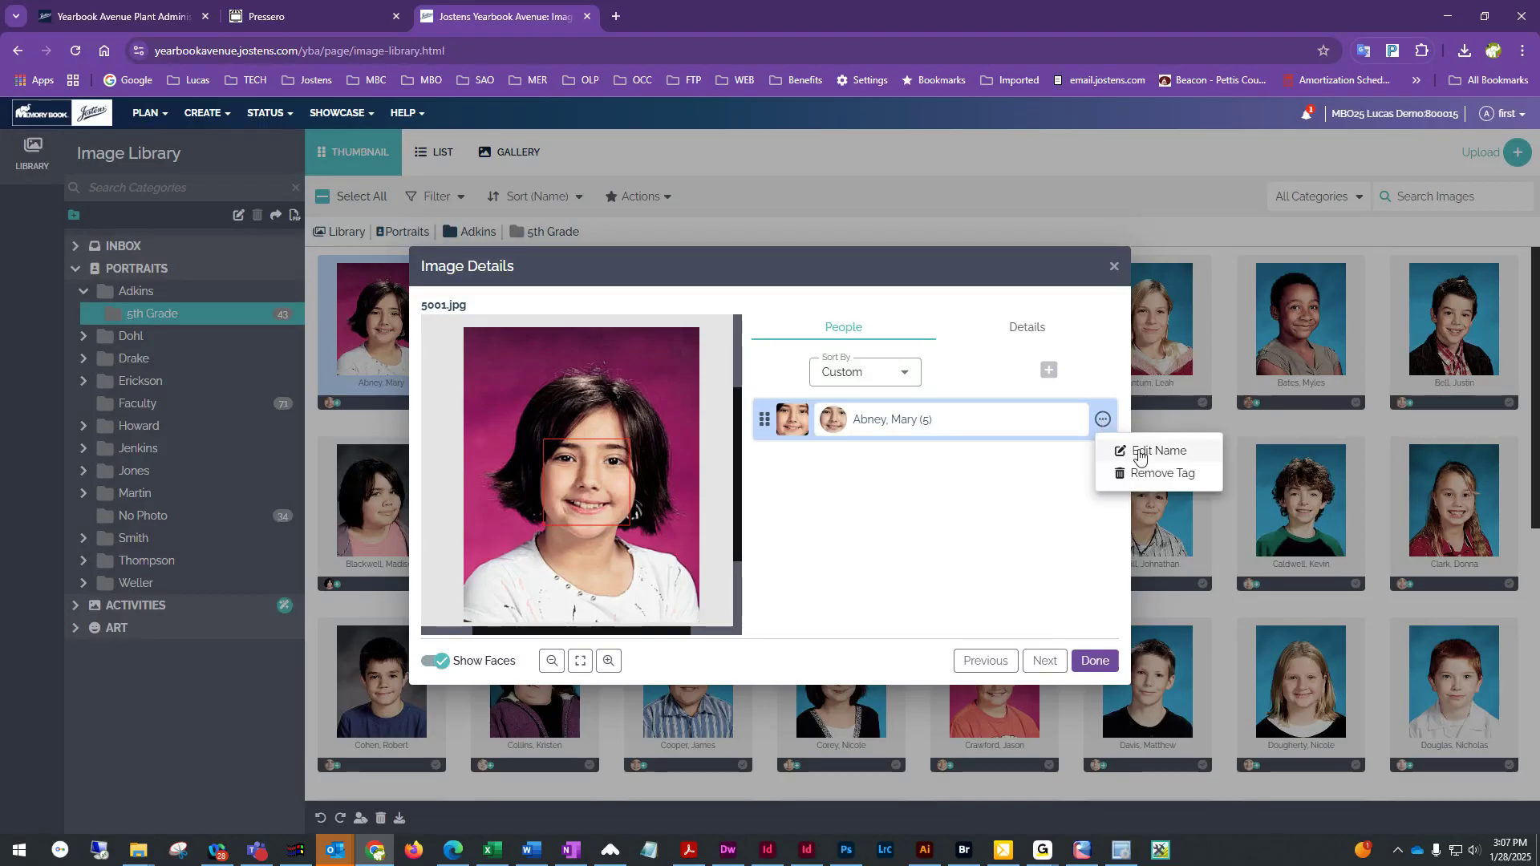
pyautogui.click(1140, 454)
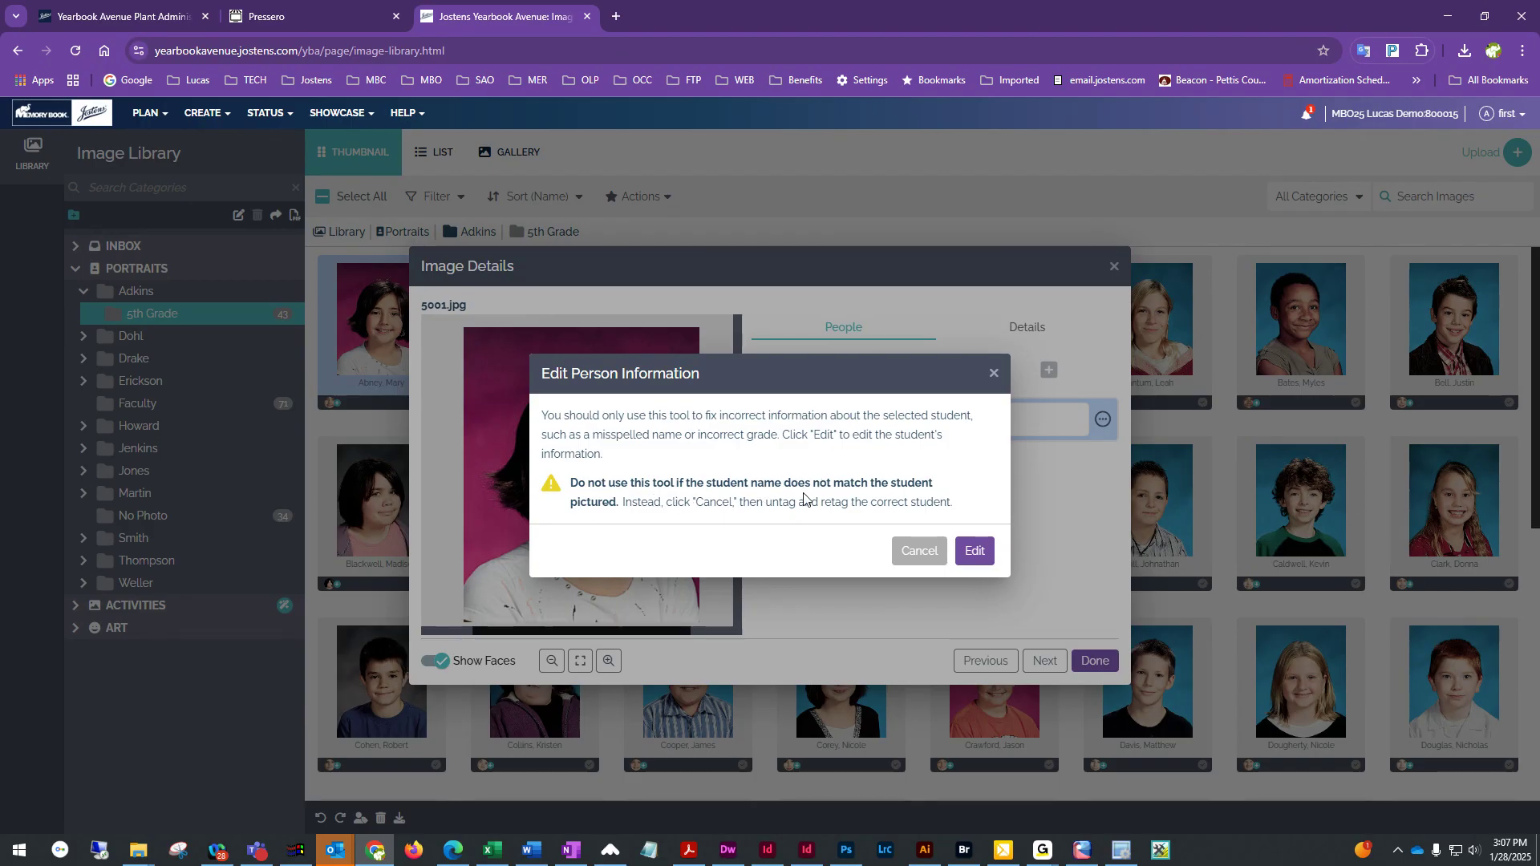
pyautogui.click(979, 553)
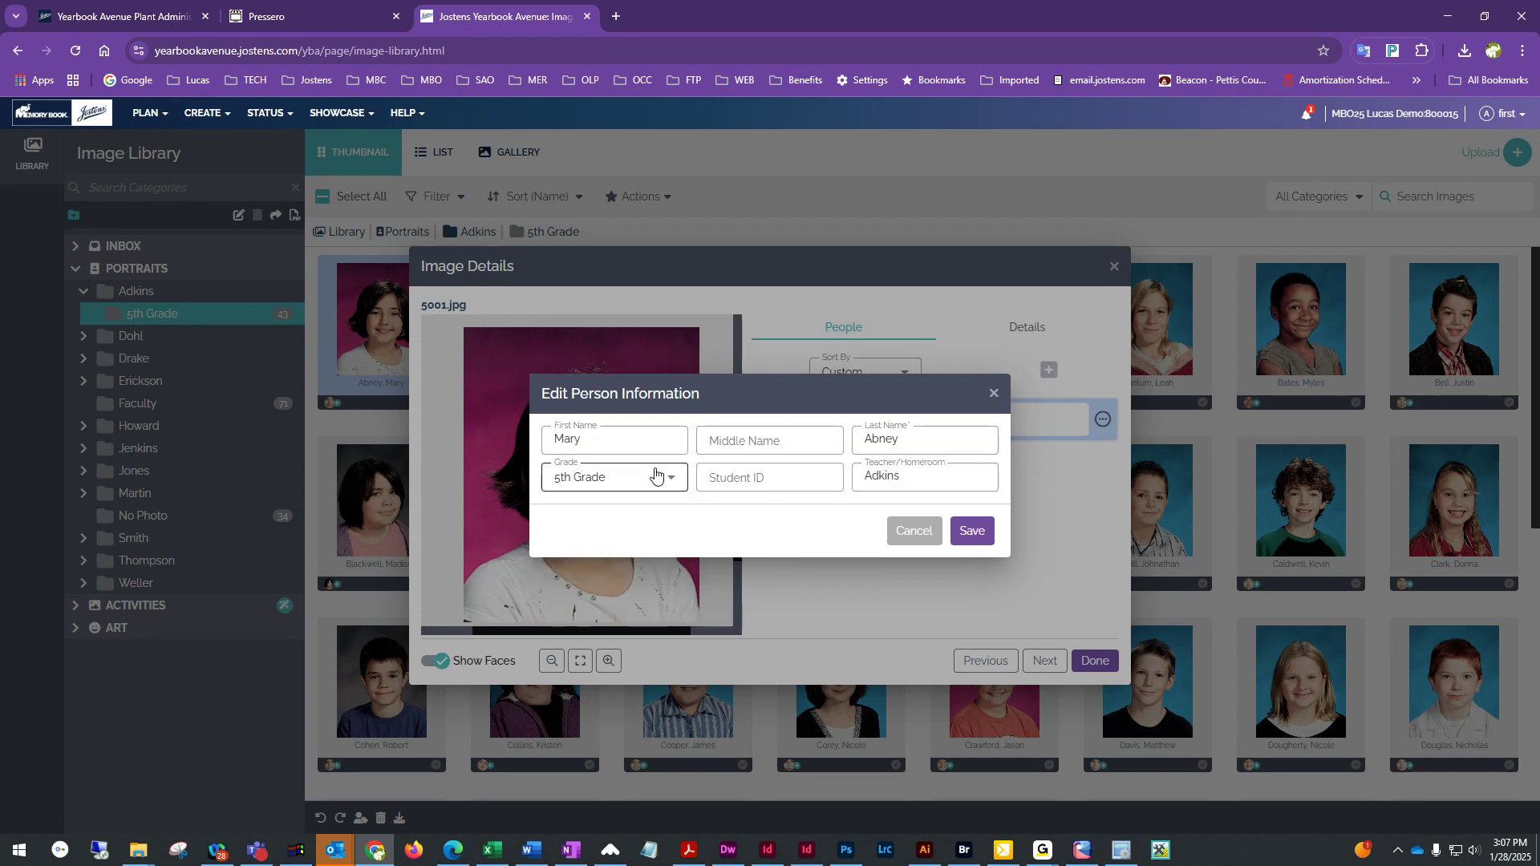
pyautogui.click(614, 439)
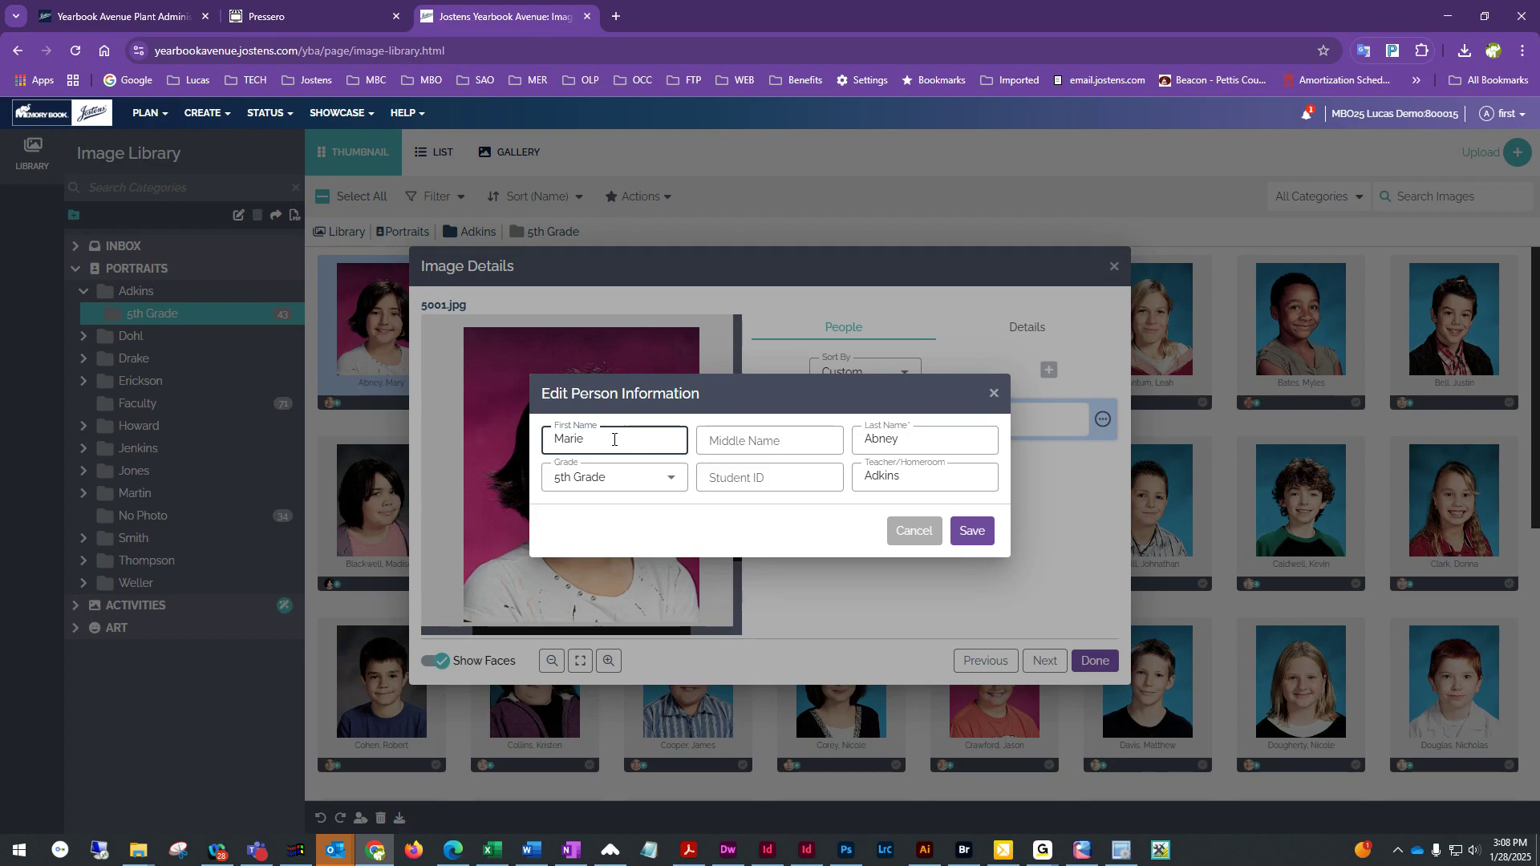
pyautogui.click(972, 531)
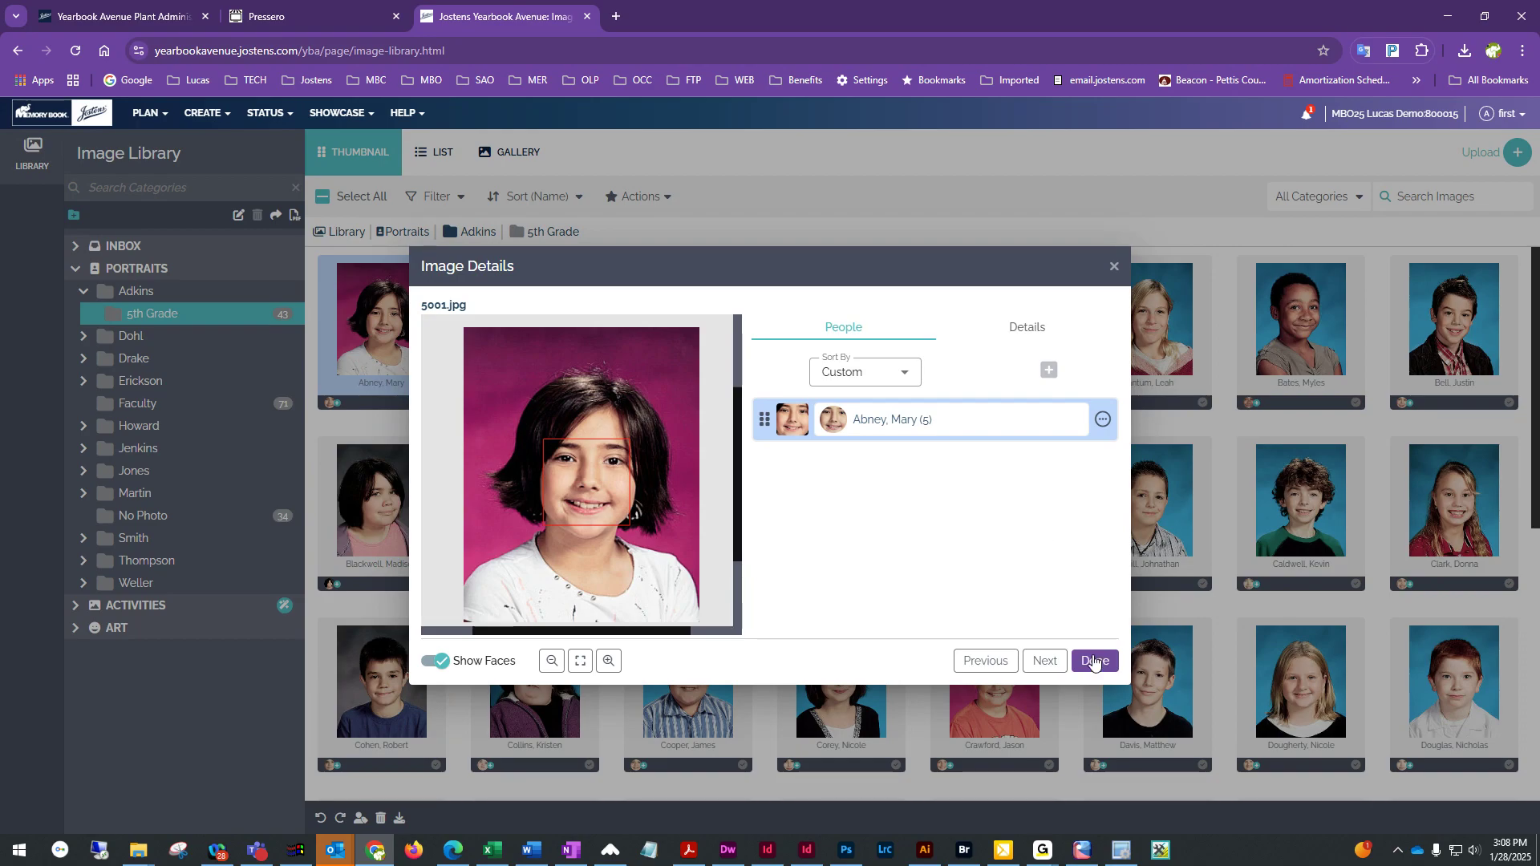
pyautogui.click(1094, 661)
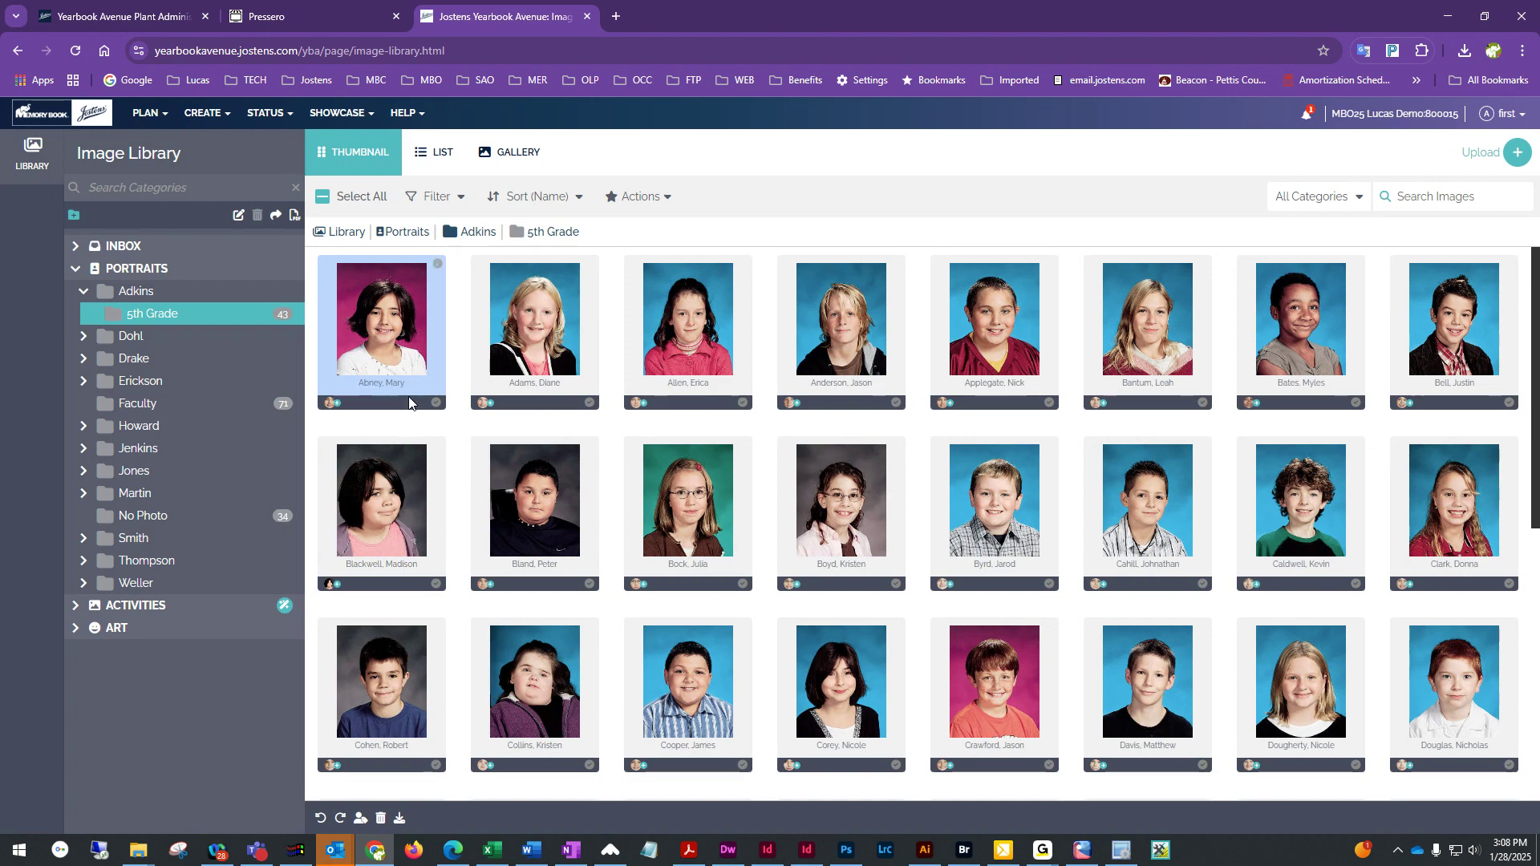
# Reopen the first portrait's image details to check the tagged name, then close them
pyautogui.click(438, 265)
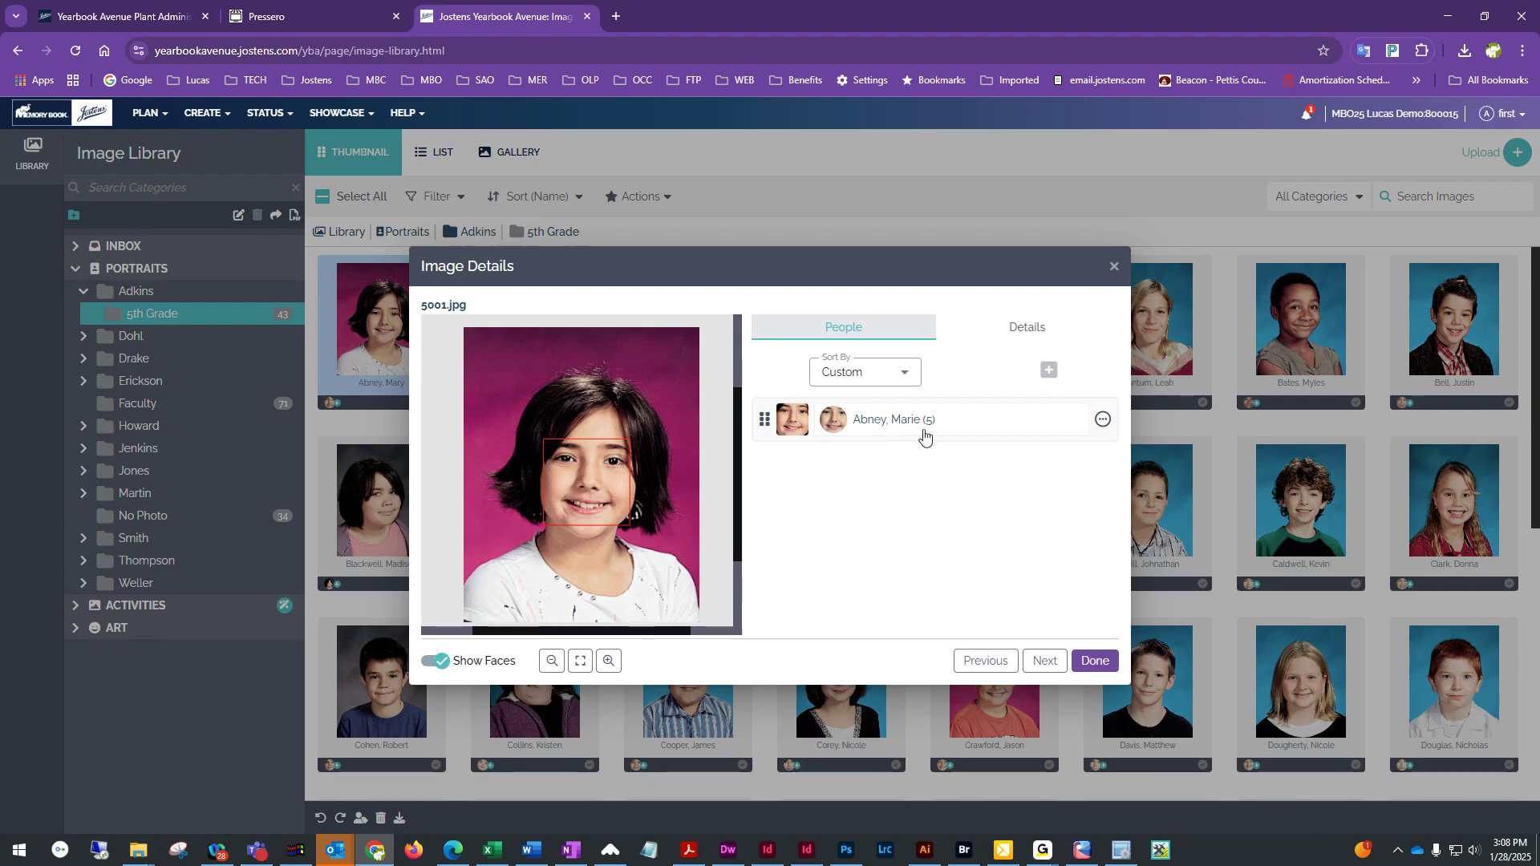
pyautogui.click(1094, 660)
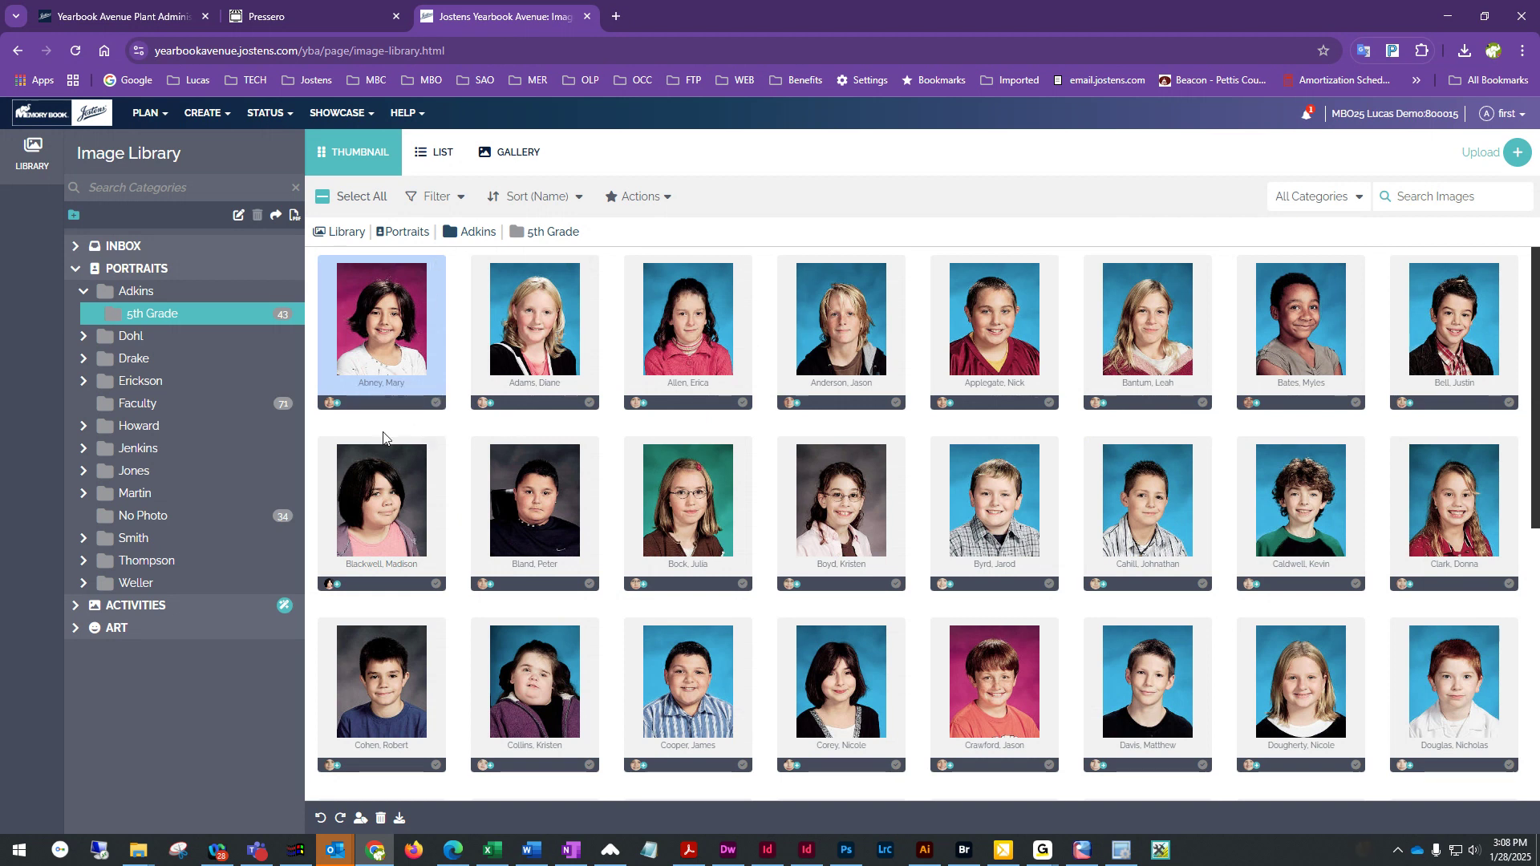
# Browse the second homeroom folder and return to the 5th Grade portraits
pyautogui.click(131, 337)
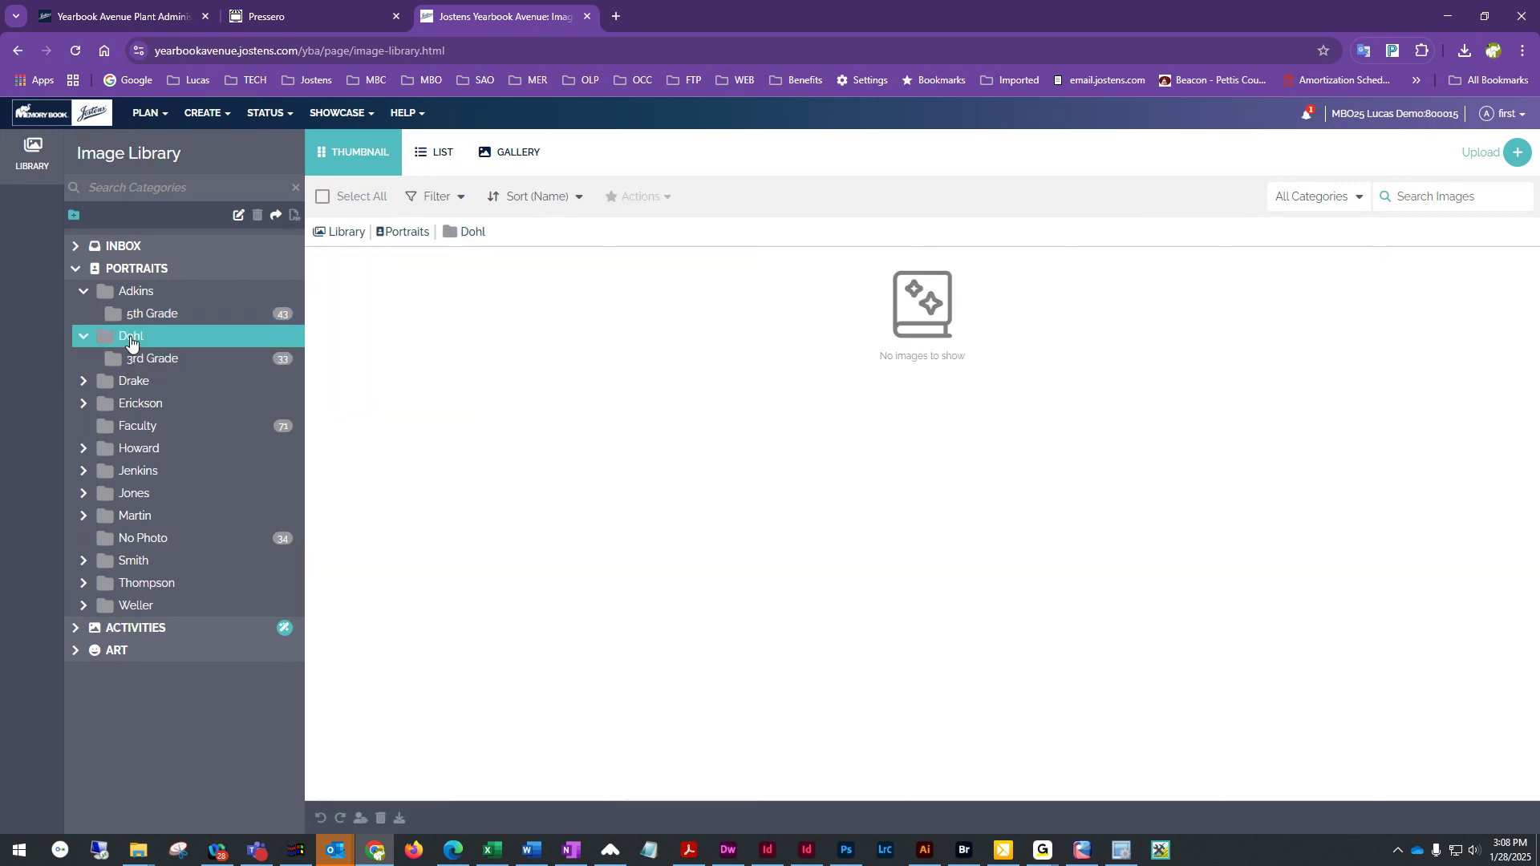
pyautogui.click(135, 319)
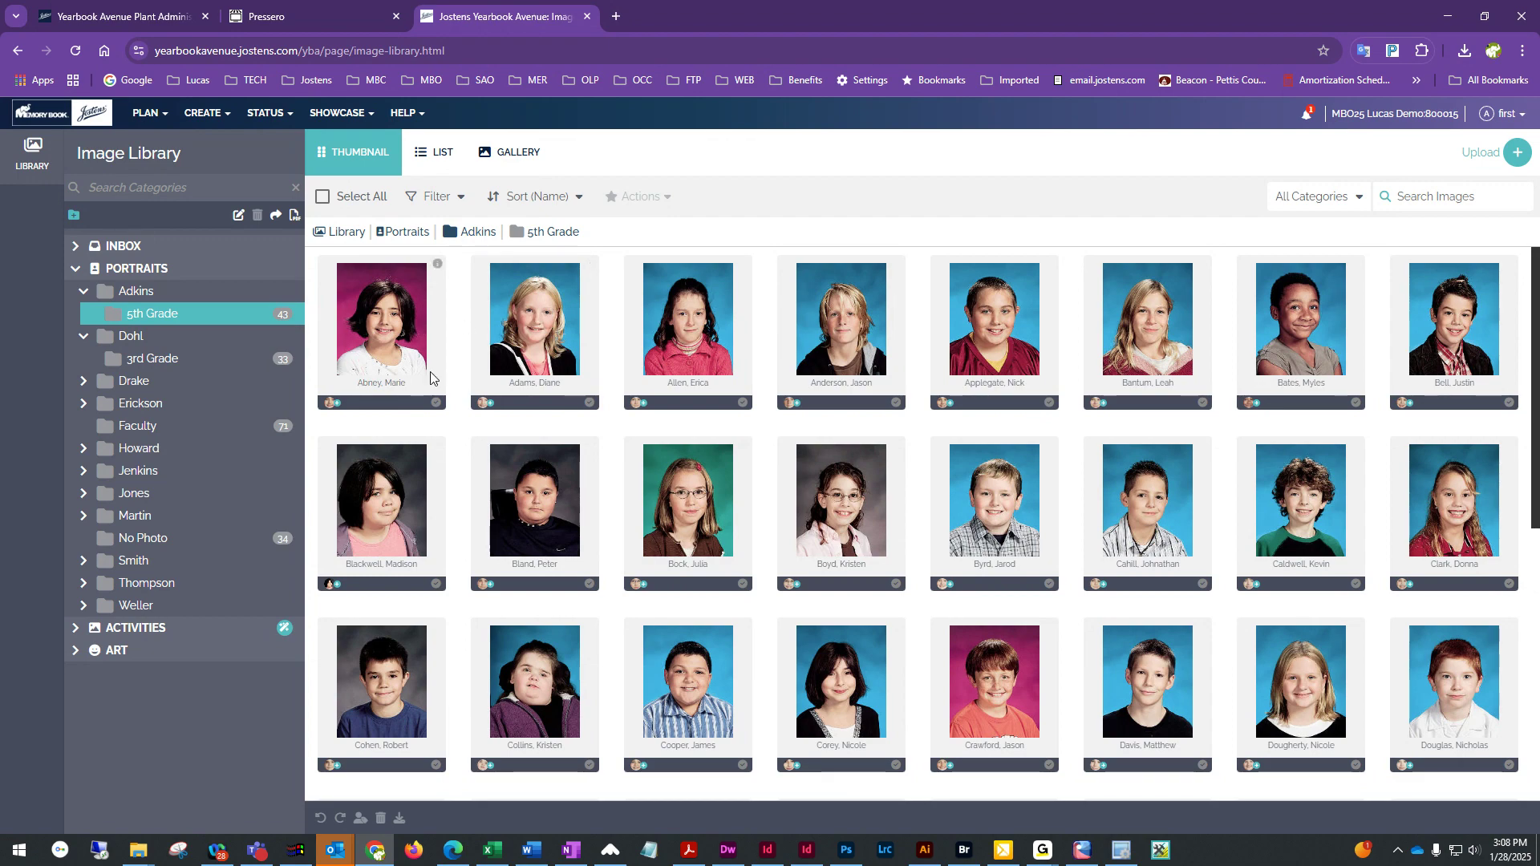
pyautogui.scroll(-4, 414, 357)
pyautogui.scroll(4, 459, 585)
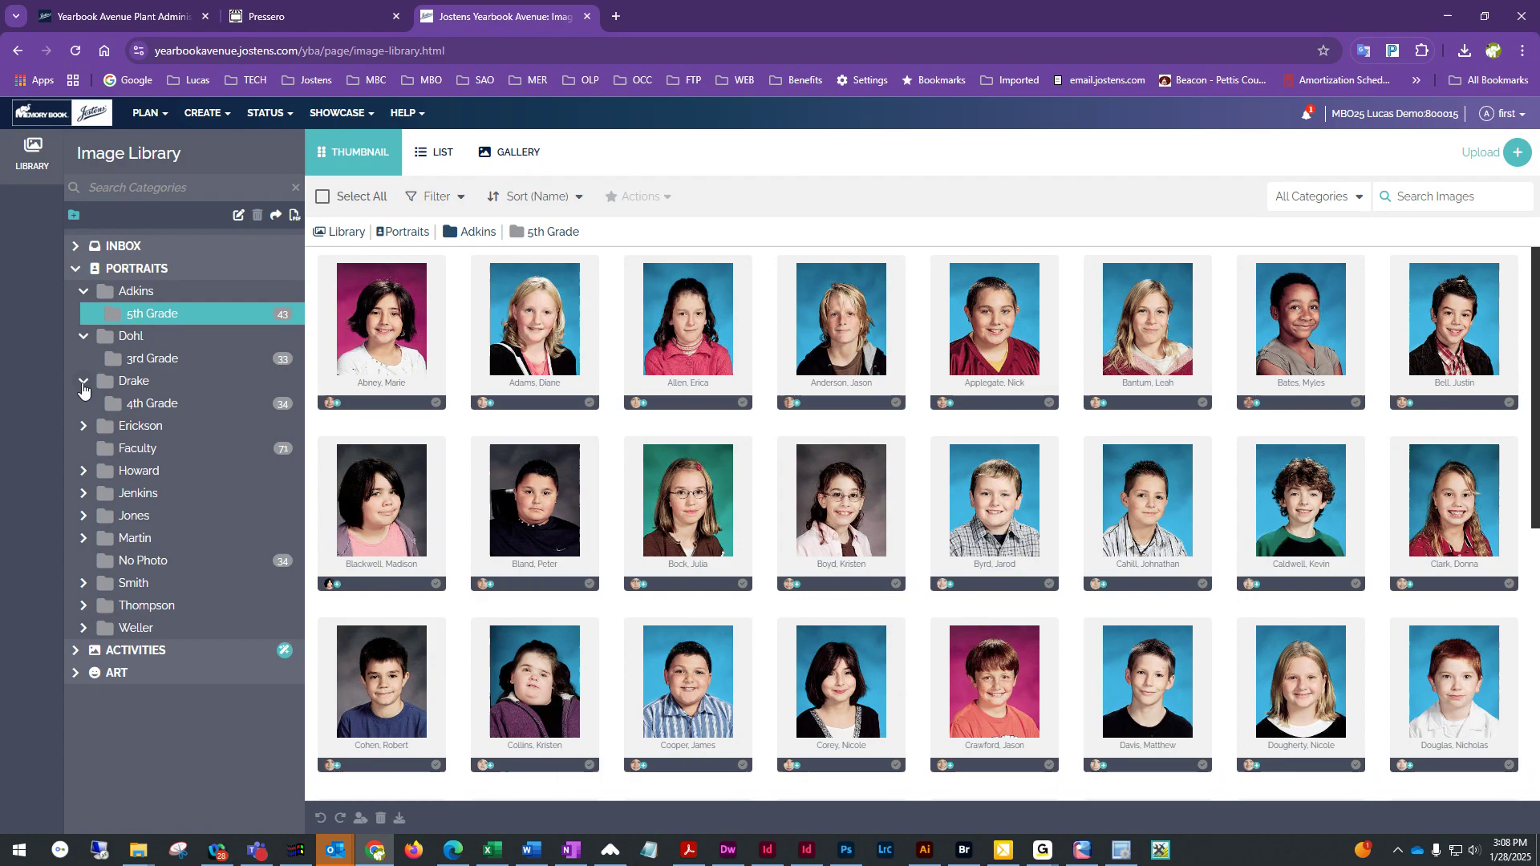
# Expand the remaining homeroom folders to reveal their grade subfolders
pyautogui.click(83, 425)
pyautogui.click(83, 495)
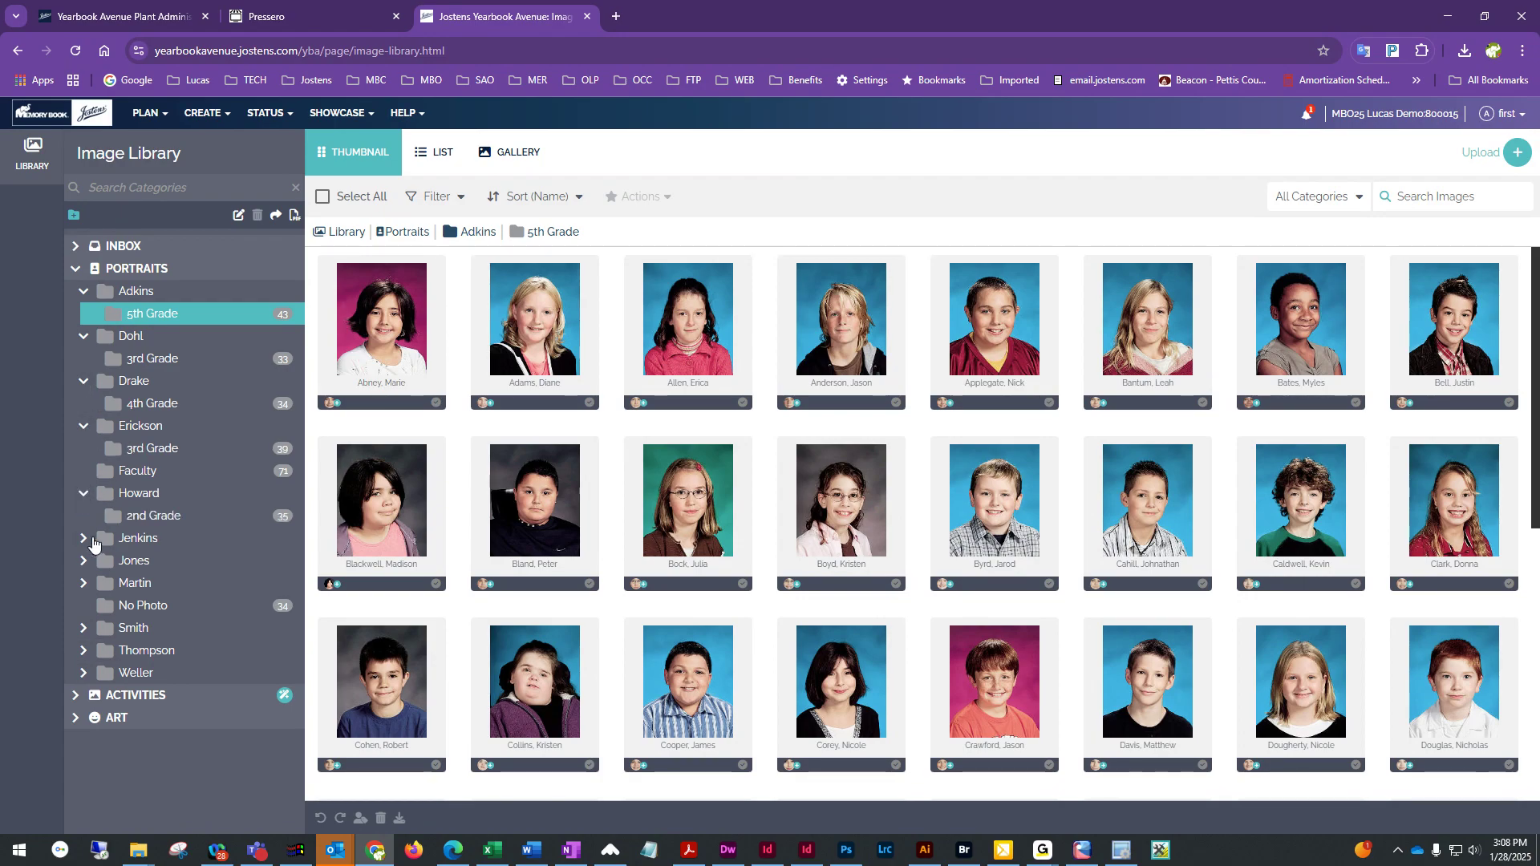
pyautogui.click(84, 538)
pyautogui.click(83, 584)
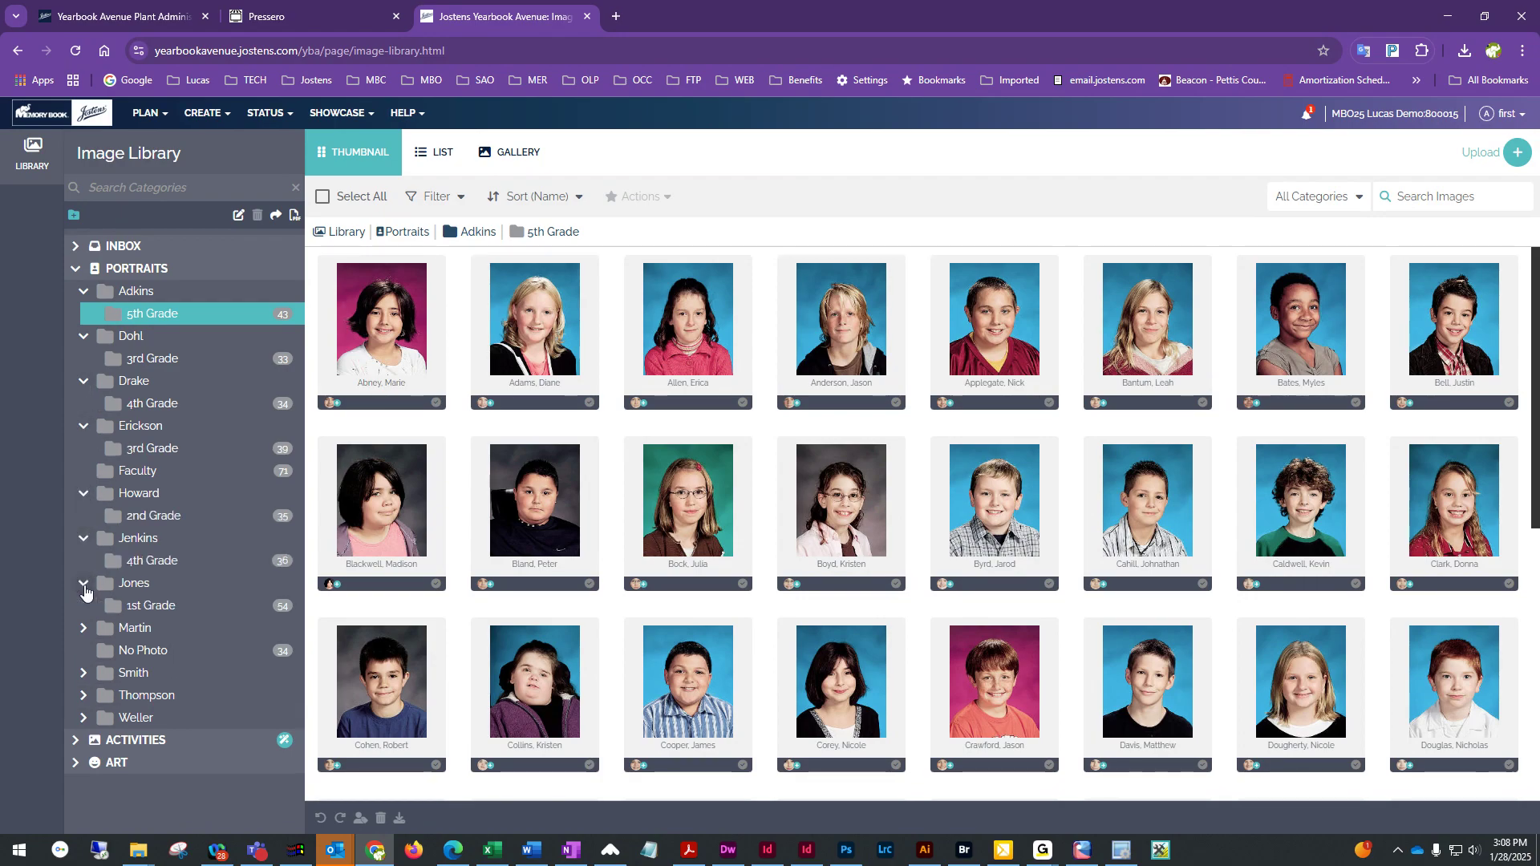
pyautogui.click(83, 628)
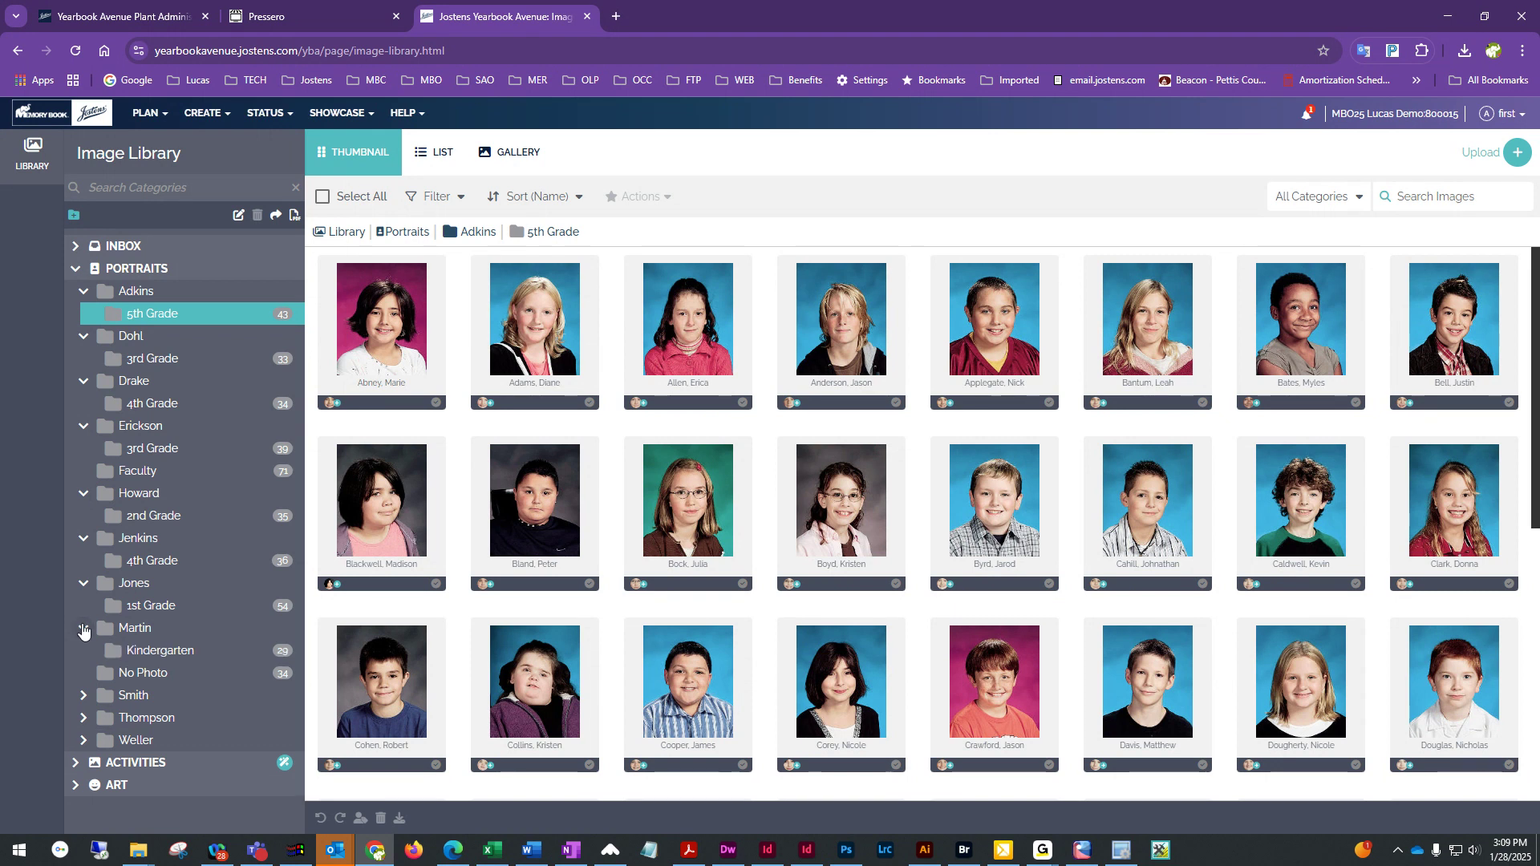
pyautogui.click(83, 695)
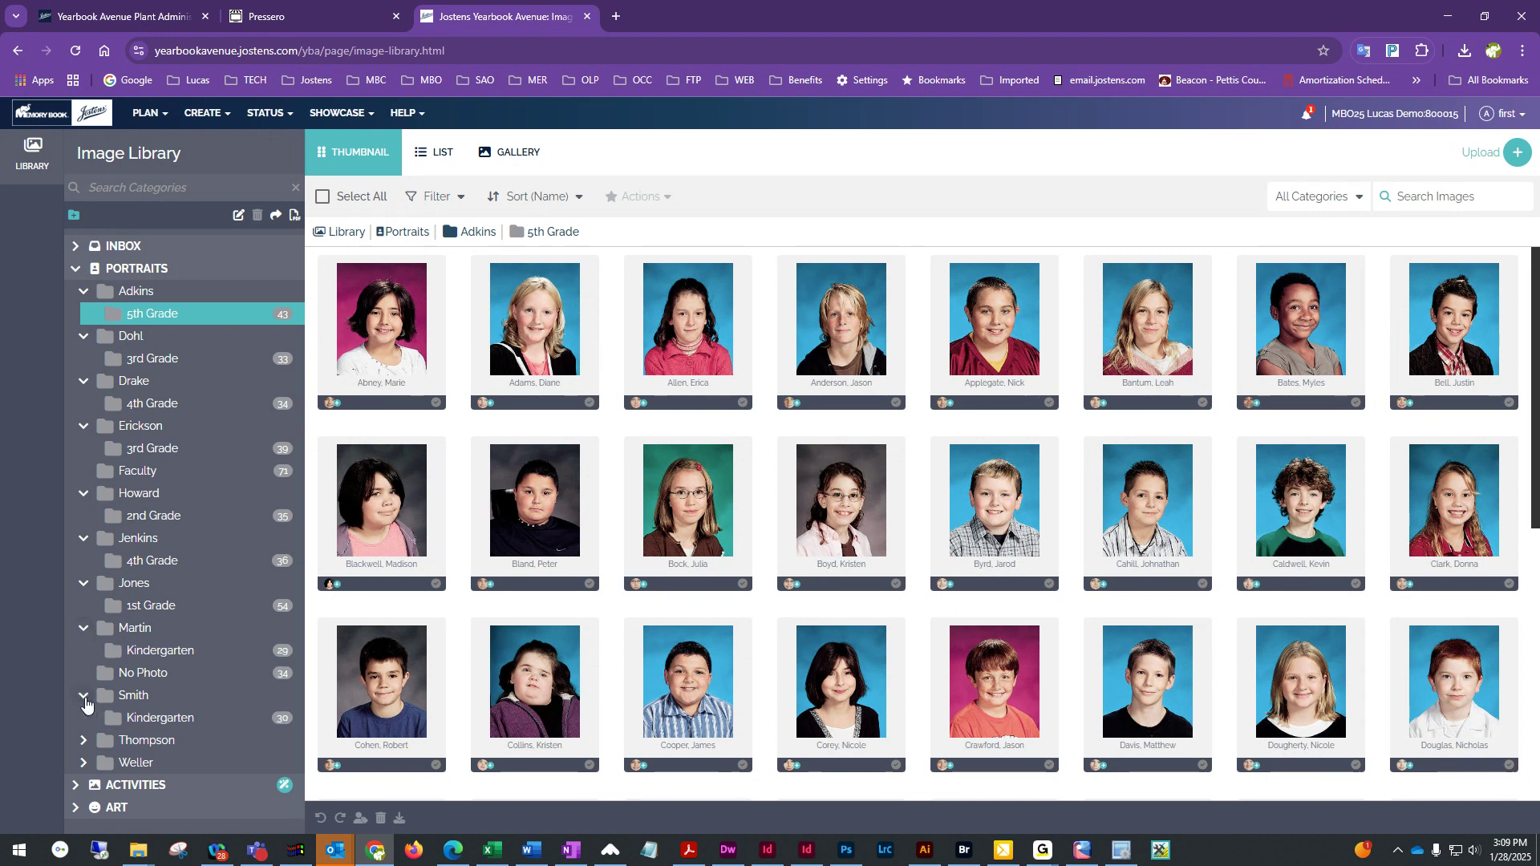
pyautogui.click(79, 761)
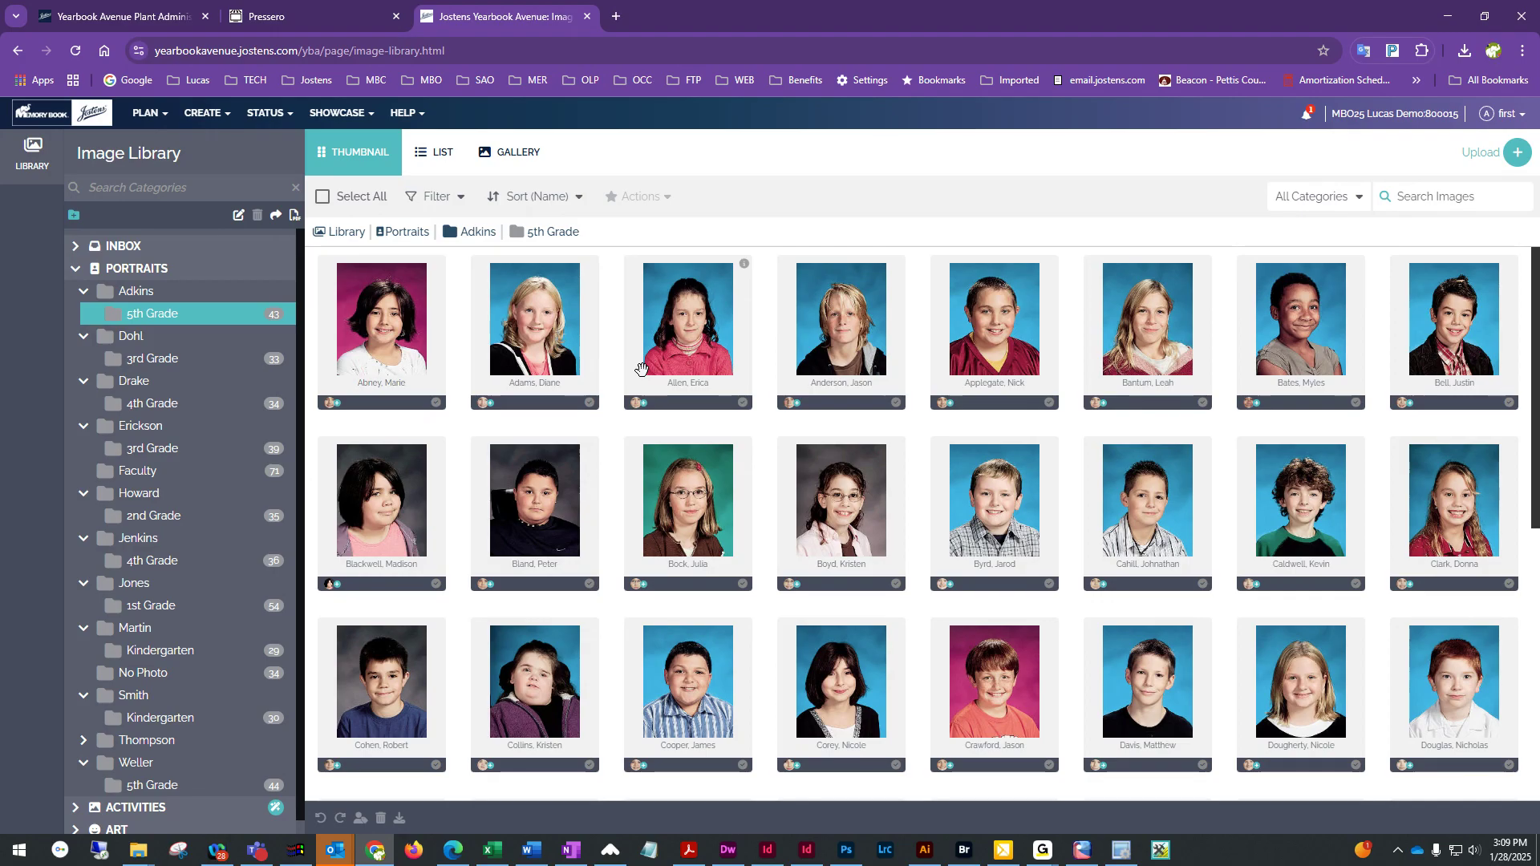
# Scroll through all portraits in the 5th Grade folder
pyautogui.scroll(-4, 641, 369)
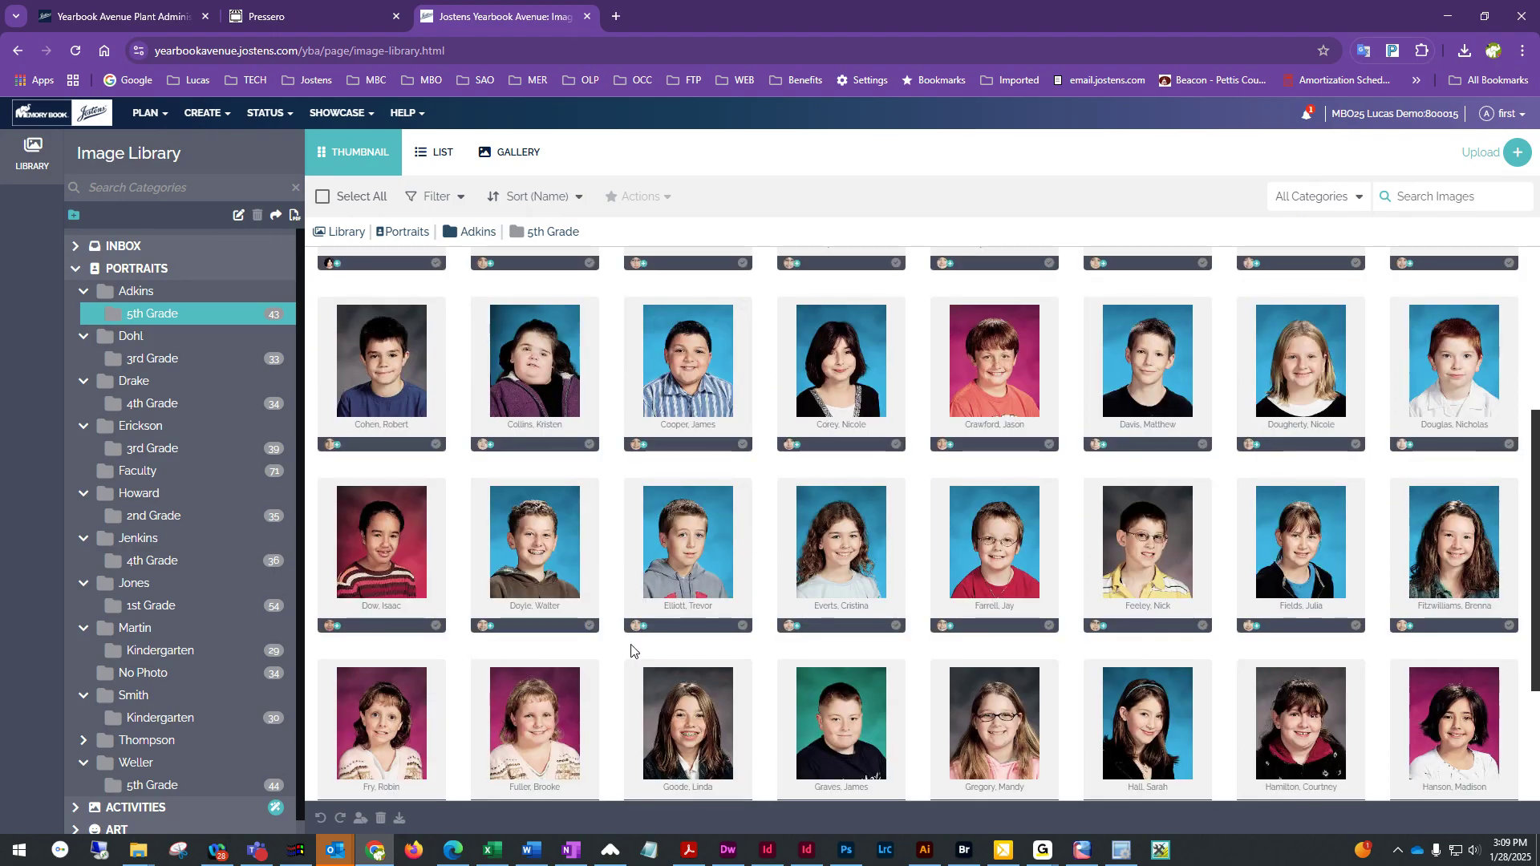
pyautogui.scroll(-2, 631, 651)
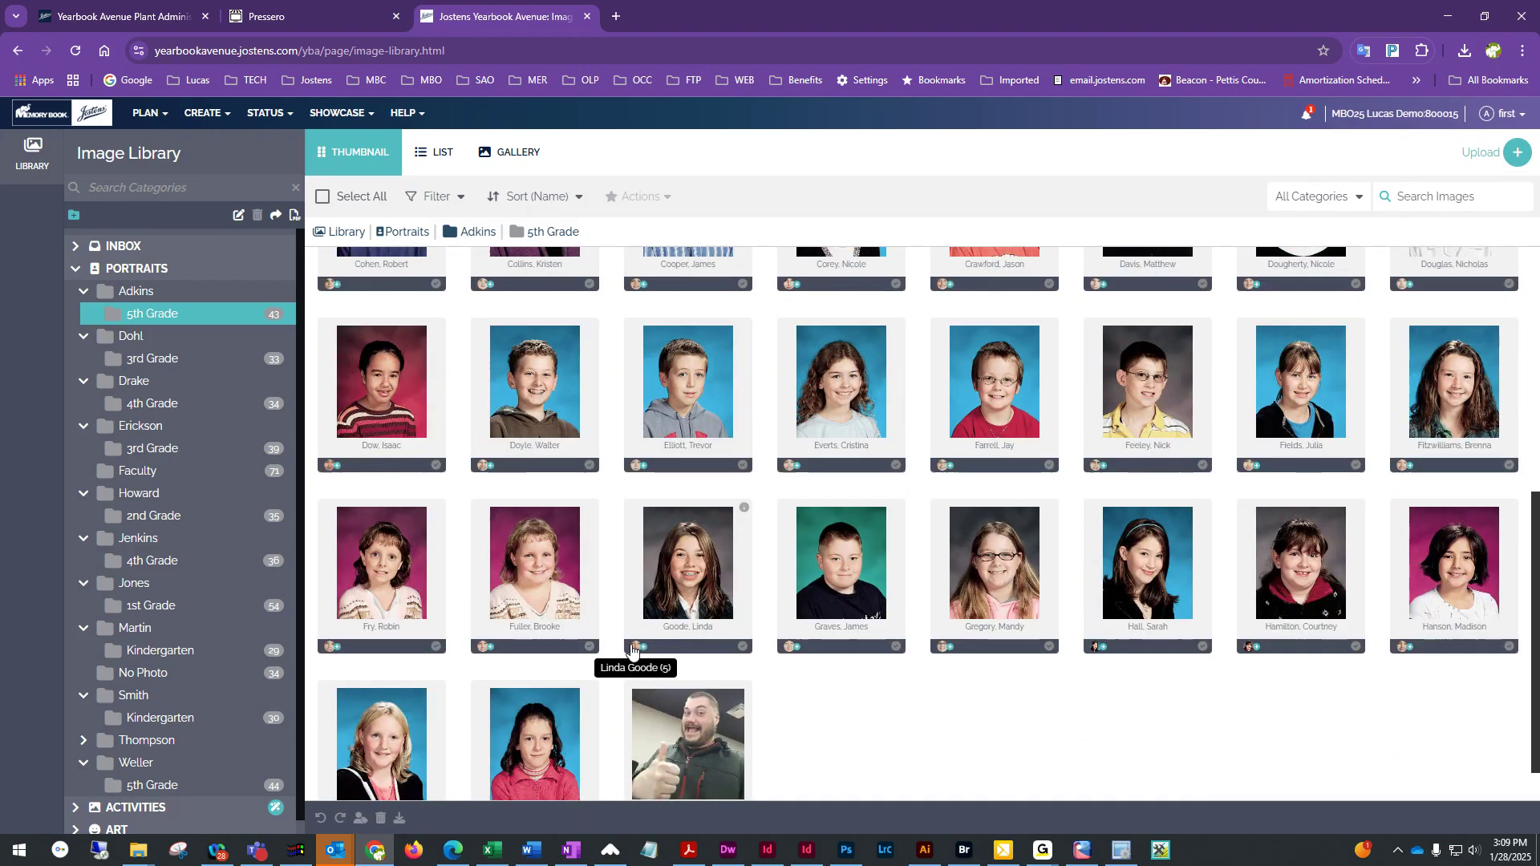
pyautogui.scroll(-1, 631, 651)
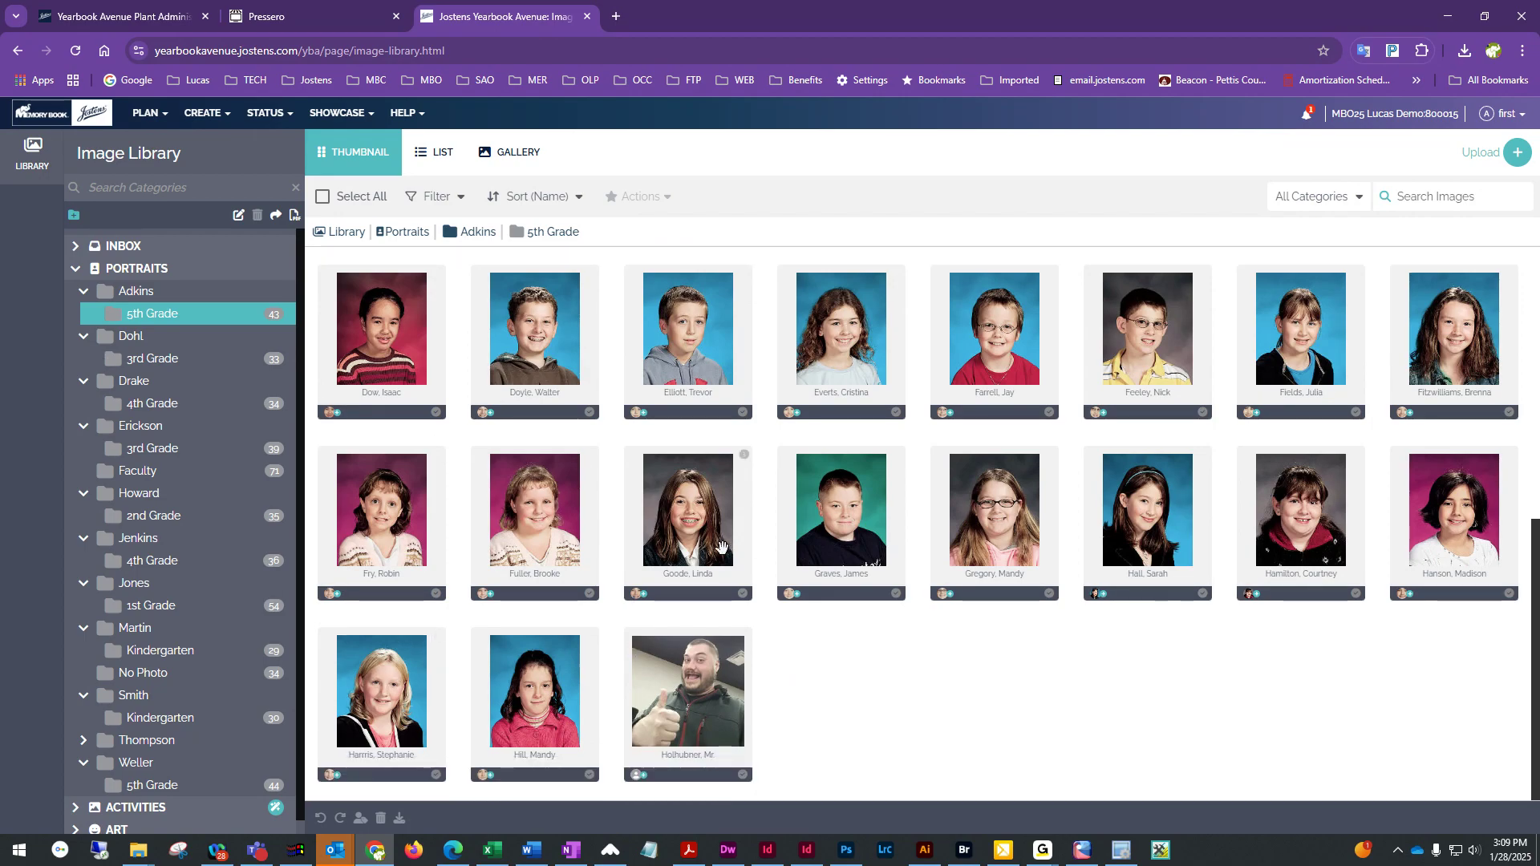
pyautogui.scroll(7, 722, 547)
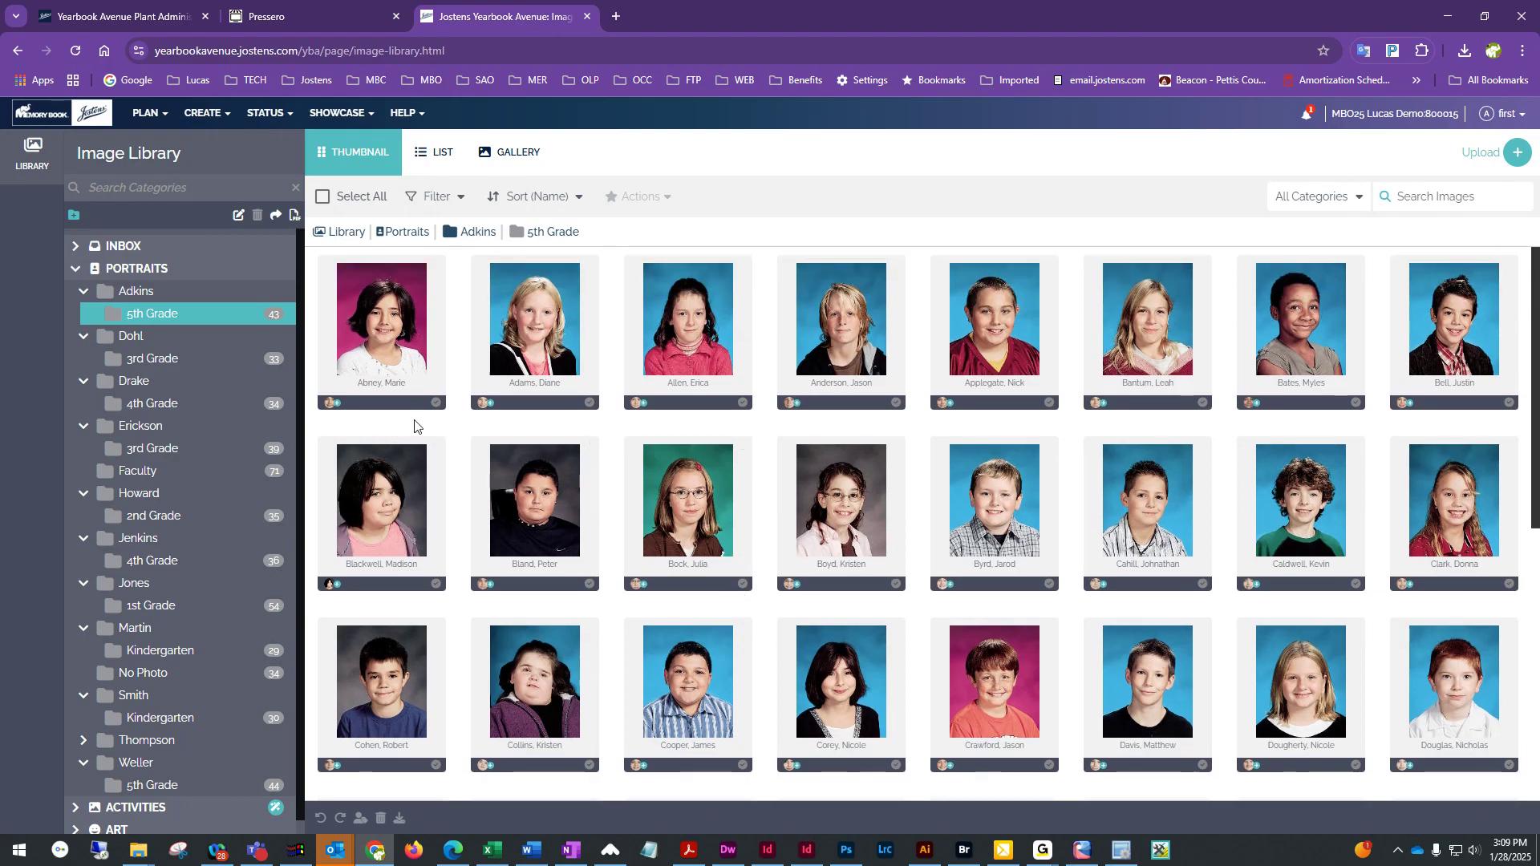
# Move the first Adkins 5th Grade portrait into Weller's 5th Grade folder and open that folder
pyautogui.moveTo(403, 358); pyautogui.dragTo(154, 783)
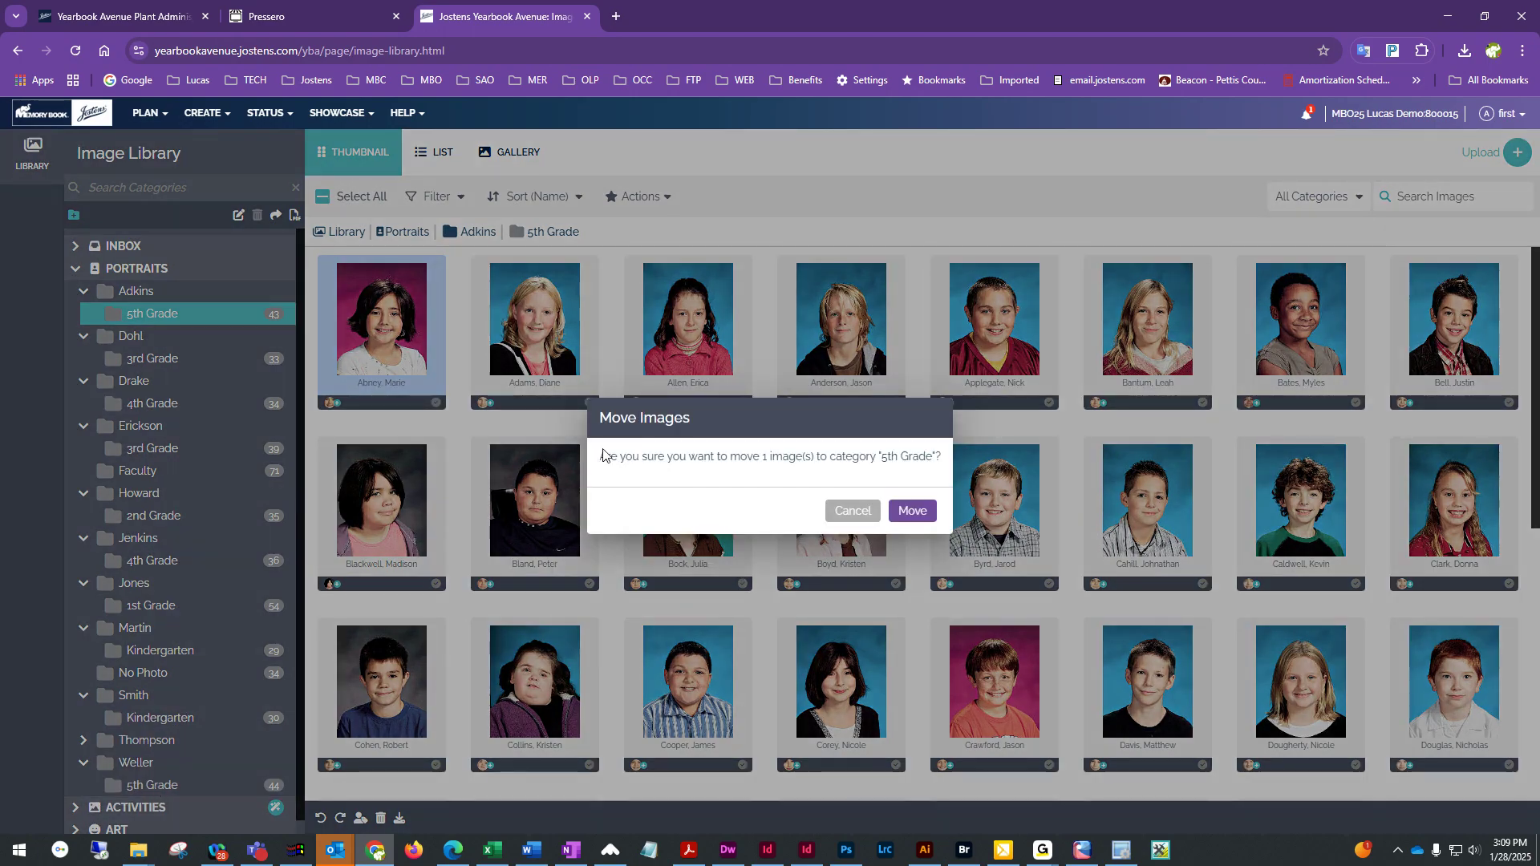
pyautogui.click(919, 513)
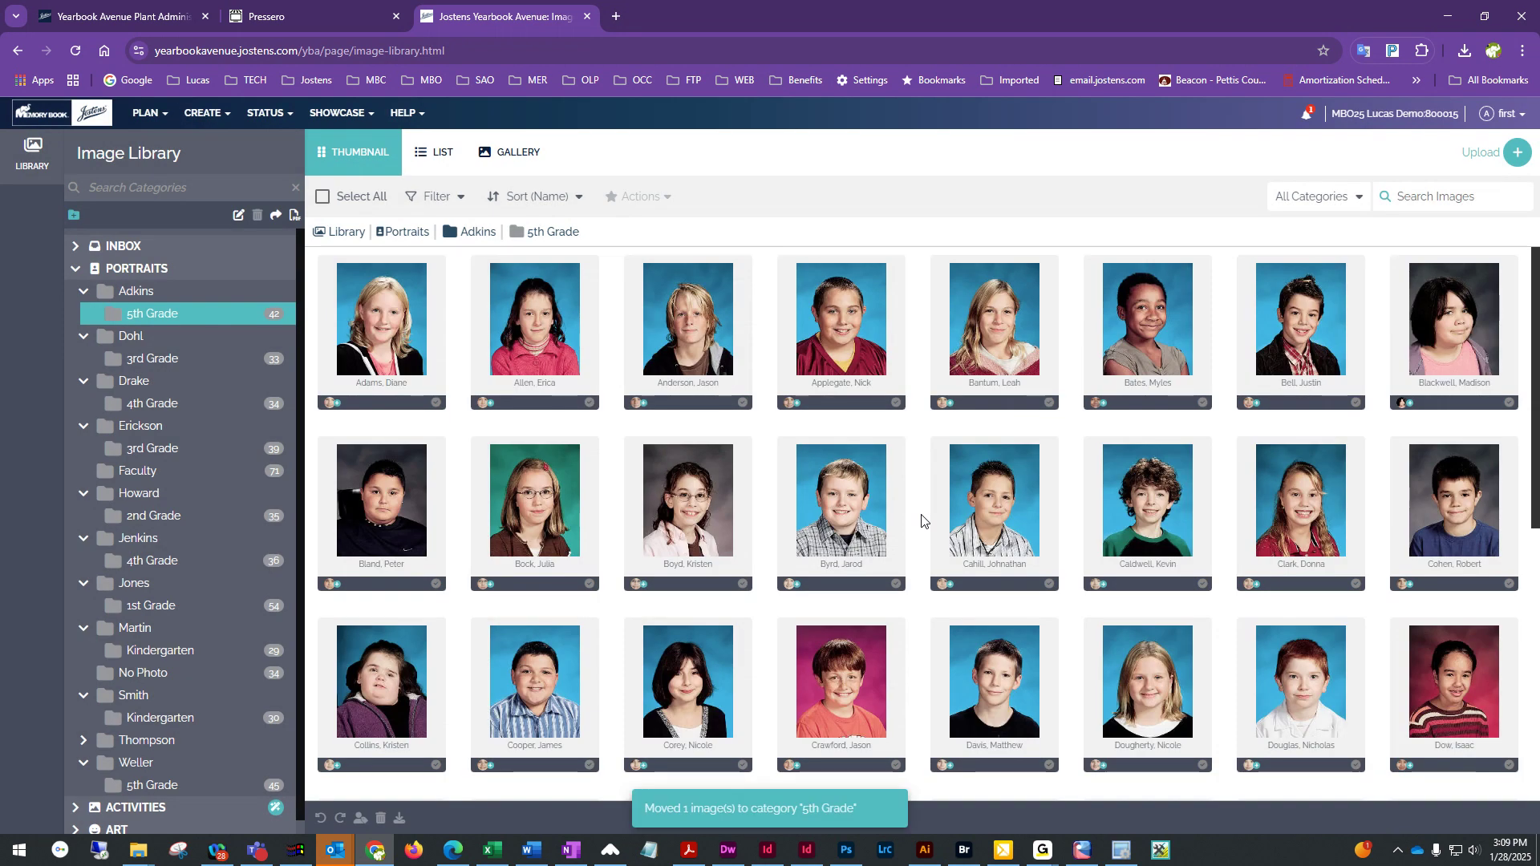
pyautogui.click(151, 788)
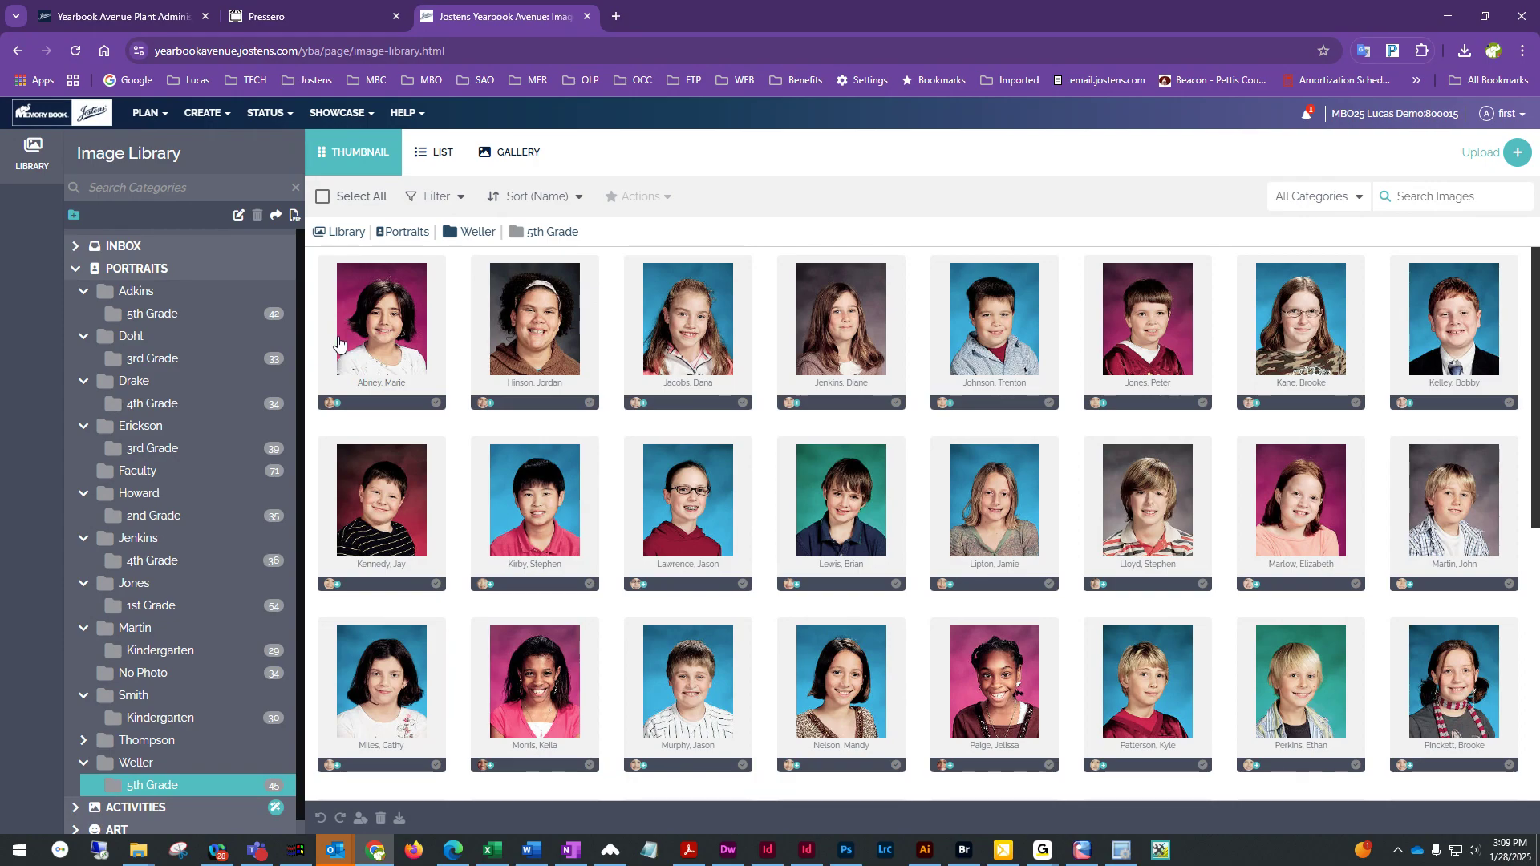
# Move the same portrait back into Adkins' 5th Grade folder and reopen that folder
pyautogui.moveTo(390, 338); pyautogui.dragTo(151, 313)
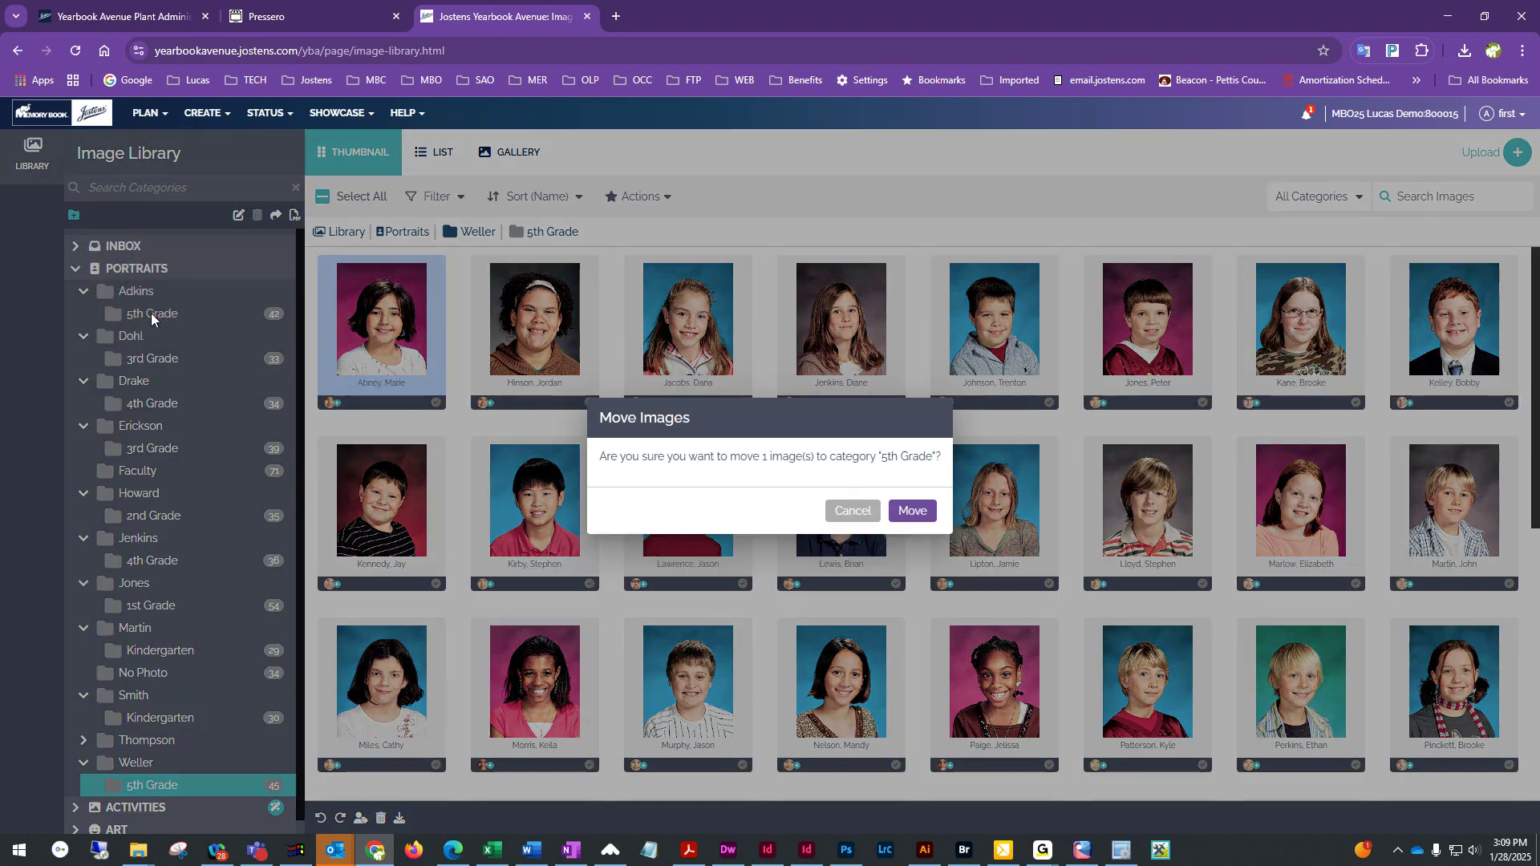
pyautogui.click(912, 511)
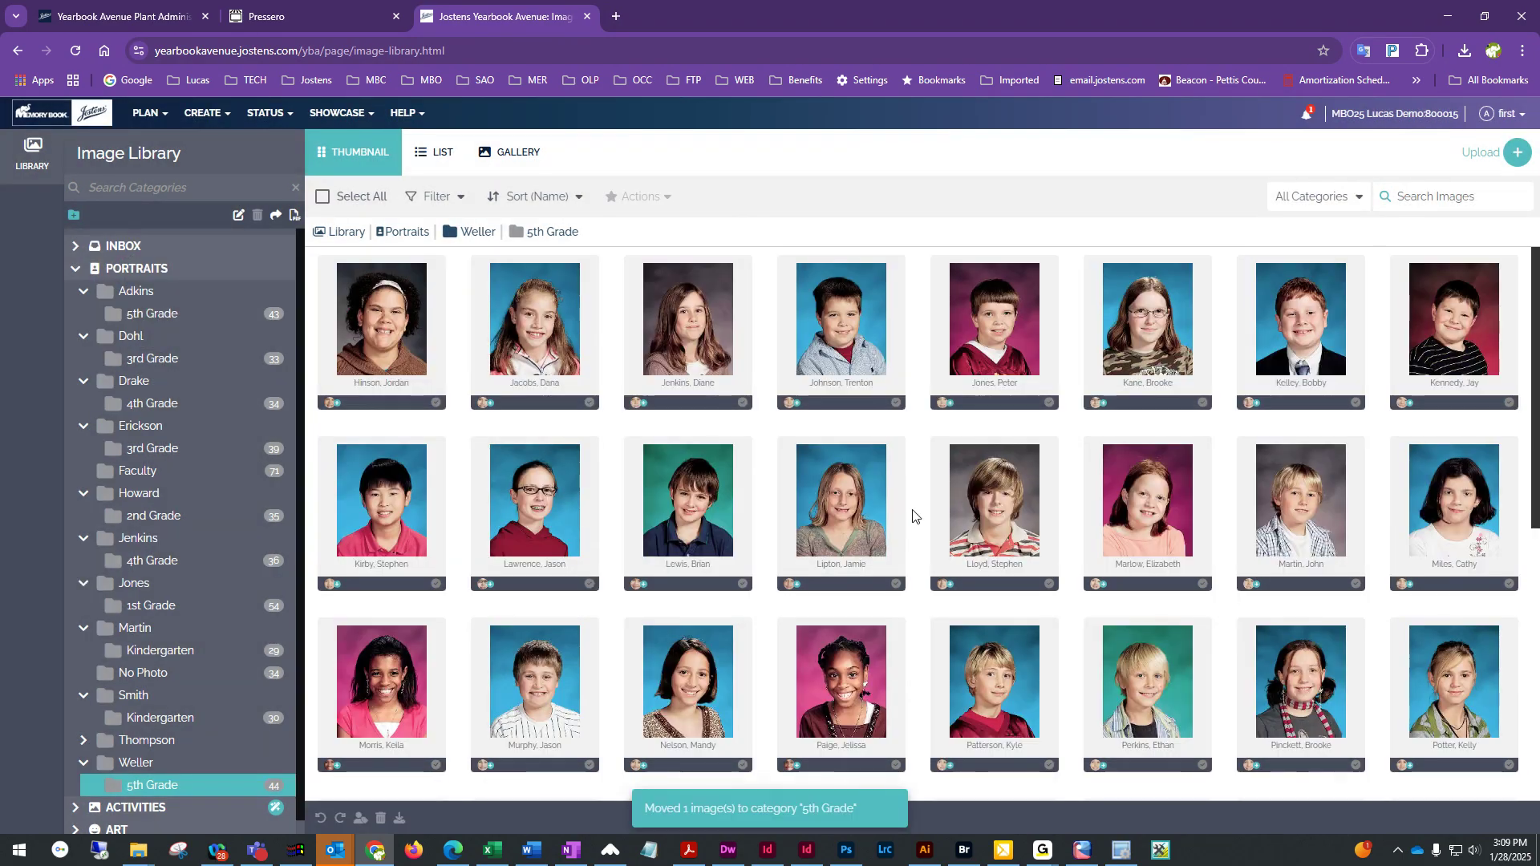
pyautogui.click(151, 315)
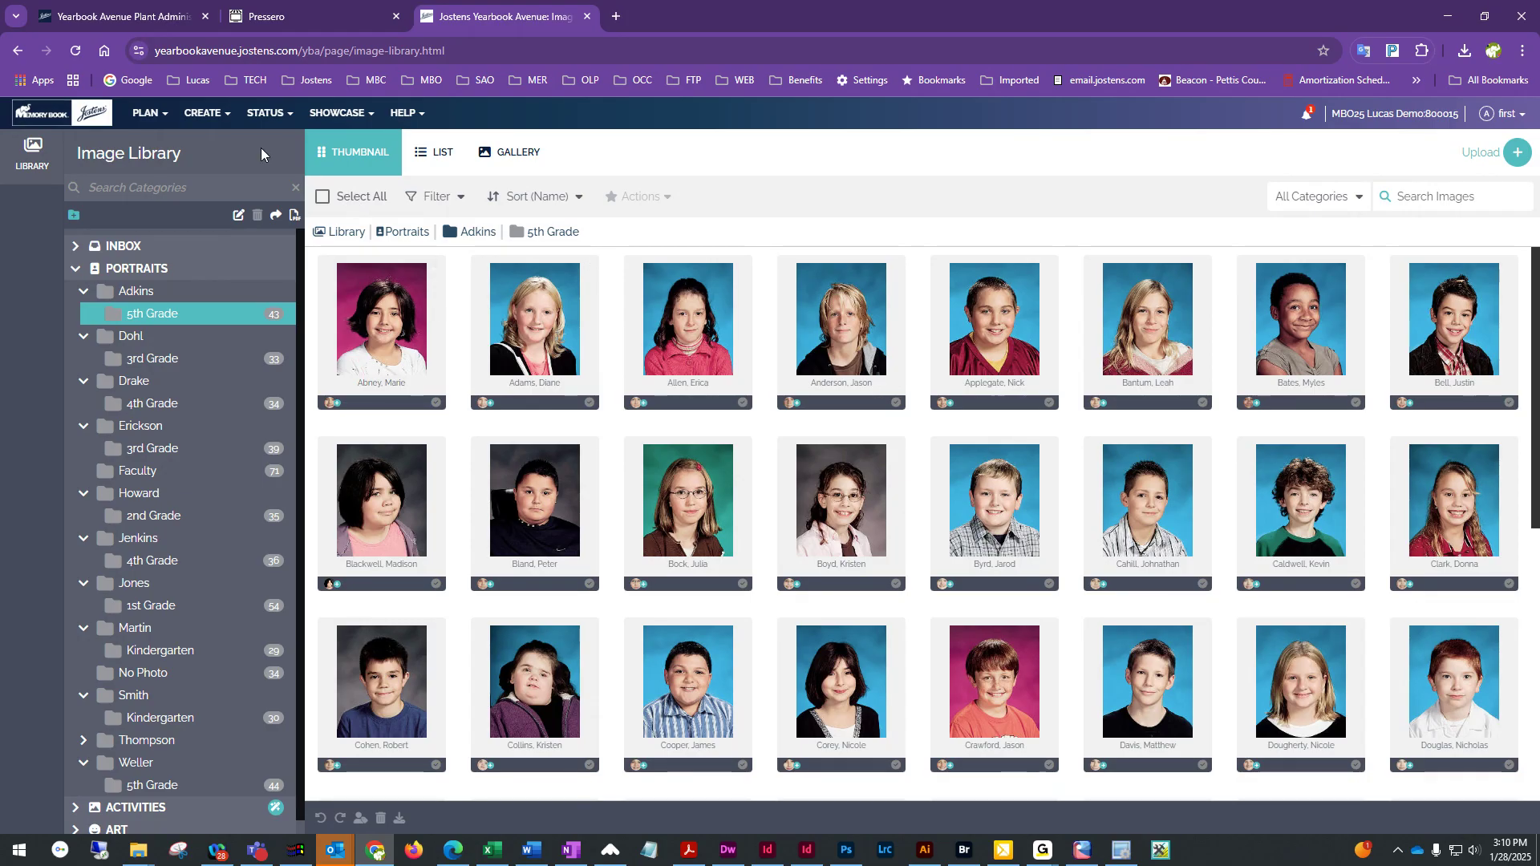
# Open the Coverage Report and correct the first name of the Adkins 5th Grade student listed third
pyautogui.click(206, 120)
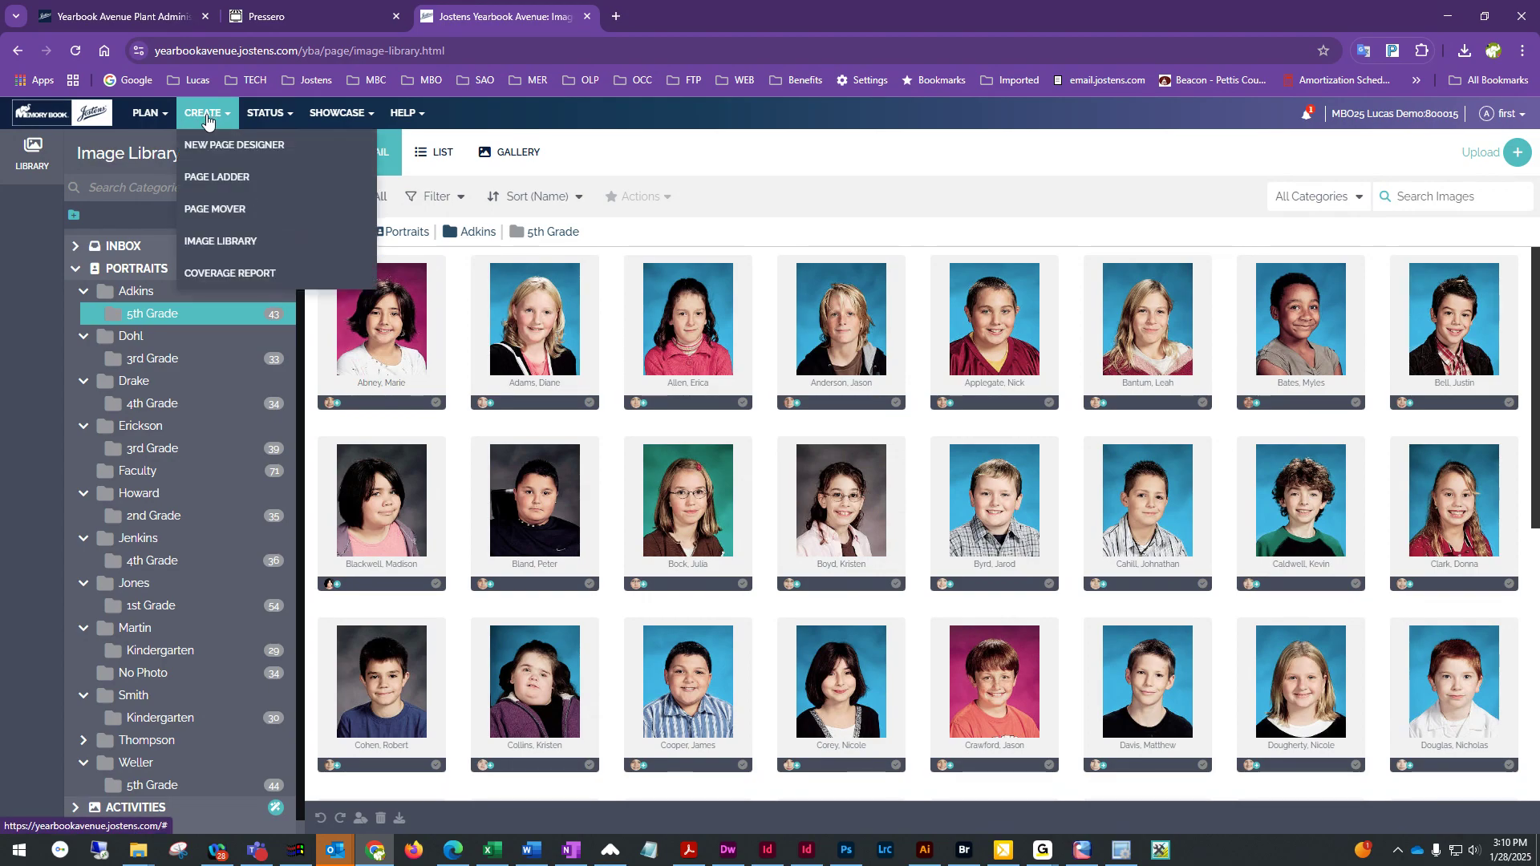
pyautogui.click(218, 275)
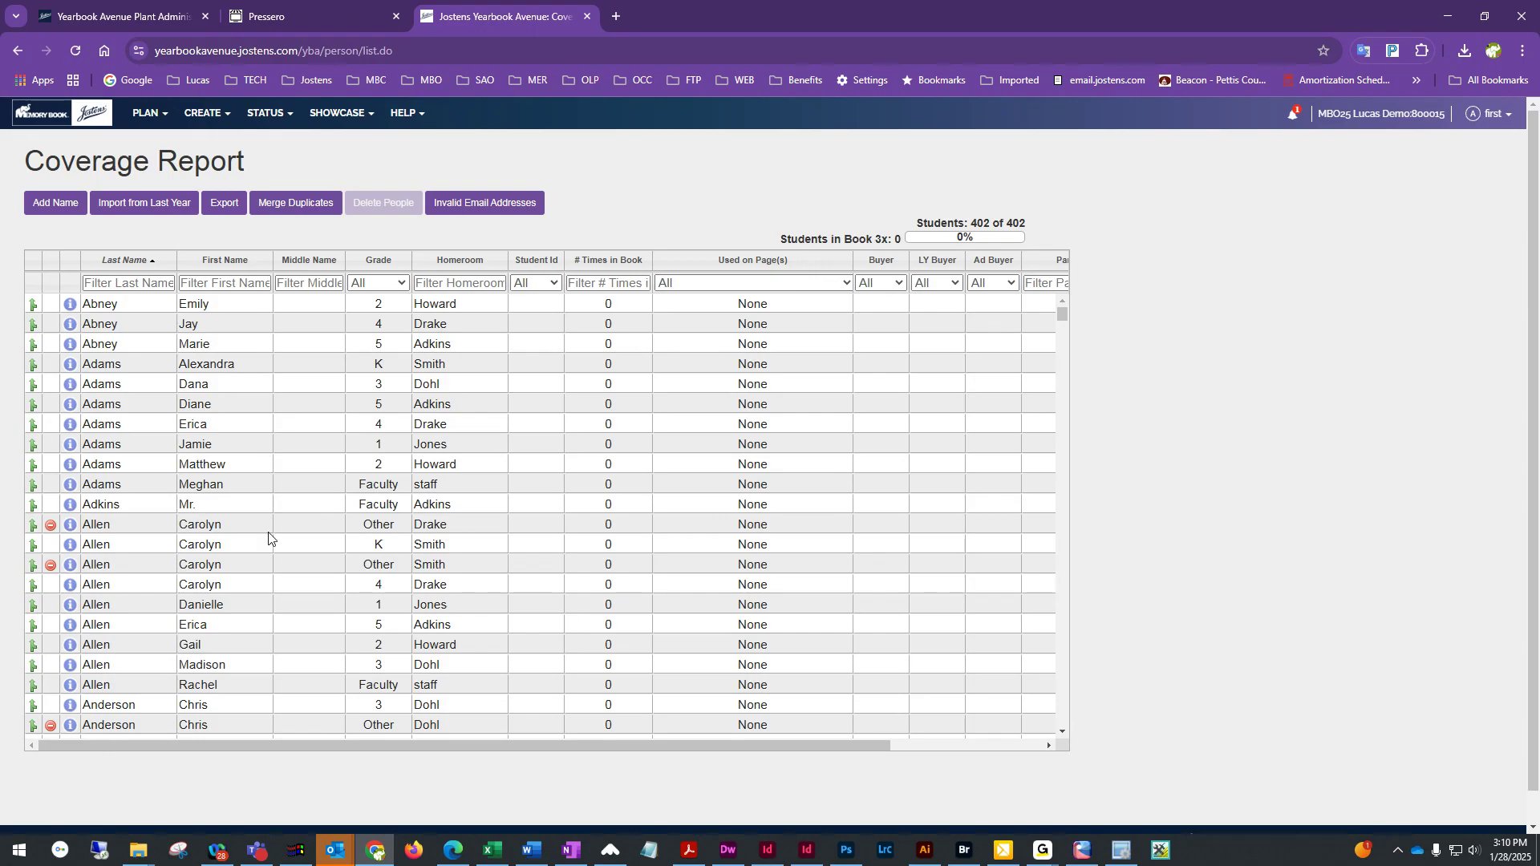
pyautogui.scroll(-8, 268, 541)
pyautogui.scroll(-13, 268, 543)
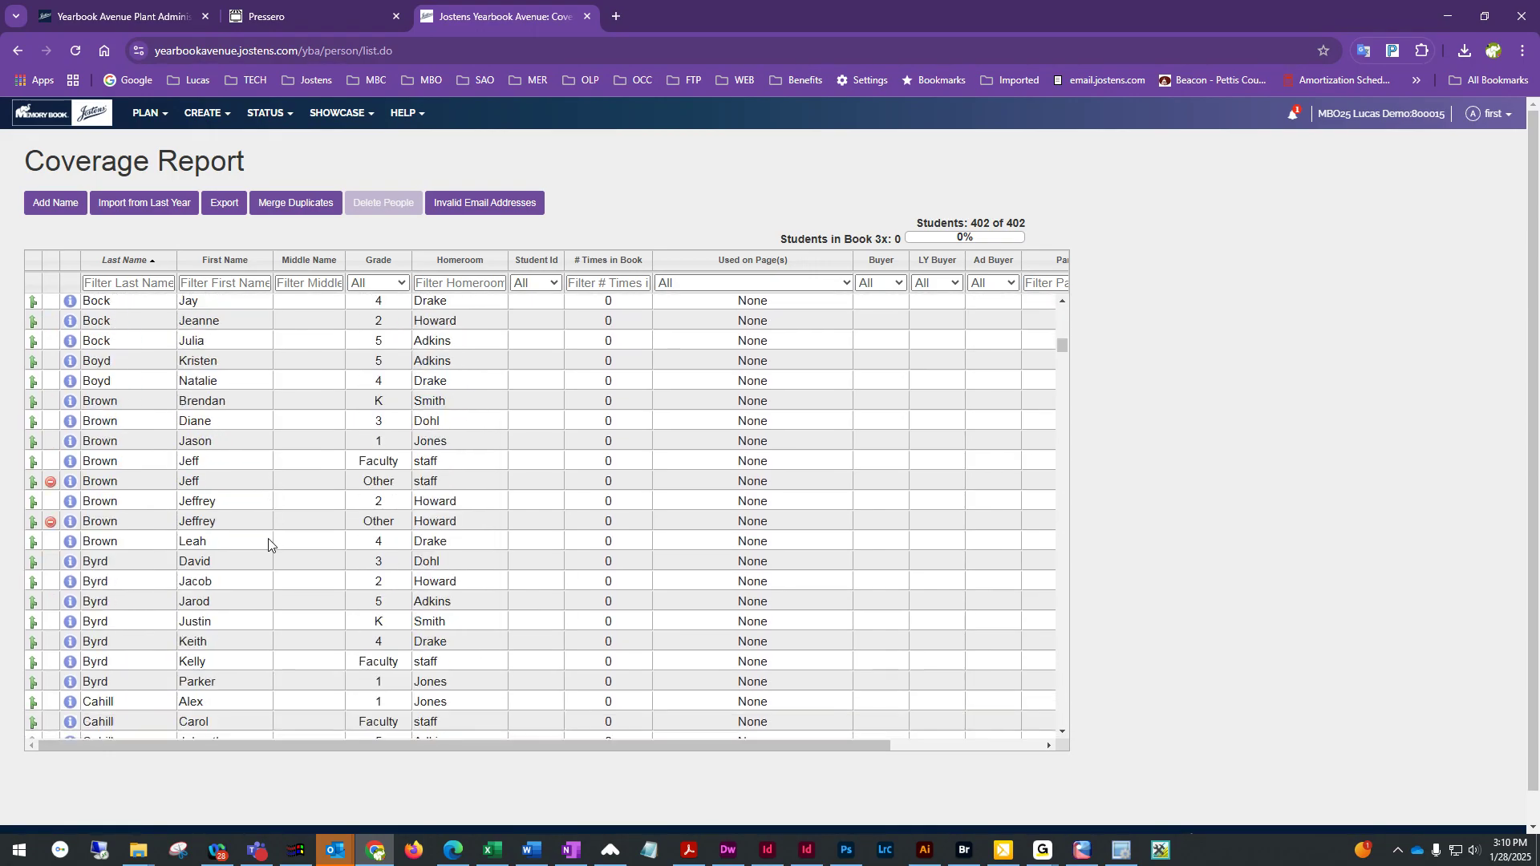
pyautogui.scroll(6, 269, 549)
pyautogui.scroll(12, 269, 549)
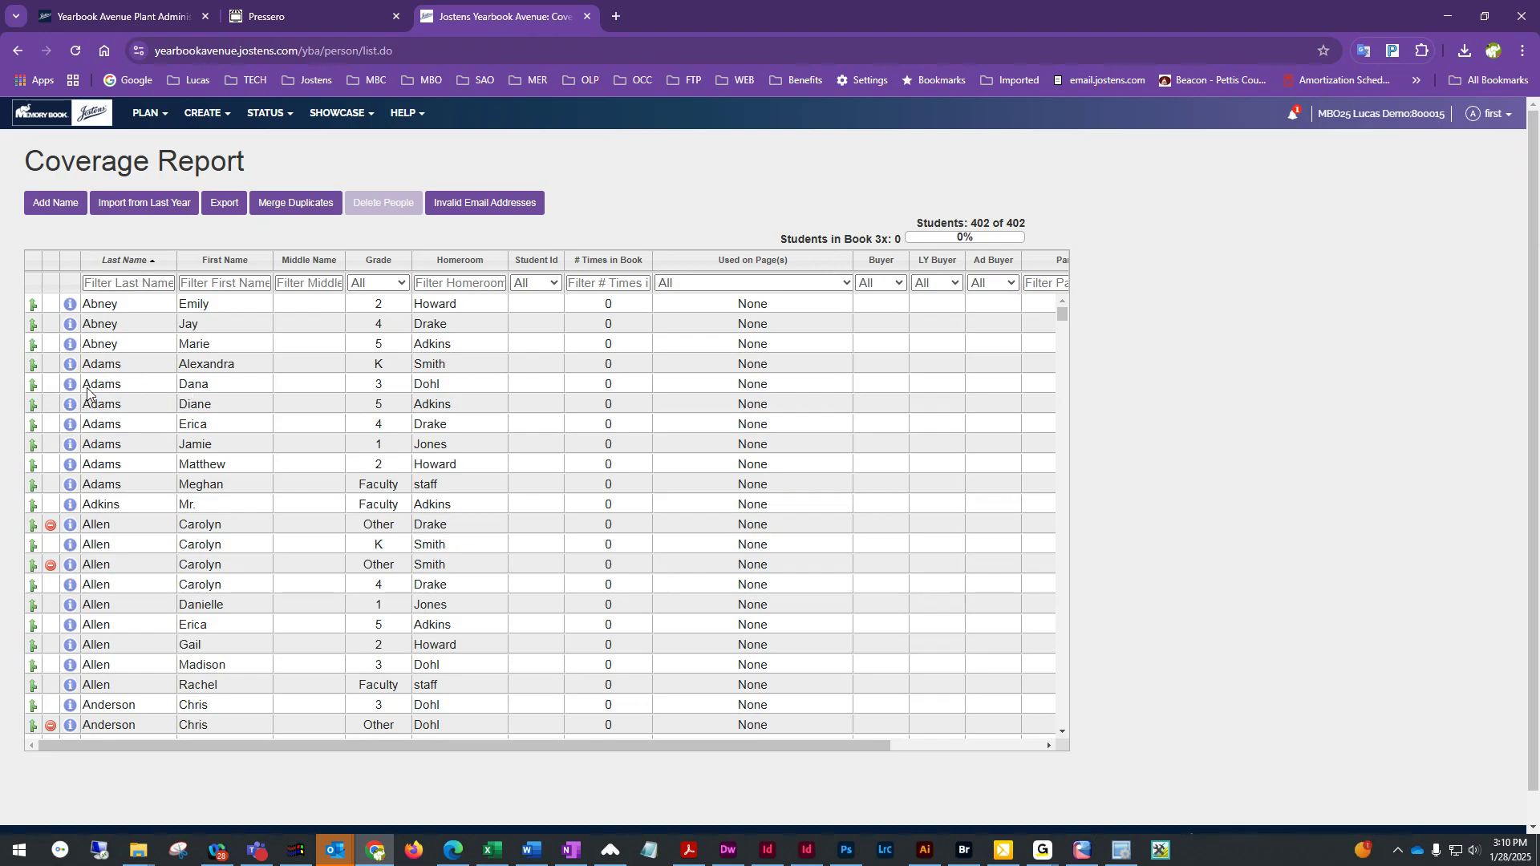
pyautogui.click(140, 263)
pyautogui.click(130, 261)
pyautogui.click(239, 342)
pyautogui.press('BackSpace')
pyautogui.press('BackSpace')
pyautogui.click(256, 367)
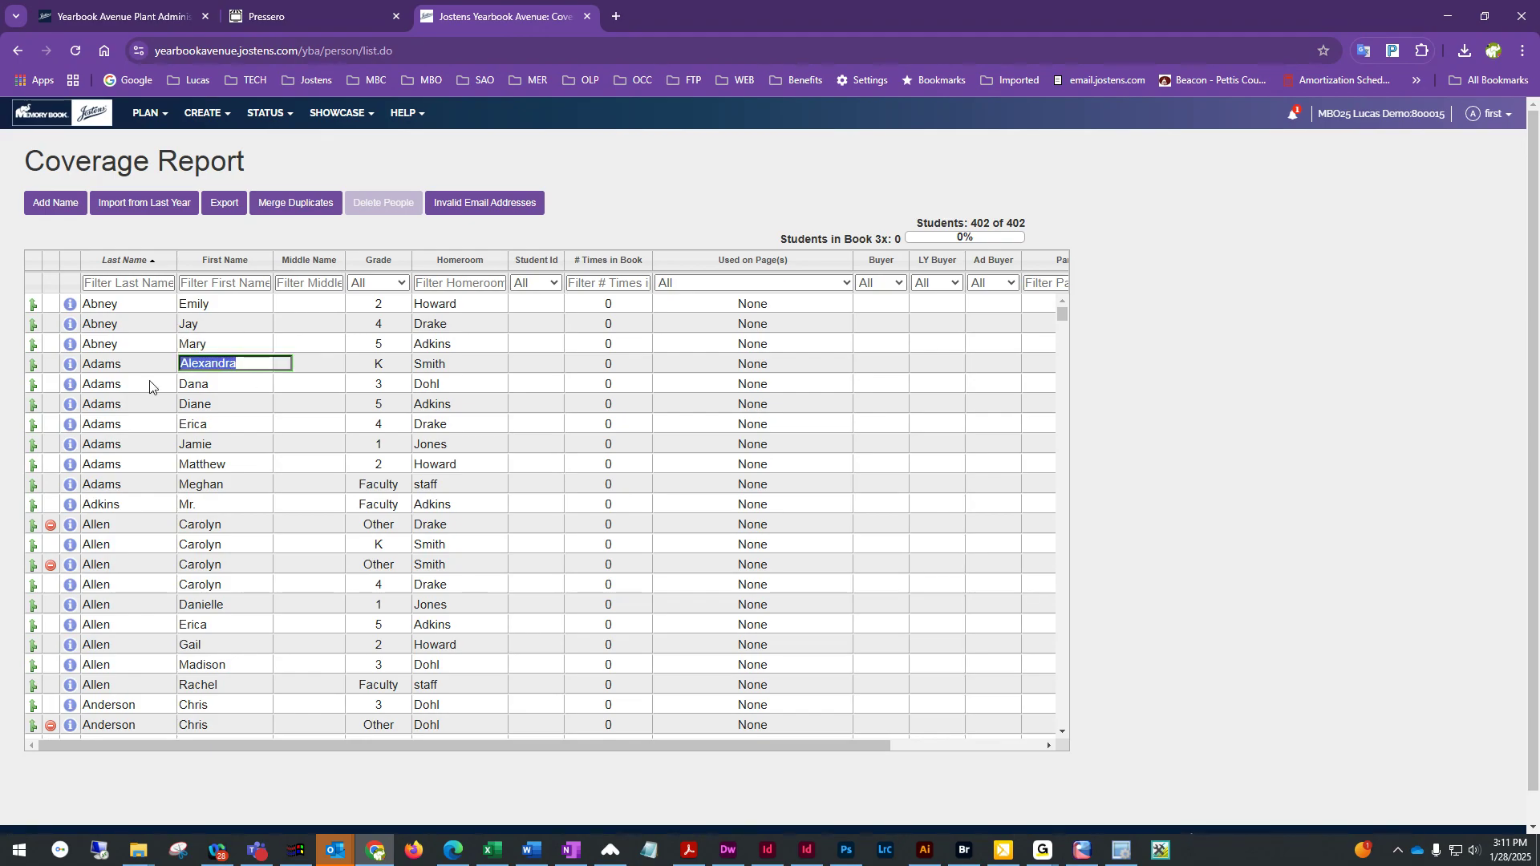
# Return to the Image Library and scroll through the Adkins 5th Grade portraits to check the corrected name
pyautogui.scroll(-1, 144, 410)
pyautogui.scroll(-1, 160, 413)
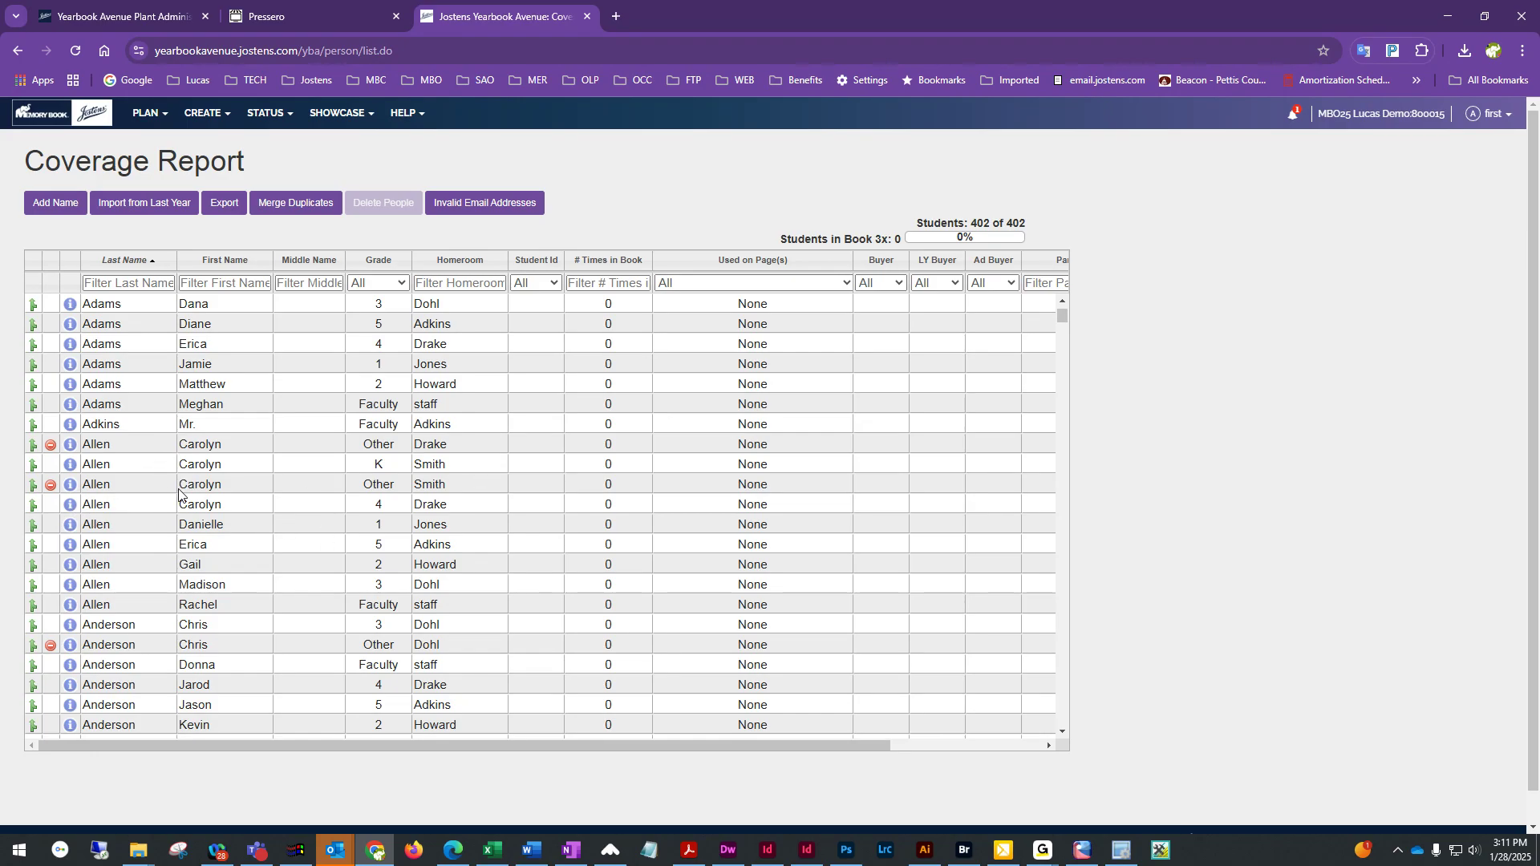
pyautogui.scroll(-1, 178, 492)
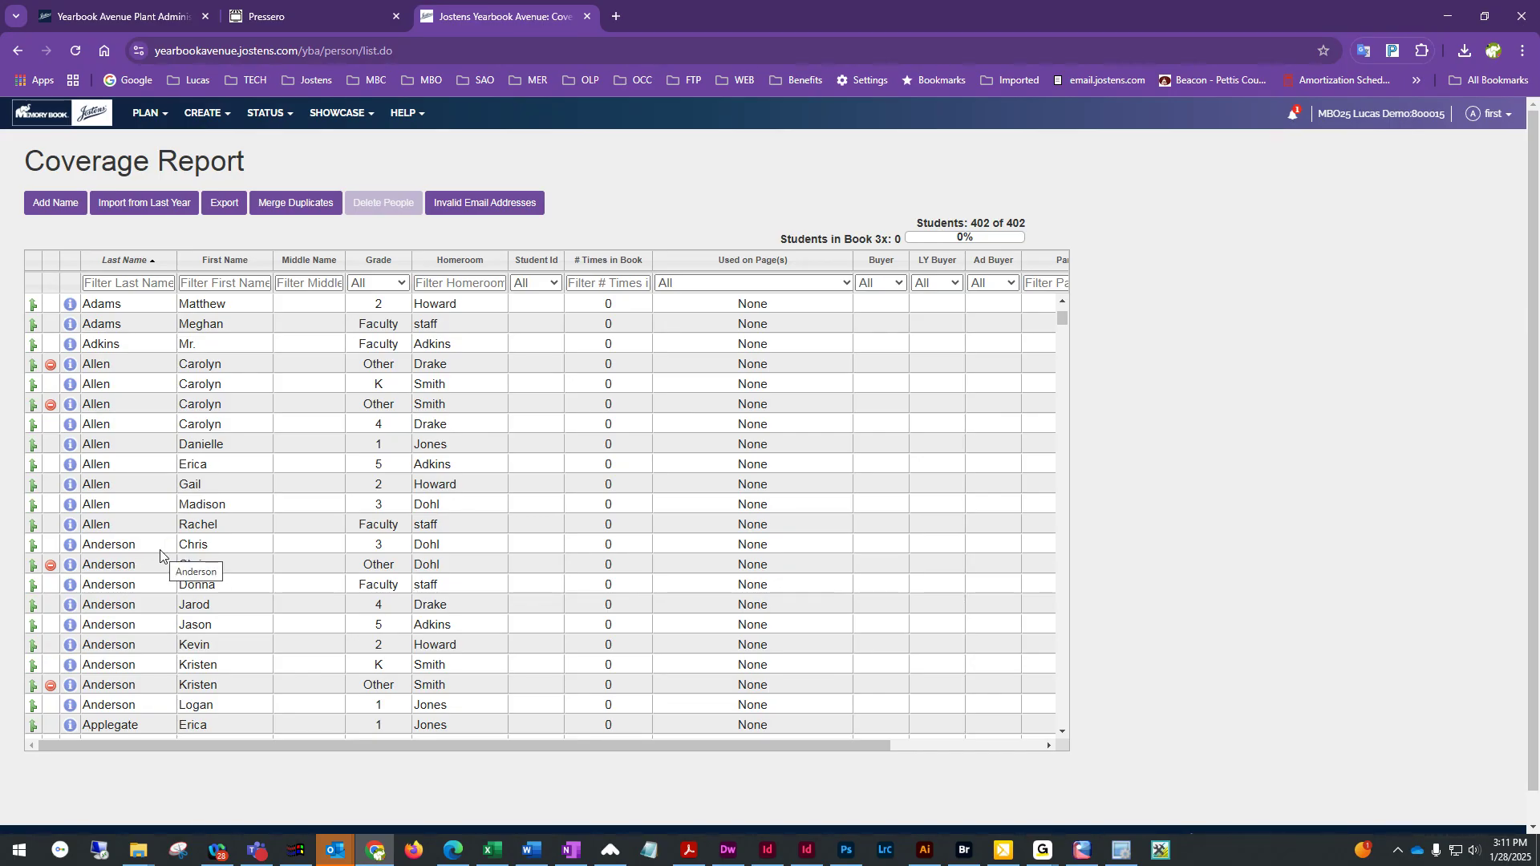
pyautogui.click(200, 116)
pyautogui.scroll(2, 246, 412)
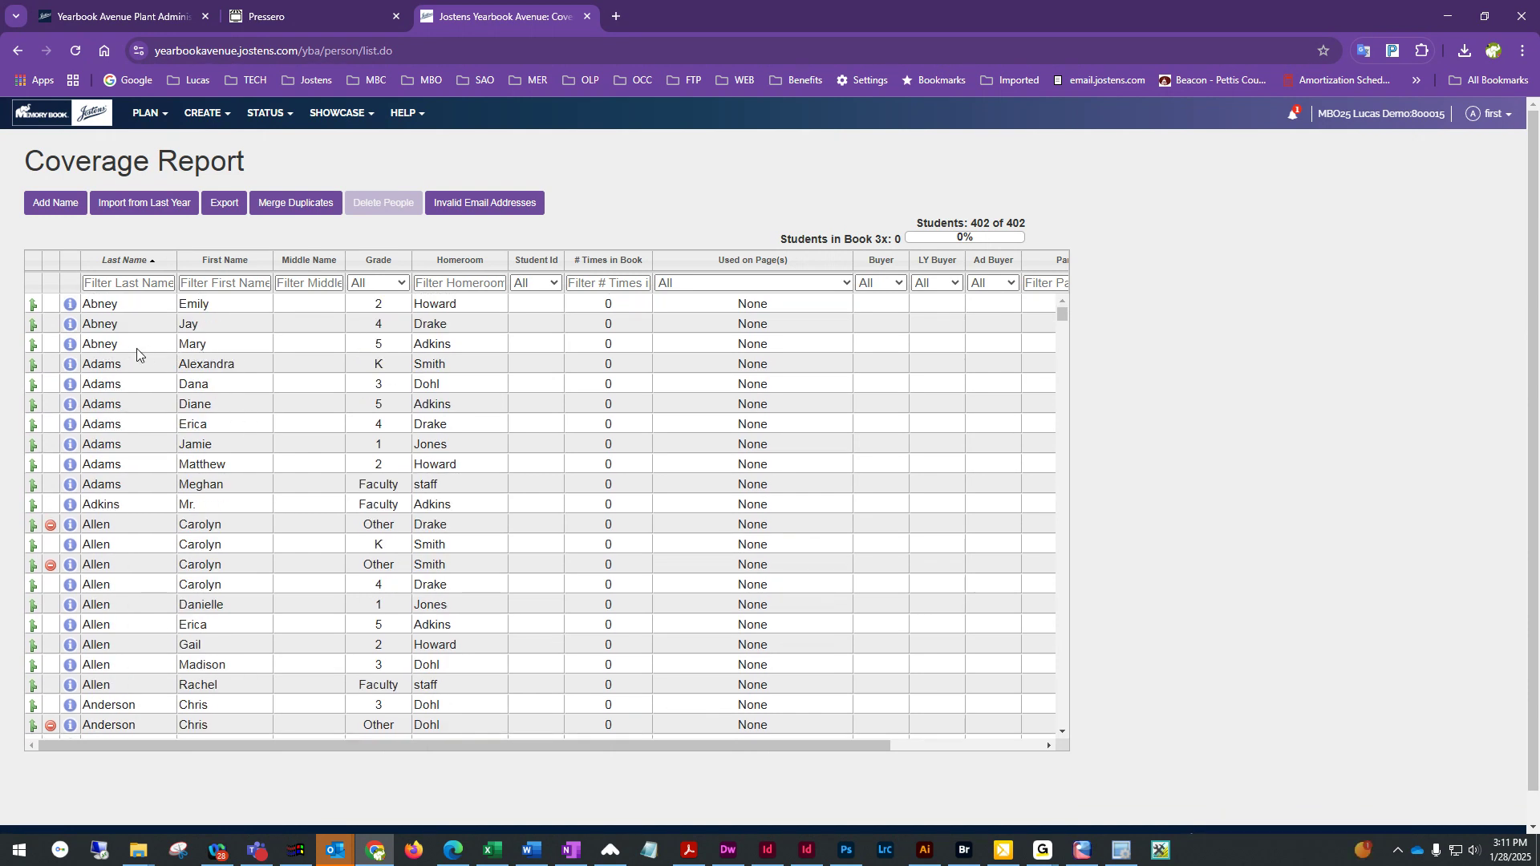
pyautogui.click(206, 118)
pyautogui.click(221, 242)
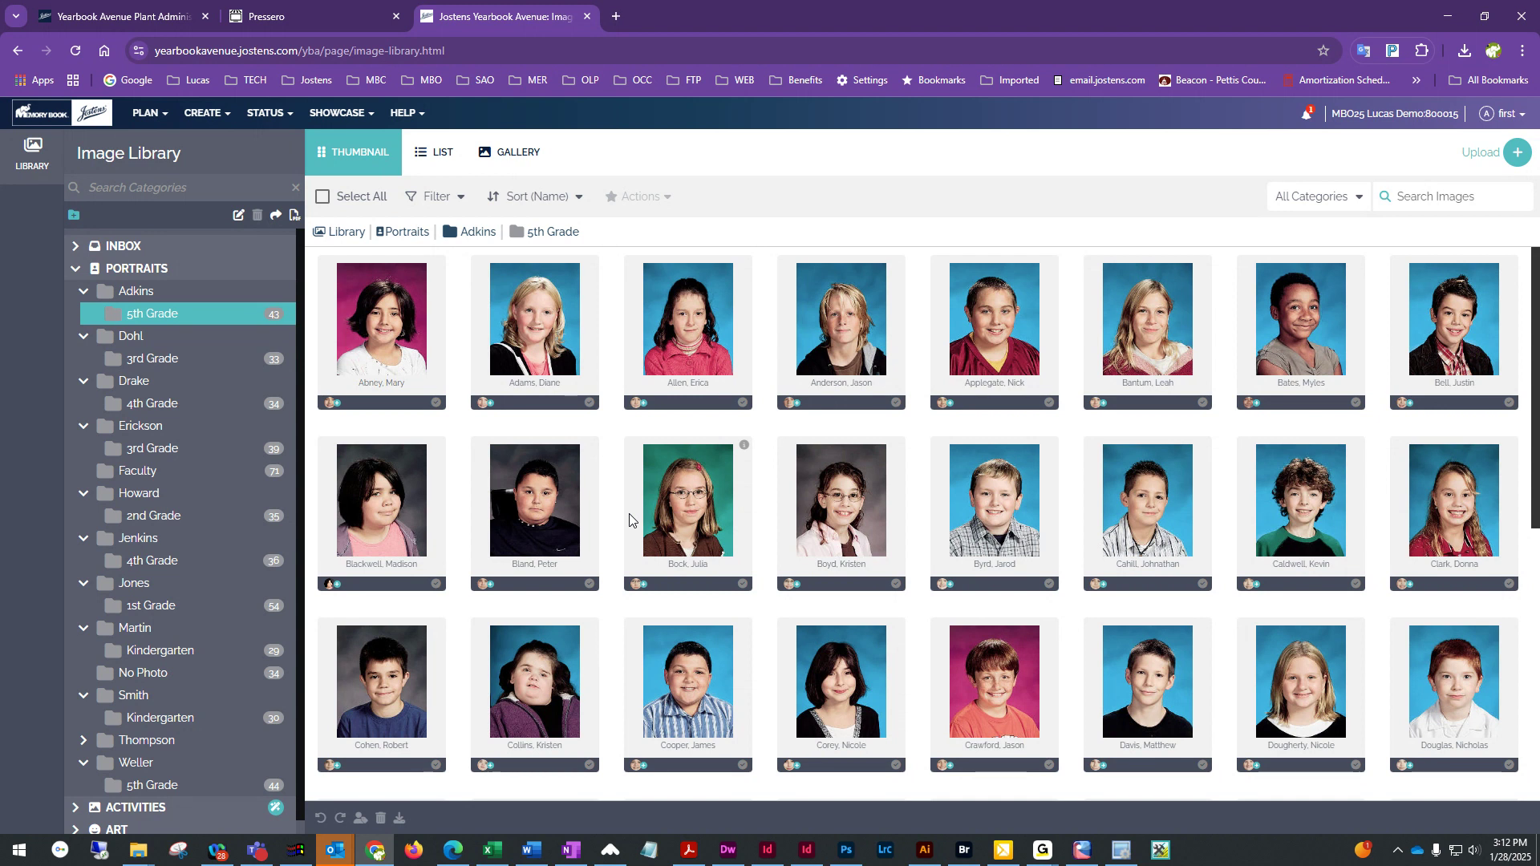
pyautogui.scroll(-1, 939, 725)
pyautogui.scroll(-6, 940, 726)
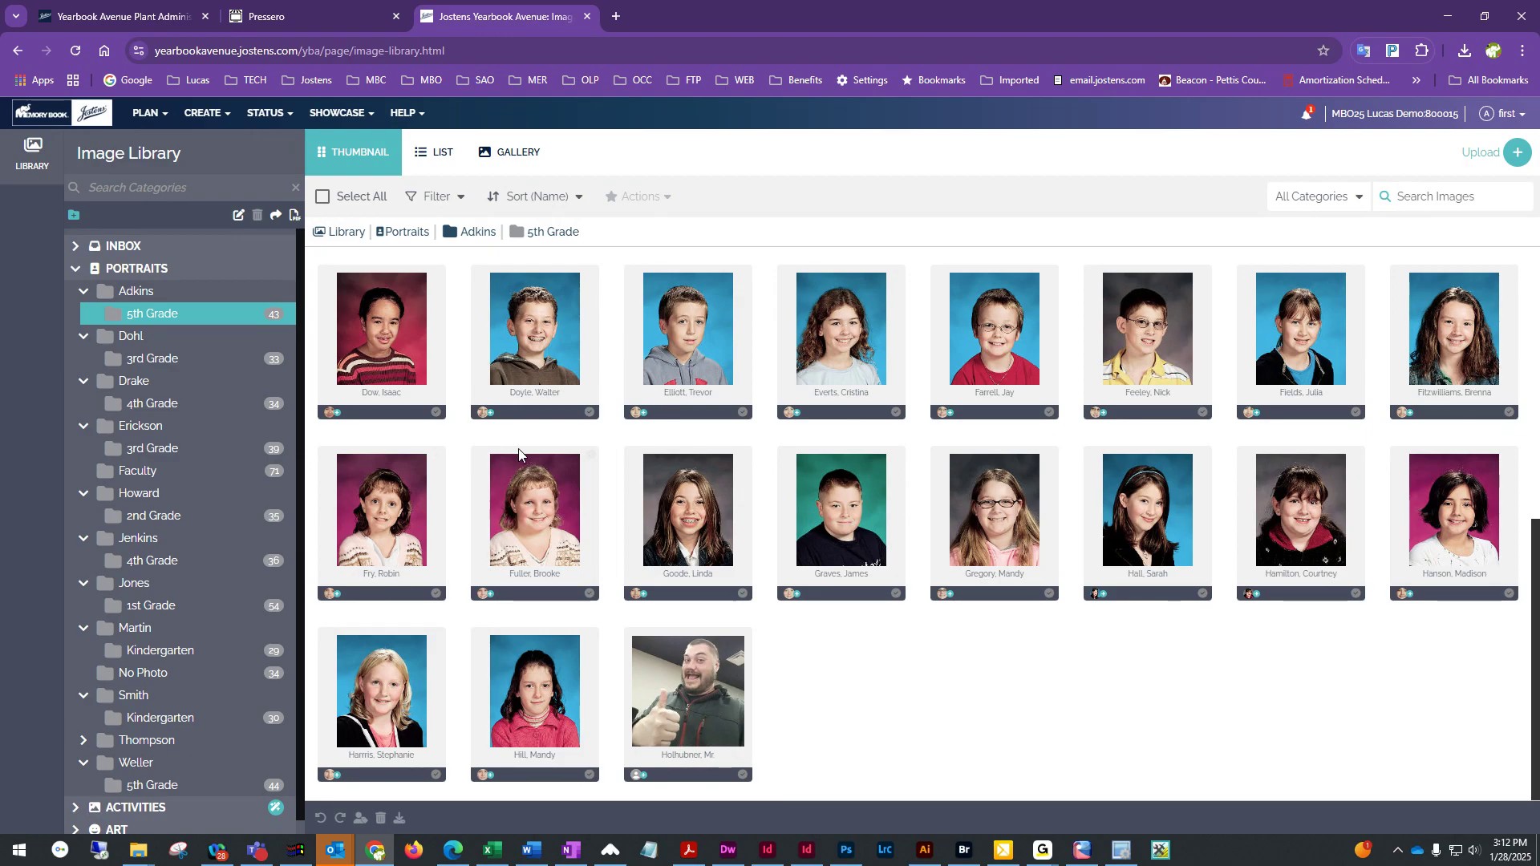
pyautogui.scroll(-1, 153, 773)
pyautogui.scroll(1, 152, 773)
# Open Weller's 5th Grade folder and scroll through its portraits
pyautogui.click(136, 763)
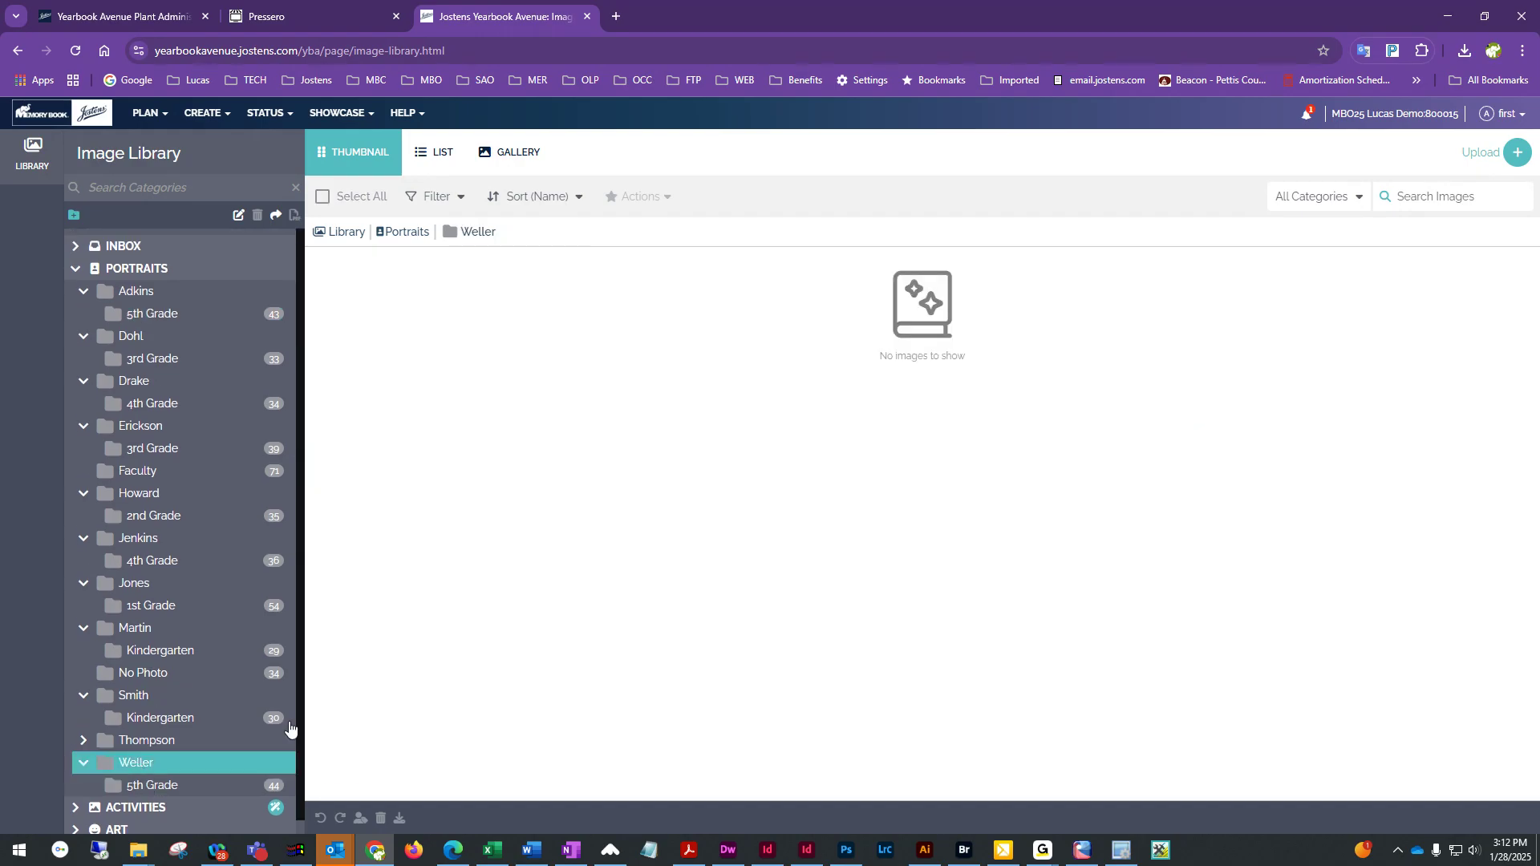
pyautogui.click(146, 786)
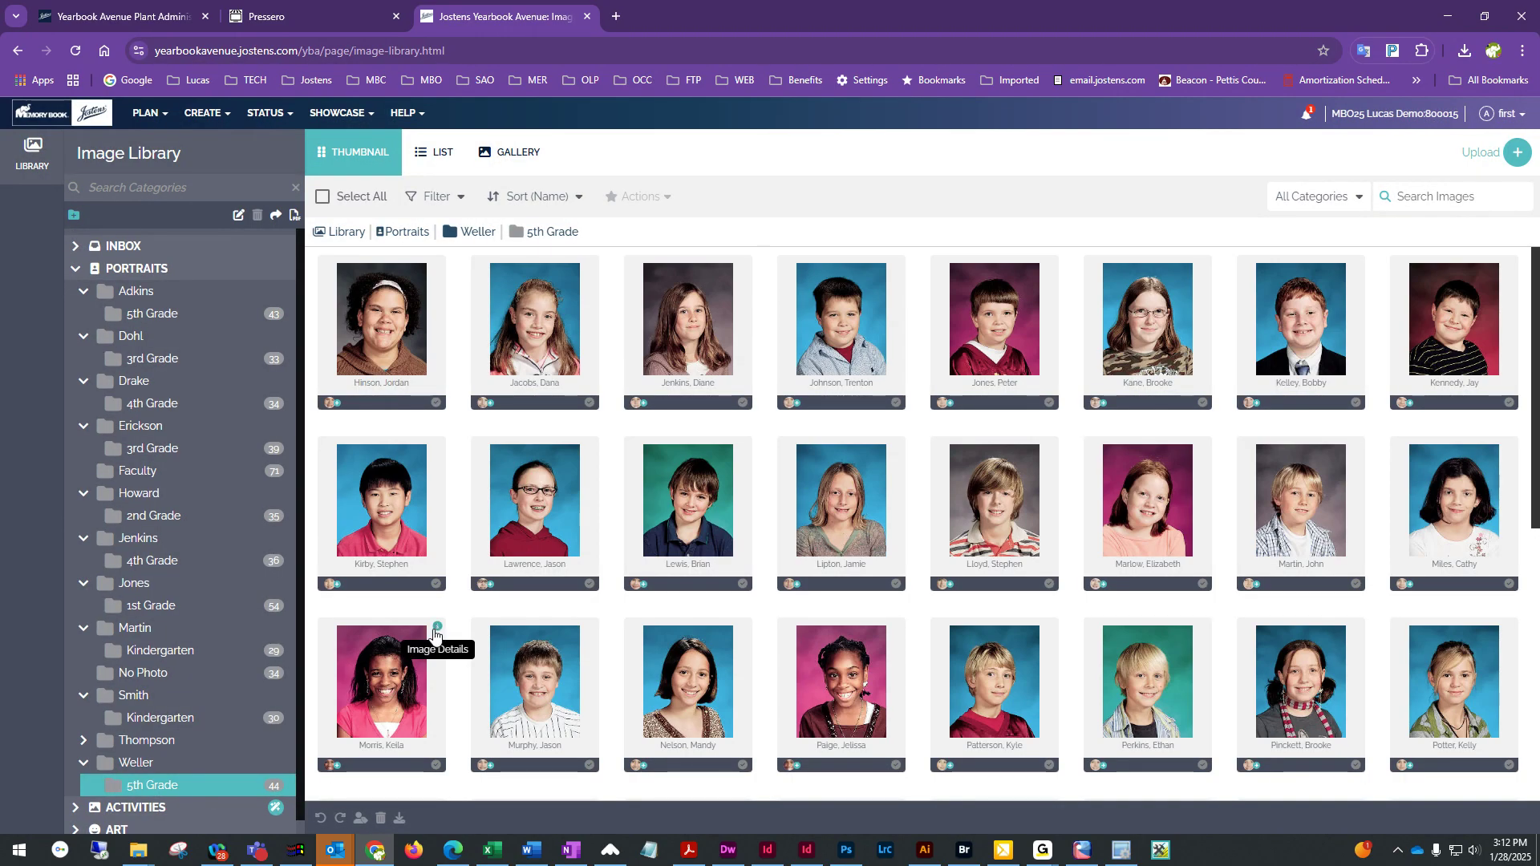
pyautogui.scroll(-3, 515, 619)
pyautogui.scroll(-4, 515, 622)
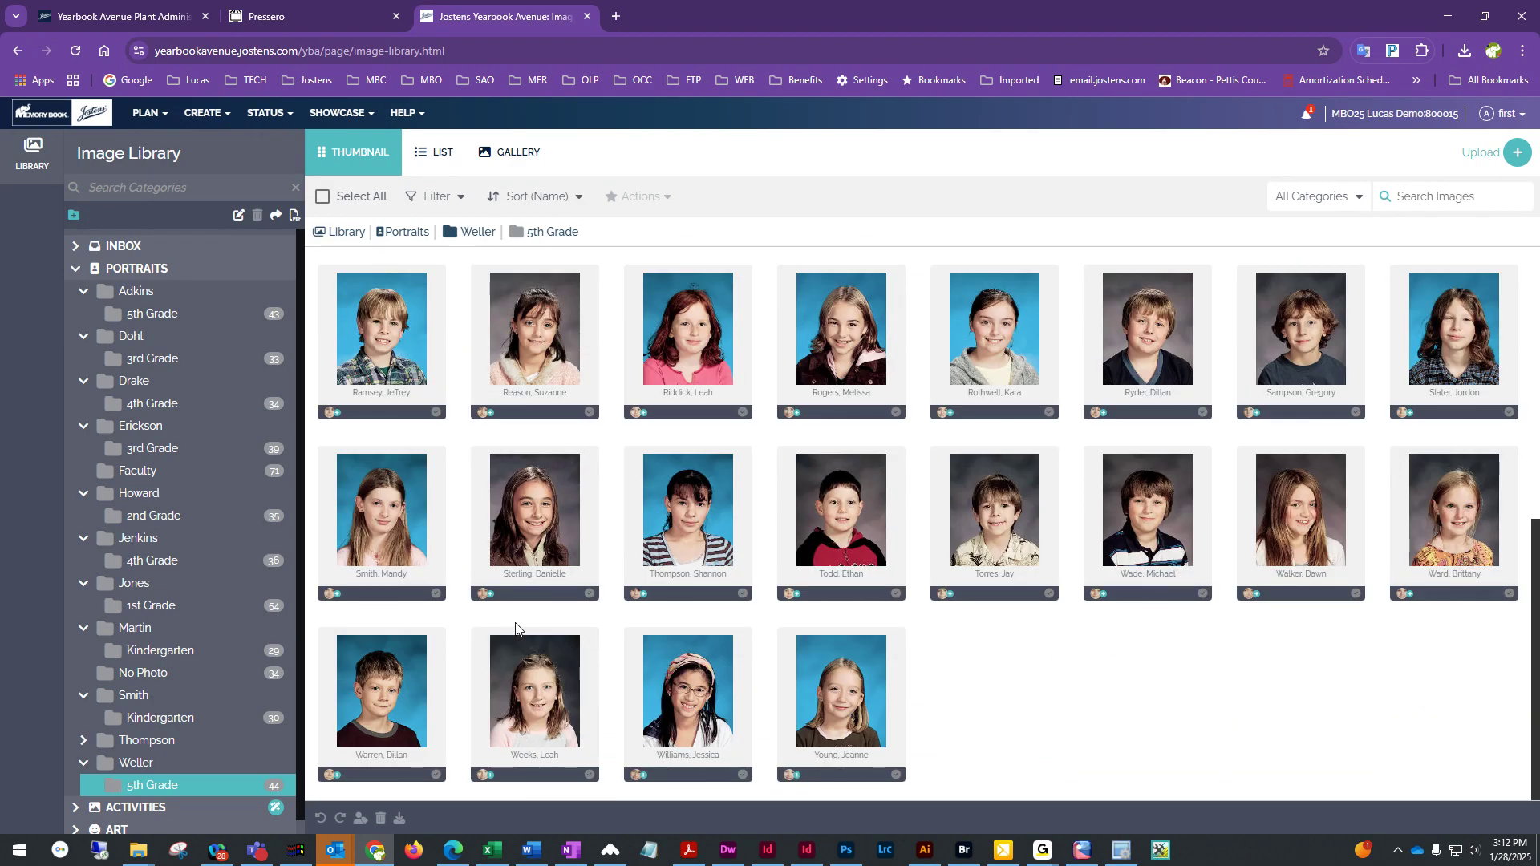
pyautogui.scroll(9, 515, 628)
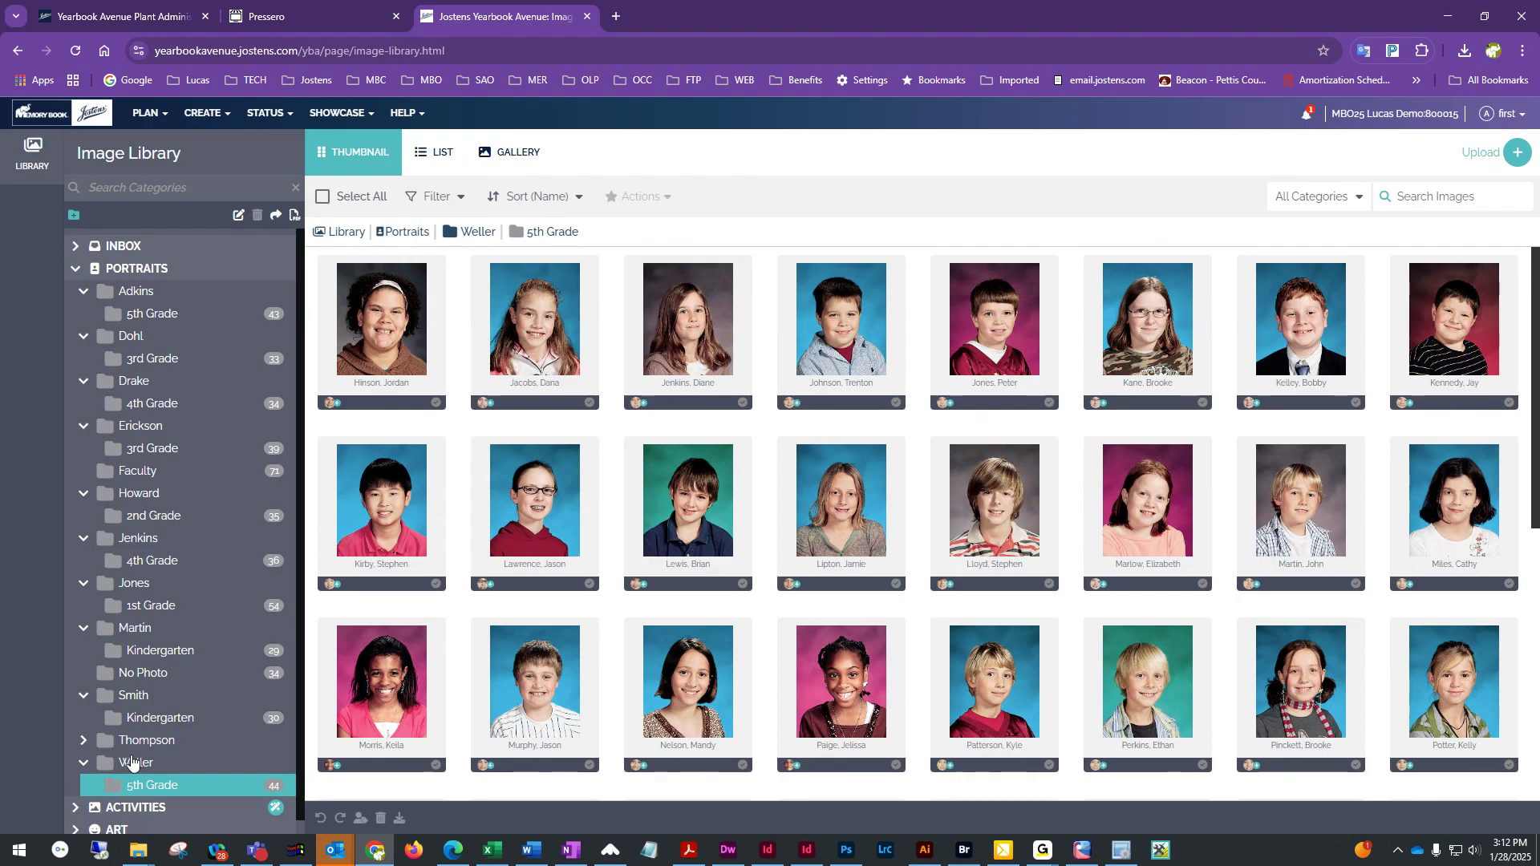
# Expand the Thompson homeroom and browse its 2nd Grade portraits
pyautogui.click(83, 740)
pyautogui.click(132, 764)
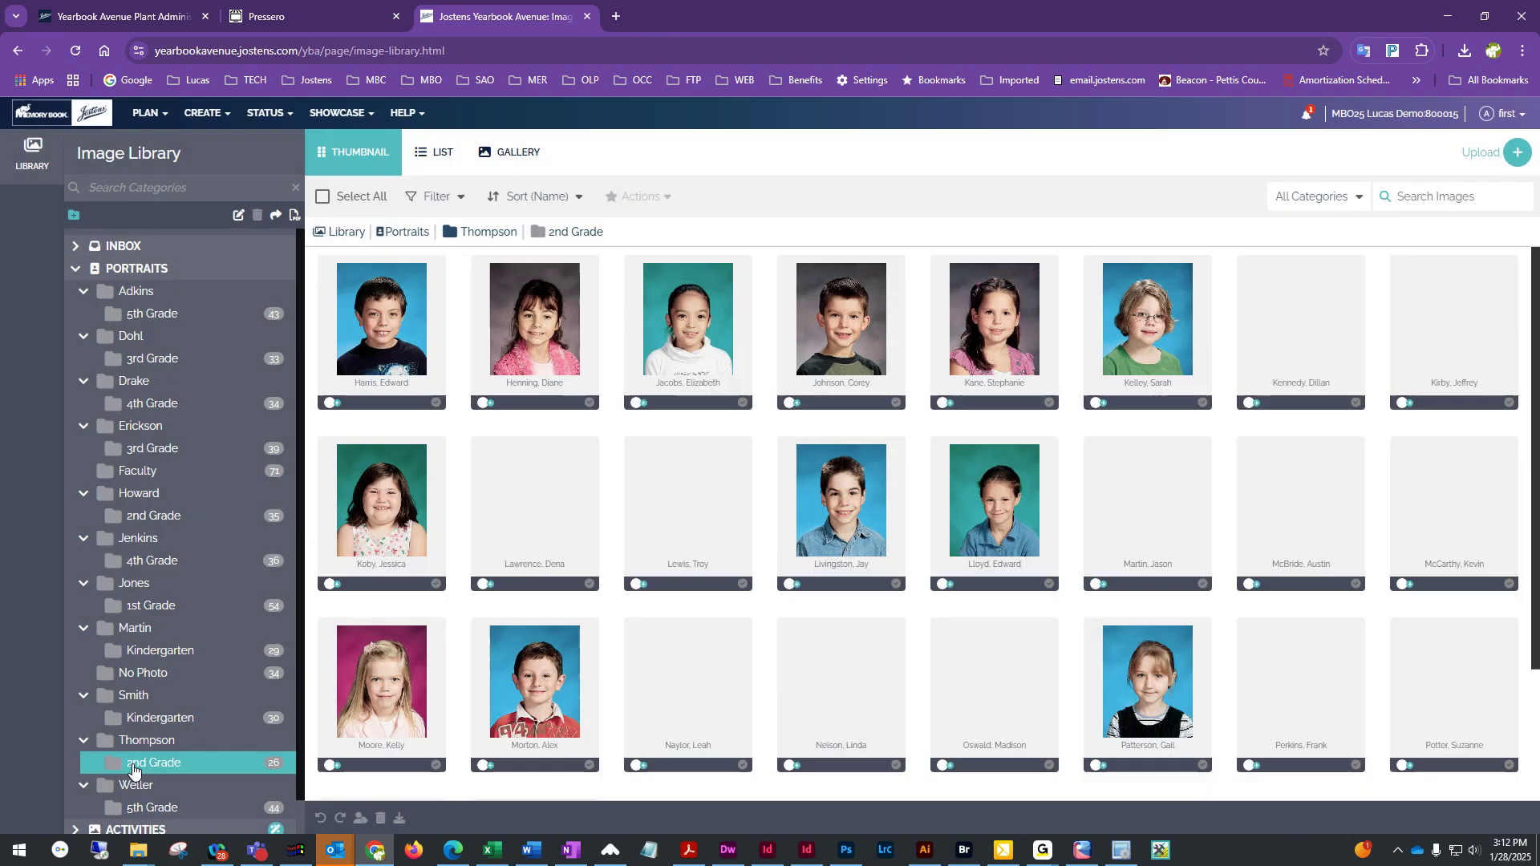
pyautogui.scroll(-2, 718, 648)
pyautogui.scroll(2, 717, 648)
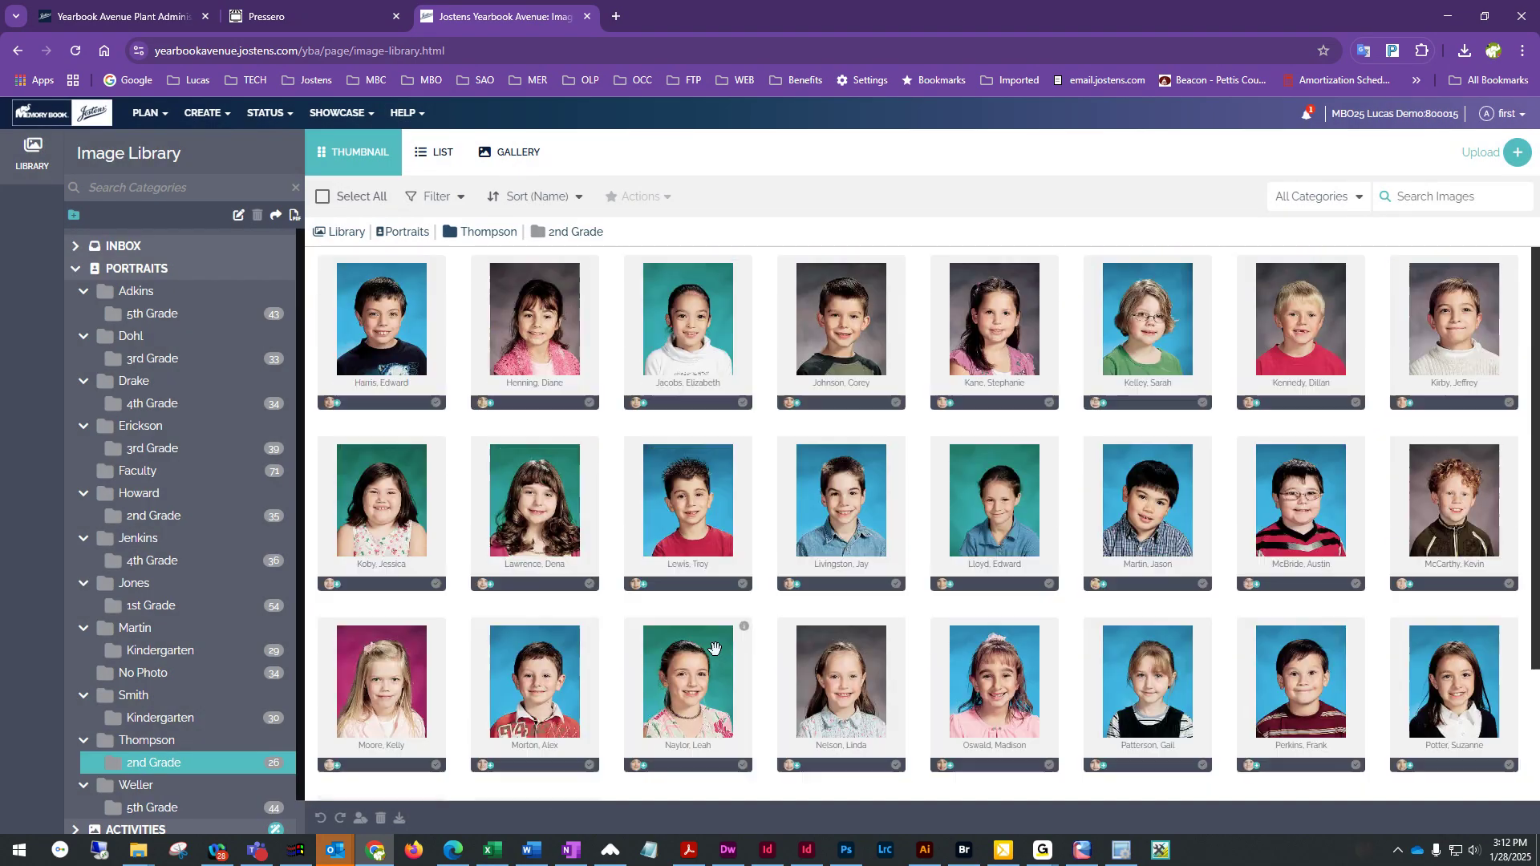
# In Adkins 5th Grade, set the second portrait of the lower rows to Don't Use Portrait in its image details preferences
pyautogui.click(146, 315)
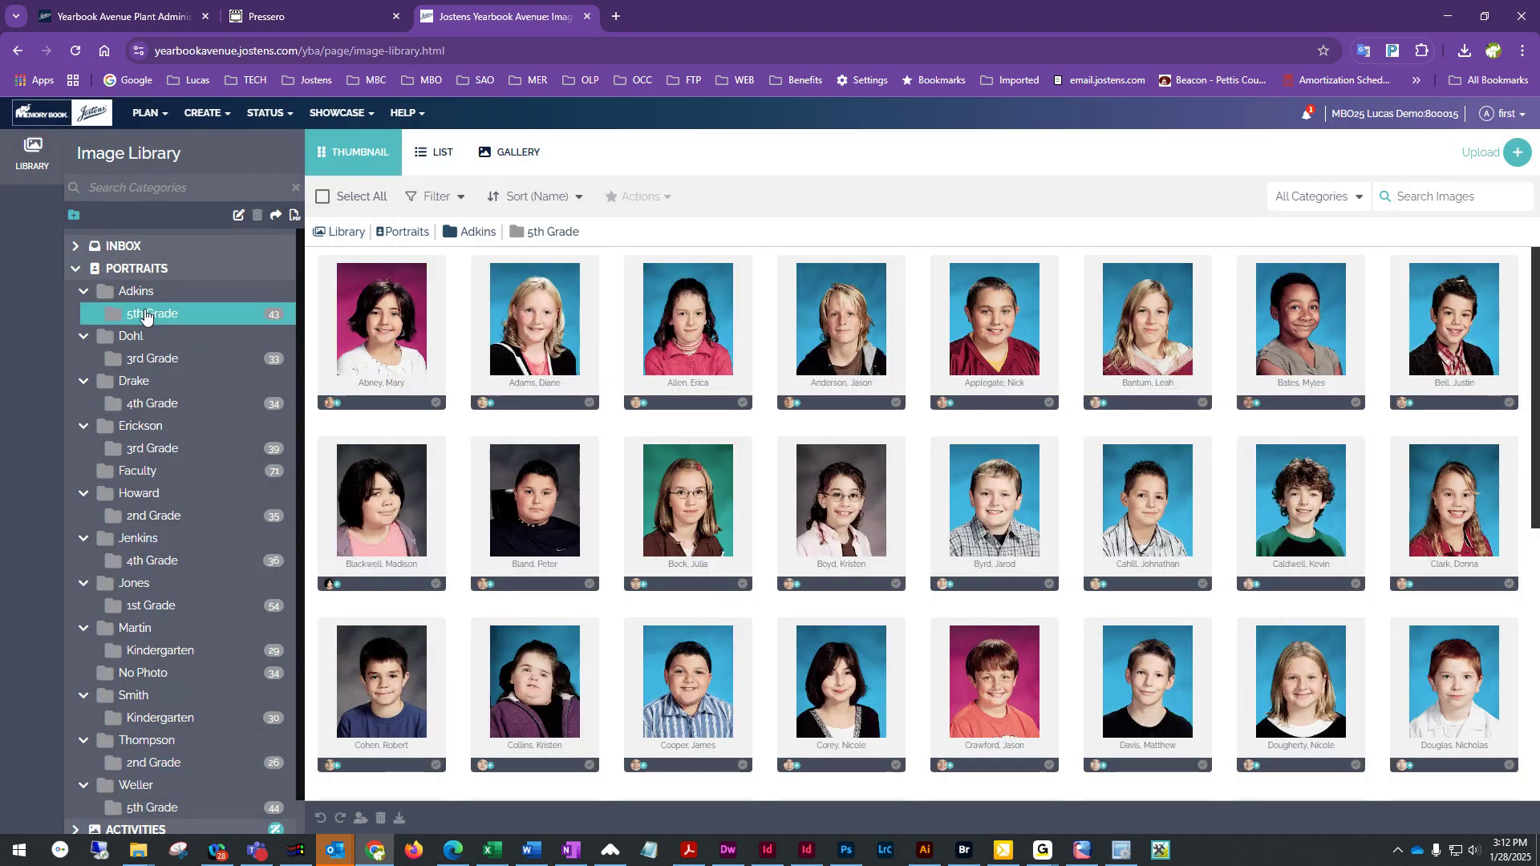
pyautogui.scroll(-6, 860, 623)
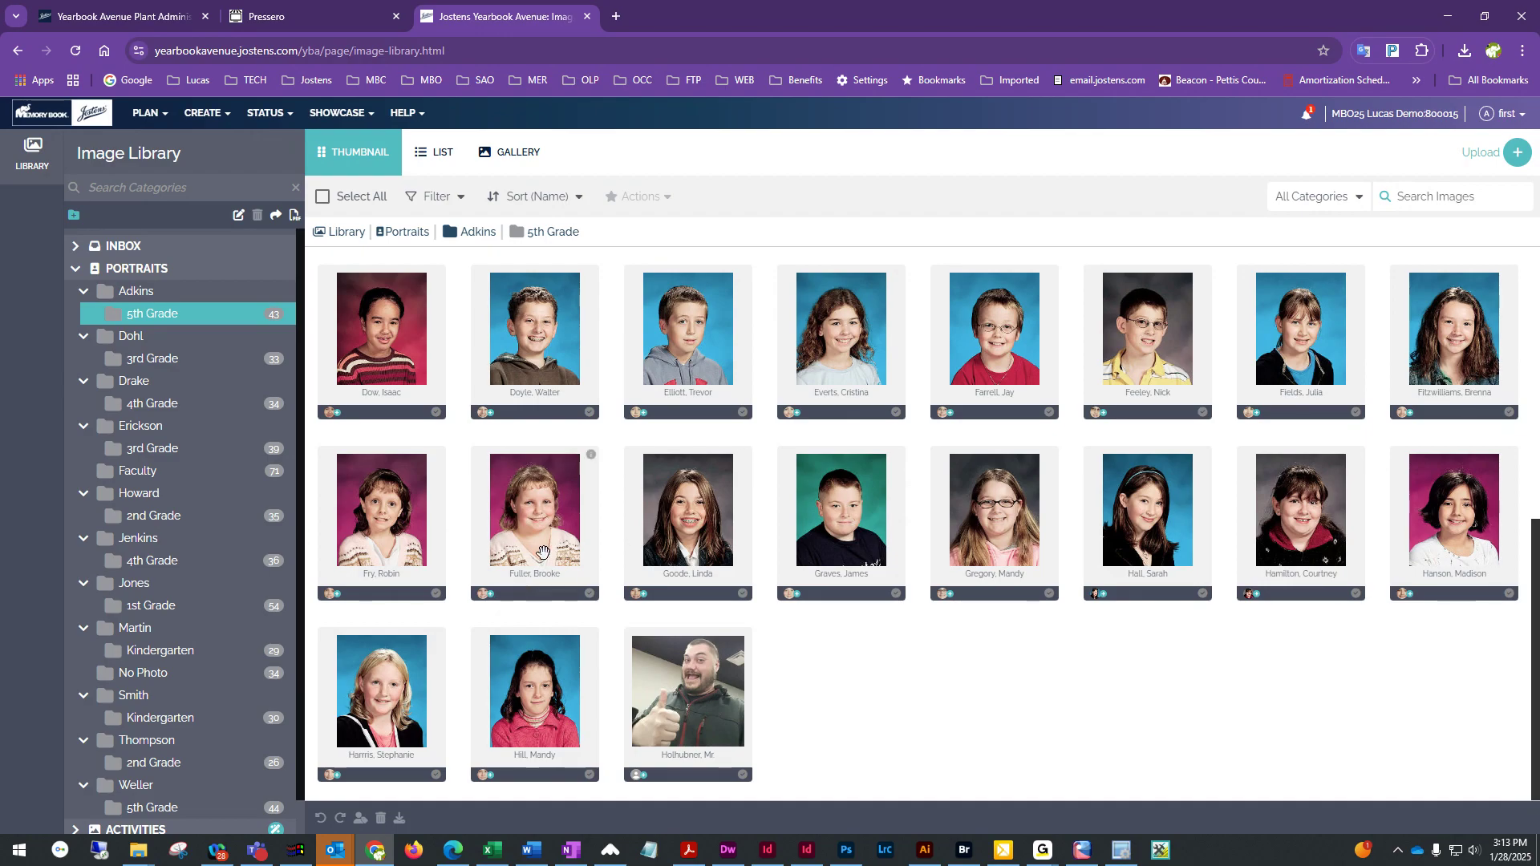
pyautogui.doubleClick(570, 502)
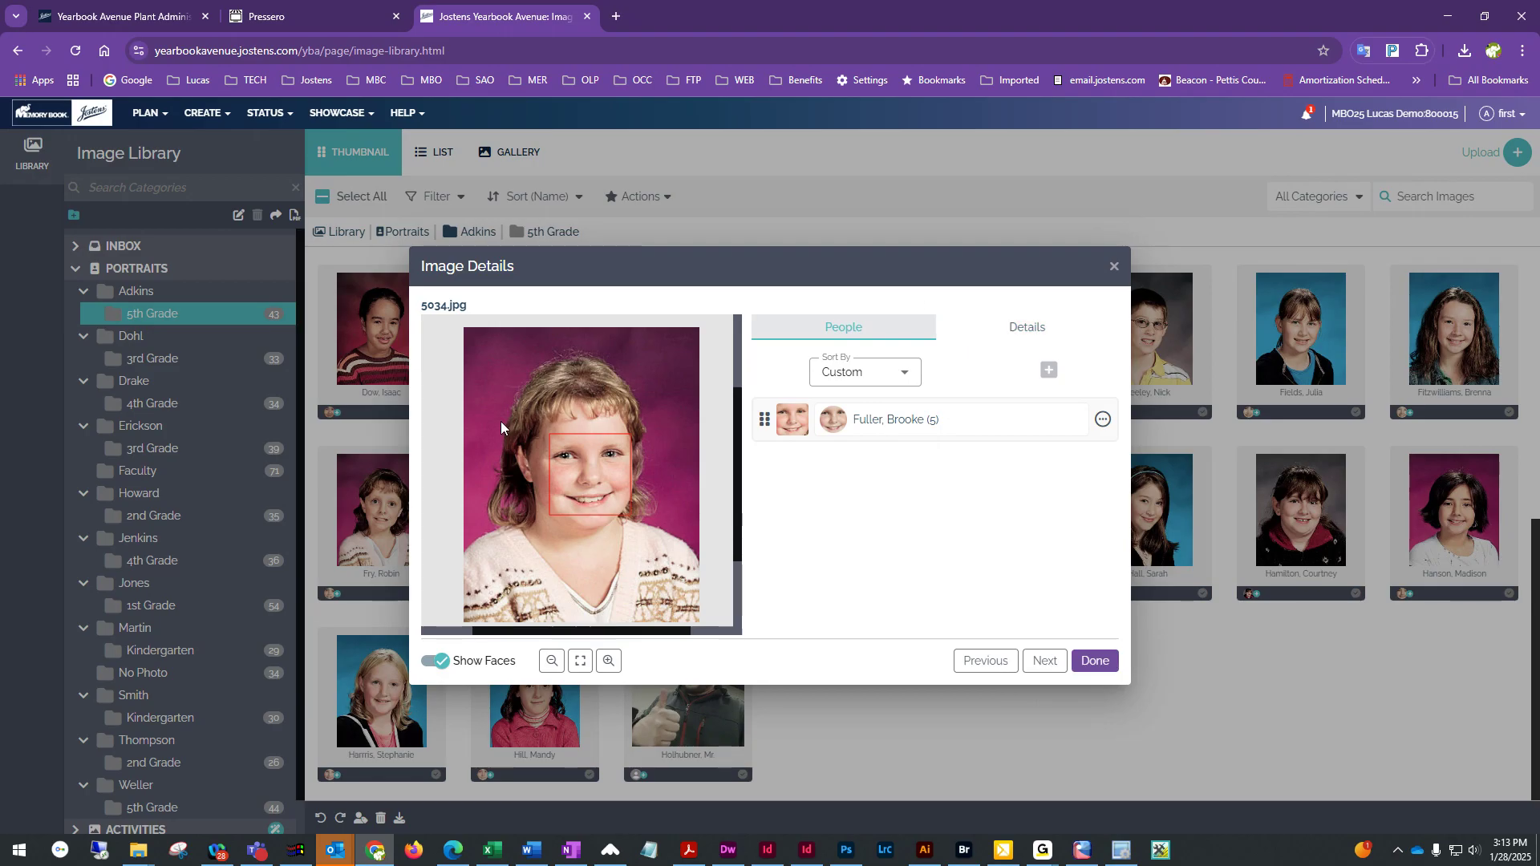
pyautogui.click(1021, 333)
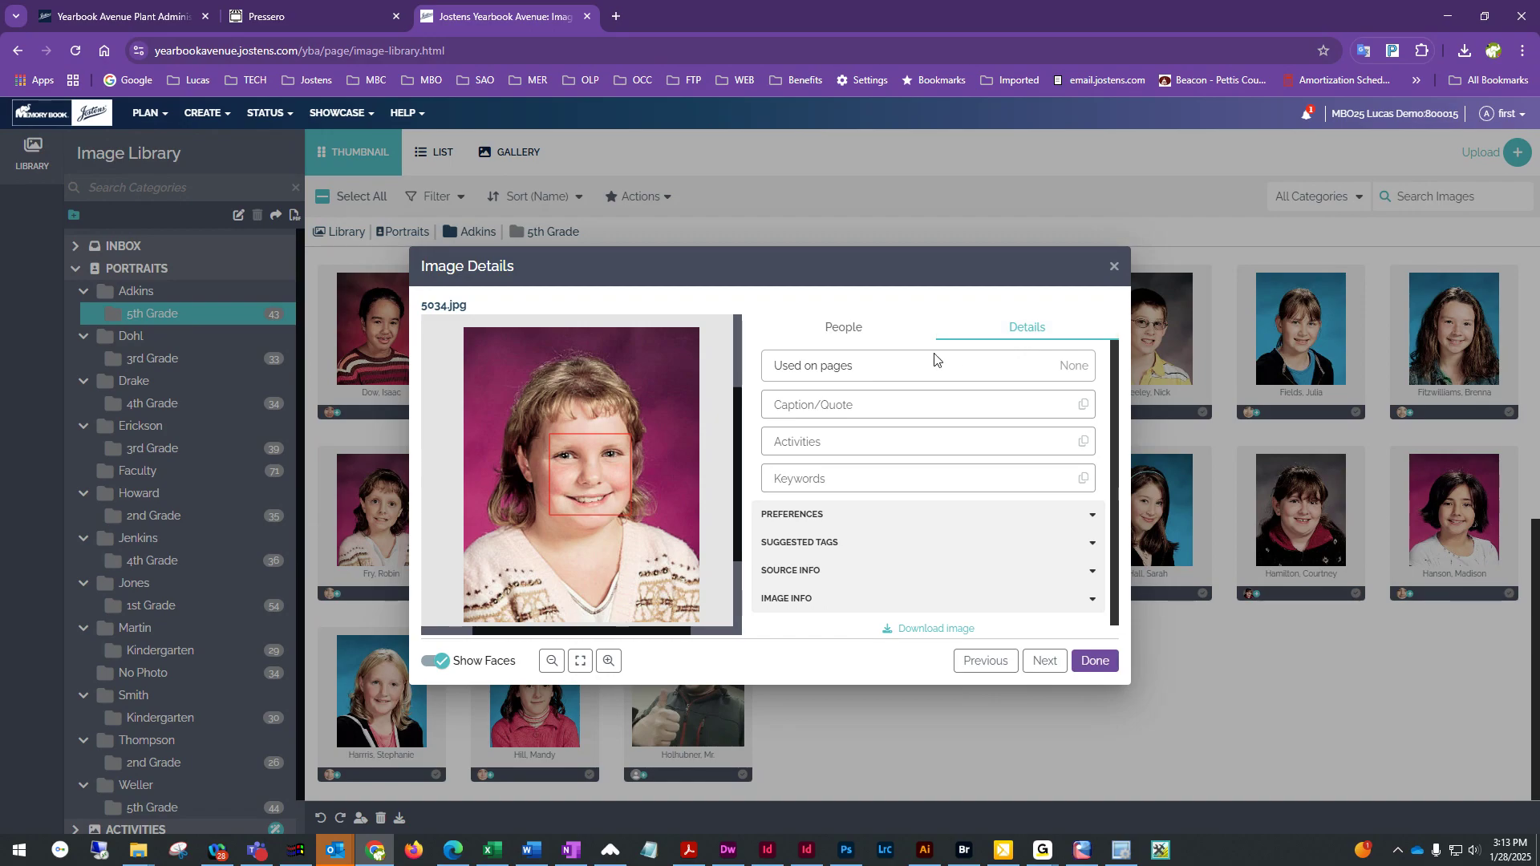
pyautogui.scroll(-1, 892, 478)
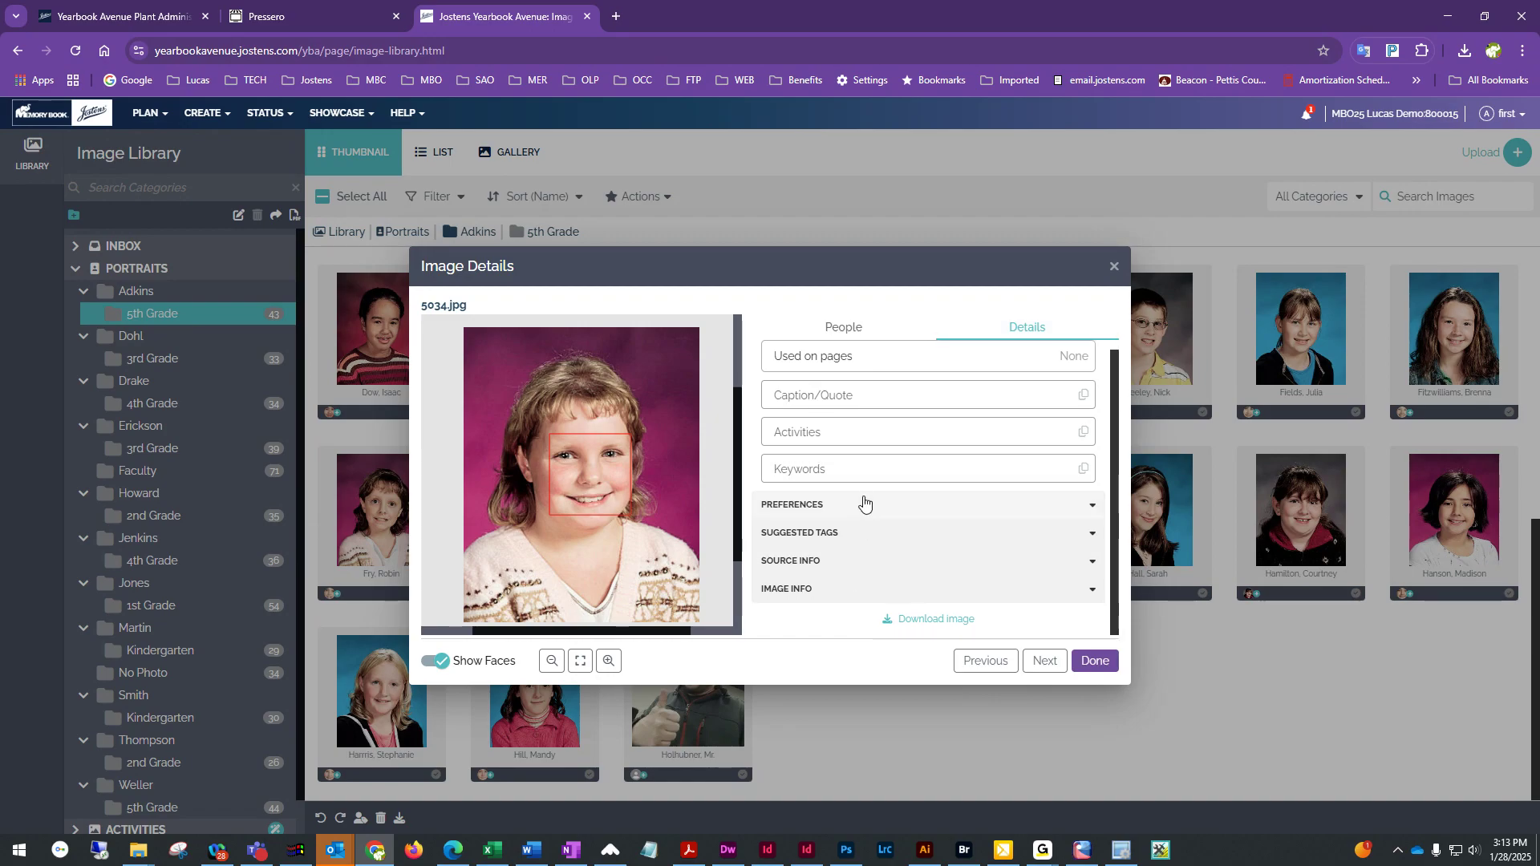
pyautogui.click(860, 505)
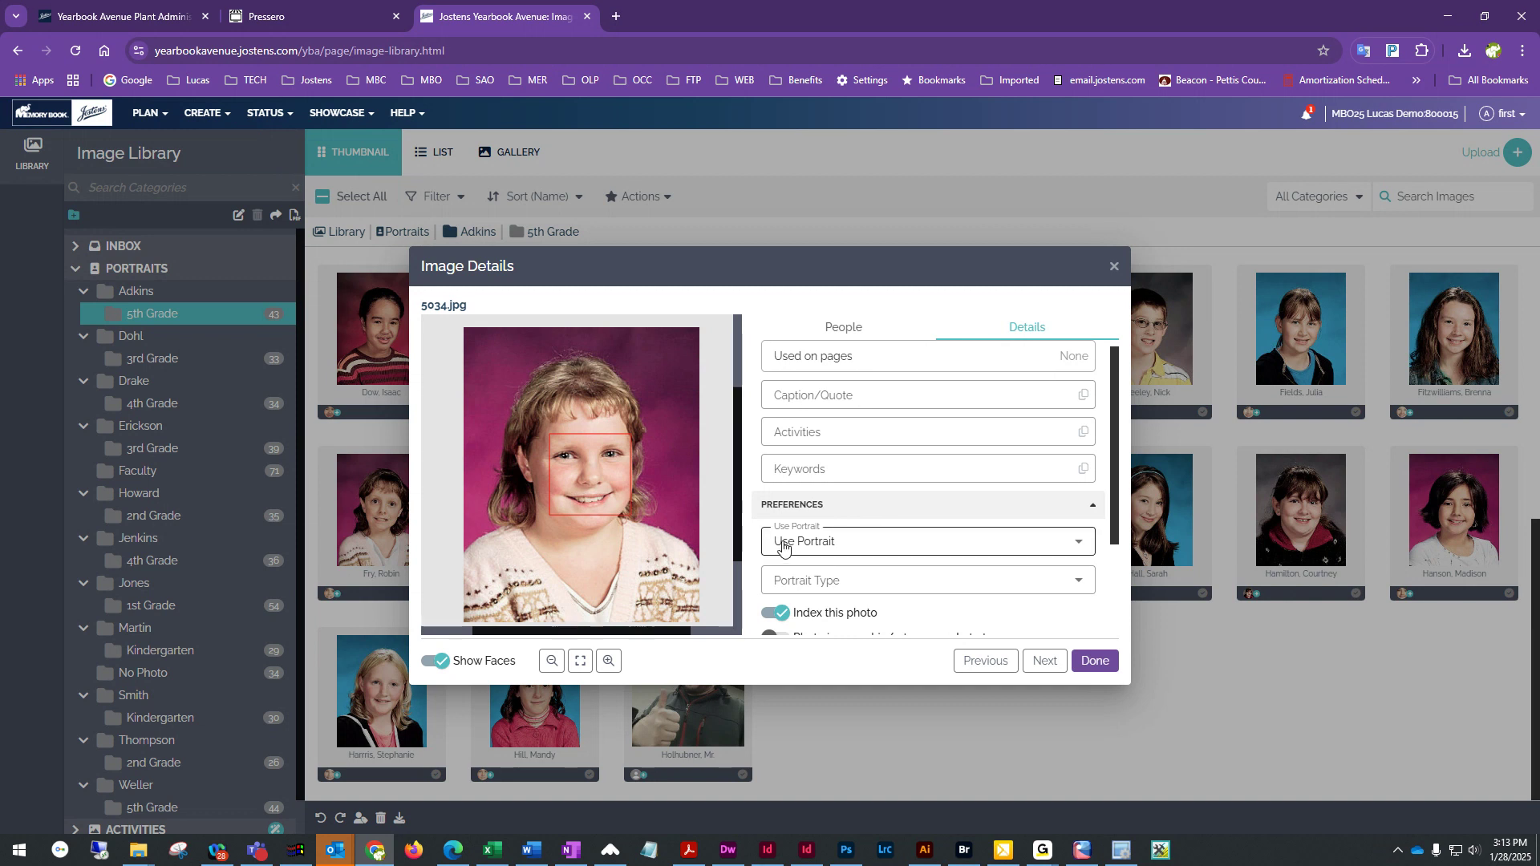
pyautogui.click(870, 541)
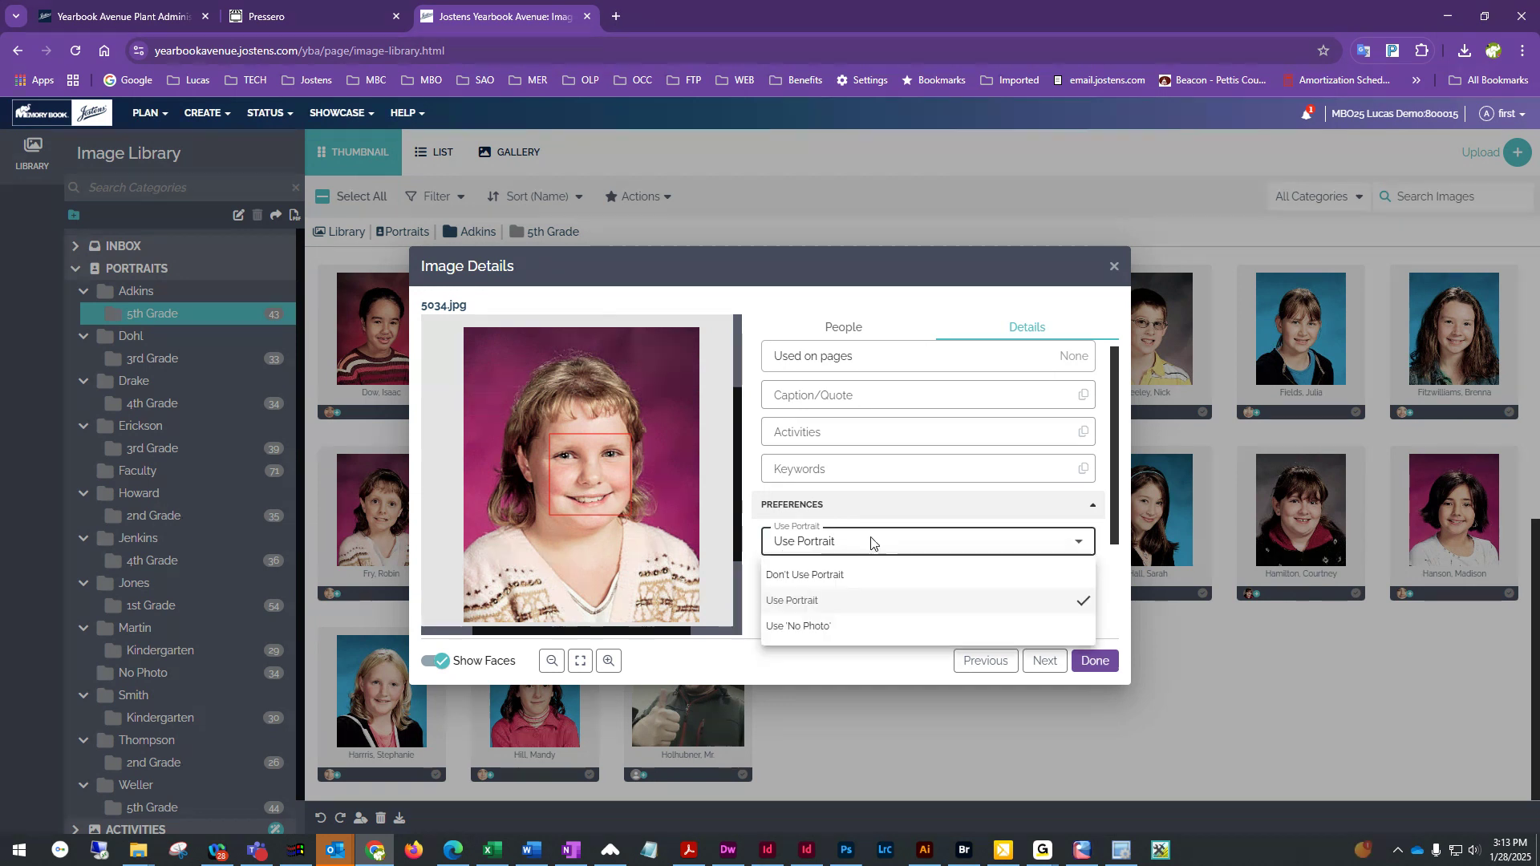
pyautogui.click(832, 575)
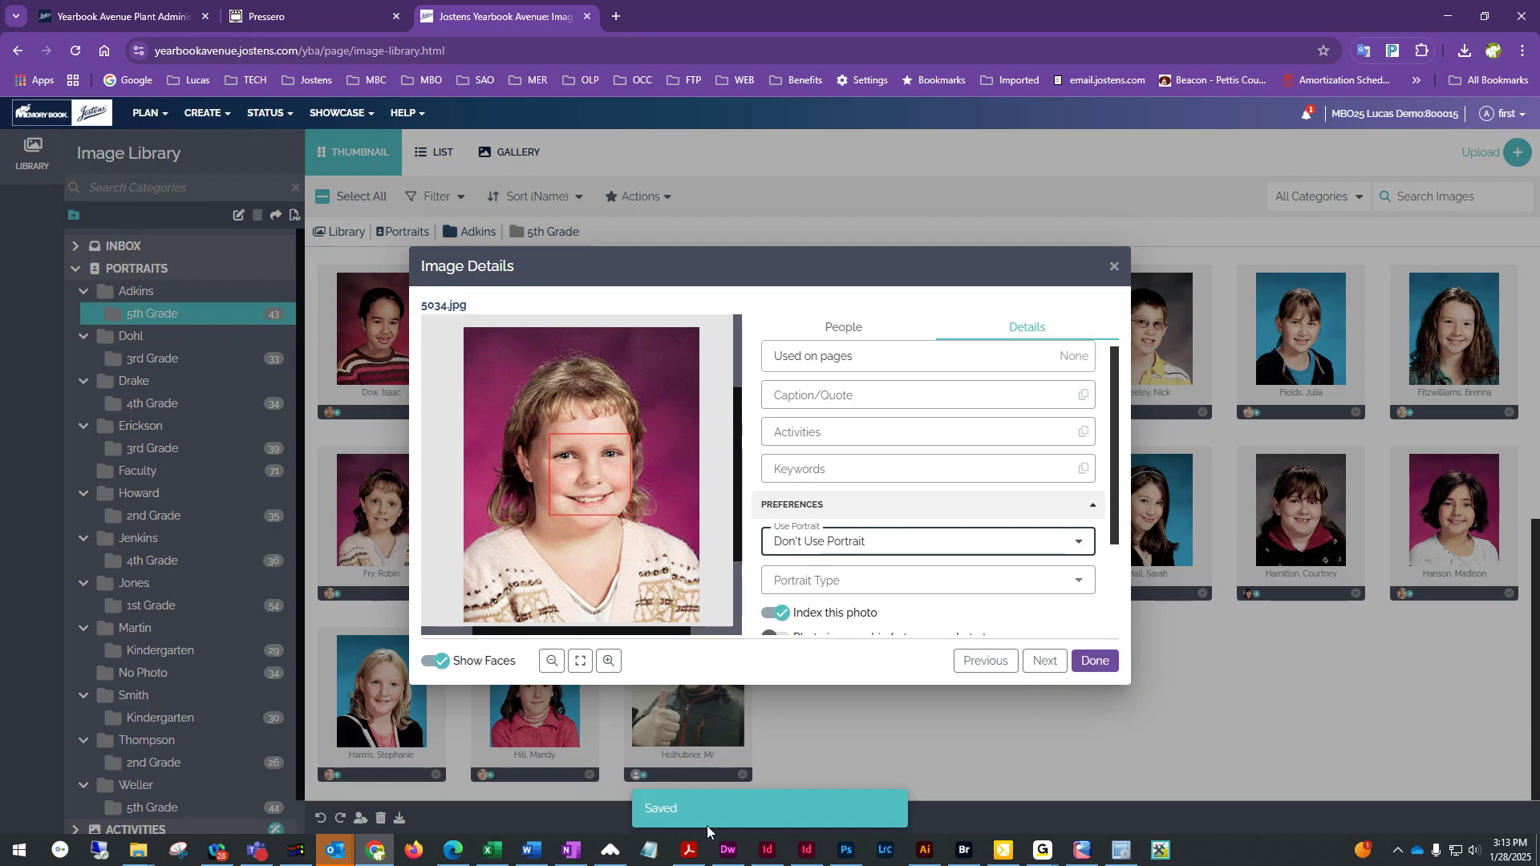
pyautogui.click(1094, 661)
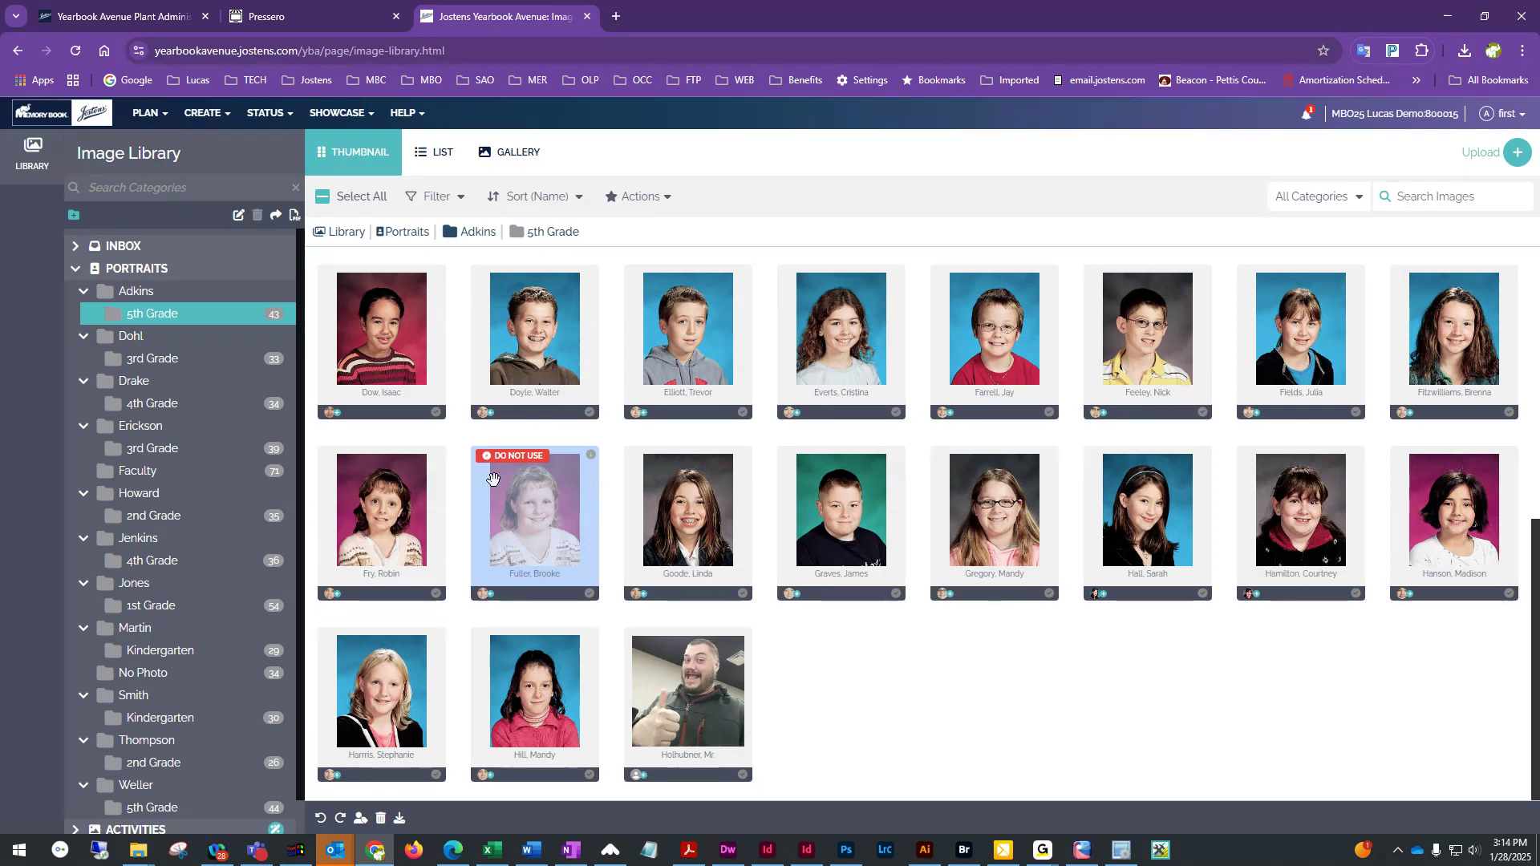
pyautogui.scroll(5, 600, 546)
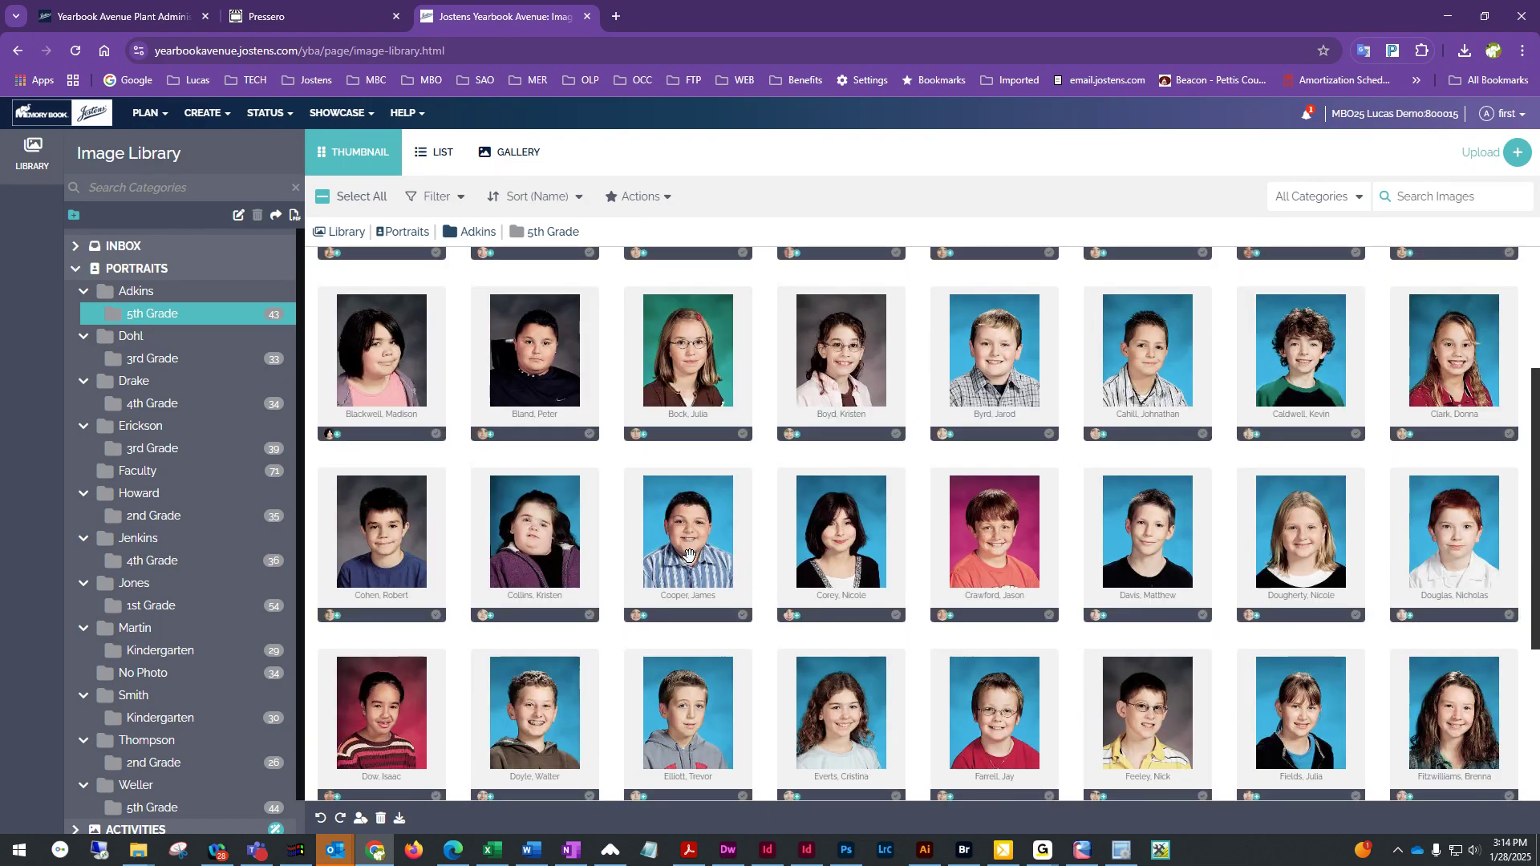
pyautogui.scroll(-5, 386, 479)
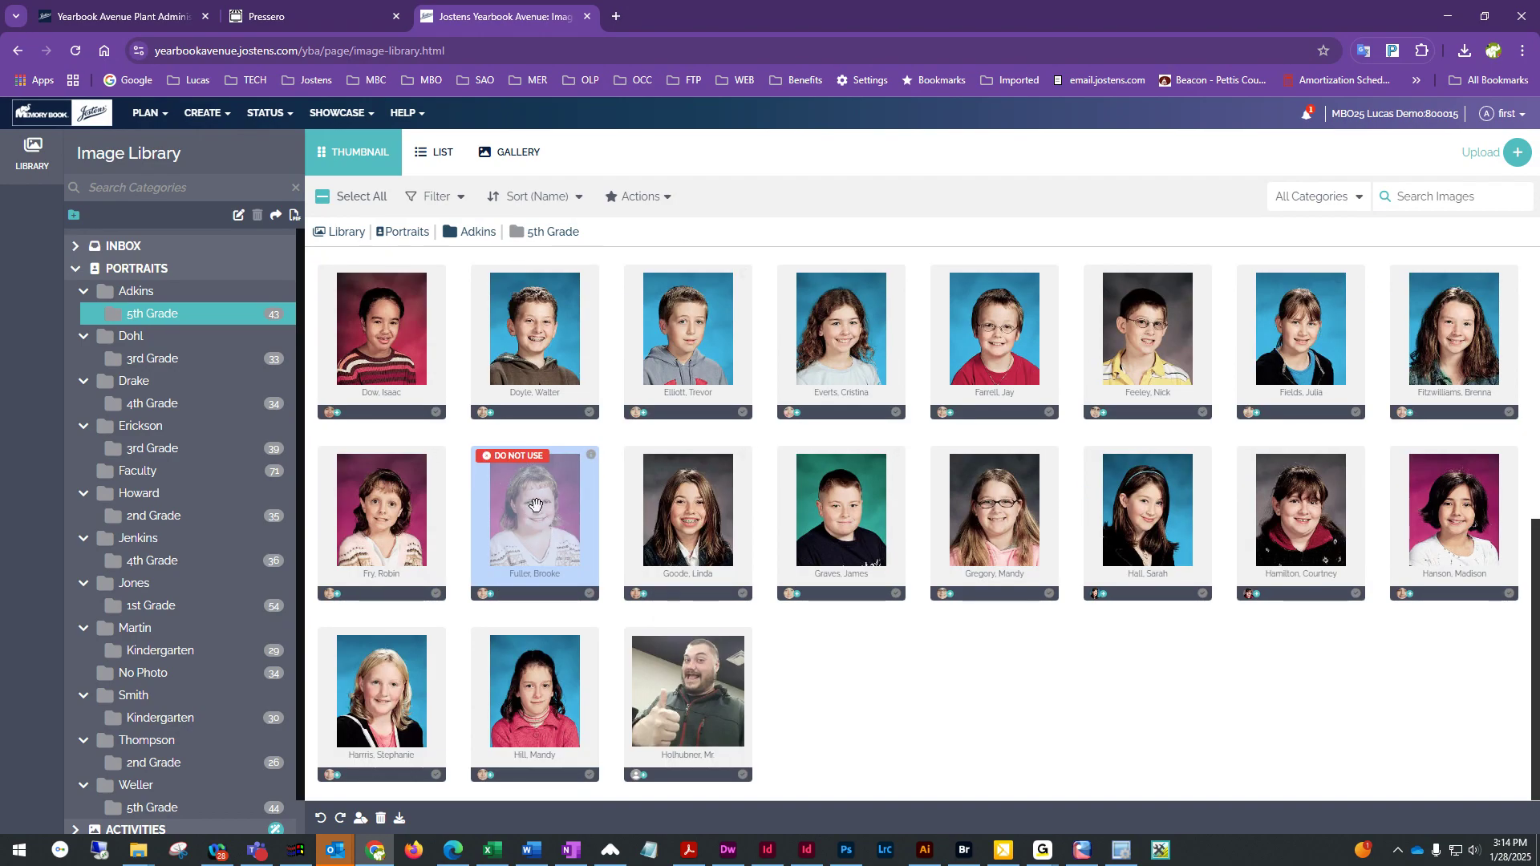
pyautogui.scroll(-1, 164, 607)
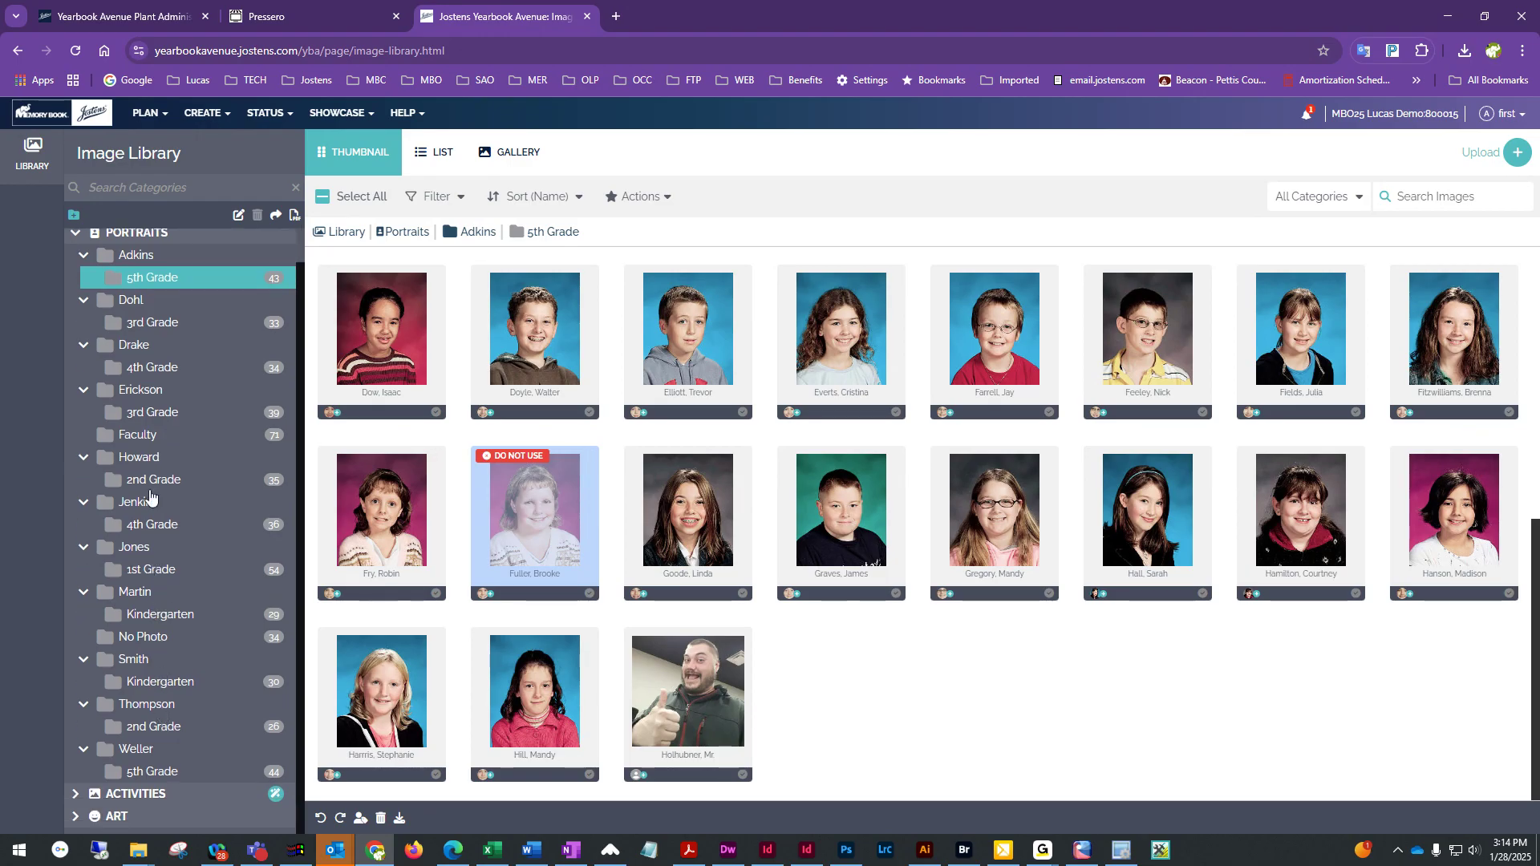
pyautogui.moveTo(691, 704); pyautogui.dragTo(132, 433)
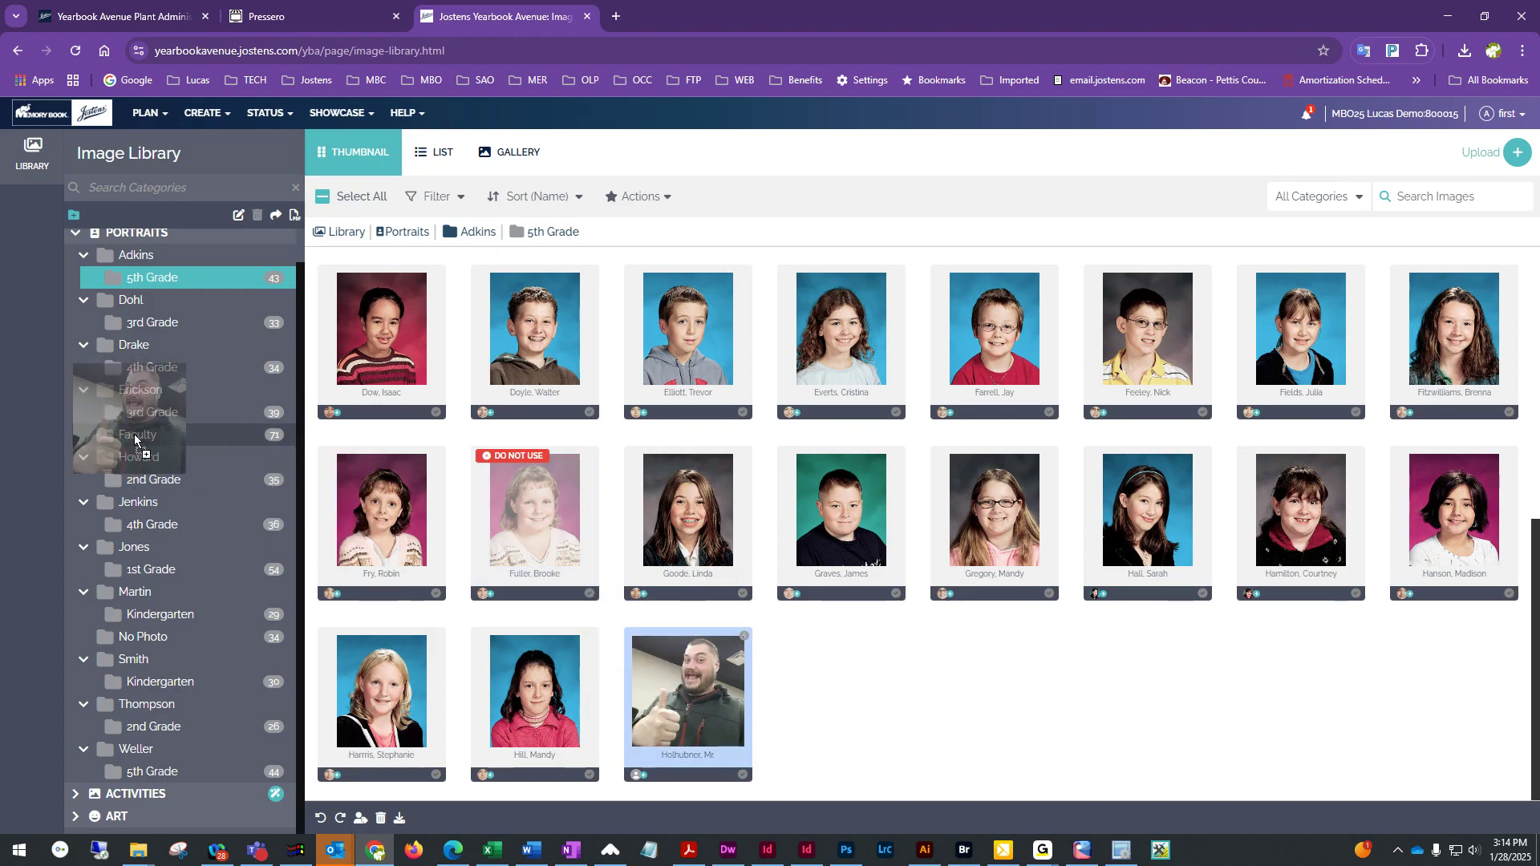
pyautogui.click(907, 512)
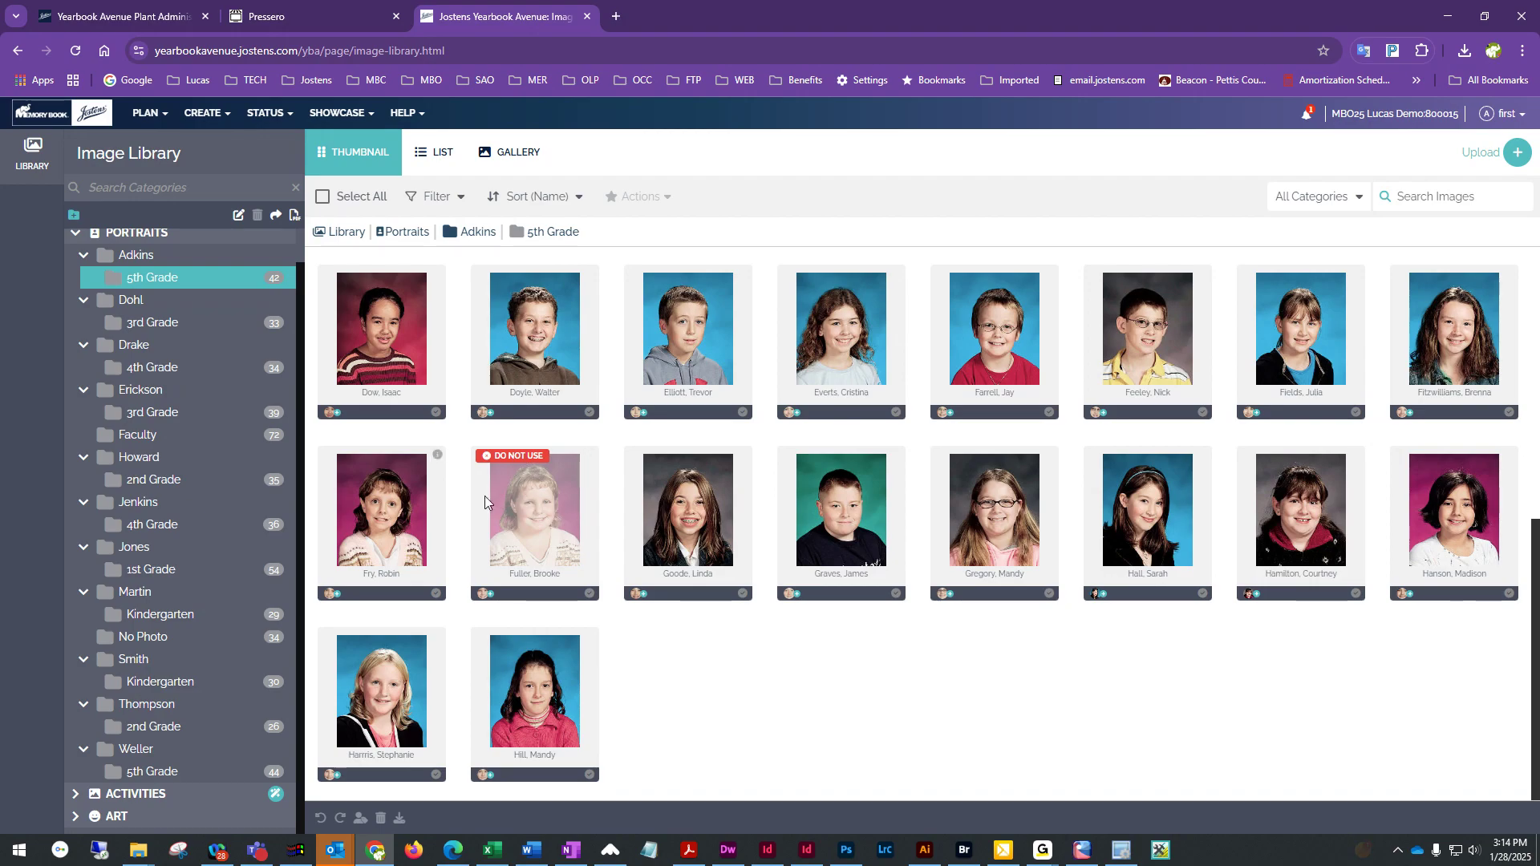
pyautogui.doubleClick(545, 511)
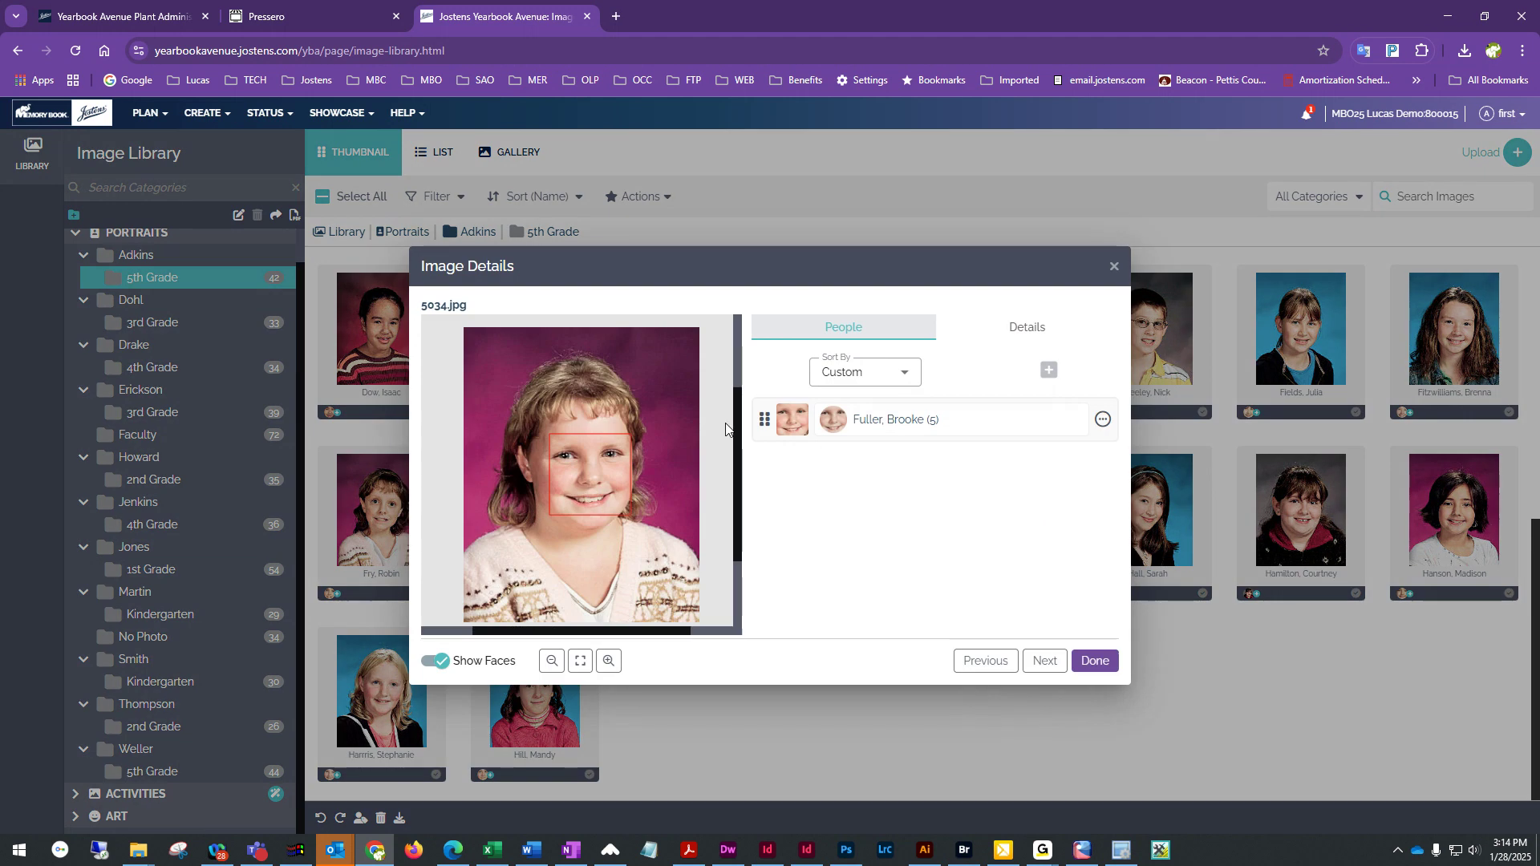
pyautogui.click(1028, 326)
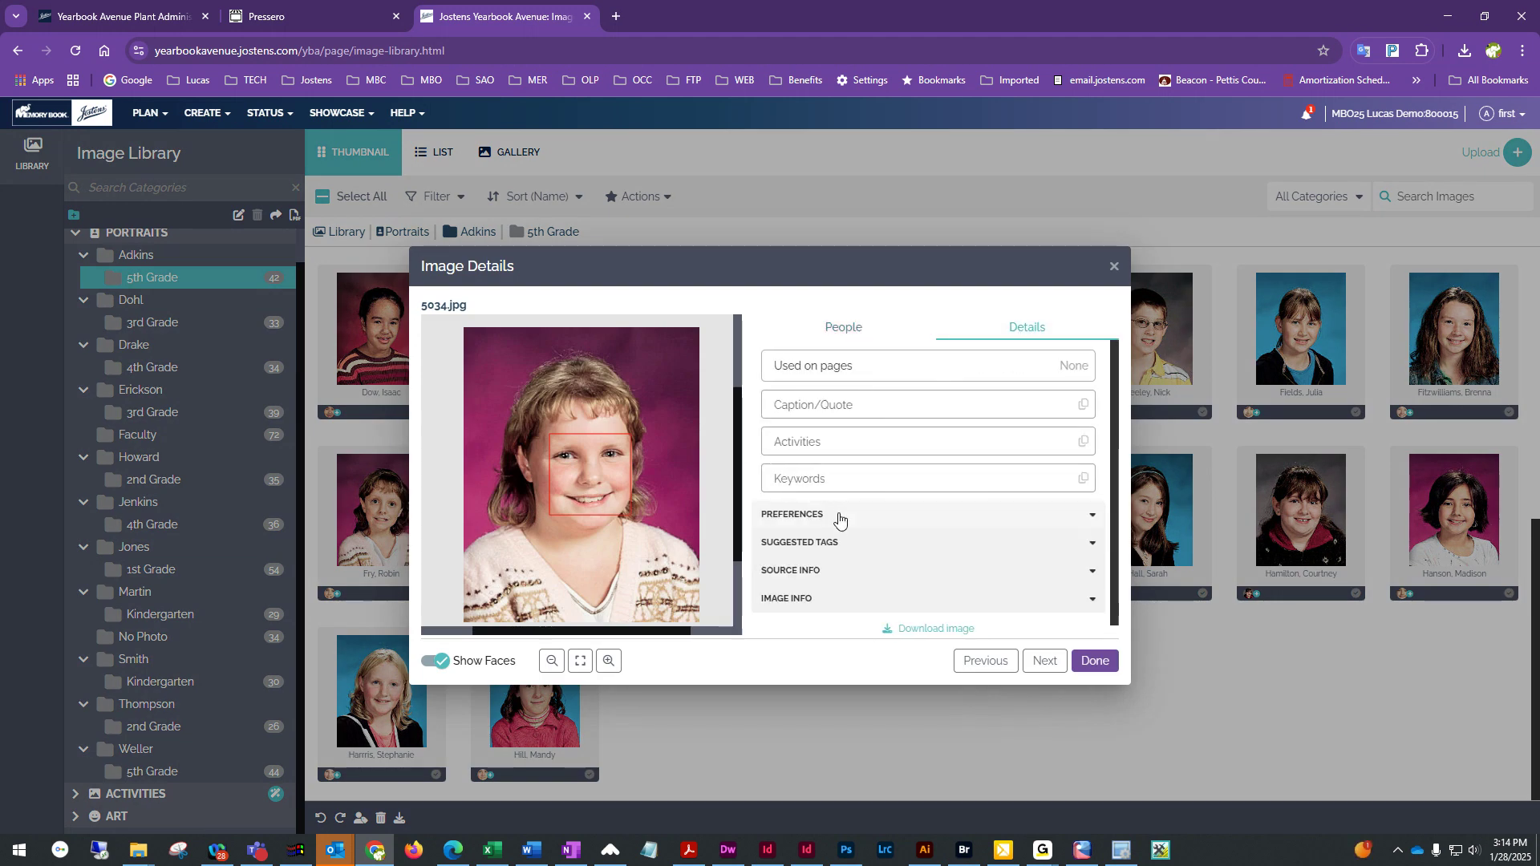
pyautogui.click(839, 515)
pyautogui.click(830, 552)
pyautogui.click(810, 616)
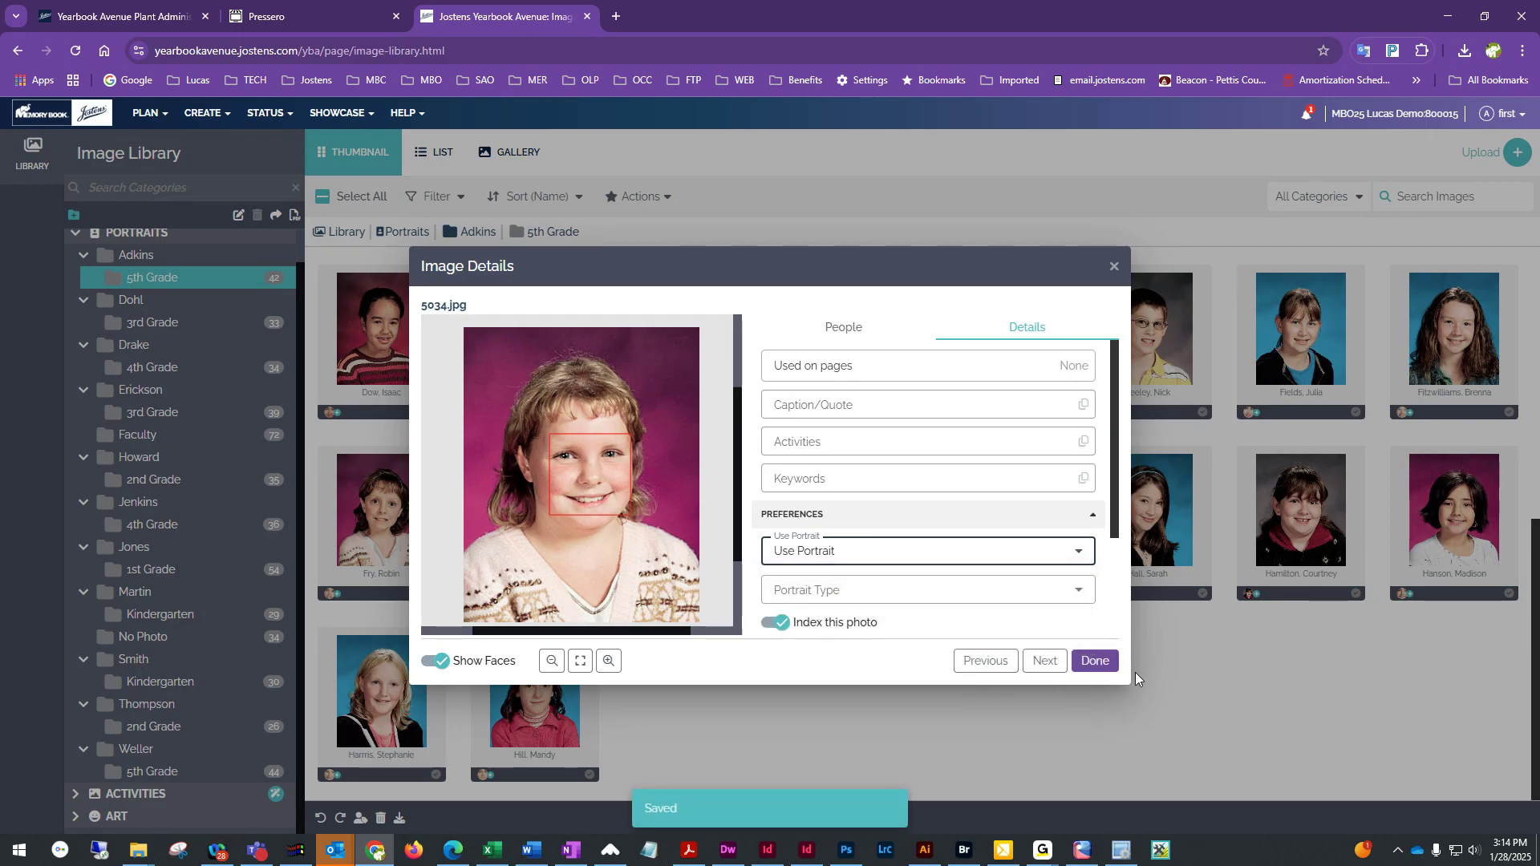
pyautogui.click(1092, 662)
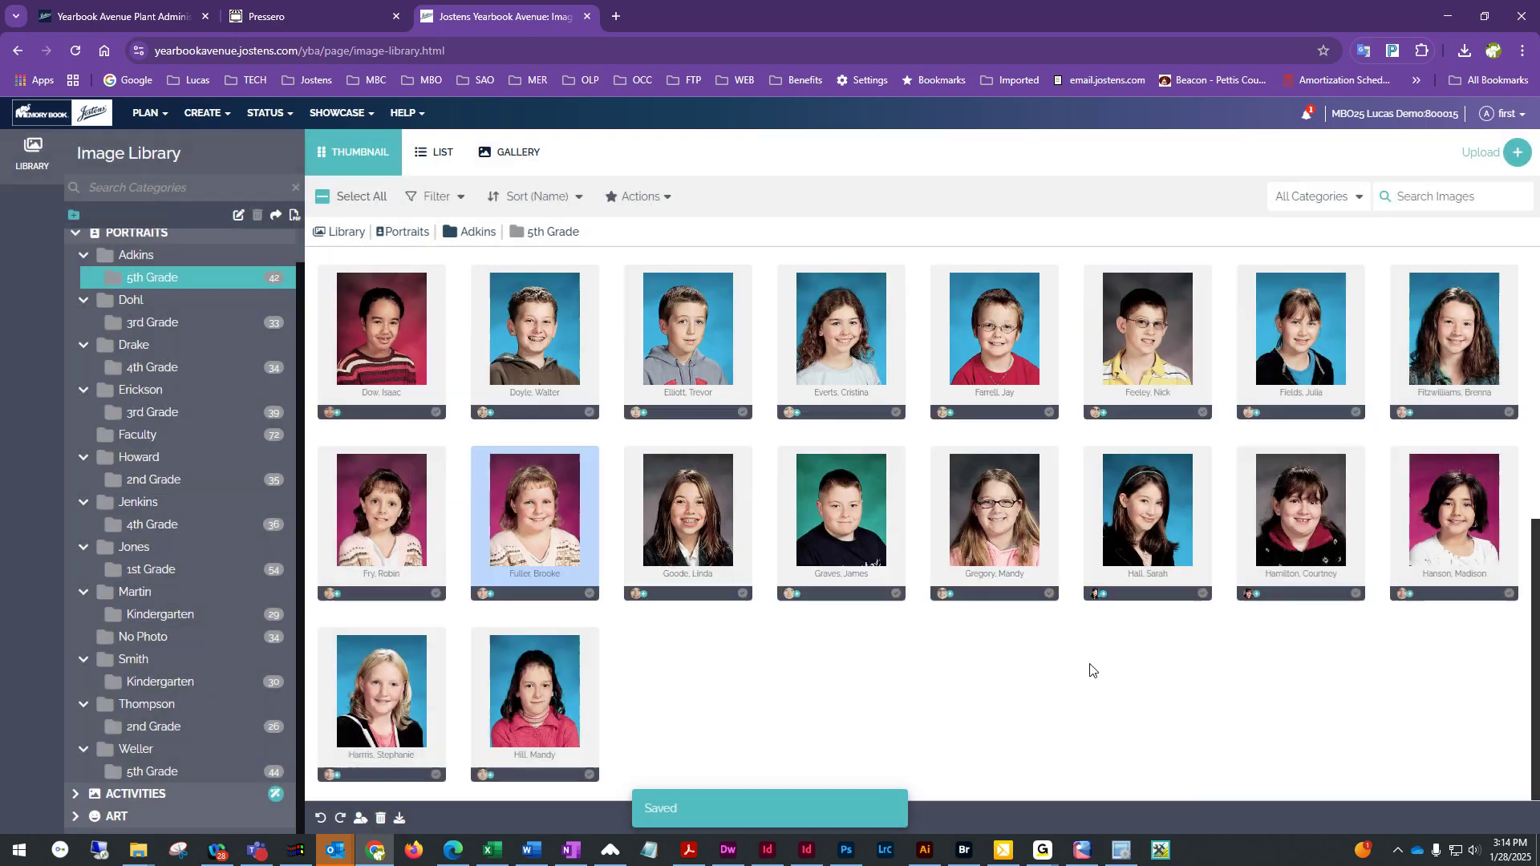
pyautogui.doubleClick(407, 536)
pyautogui.click(1026, 327)
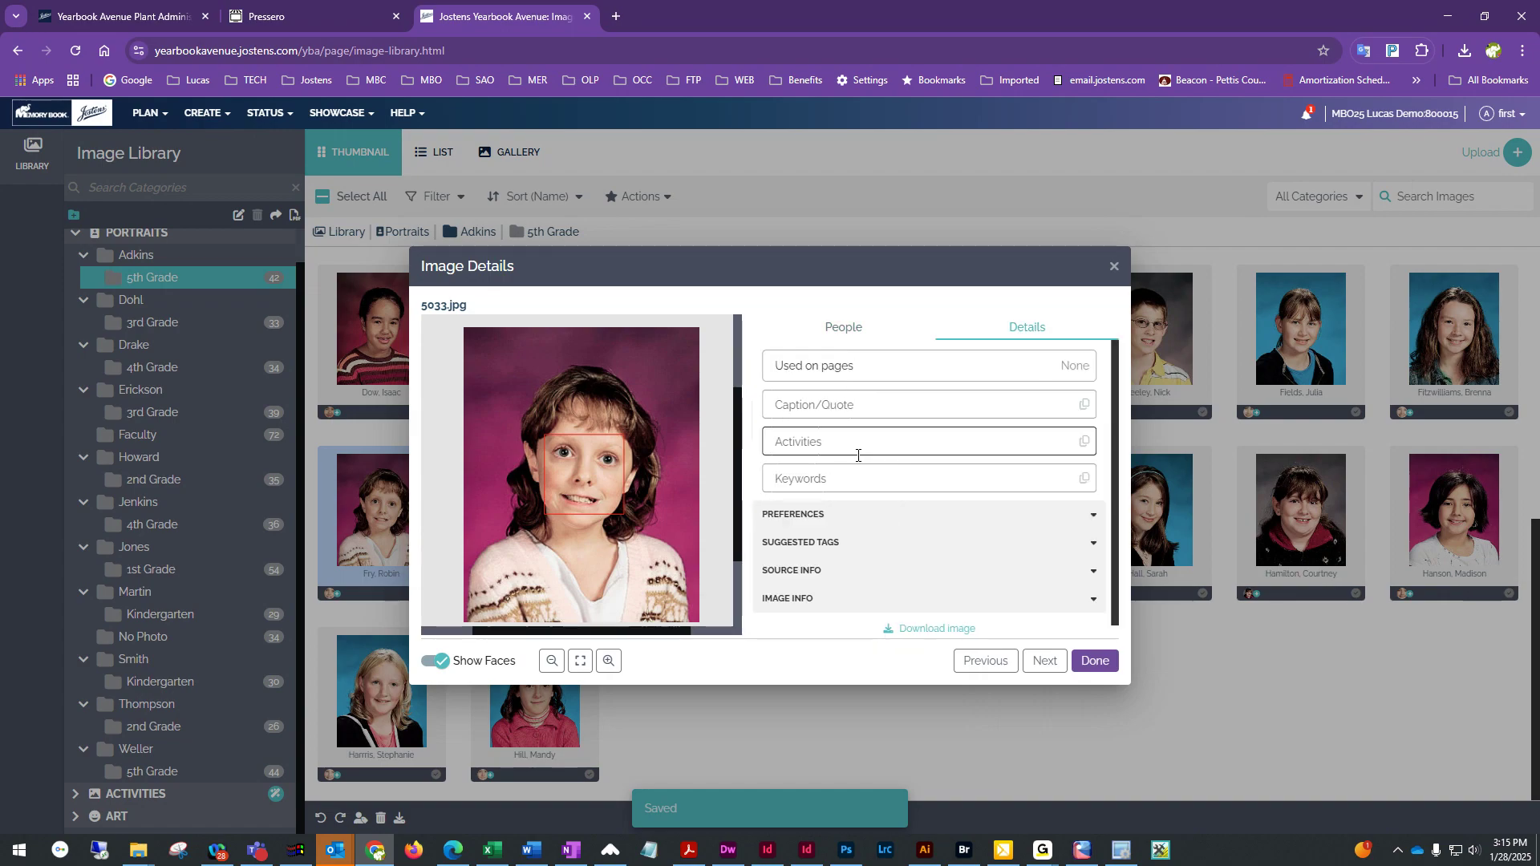
pyautogui.click(808, 515)
pyautogui.click(813, 539)
pyautogui.click(785, 591)
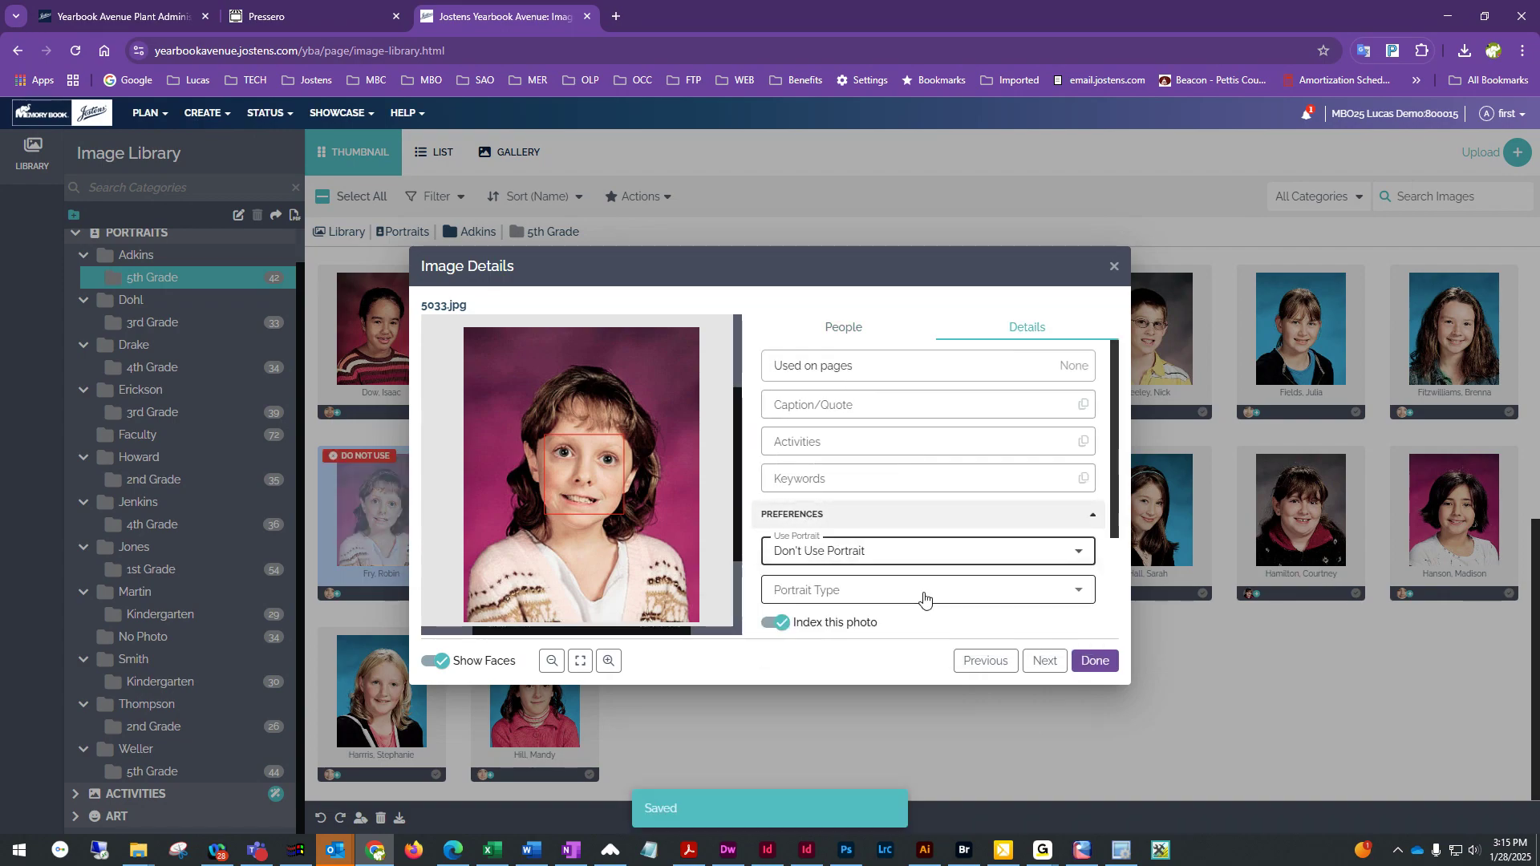
pyautogui.click(1095, 661)
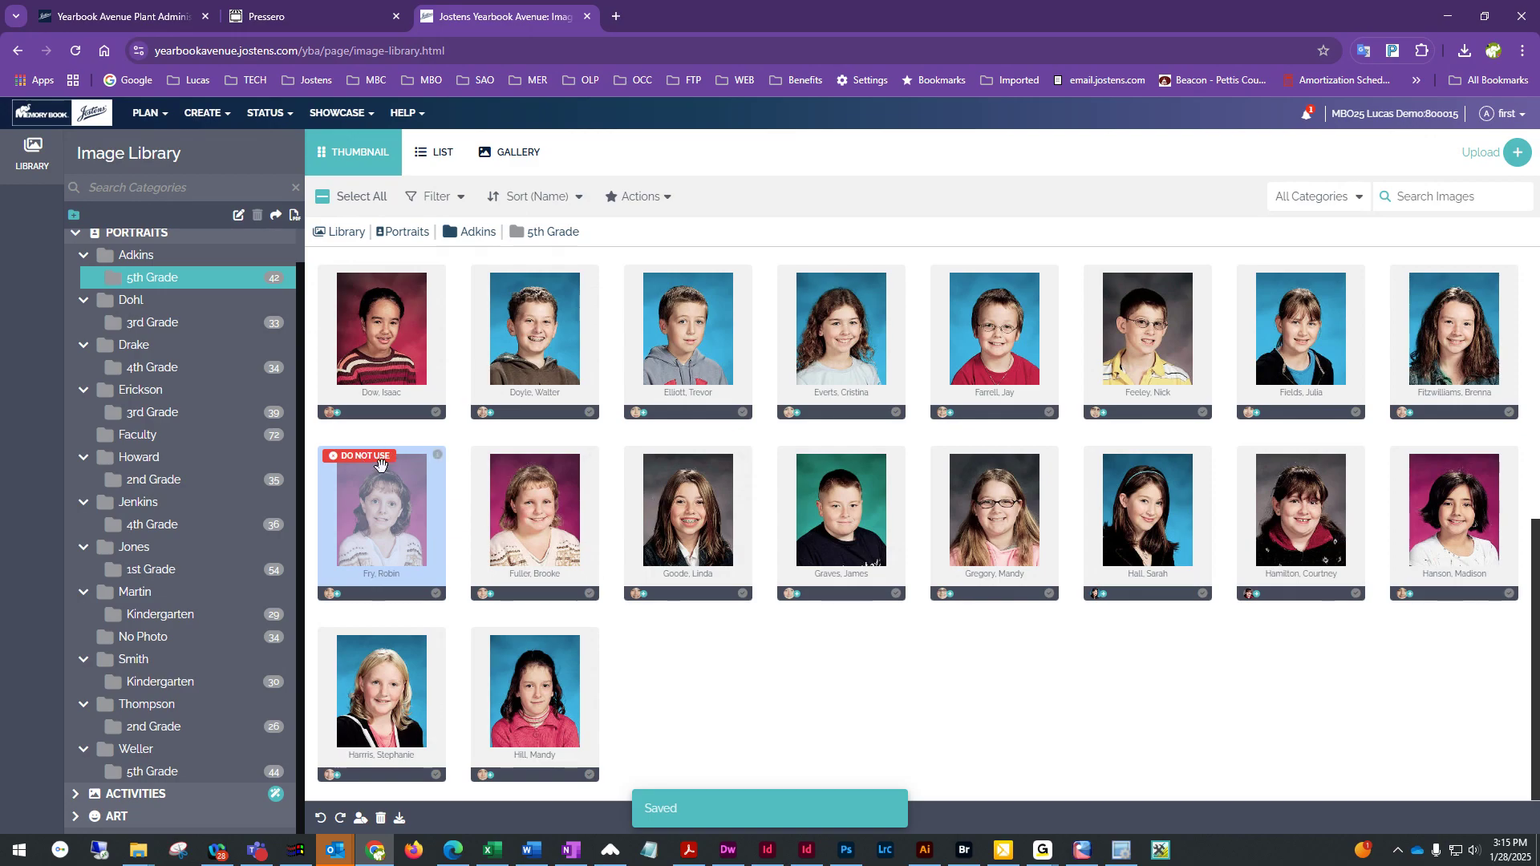
pyautogui.click(693, 670)
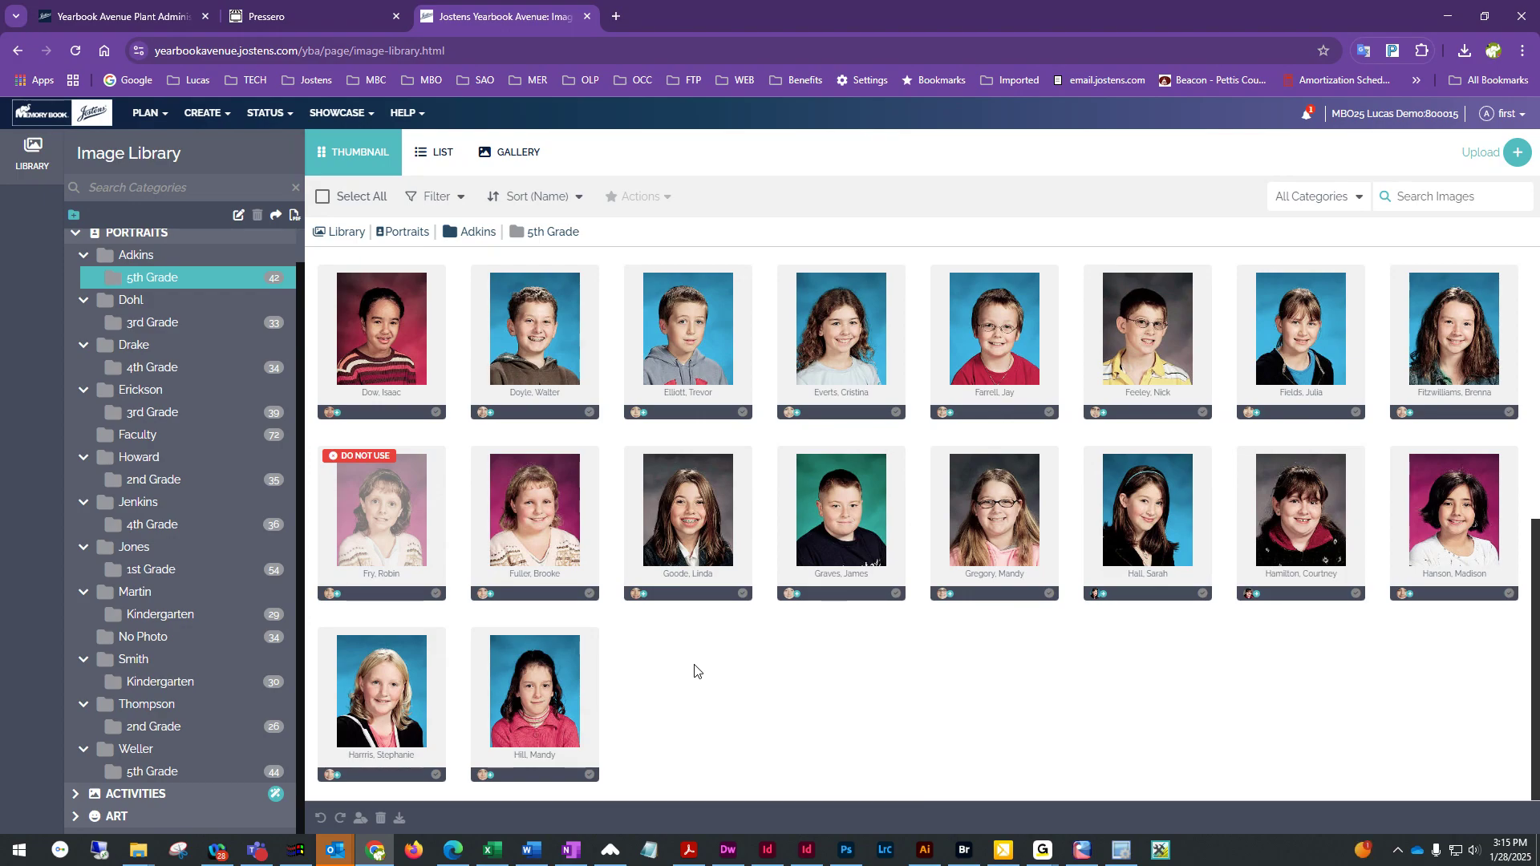
pyautogui.click(521, 505)
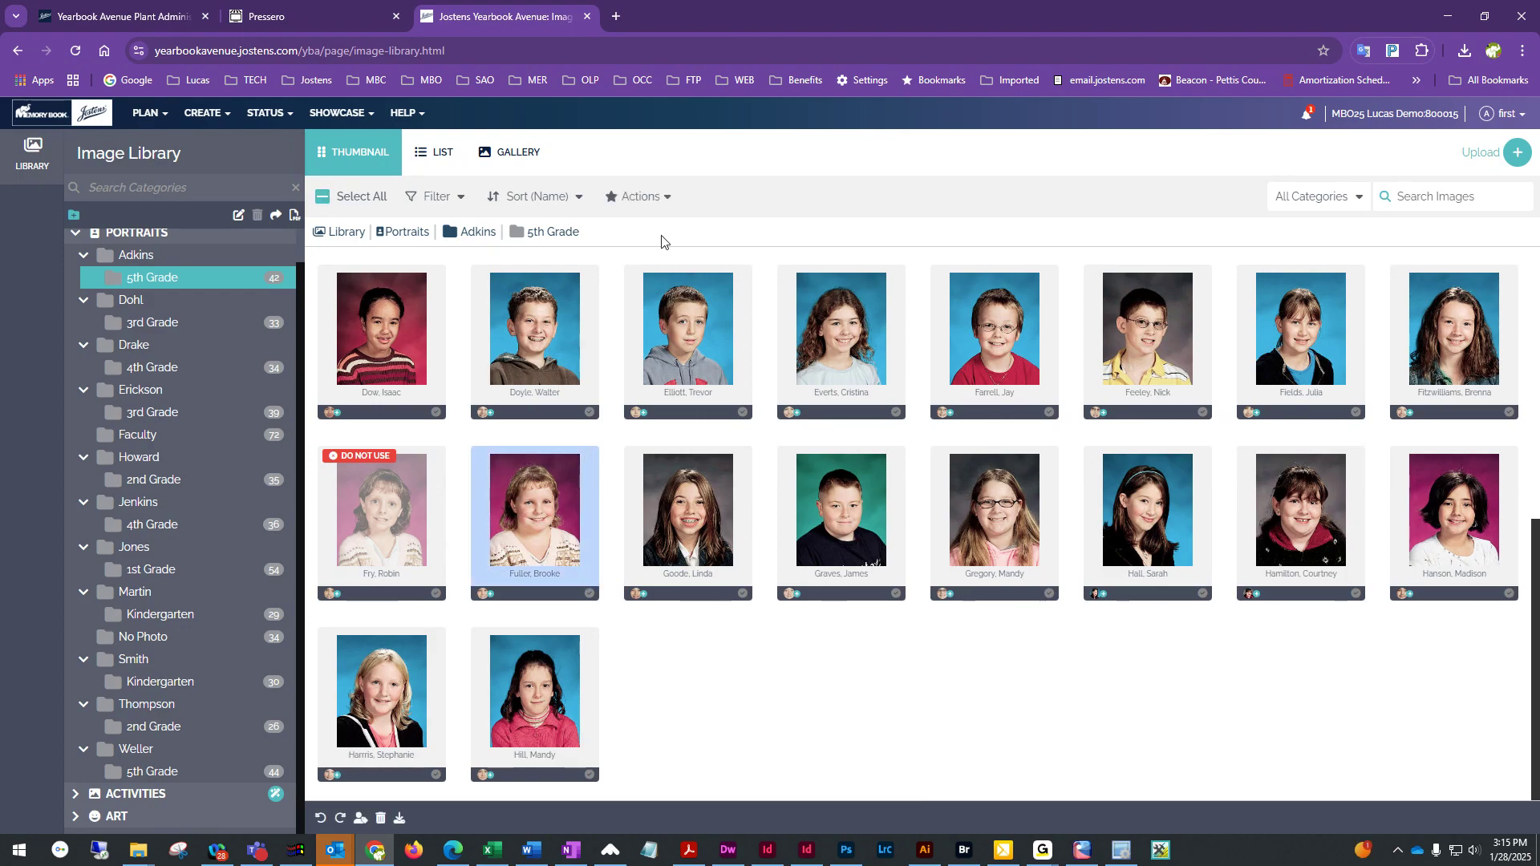
pyautogui.click(652, 199)
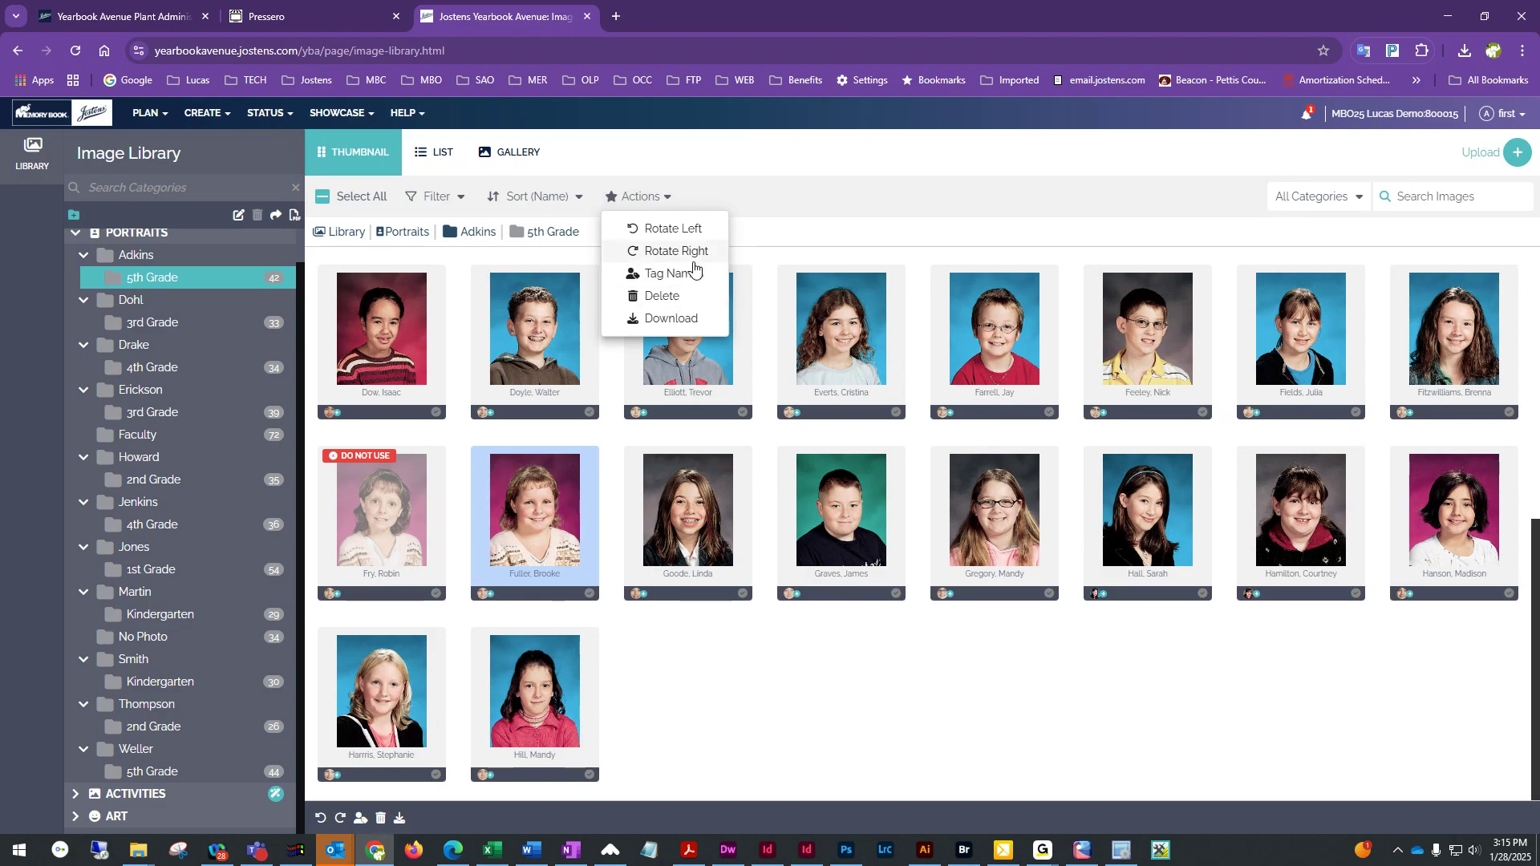
pyautogui.click(766, 203)
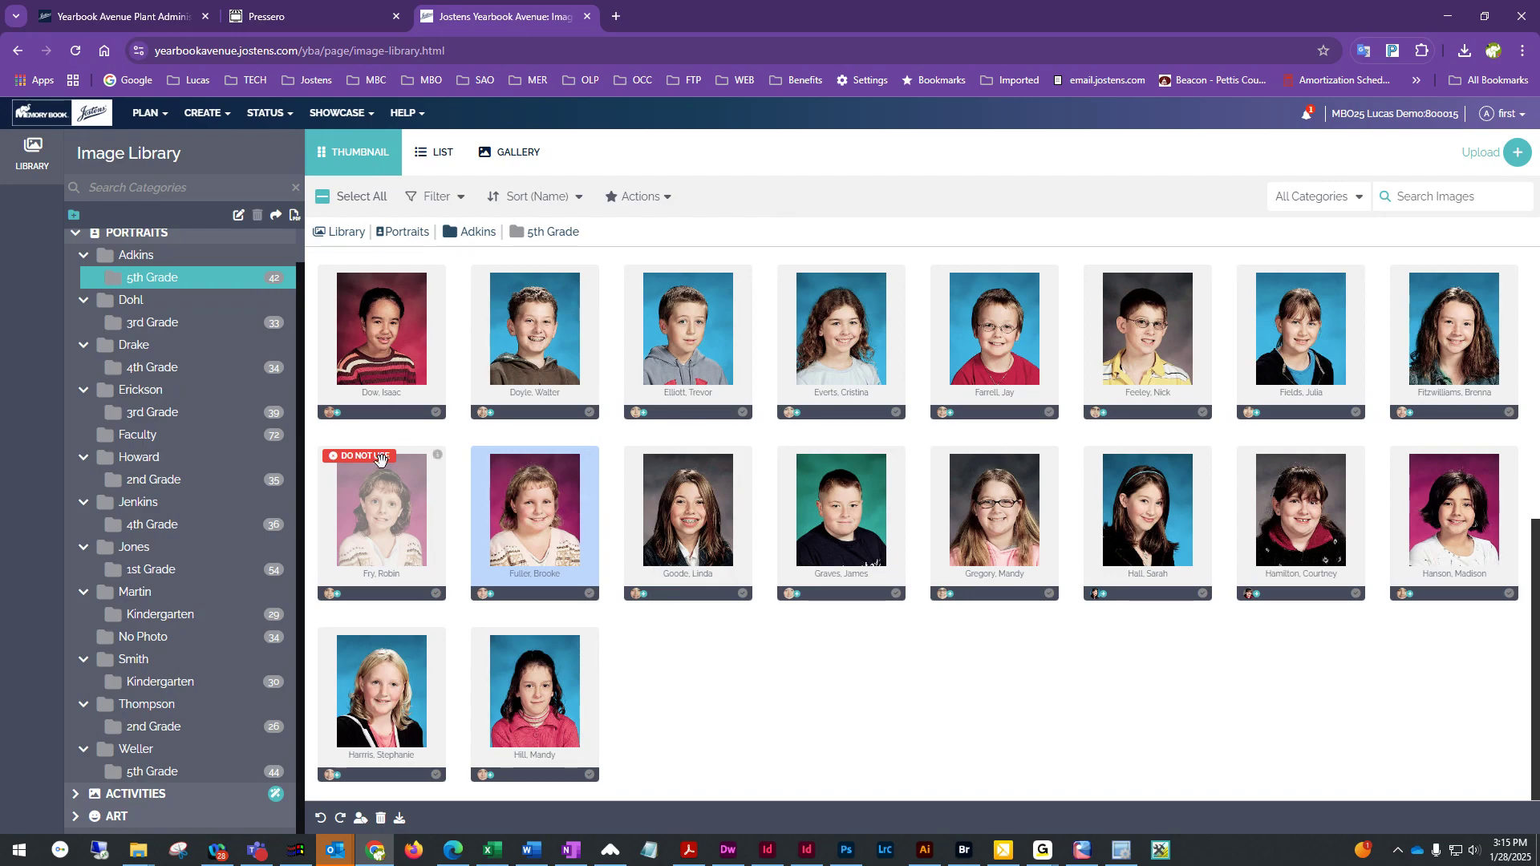
pyautogui.click(461, 496)
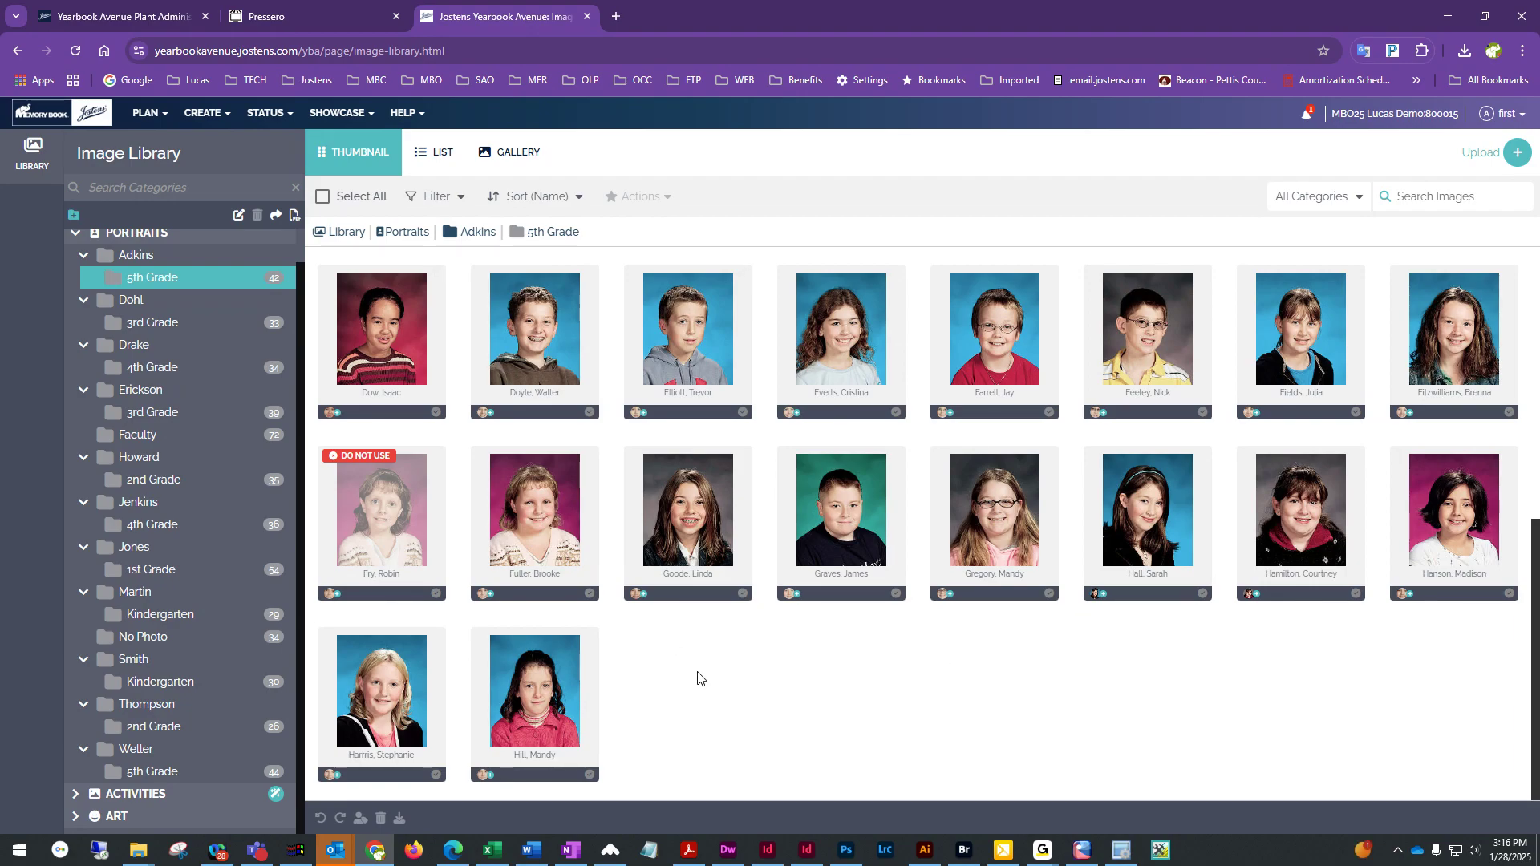
# Browse the Adkins 5th Grade, Dohl 3rd Grade and Smith Kindergarten portrait folders
pyautogui.scroll(3, 698, 678)
pyautogui.scroll(2, 698, 678)
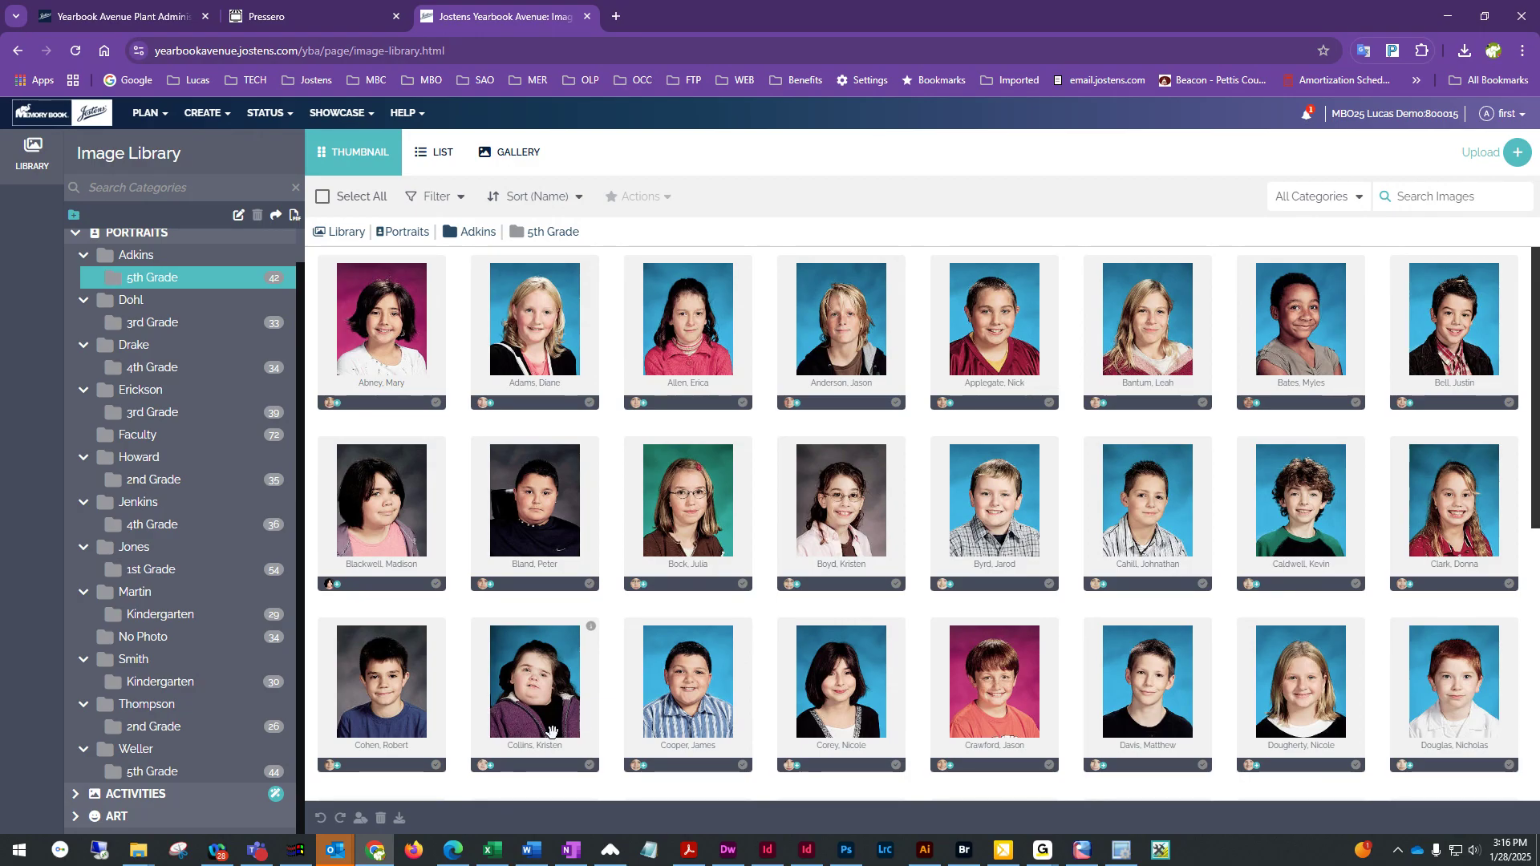
pyautogui.scroll(-3, 782, 666)
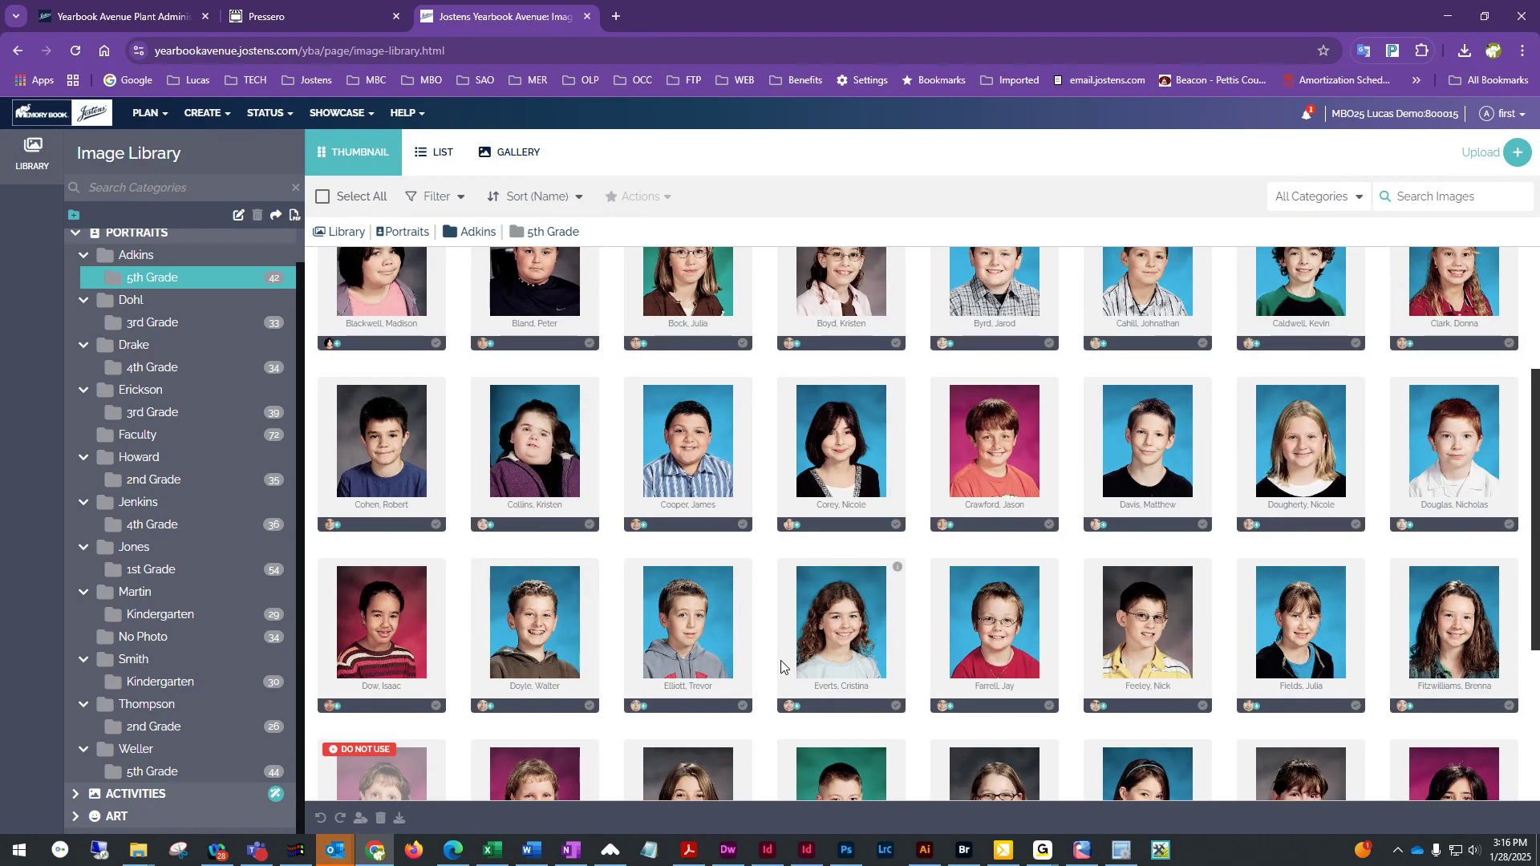
pyautogui.scroll(-4, 782, 667)
pyautogui.scroll(7, 781, 661)
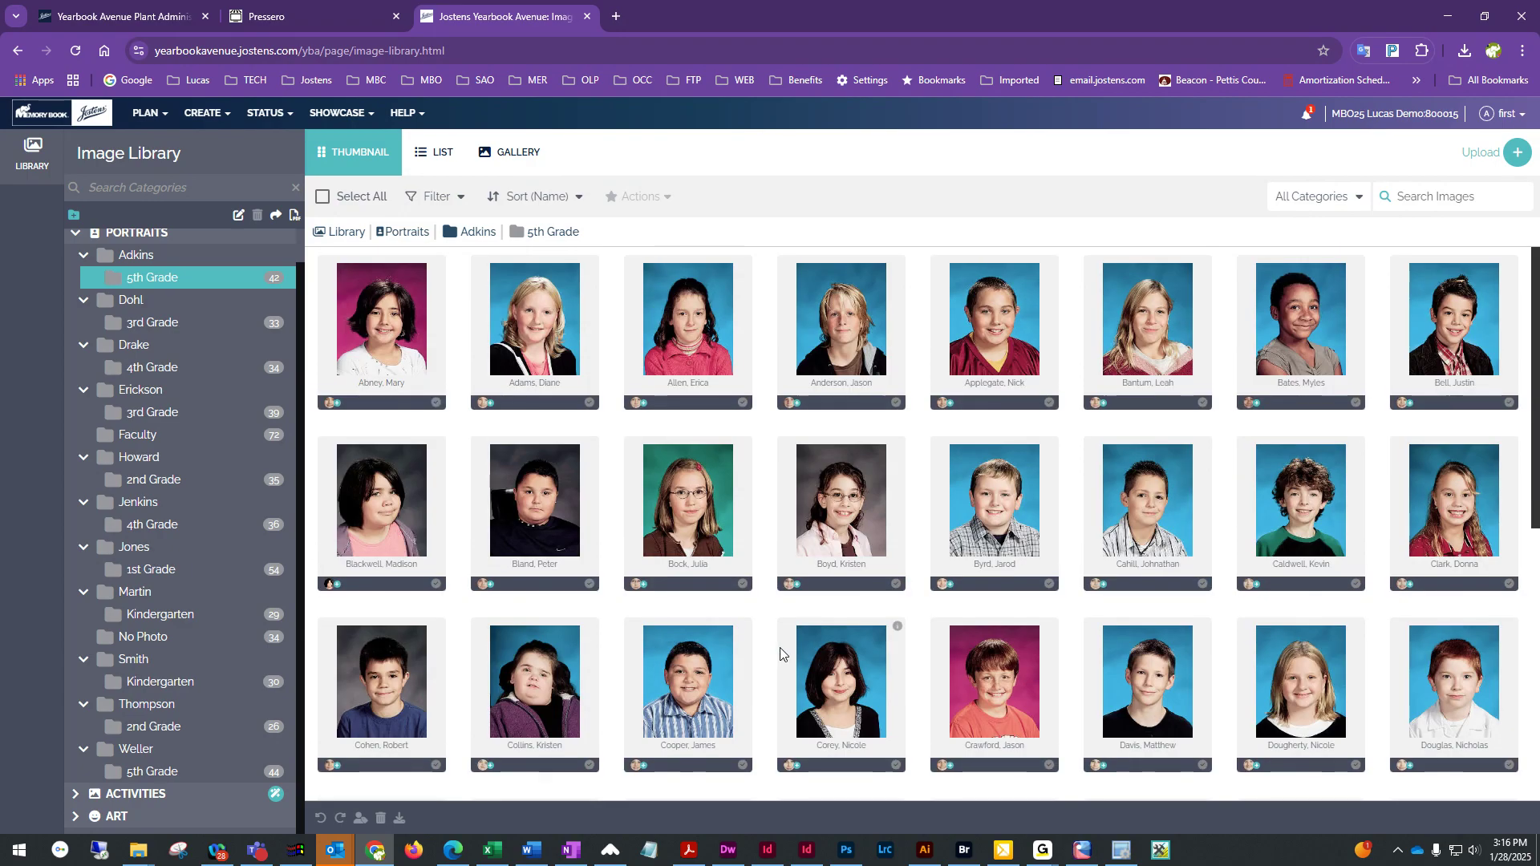
pyautogui.click(146, 323)
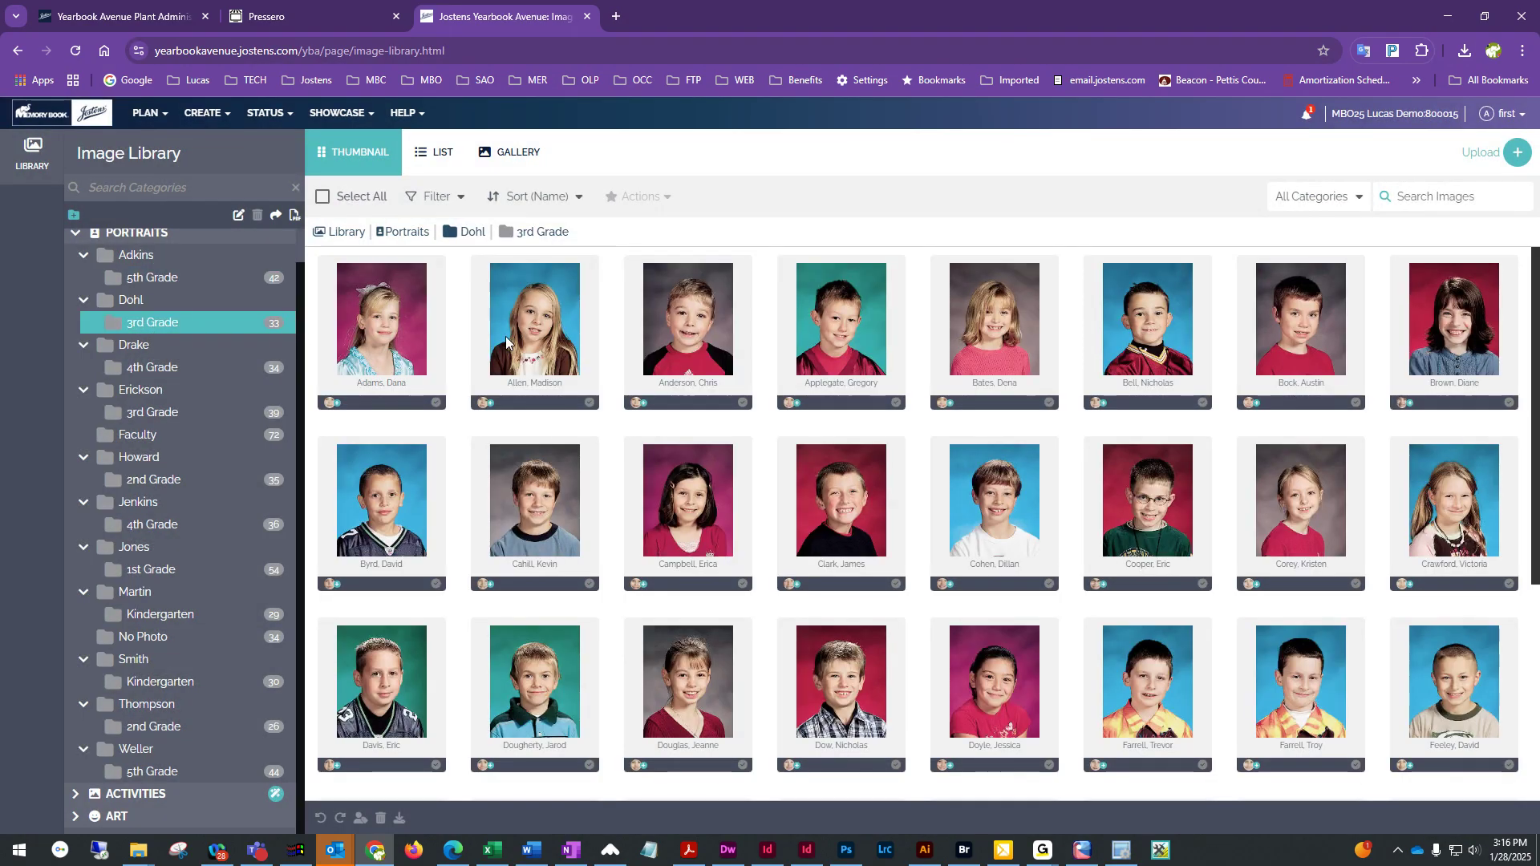
pyautogui.scroll(-3, 1213, 567)
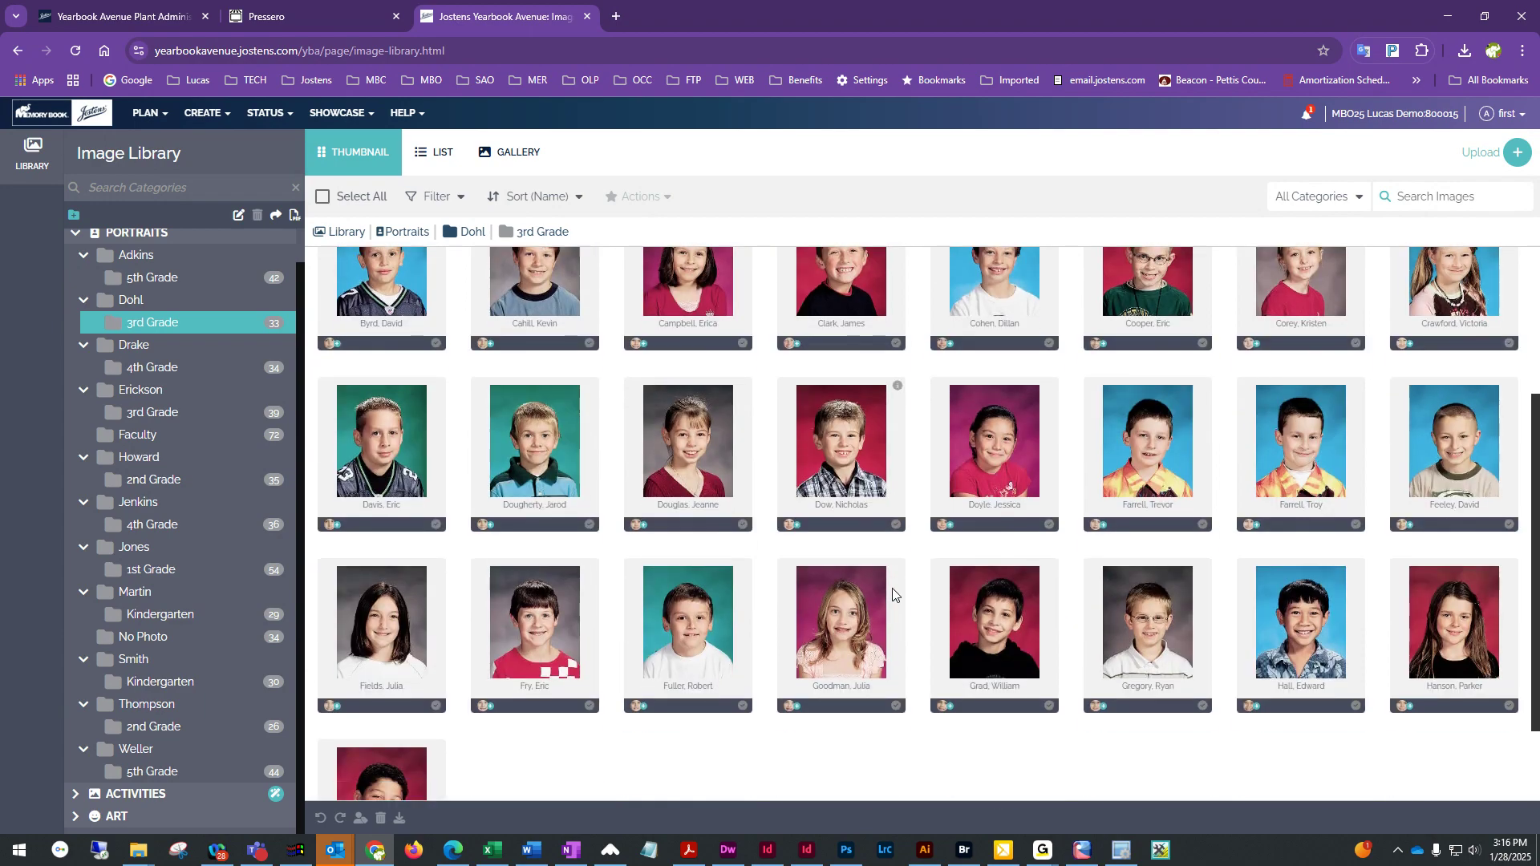
pyautogui.scroll(3, 893, 592)
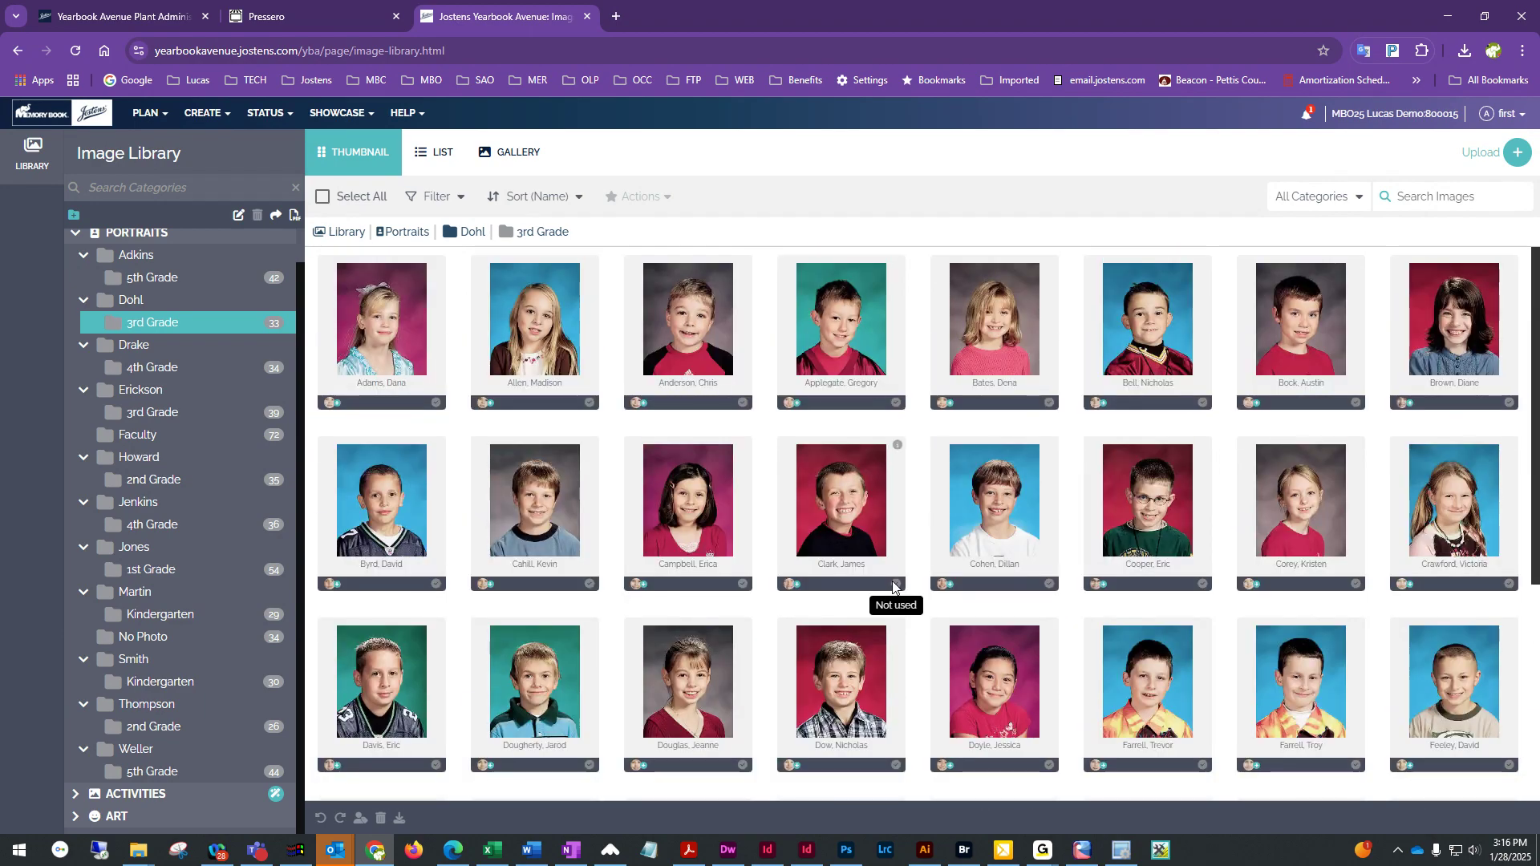
pyautogui.click(150, 682)
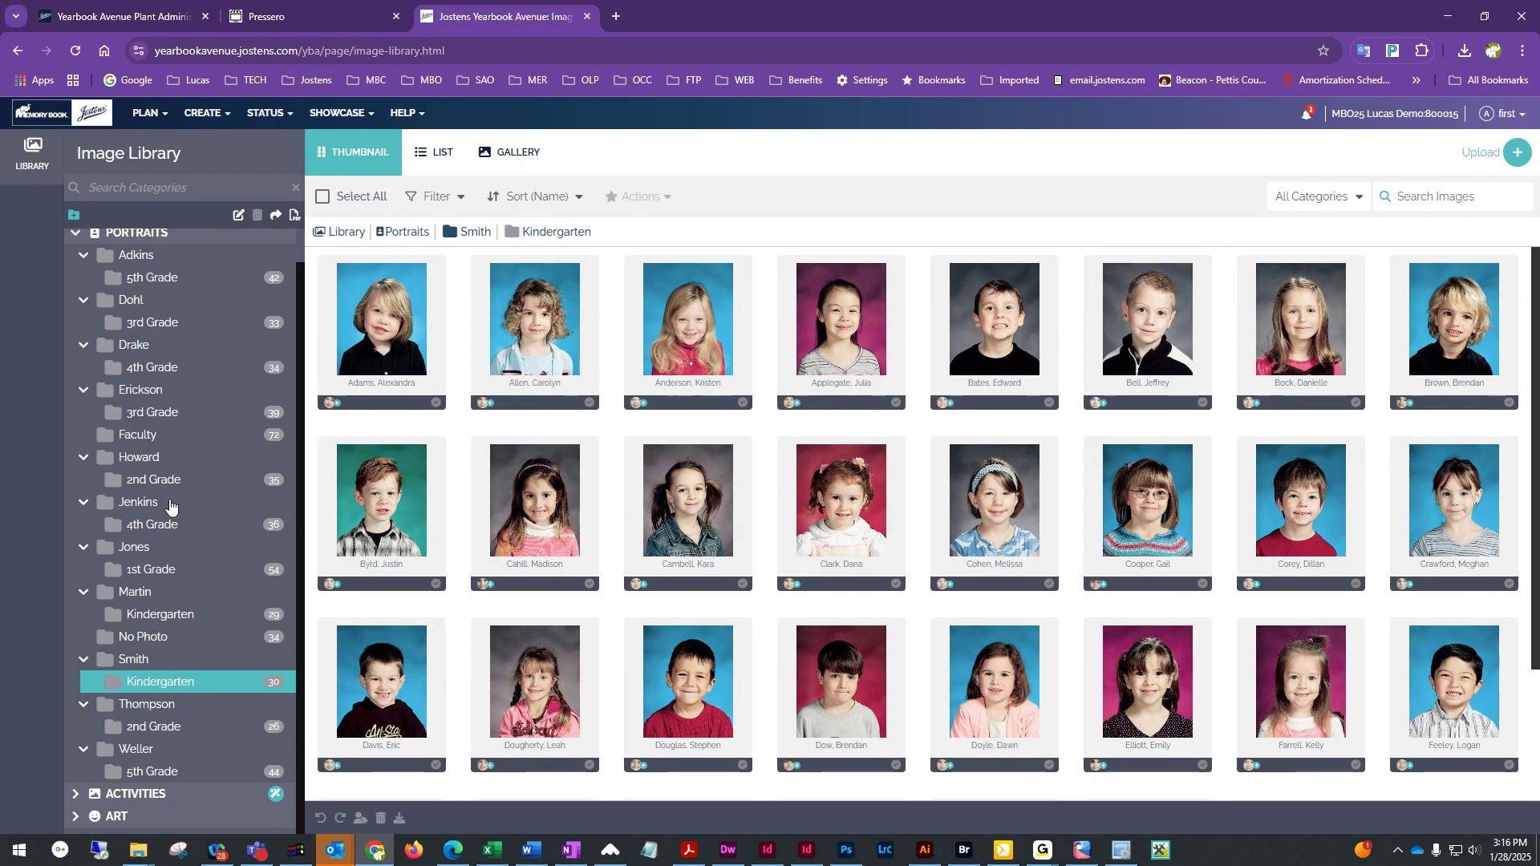
# Move the Smith, Mrs. portrait from the Faculty folder into Smith's Kindergarten folder
pyautogui.click(135, 437)
pyautogui.scroll(-3, 1017, 676)
pyautogui.scroll(-5, 1017, 676)
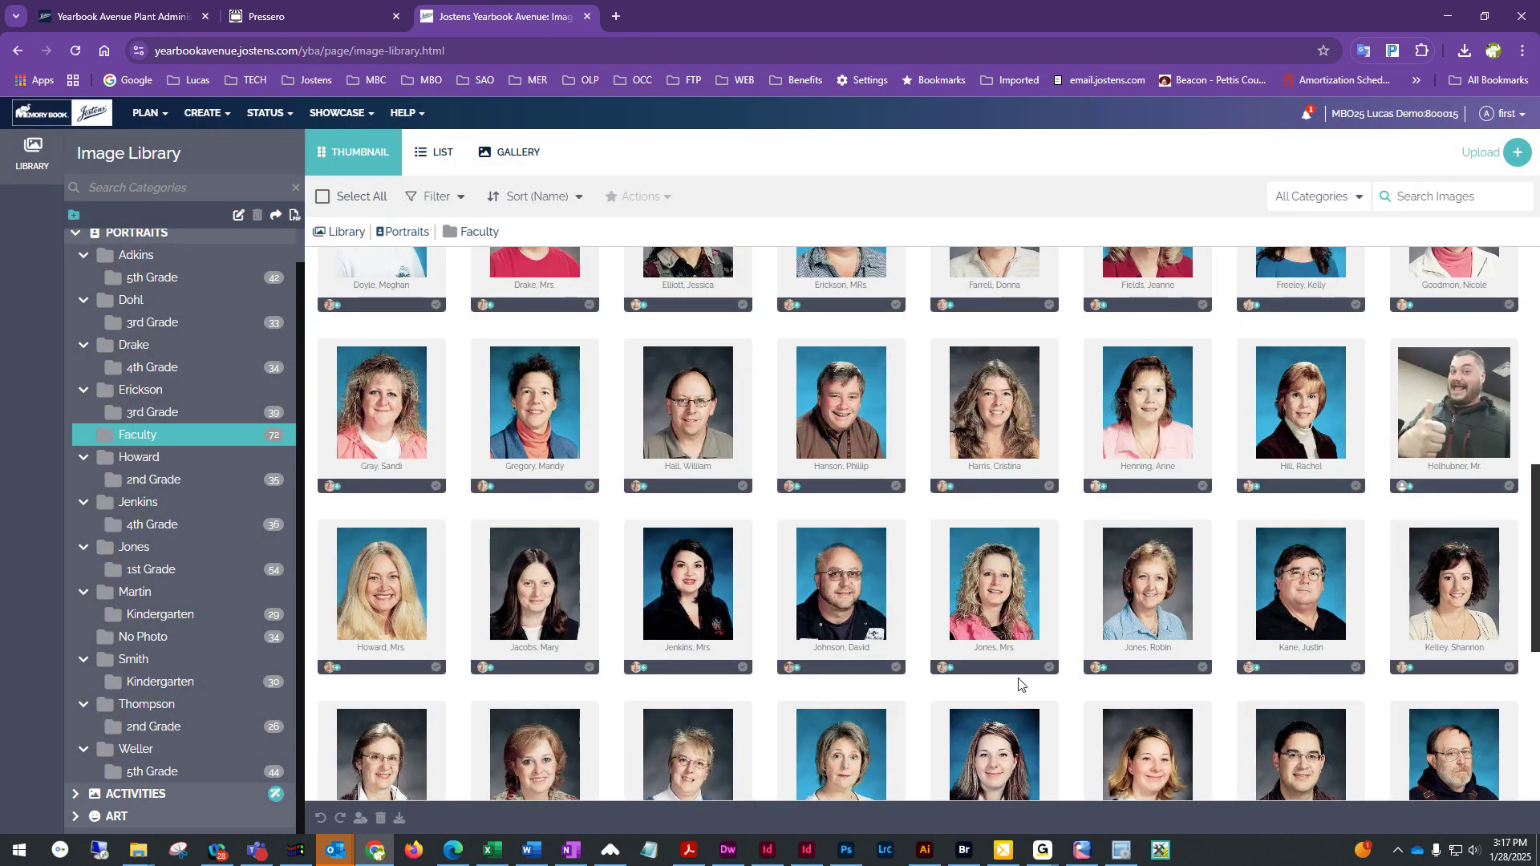
pyautogui.scroll(-5, 806, 647)
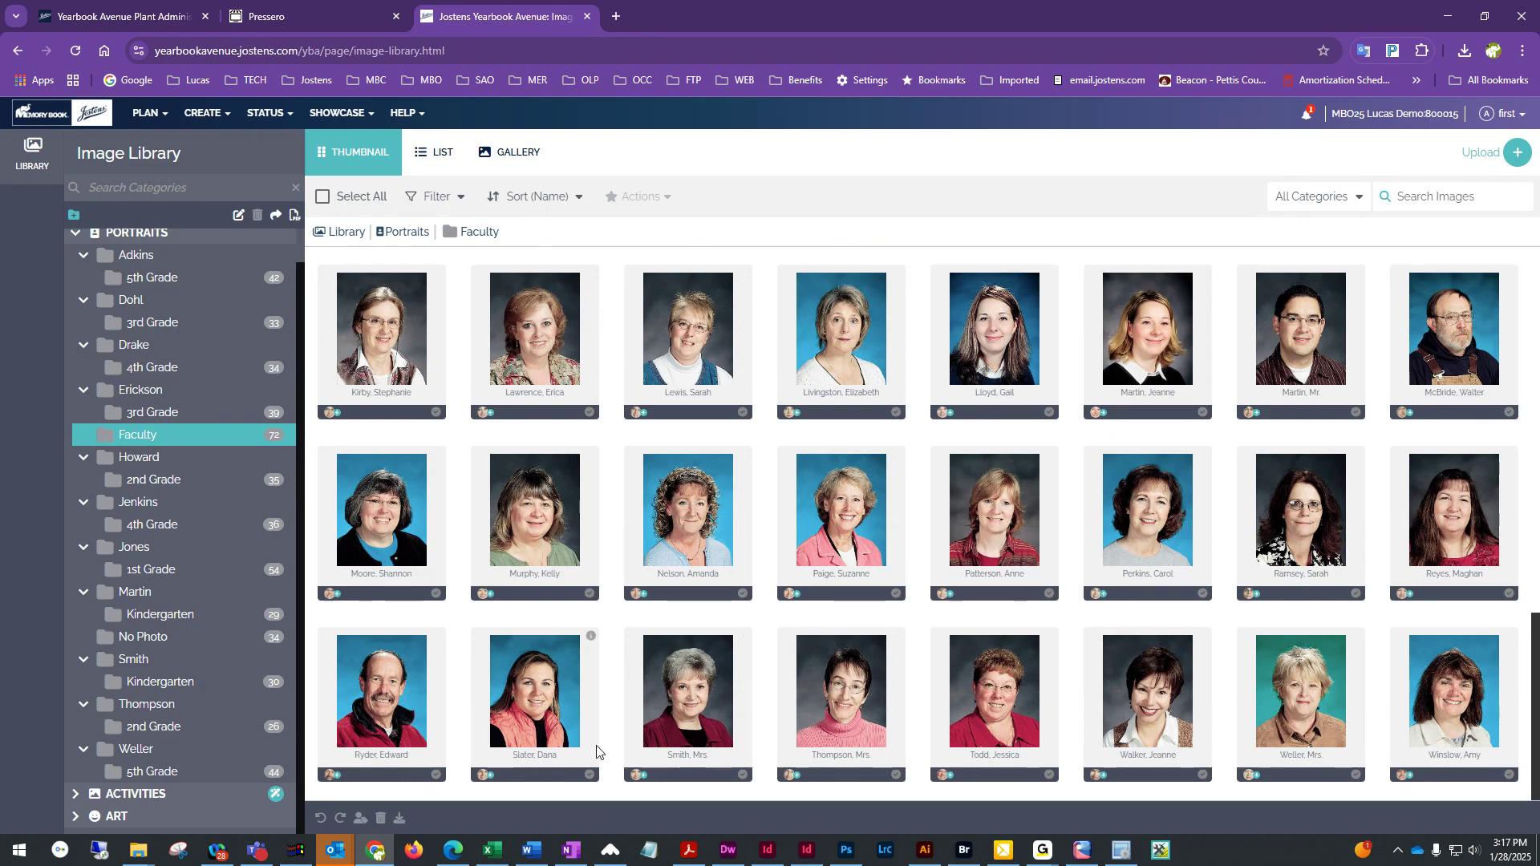
pyautogui.moveTo(699, 692)
pyautogui.mouseDown()
pyautogui.moveTo(565, 627)
pyautogui.moveTo(396, 581)
pyautogui.moveTo(397, 607)
pyautogui.moveTo(690, 661)
pyautogui.moveTo(739, 687)
pyautogui.moveTo(693, 690)
pyautogui.moveTo(706, 693)
pyautogui.mouseUp()
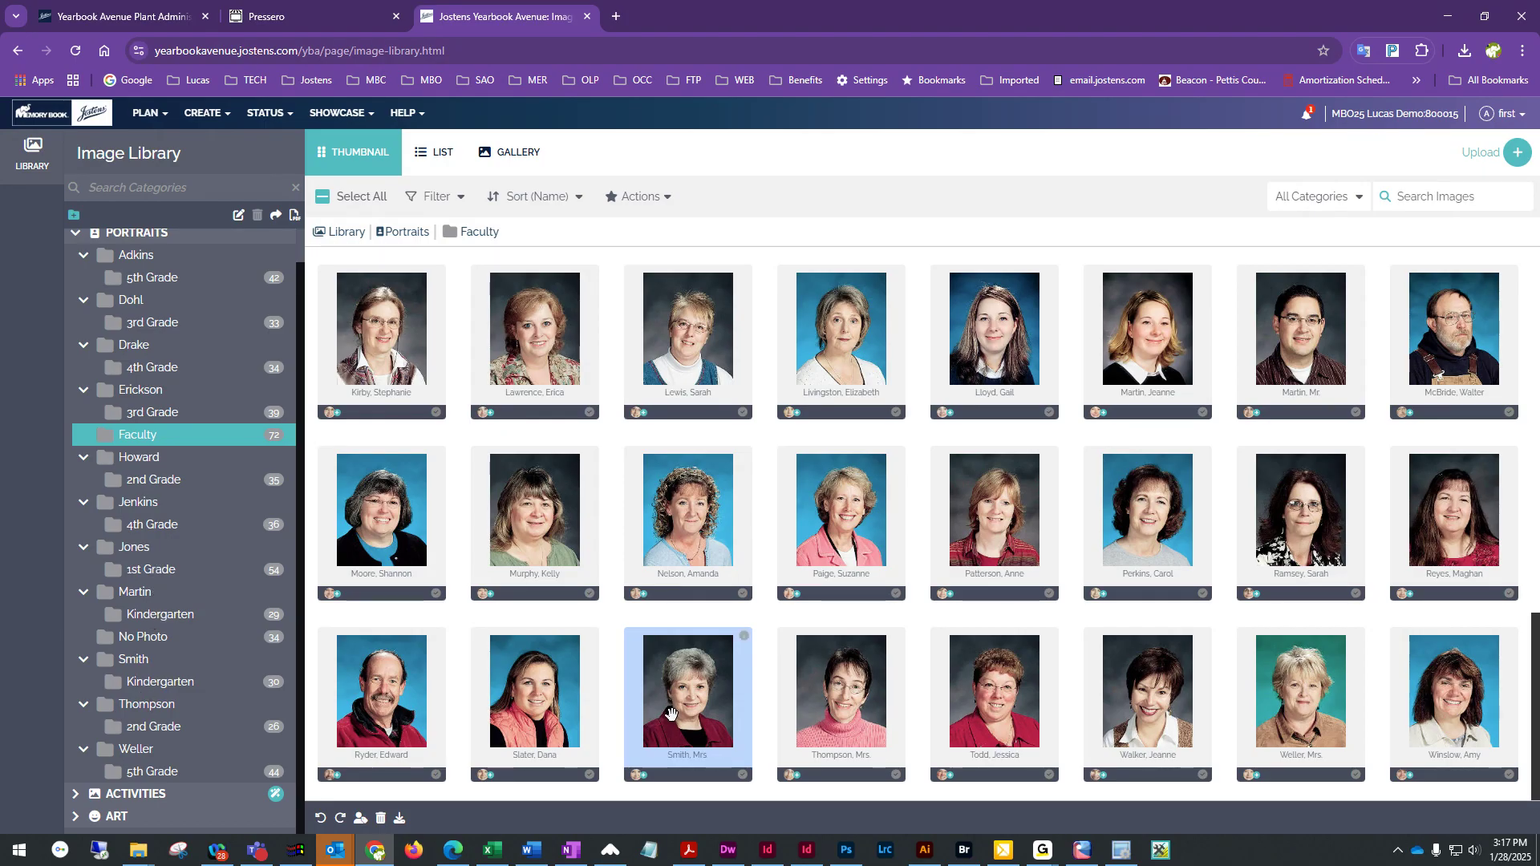
pyautogui.moveTo(676, 702); pyautogui.dragTo(154, 688)
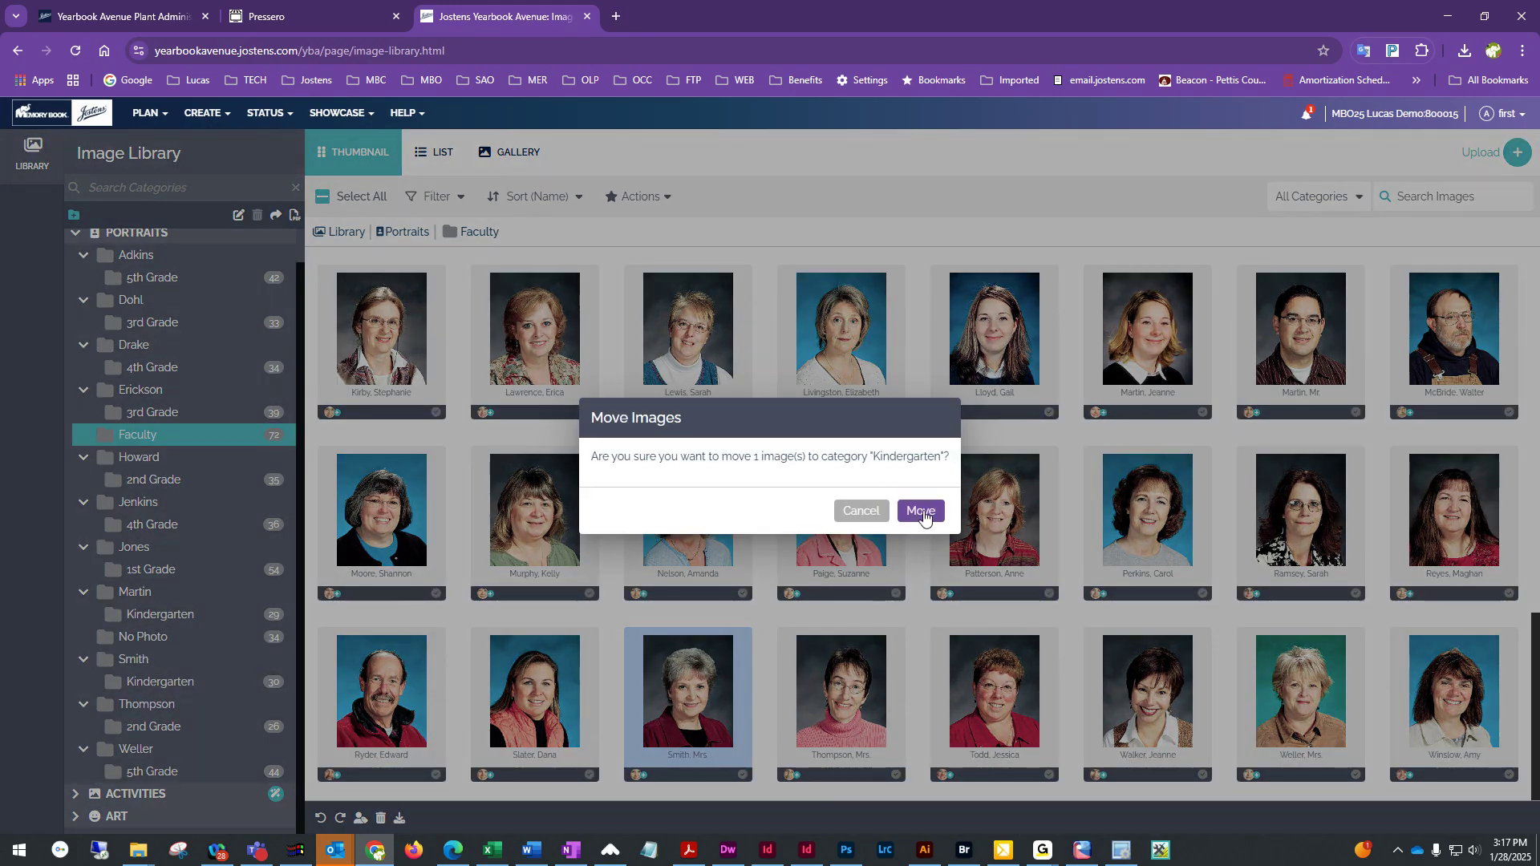
pyautogui.click(922, 513)
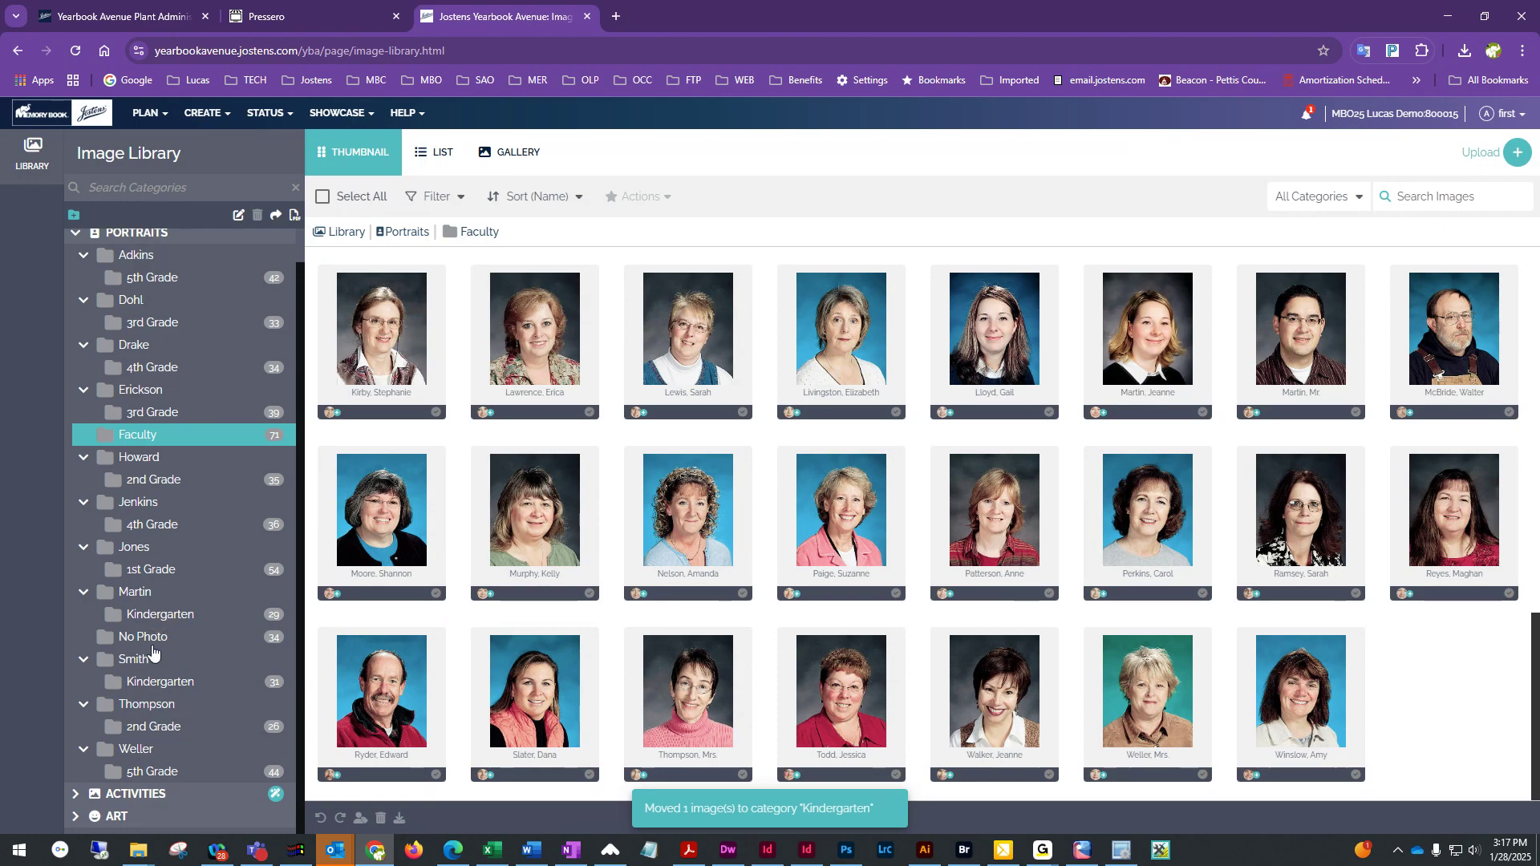
# Open the Smith, Mrs. portrait in Smith's Kindergarten folder and set its Portrait Type to Teacher
pyautogui.click(136, 683)
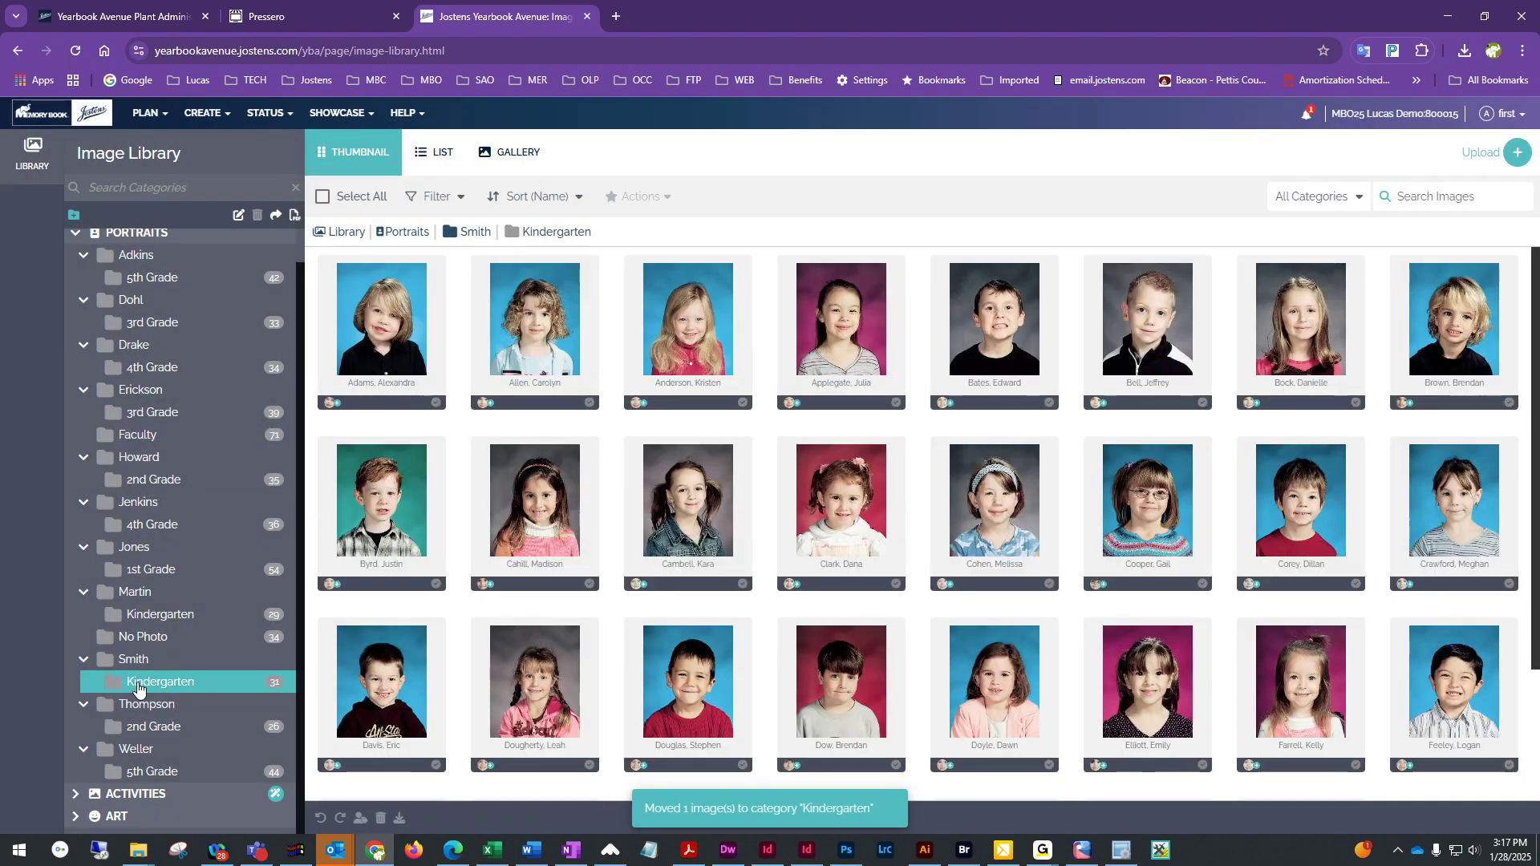
pyautogui.scroll(-3, 1139, 497)
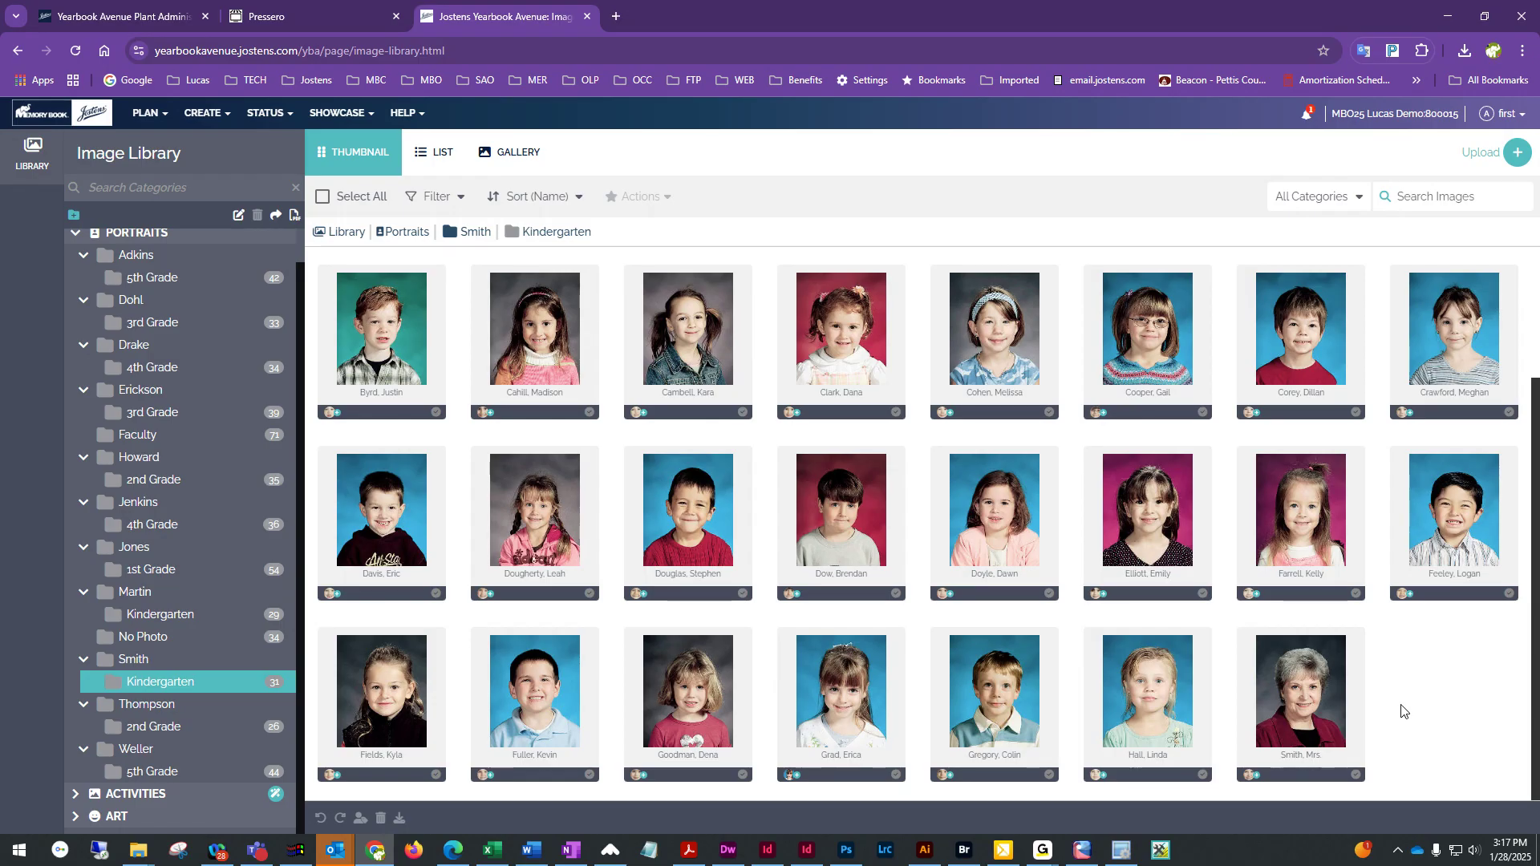
pyautogui.click(1317, 680)
pyautogui.doubleClick(1318, 680)
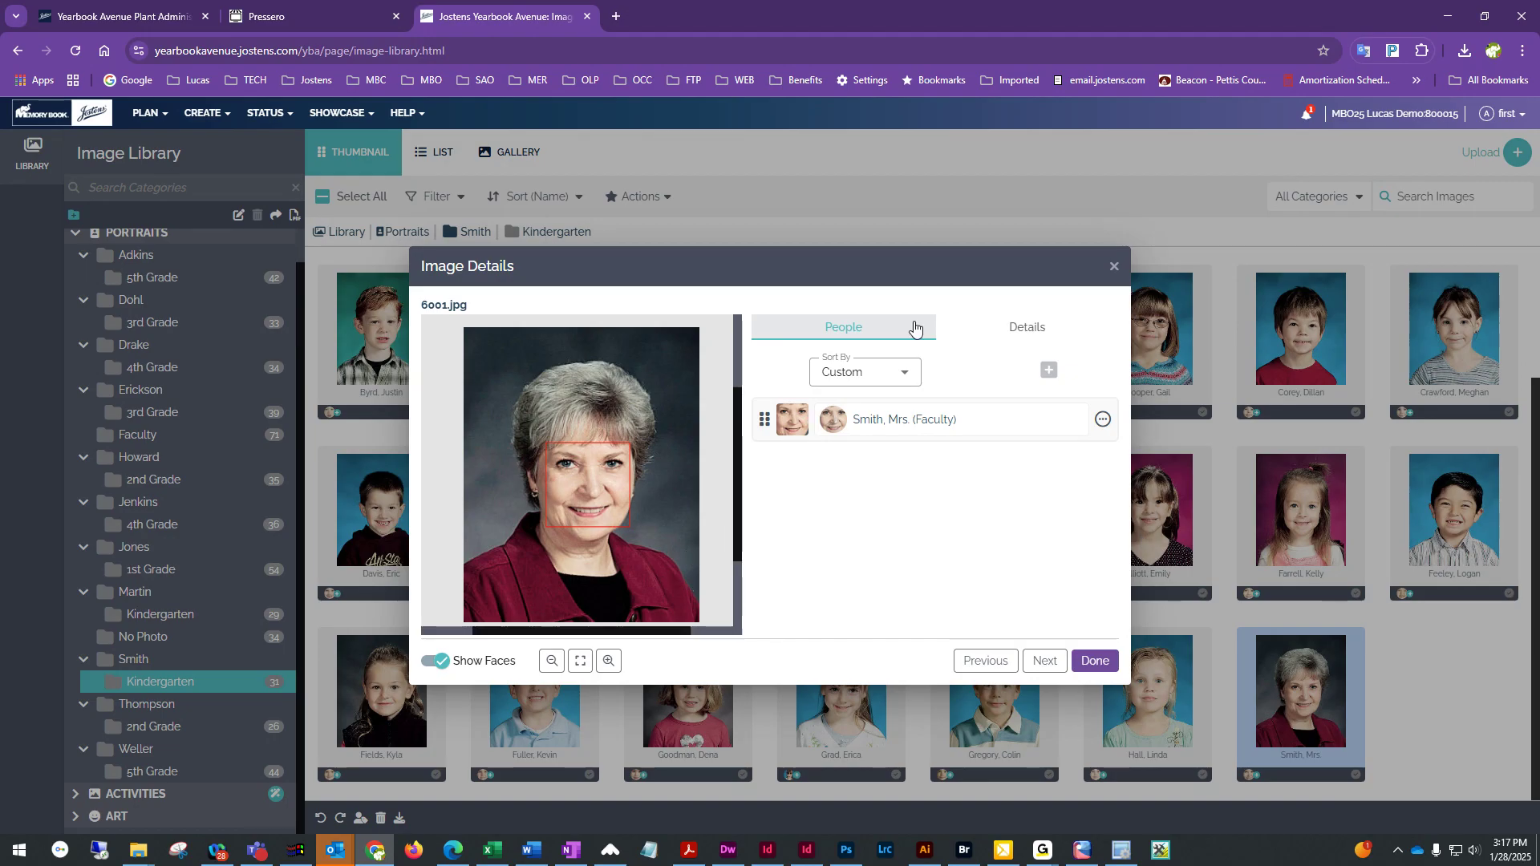
pyautogui.click(1007, 331)
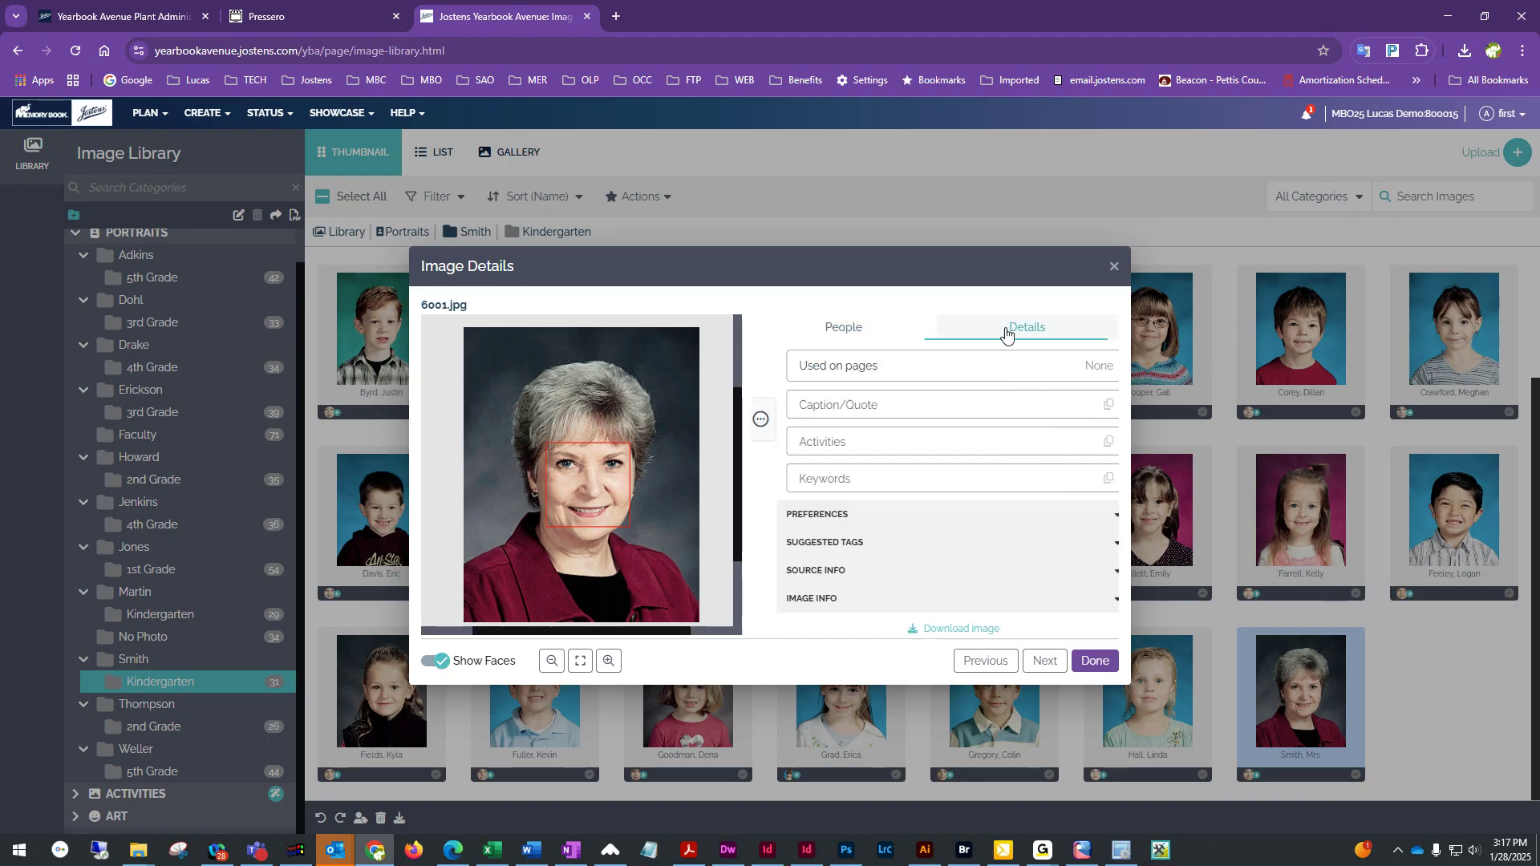
pyautogui.click(840, 522)
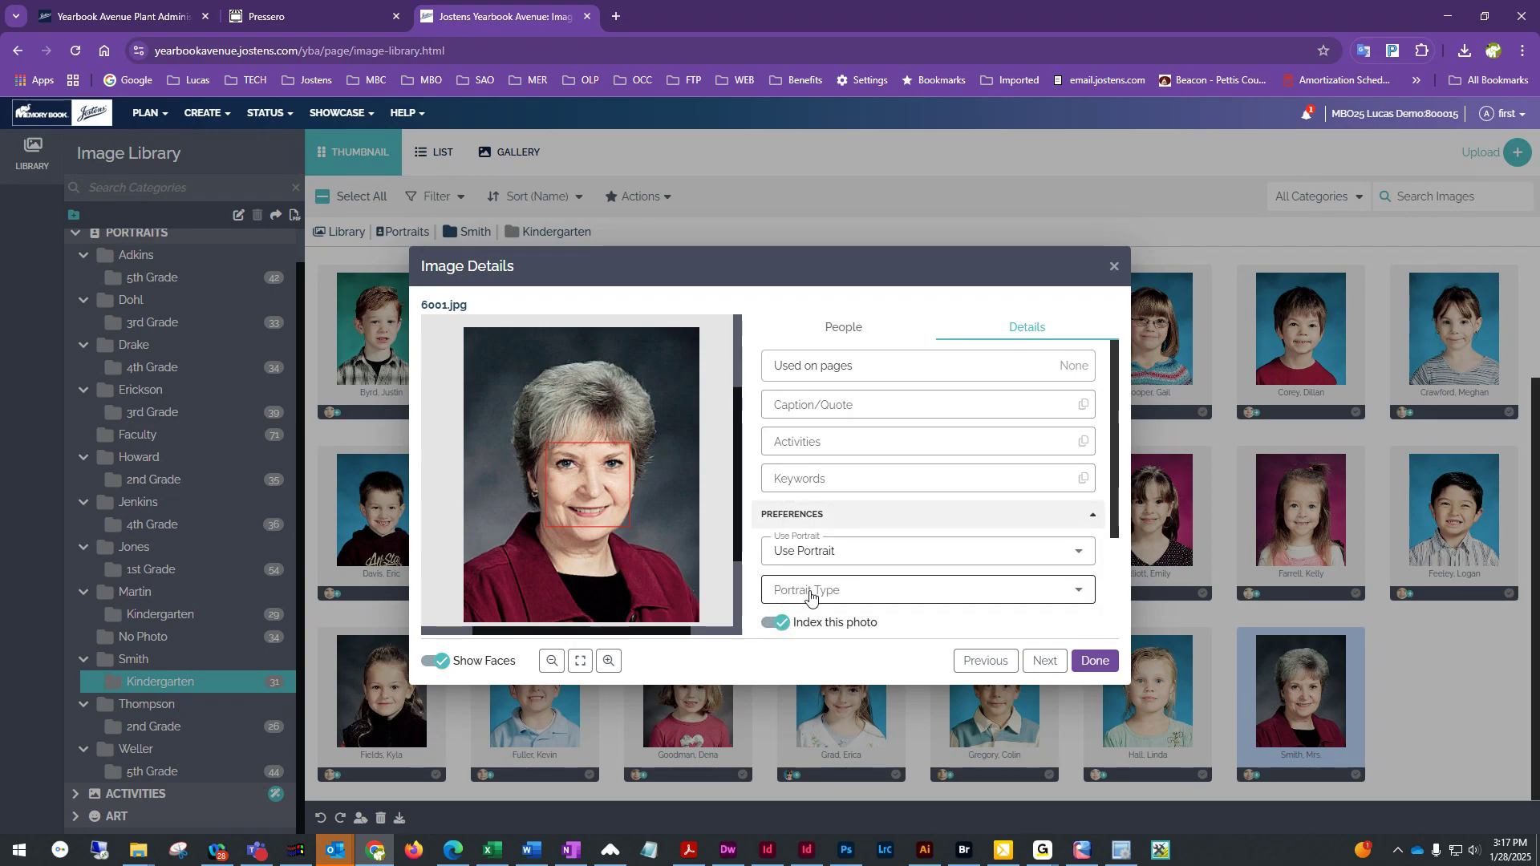
pyautogui.click(880, 595)
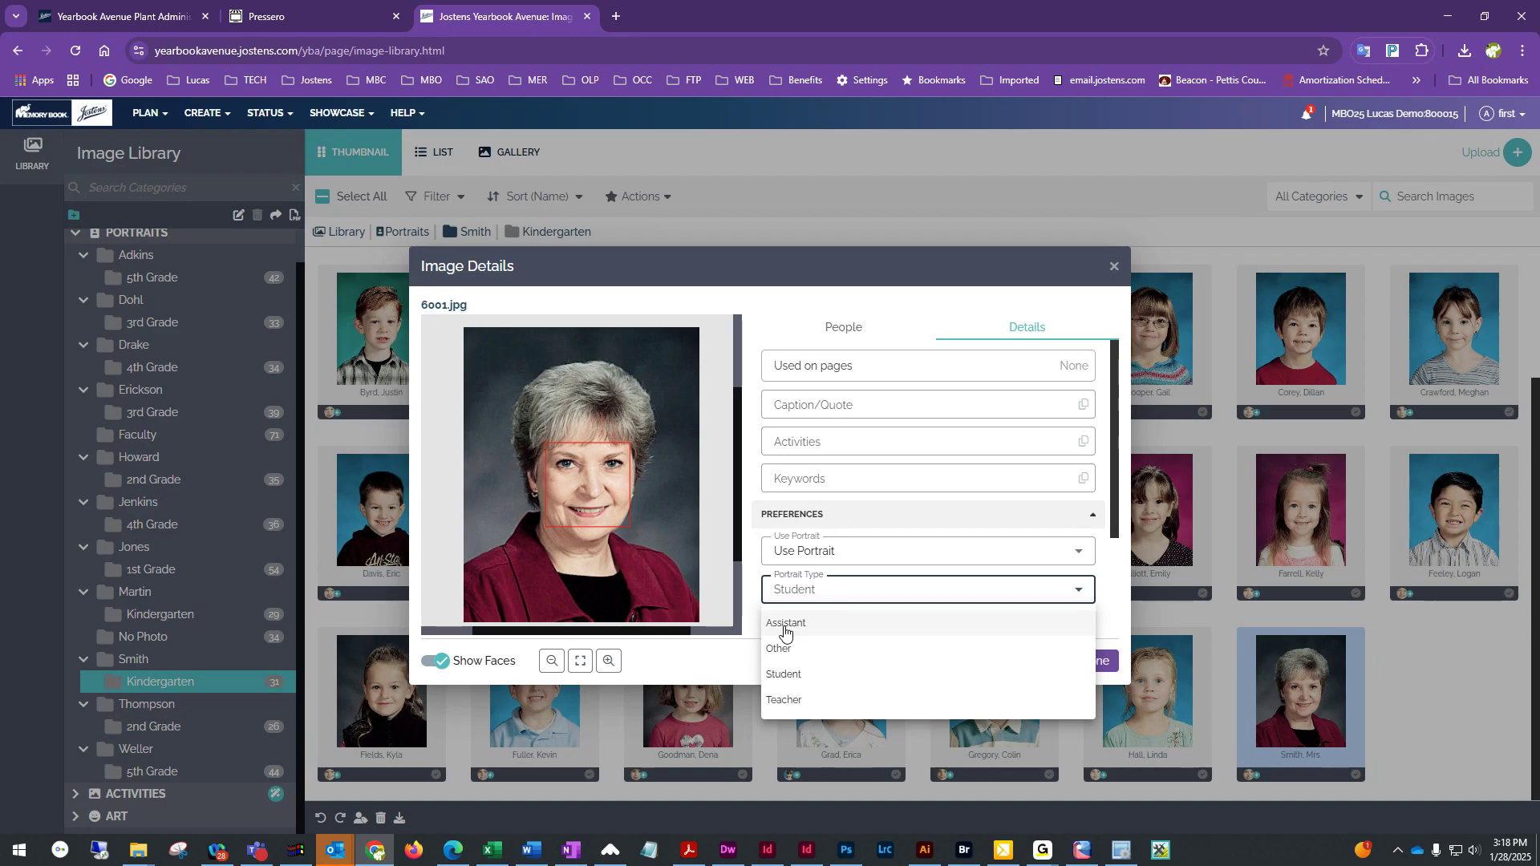
pyautogui.click(770, 702)
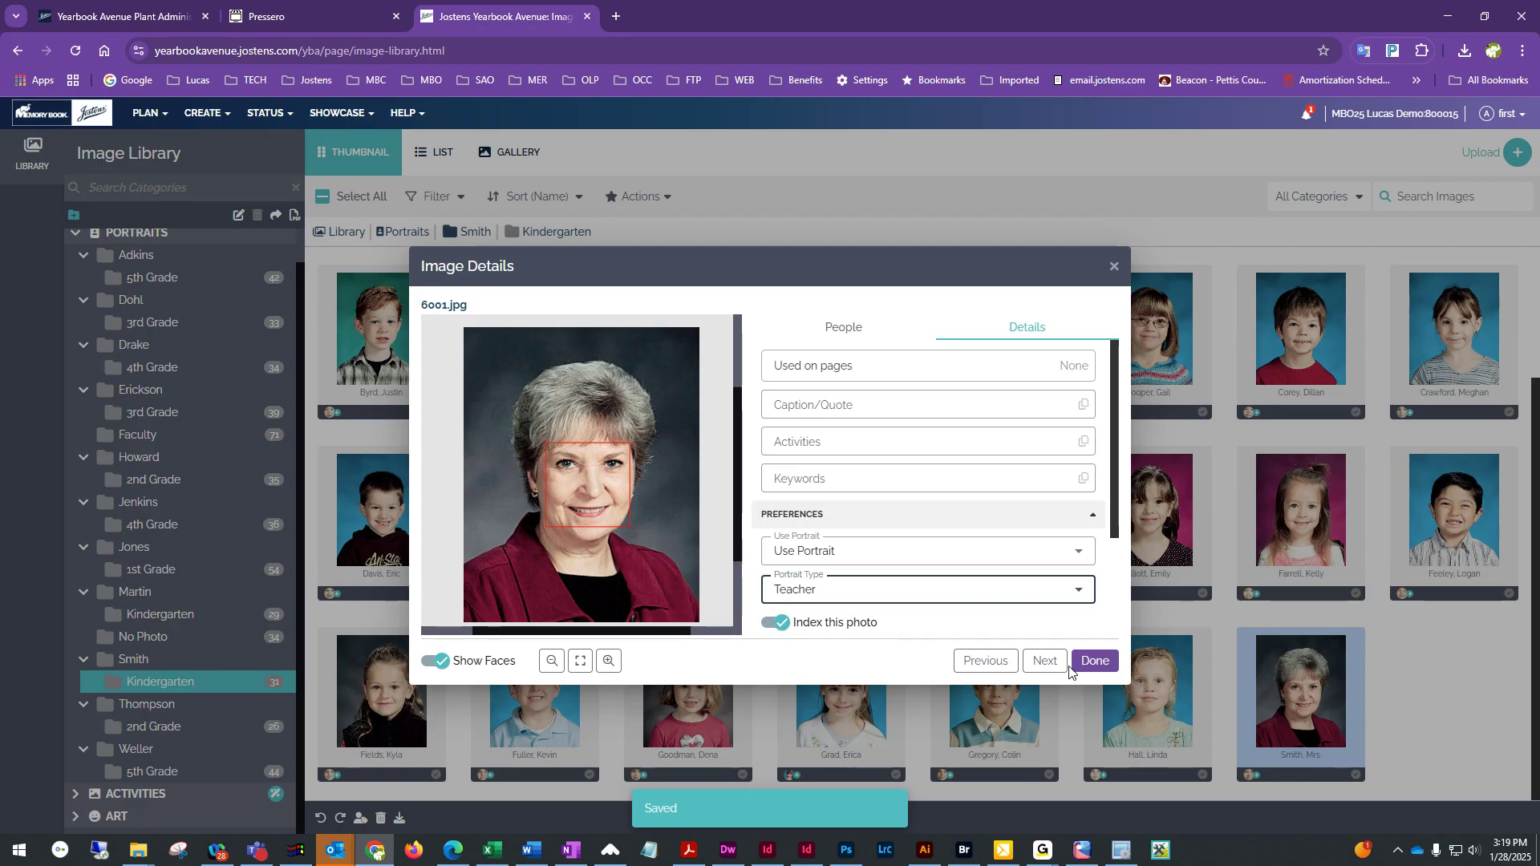
pyautogui.click(1097, 664)
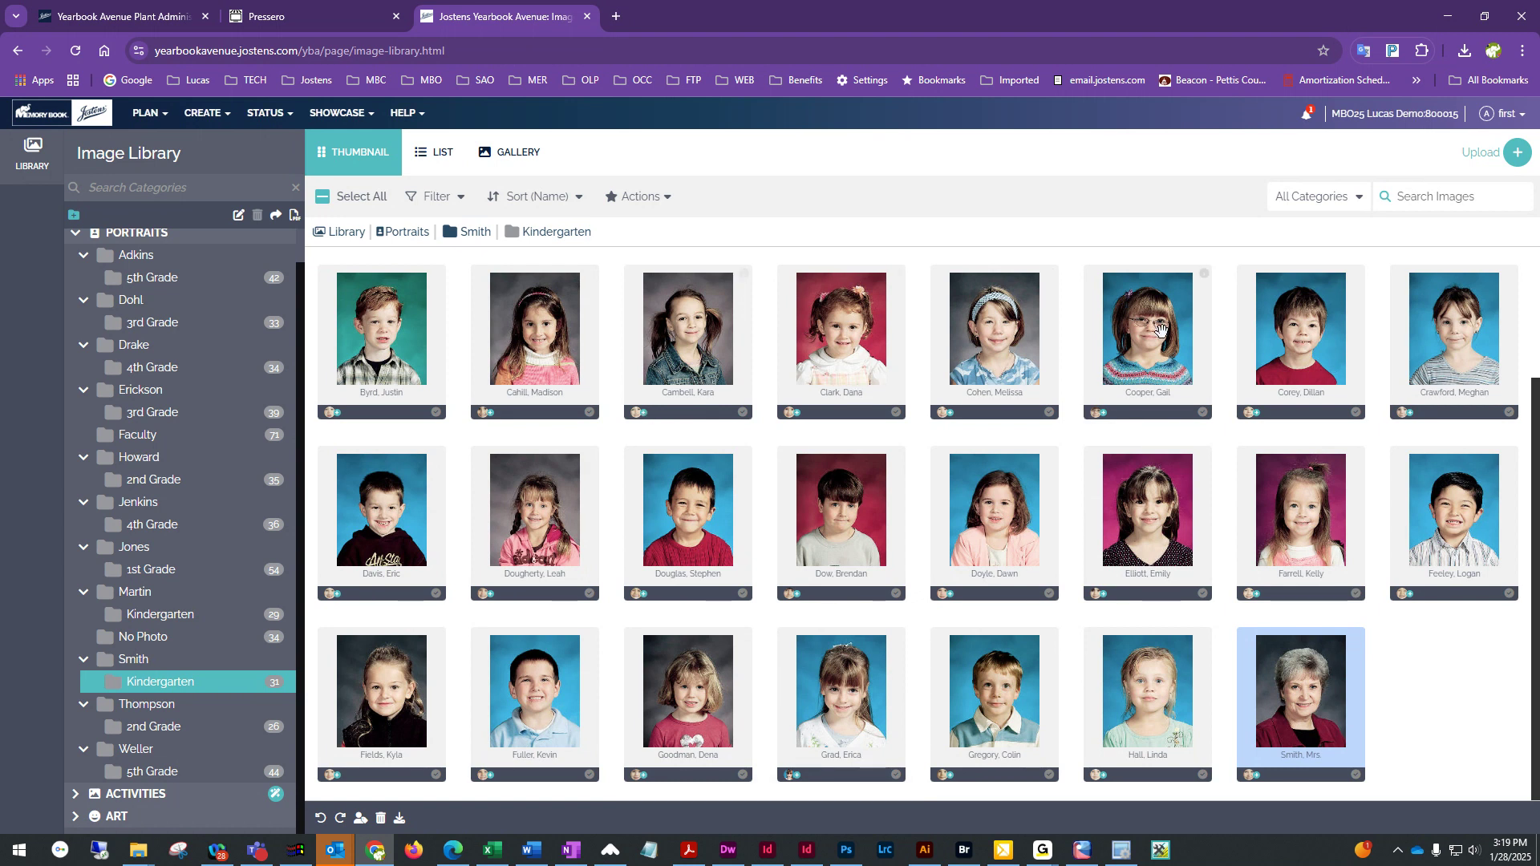
pyautogui.scroll(2, 1210, 680)
pyautogui.scroll(-2, 1209, 680)
pyautogui.scroll(2, 498, 521)
pyautogui.scroll(-2, 972, 625)
pyautogui.click(1411, 703)
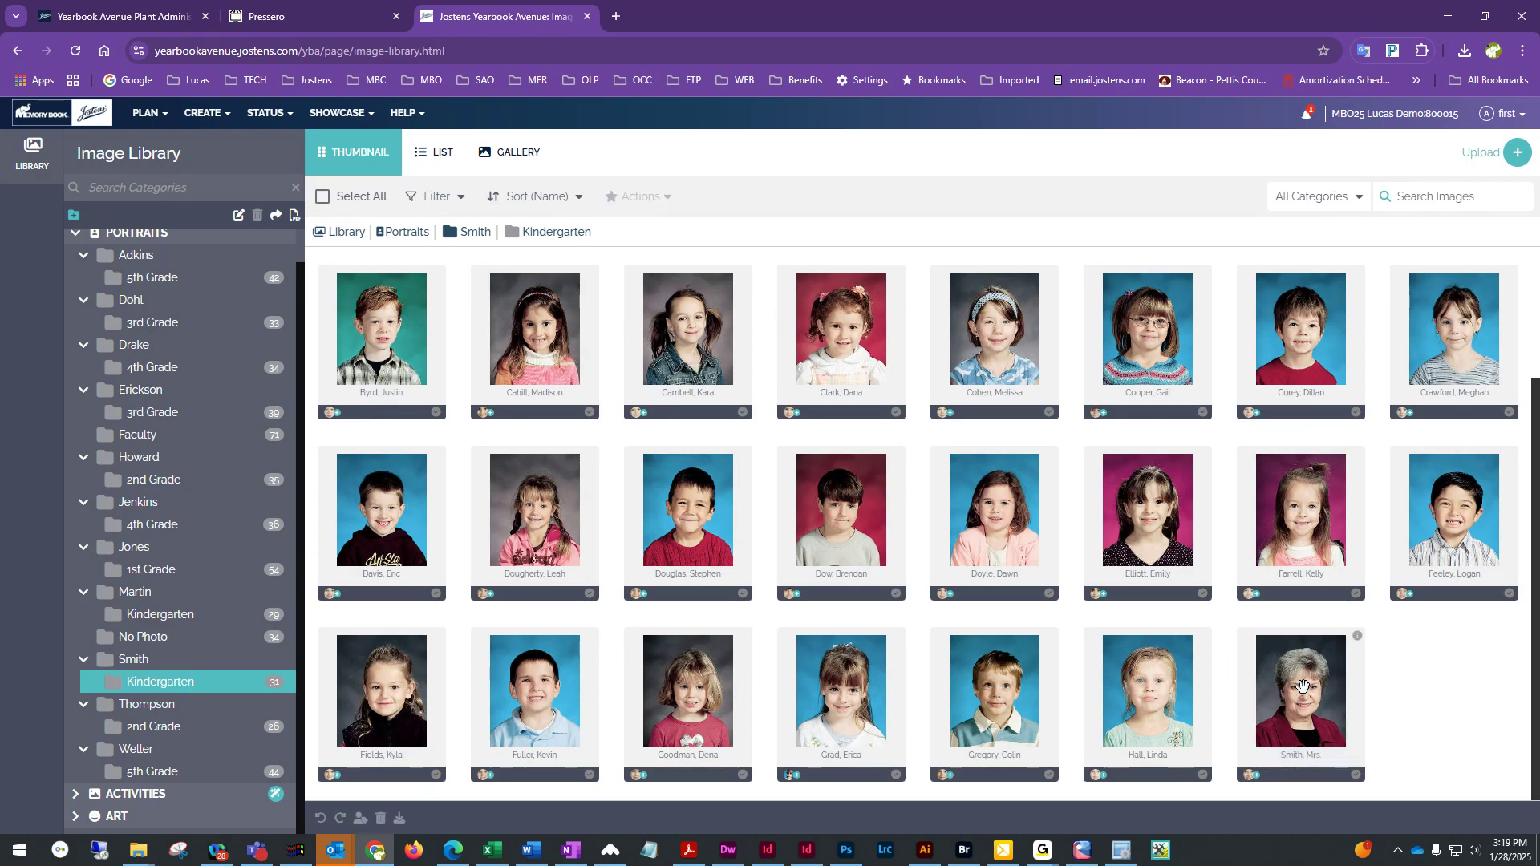
pyautogui.click(1288, 694)
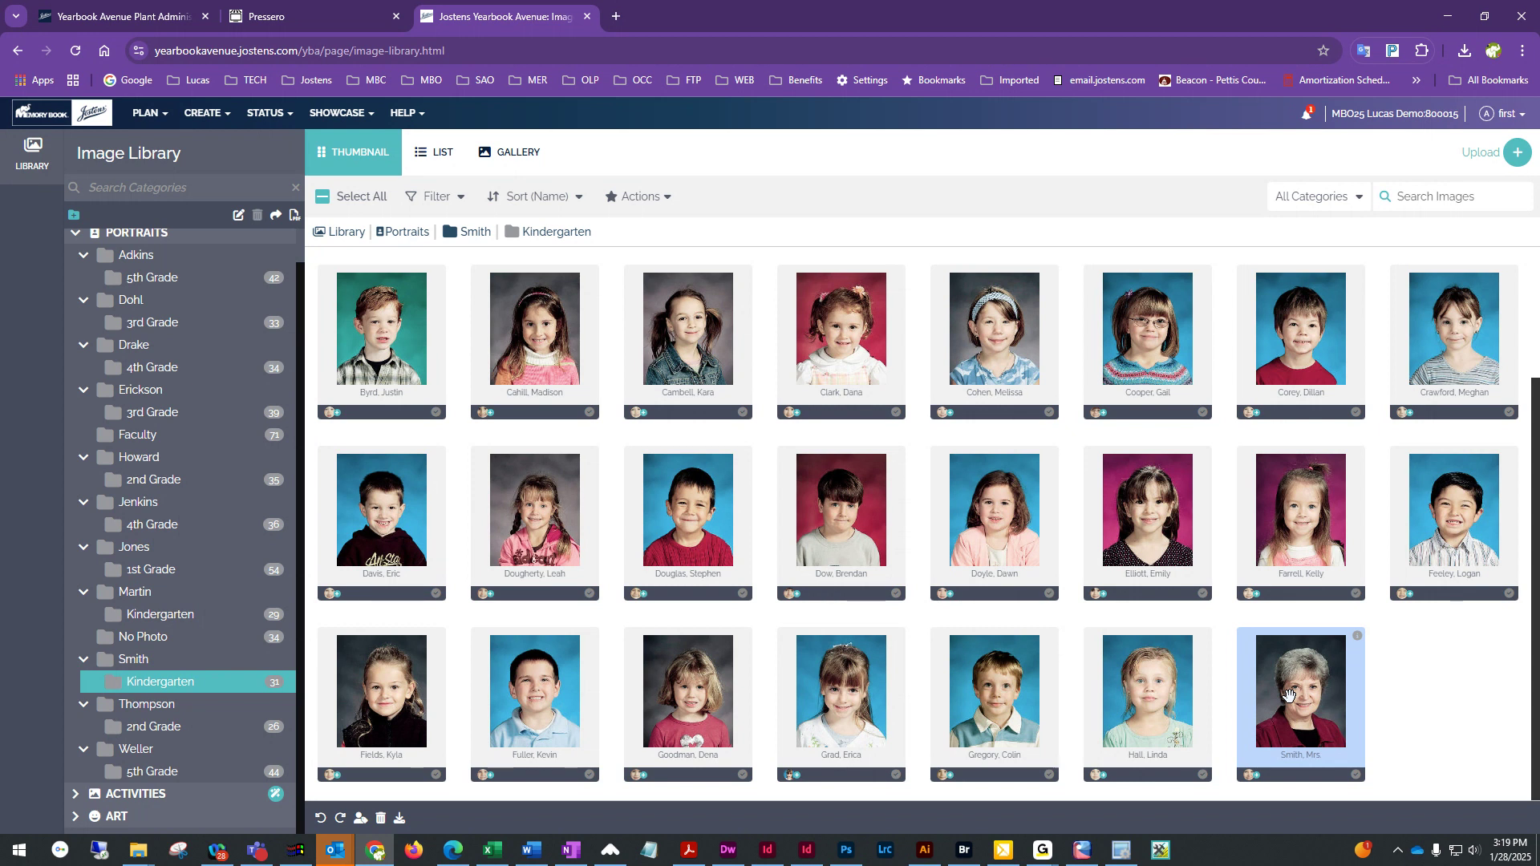
pyautogui.scroll(1, 224, 542)
pyautogui.scroll(1, 224, 542)
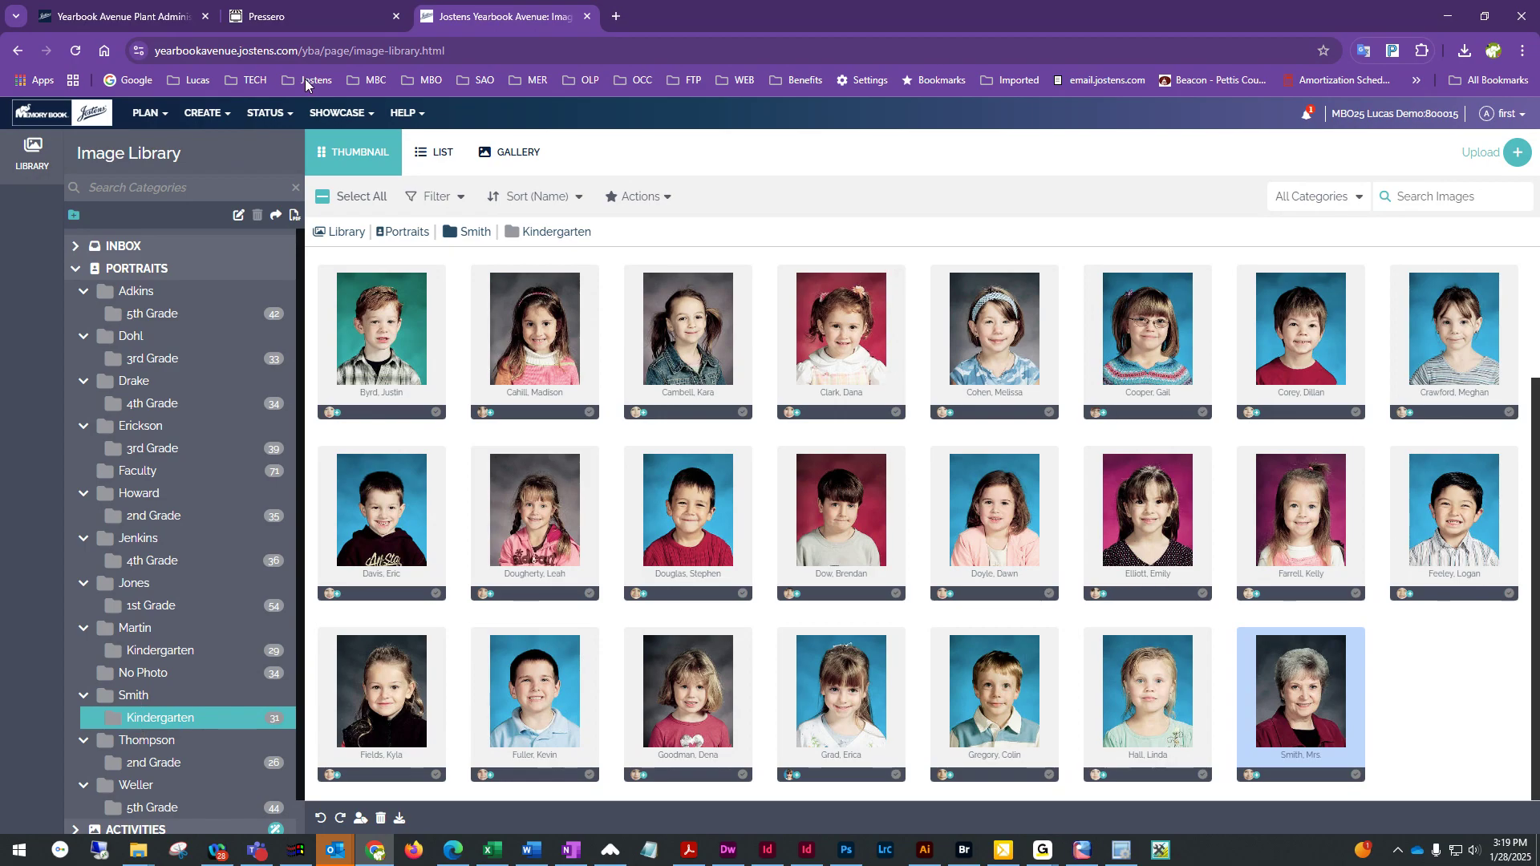
# Open the New Page Designer and go to page 74 in the Pages panel
pyautogui.click(213, 119)
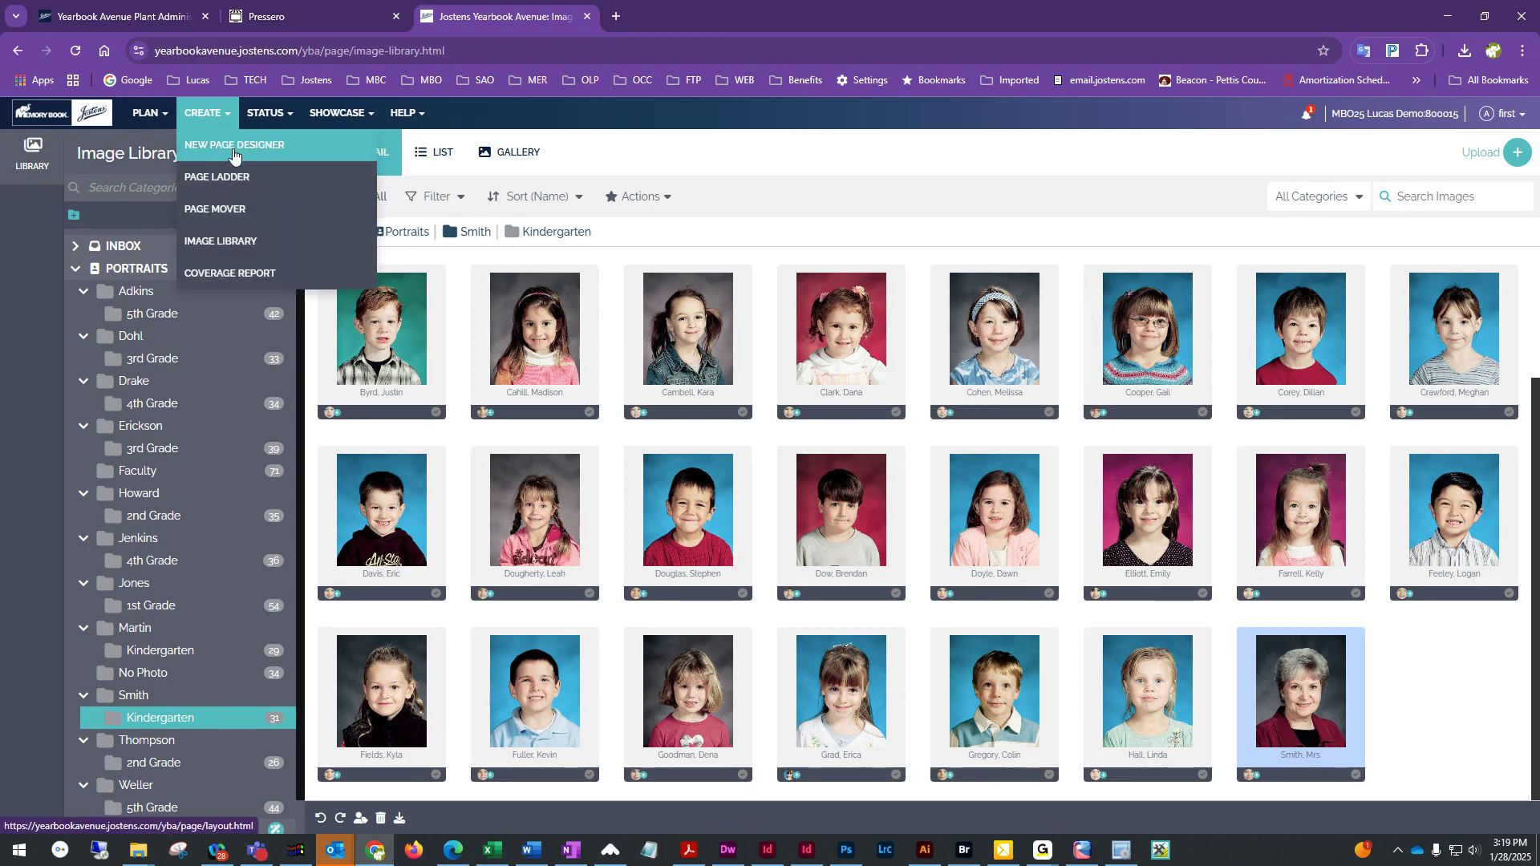
pyautogui.click(220, 147)
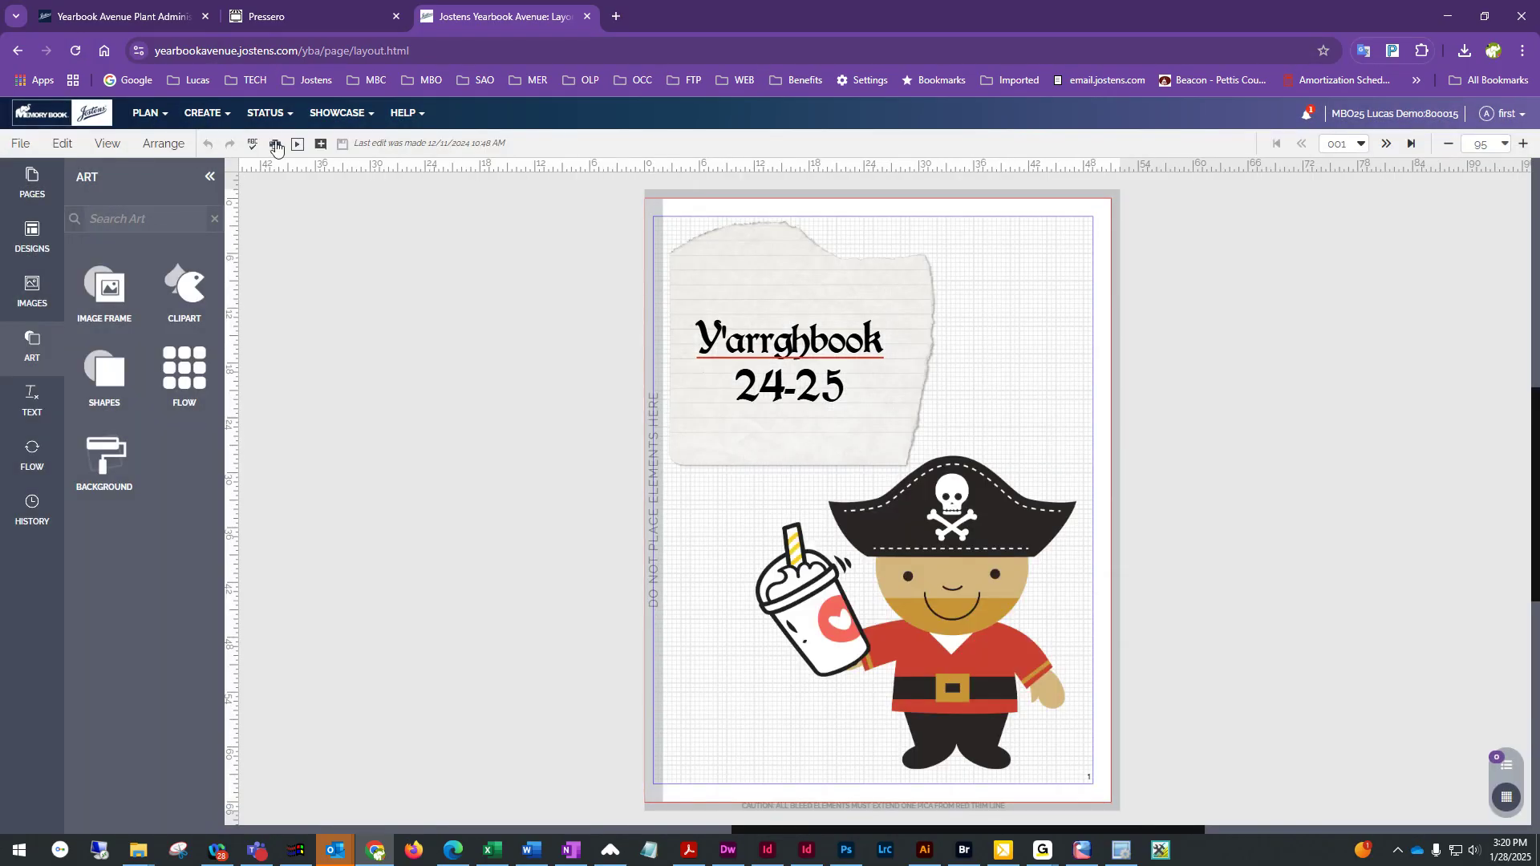
pyautogui.click(42, 190)
pyautogui.scroll(-9, 155, 622)
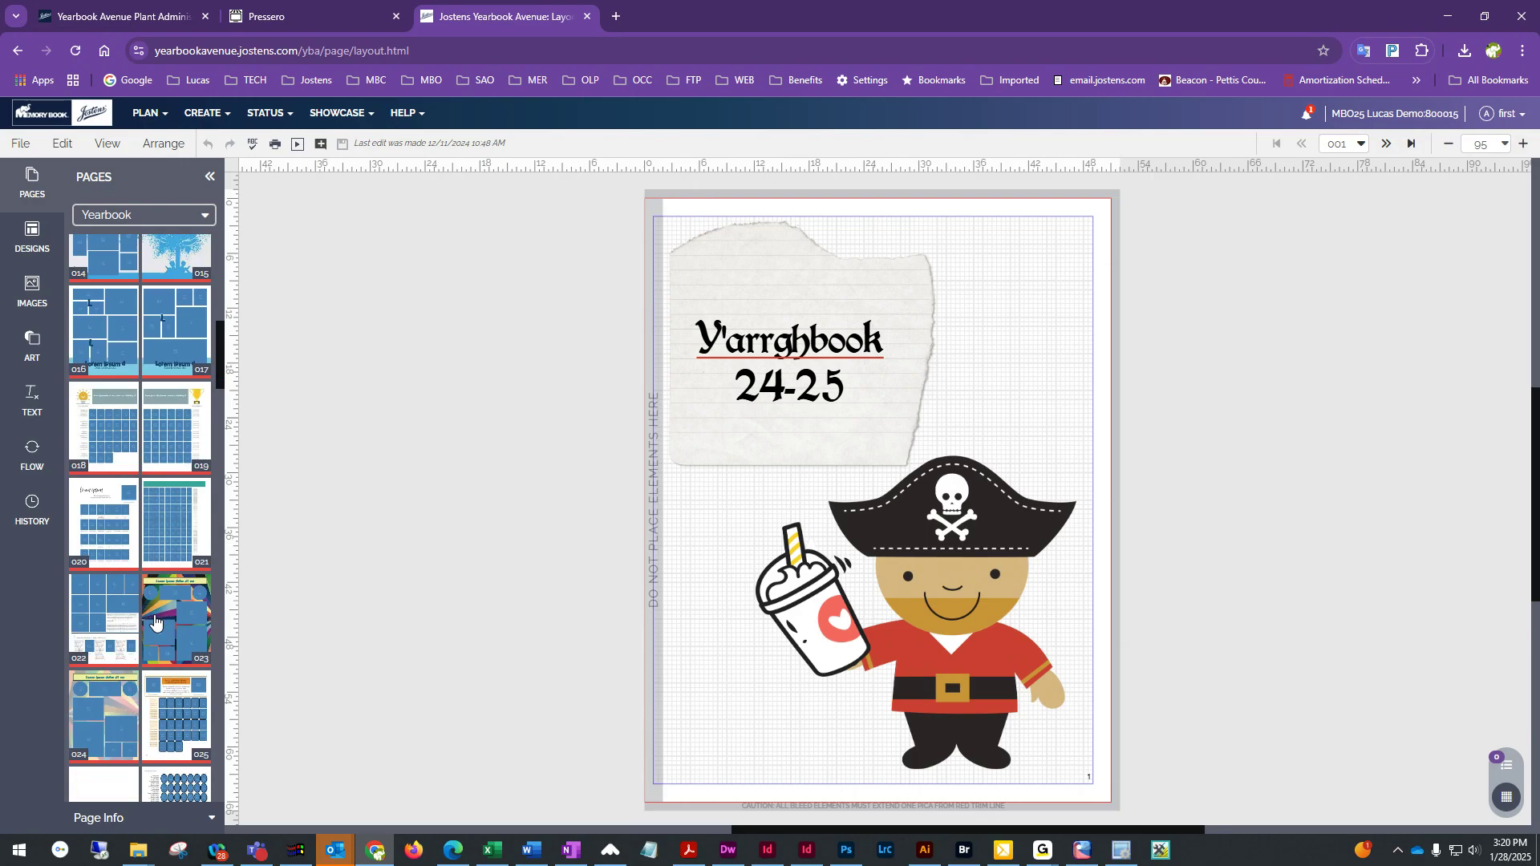
pyautogui.scroll(-5, 155, 621)
pyautogui.scroll(-12, 155, 622)
pyautogui.scroll(-14, 155, 622)
pyautogui.scroll(-5, 154, 621)
pyautogui.scroll(-9, 155, 622)
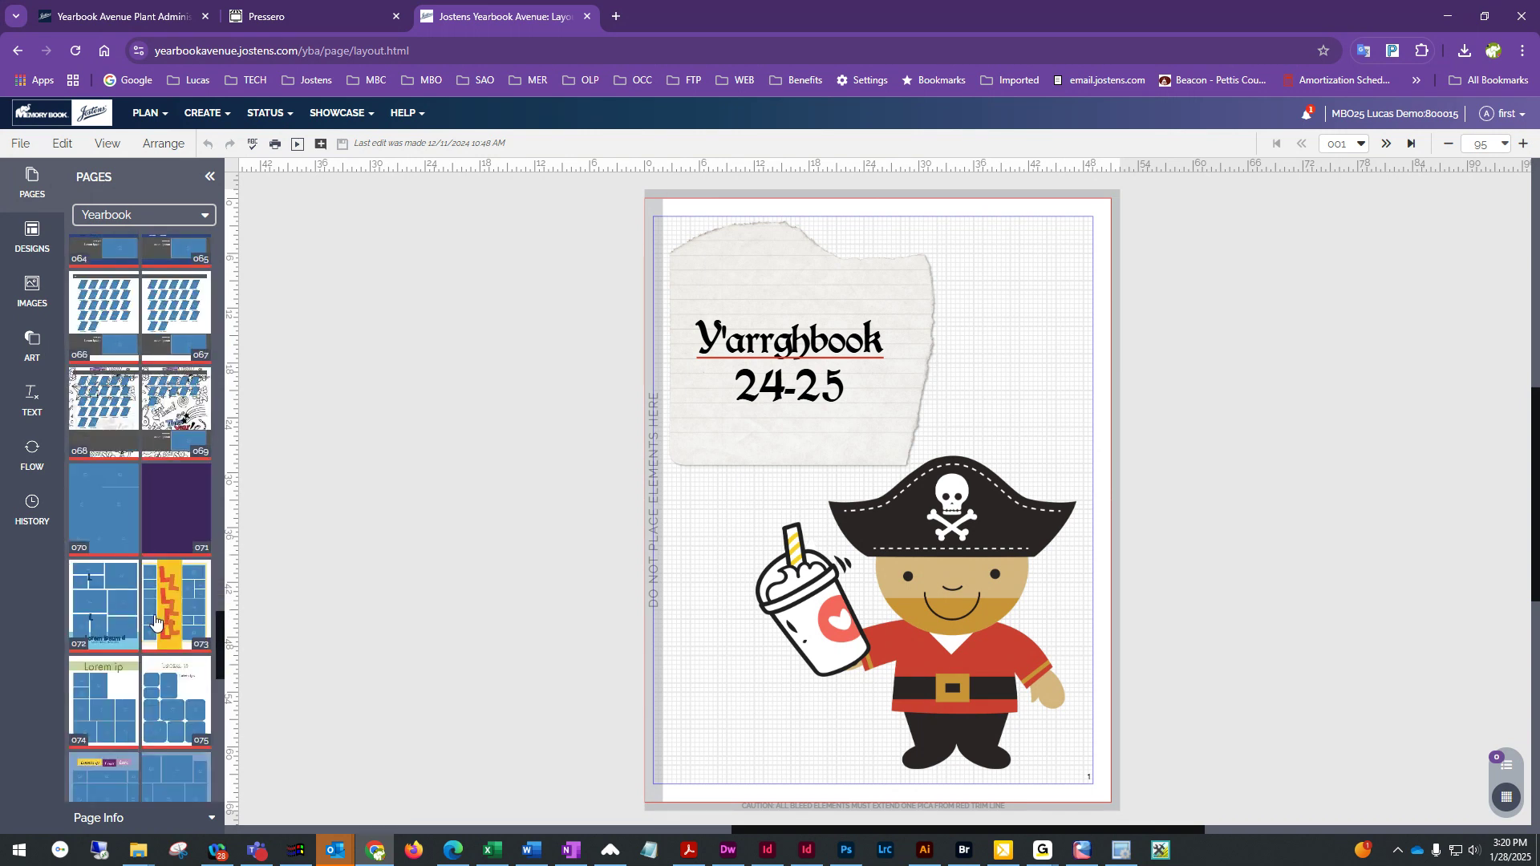
pyautogui.scroll(2, 156, 623)
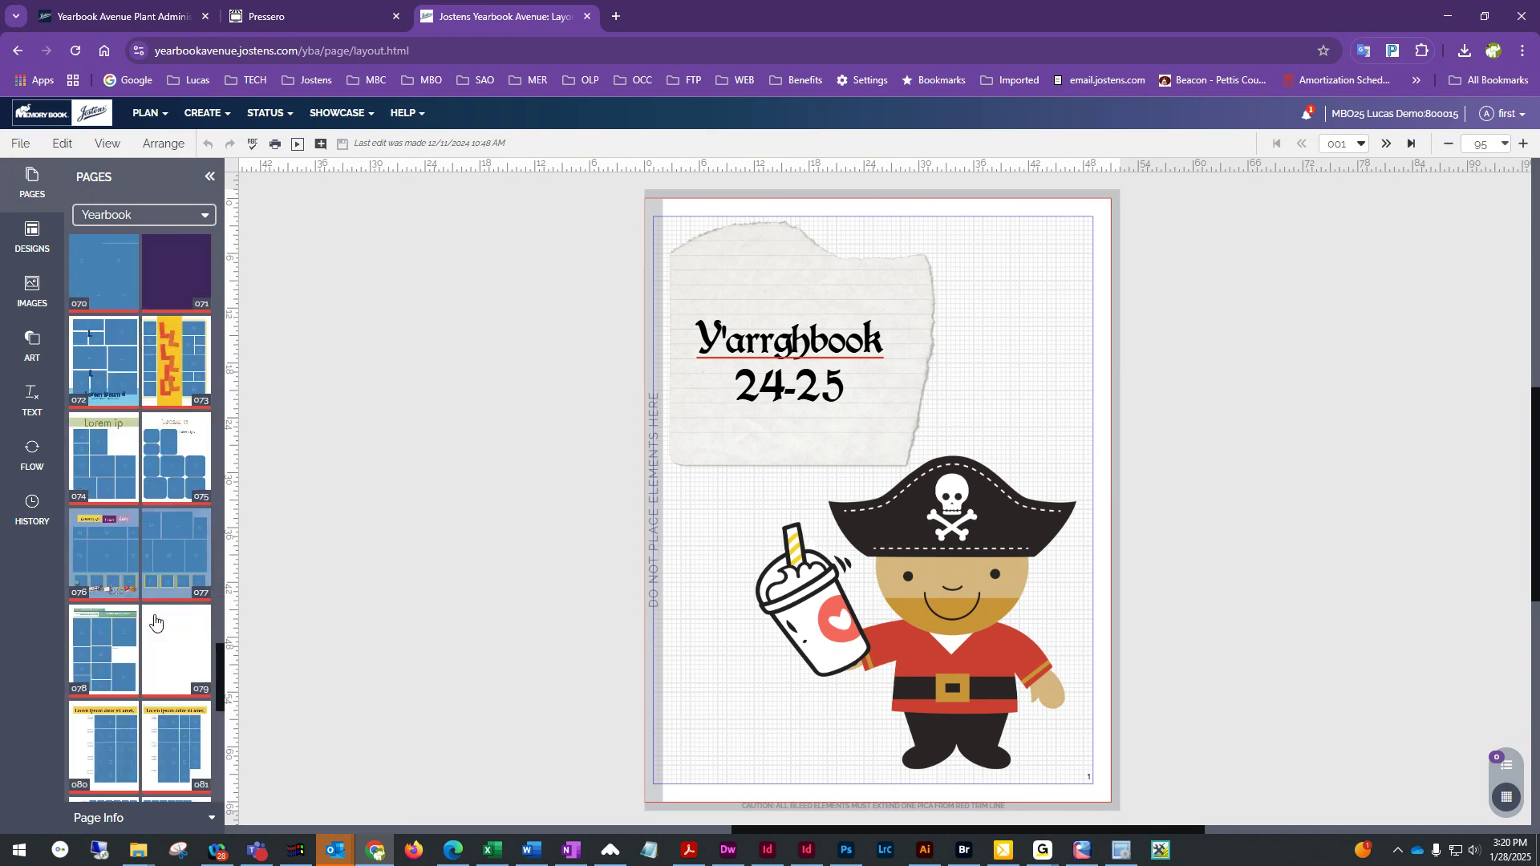
pyautogui.click(103, 486)
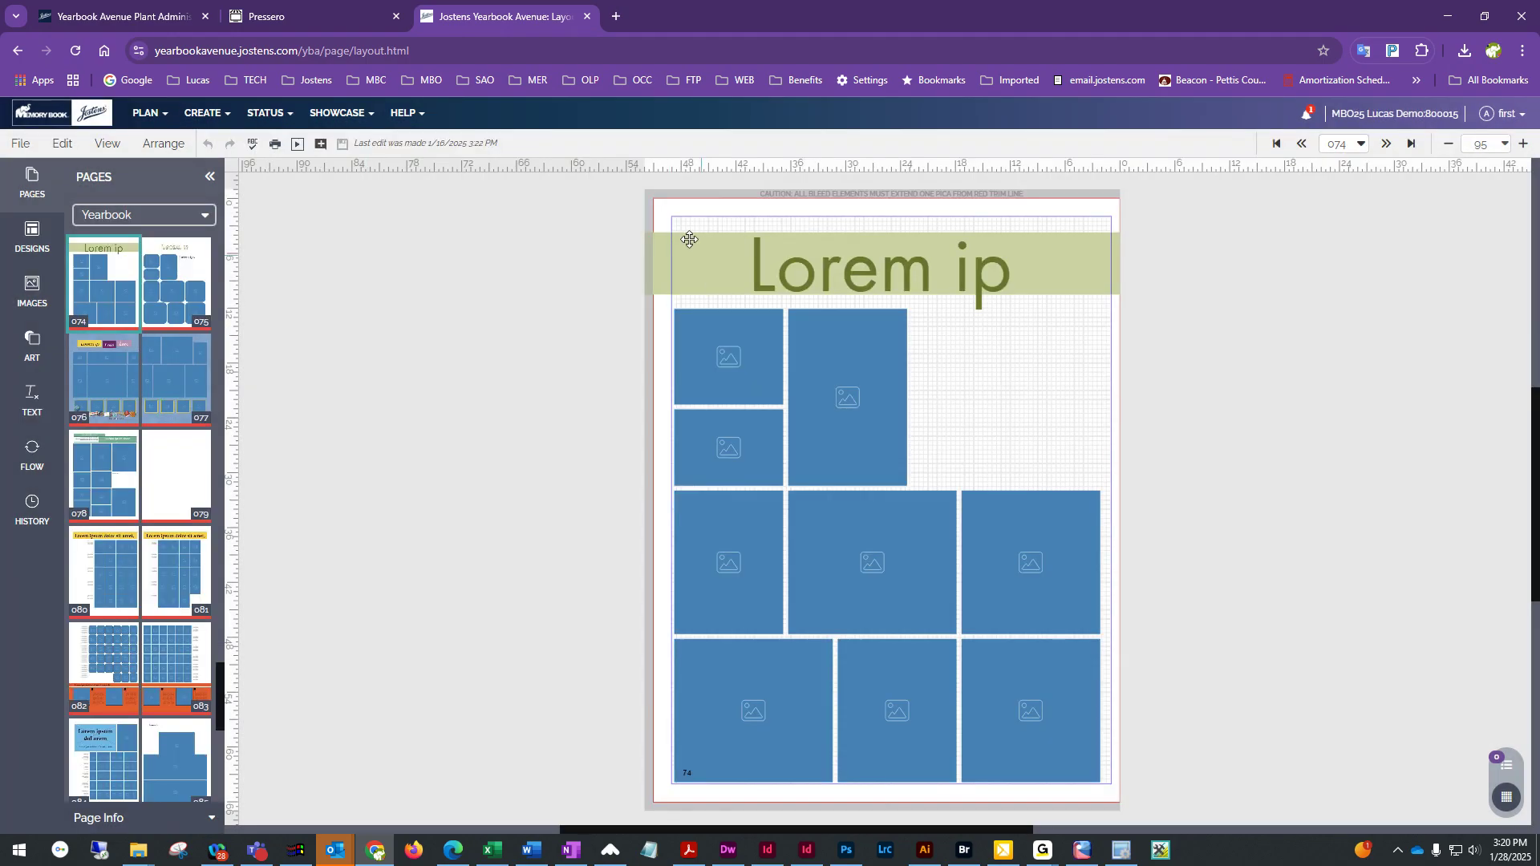
# Select every element on the page 74–75 spread and delete them
pyautogui.click(106, 144)
pyautogui.click(163, 393)
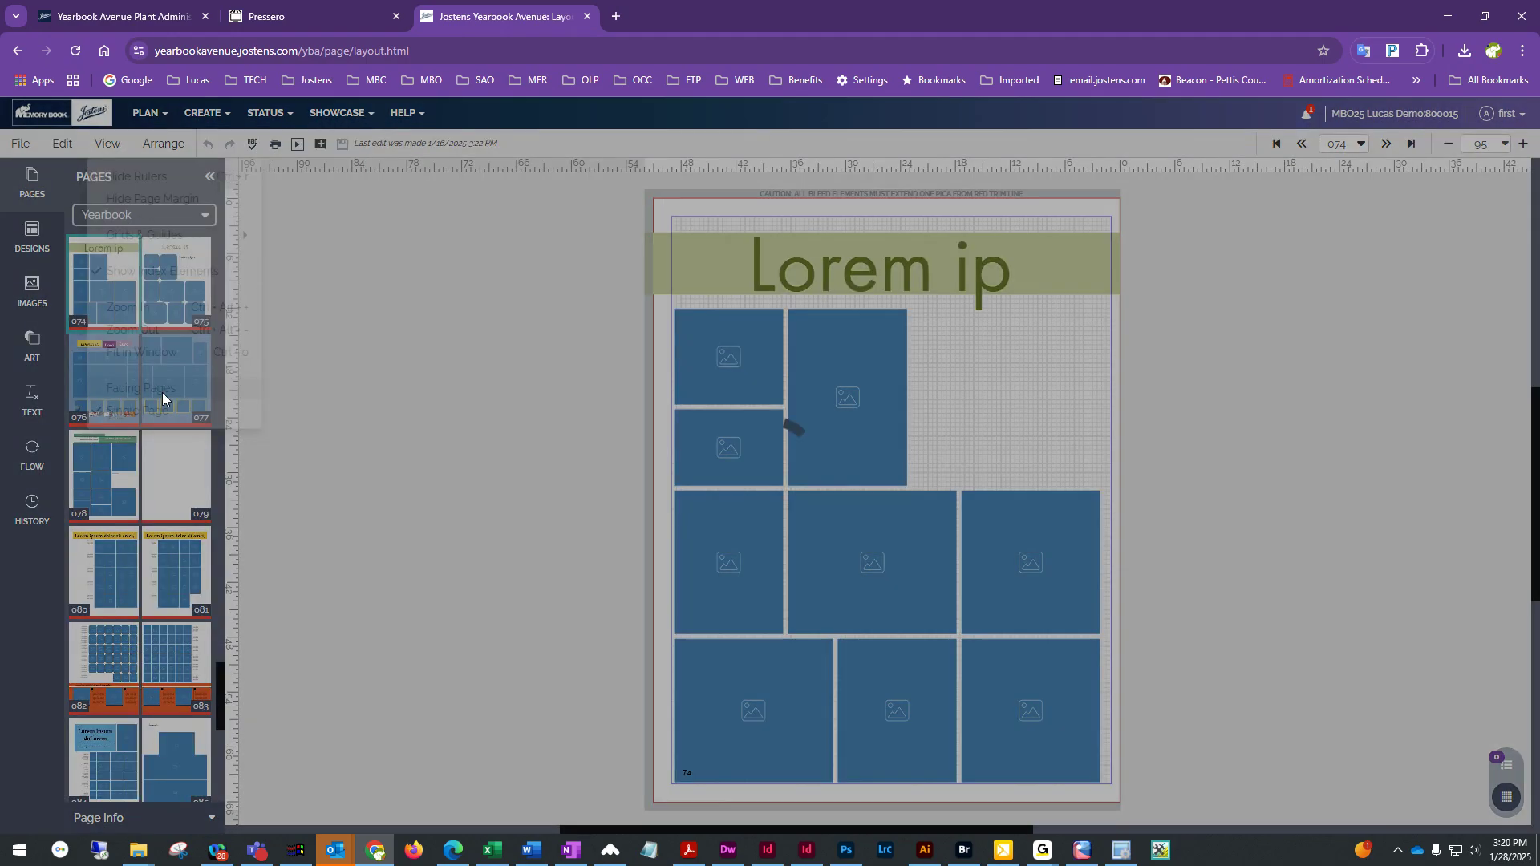
pyautogui.moveTo(422, 211); pyautogui.dragTo(1329, 794)
pyautogui.press('Delete')
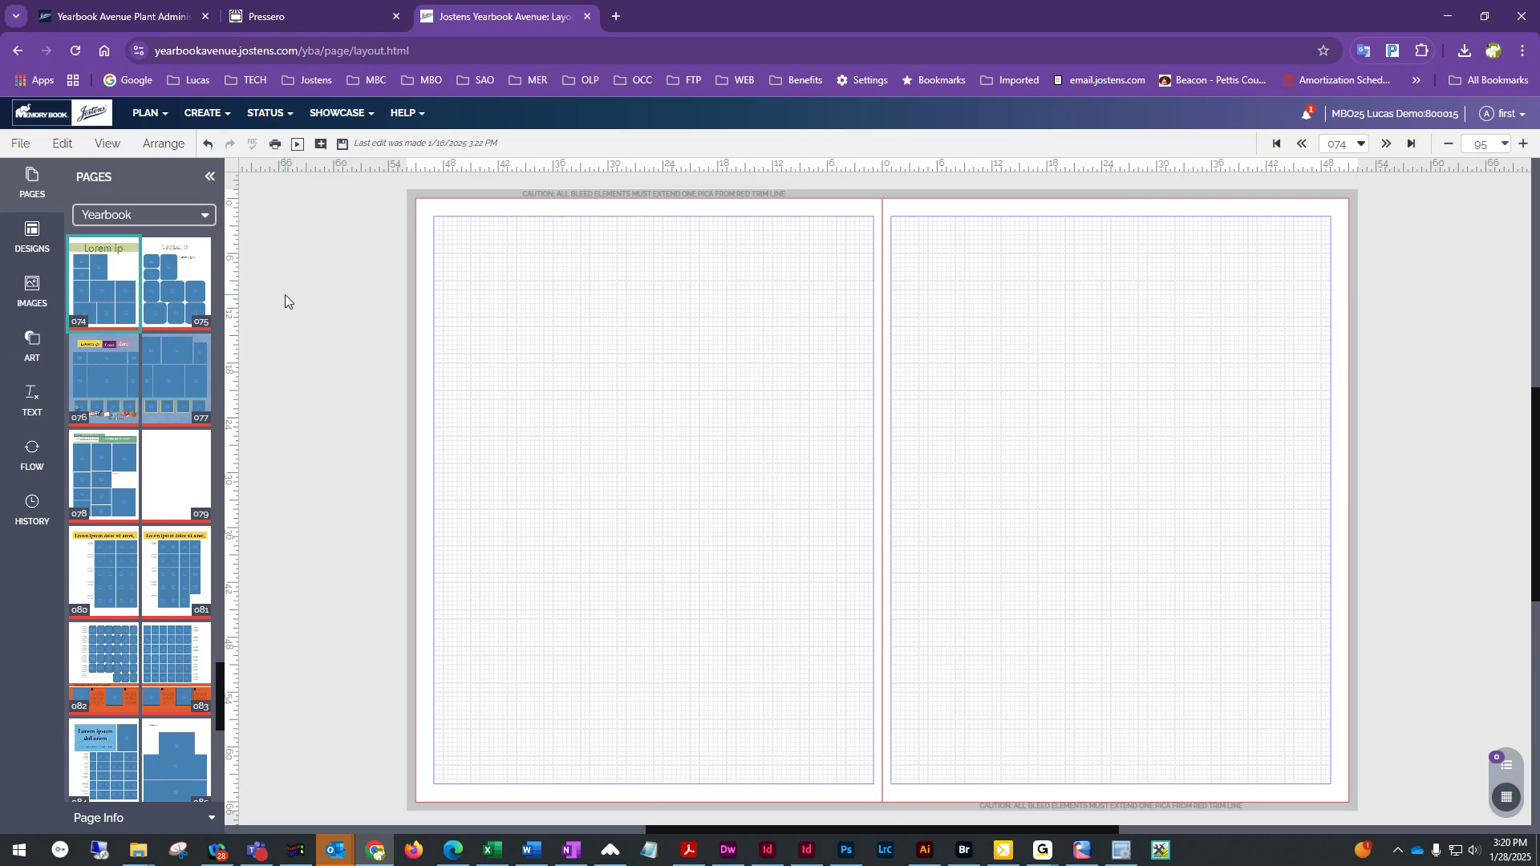
# Filter the design templates to the Portrait category's 5 x 6 pica photos
pyautogui.click(32, 237)
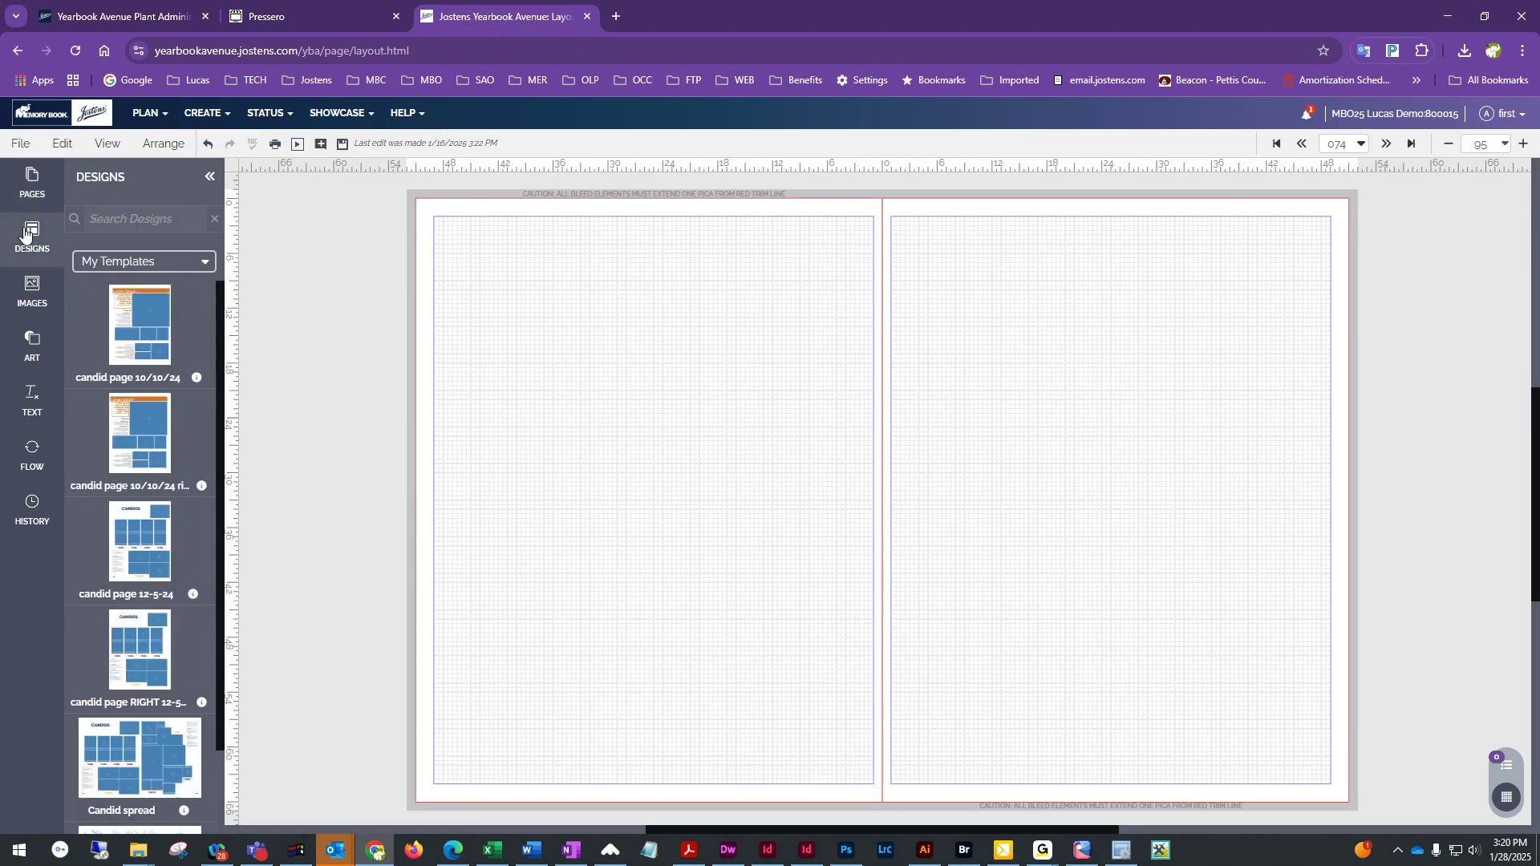
pyautogui.click(193, 262)
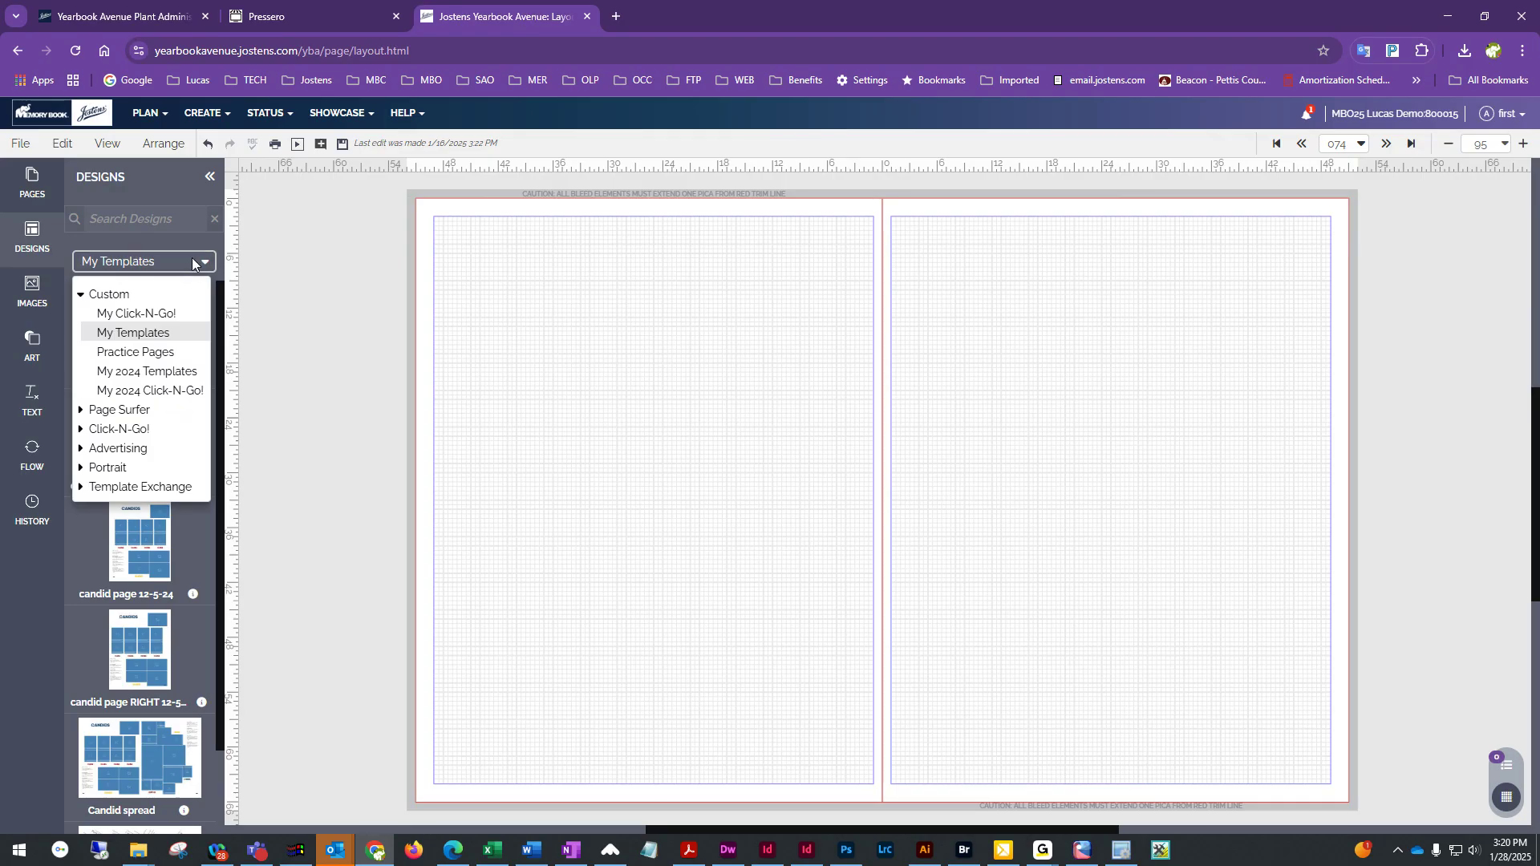
pyautogui.click(79, 472)
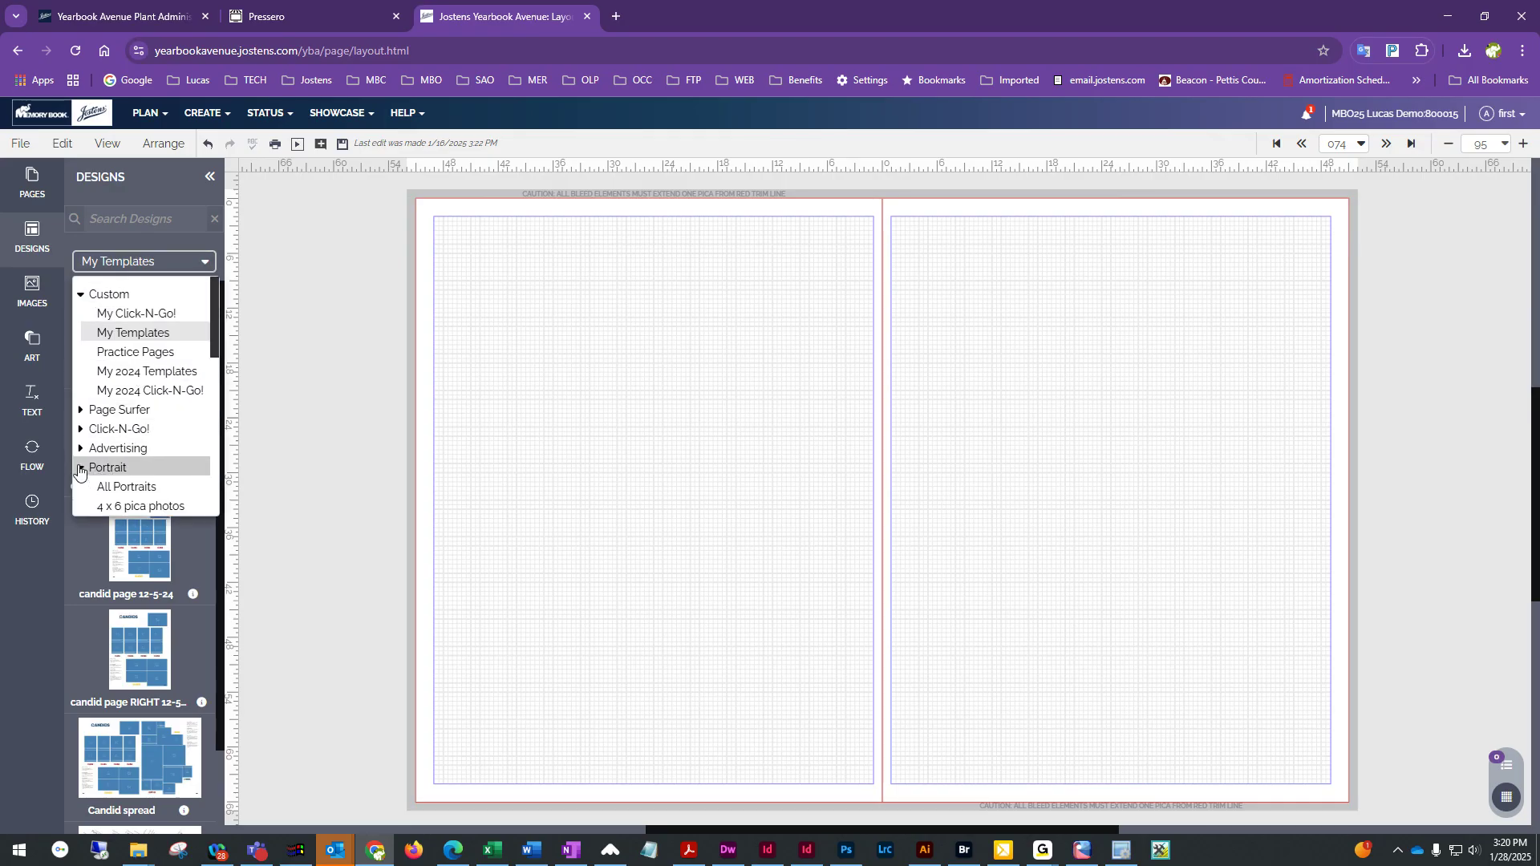
pyautogui.scroll(-3, 99, 470)
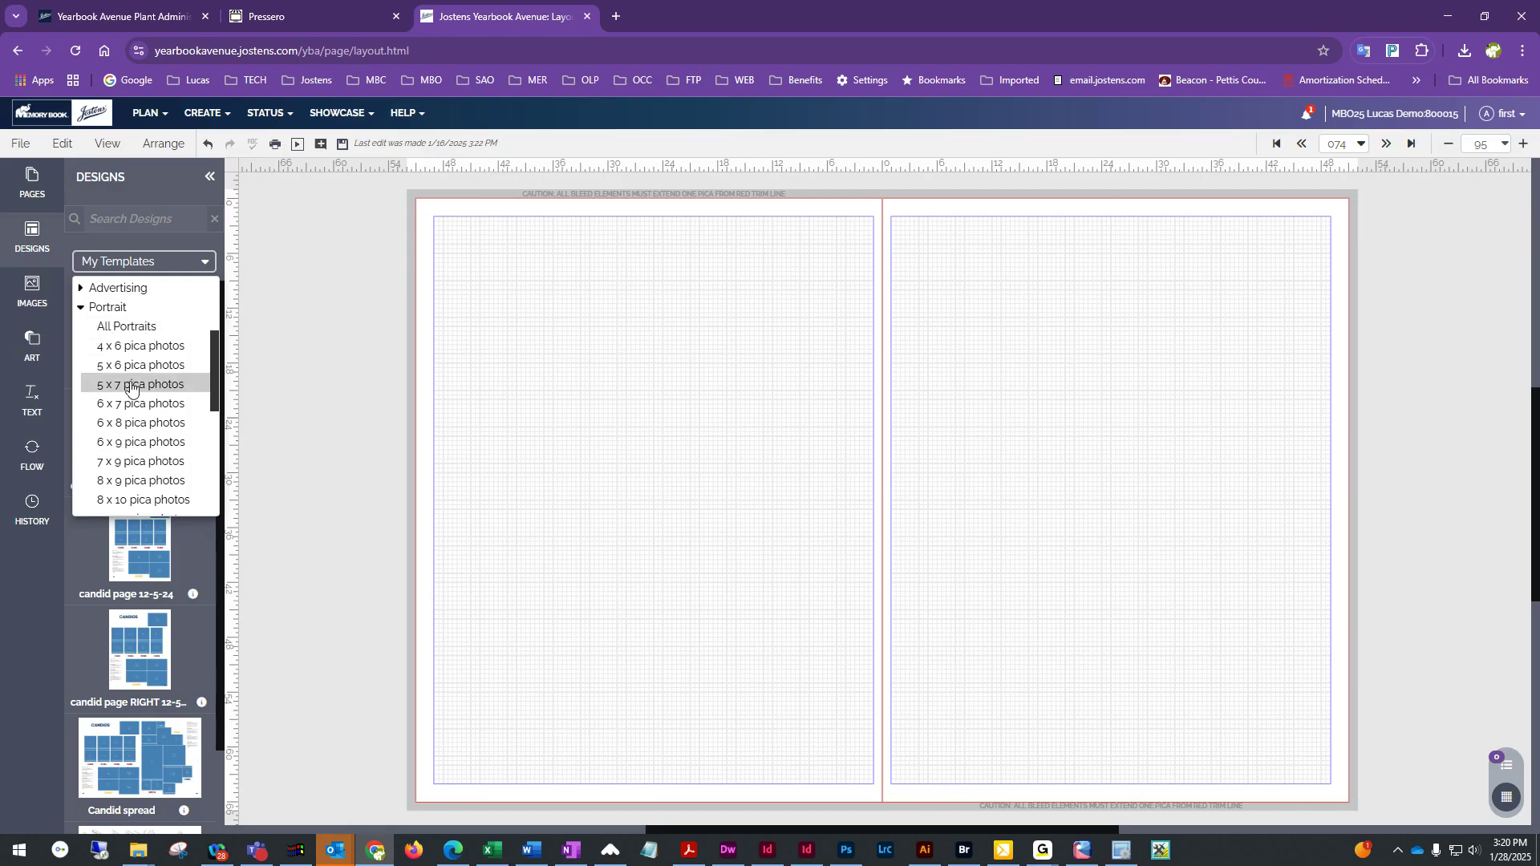
pyautogui.scroll(-4, 120, 425)
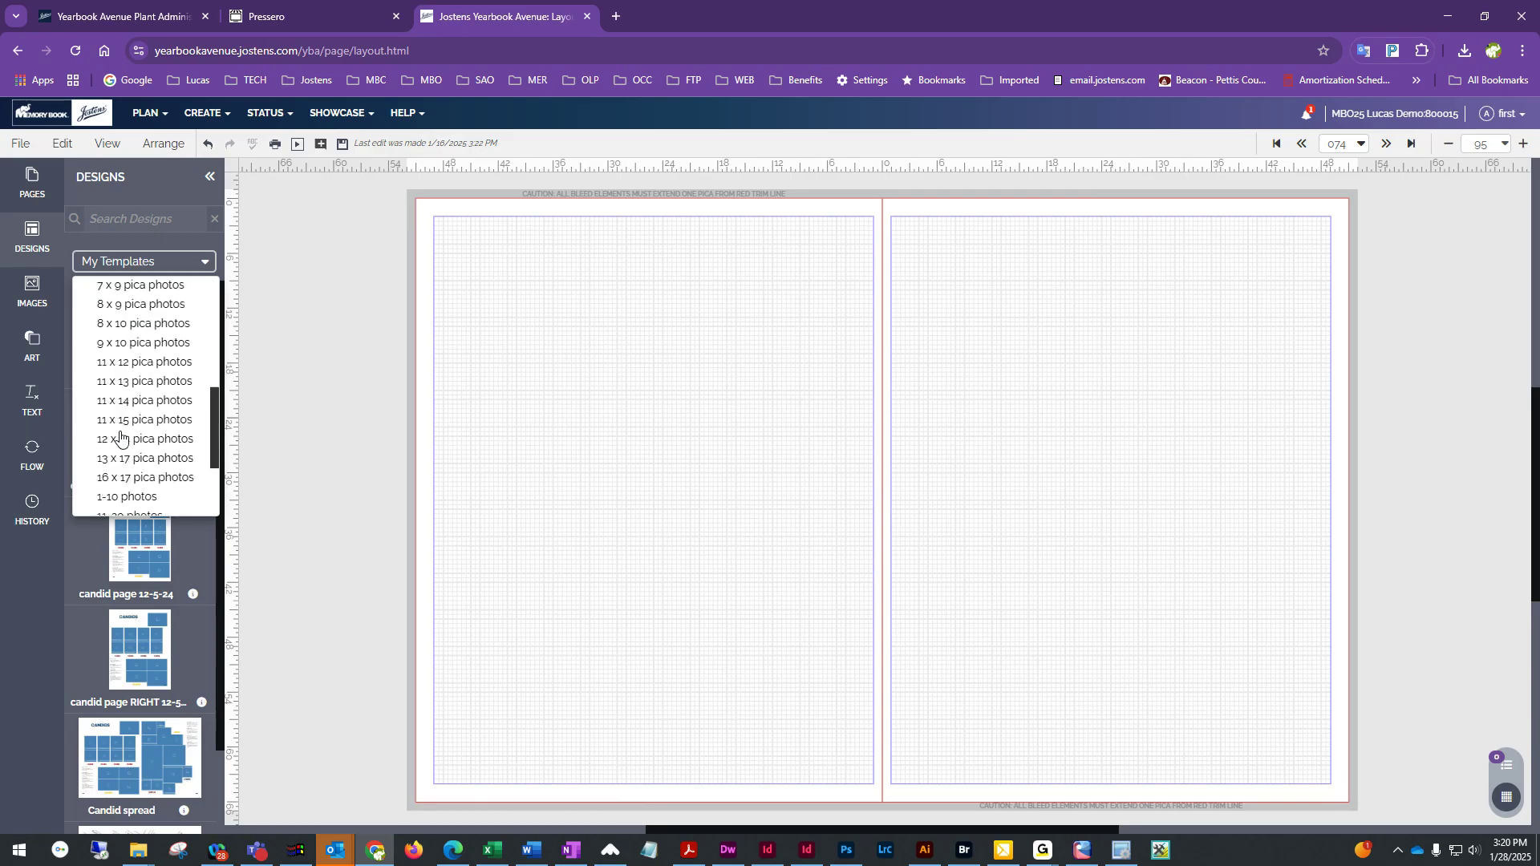
pyautogui.scroll(5, 119, 433)
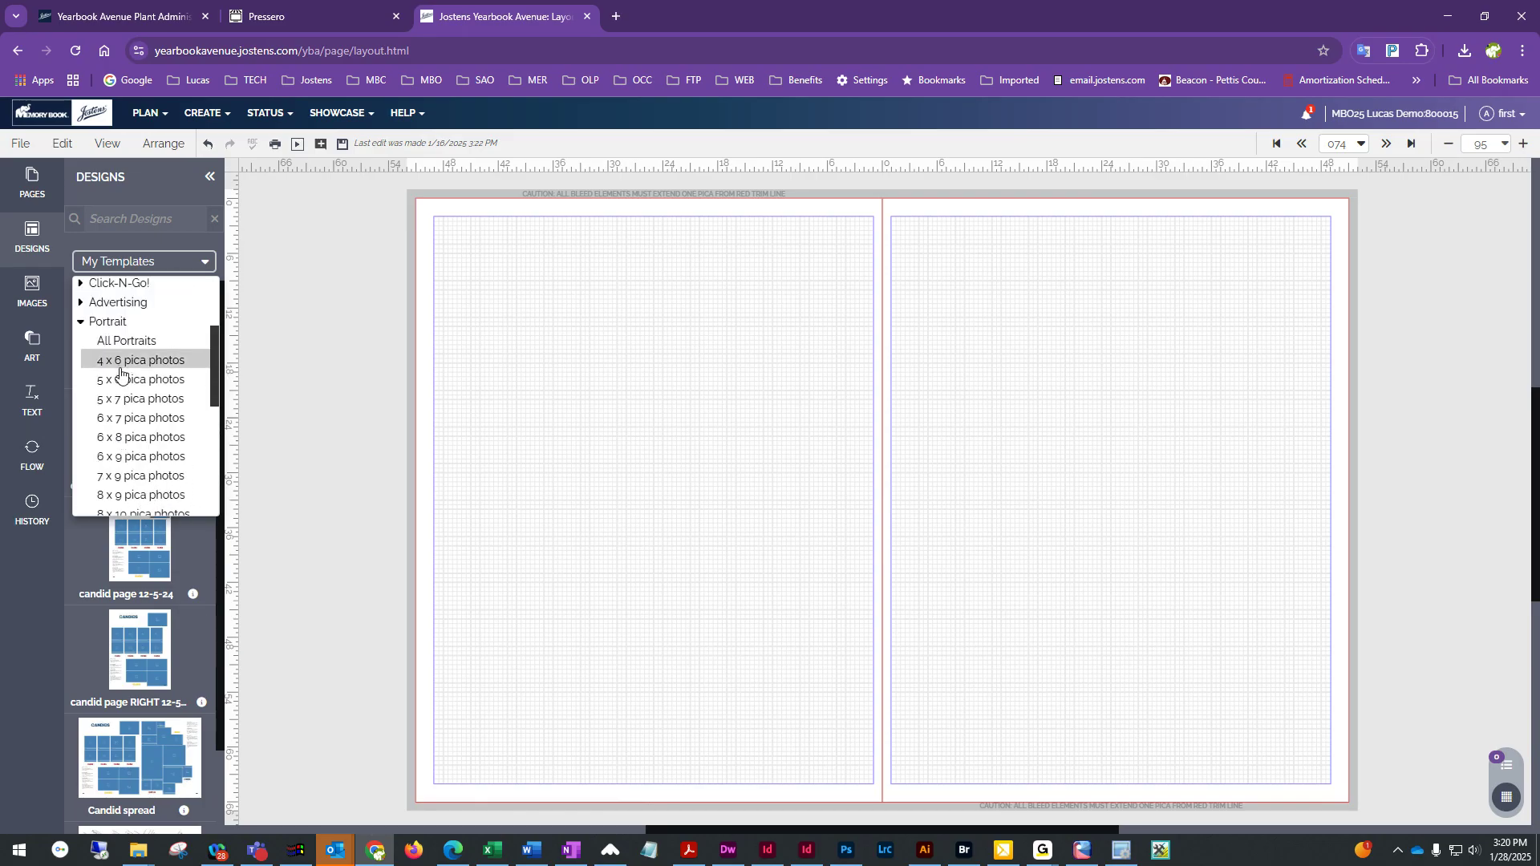
pyautogui.scroll(-5, 114, 479)
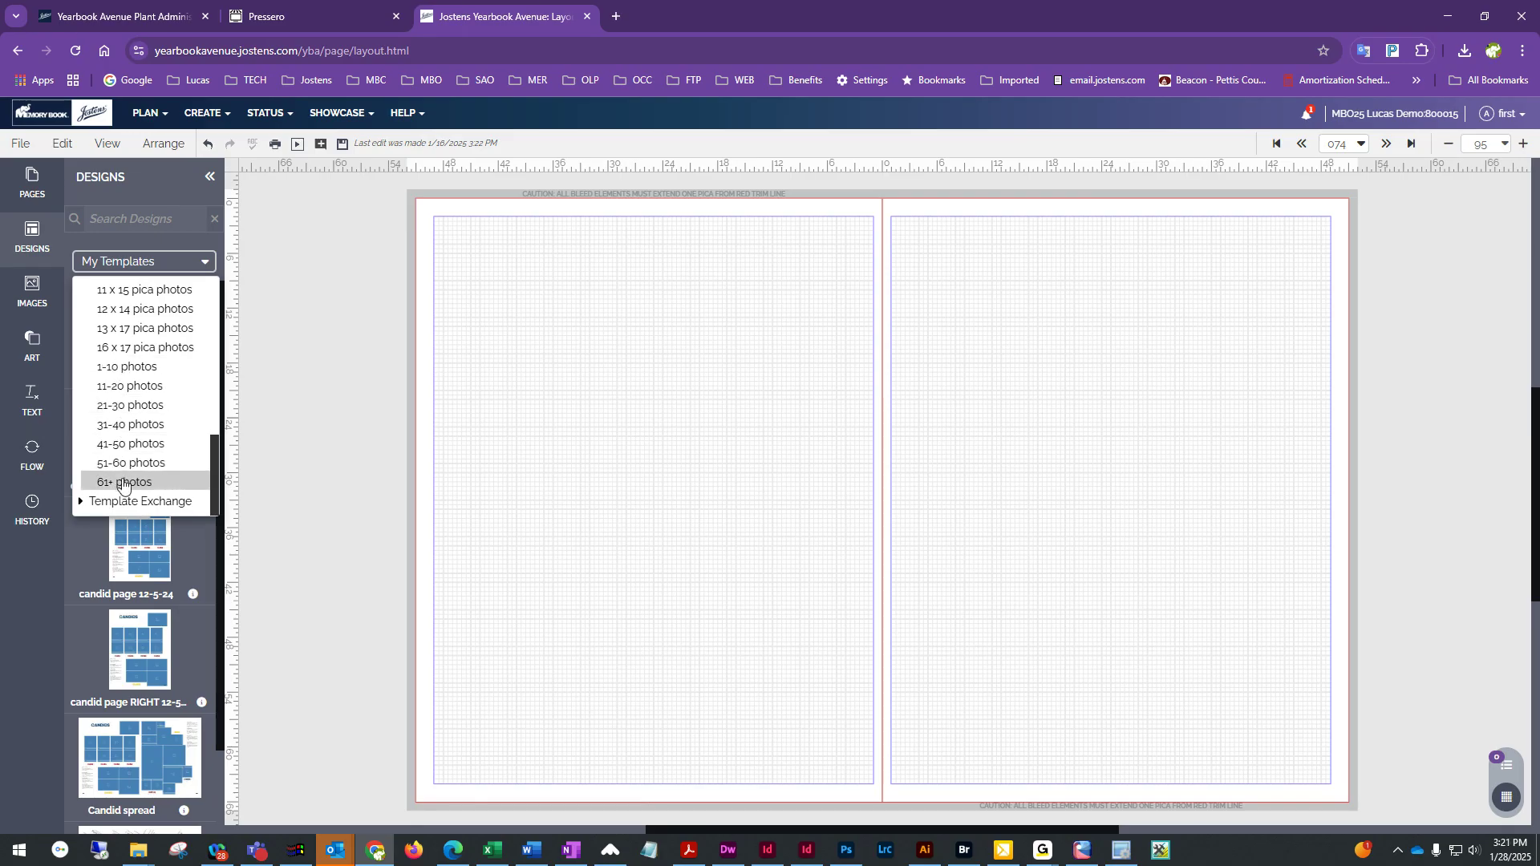
pyautogui.scroll(5, 122, 481)
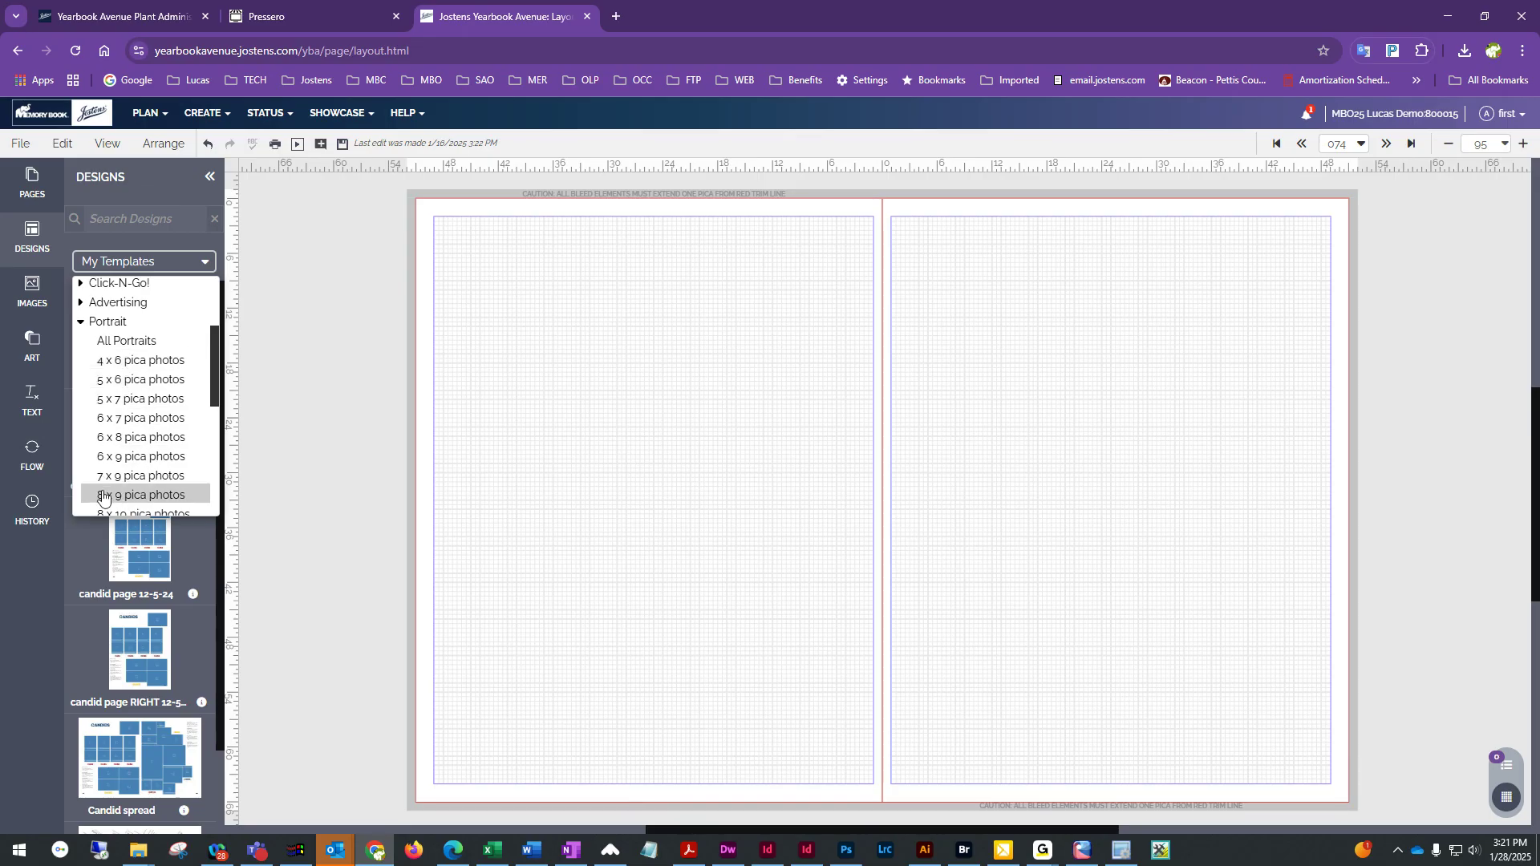
pyautogui.click(113, 381)
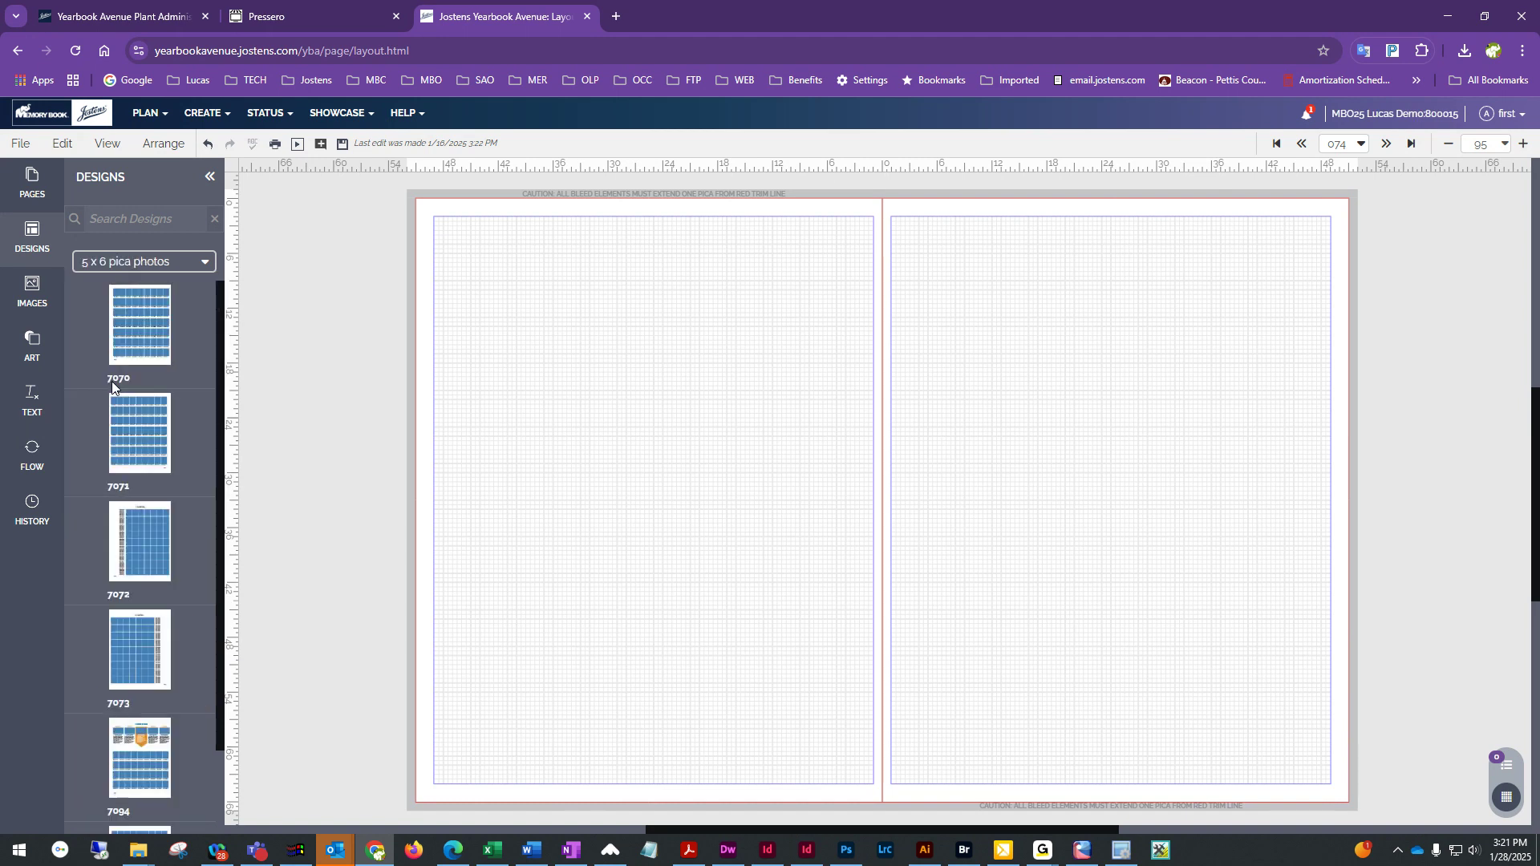
pyautogui.scroll(-3, 181, 551)
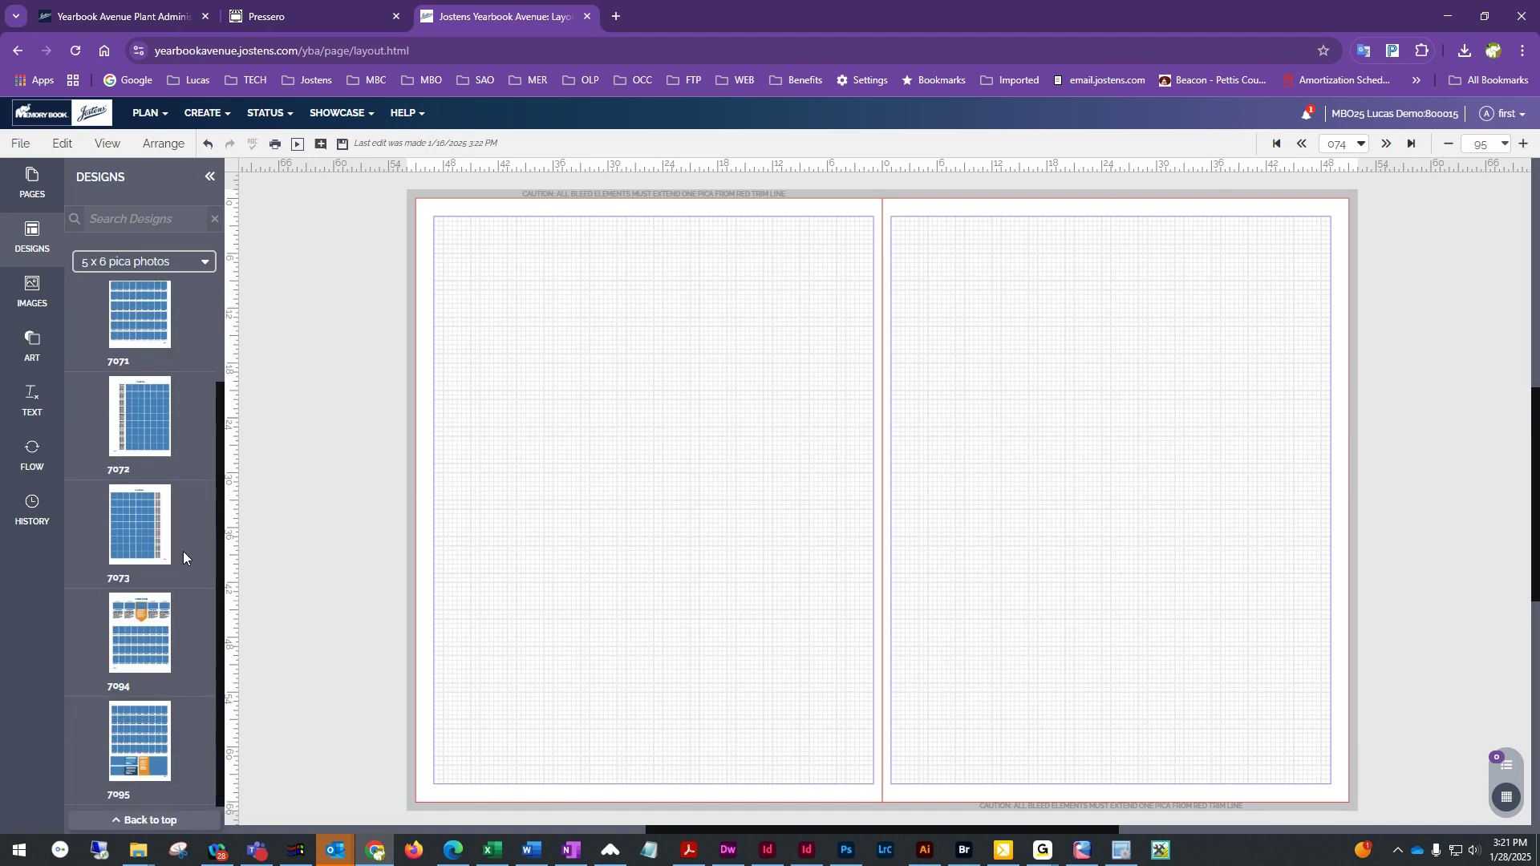
# Apply template 7094 to the left page and 7095 to the right page, retaining existing content
pyautogui.moveTo(136, 646); pyautogui.dragTo(631, 508)
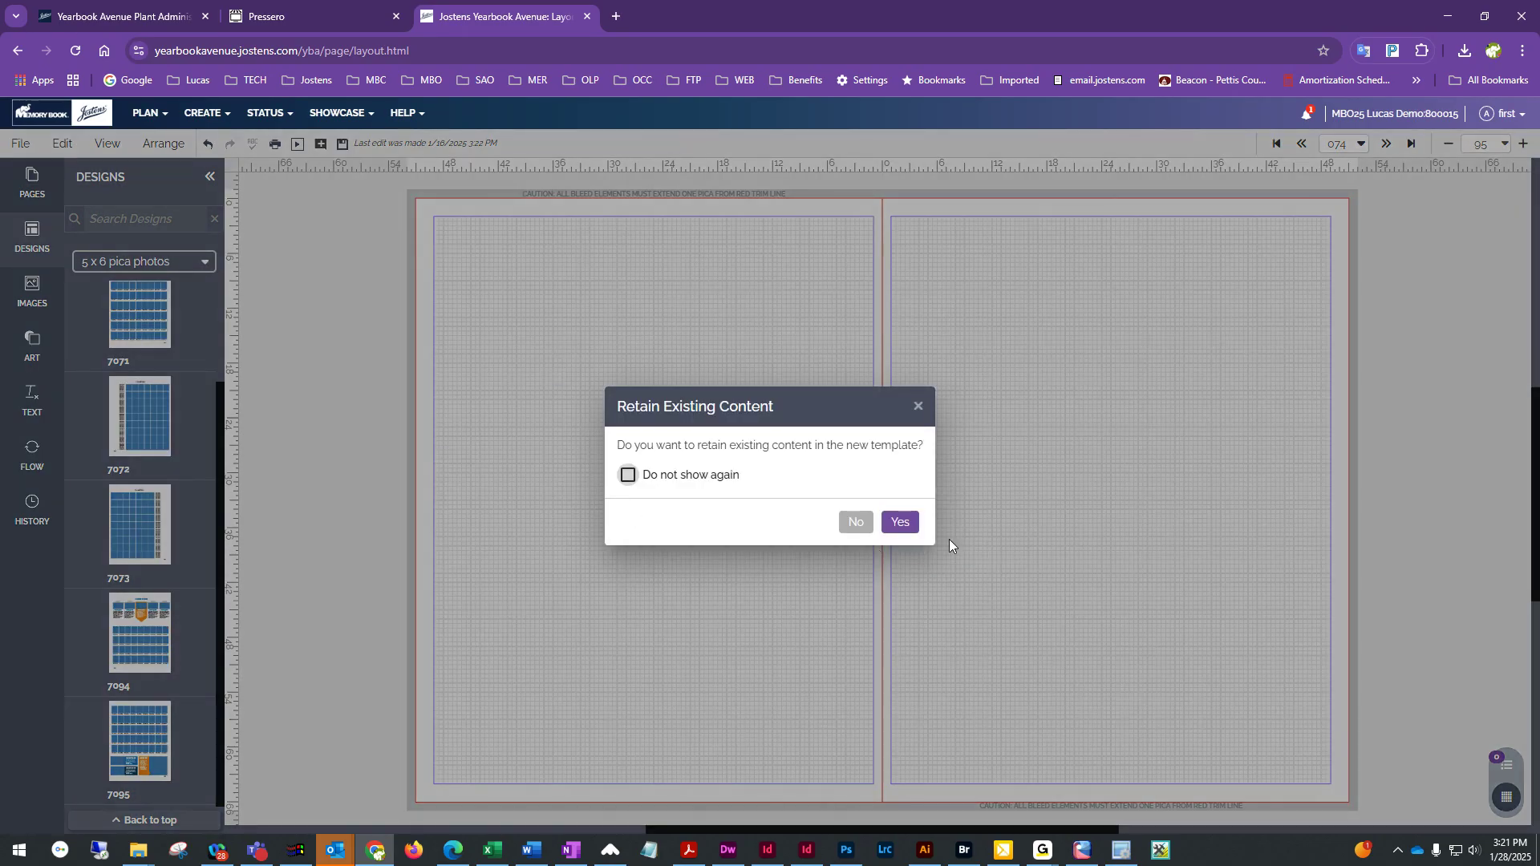
pyautogui.click(900, 521)
pyautogui.moveTo(113, 738); pyautogui.dragTo(1124, 455)
pyautogui.click(900, 522)
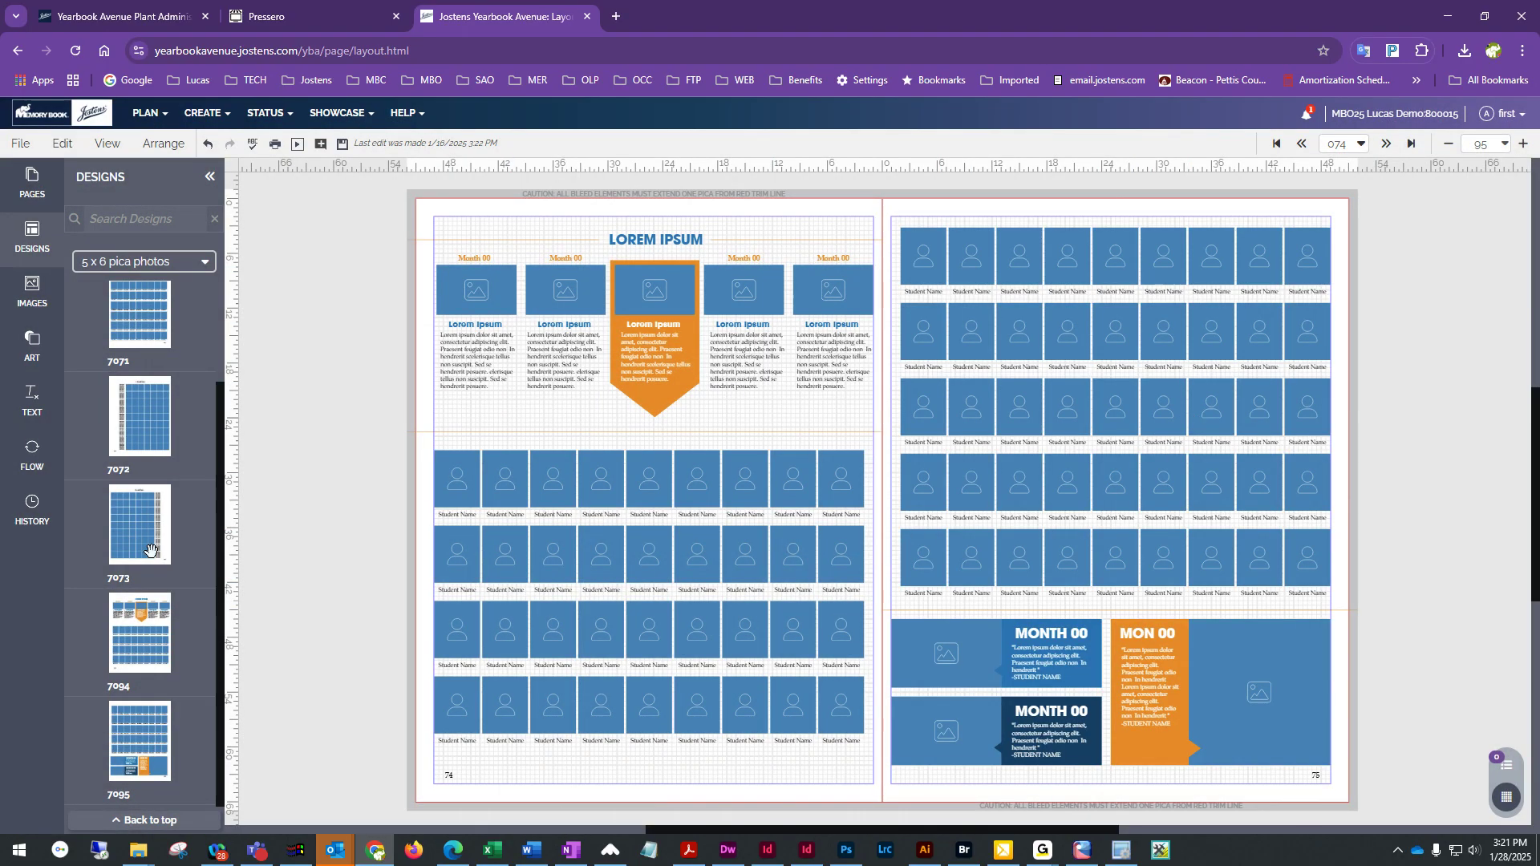
# Apply template 7072 to the left page and 7073 to the right page, retaining existing content
pyautogui.moveTo(139, 418); pyautogui.dragTo(579, 383)
pyautogui.click(898, 520)
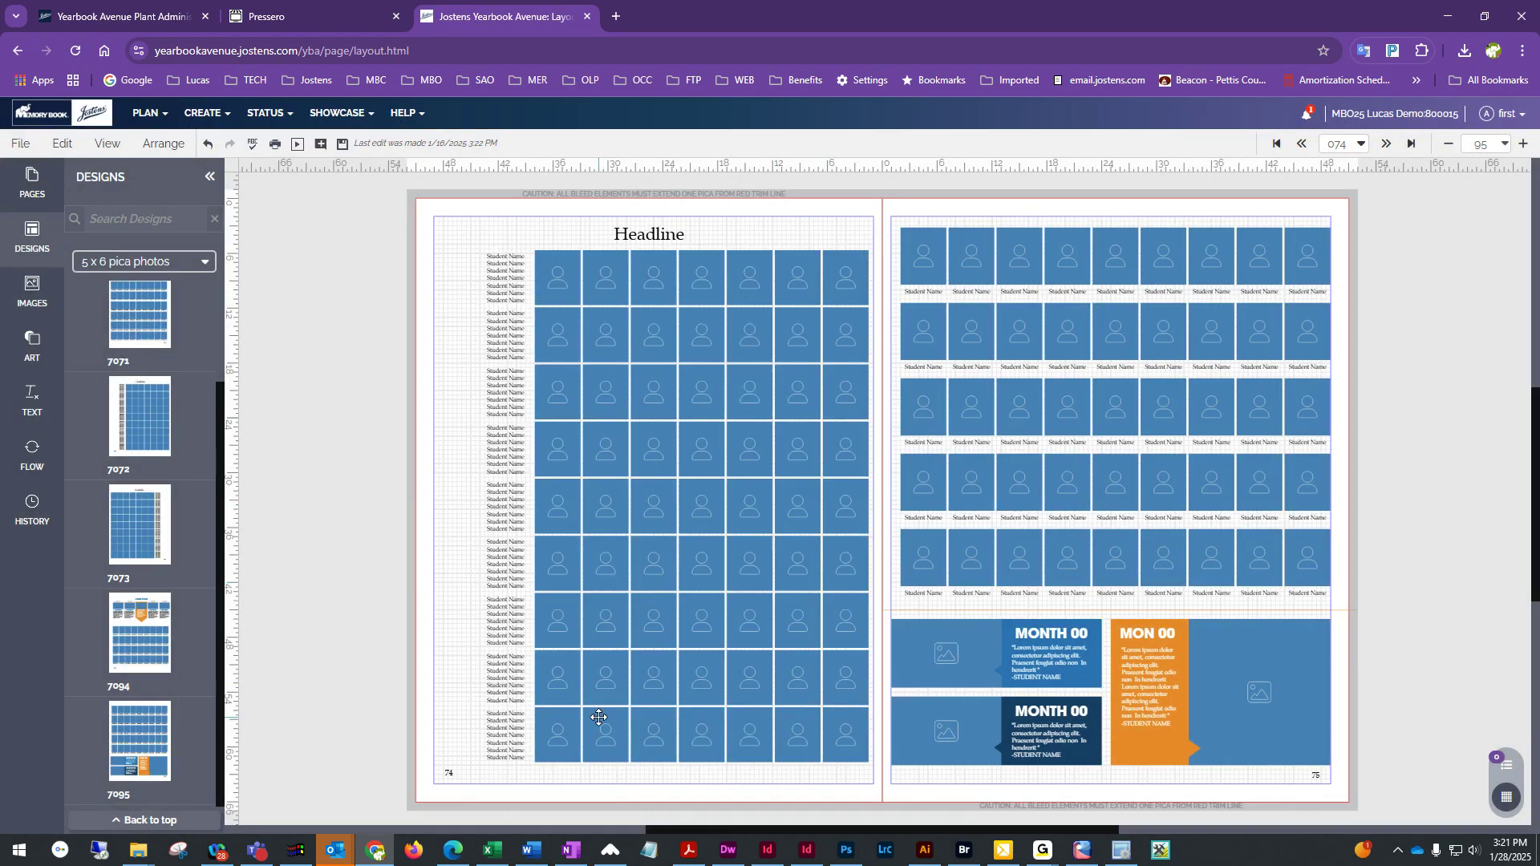
pyautogui.moveTo(156, 529); pyautogui.dragTo(1139, 421)
pyautogui.click(901, 522)
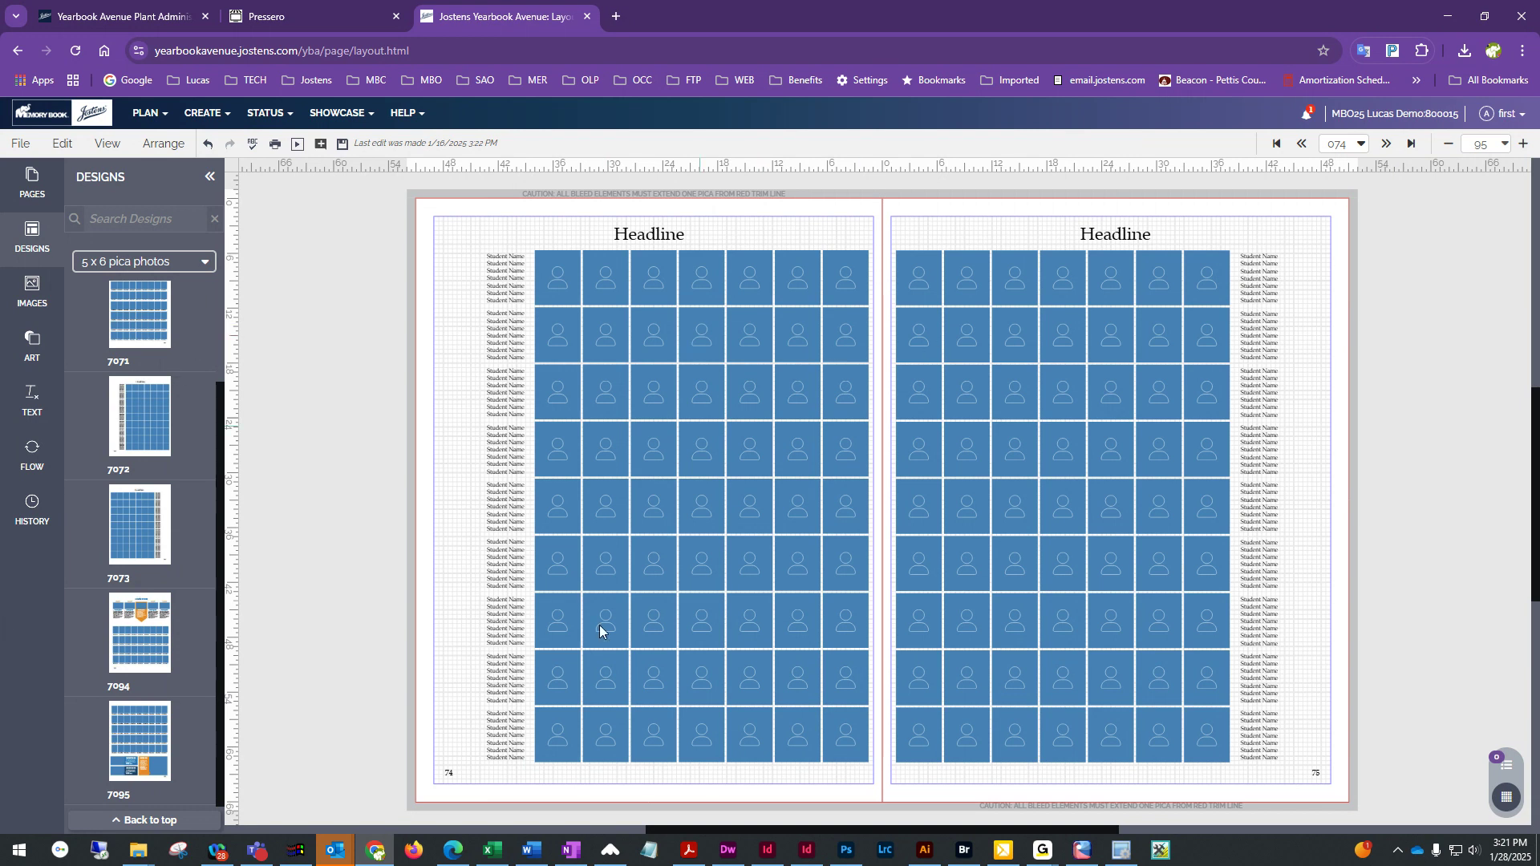
# Switch the design templates to the Portrait 8 x 10 pica photos category
pyautogui.click(176, 263)
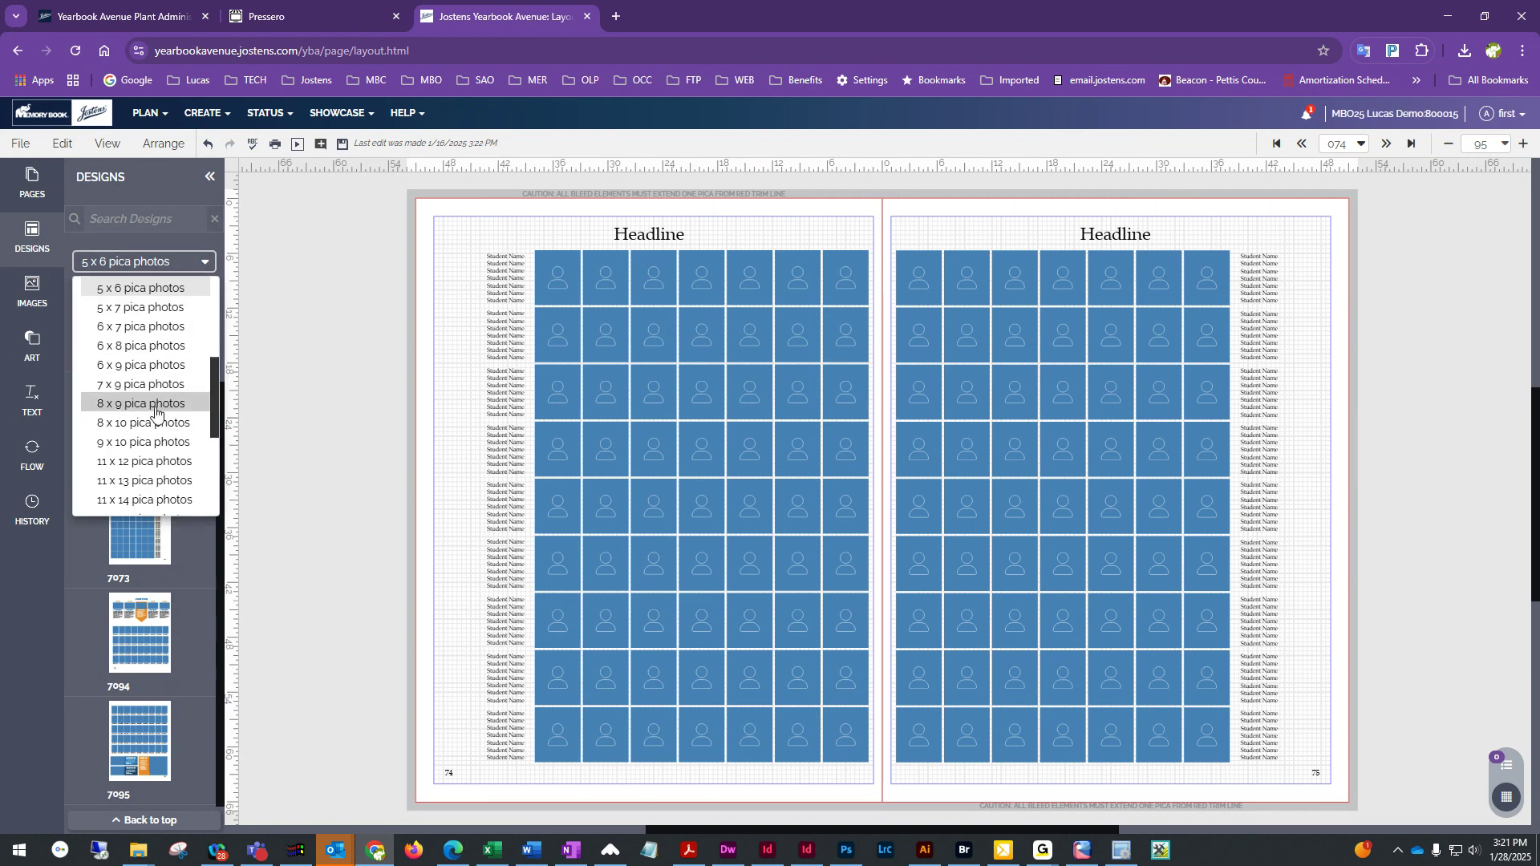
pyautogui.scroll(-1, 160, 426)
pyautogui.click(143, 342)
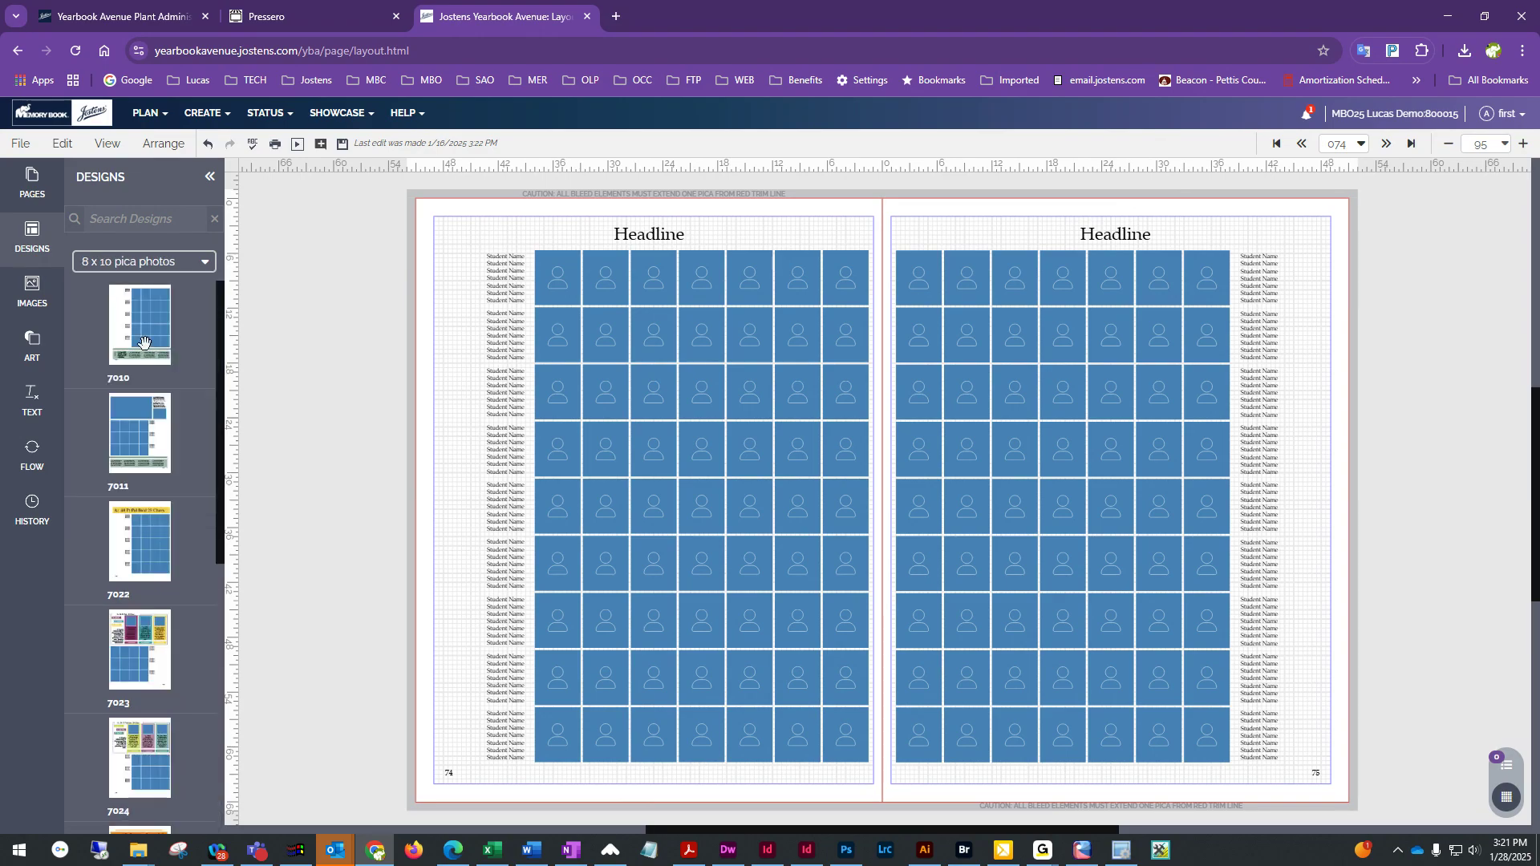
# Apply template 7022 to both the left and right pages, retaining existing content each time
pyautogui.moveTo(144, 533); pyautogui.dragTo(531, 437)
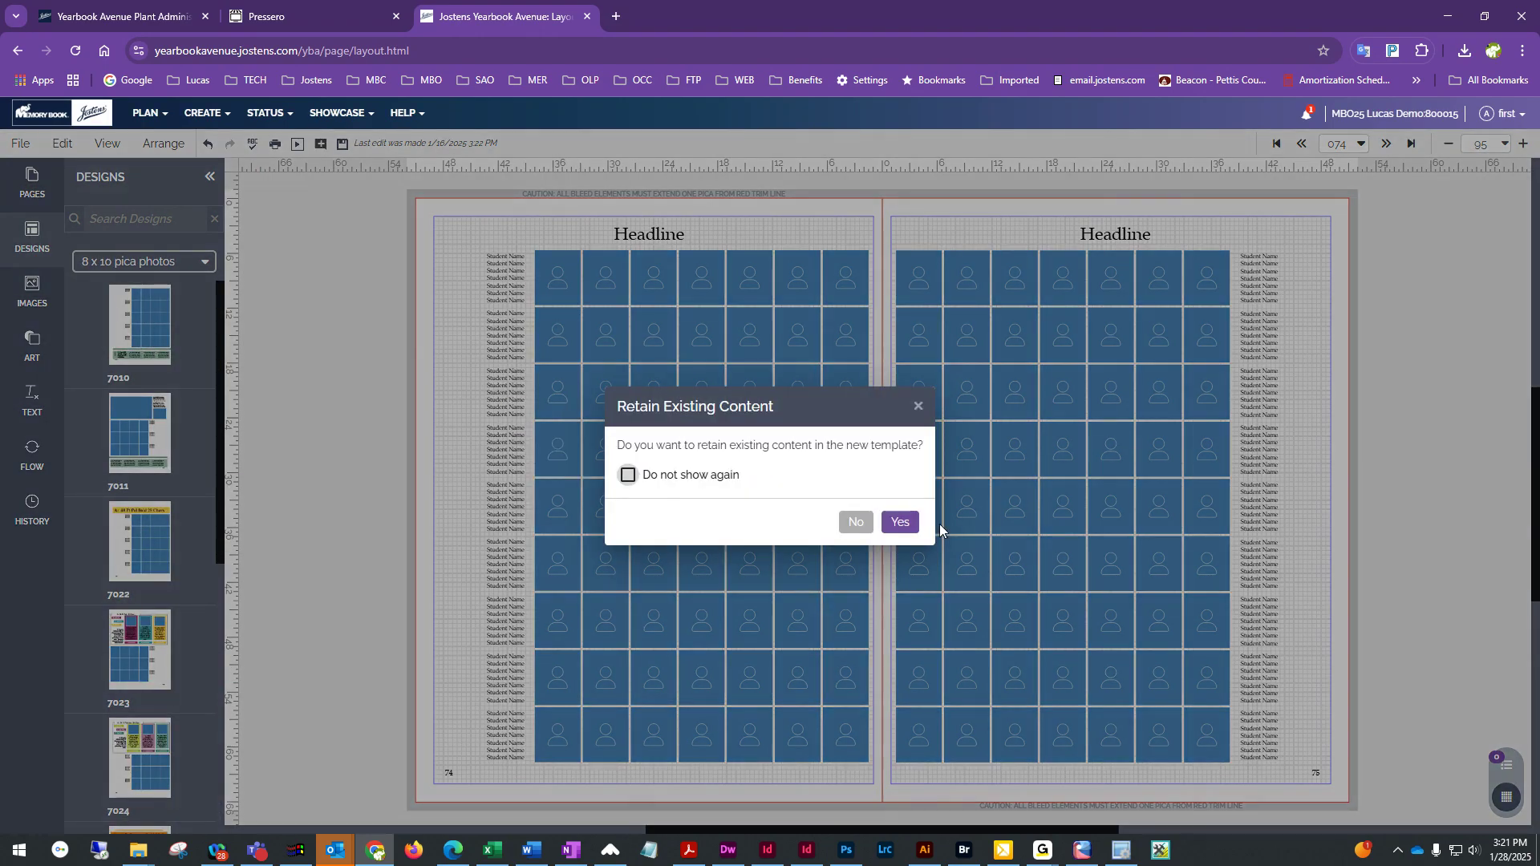
pyautogui.click(899, 522)
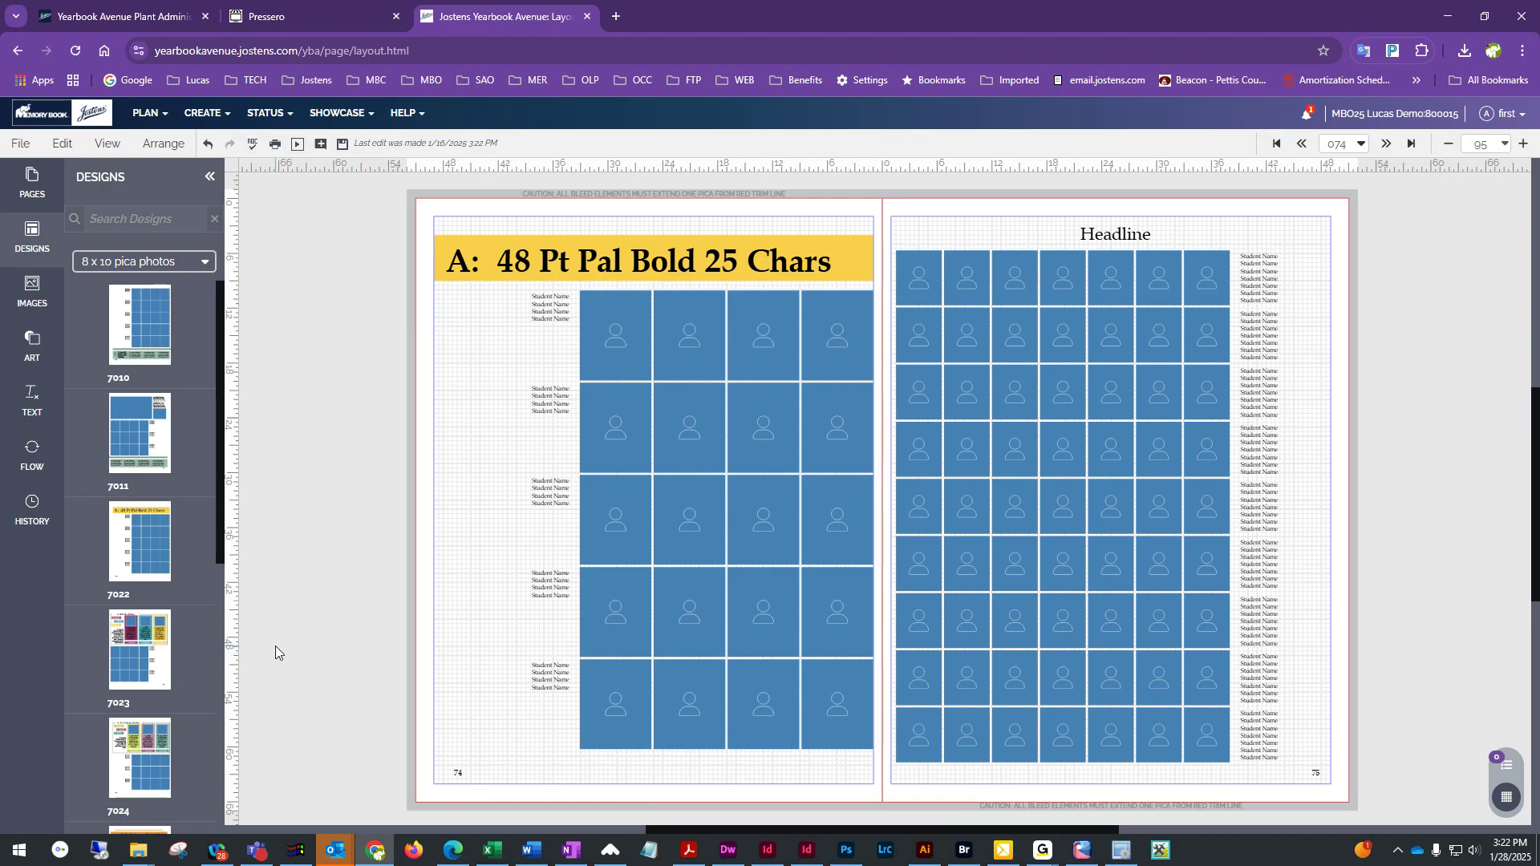
pyautogui.moveTo(133, 552); pyautogui.dragTo(1075, 474)
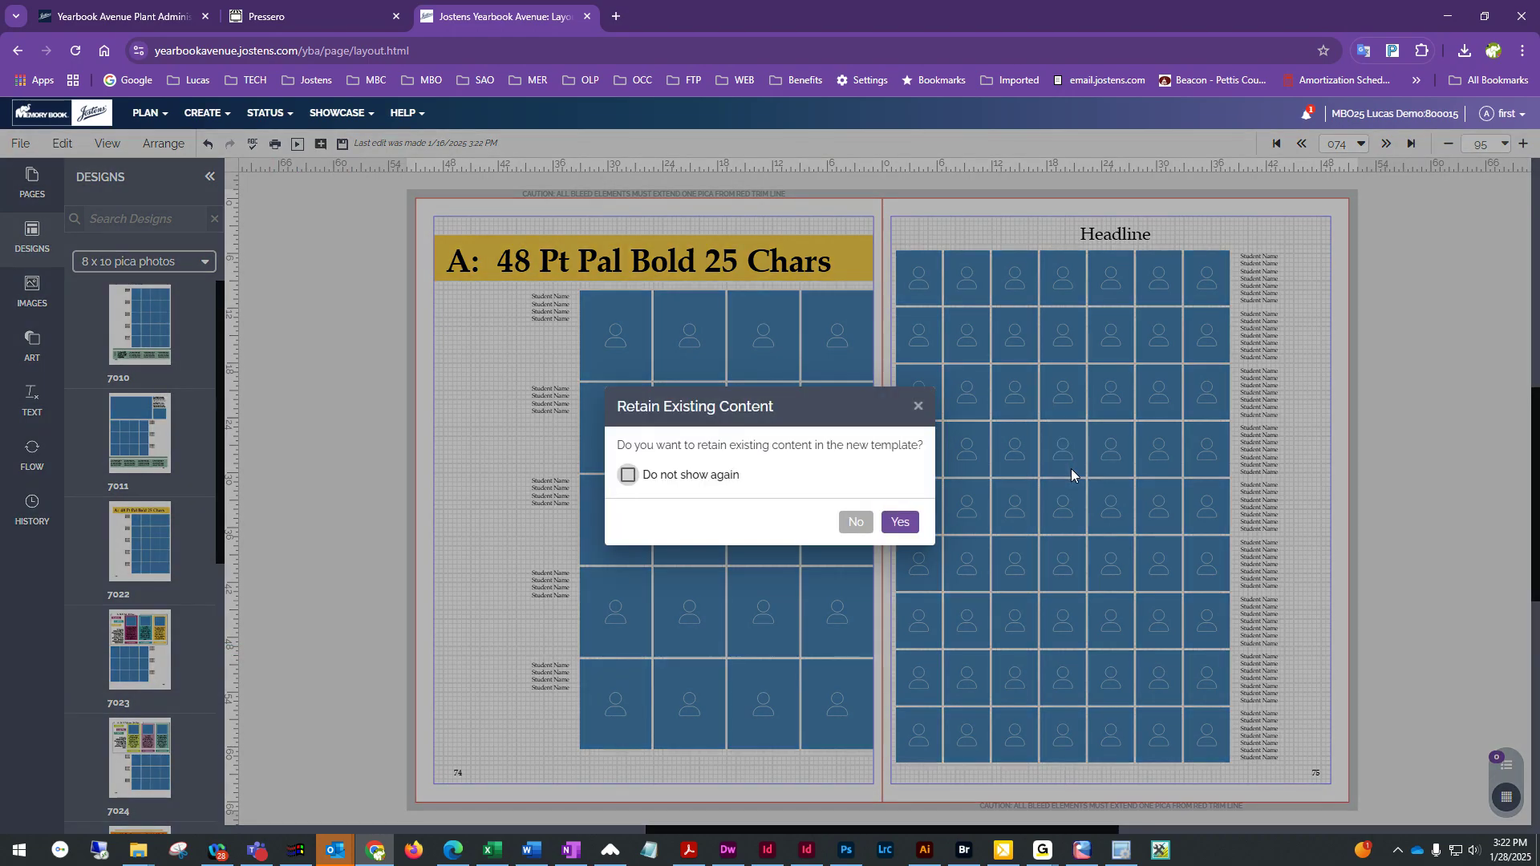
pyautogui.click(909, 526)
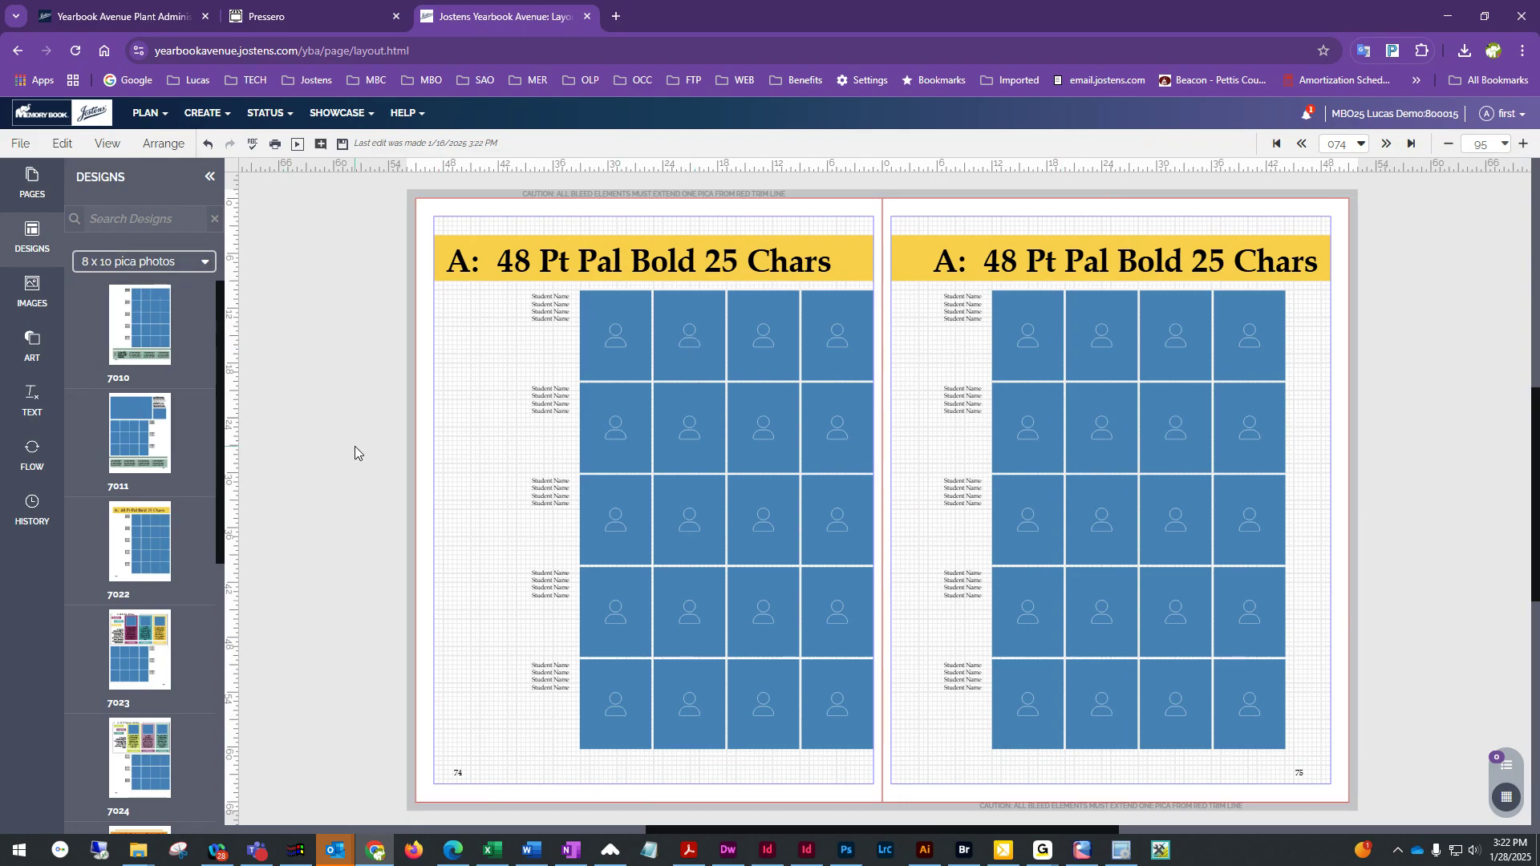
# Switch the design templates to the 41-50 photos category
pyautogui.click(163, 268)
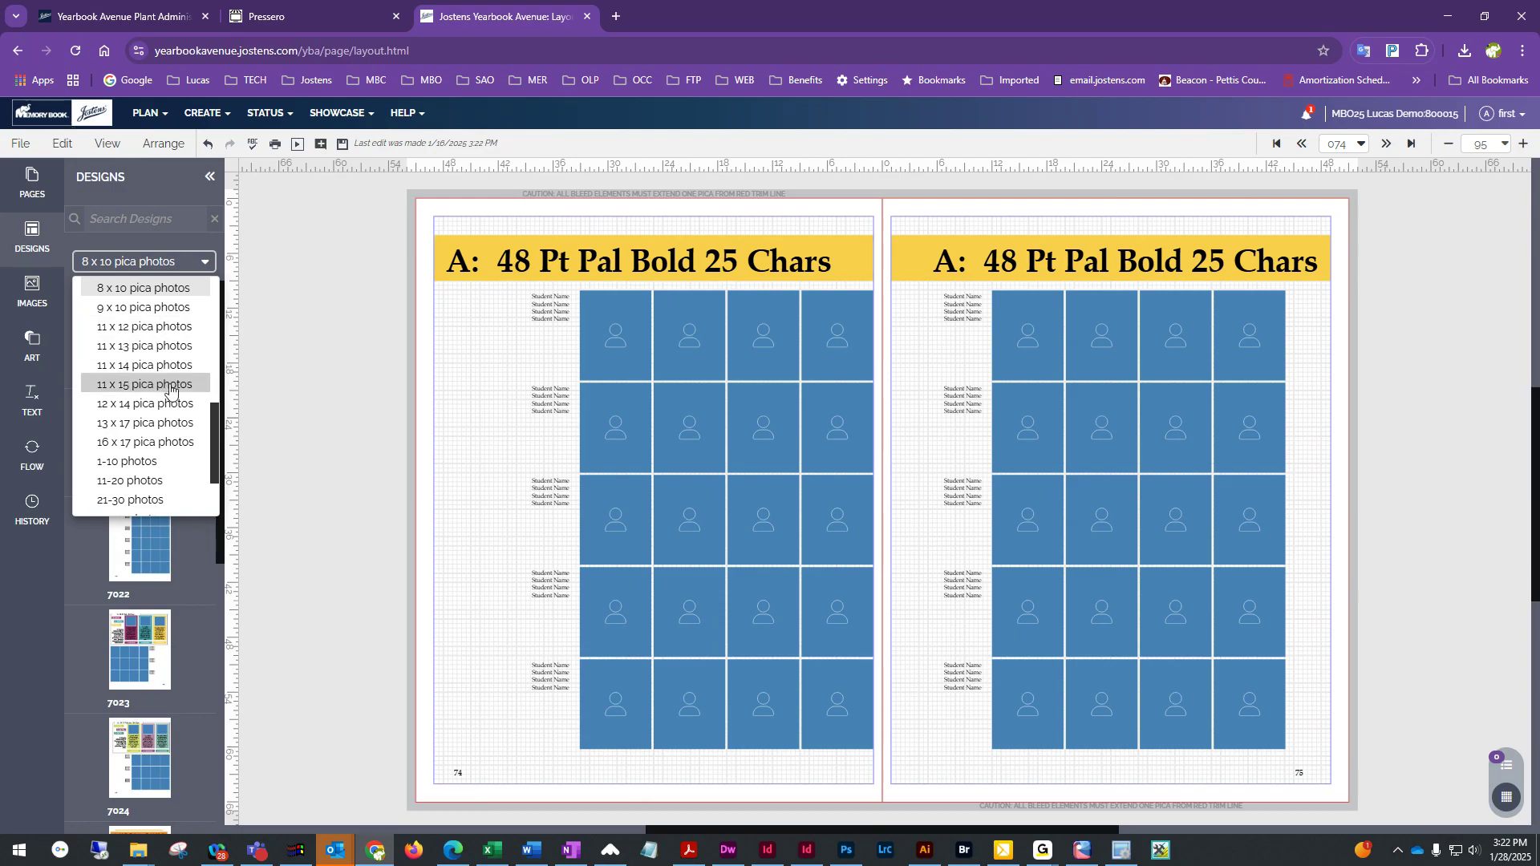
pyautogui.scroll(-1, 164, 385)
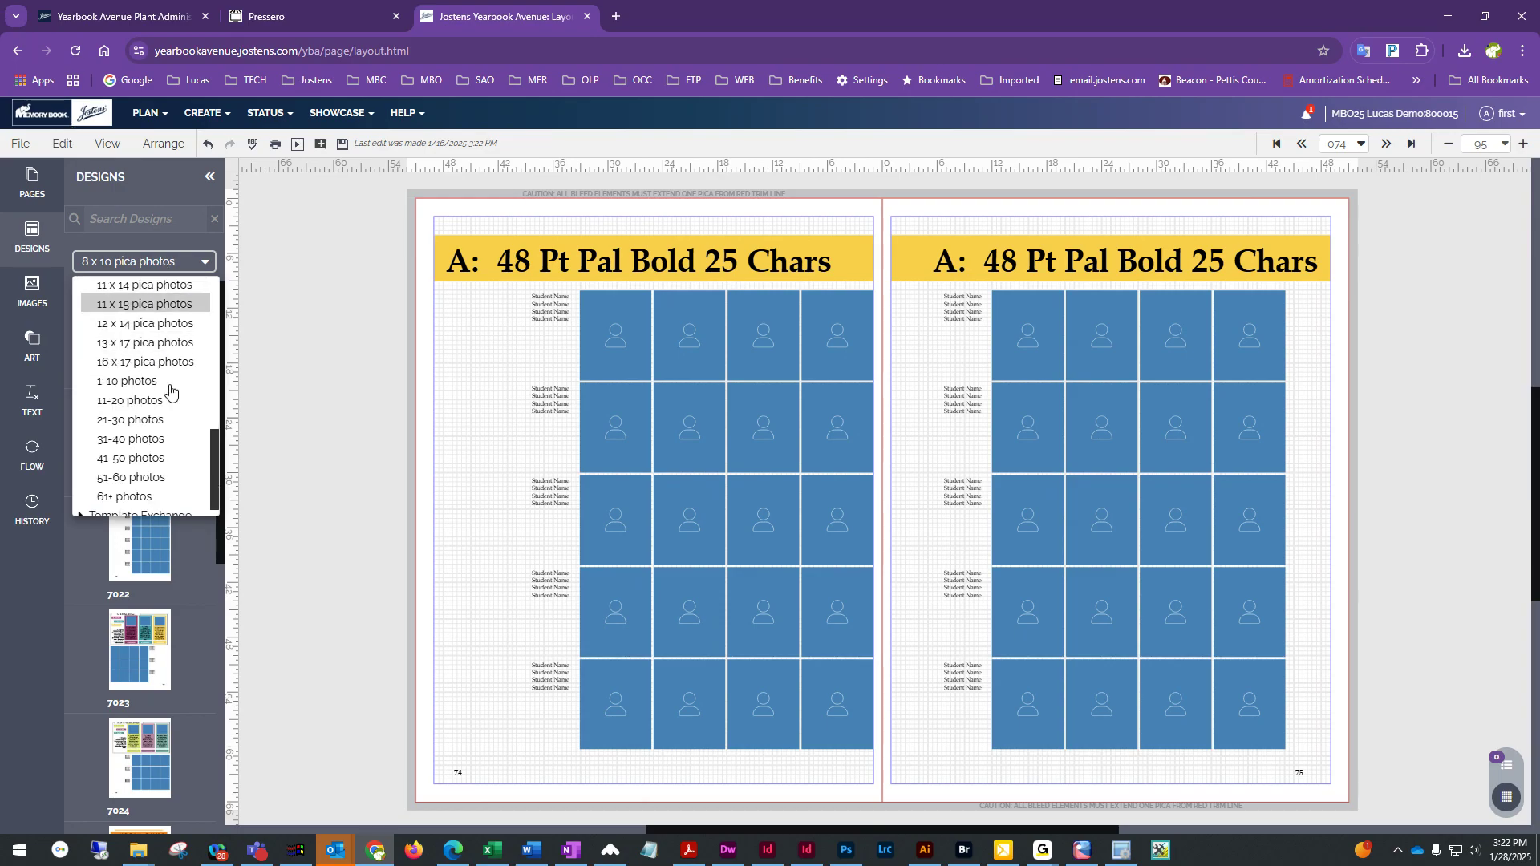
pyautogui.click(130, 460)
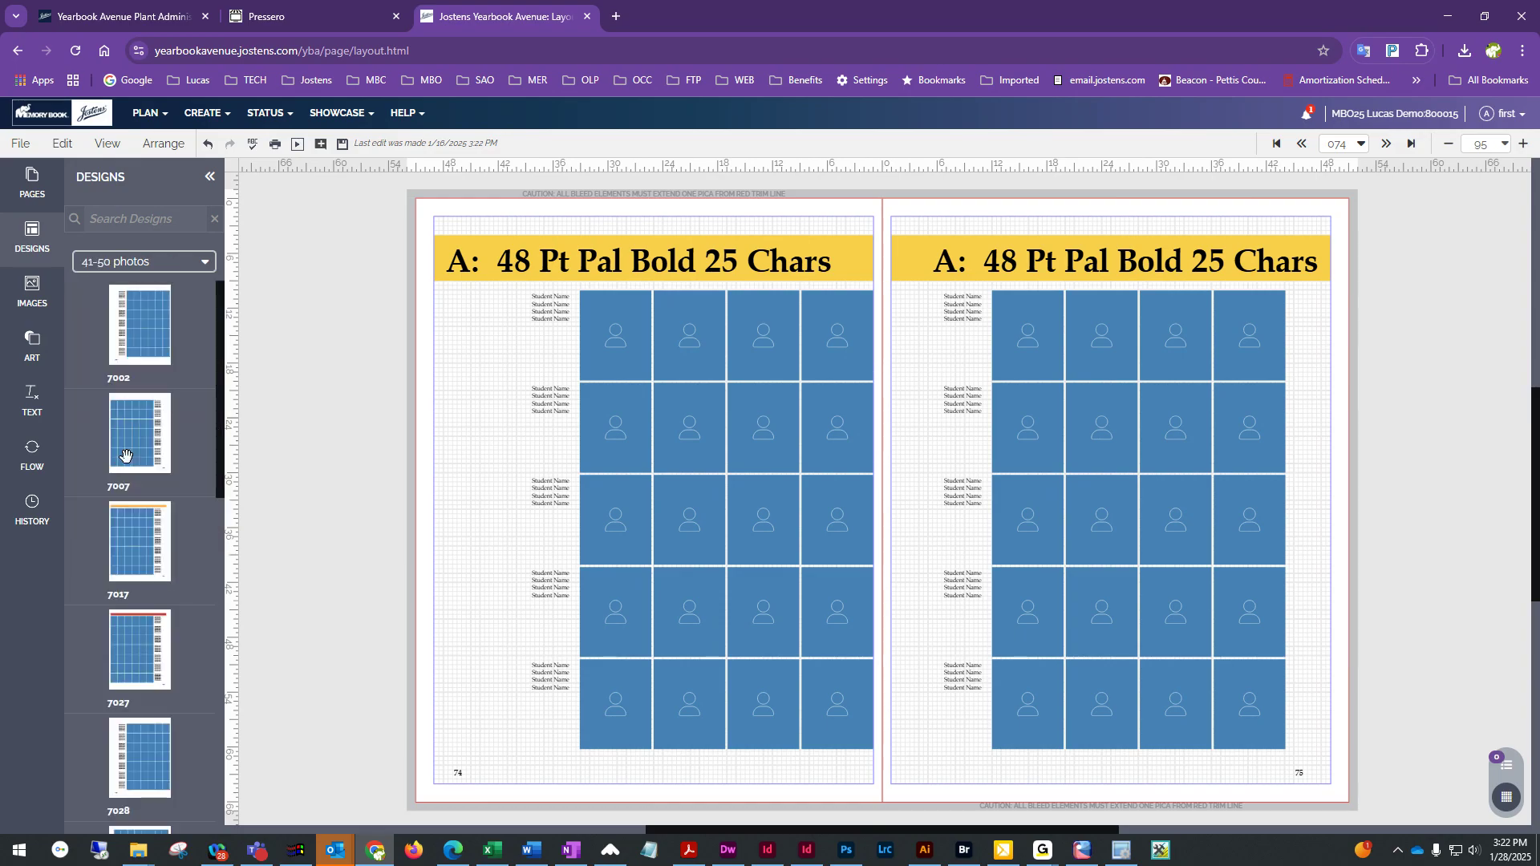
# Apply template 7112 to the left page and 7113 to the right page, retaining existing content
pyautogui.scroll(-10, 188, 638)
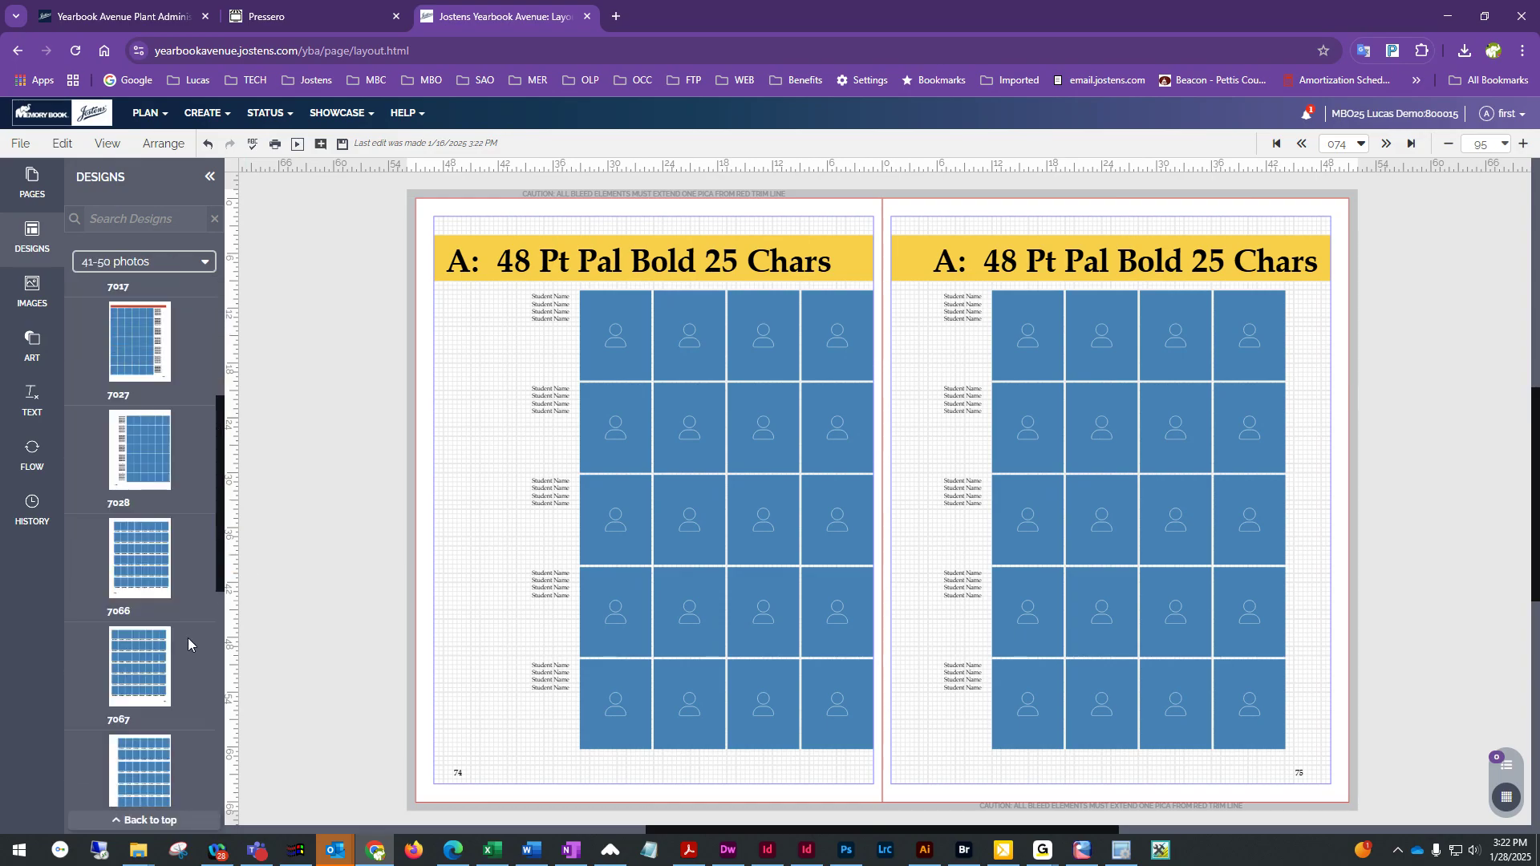
pyautogui.scroll(-4, 142, 513)
pyautogui.moveTo(143, 590); pyautogui.dragTo(643, 483)
pyautogui.click(902, 530)
pyautogui.moveTo(138, 647); pyautogui.dragTo(1129, 406)
pyautogui.click(899, 525)
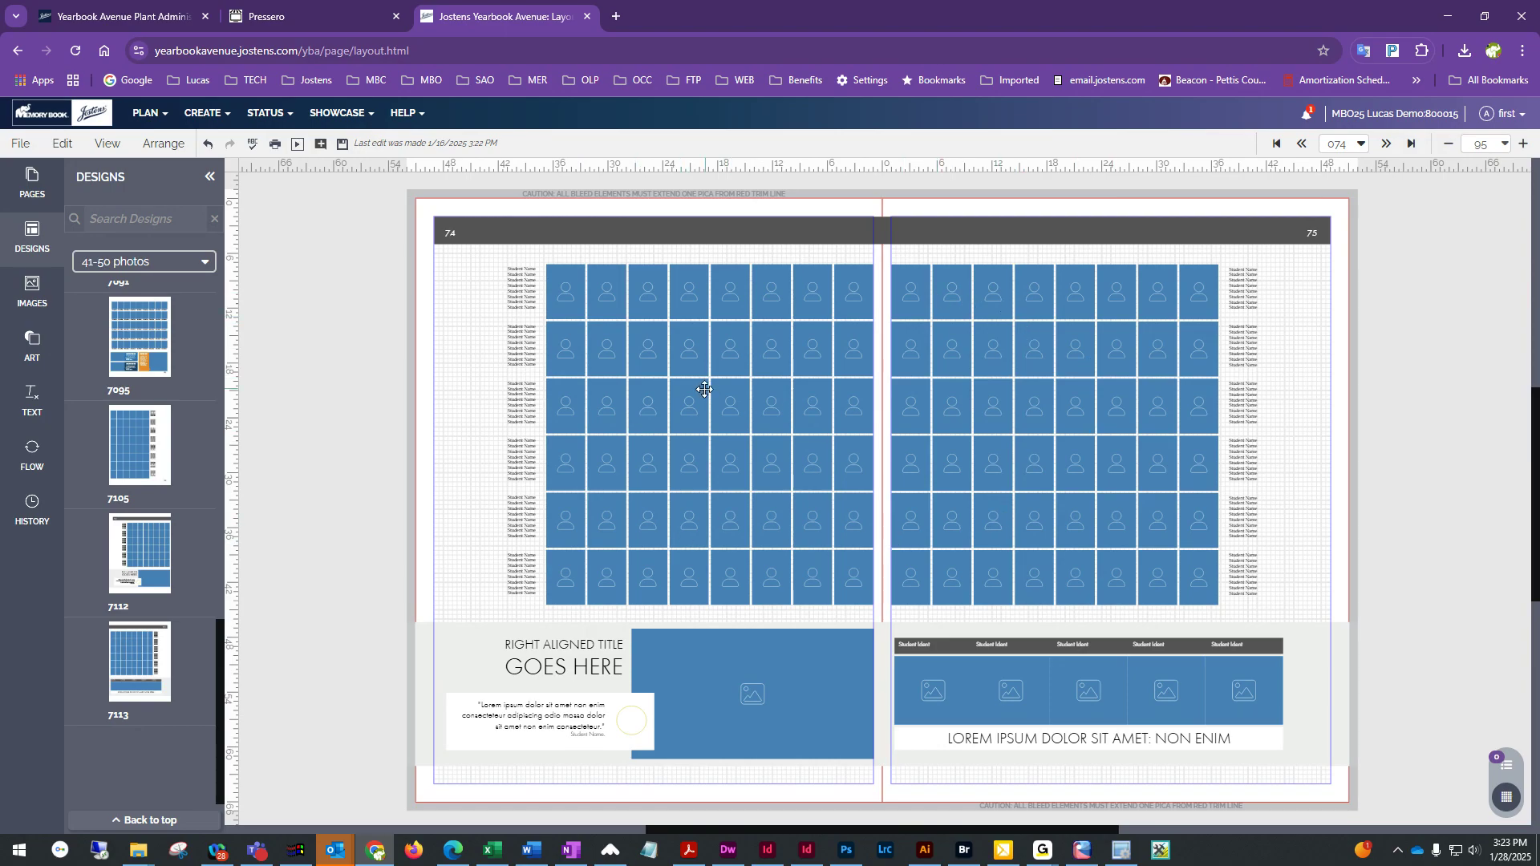
# Set the font of both pages' portrait name flows to AYT Egyptienne
pyautogui.click(652, 345)
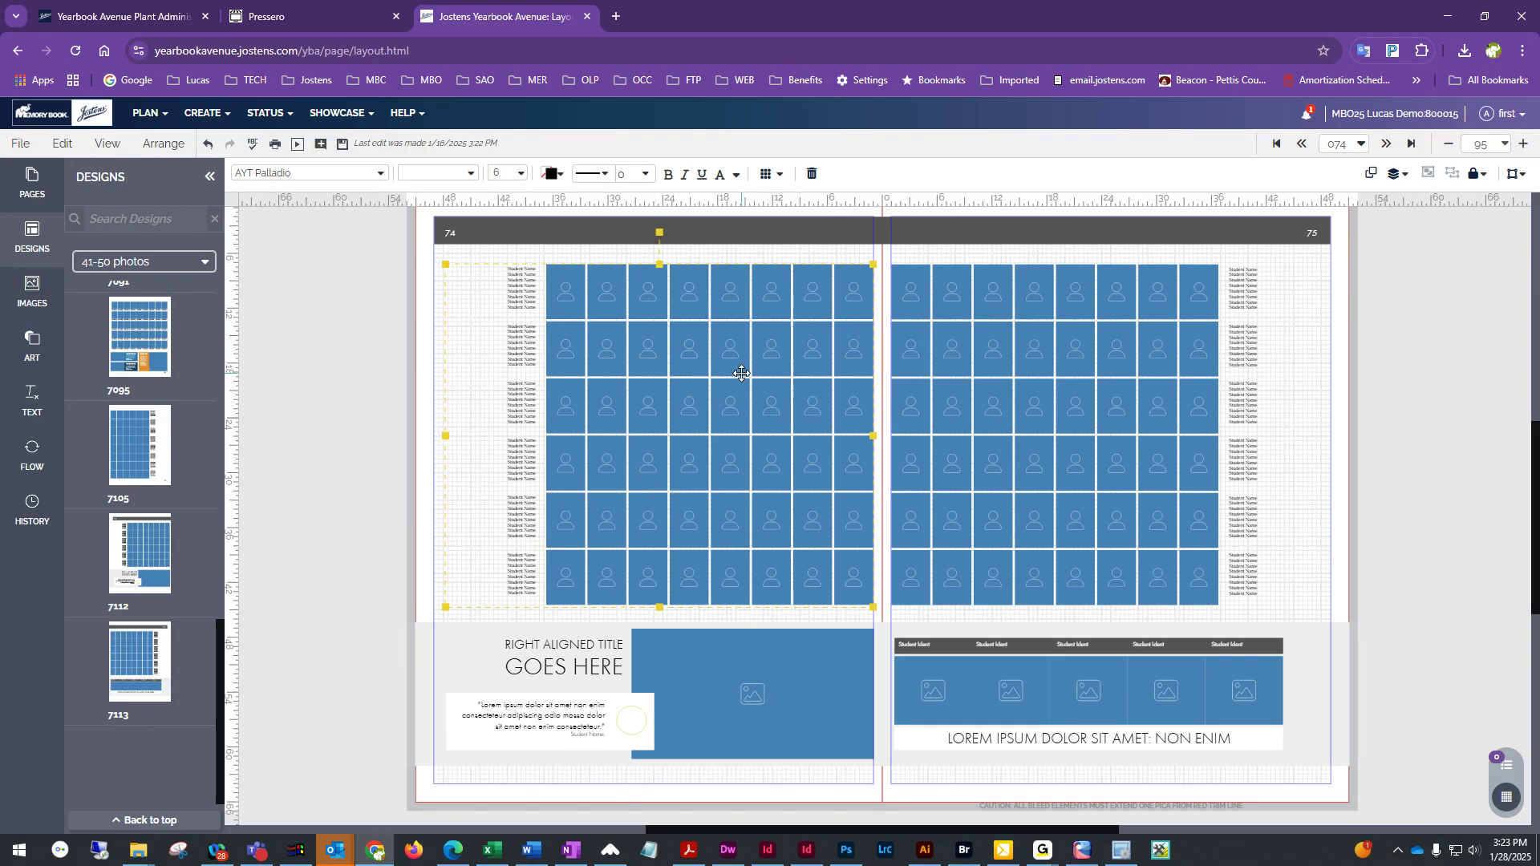
pyautogui.click(364, 174)
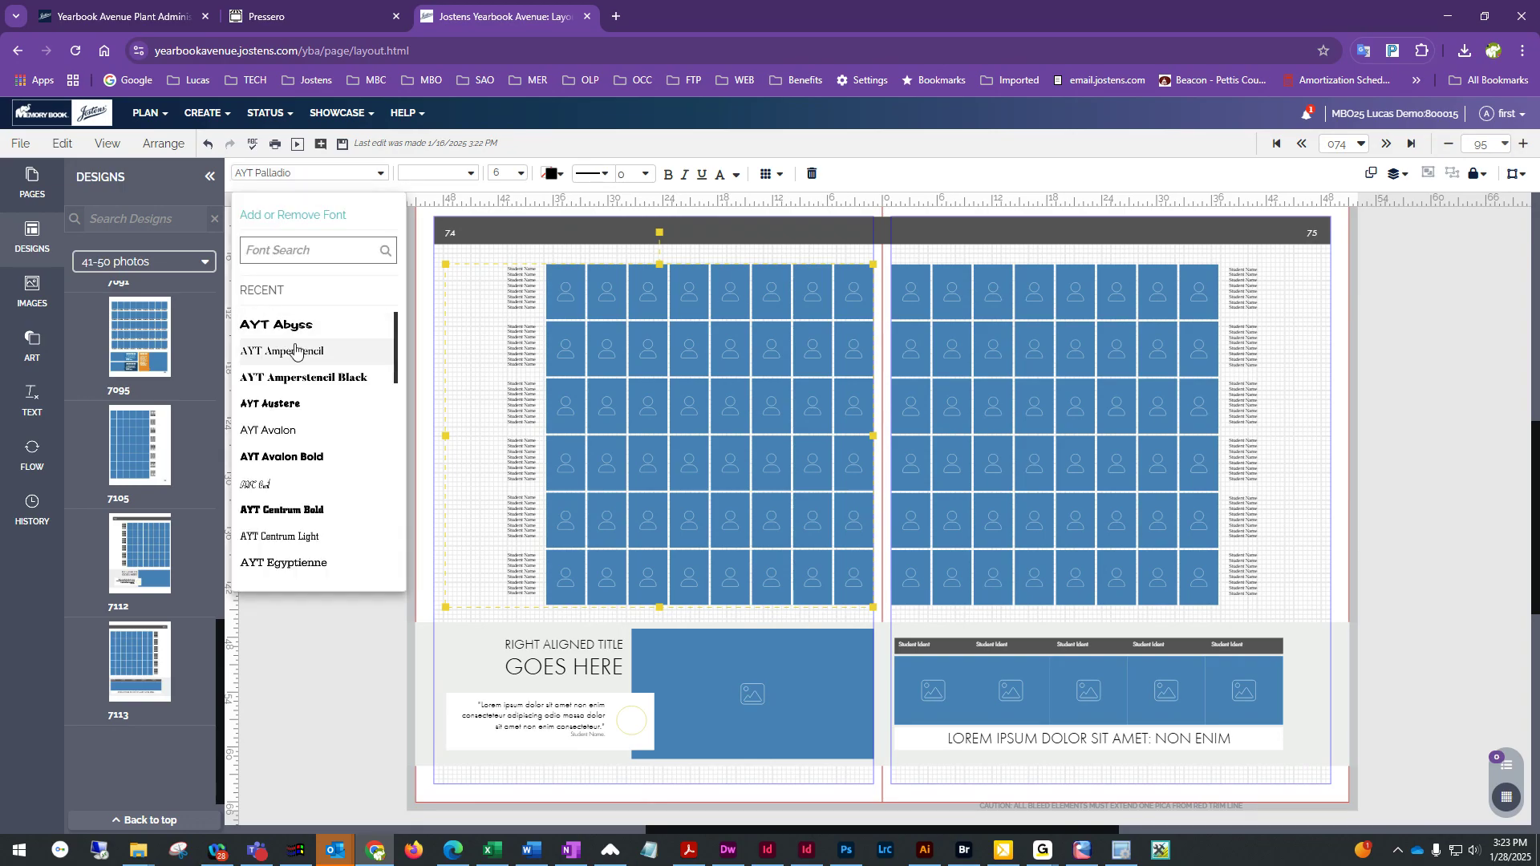
pyautogui.click(265, 562)
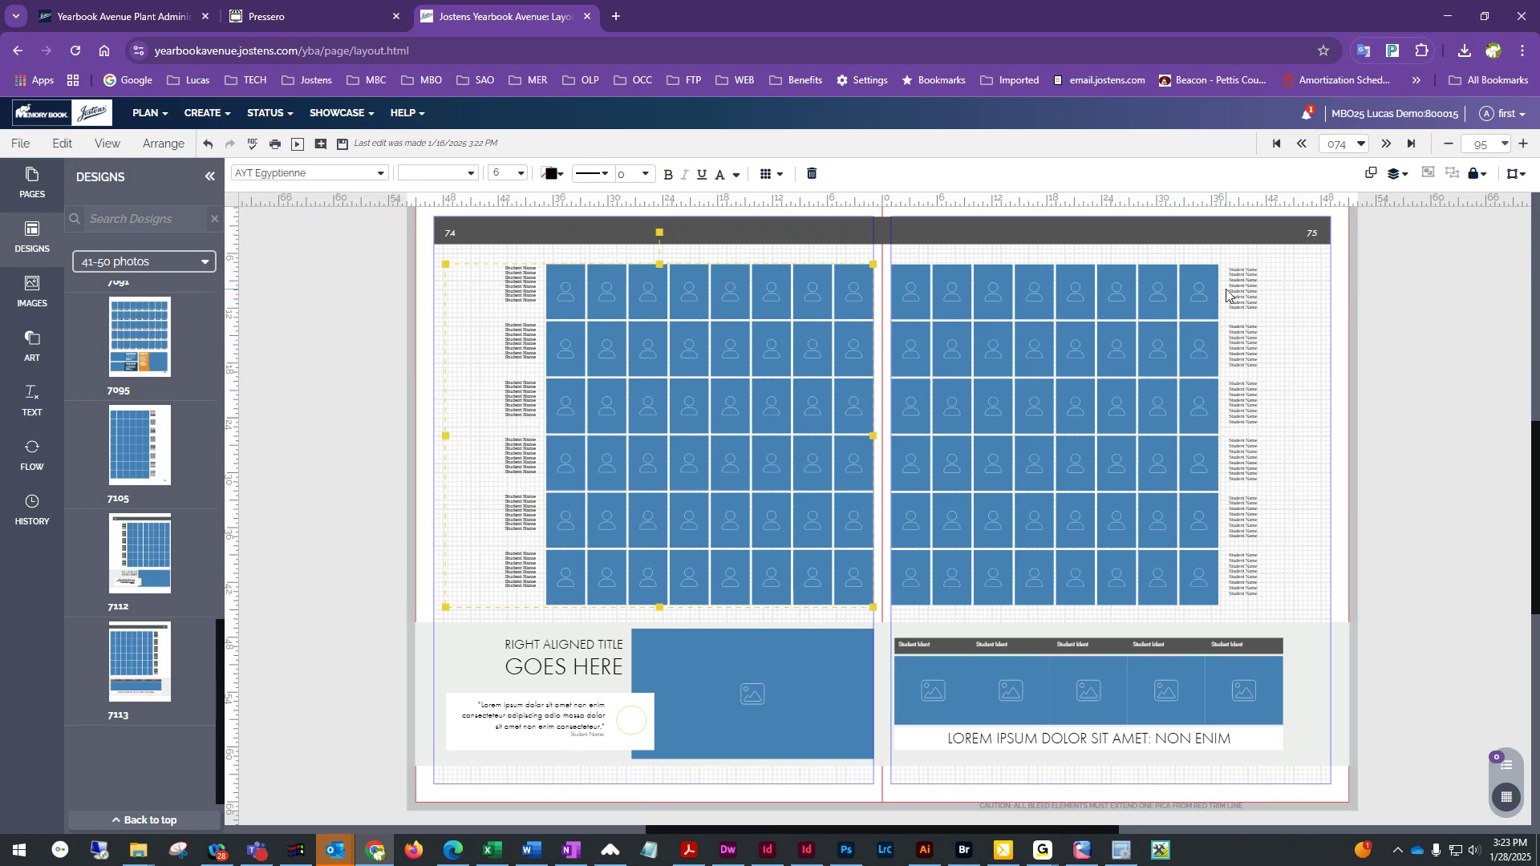
pyautogui.click(1121, 326)
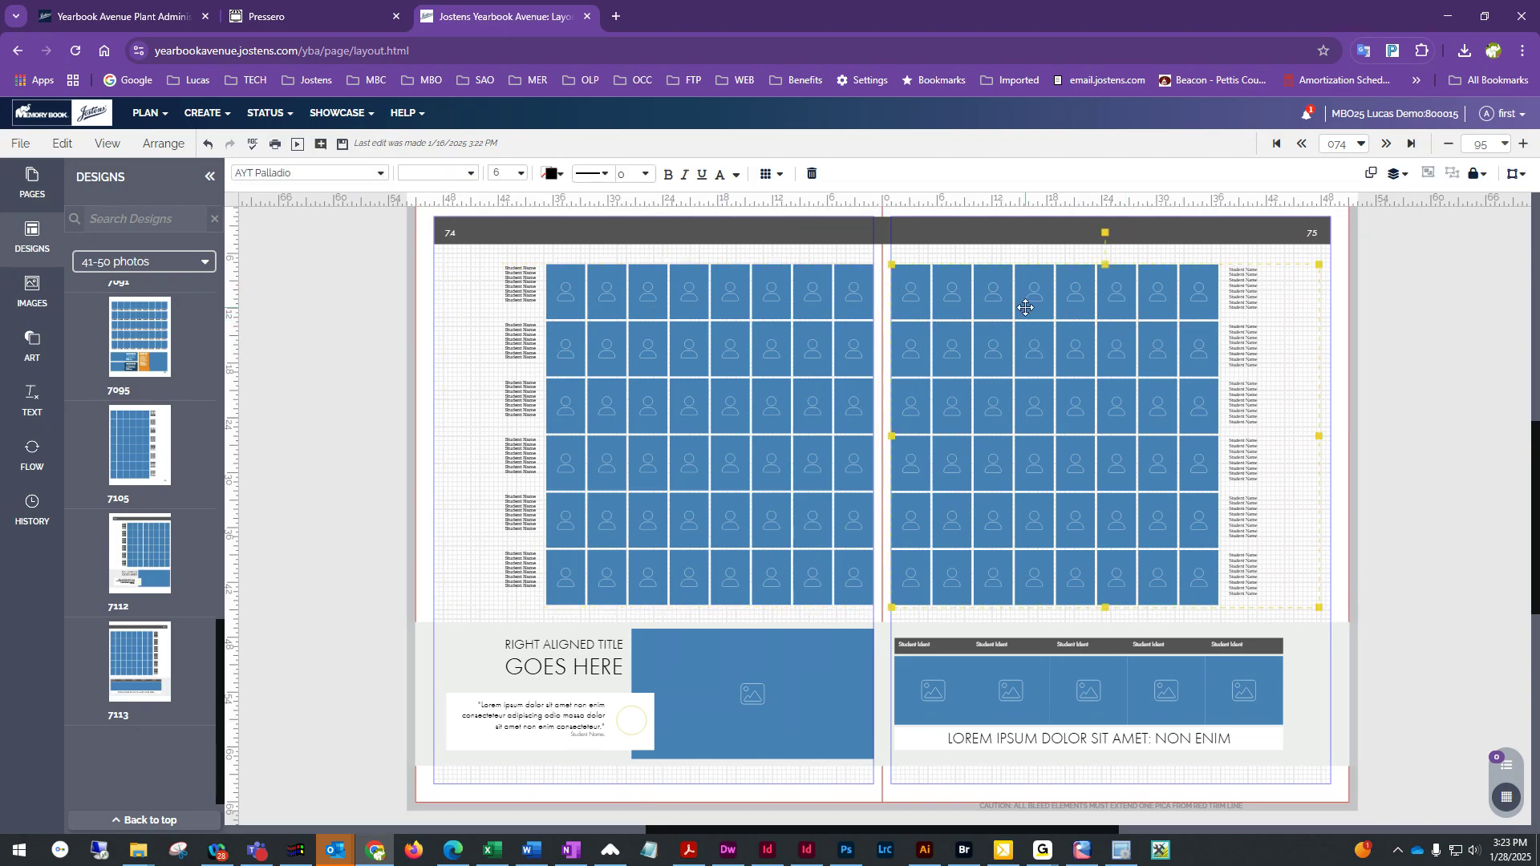
pyautogui.click(313, 173)
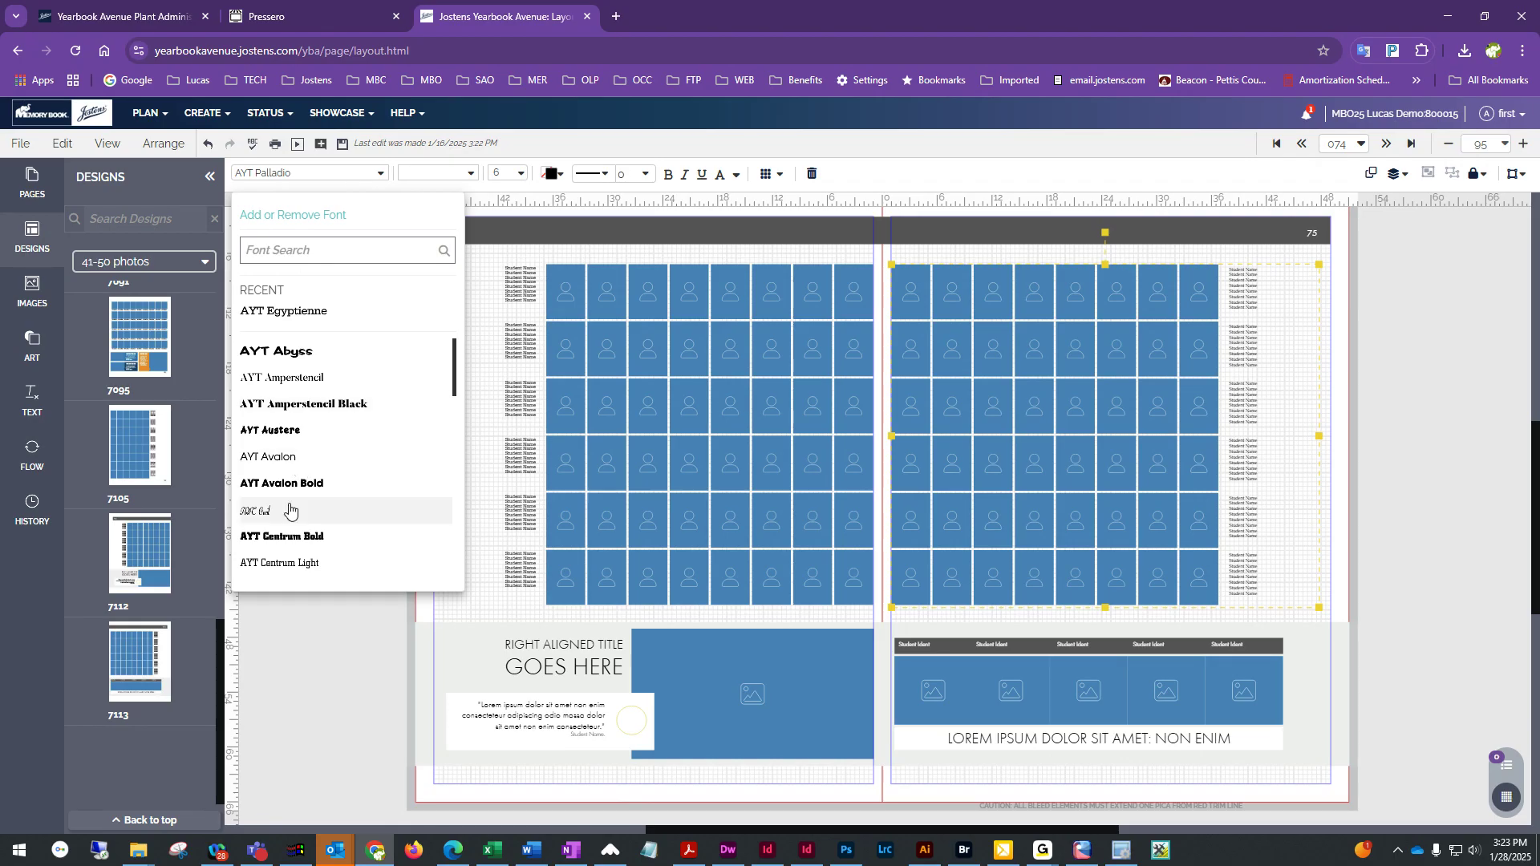
pyautogui.scroll(-2, 282, 567)
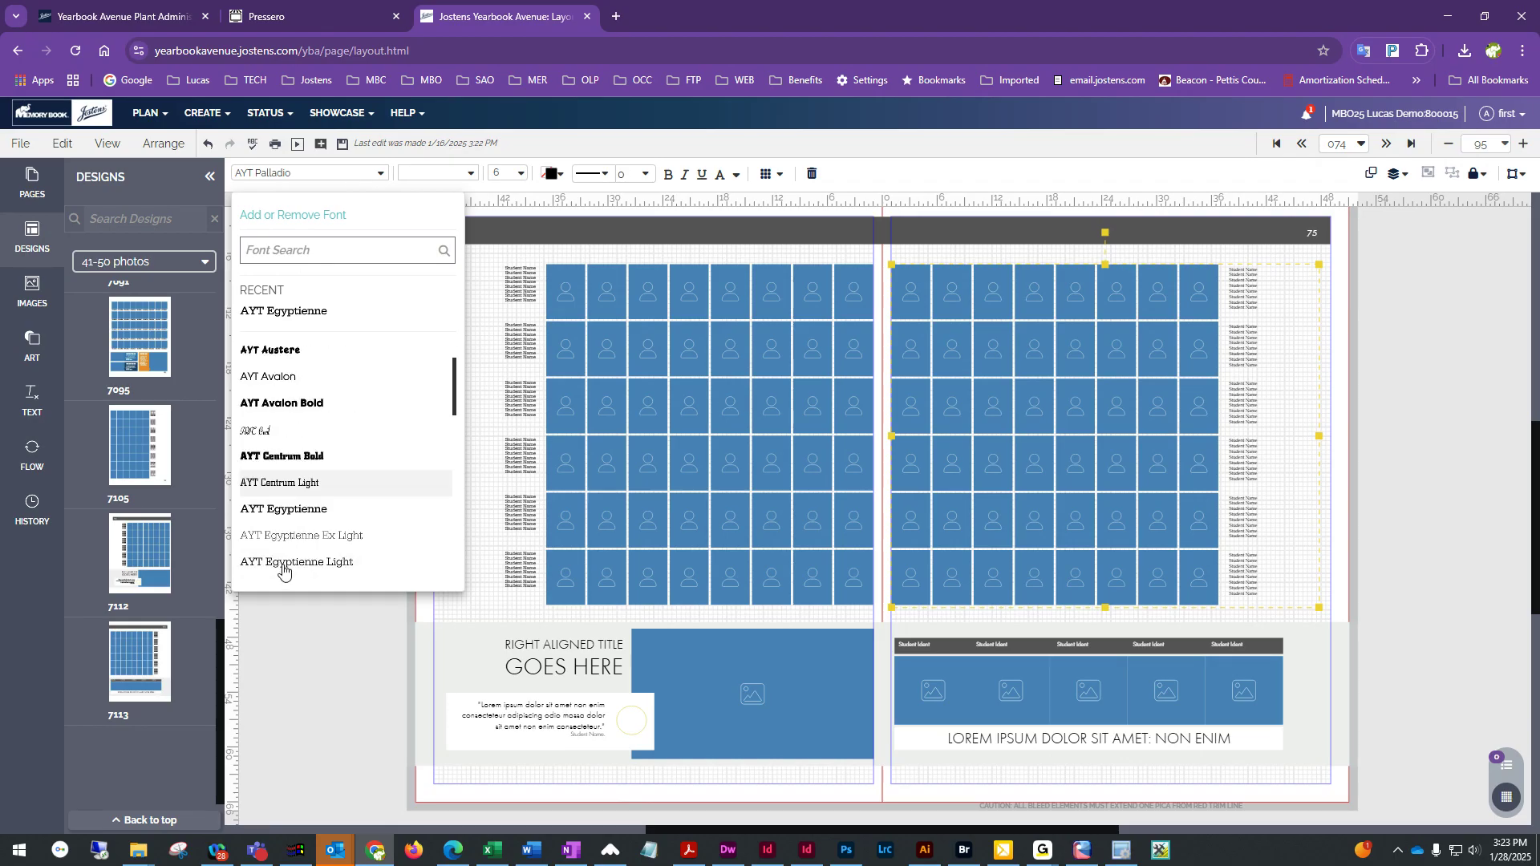
pyautogui.click(288, 508)
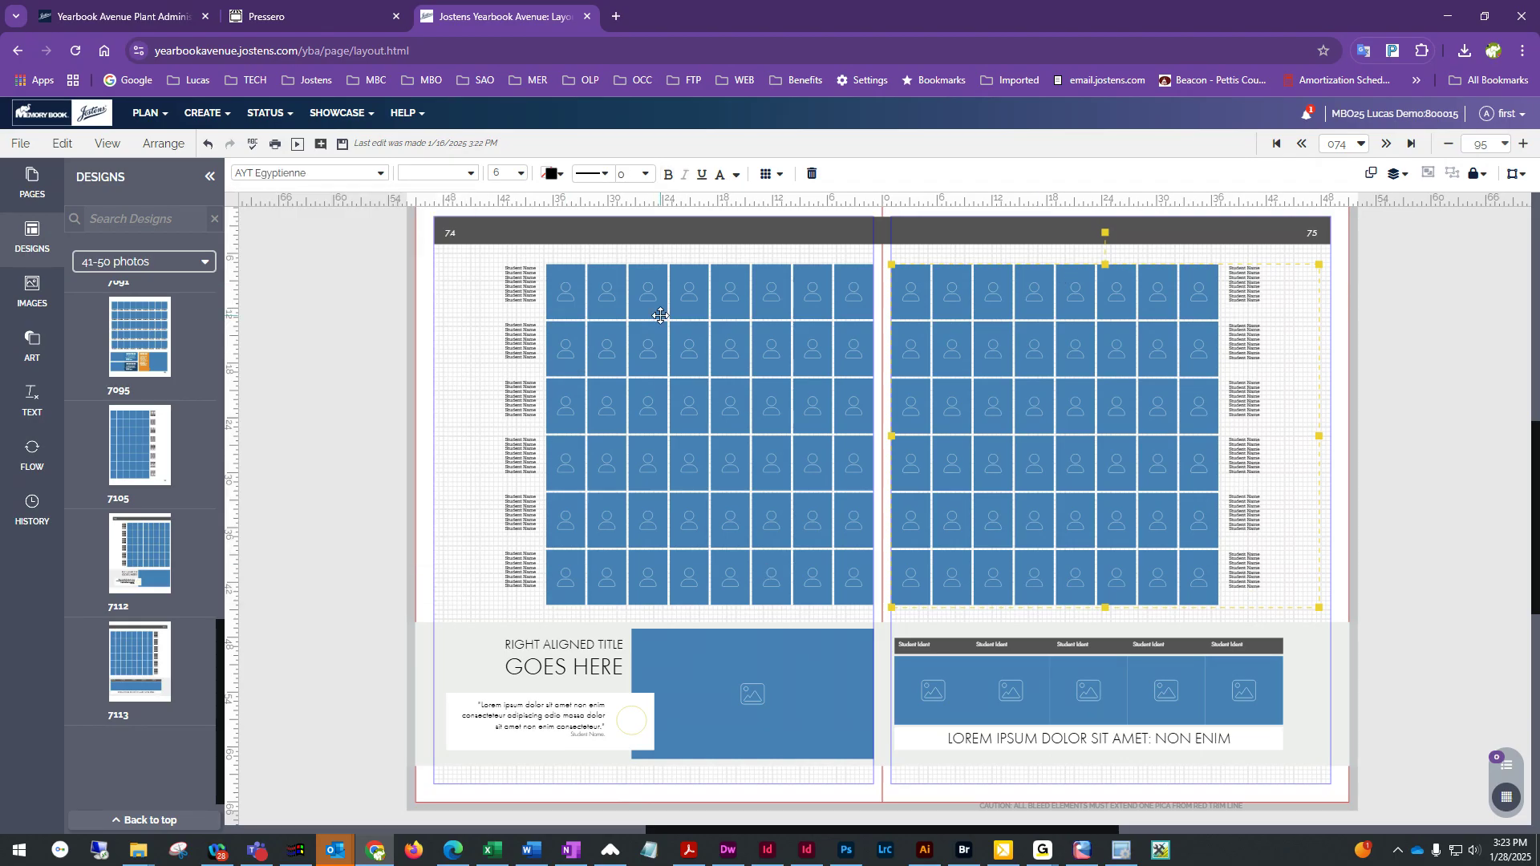
# Set the name text size of both pages' portrait flows to 8
pyautogui.click(620, 301)
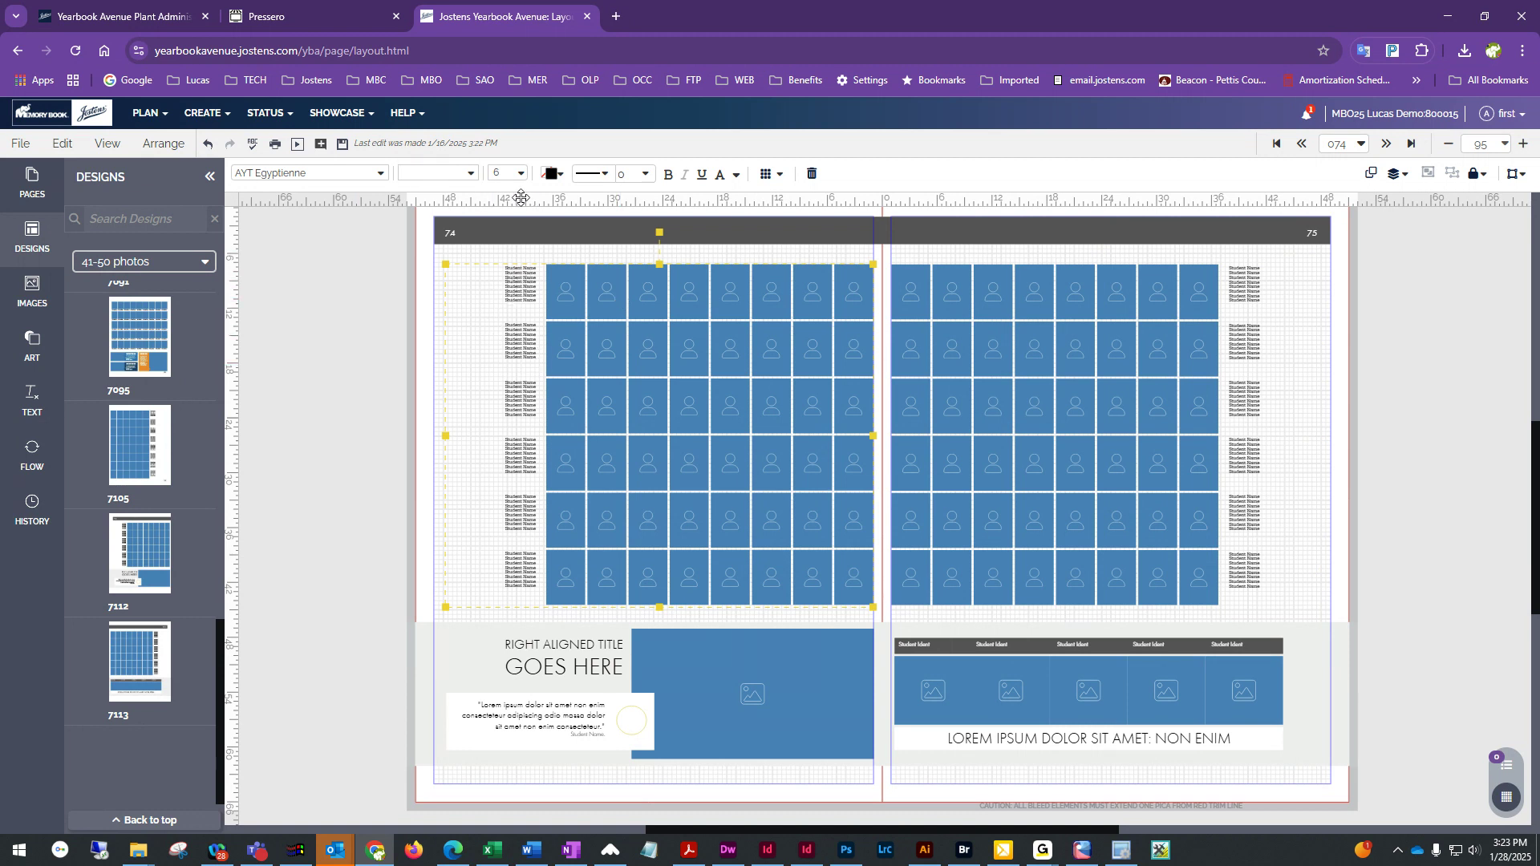
pyautogui.click(512, 174)
pyautogui.click(521, 174)
pyautogui.click(549, 241)
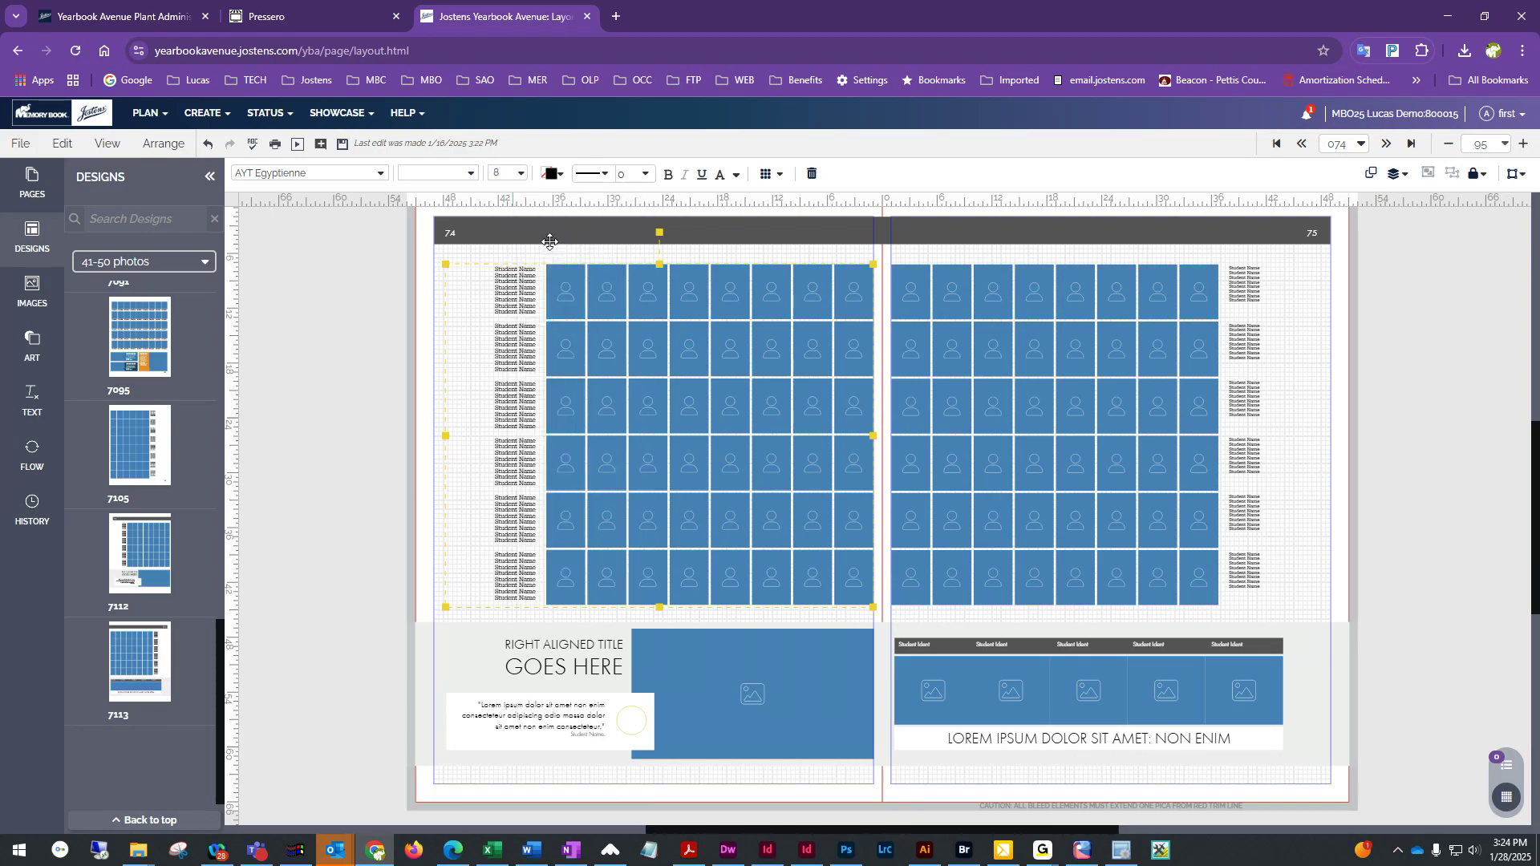
pyautogui.click(1243, 361)
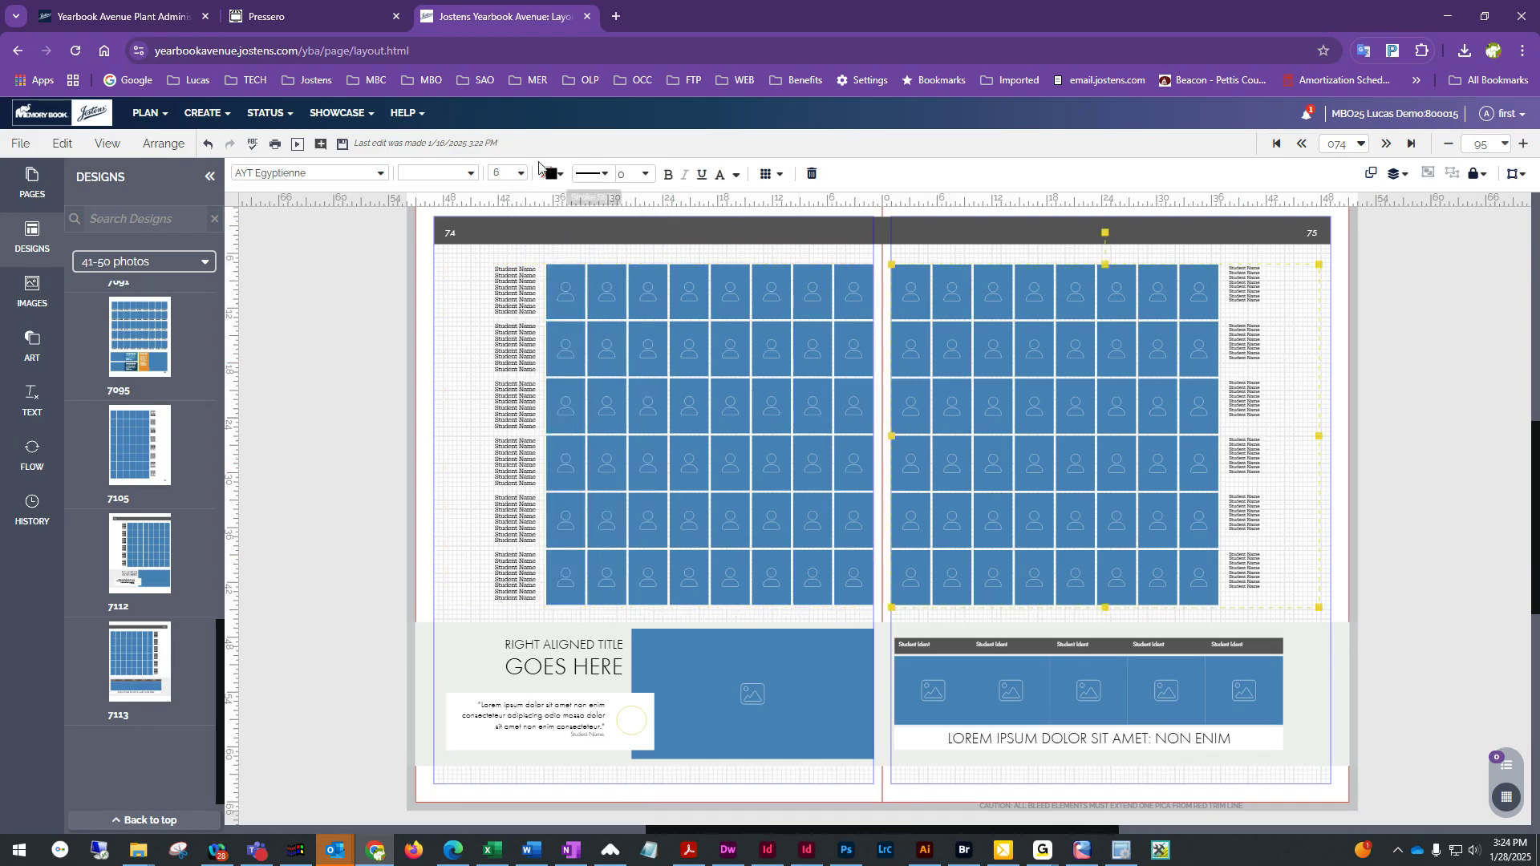
pyautogui.click(522, 174)
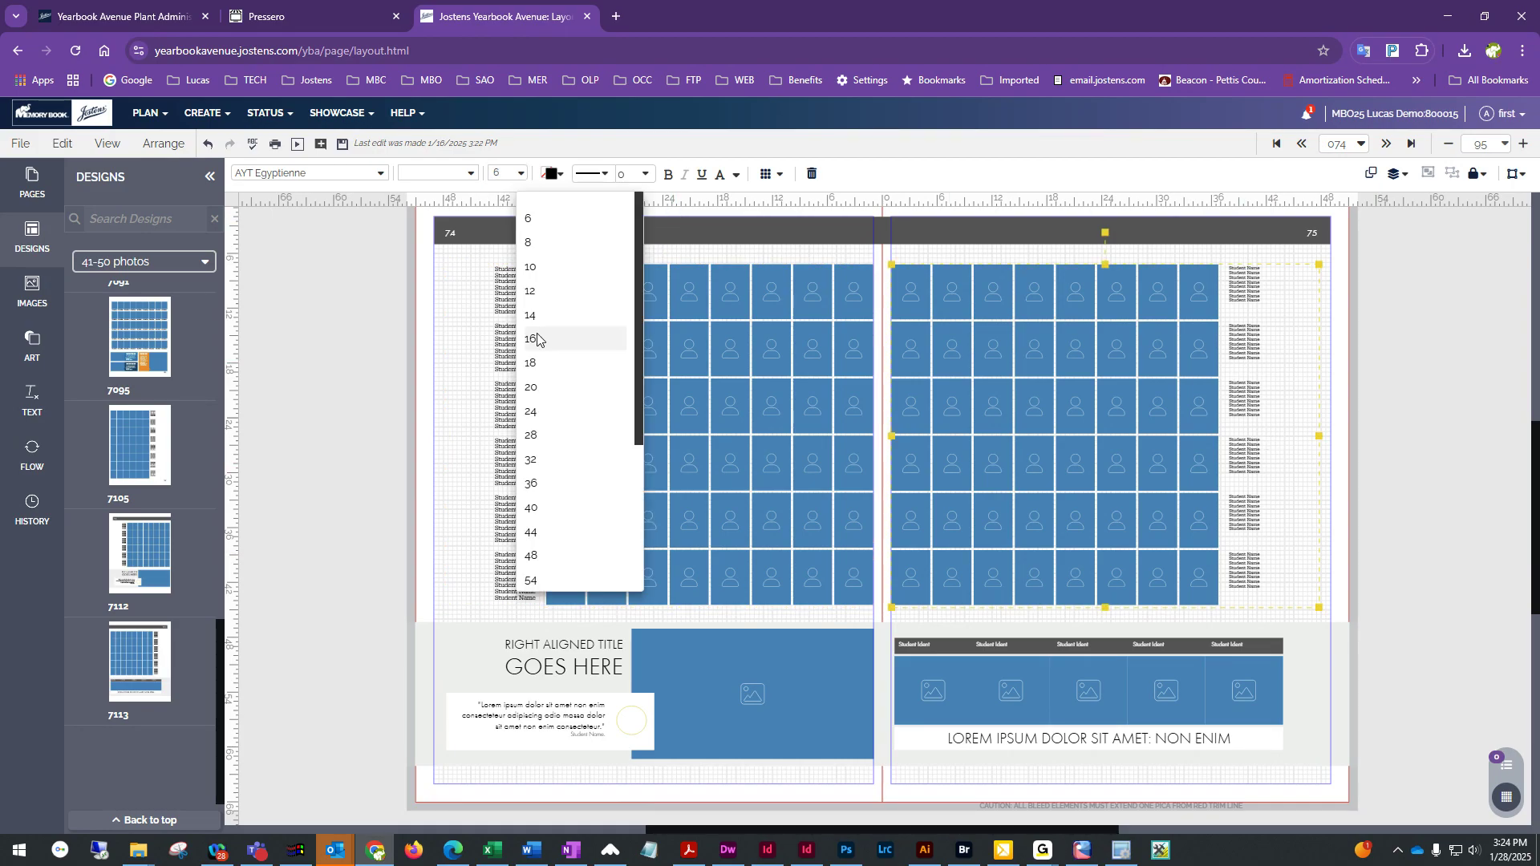
pyautogui.click(544, 245)
pyautogui.click(348, 455)
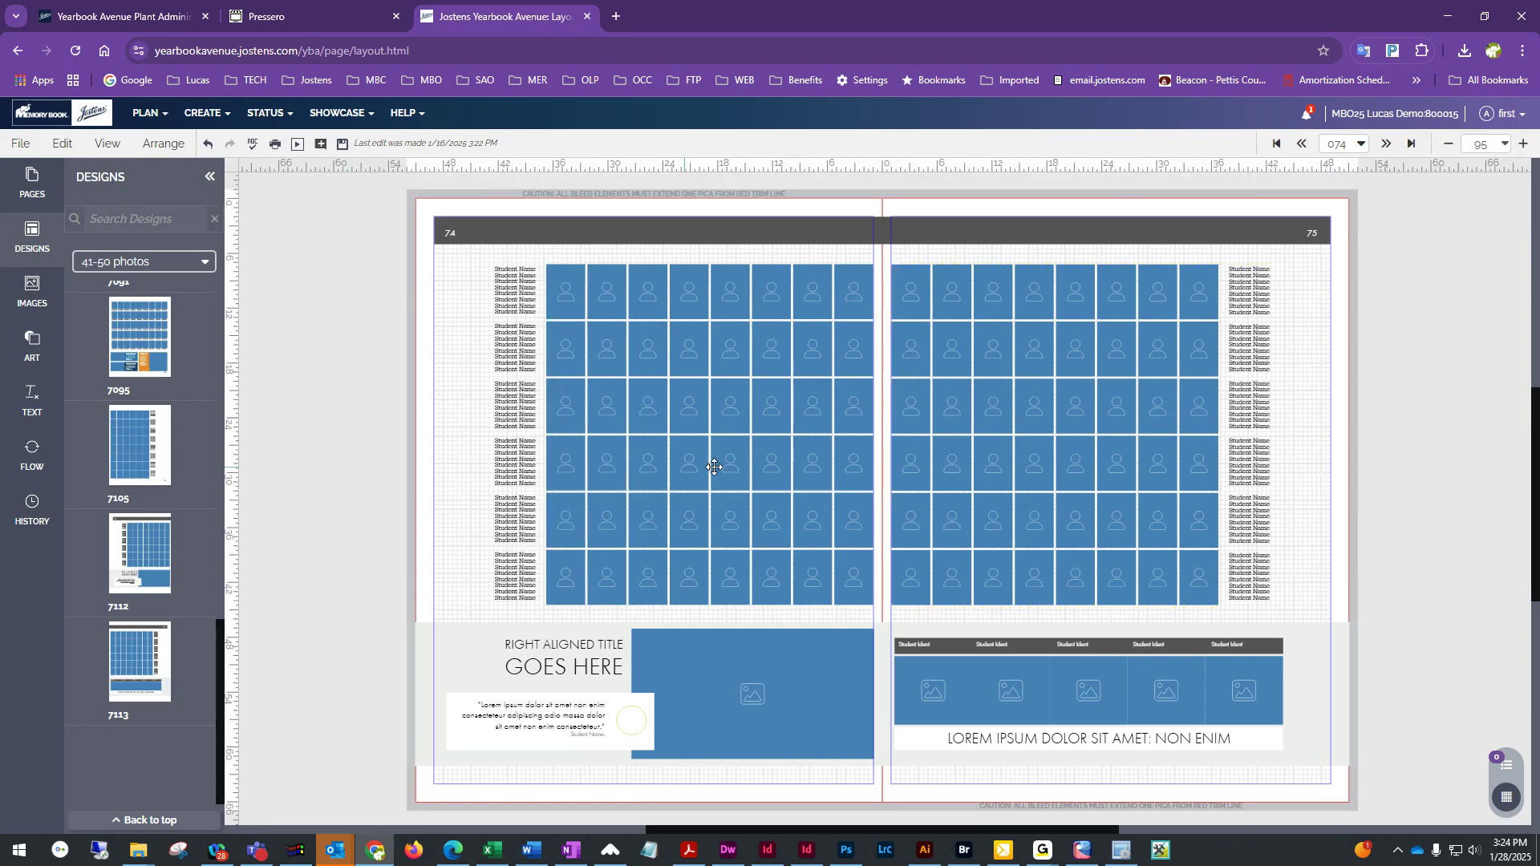
pyautogui.click(667, 437)
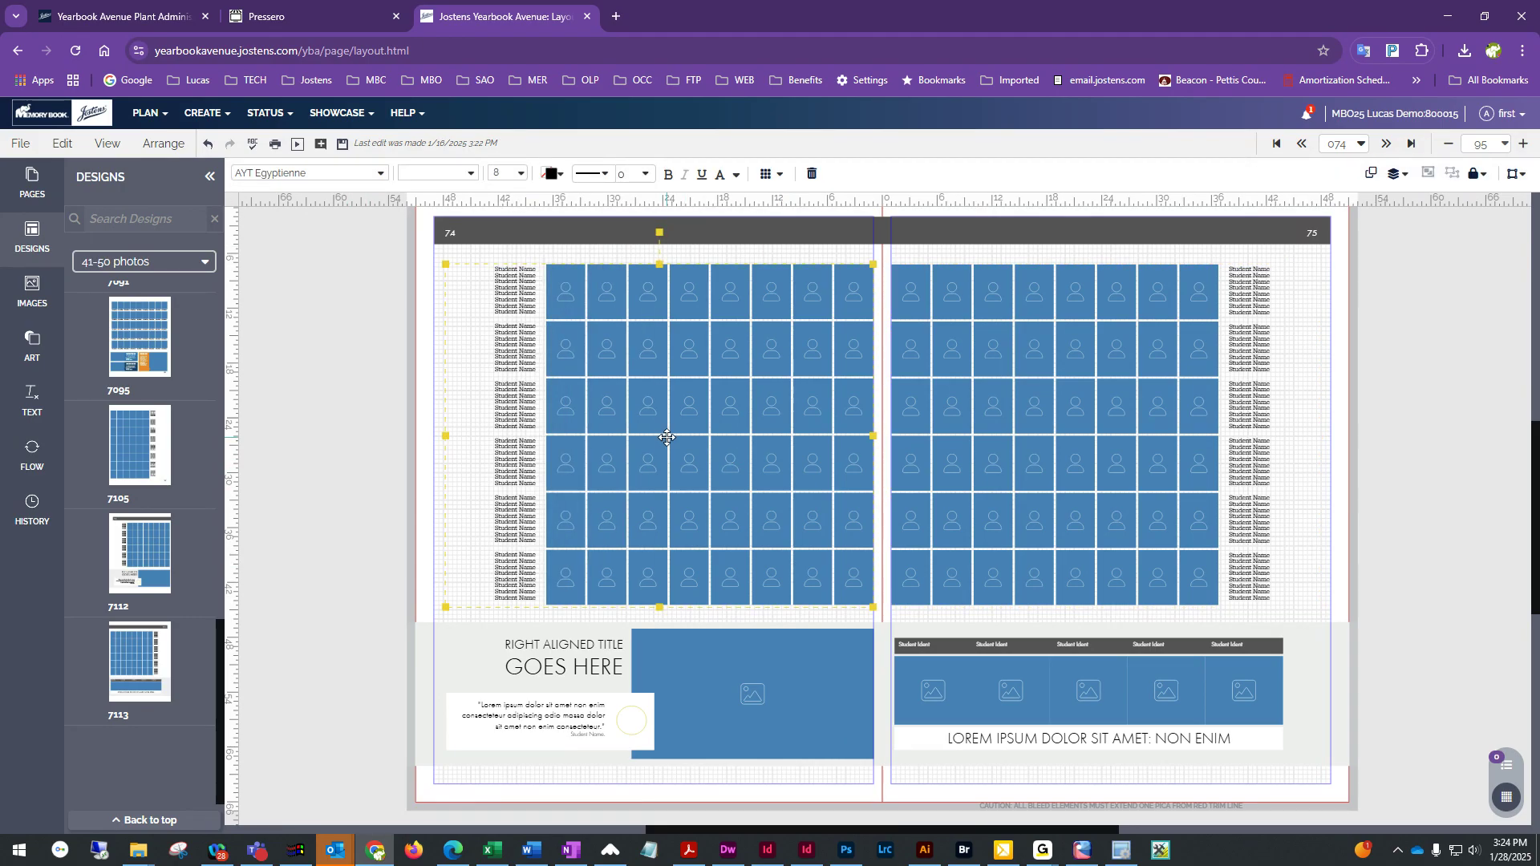
pyautogui.click(1004, 366)
pyautogui.click(749, 372)
pyautogui.click(749, 372)
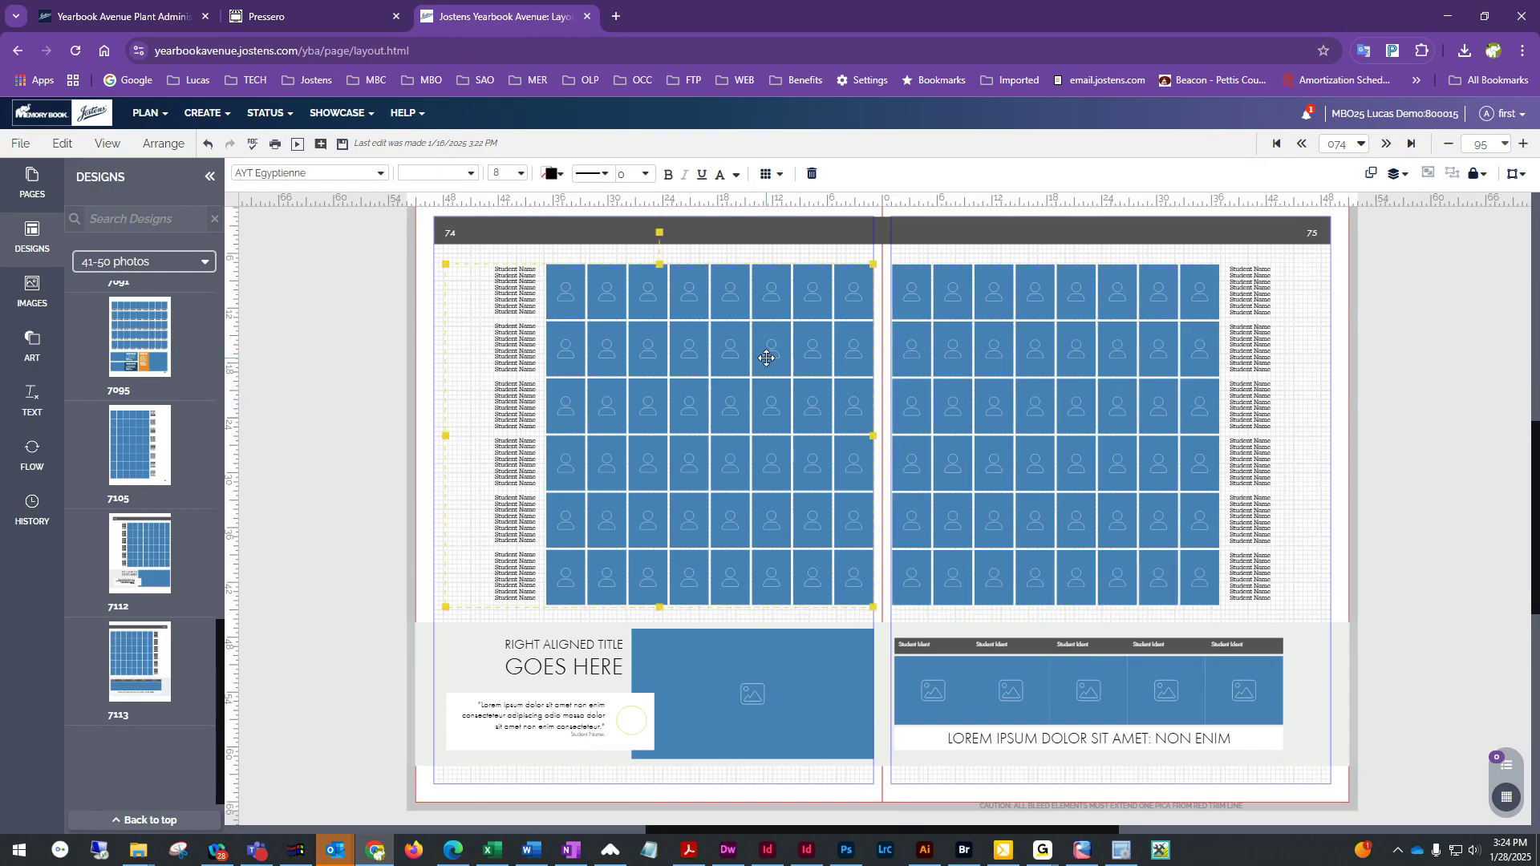
pyautogui.click(561, 178)
pyautogui.click(522, 300)
pyautogui.click(627, 302)
pyautogui.click(641, 291)
pyautogui.click(551, 176)
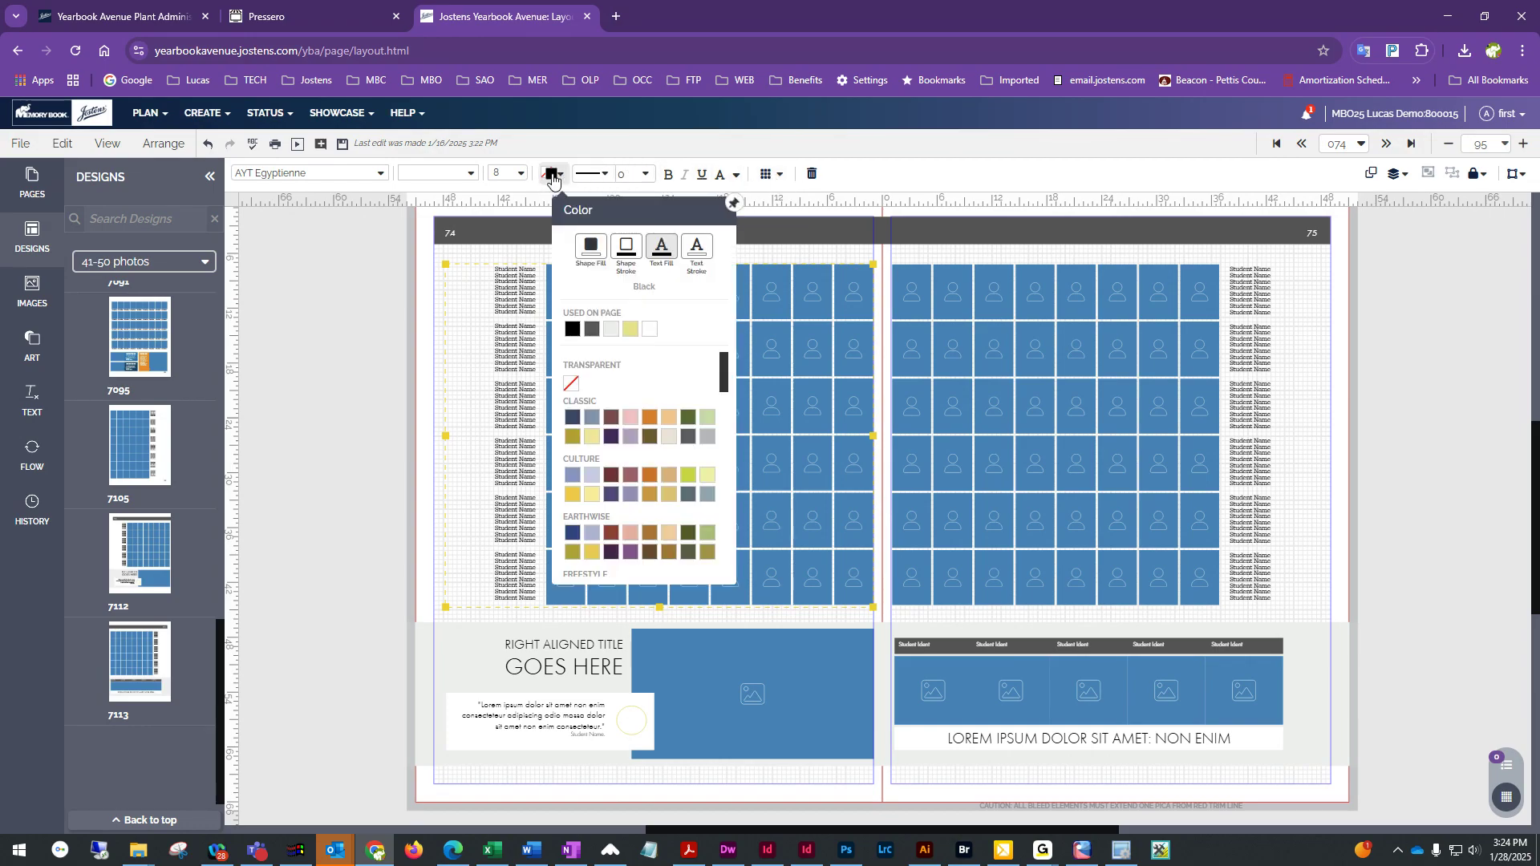
pyautogui.click(766, 175)
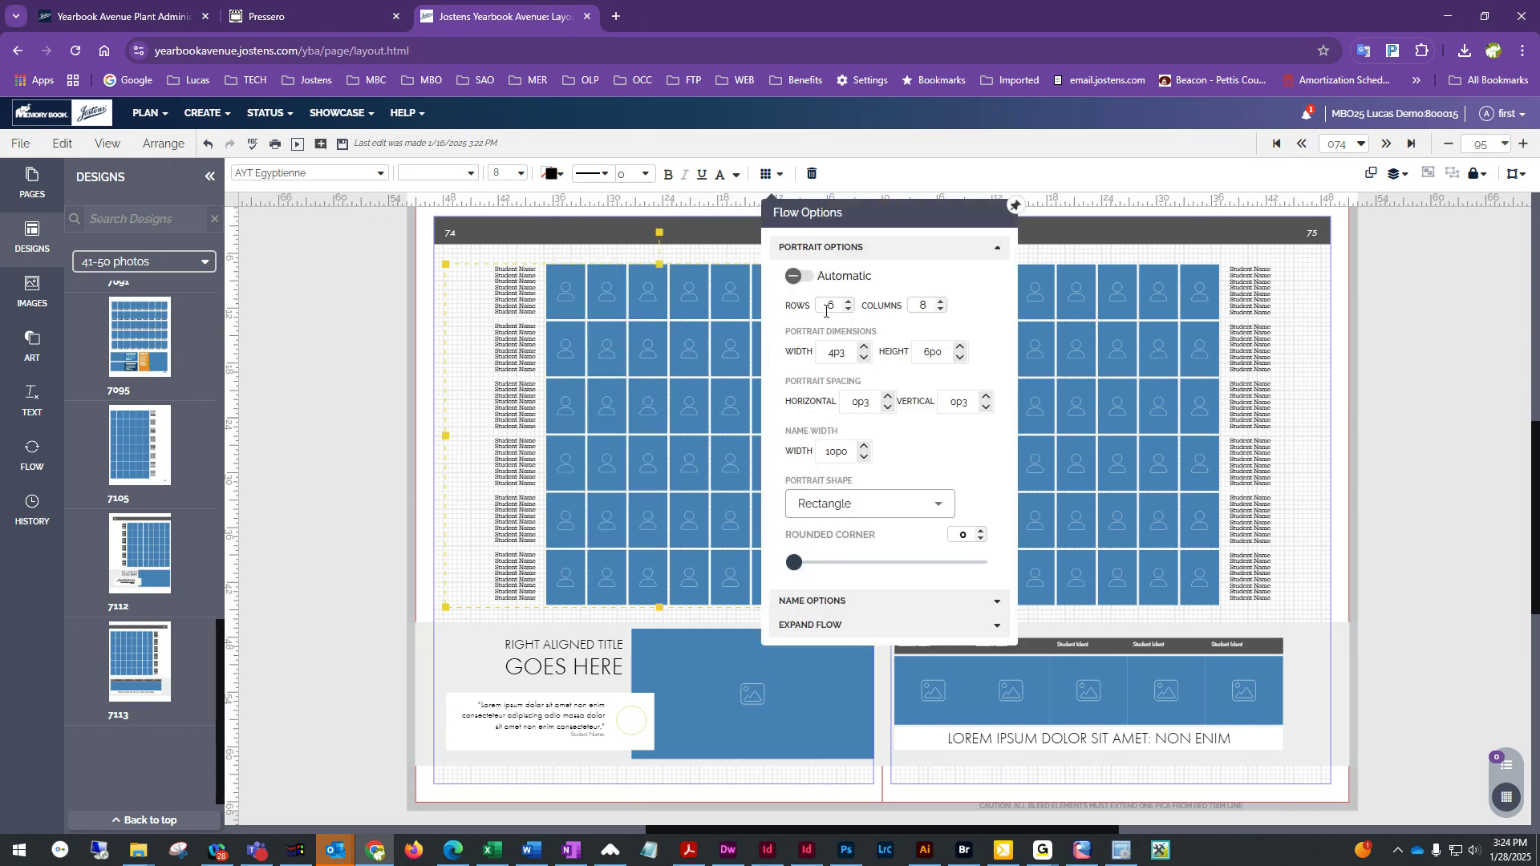
pyautogui.click(766, 175)
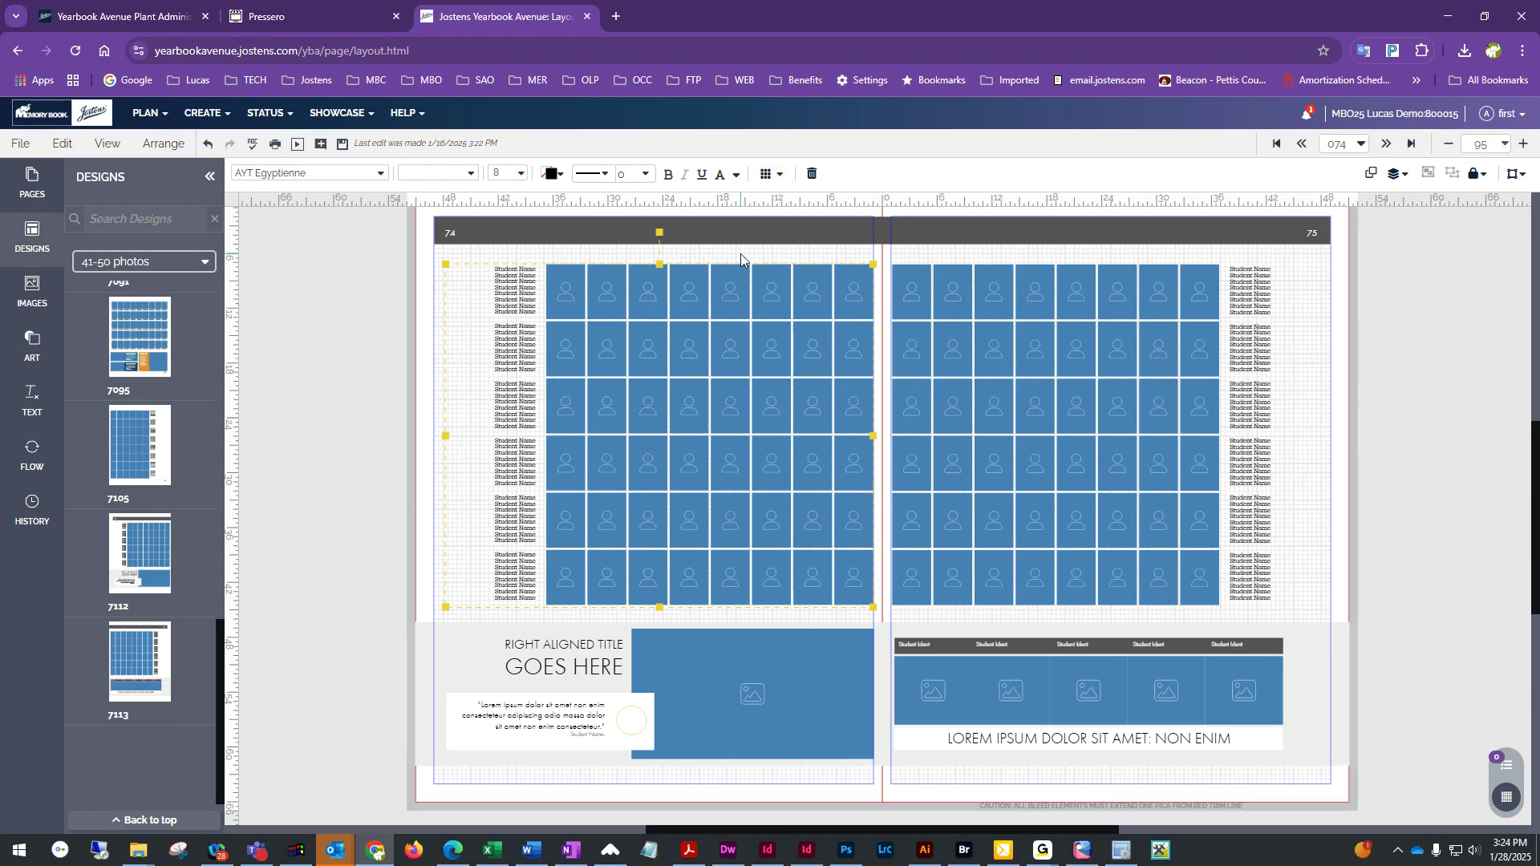
# Set the left page portraits' rounded corner to 10 in the flow options
pyautogui.click(766, 174)
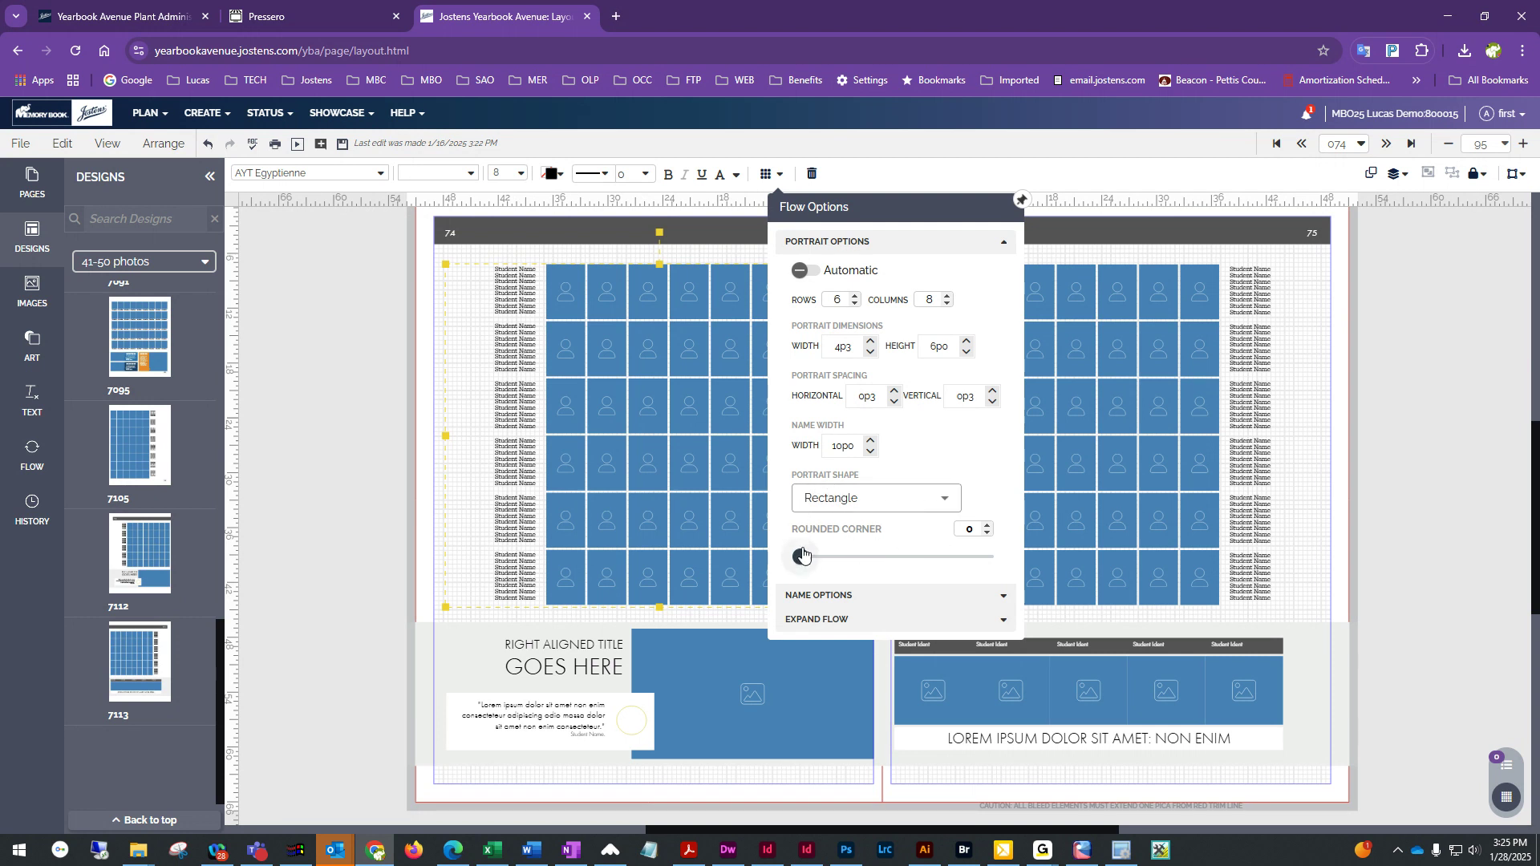
pyautogui.click(987, 525)
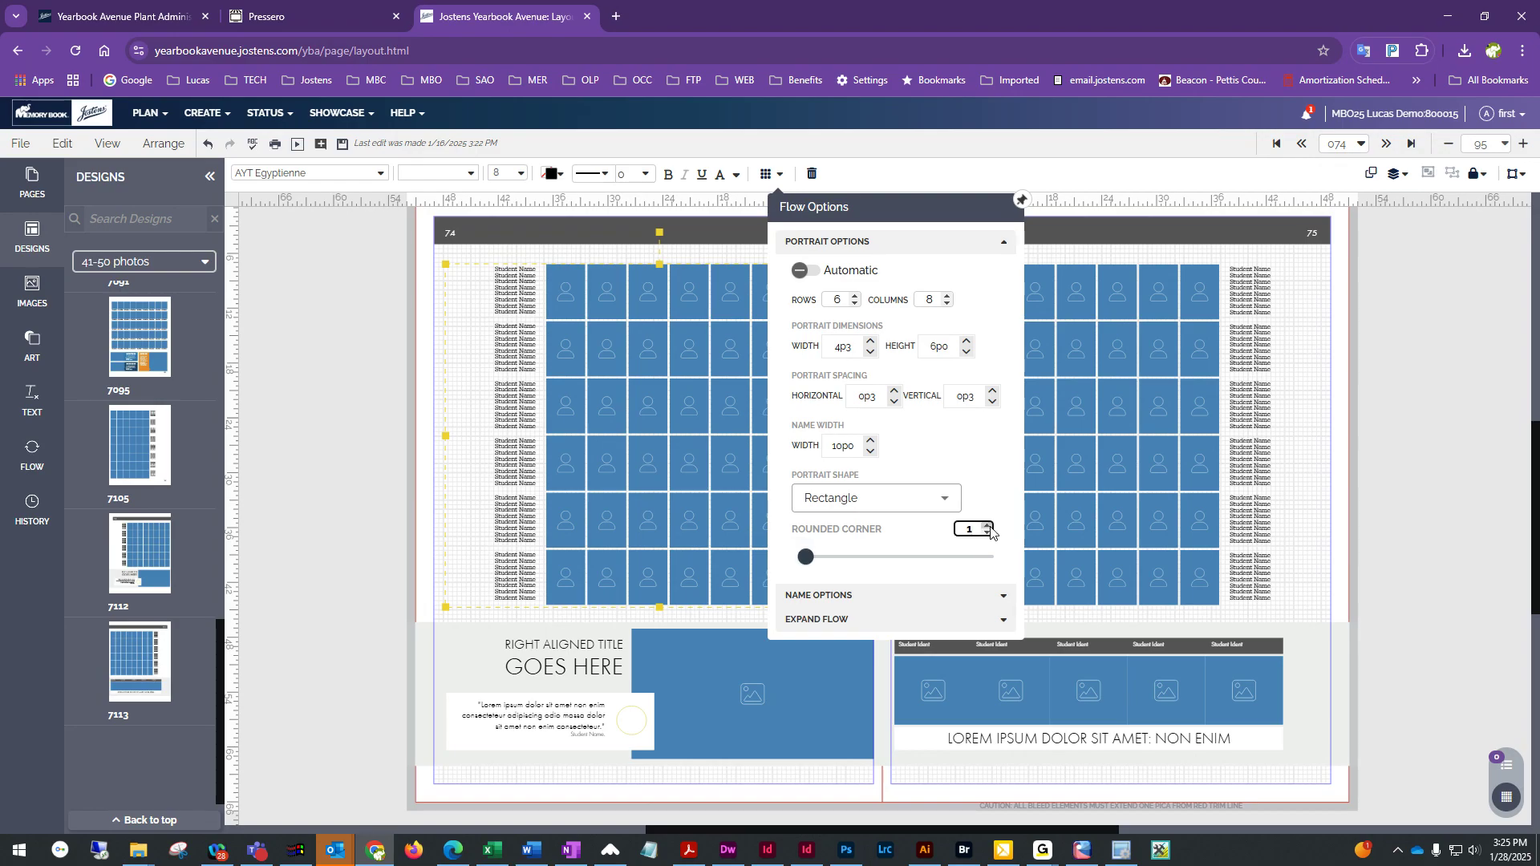
pyautogui.click(987, 534)
pyautogui.click(987, 534)
pyautogui.moveTo(800, 556); pyautogui.dragTo(853, 560)
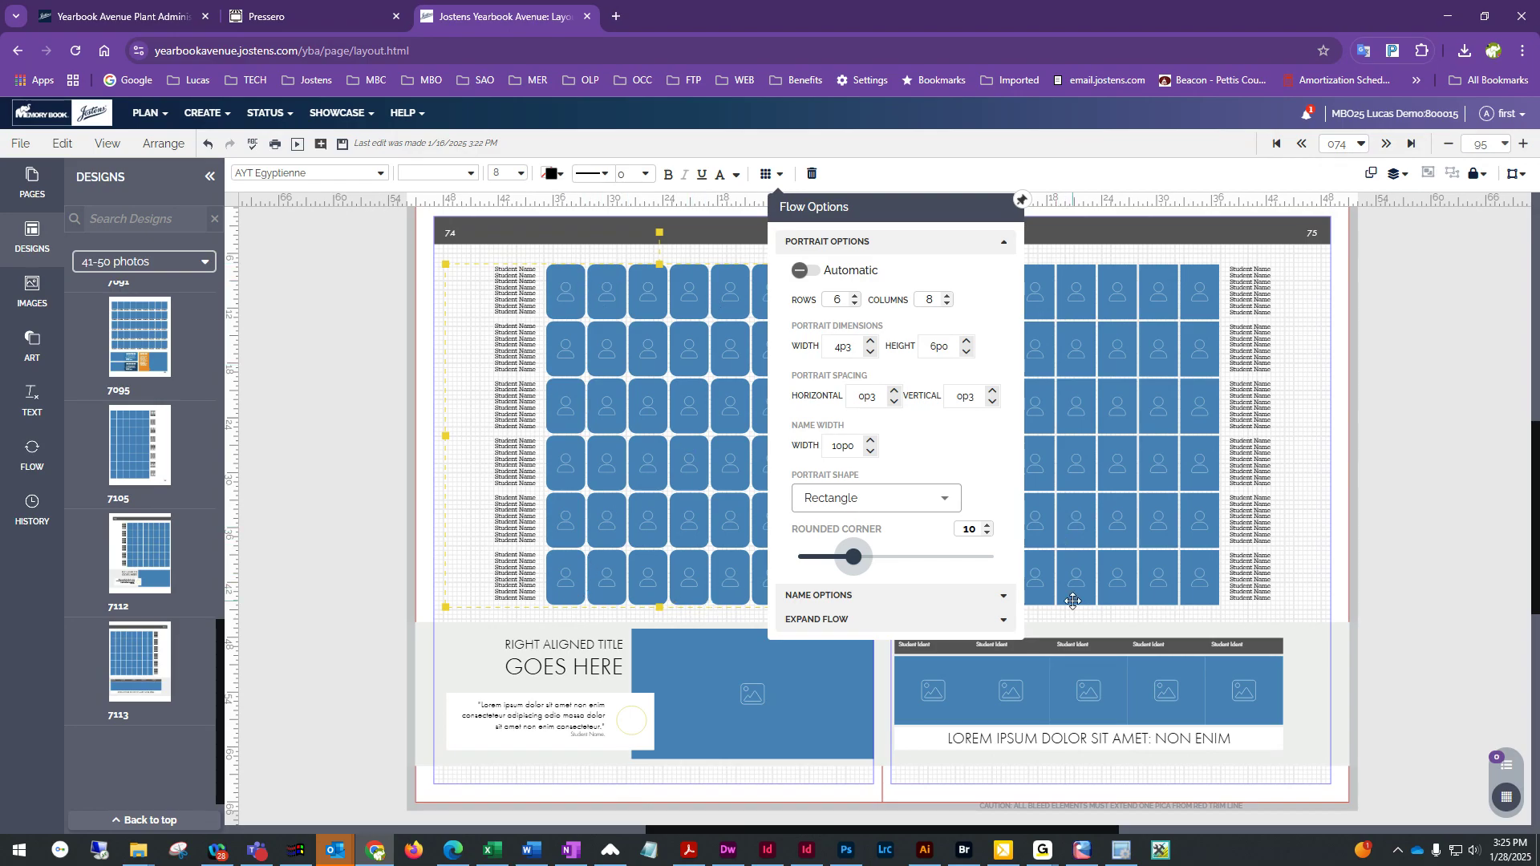
# Set the right page's portrait shape to Trapezoid in the flow options
pyautogui.click(1080, 355)
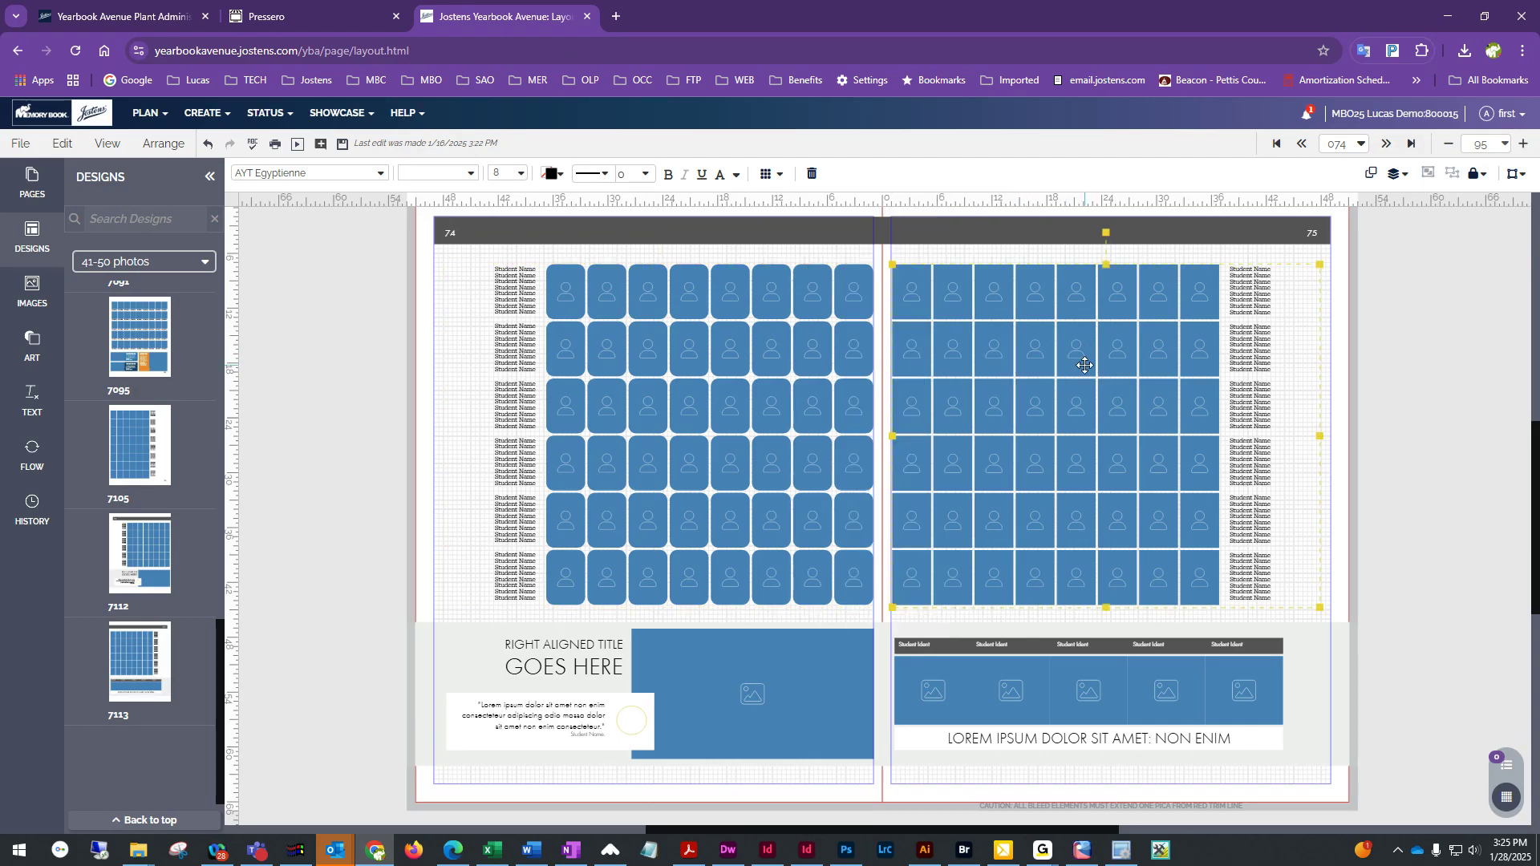
pyautogui.click(768, 174)
pyautogui.click(870, 501)
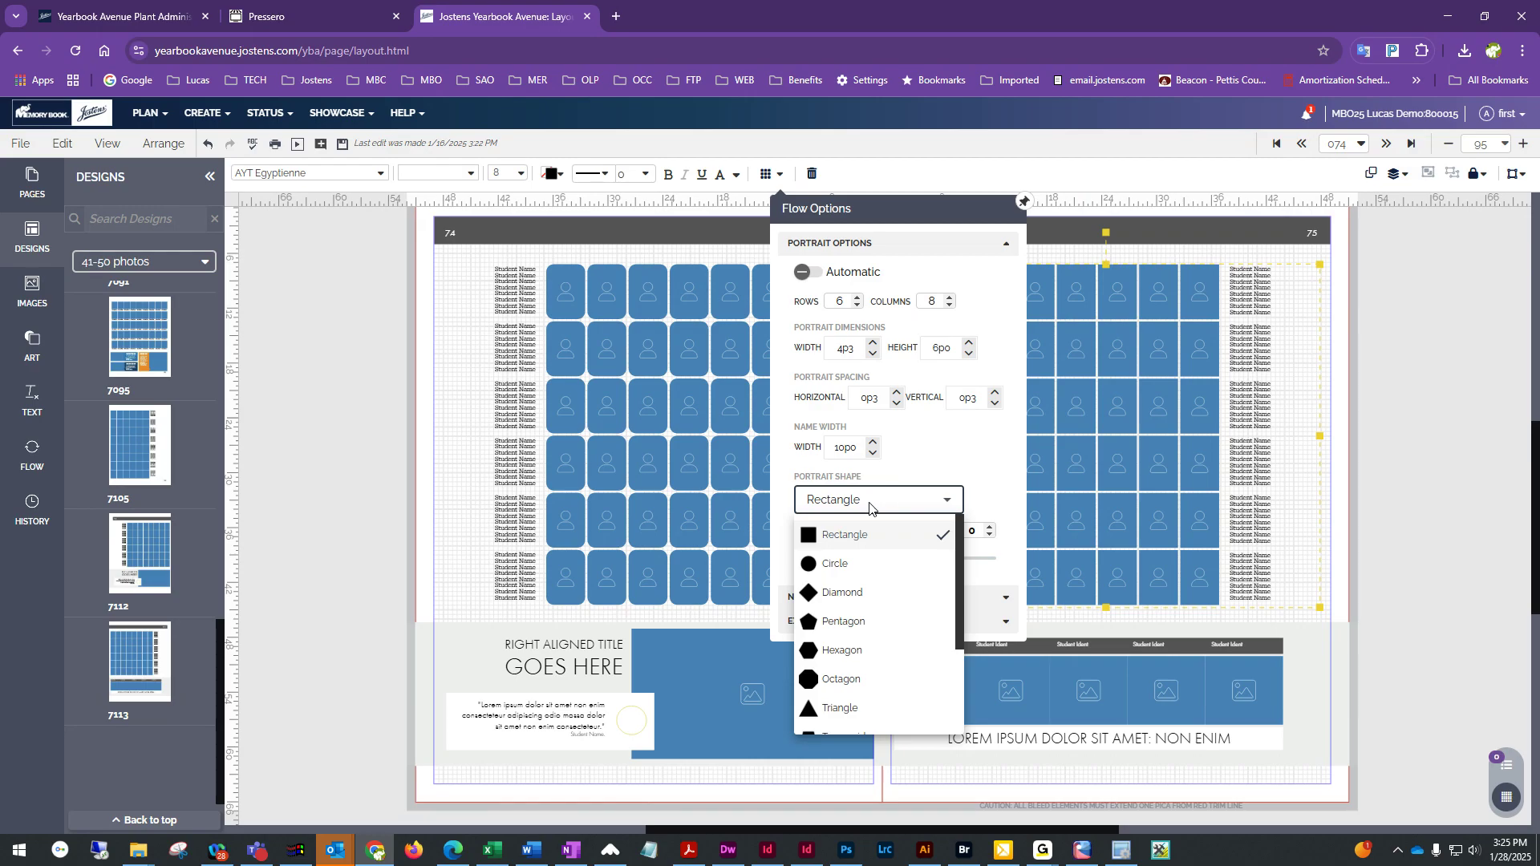
pyautogui.scroll(-2, 870, 595)
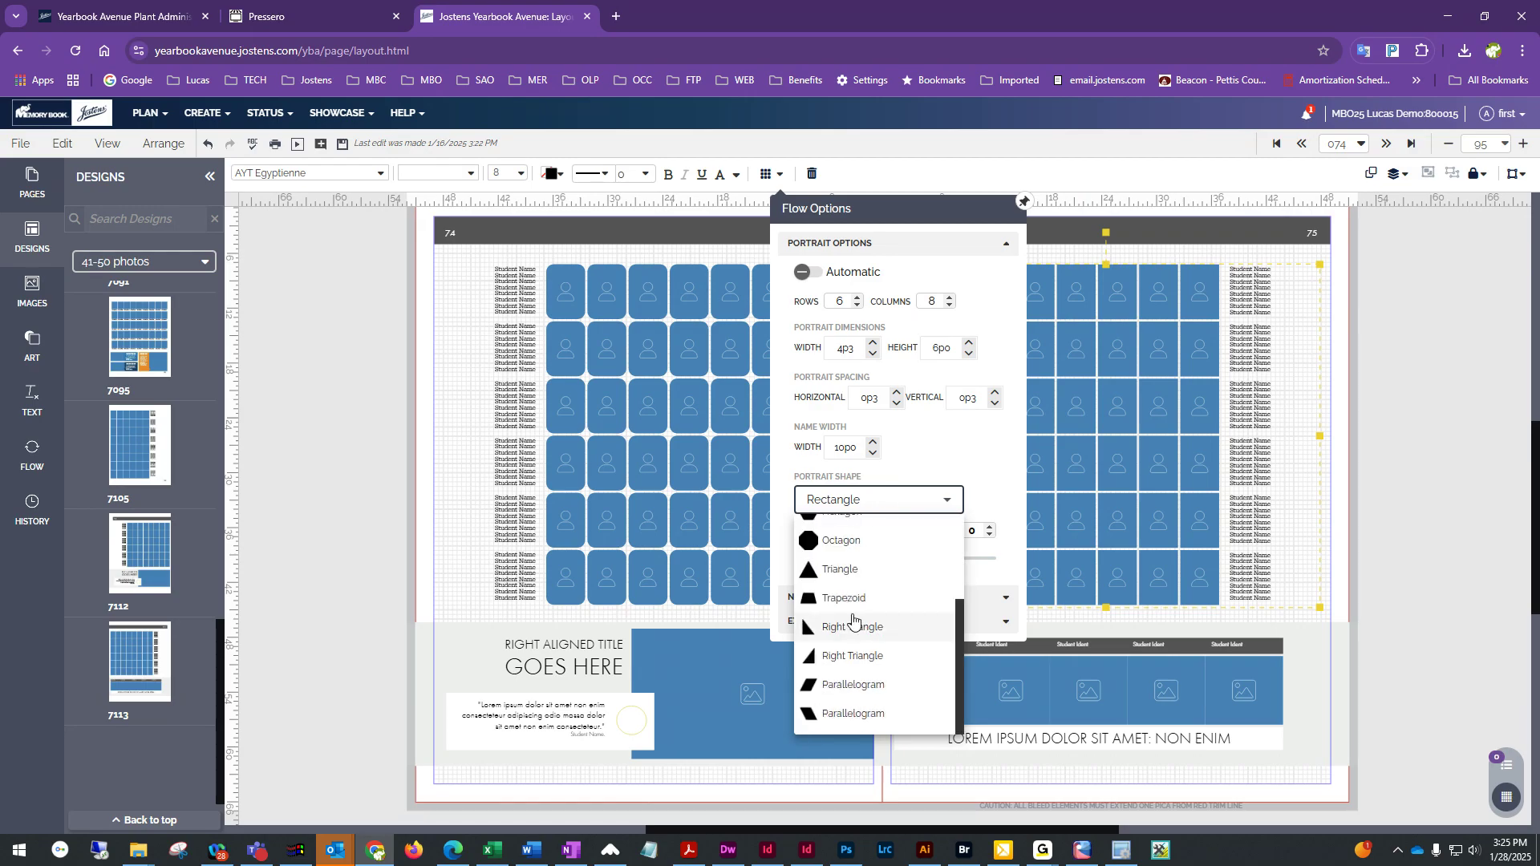
pyautogui.click(844, 597)
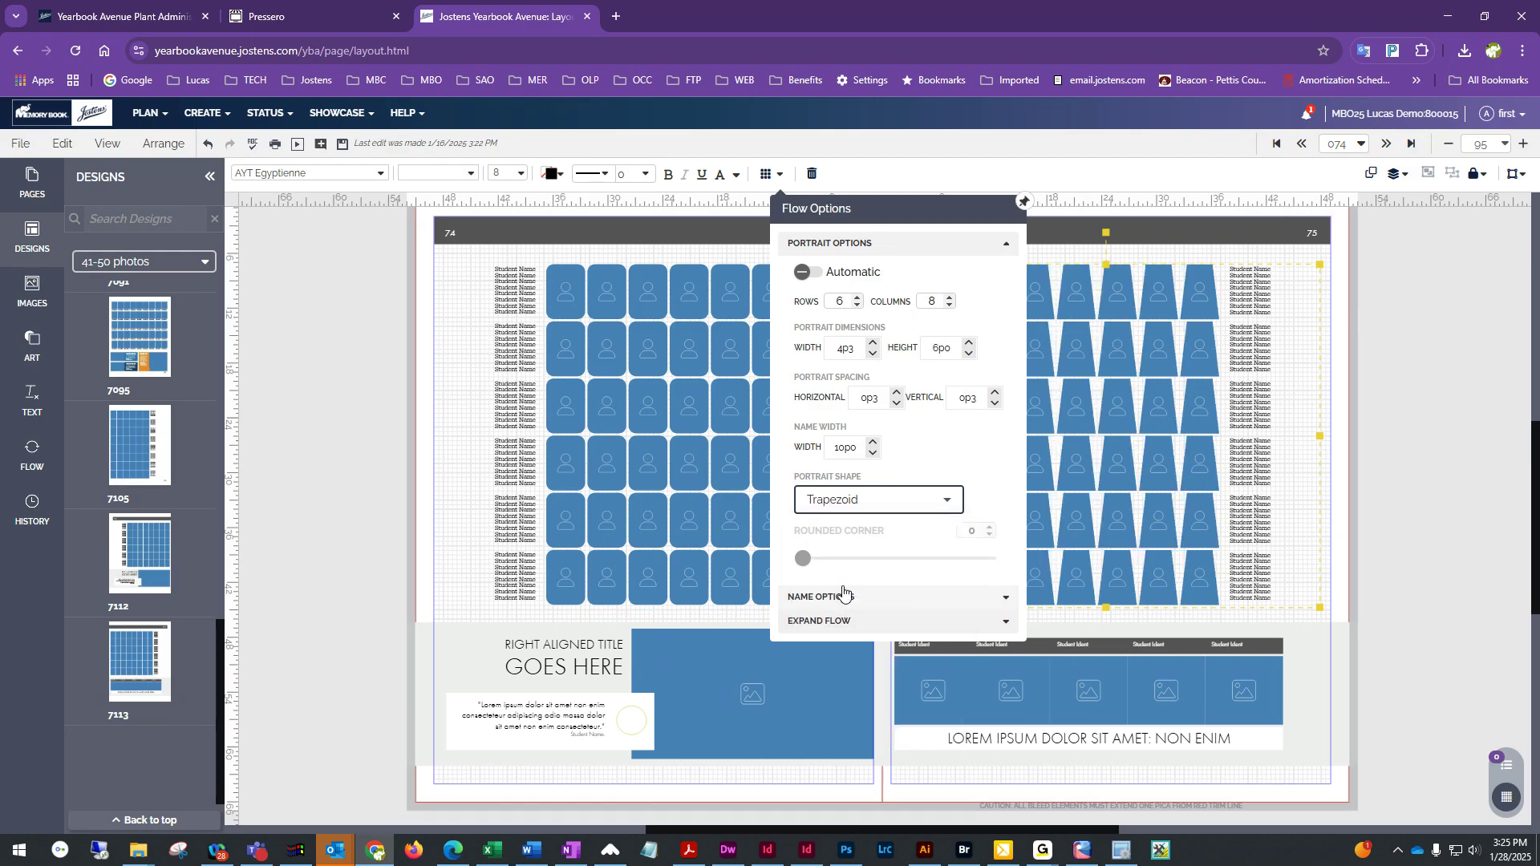
# Change the right page's portrait shape to Circle
pyautogui.click(906, 504)
pyautogui.click(875, 522)
pyautogui.click(875, 502)
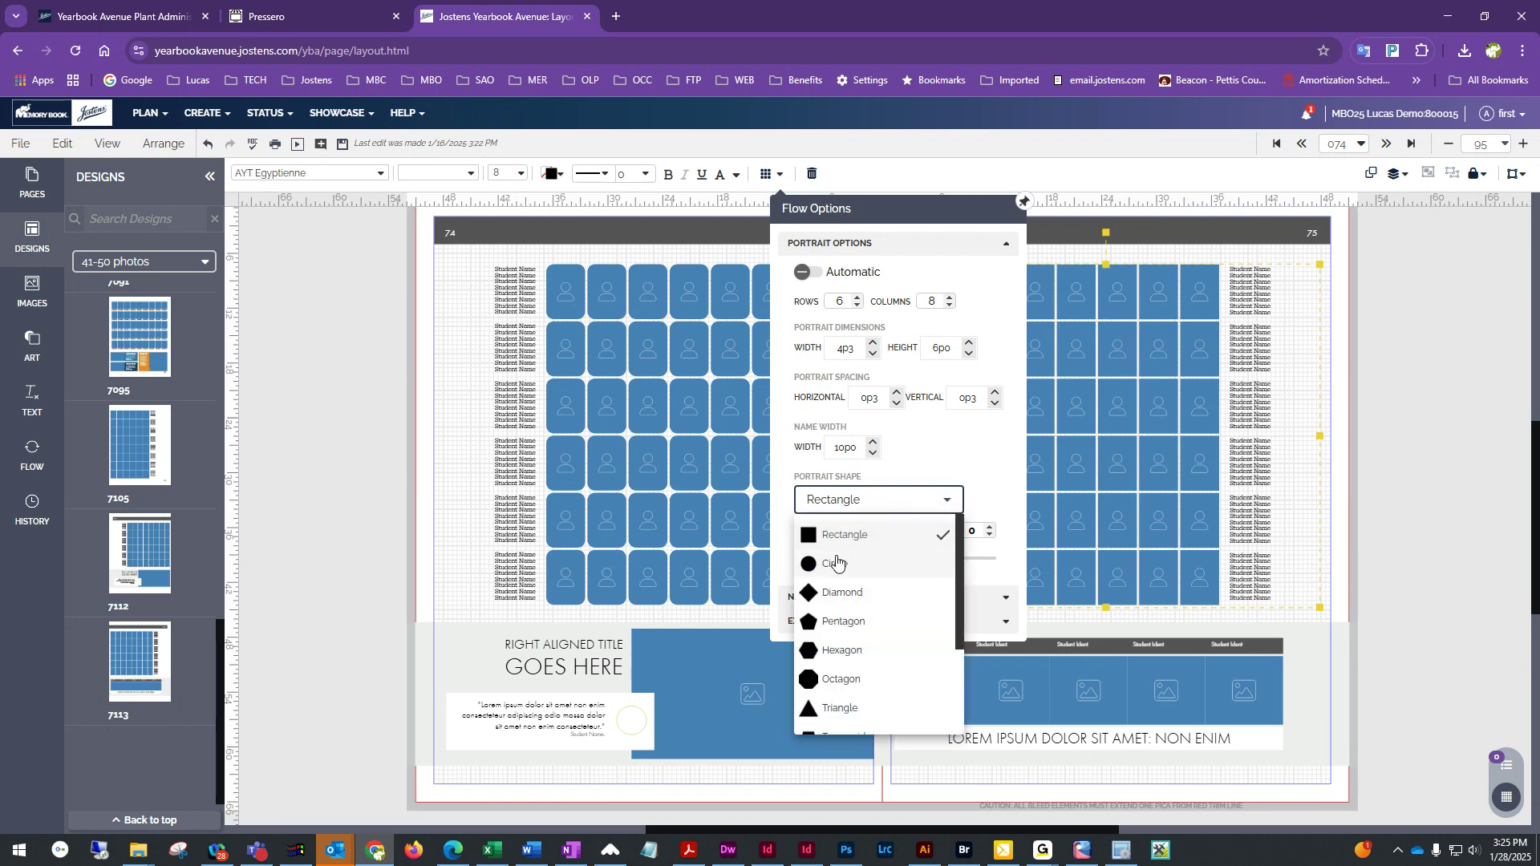
pyautogui.click(916, 558)
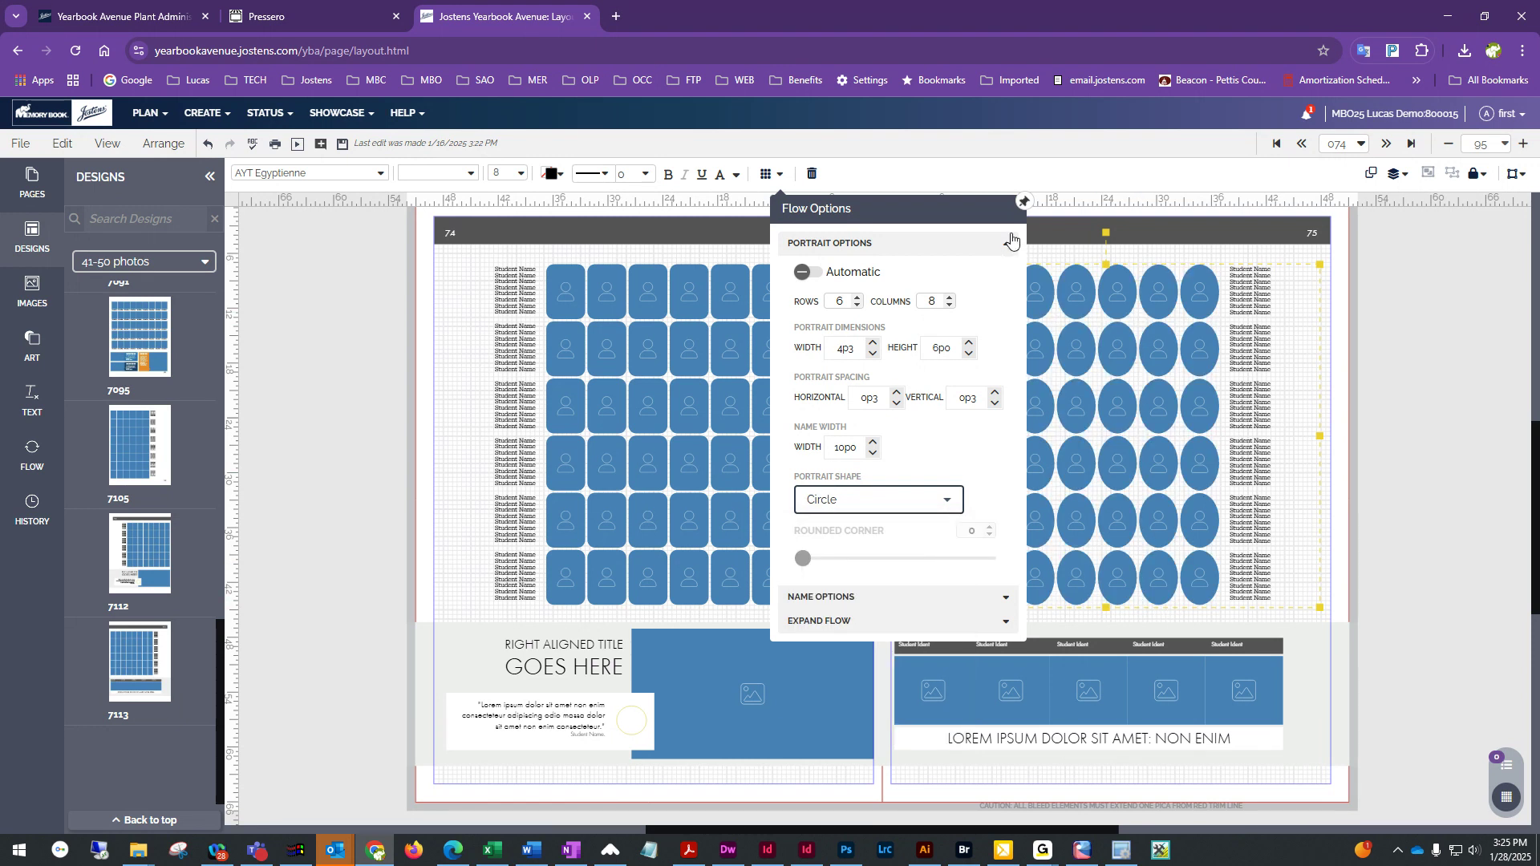
# Set the left page portrait flow's stroke size to 1 pt
pyautogui.click(968, 183)
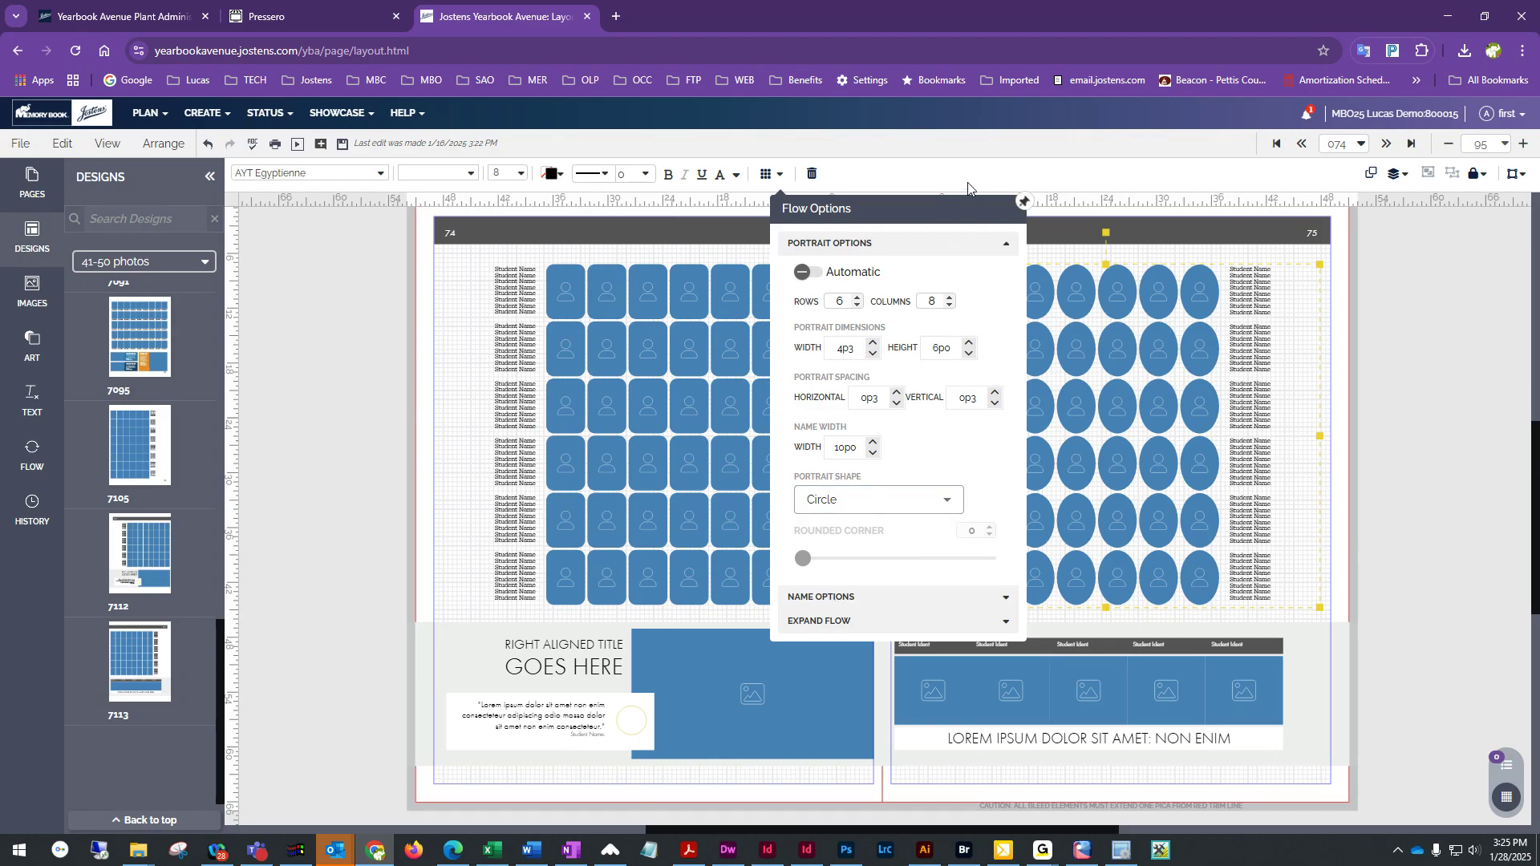
pyautogui.click(1397, 332)
pyautogui.click(737, 315)
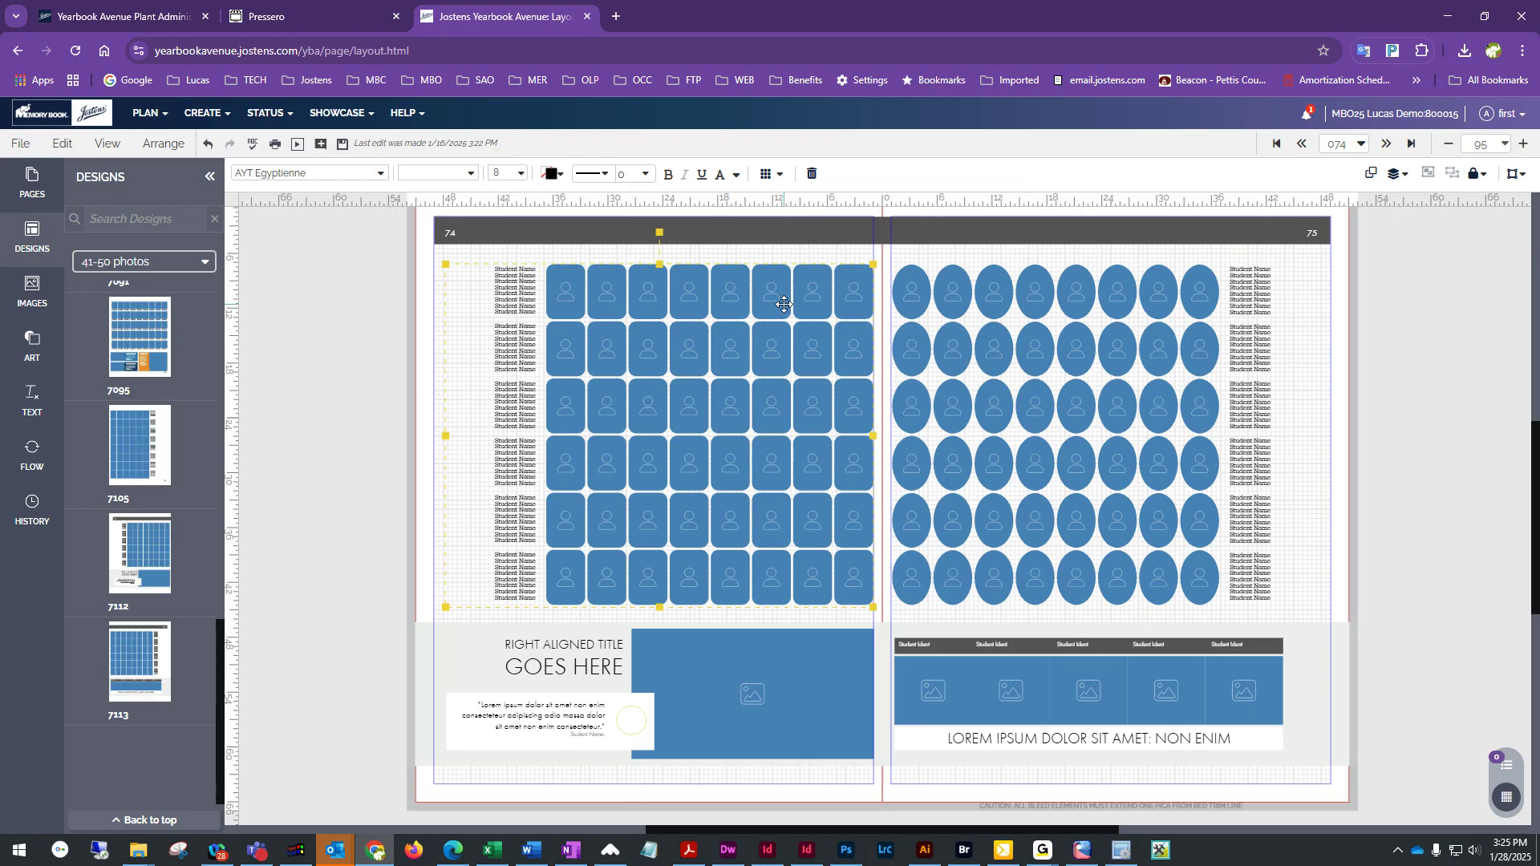
pyautogui.click(647, 175)
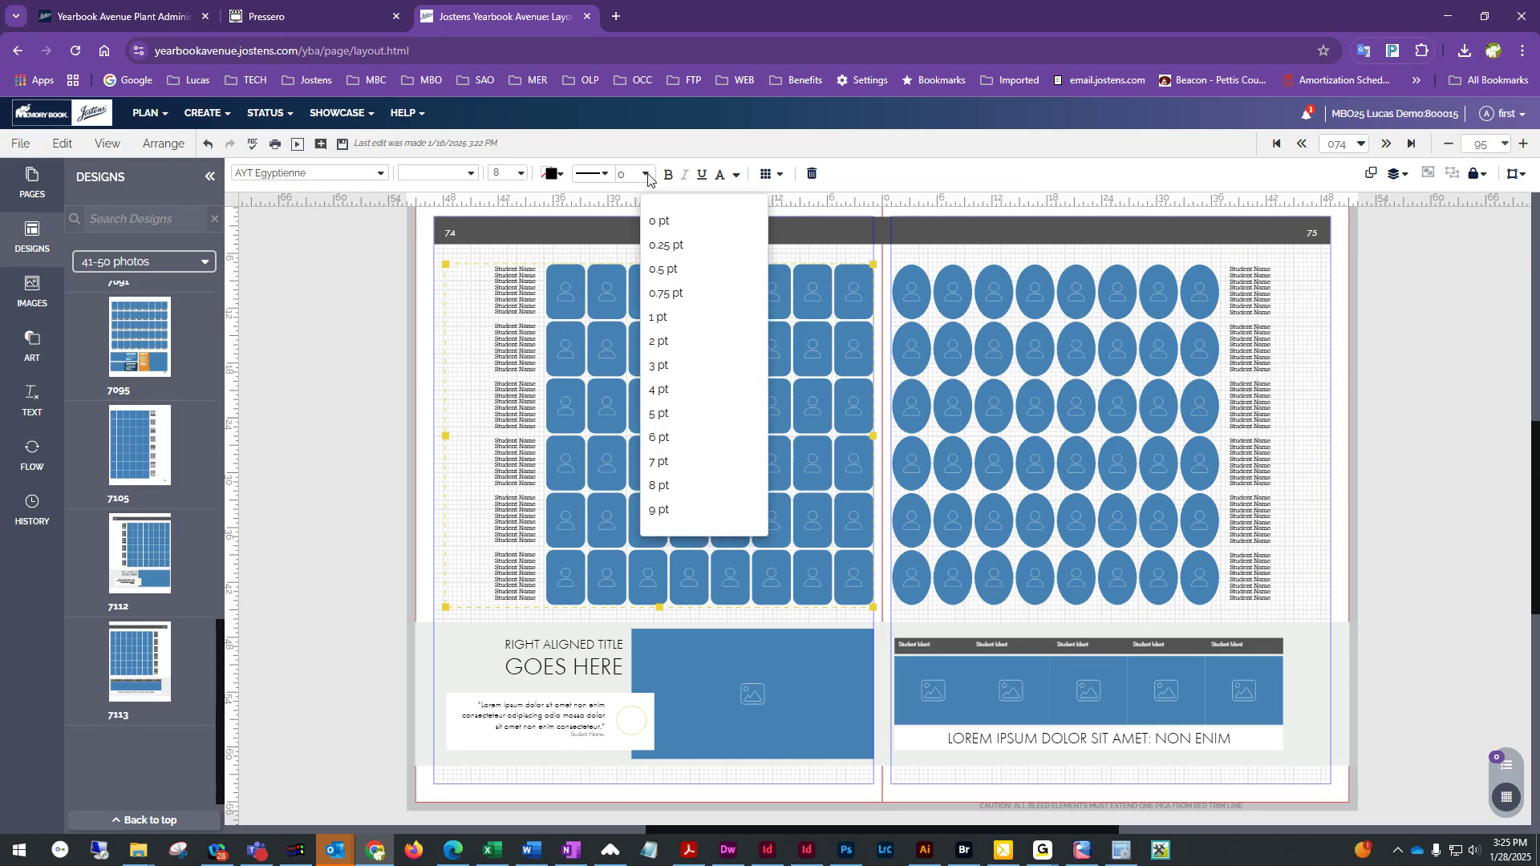
pyautogui.click(688, 319)
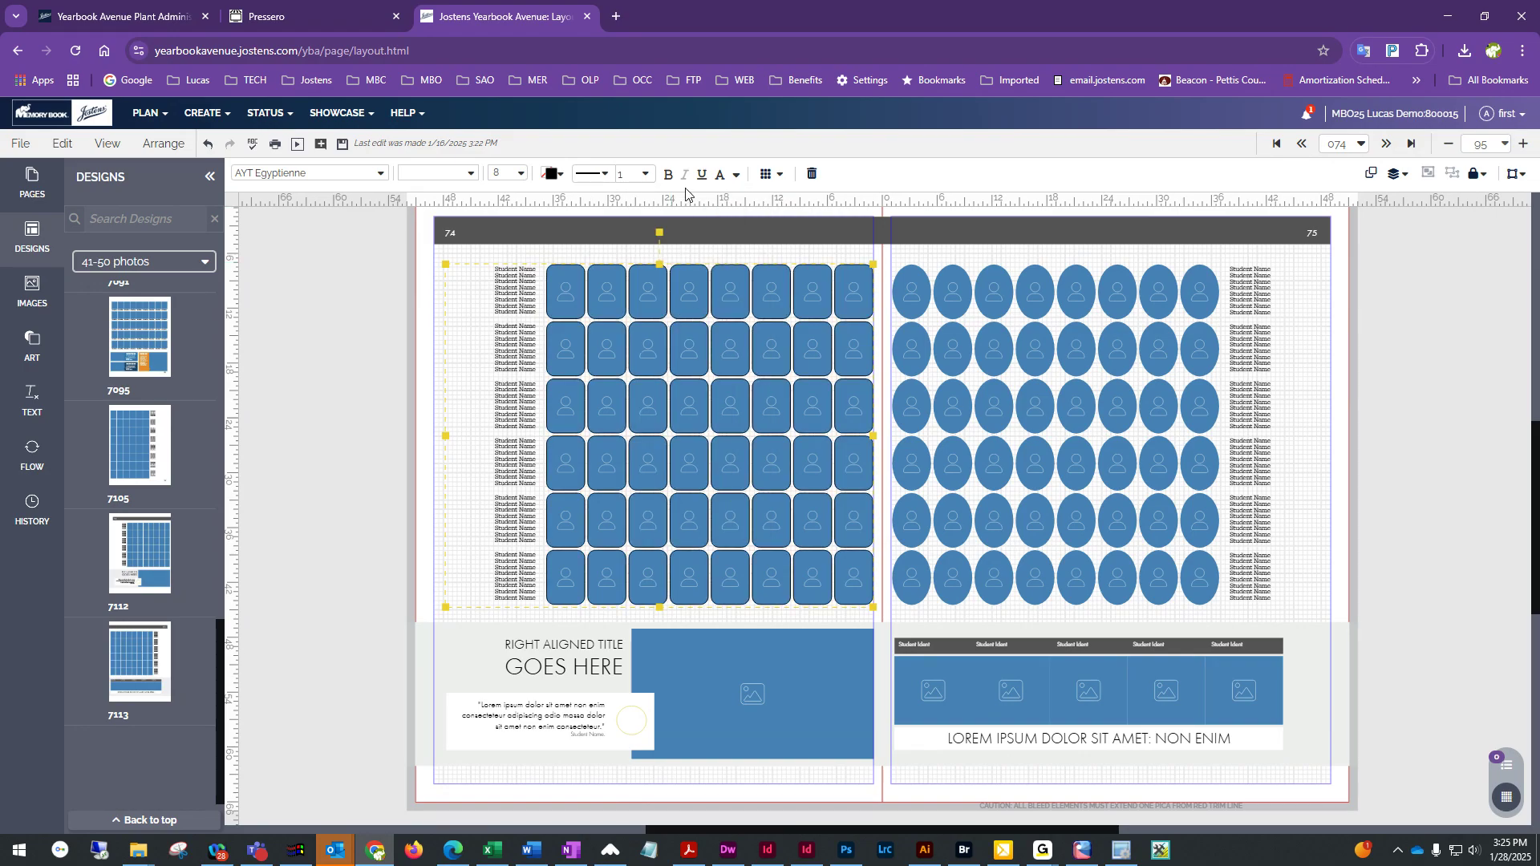
# Set the right page portrait flow's stroke size to 1 pt
pyautogui.click(912, 275)
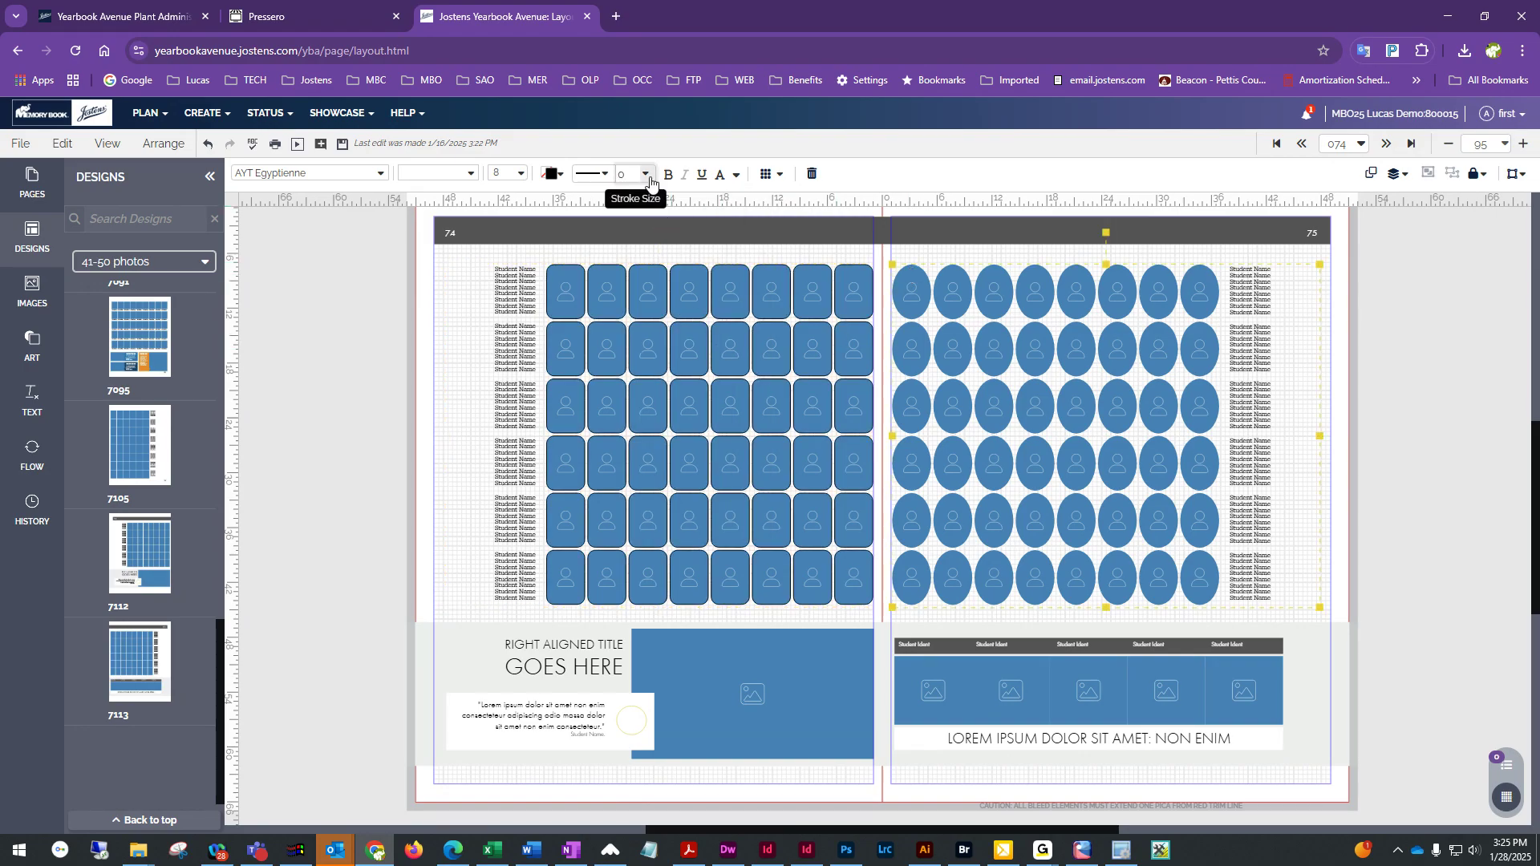
pyautogui.click(646, 175)
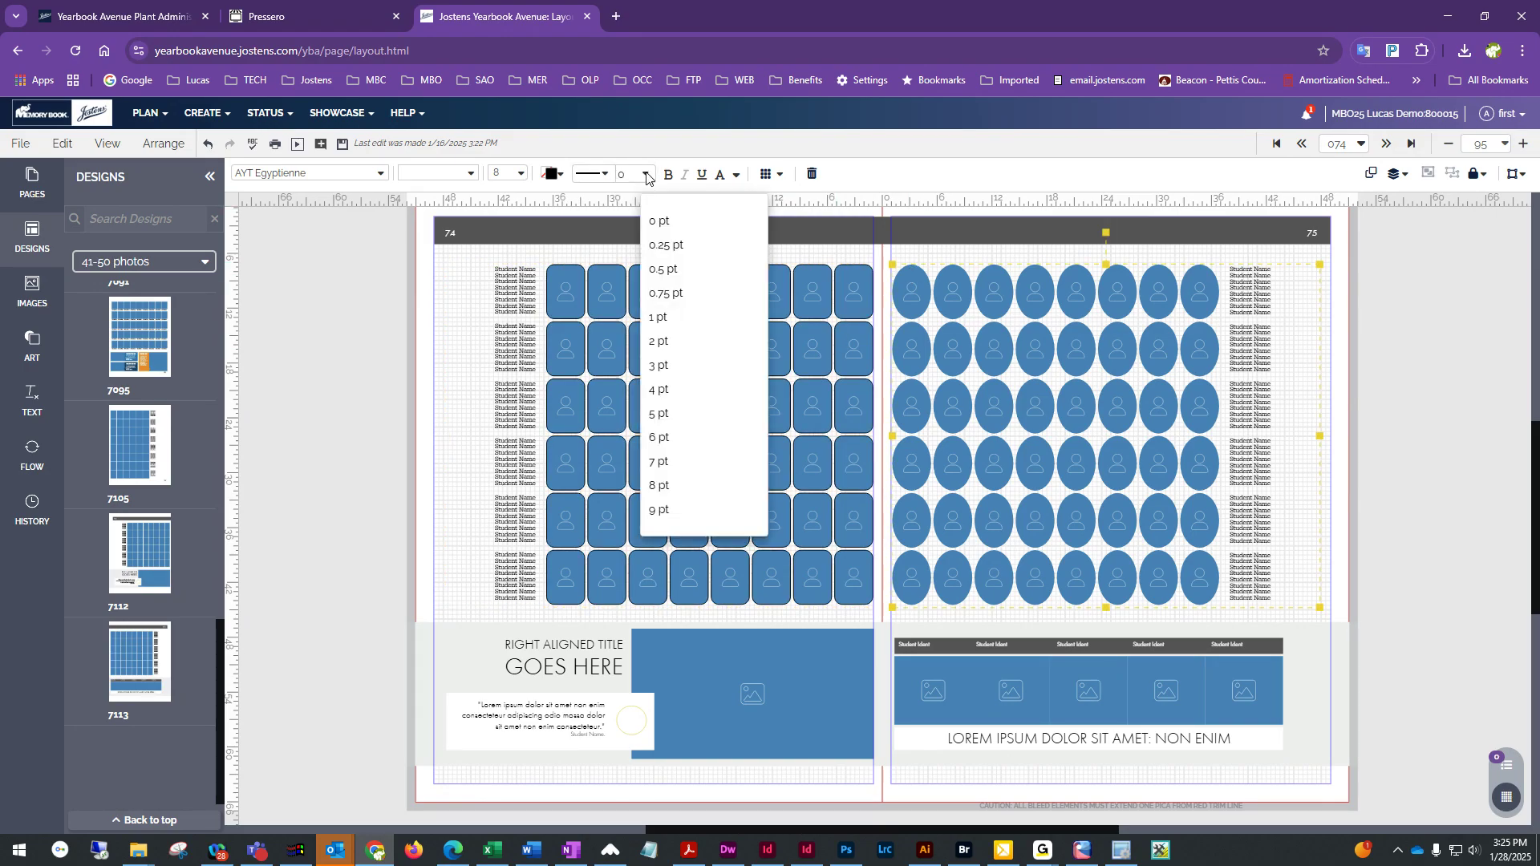
pyautogui.click(681, 319)
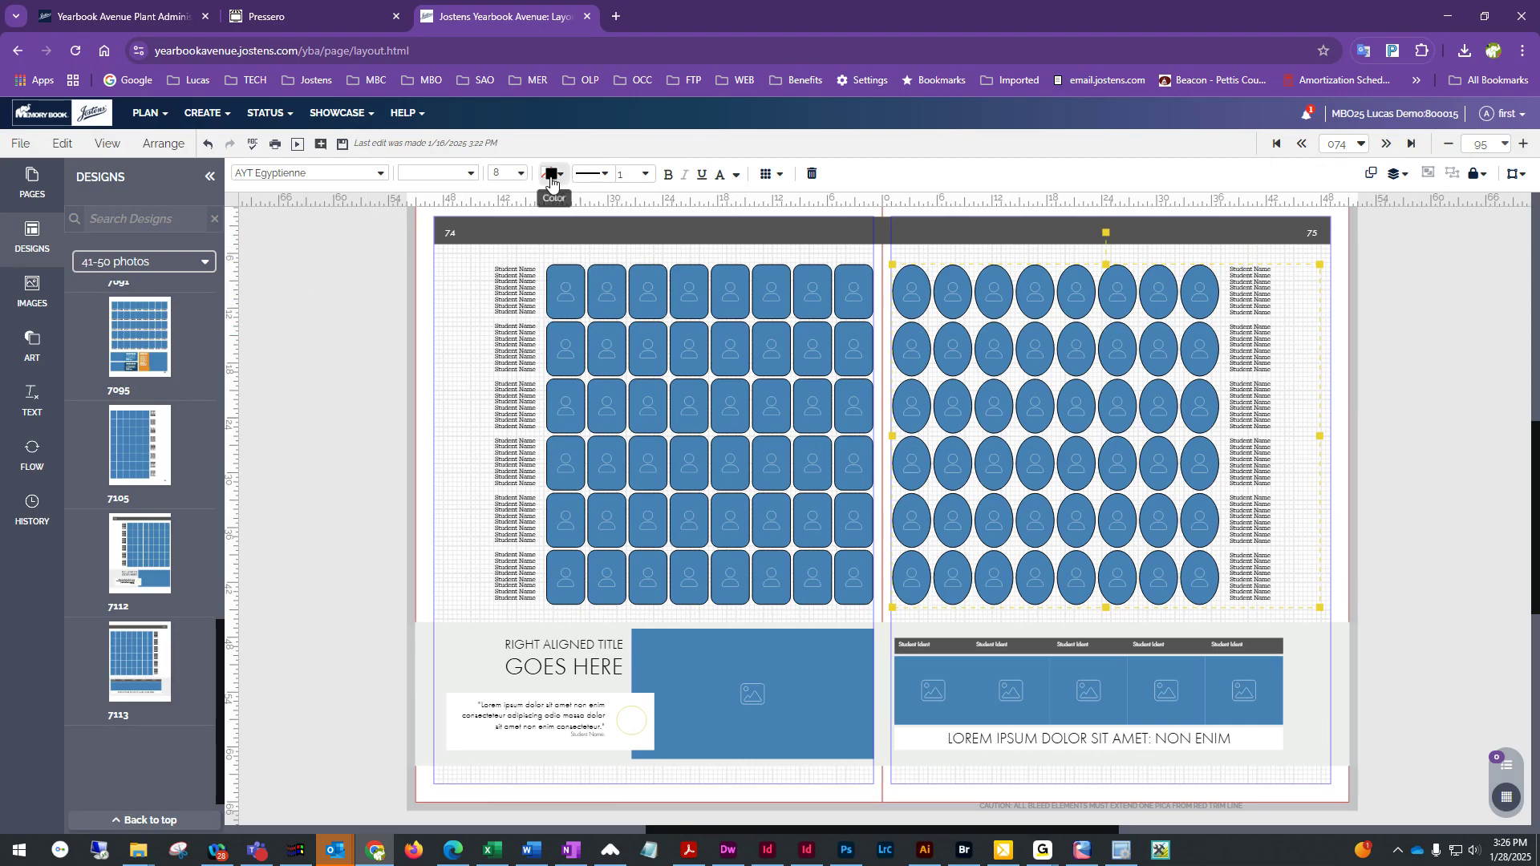
# Apply a color from the Earthwise palette to the right page portrait flow
pyautogui.click(550, 175)
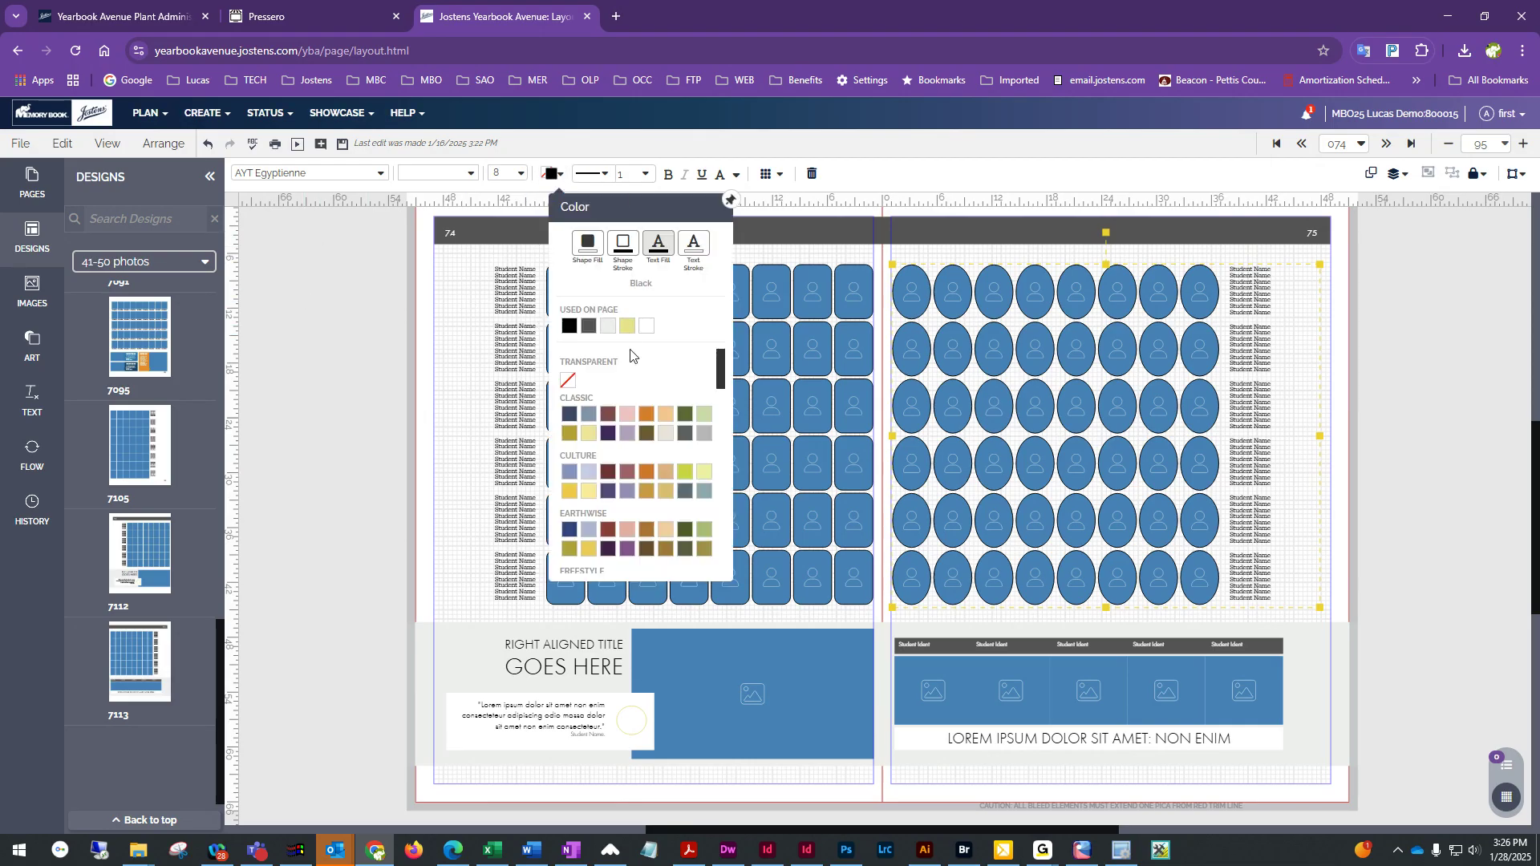
pyautogui.click(646, 549)
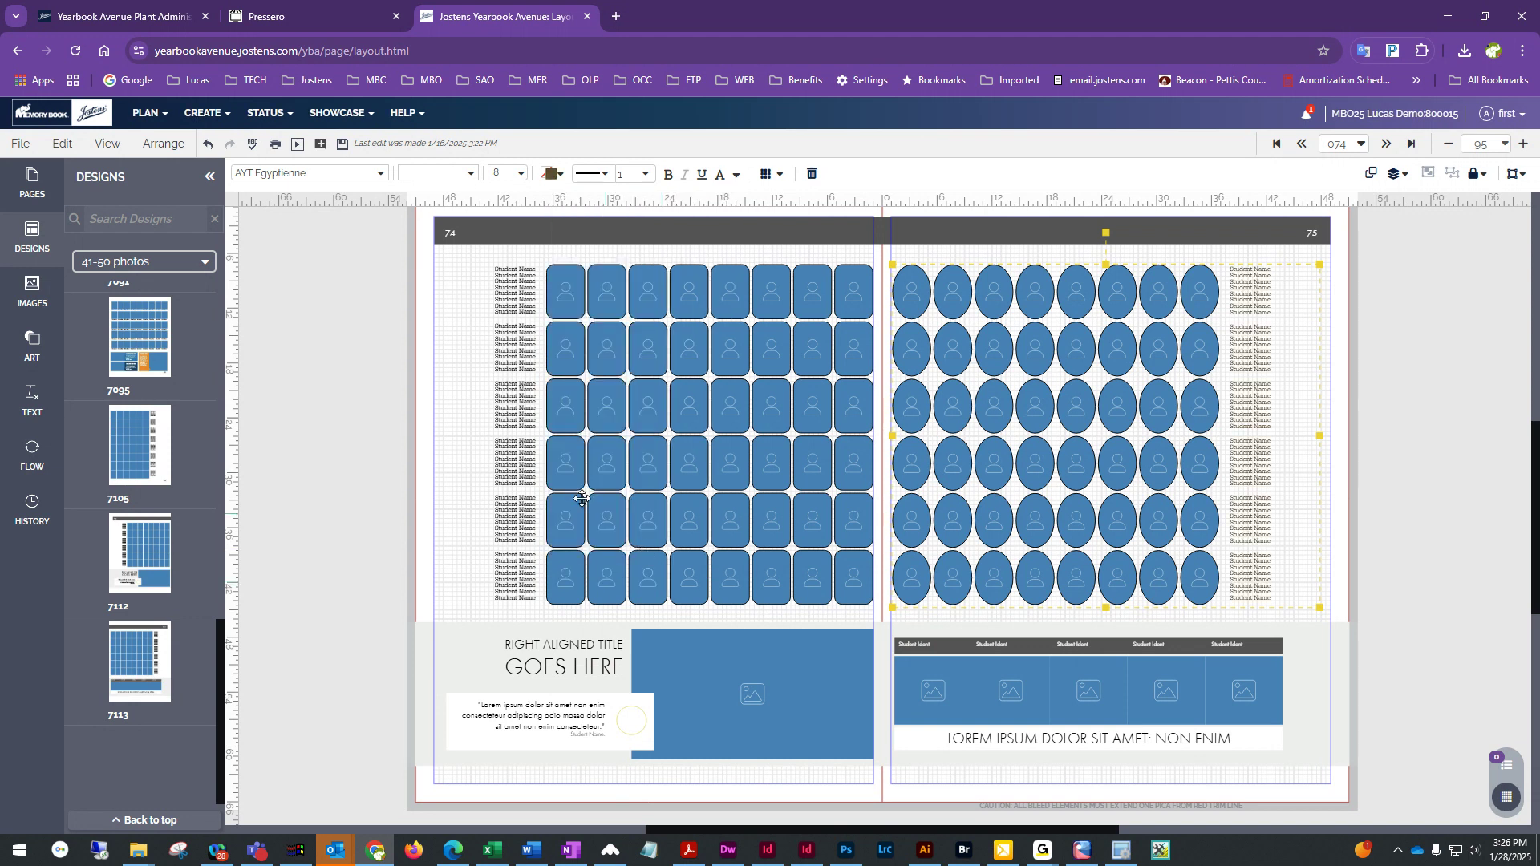
pyautogui.click(552, 174)
pyautogui.click(592, 324)
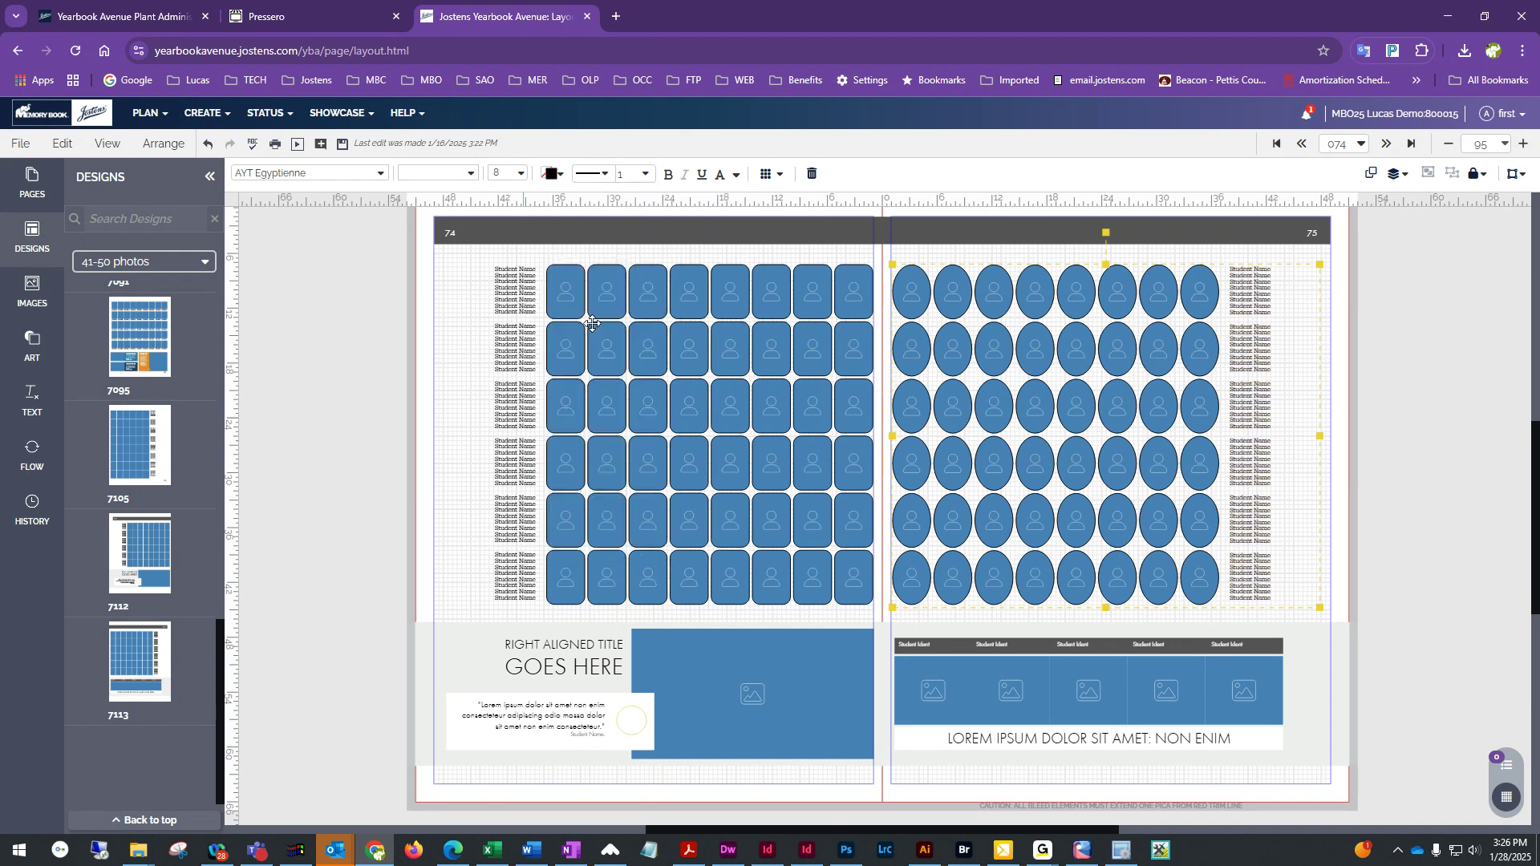
pyautogui.click(449, 405)
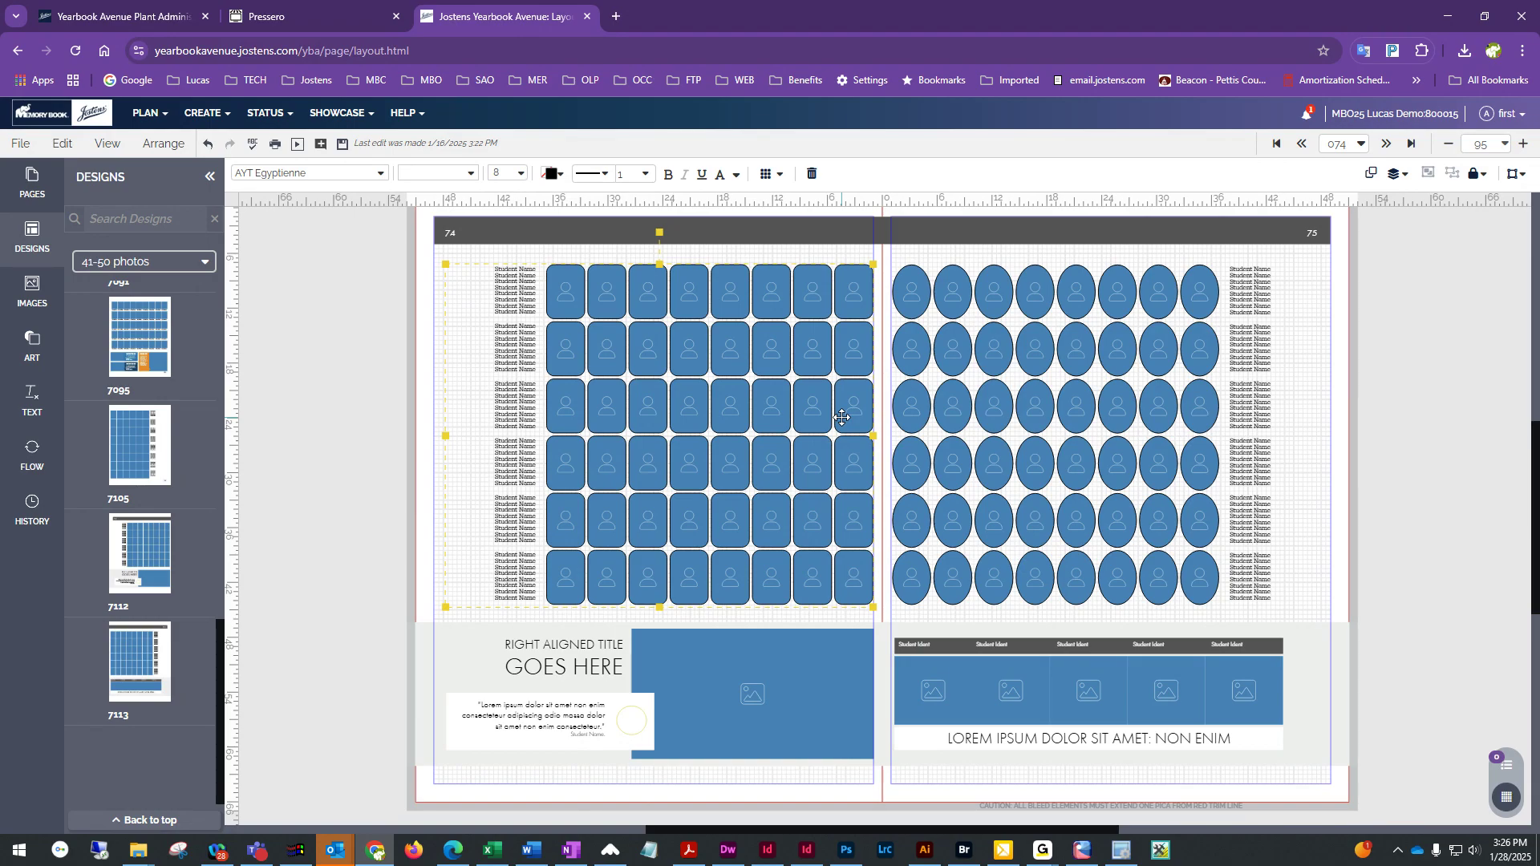
pyautogui.click(427, 324)
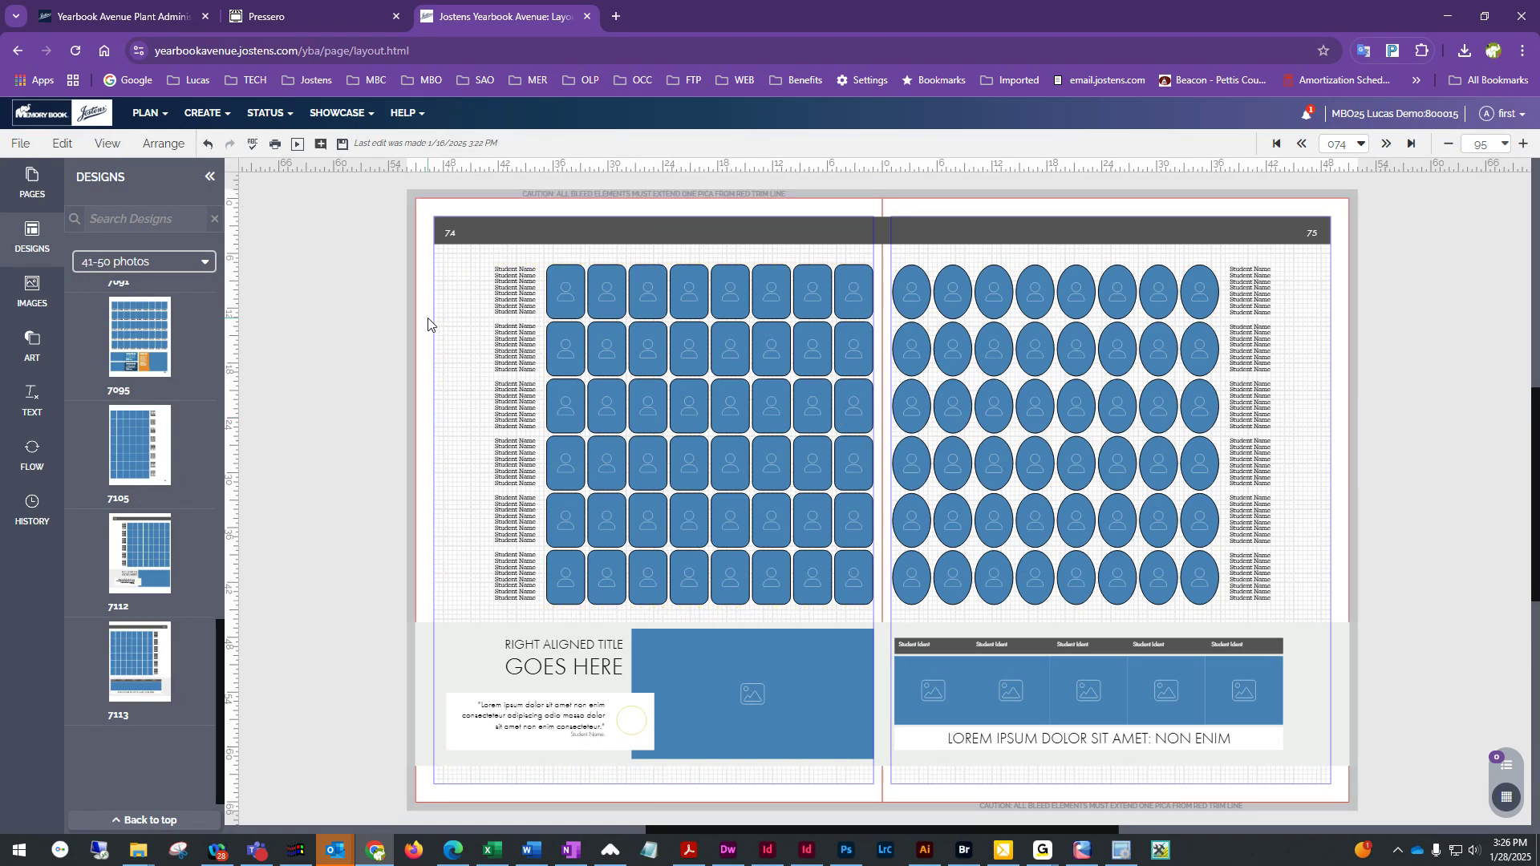
# Save the spread and save the left page as a template named Class Page 25
pyautogui.click(342, 145)
pyautogui.click(20, 144)
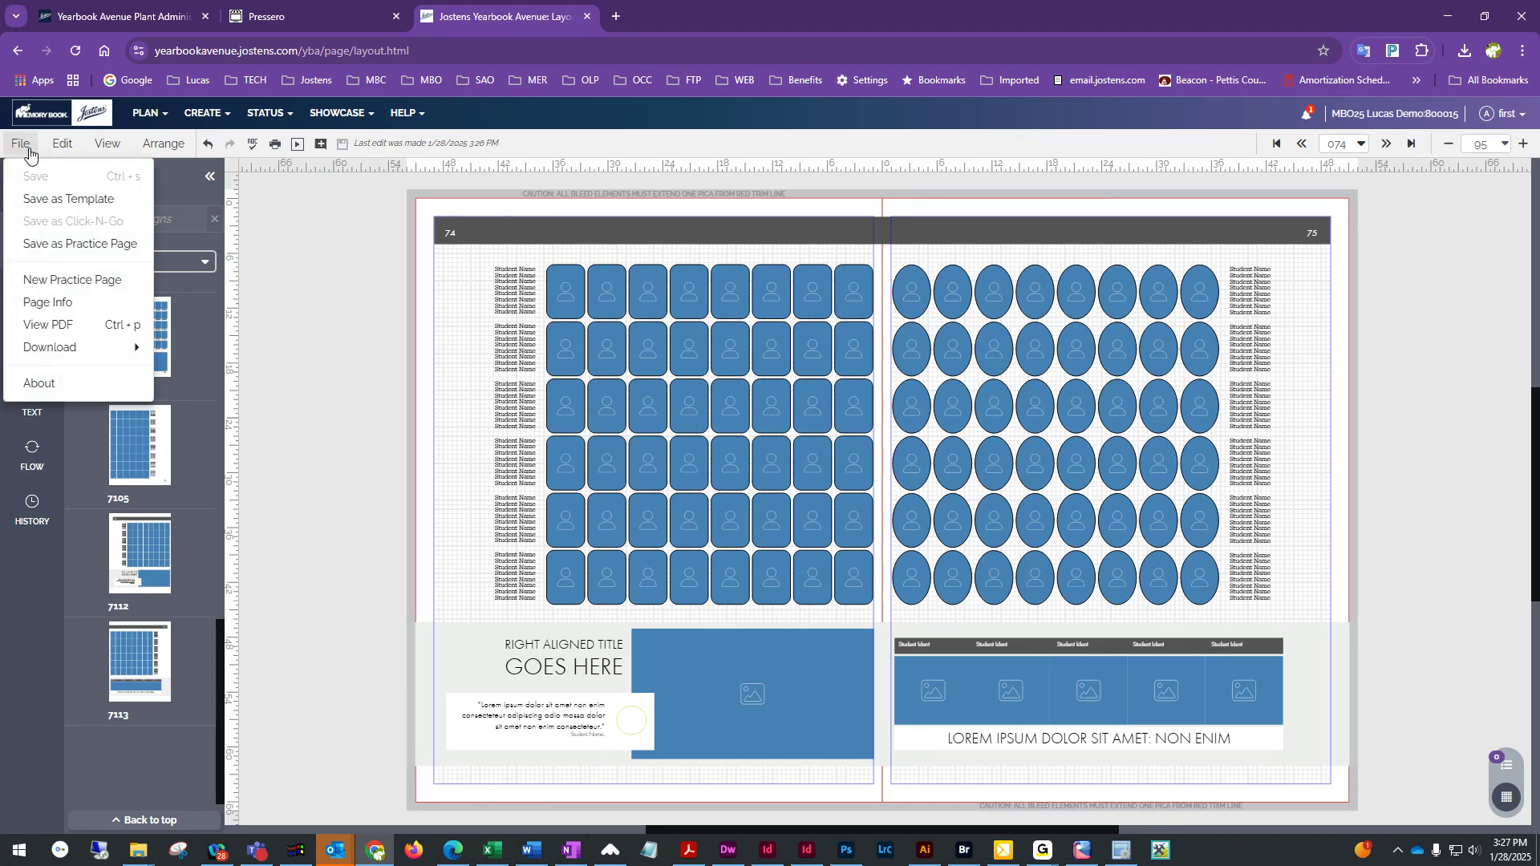
pyautogui.click(83, 202)
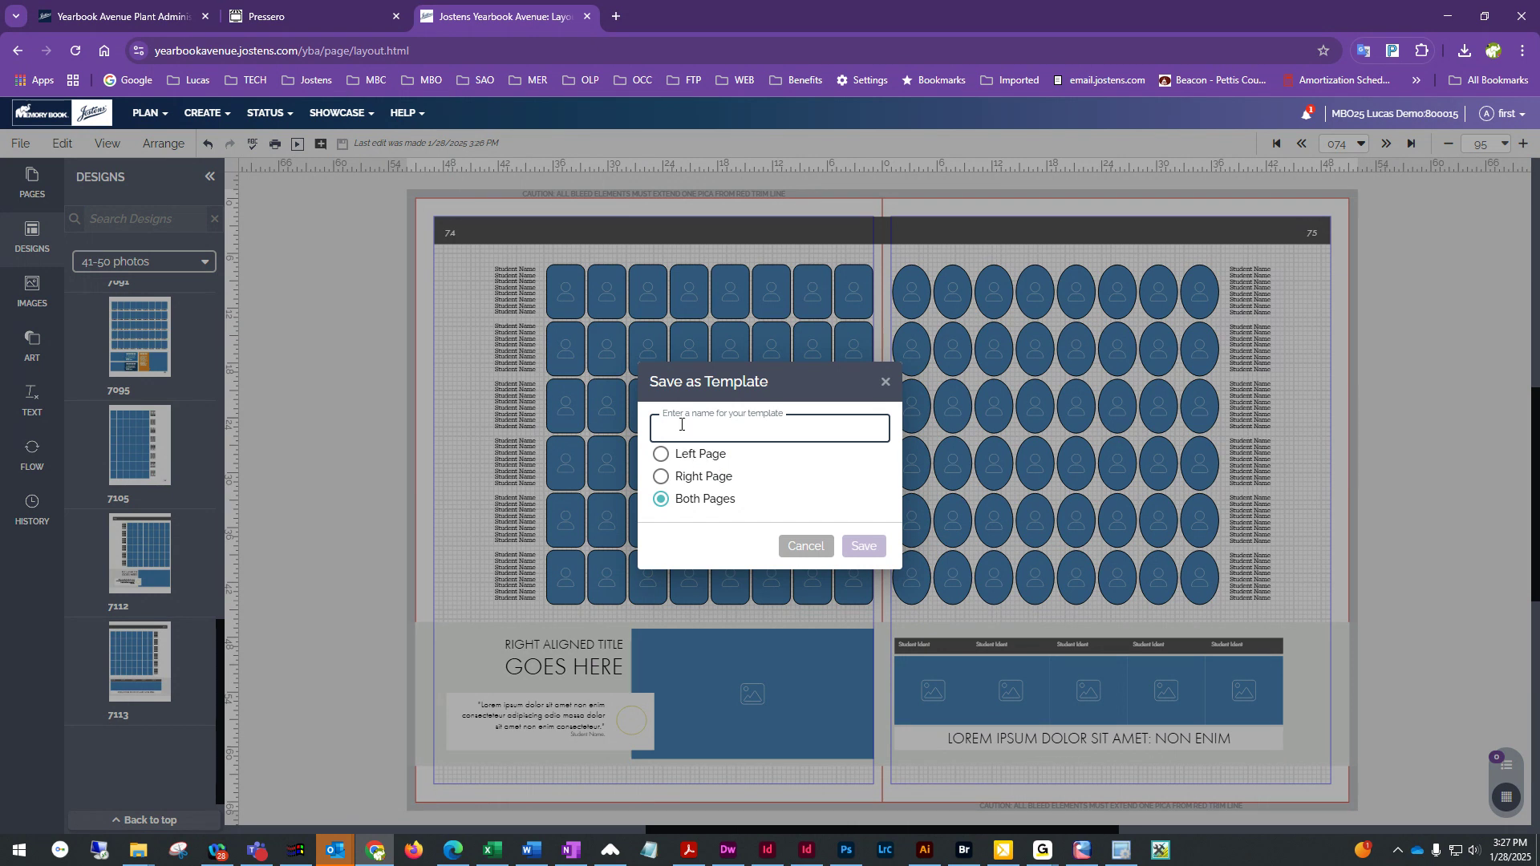
pyautogui.write('Class Page 25')
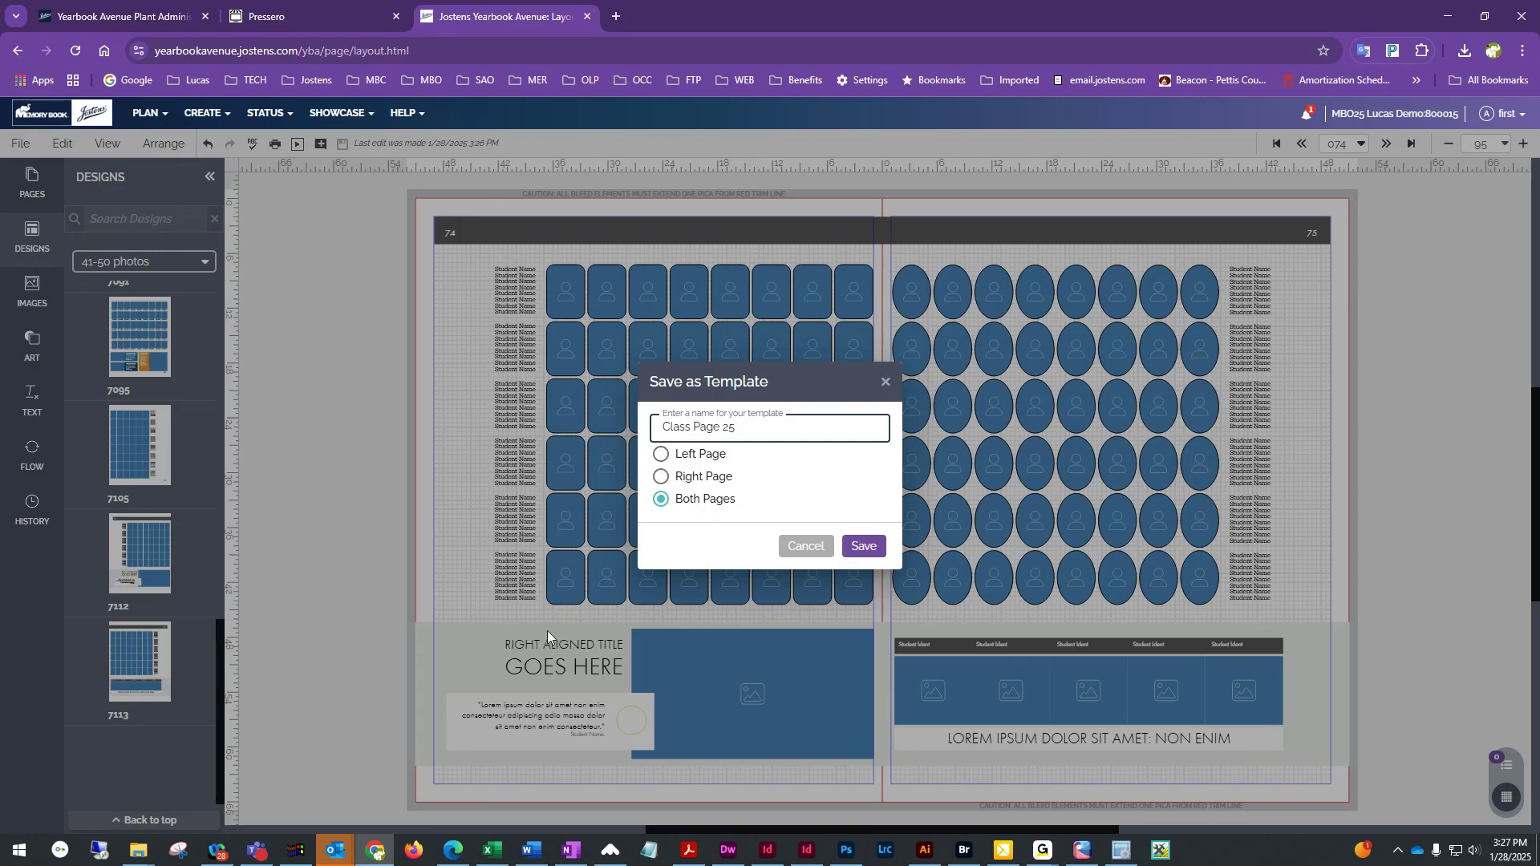
pyautogui.click(662, 455)
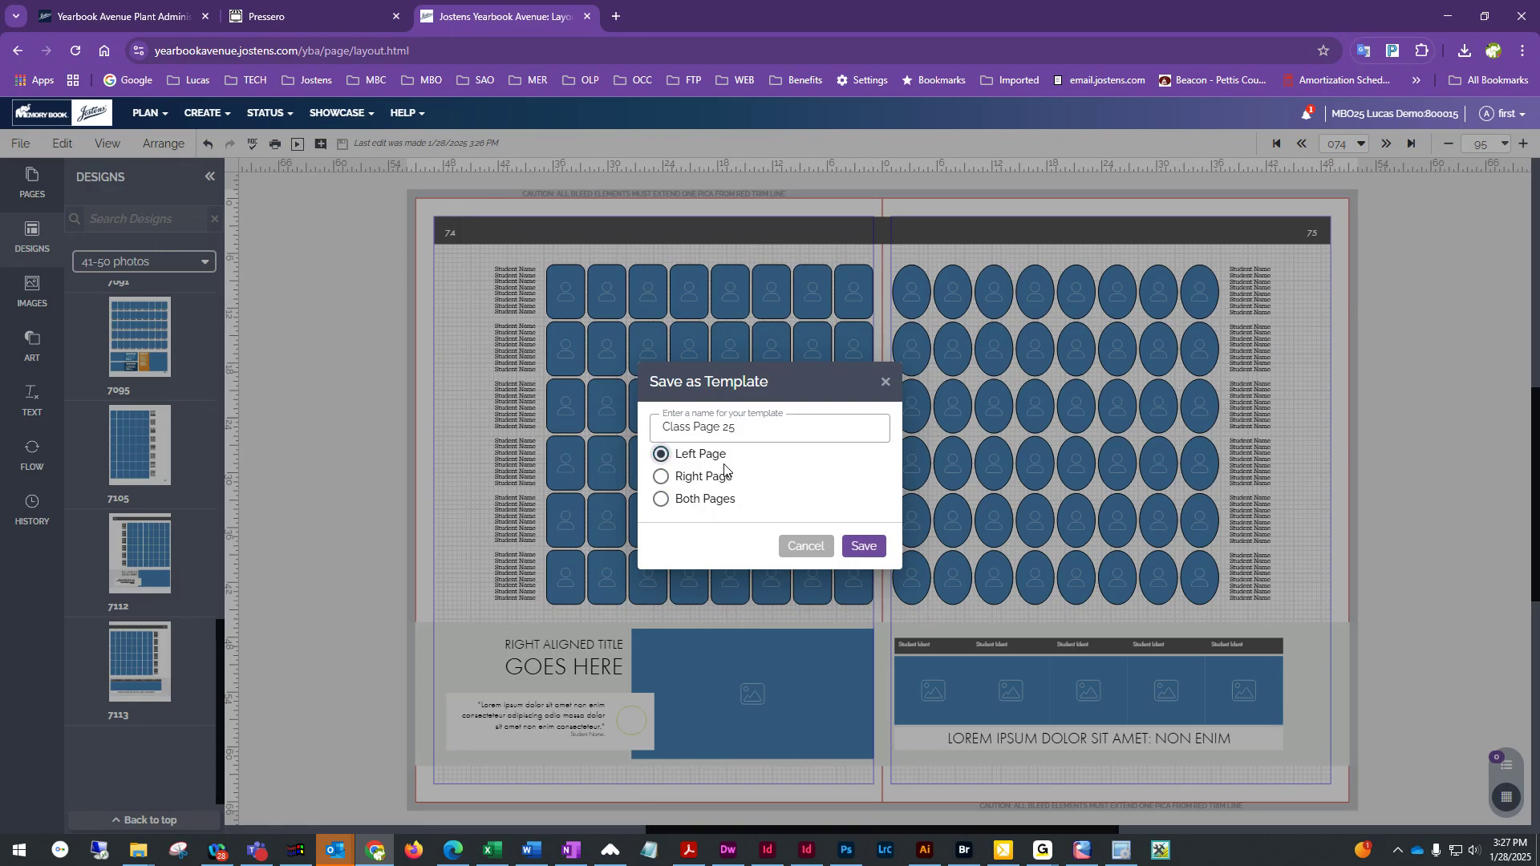
pyautogui.click(870, 546)
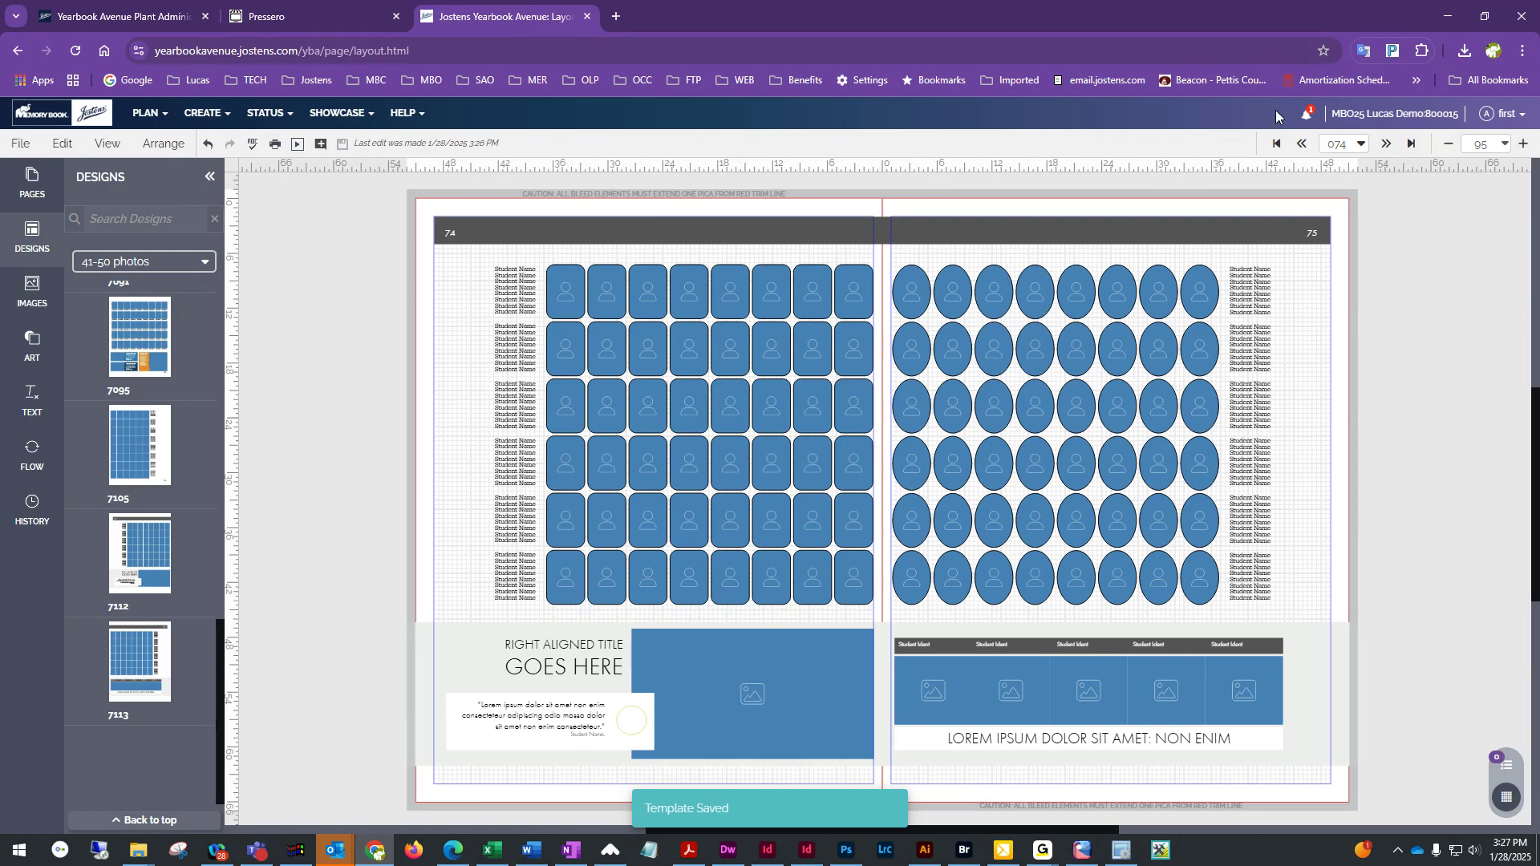
# Go to the next spread and delete all of its existing elements
pyautogui.click(1386, 144)
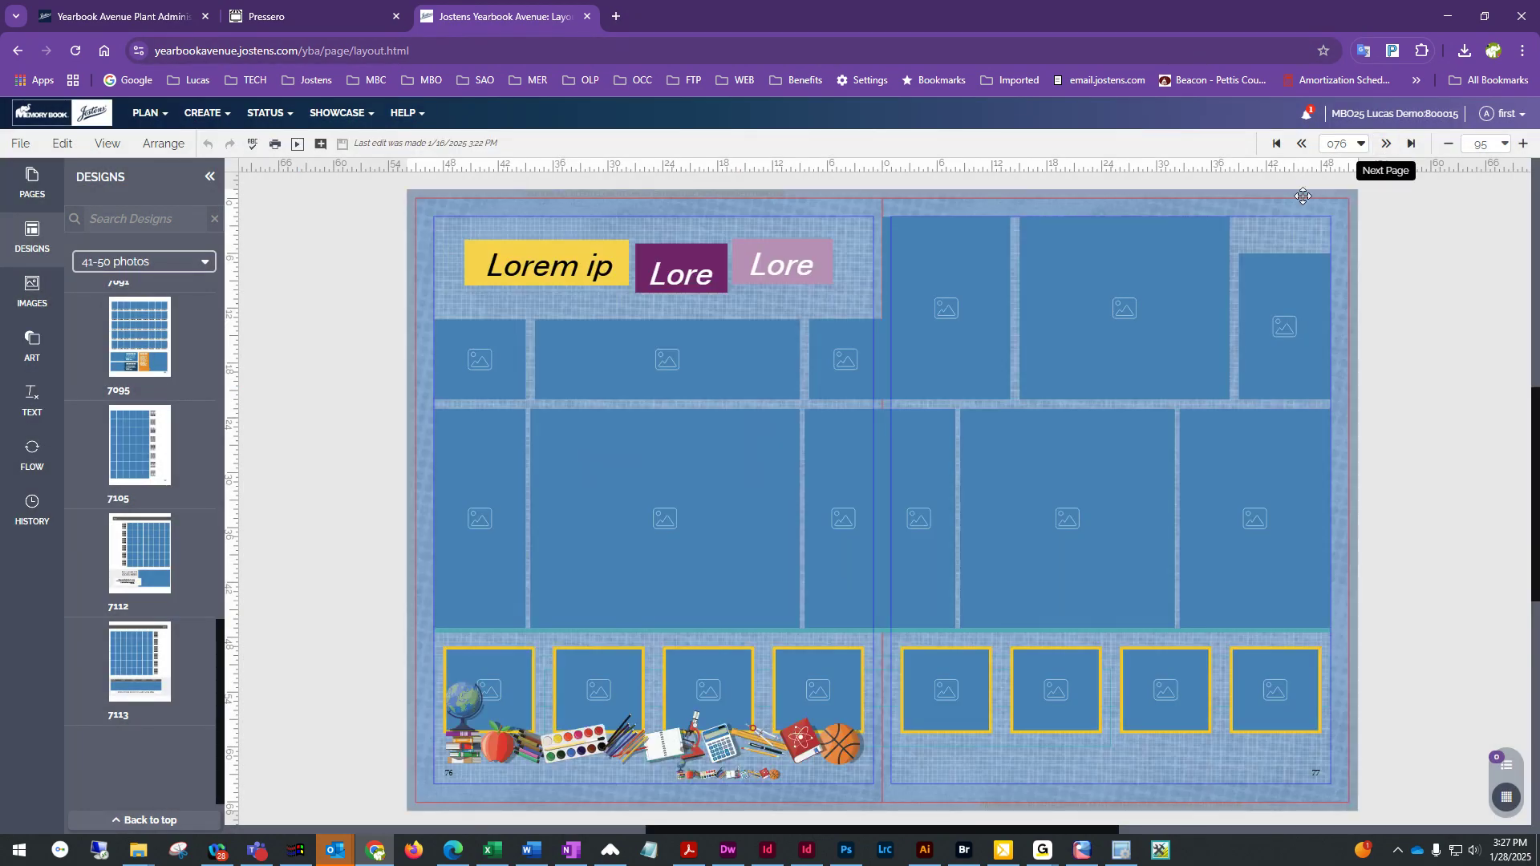
pyautogui.moveTo(401, 183); pyautogui.dragTo(1398, 815)
pyautogui.press('Delete')
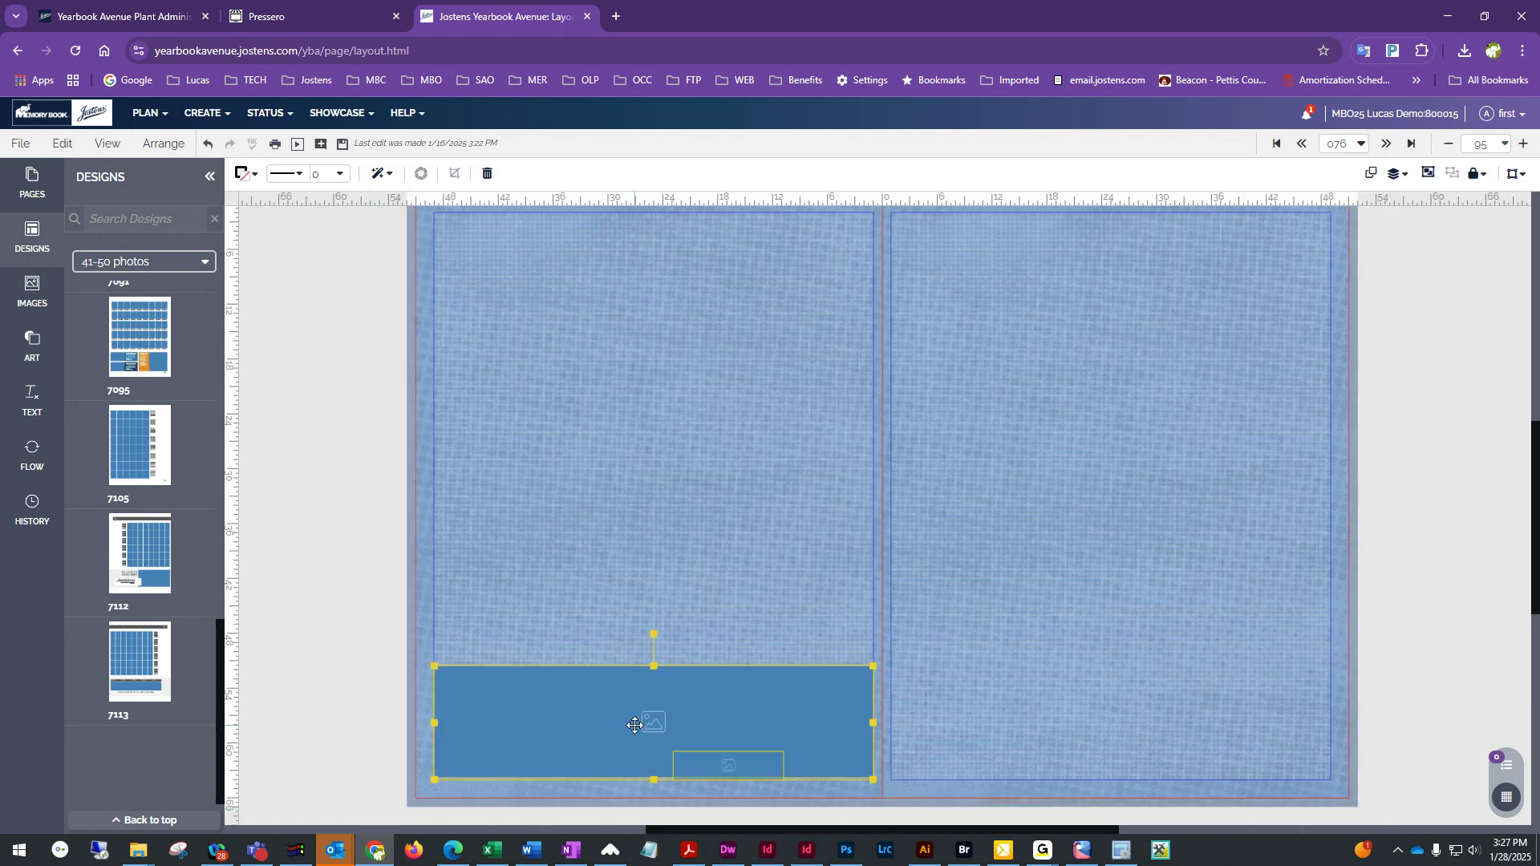
pyautogui.press('Delete')
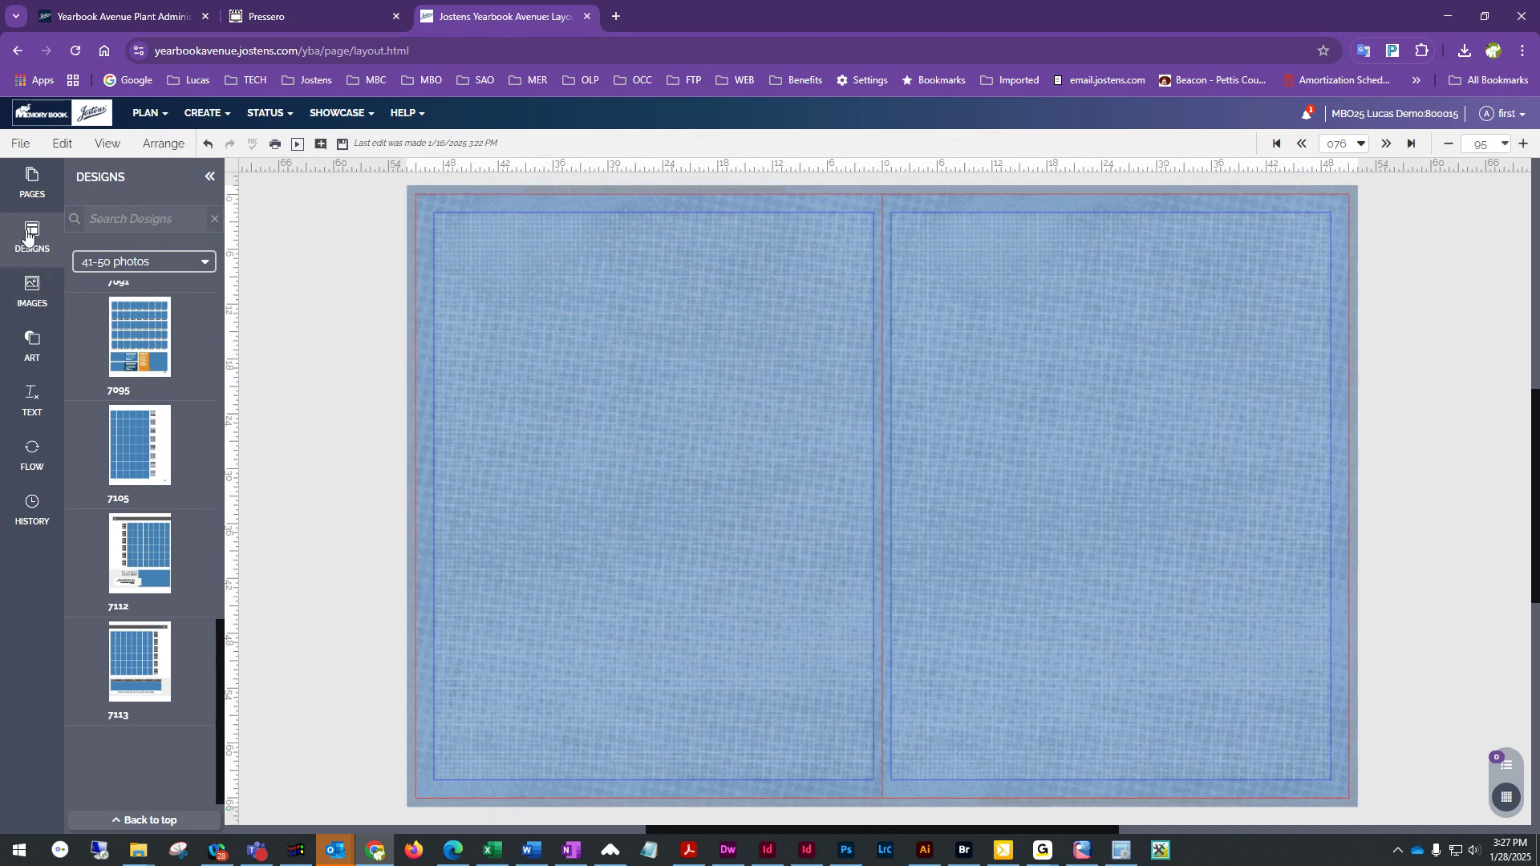
# Apply the Class Page 25 template from My Templates to the left page, retaining existing content
pyautogui.click(160, 263)
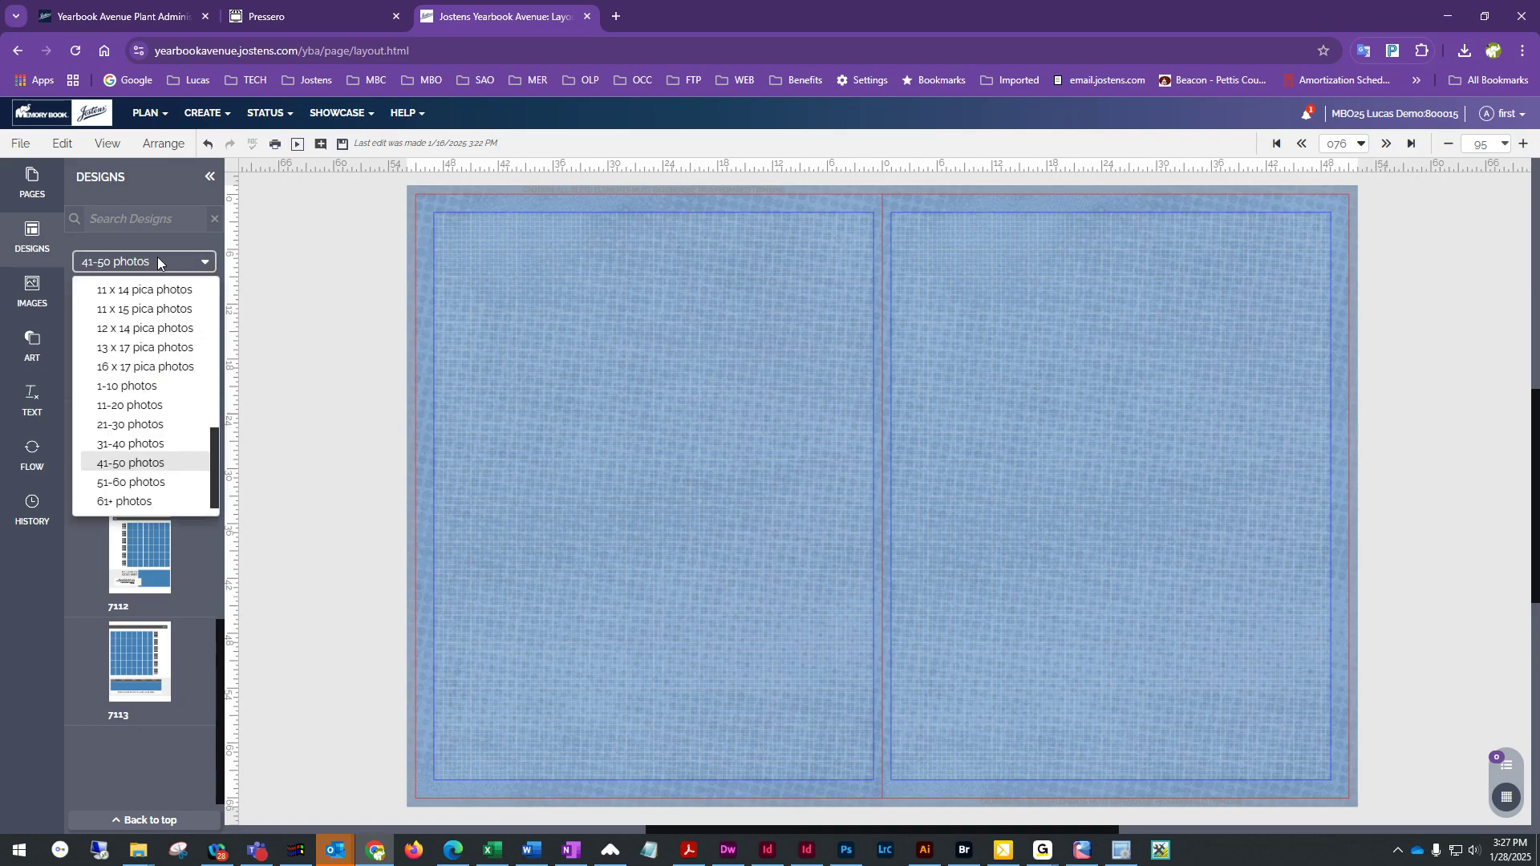
pyautogui.scroll(10, 155, 348)
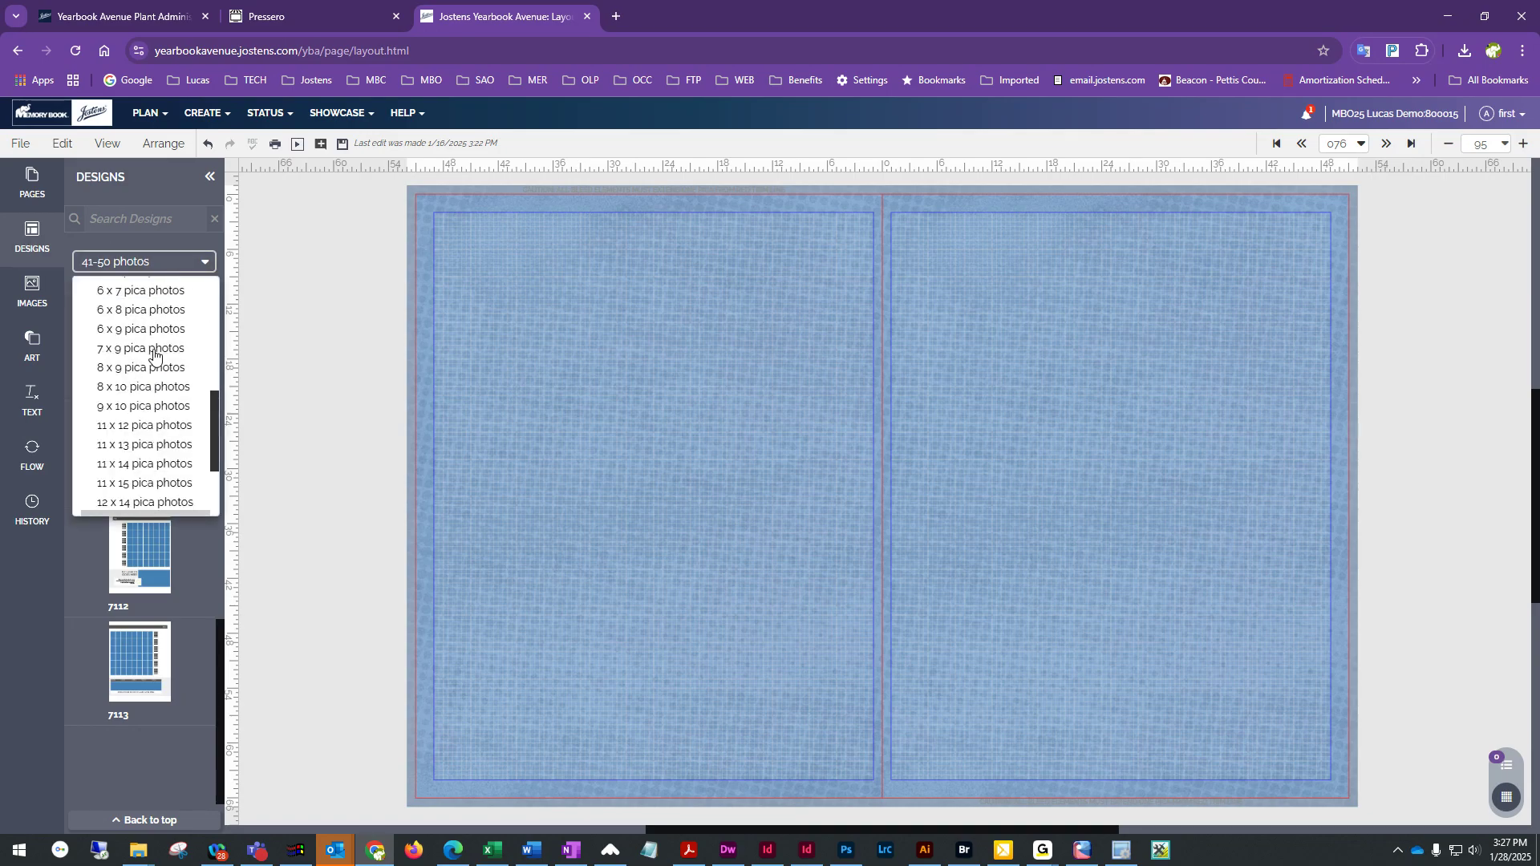
pyautogui.click(160, 264)
pyautogui.click(159, 264)
pyautogui.scroll(8, 144, 345)
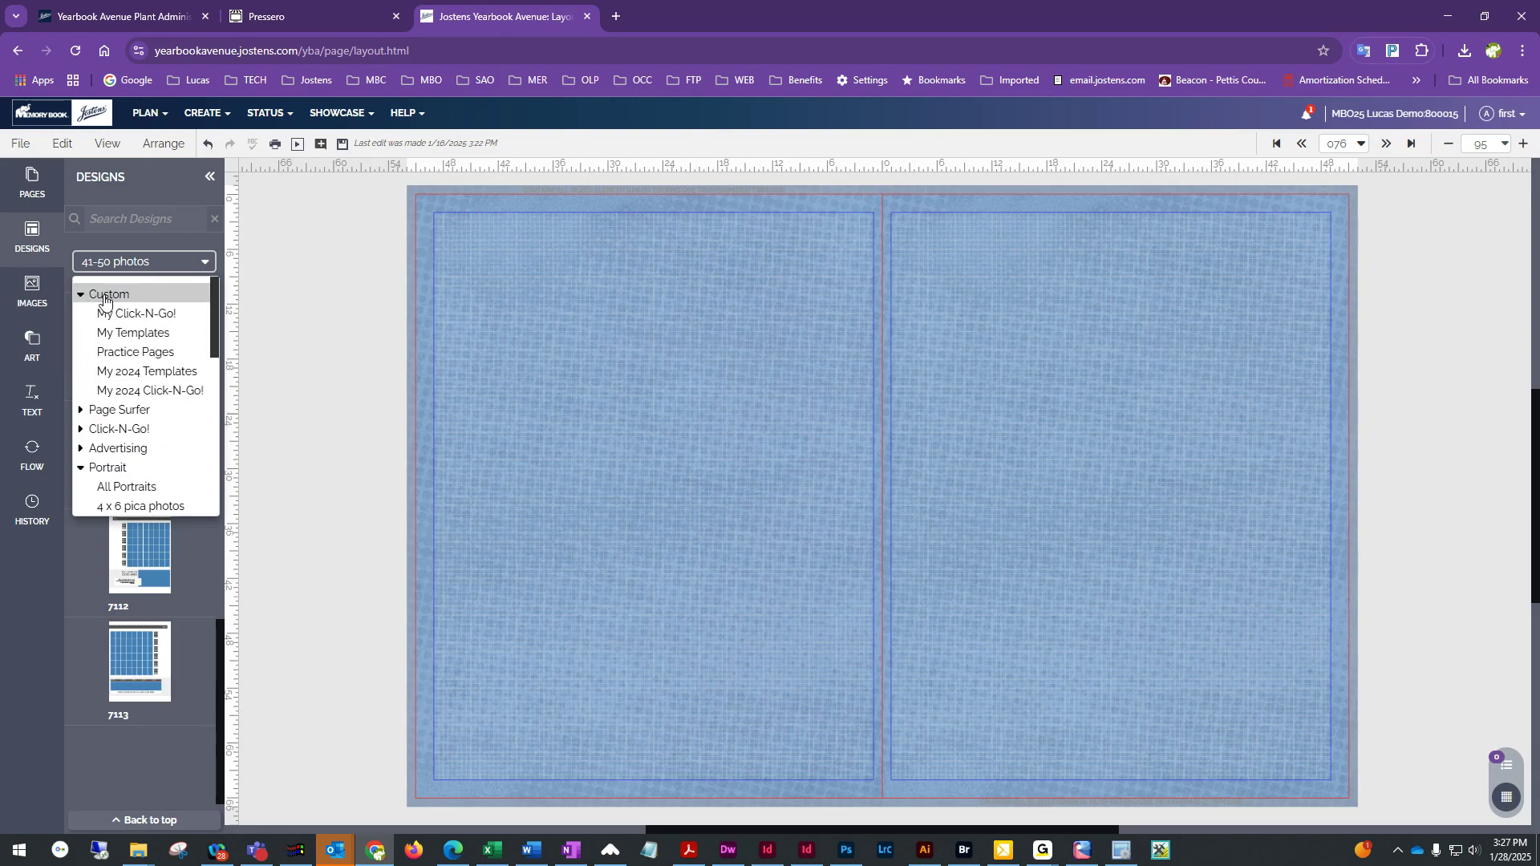
pyautogui.click(140, 333)
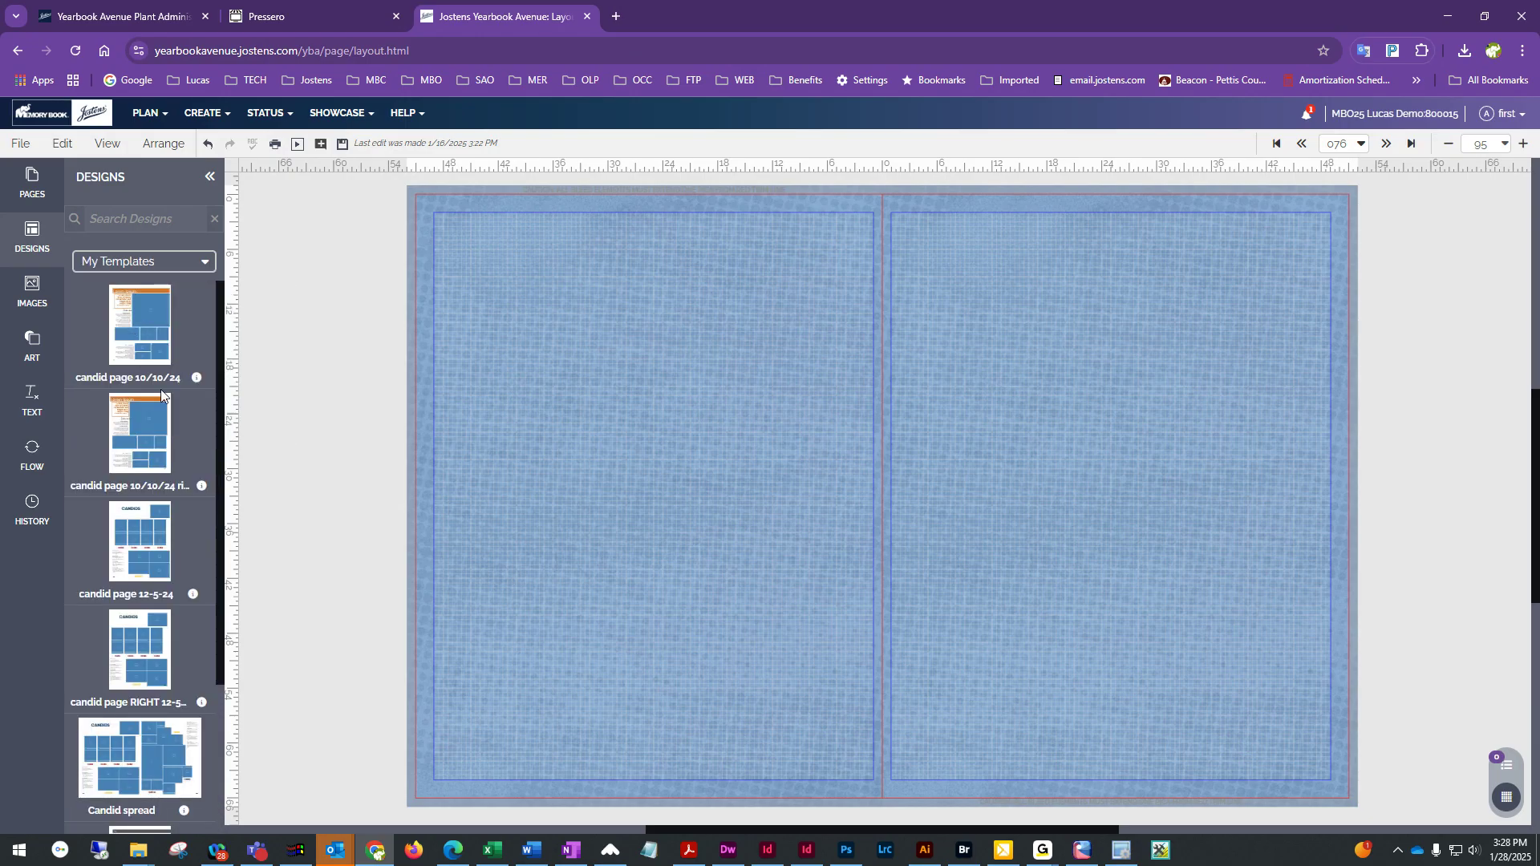
pyautogui.scroll(-4, 161, 390)
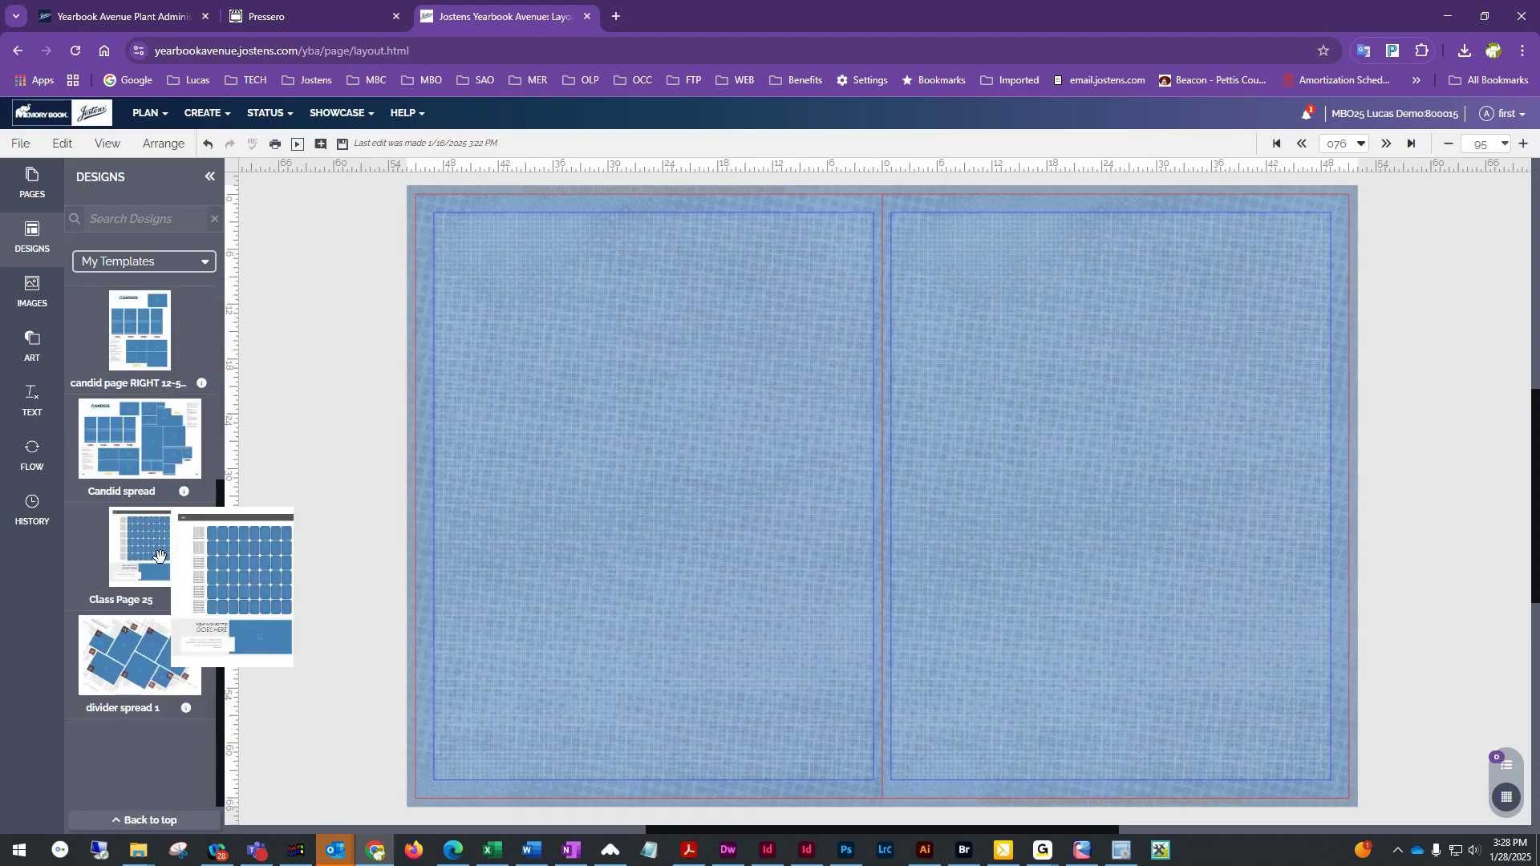
pyautogui.moveTo(142, 545)
pyautogui.moveTo(144, 548); pyautogui.dragTo(642, 396)
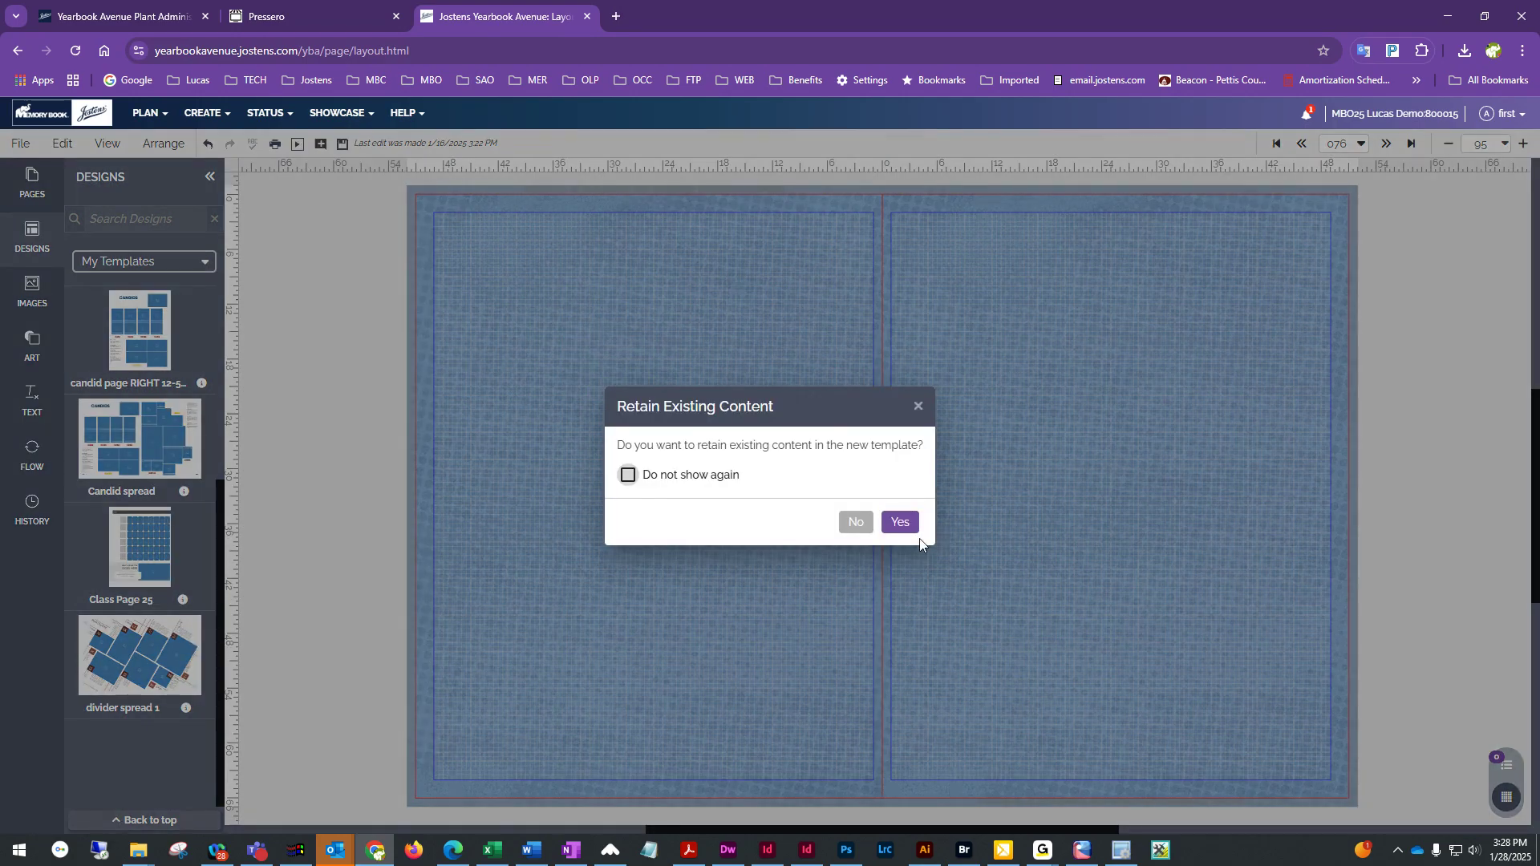
pyautogui.click(896, 522)
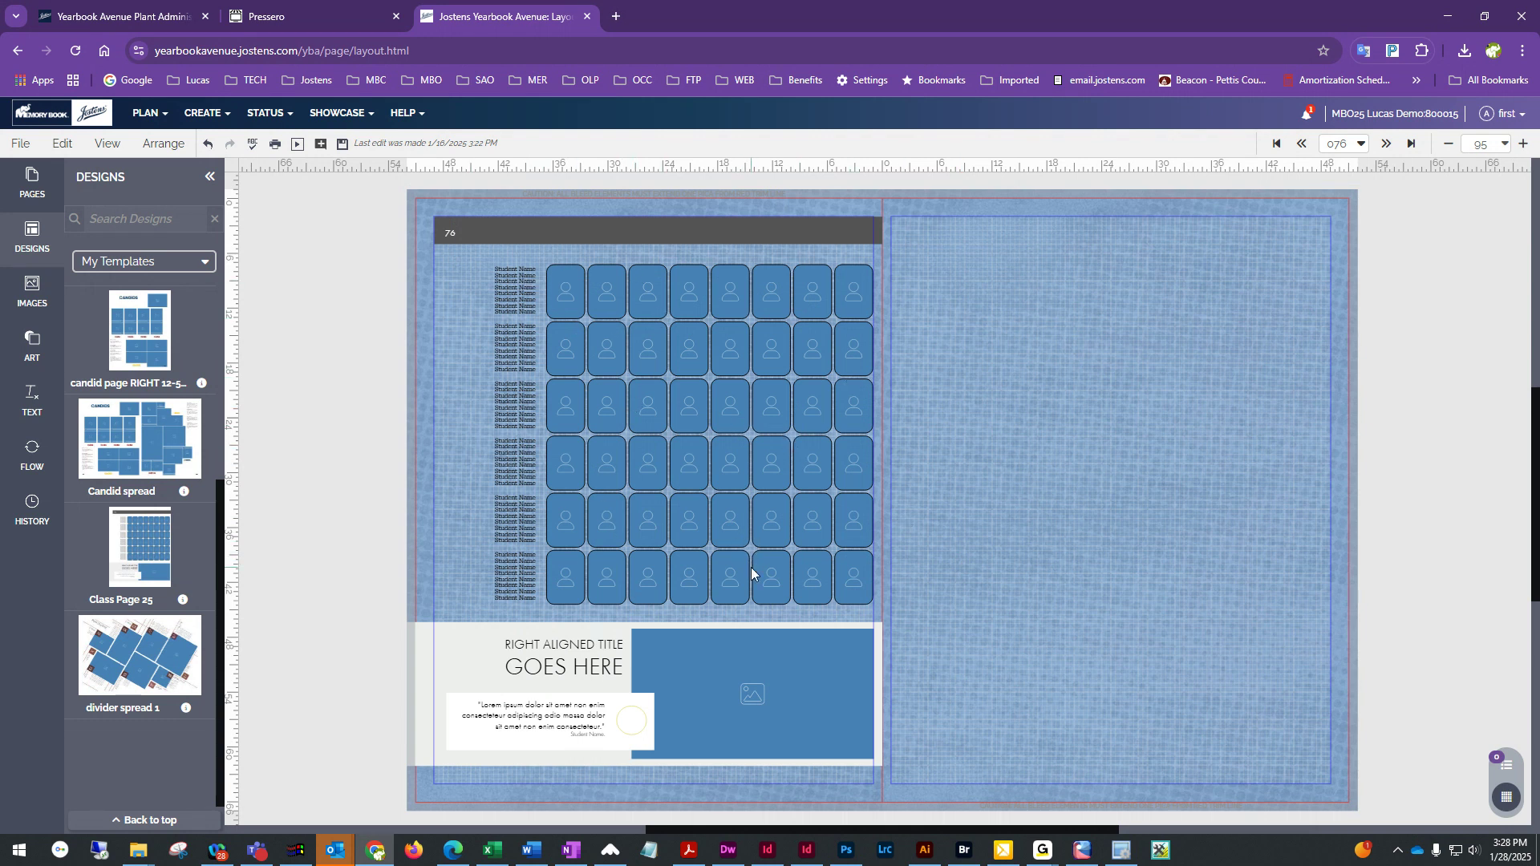
# Apply the Class Page 25 template to the right page, retaining existing content
pyautogui.moveTo(148, 561); pyautogui.dragTo(1150, 396)
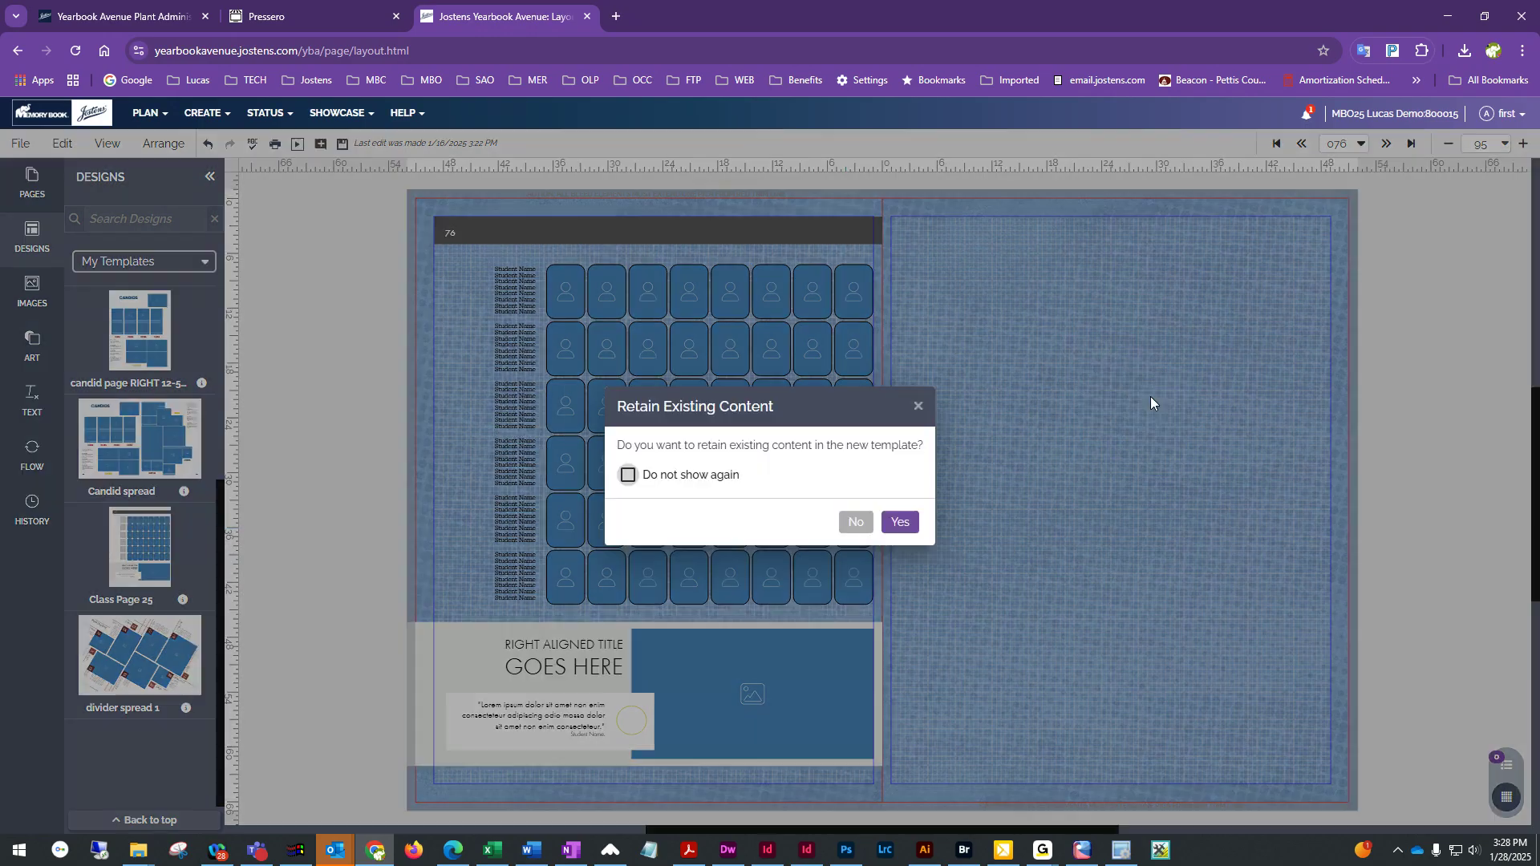
pyautogui.click(898, 522)
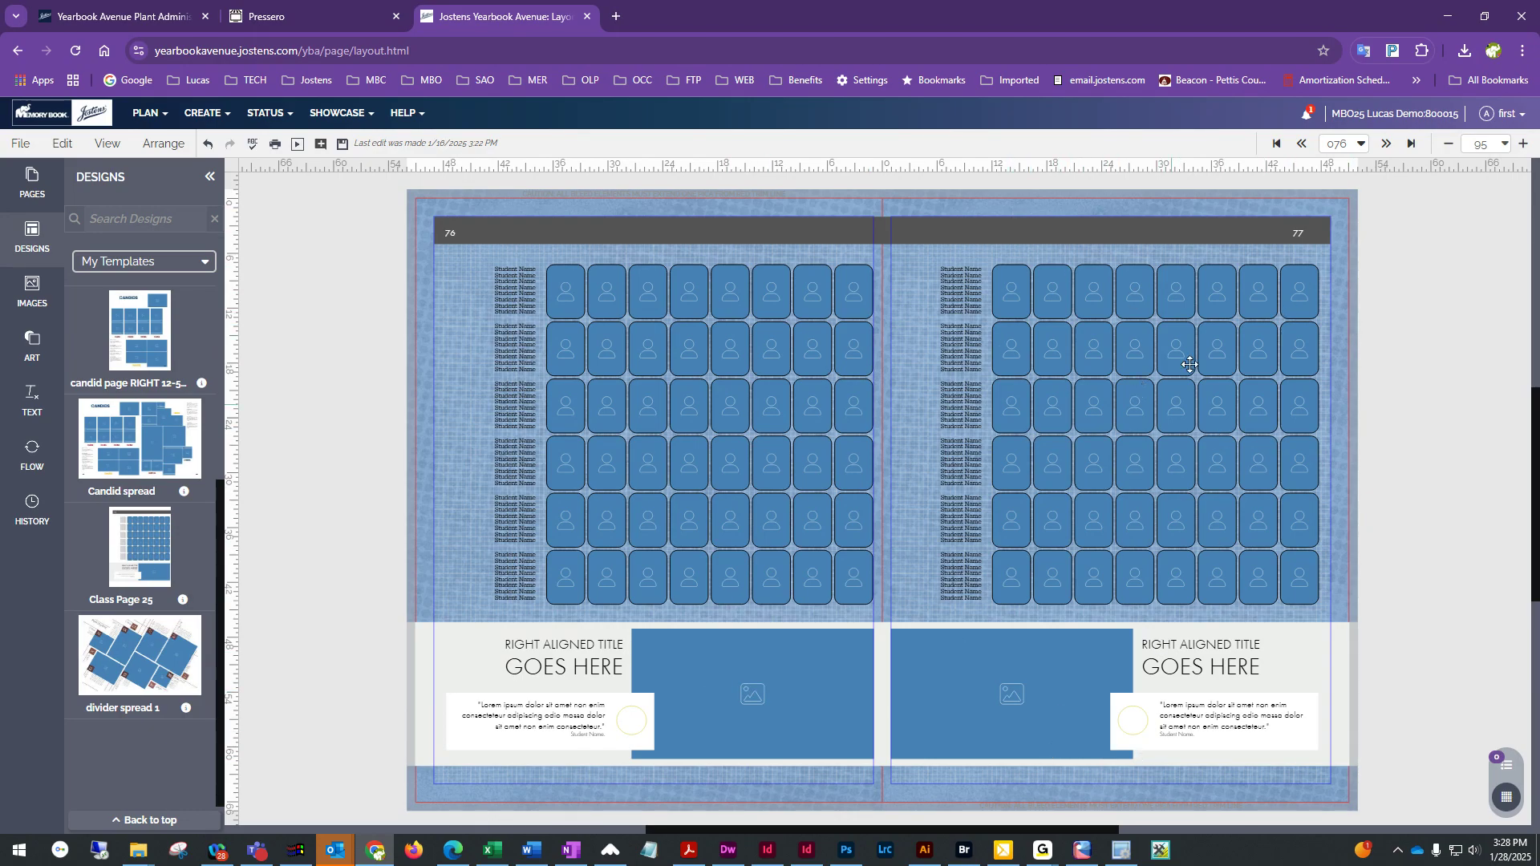
# Set the right page flow's name positioning to Names on Right - Horizontal in the flow options
pyautogui.click(1098, 348)
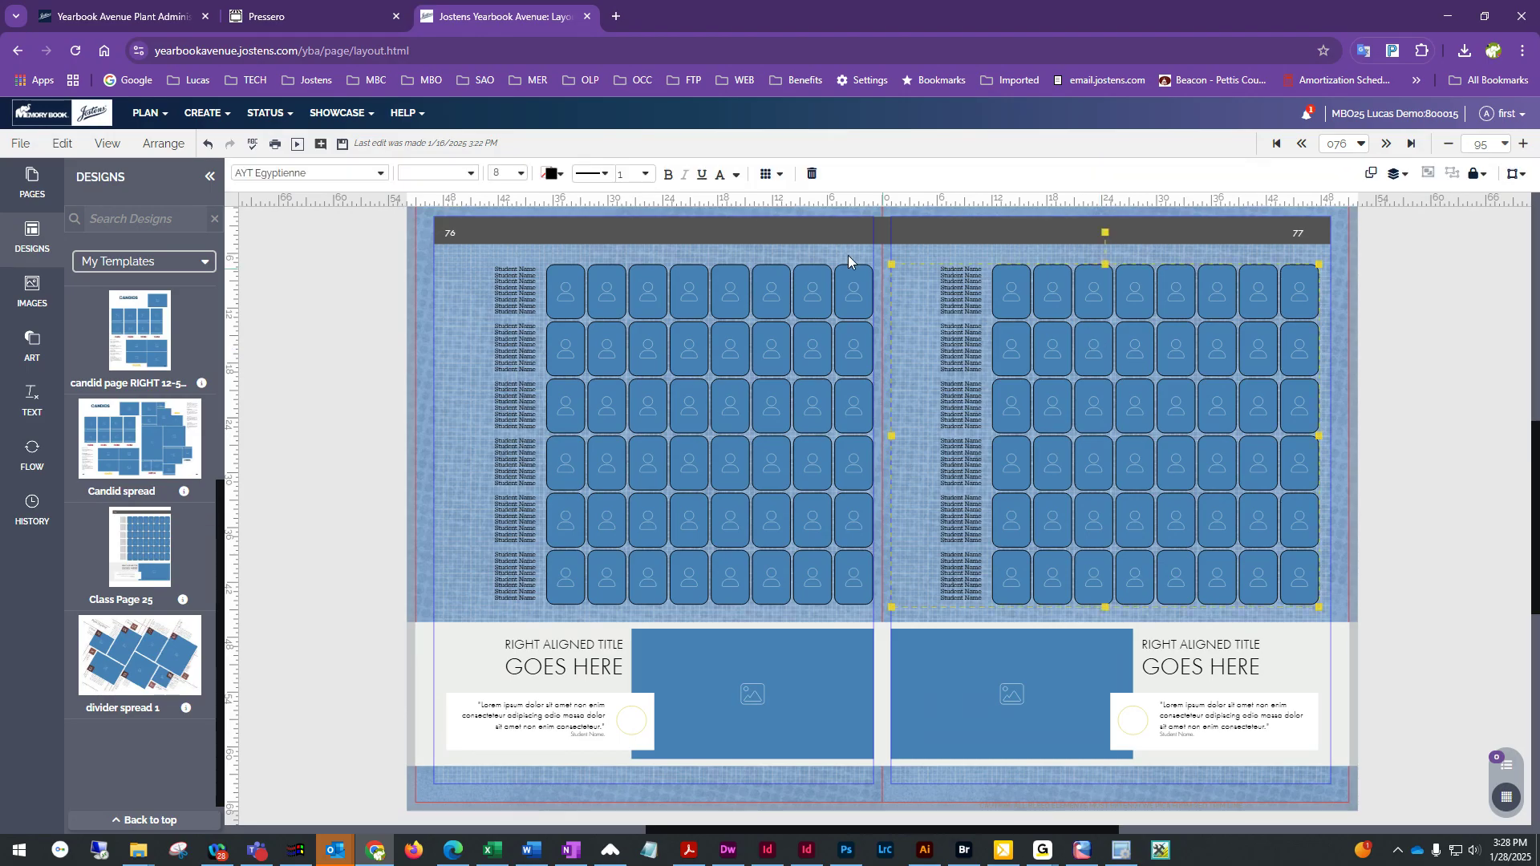
pyautogui.click(768, 178)
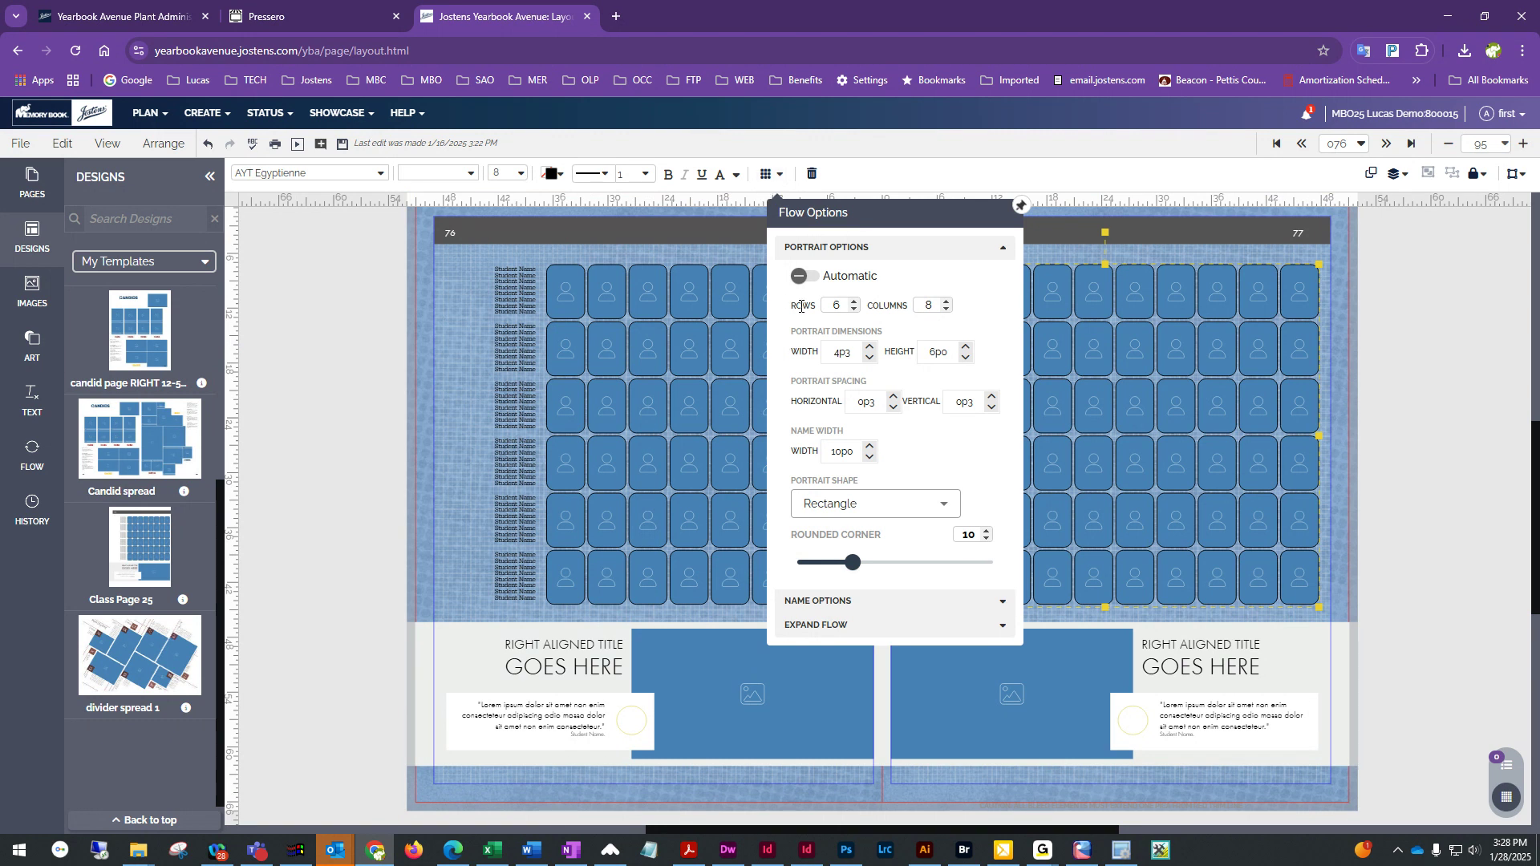
pyautogui.click(870, 601)
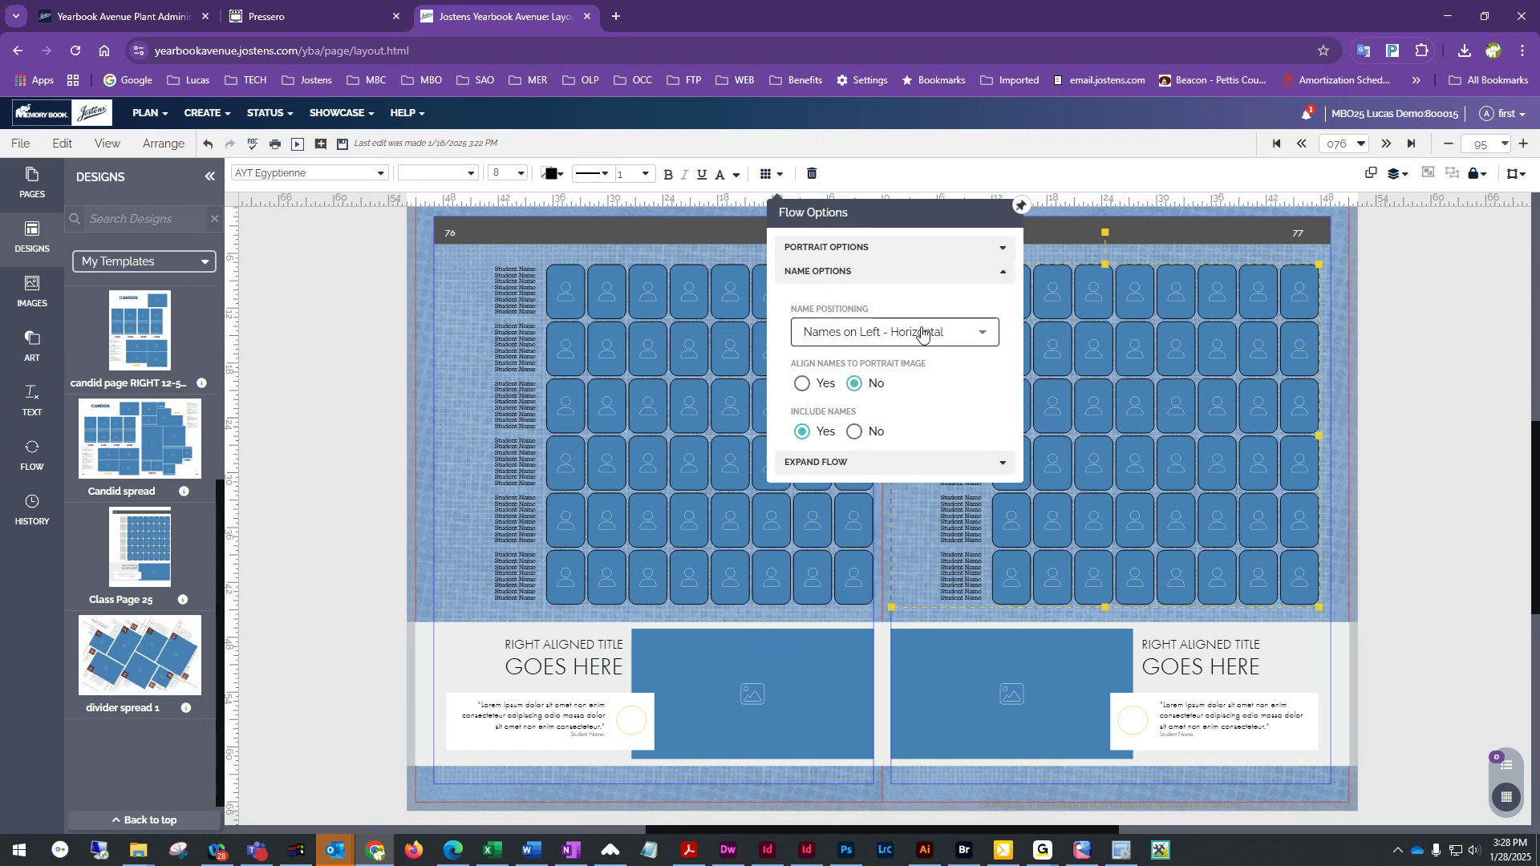
pyautogui.click(932, 333)
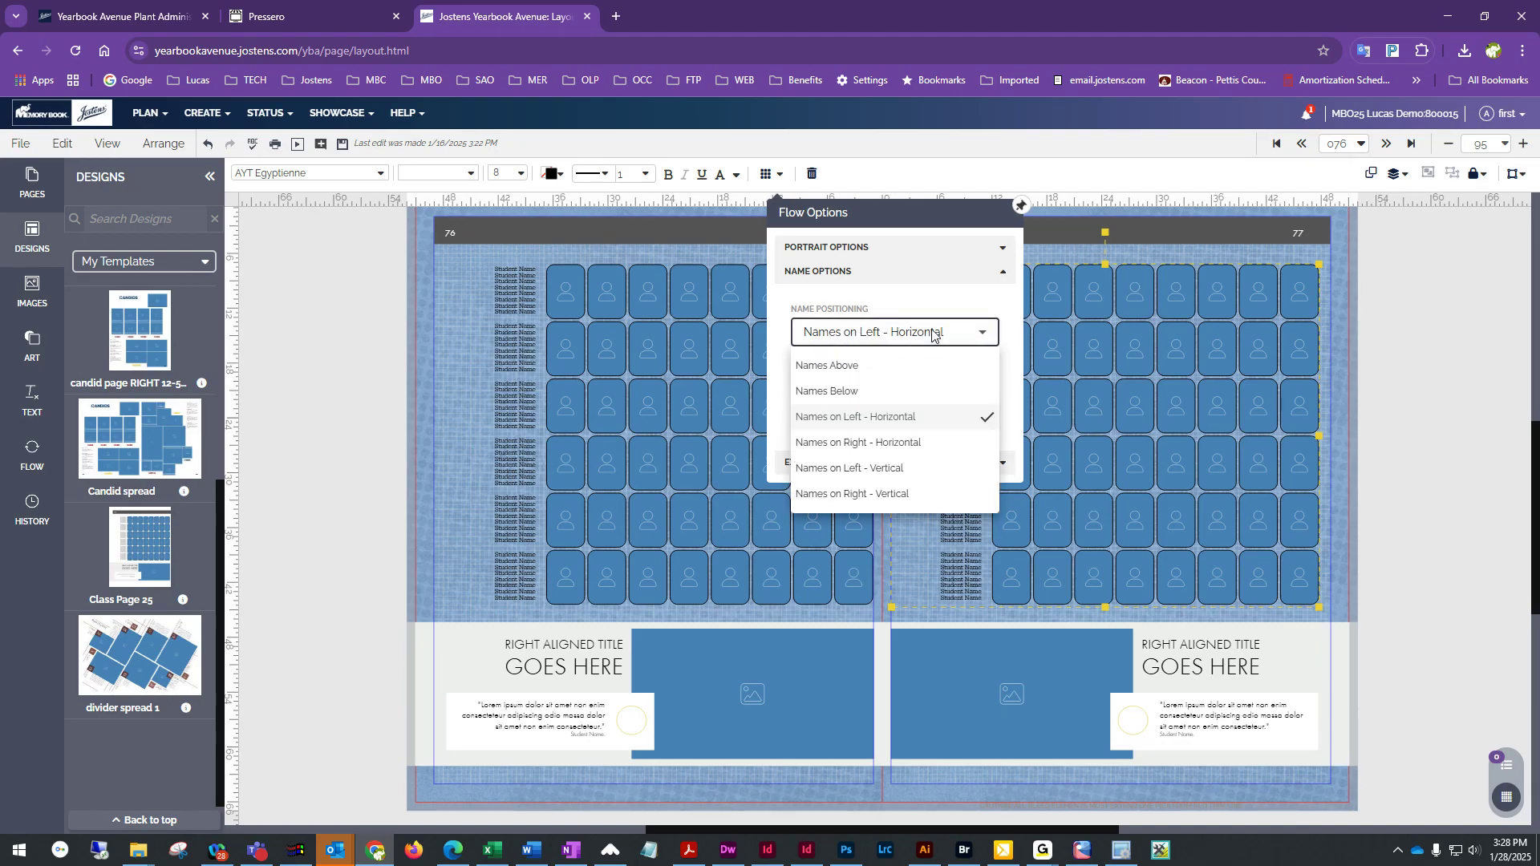
pyautogui.click(896, 443)
pyautogui.click(1386, 441)
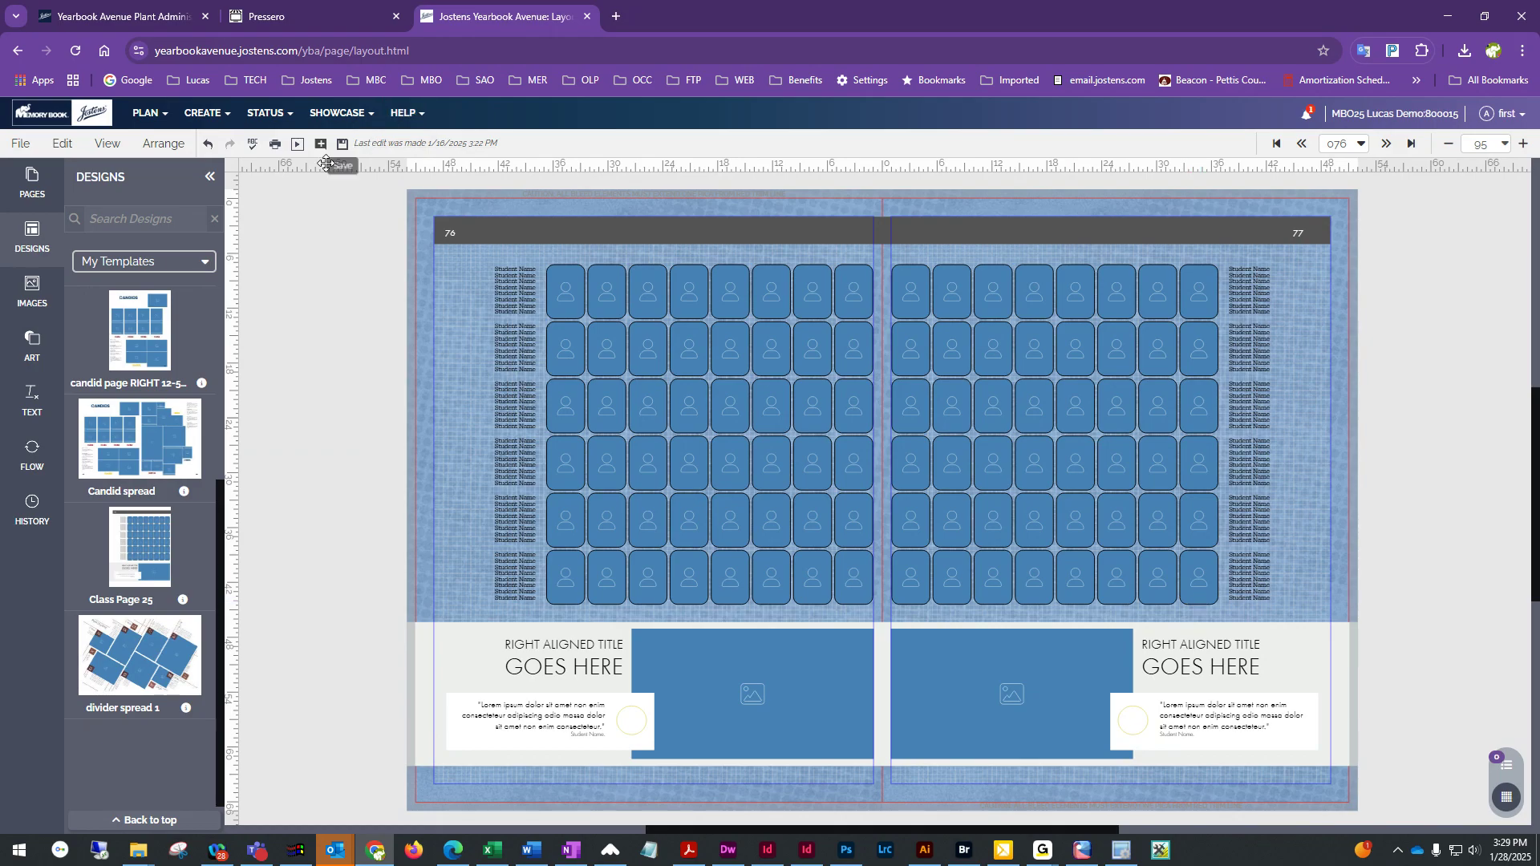
# Remove the background image from both the left and right pages of the spread and save it
pyautogui.click(342, 145)
pyautogui.click(110, 145)
pyautogui.click(62, 144)
pyautogui.click(110, 338)
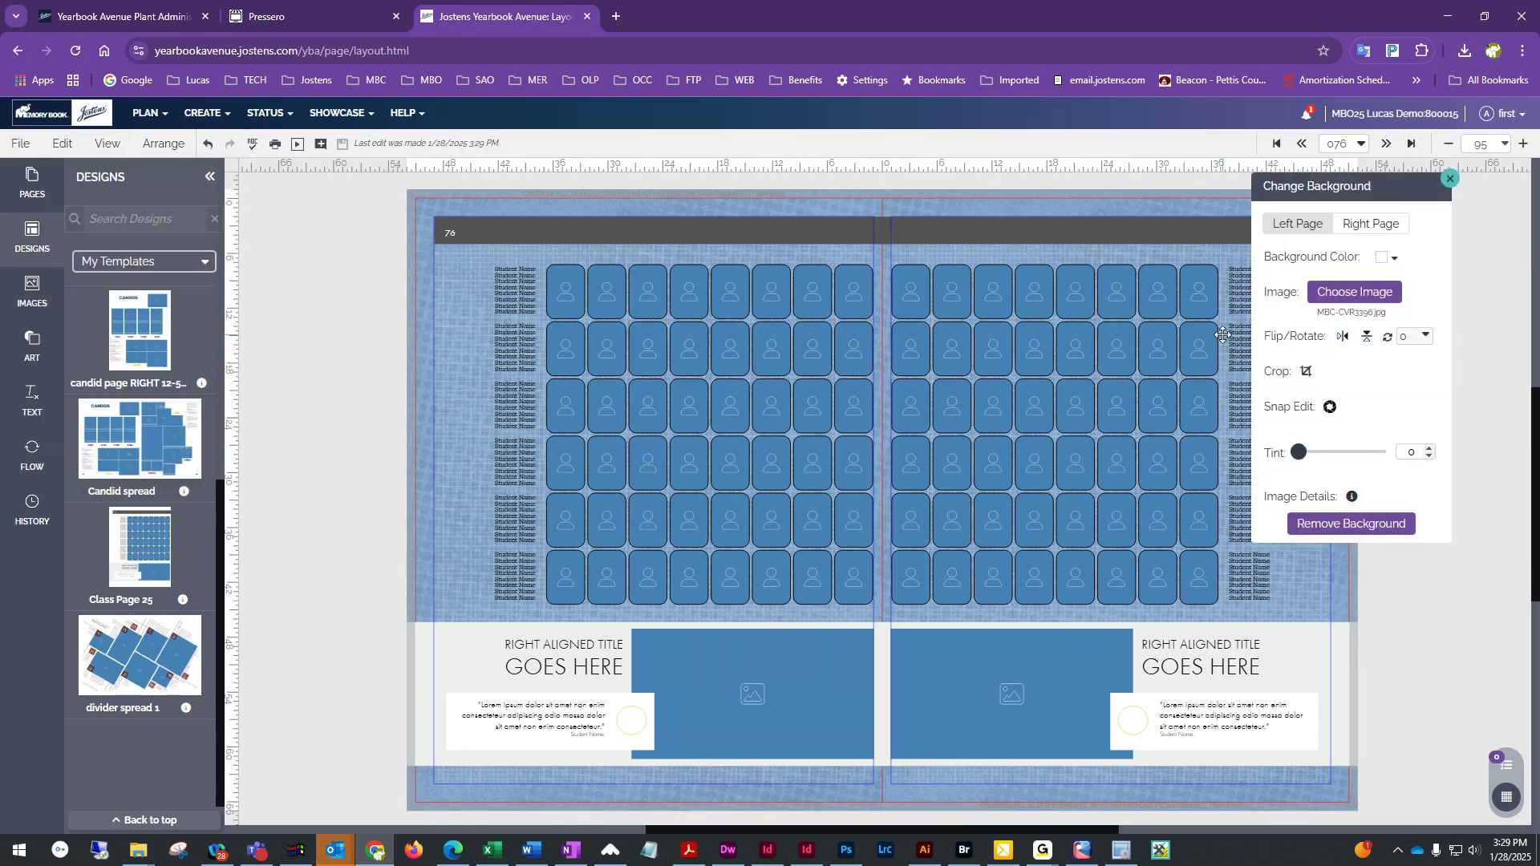
pyautogui.click(1361, 525)
pyautogui.click(1369, 224)
pyautogui.click(1355, 524)
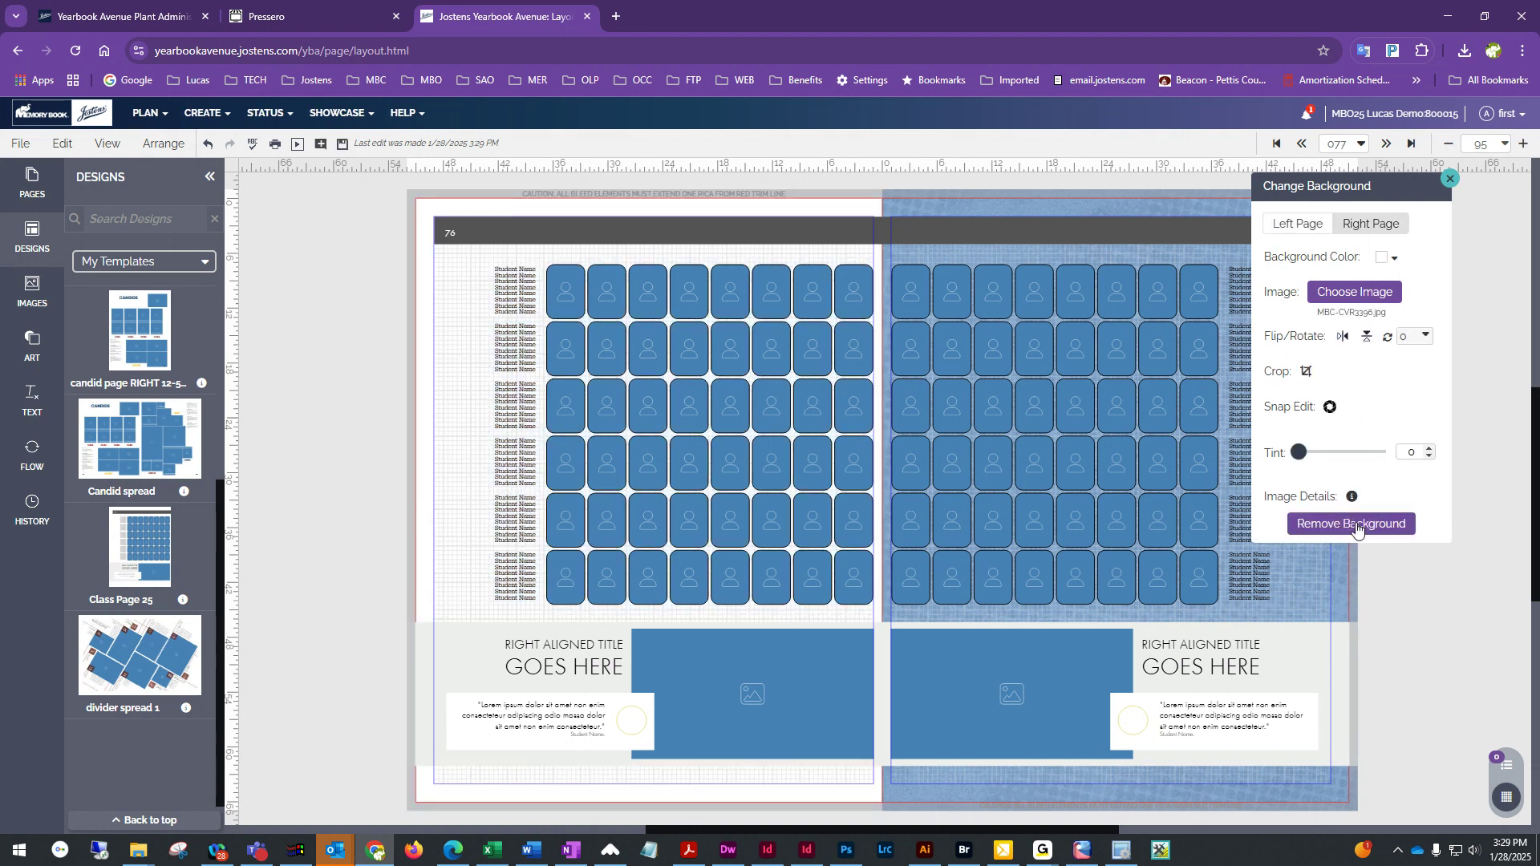
pyautogui.click(1449, 181)
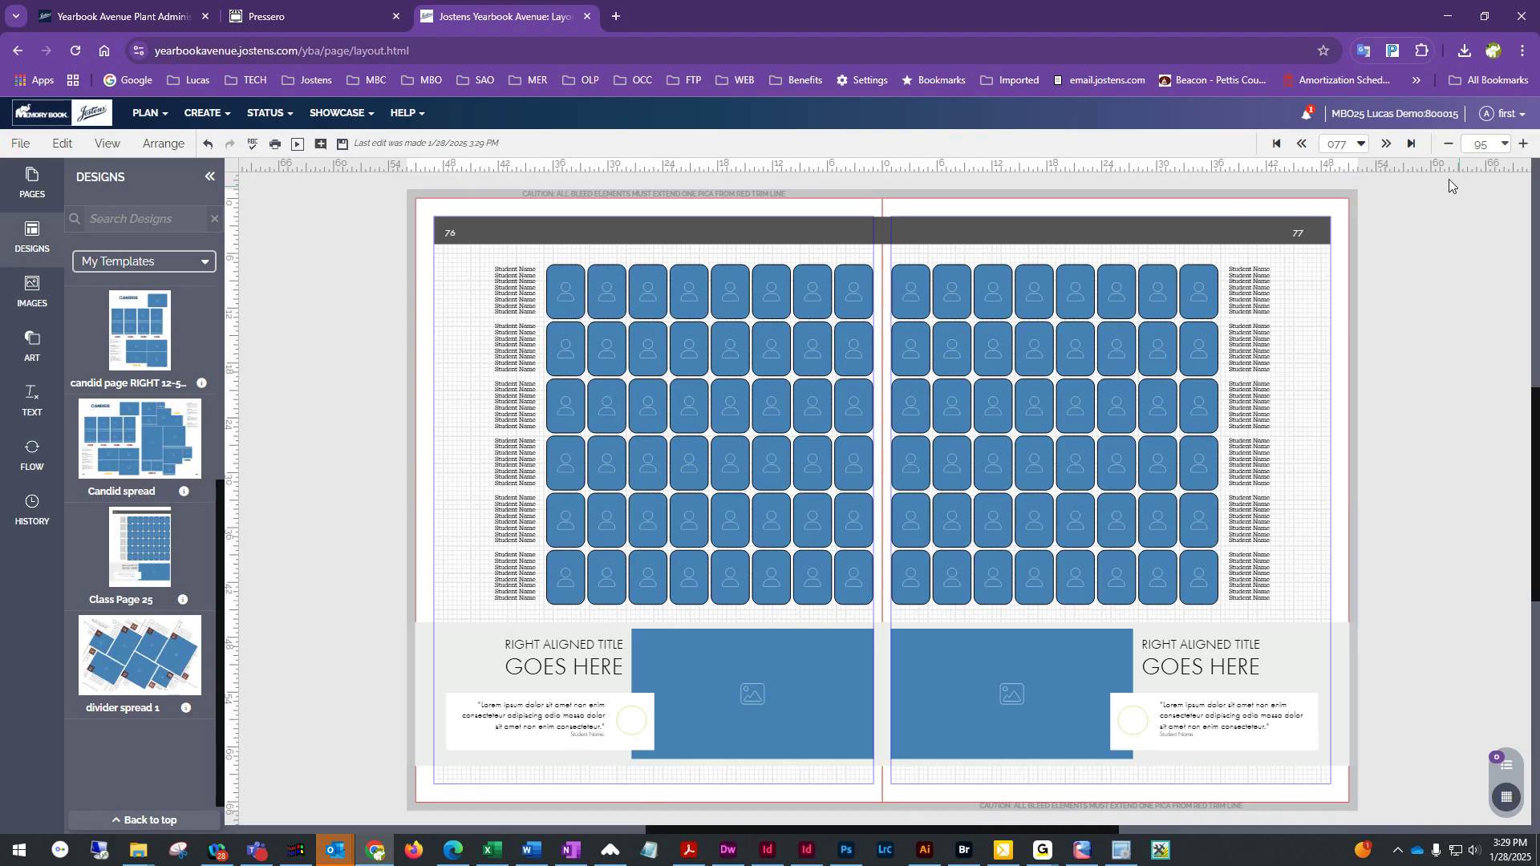
pyautogui.click(343, 143)
# In the image flow options, choose the Kindergarten category under Smith and set the name format to First Last
pyautogui.click(43, 454)
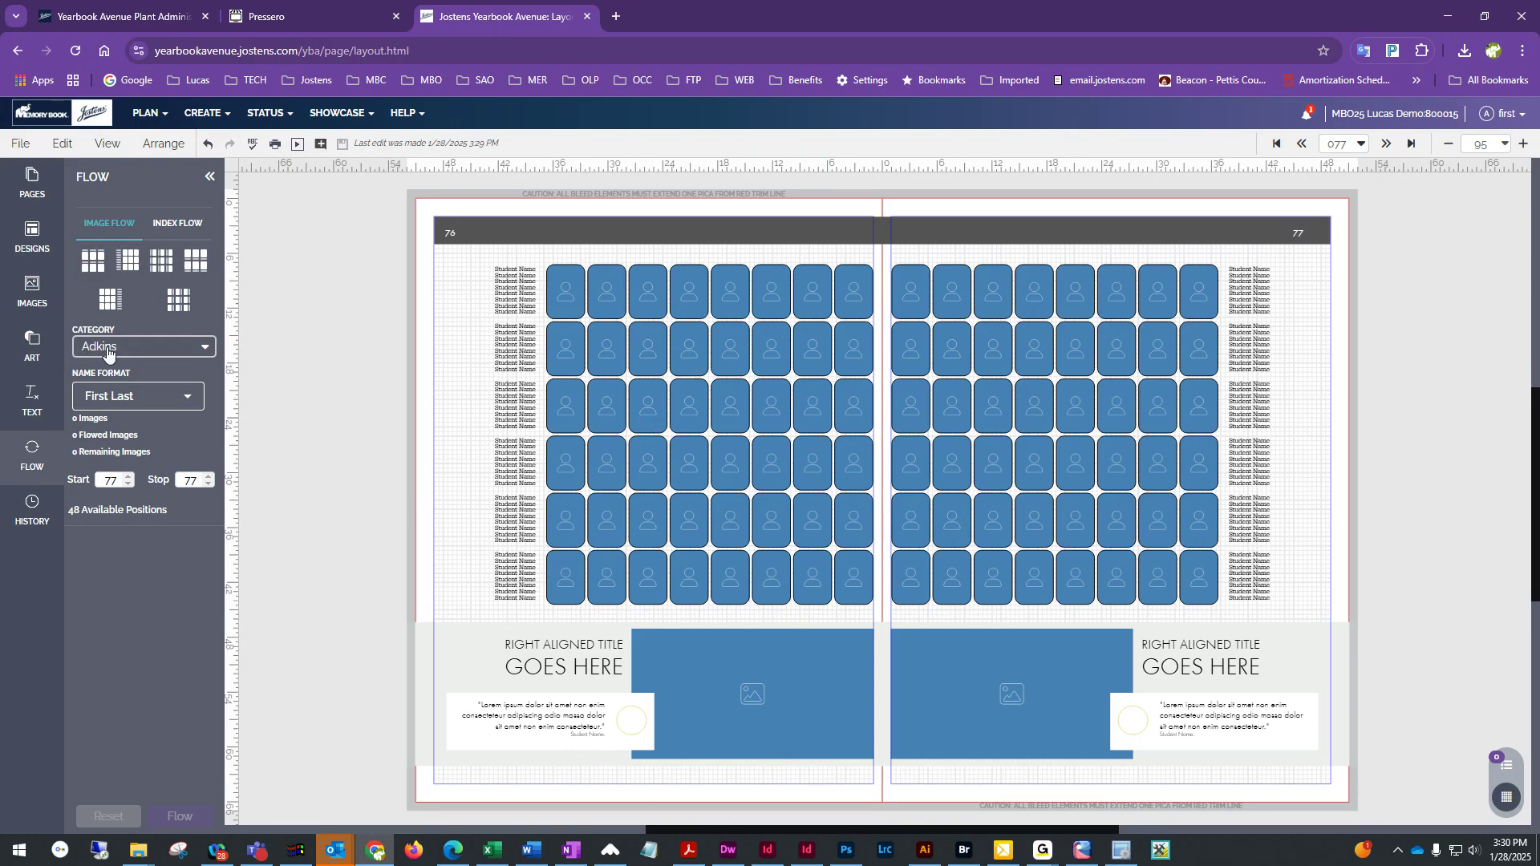
pyautogui.click(156, 351)
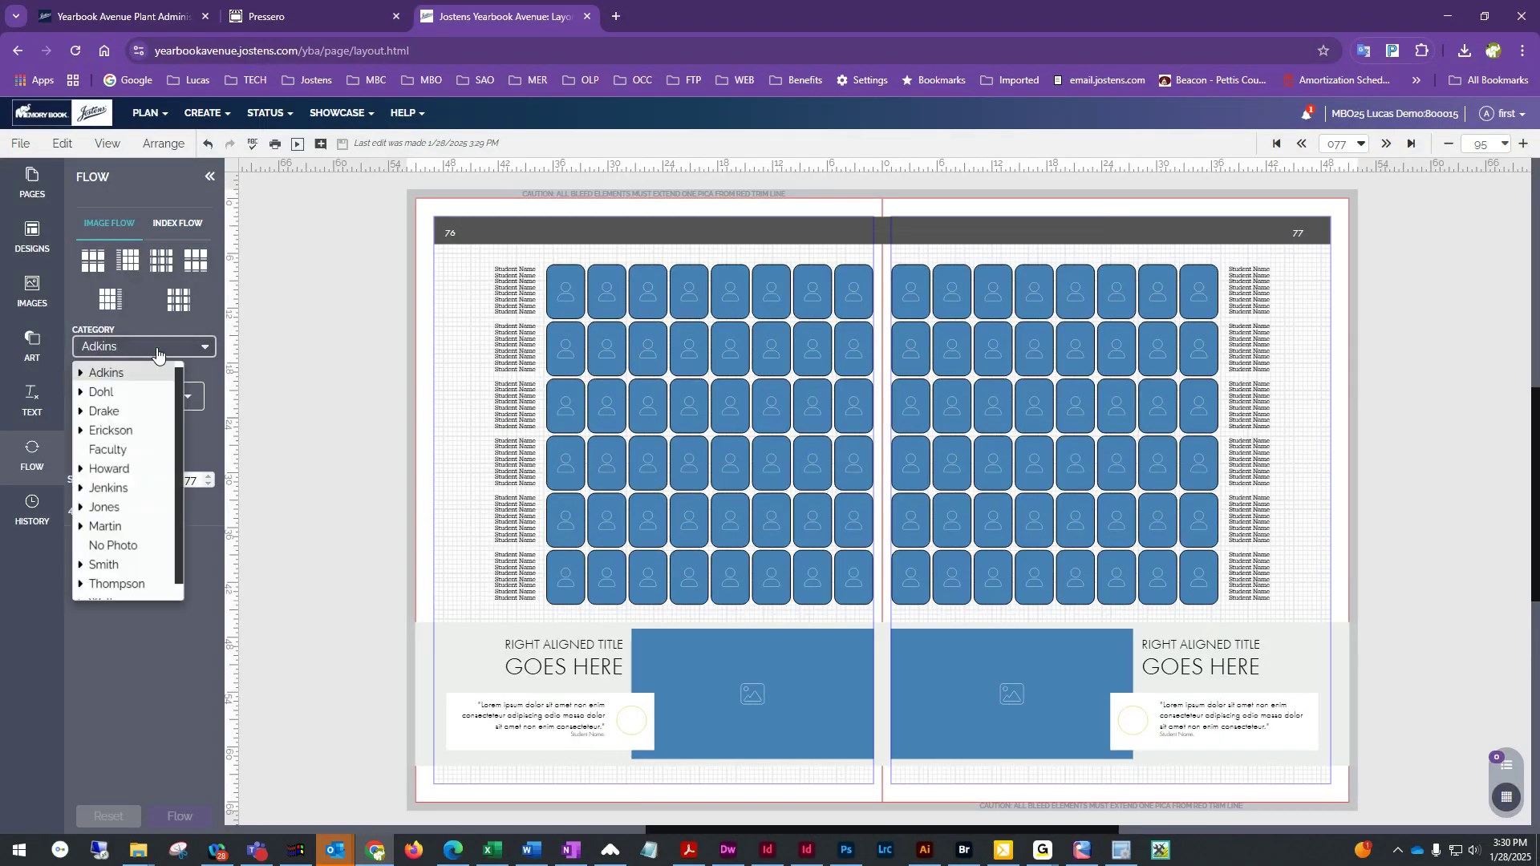
pyautogui.scroll(-1, 116, 514)
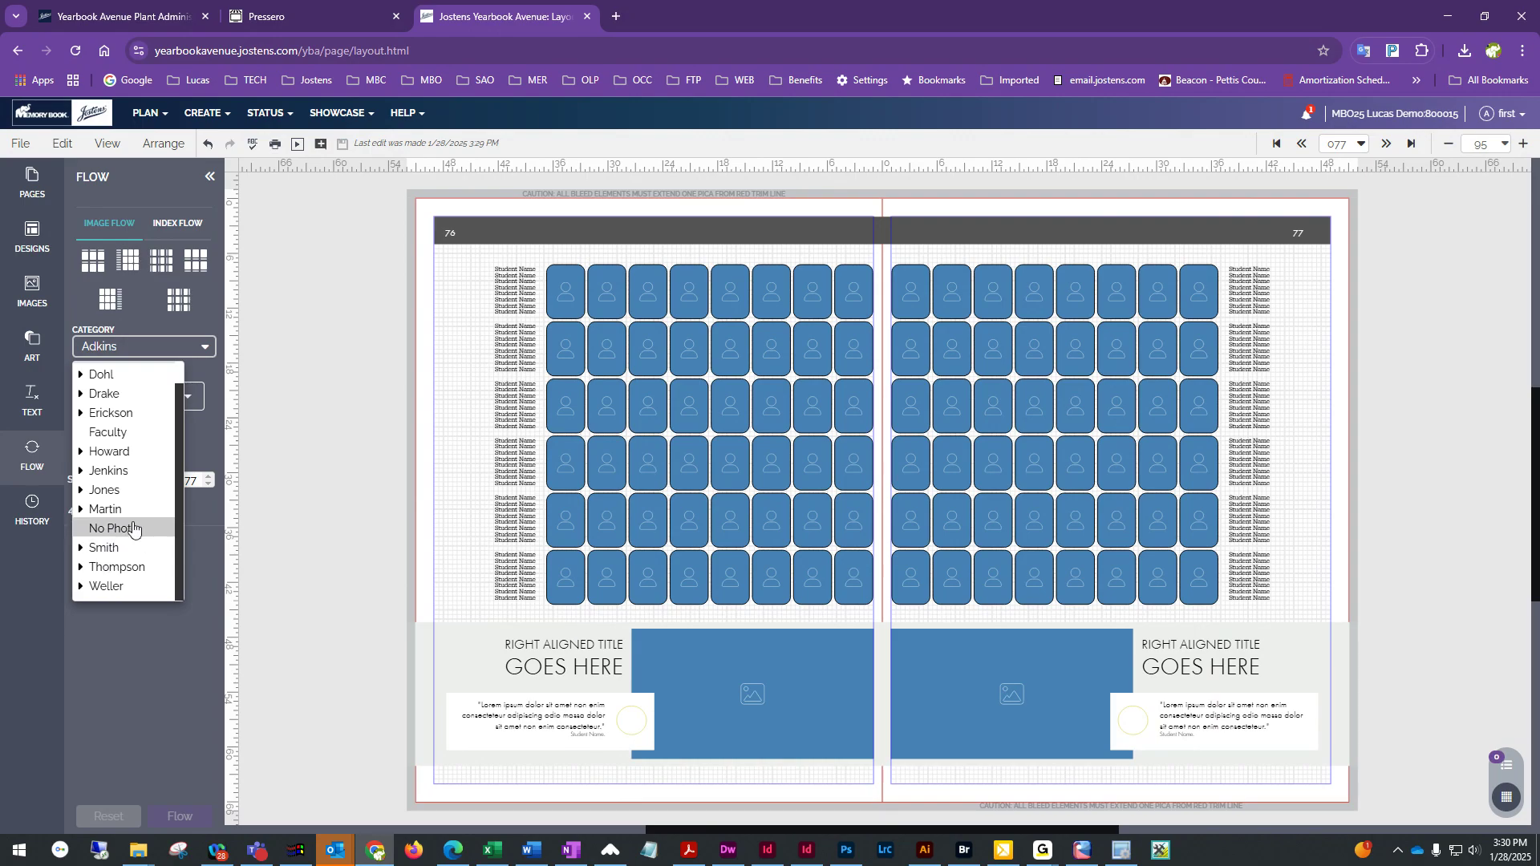
pyautogui.click(81, 548)
pyautogui.click(116, 567)
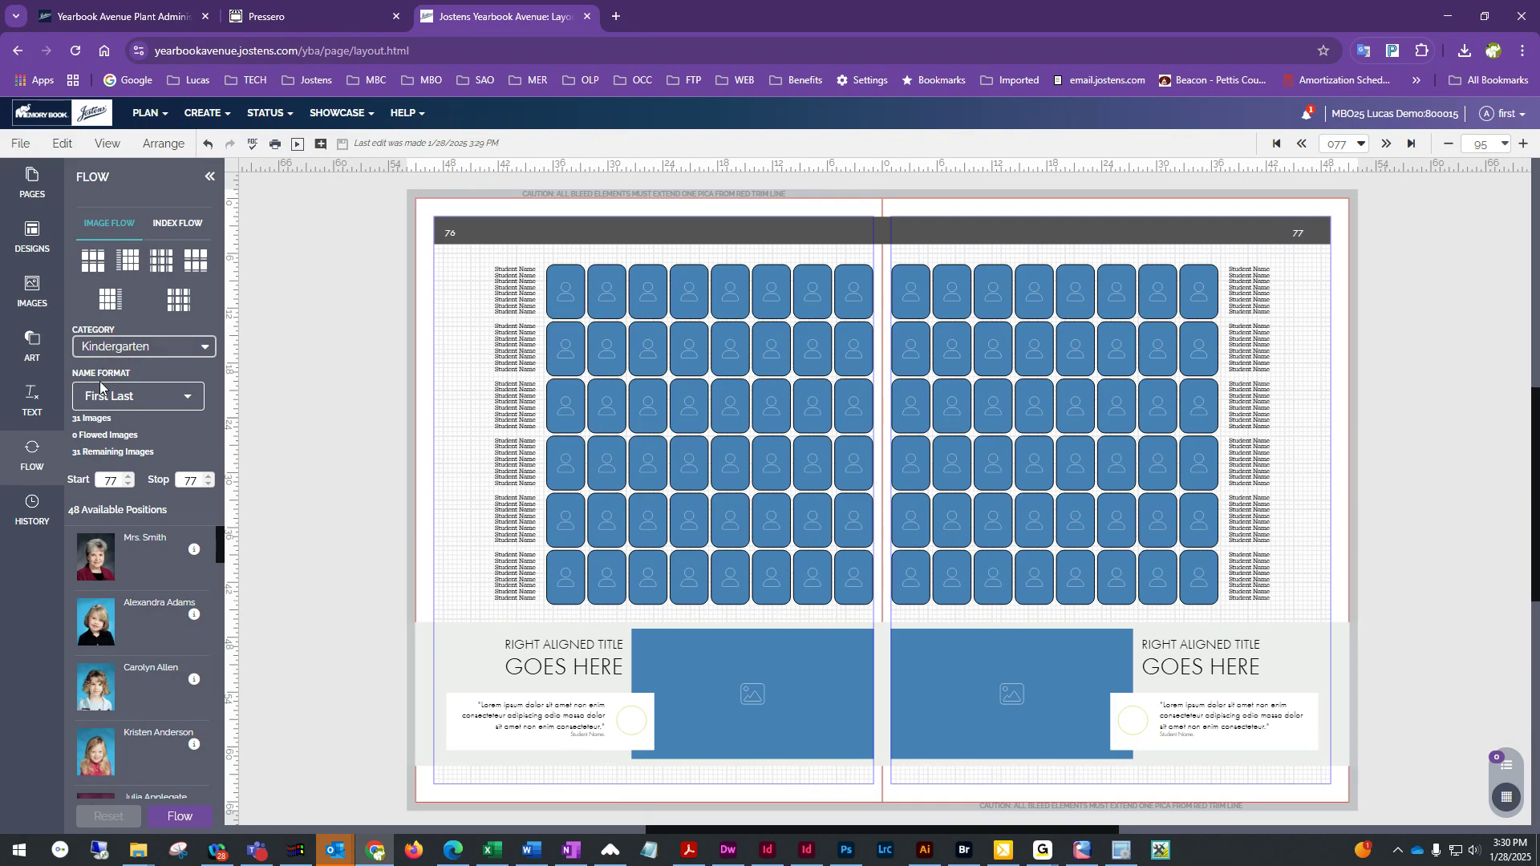
pyautogui.click(166, 406)
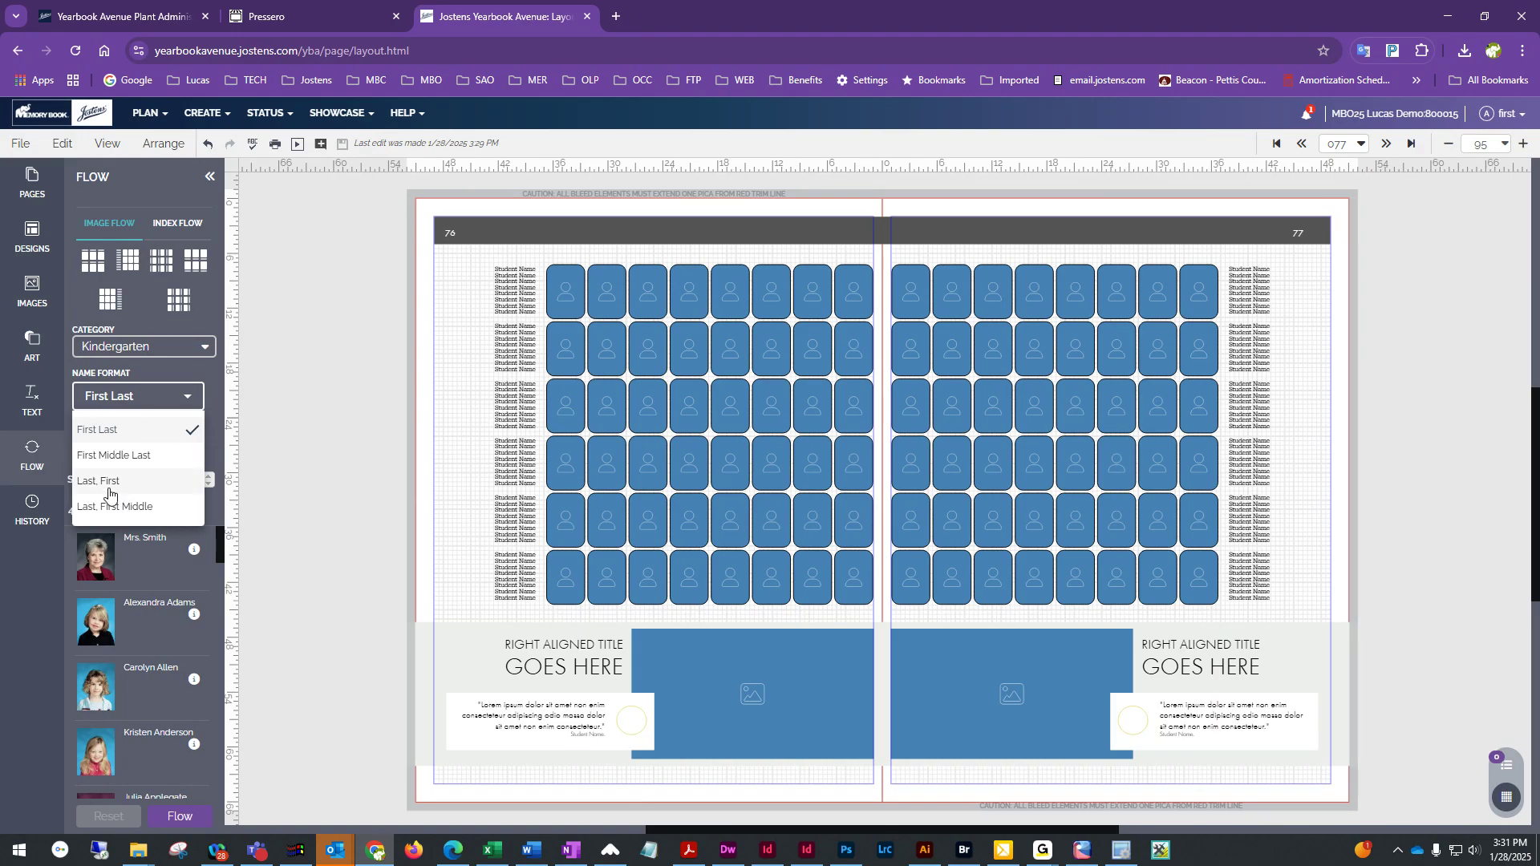
pyautogui.click(109, 428)
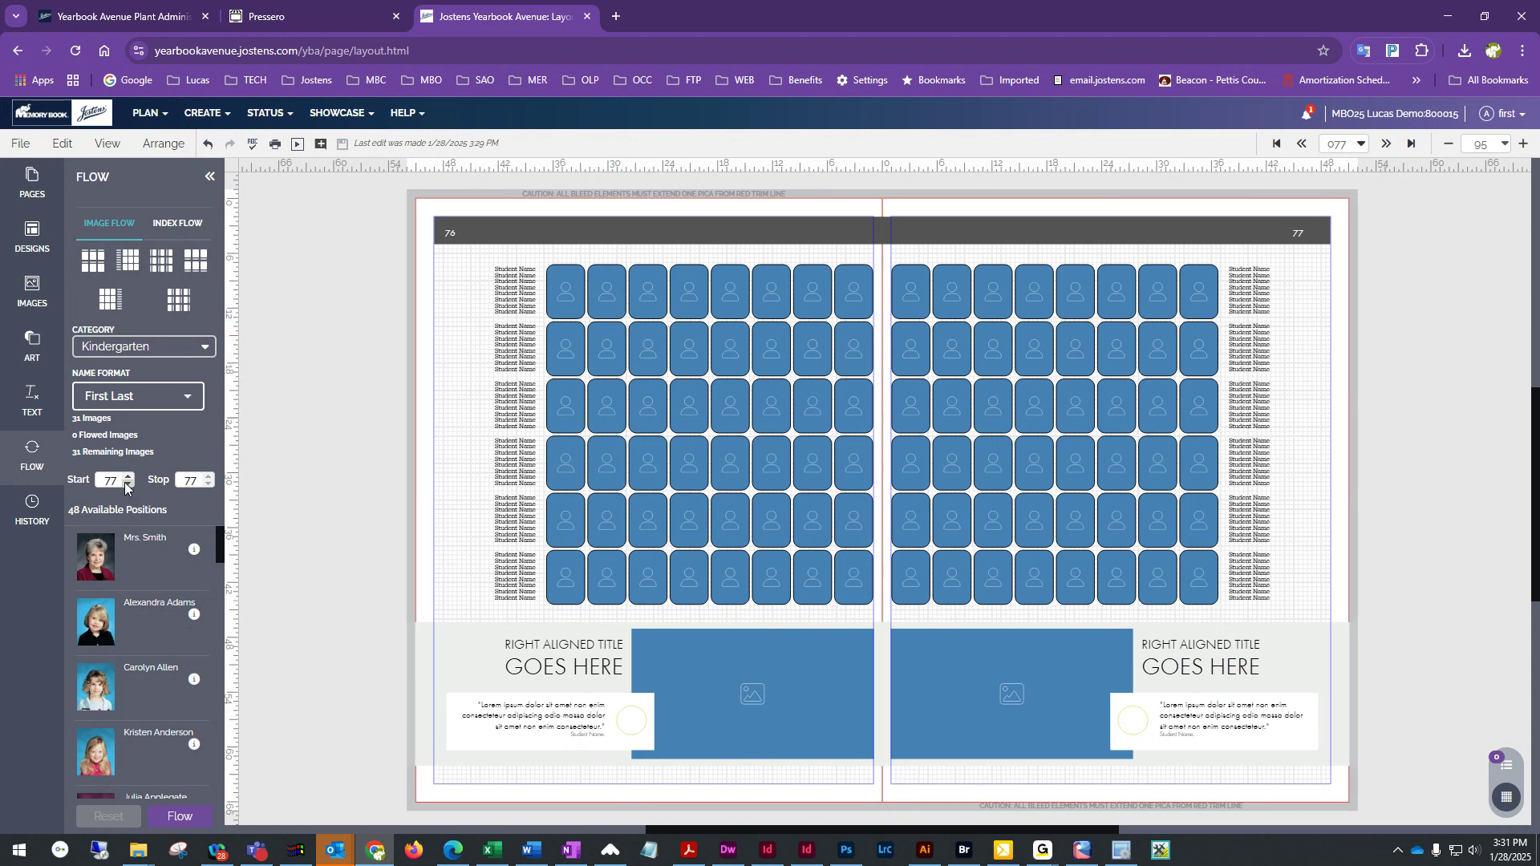
# Set the image flow's start and stop pages both to 76
pyautogui.doubleClick(100, 480)
pyautogui.write('76')
pyautogui.press('Tab')
pyautogui.write('76')
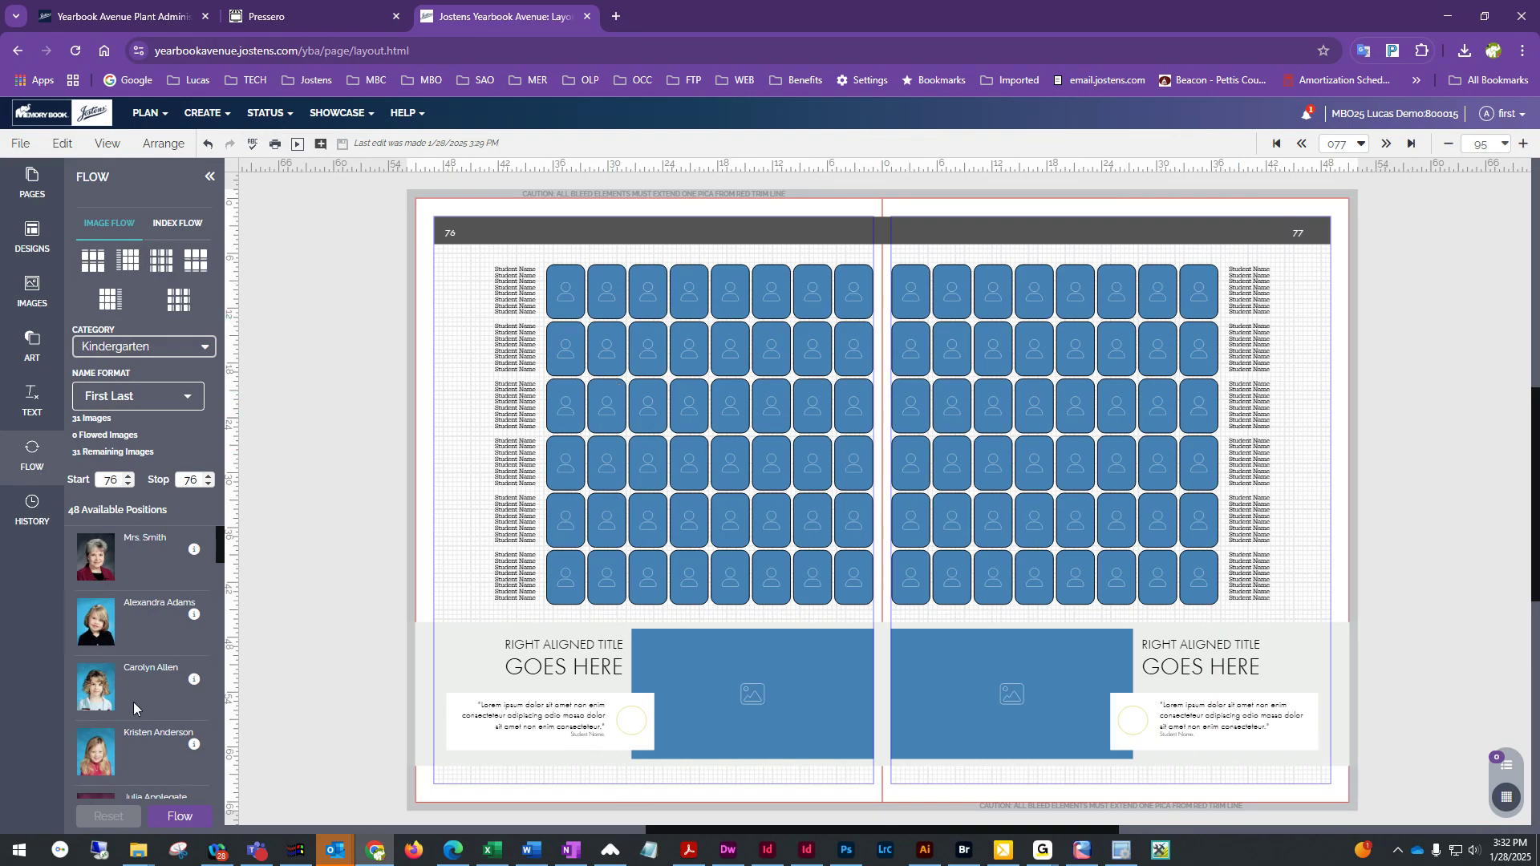
pyautogui.click(208, 476)
pyautogui.click(210, 483)
pyautogui.click(129, 483)
pyautogui.click(129, 482)
pyautogui.click(129, 483)
pyautogui.click(129, 476)
pyautogui.click(129, 476)
pyautogui.click(129, 477)
pyautogui.click(209, 485)
pyautogui.click(208, 476)
pyautogui.click(209, 476)
pyautogui.click(686, 305)
pyautogui.click(912, 304)
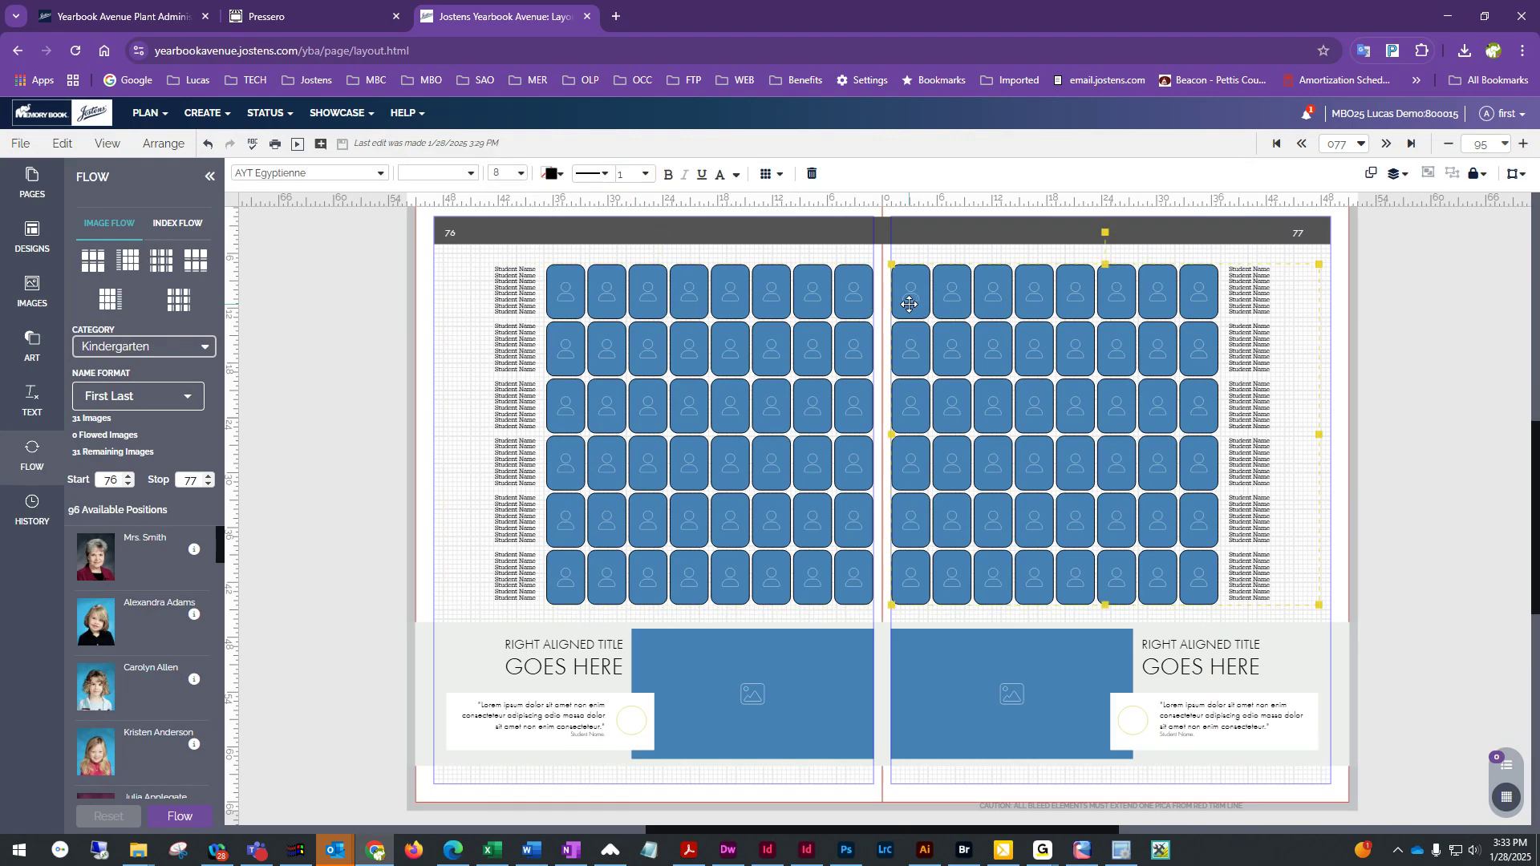
pyautogui.click(209, 483)
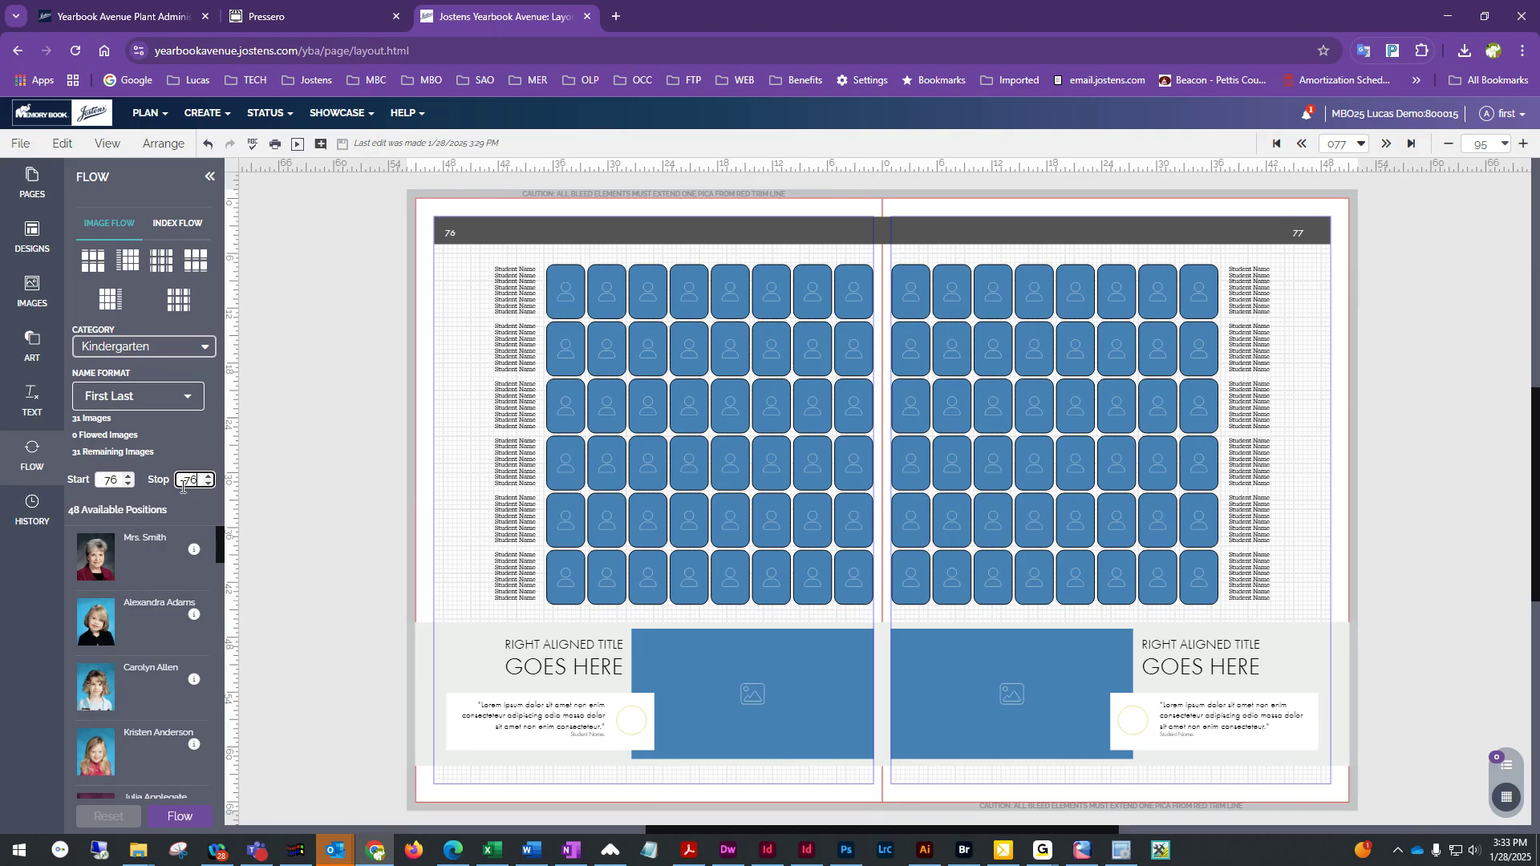
# Choose the Kindergarten category under Martin for the image flow
pyautogui.click(165, 349)
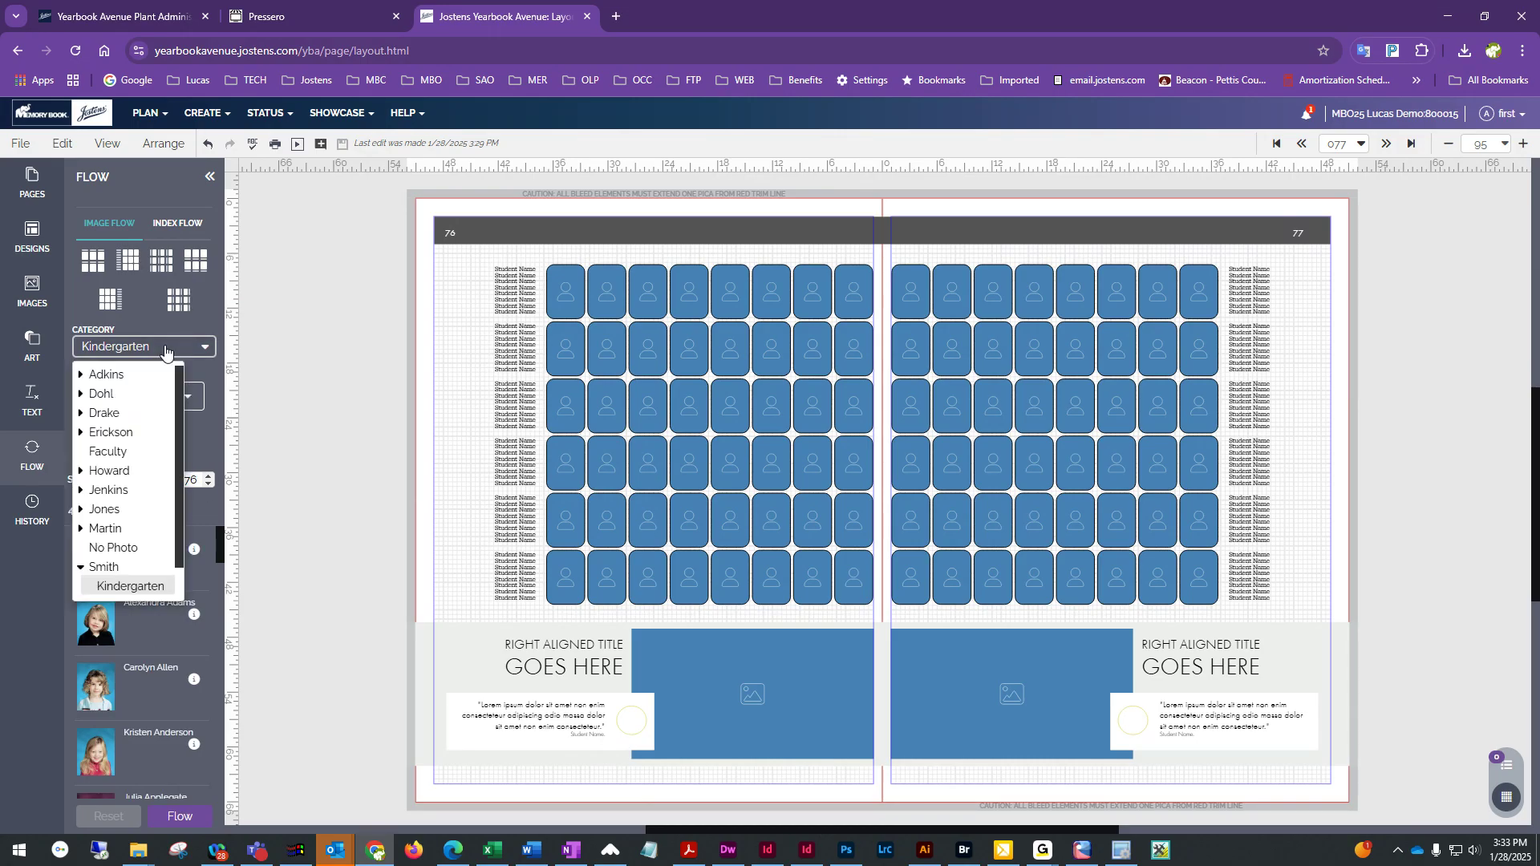
pyautogui.click(88, 533)
pyautogui.click(131, 545)
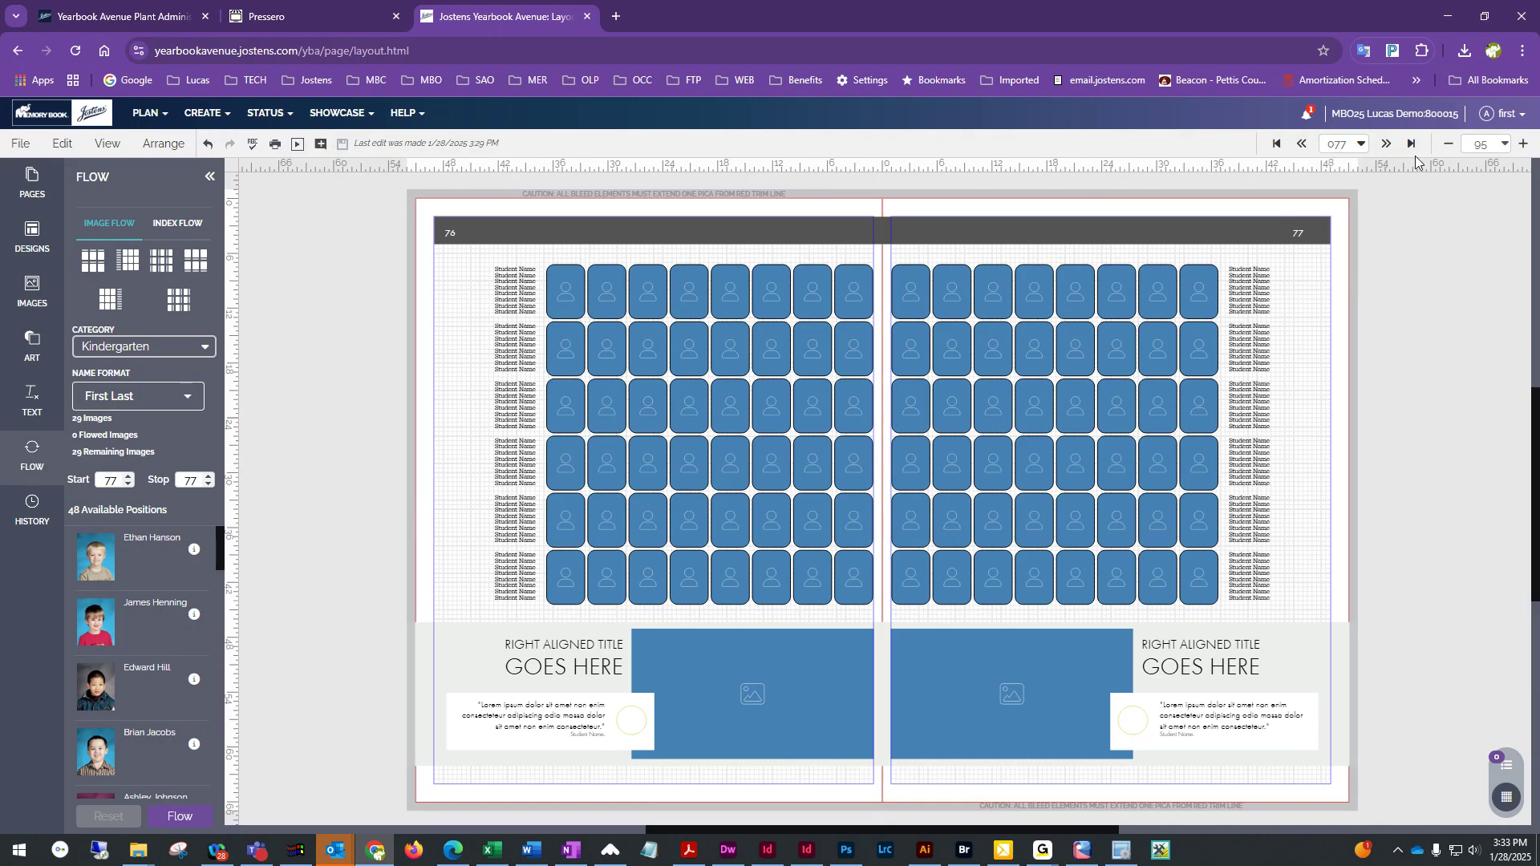
# Go to the 66–67 spread, select the left page flow and set its start and stop pages to 66
pyautogui.click(1304, 143)
pyautogui.click(1304, 144)
pyautogui.click(1304, 144)
pyautogui.click(1304, 143)
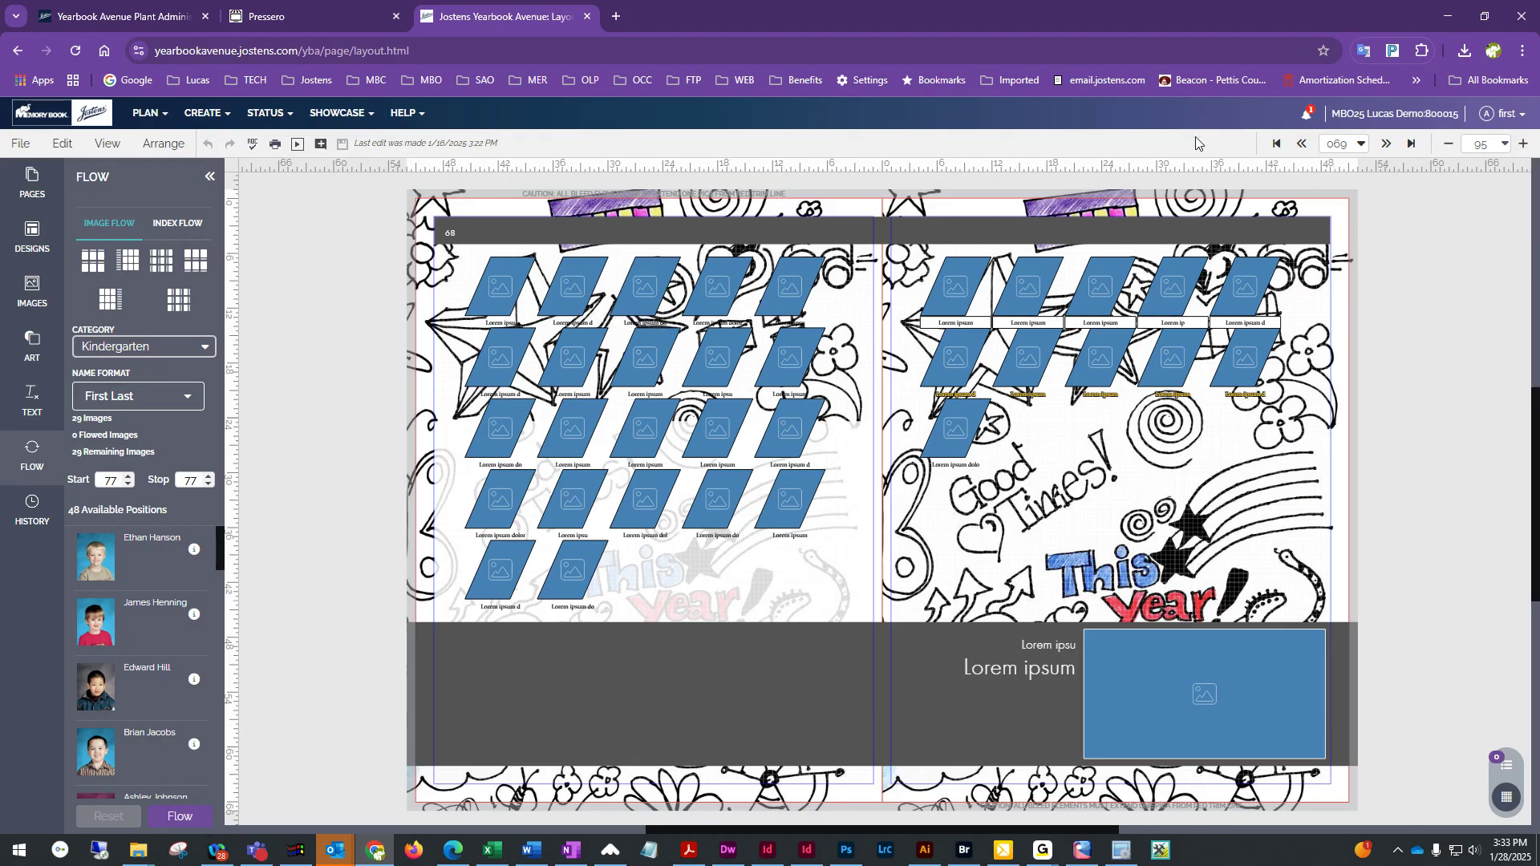
pyautogui.click(1303, 144)
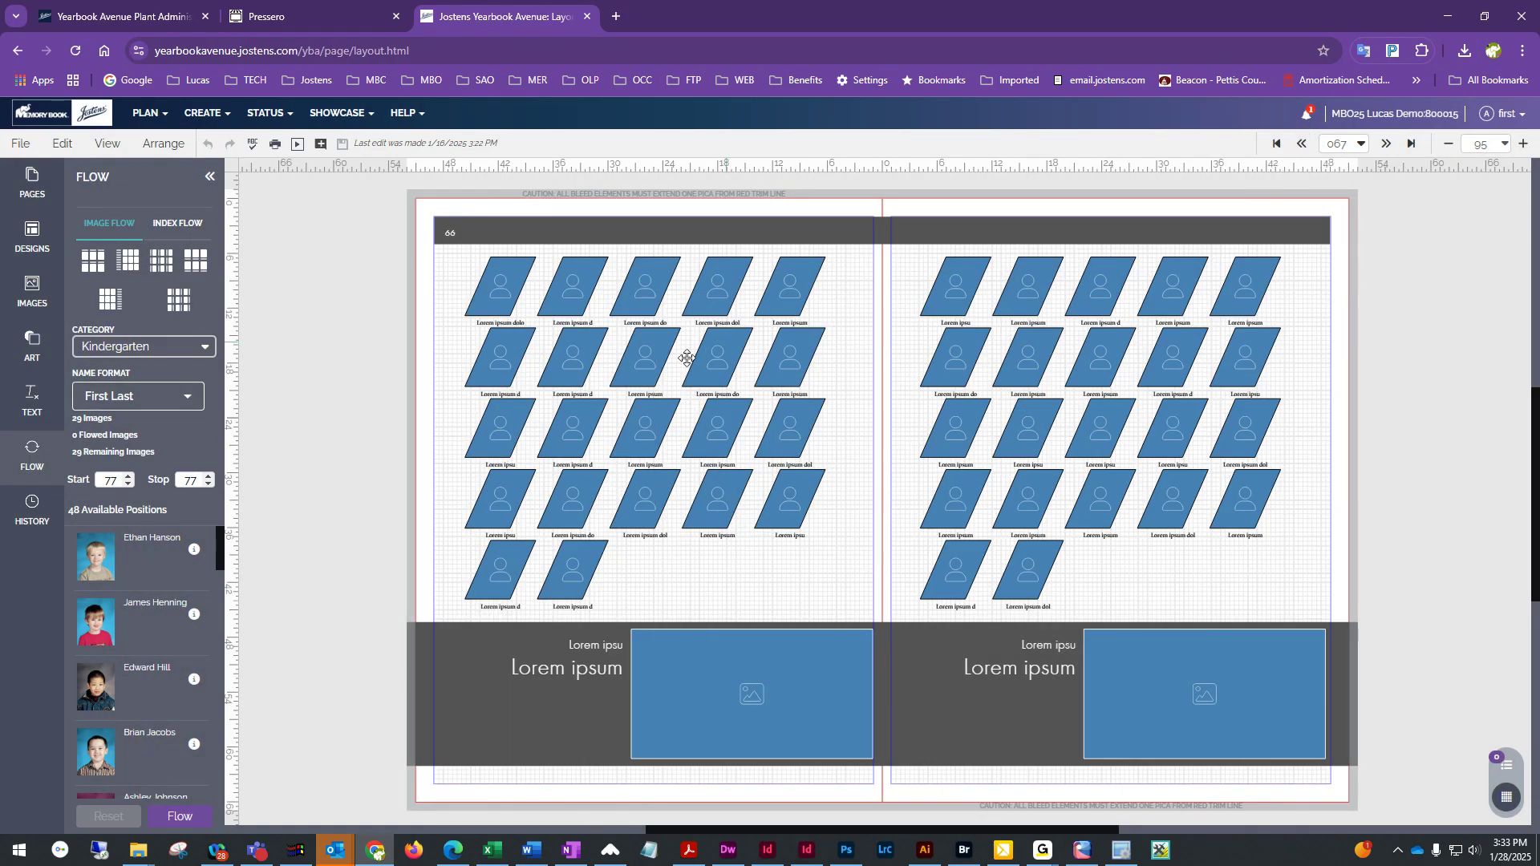
pyautogui.click(652, 366)
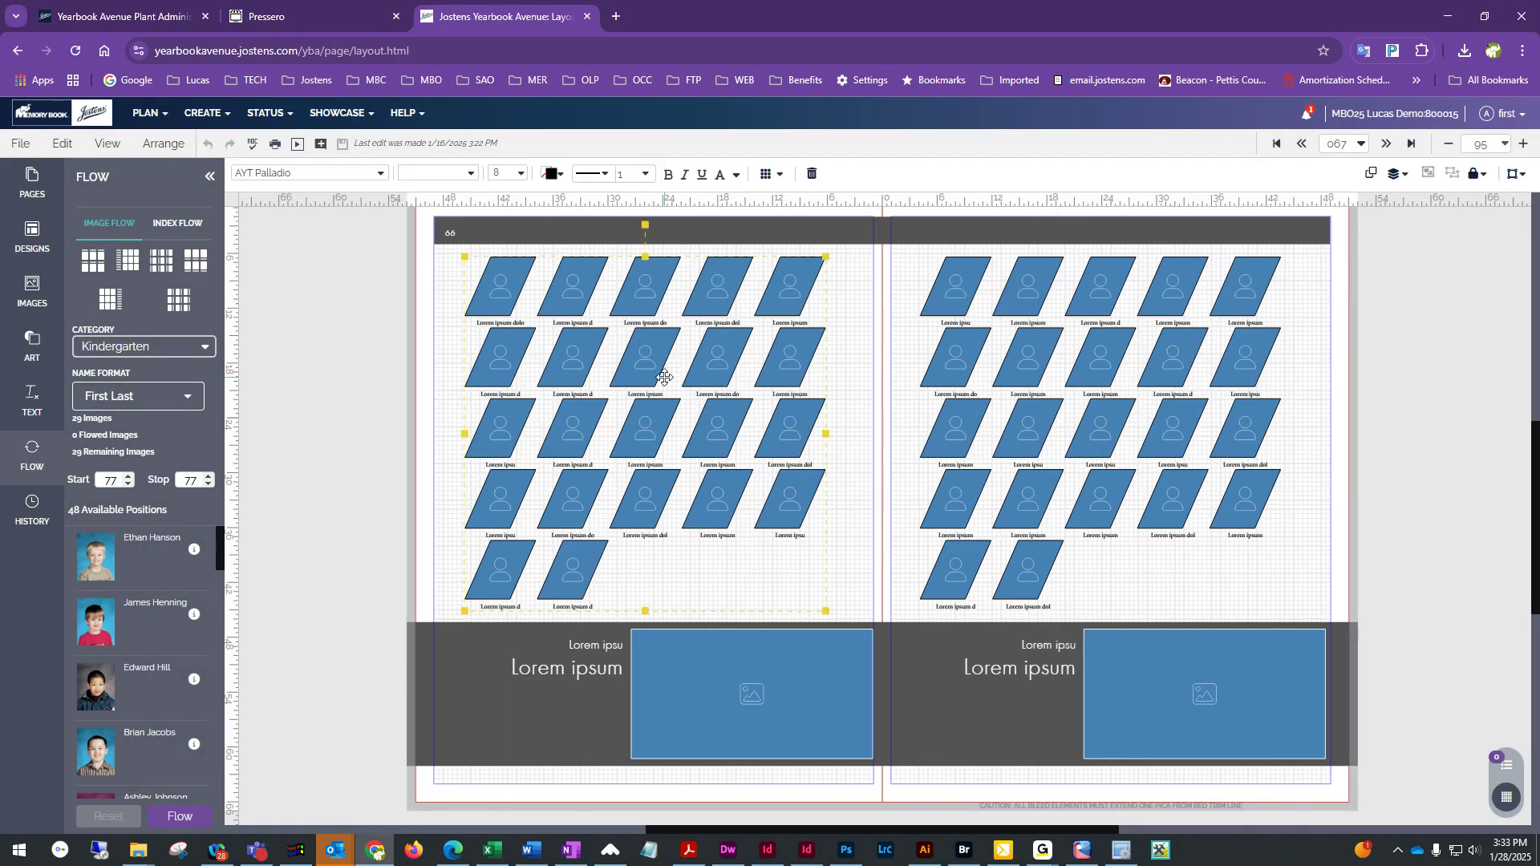
pyautogui.click(114, 481)
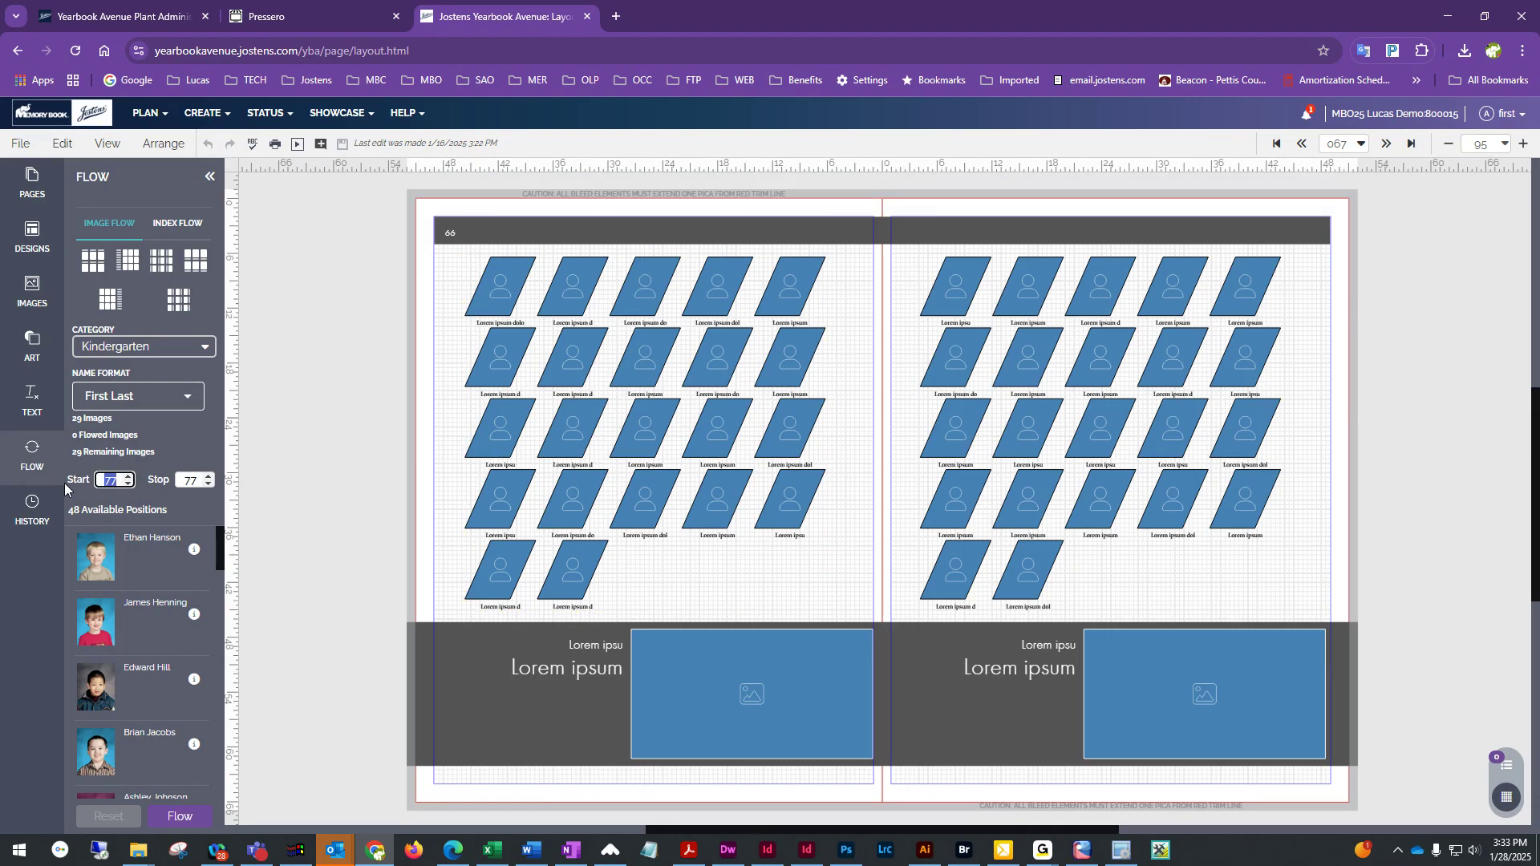
pyautogui.write('67')
pyautogui.press('BackSpace')
pyautogui.write('6')
pyautogui.press('Tab')
pyautogui.write('66')
pyautogui.press('Tab')
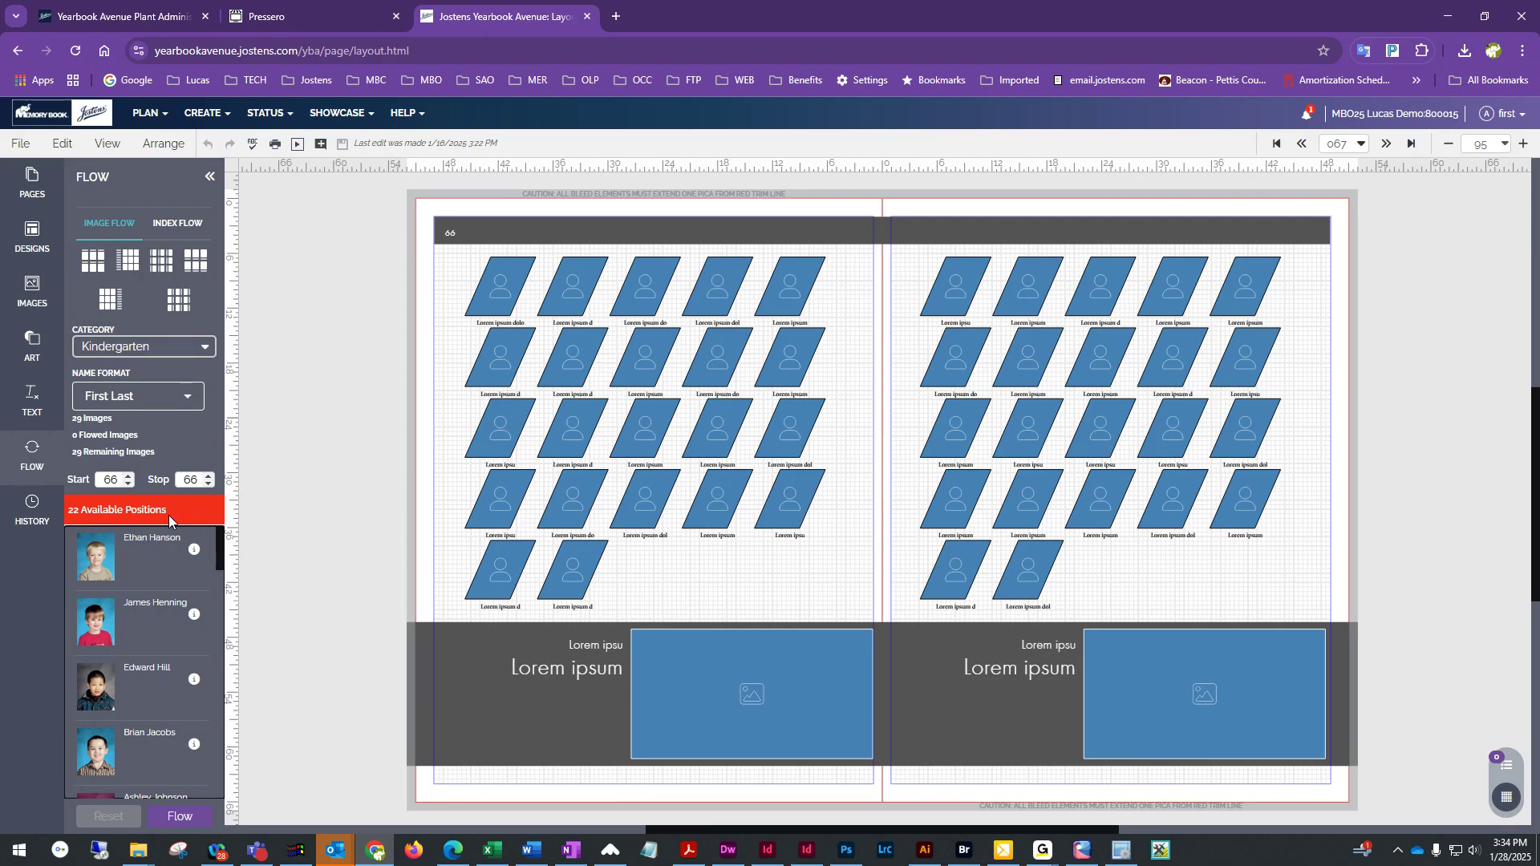
# Return to the 76–77 spread and set the flow's start and stop pages both to 76
pyautogui.click(1353, 144)
pyautogui.scroll(-10, 1277, 368)
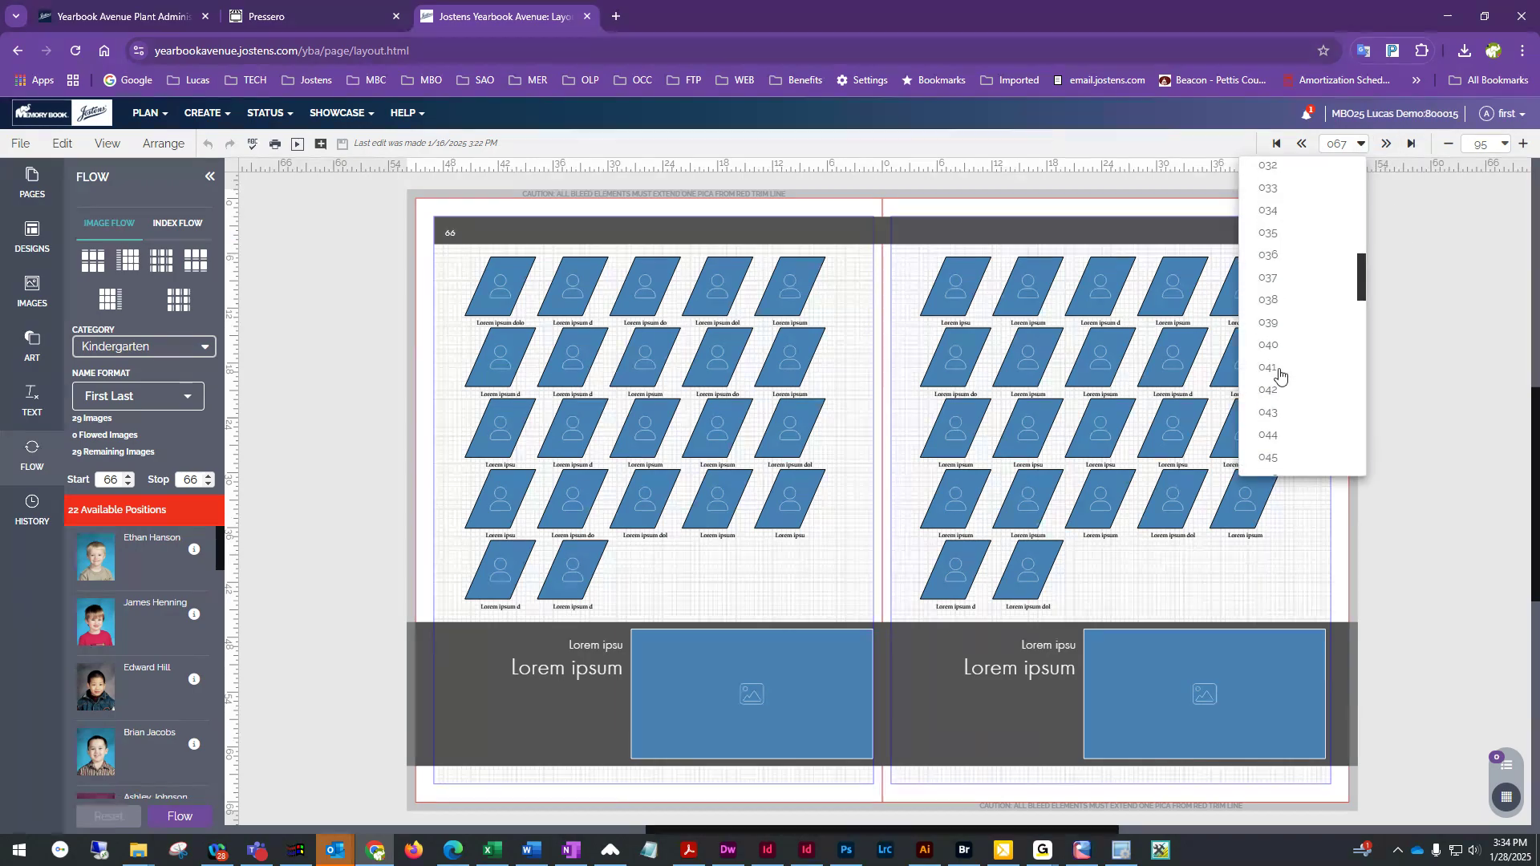
pyautogui.scroll(-4, 1279, 376)
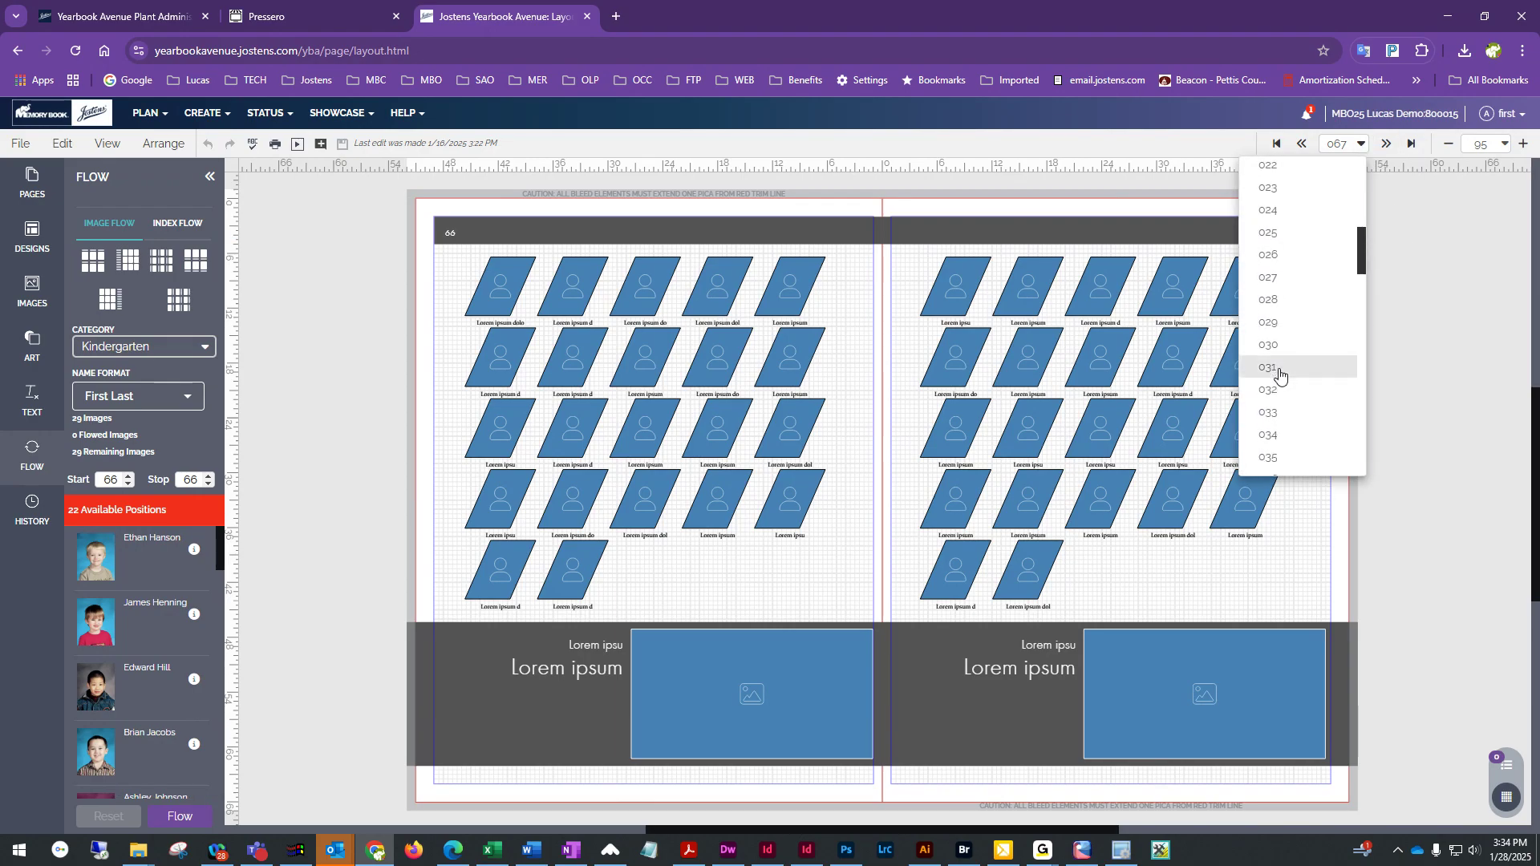
pyautogui.scroll(-7, 1279, 377)
pyautogui.click(1278, 334)
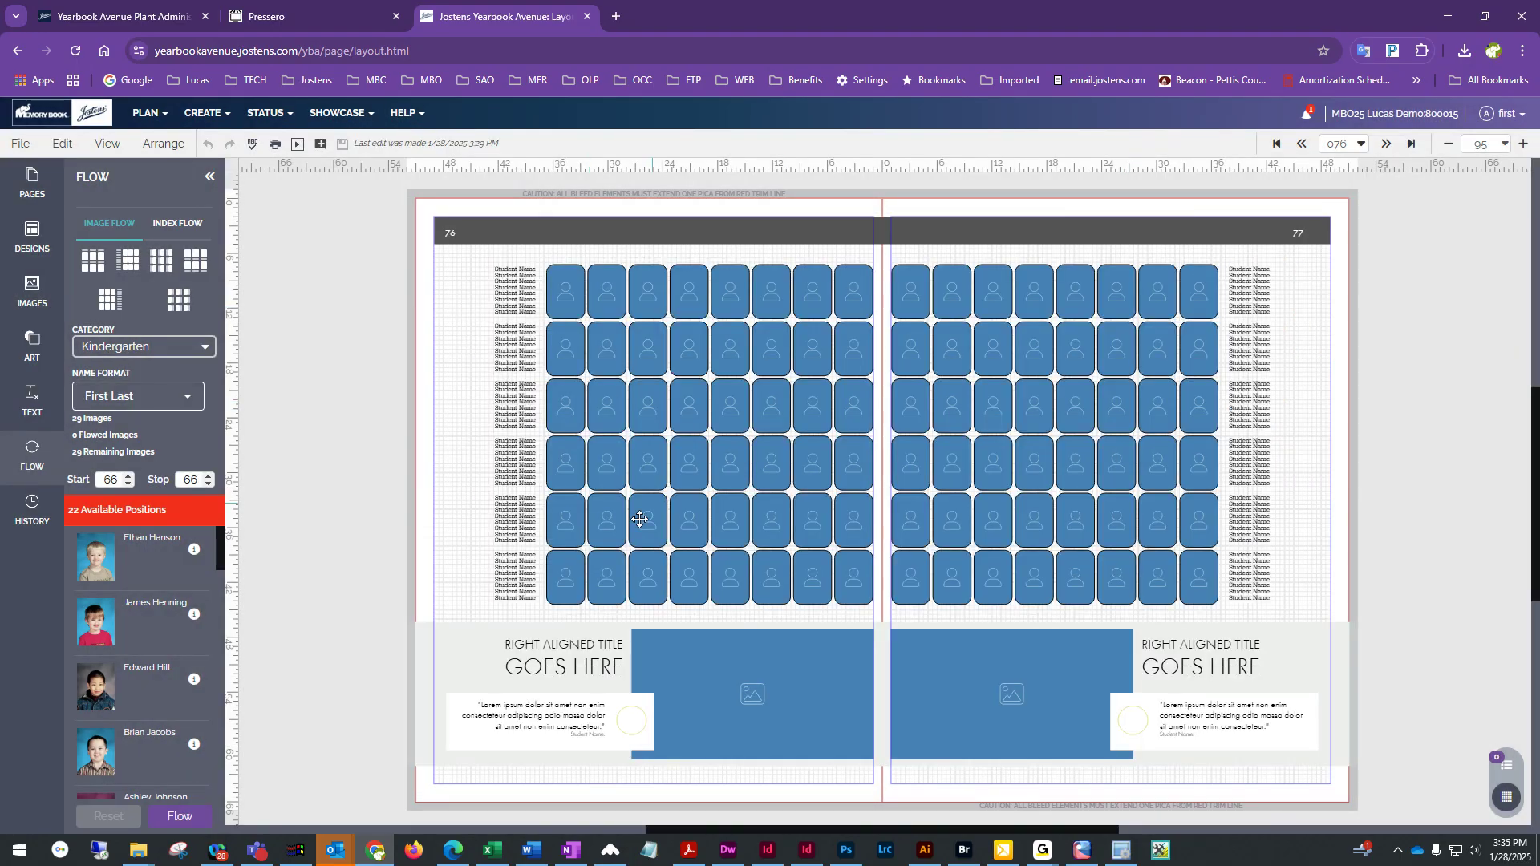
pyautogui.click(128, 476)
pyautogui.click(129, 475)
pyautogui.click(128, 475)
pyautogui.click(129, 476)
pyautogui.click(128, 476)
pyautogui.click(128, 476)
pyautogui.click(129, 476)
pyautogui.click(129, 476)
pyautogui.click(208, 476)
pyautogui.click(209, 475)
pyautogui.click(209, 475)
pyautogui.click(209, 476)
pyautogui.click(208, 475)
pyautogui.click(208, 475)
pyautogui.click(208, 475)
pyautogui.click(208, 476)
pyautogui.click(209, 475)
pyautogui.click(209, 476)
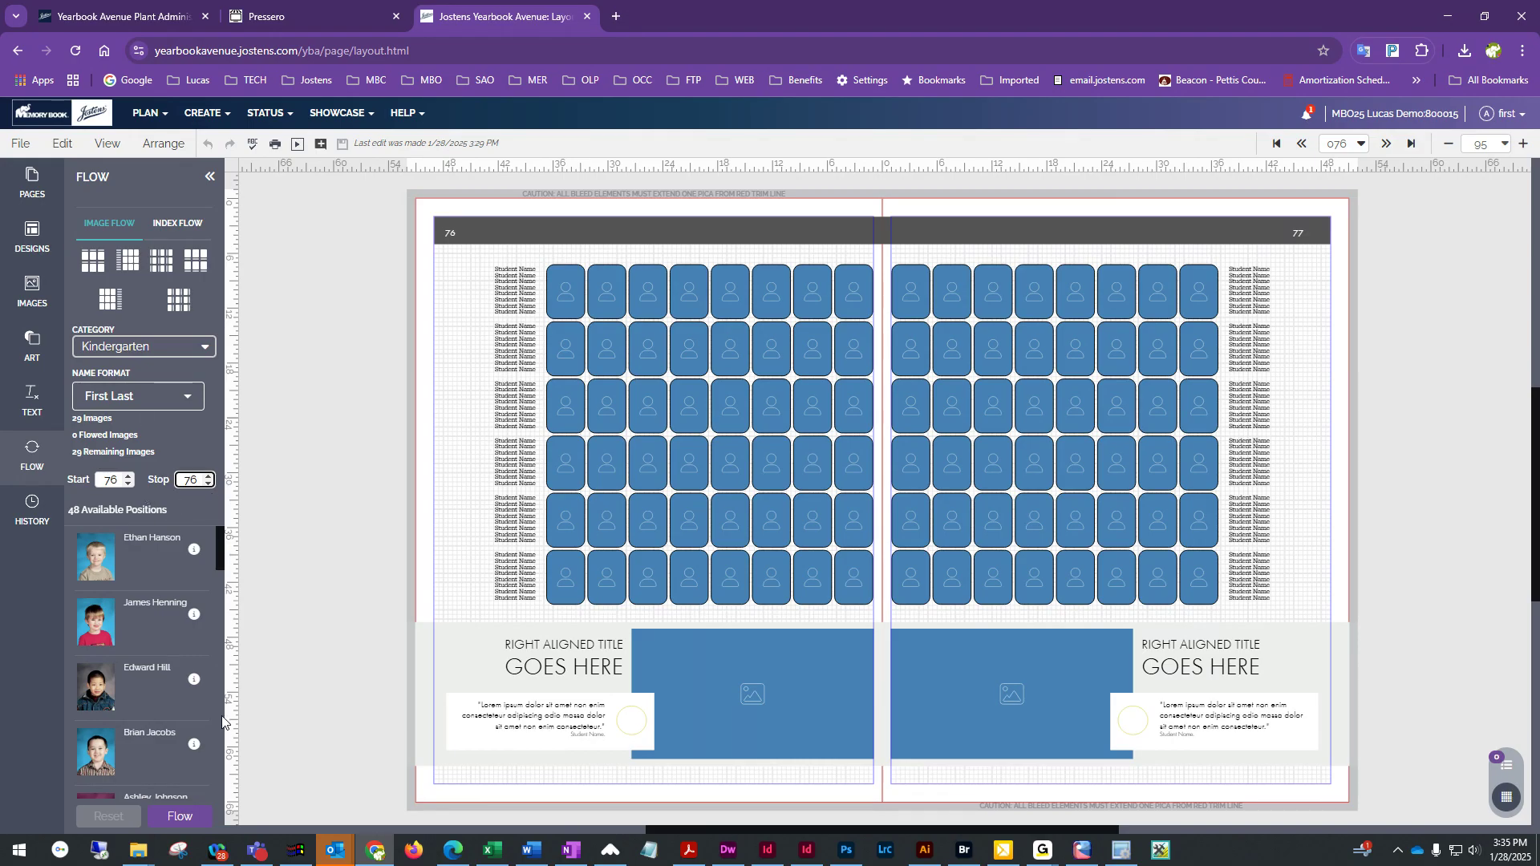
# Flow the Martin Kindergarten portraits onto page 76 and reset the flow
pyautogui.click(181, 816)
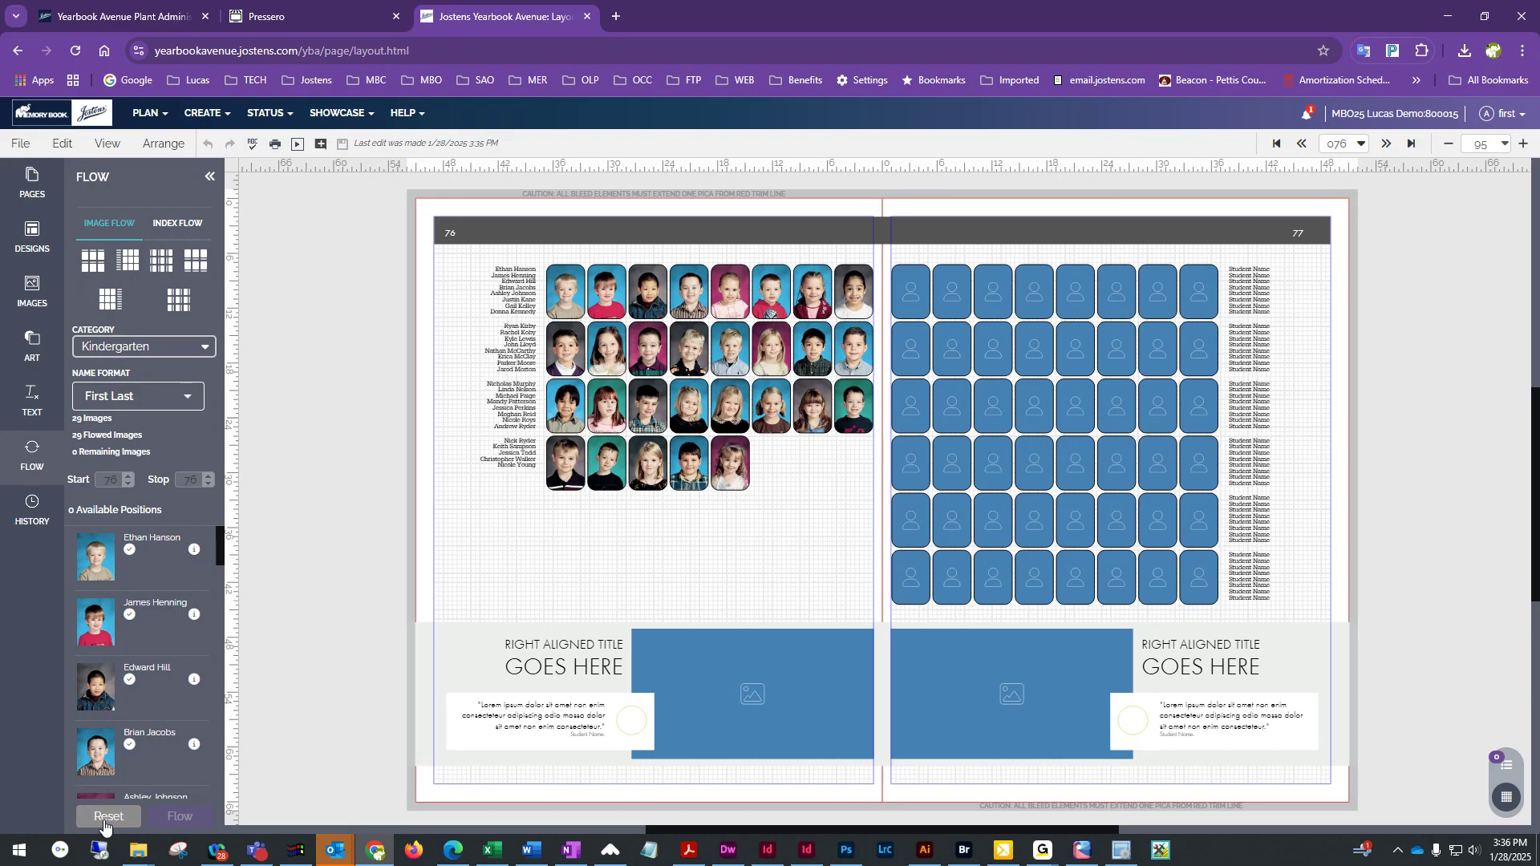
pyautogui.click(107, 817)
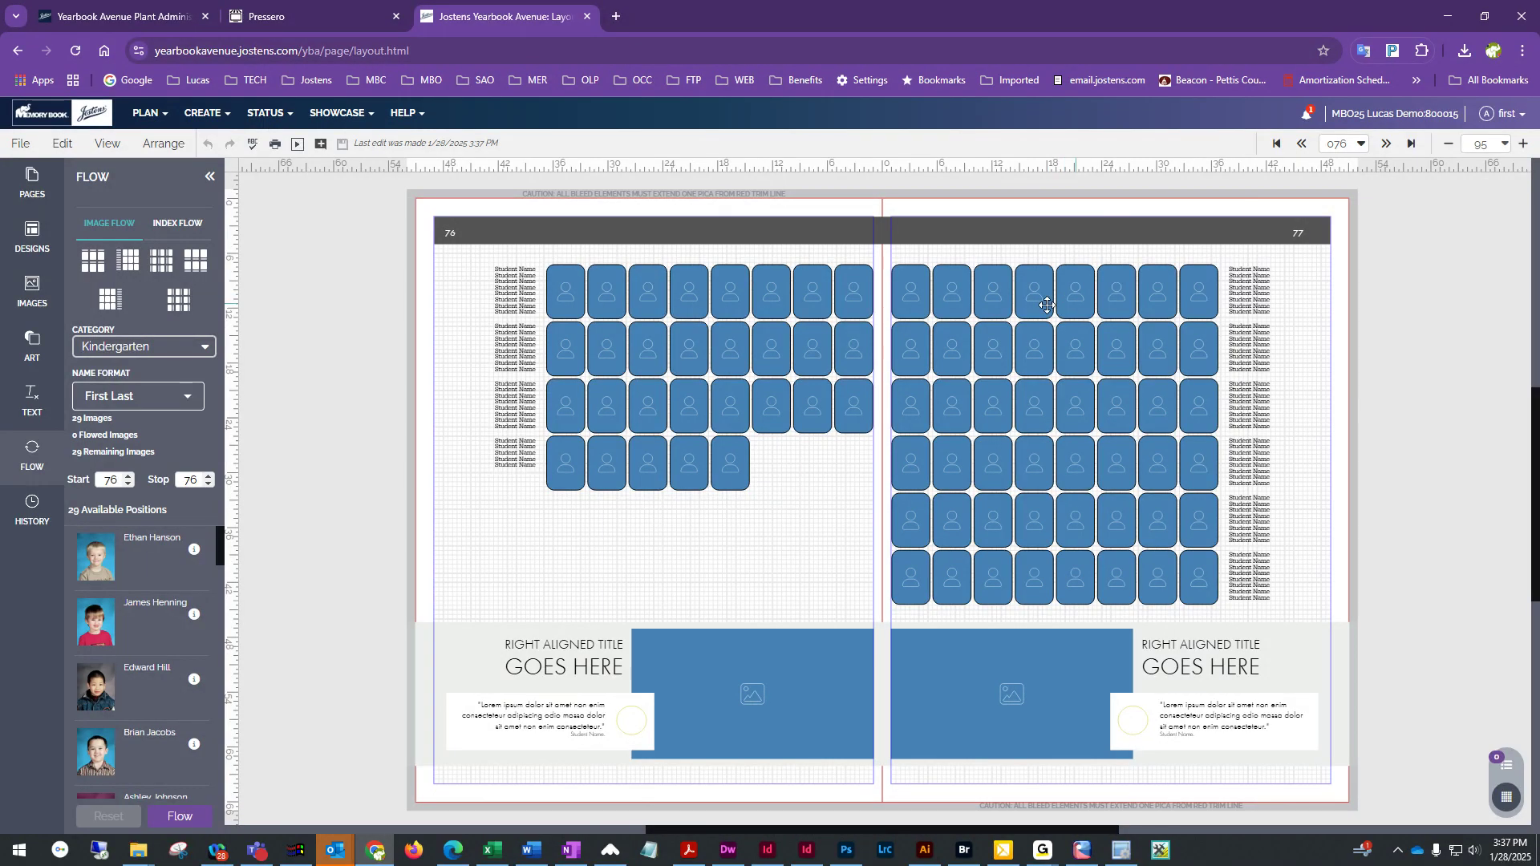
# Set the start and stop pages to 77 and flow the Martin Kindergarten portraits onto the right page
pyautogui.click(130, 476)
pyautogui.click(210, 475)
pyautogui.click(180, 816)
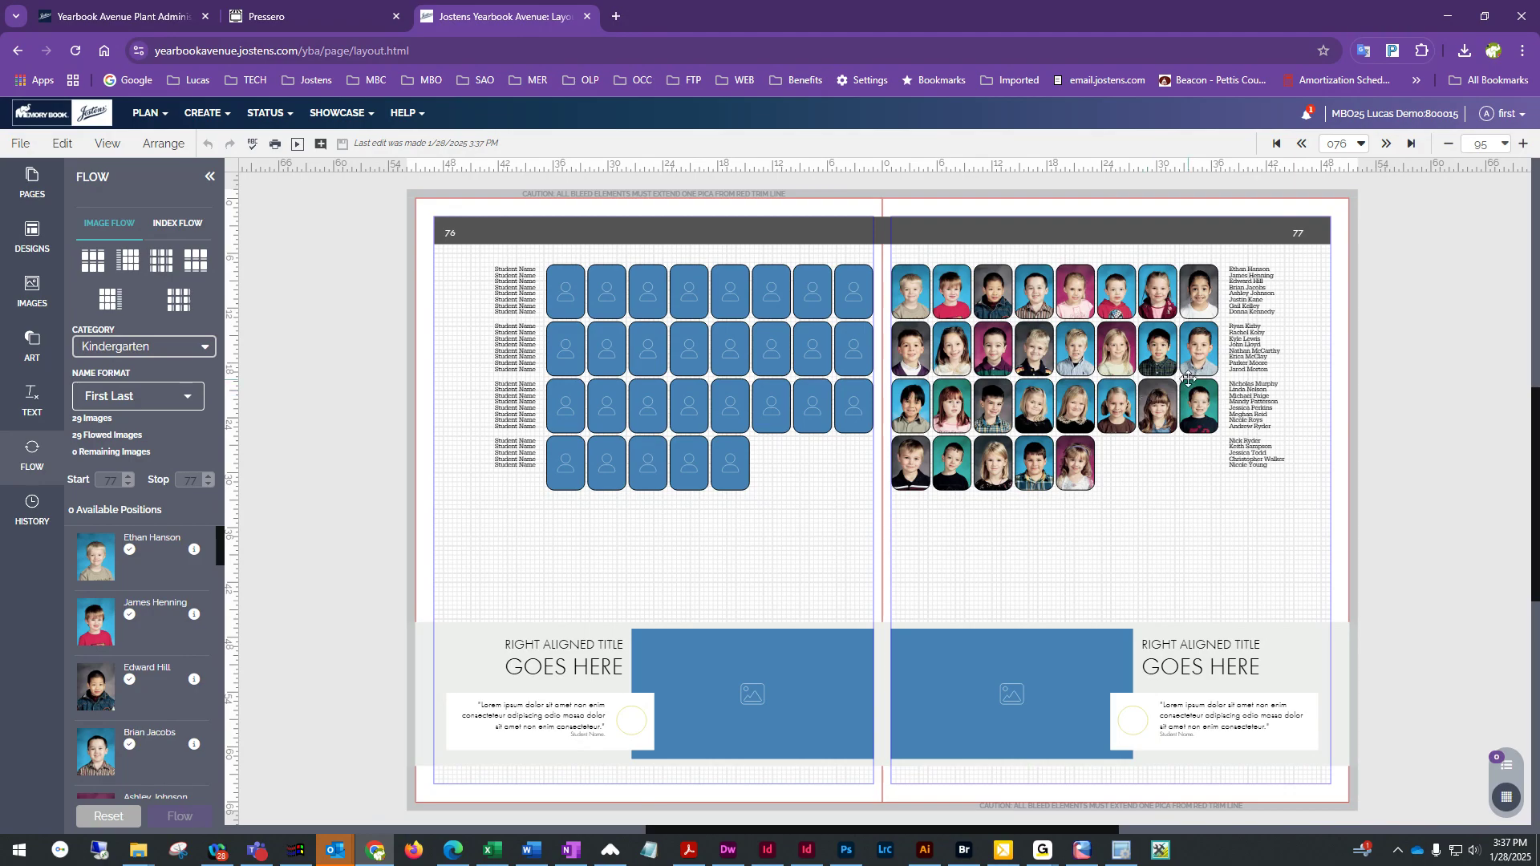
pyautogui.click(1163, 350)
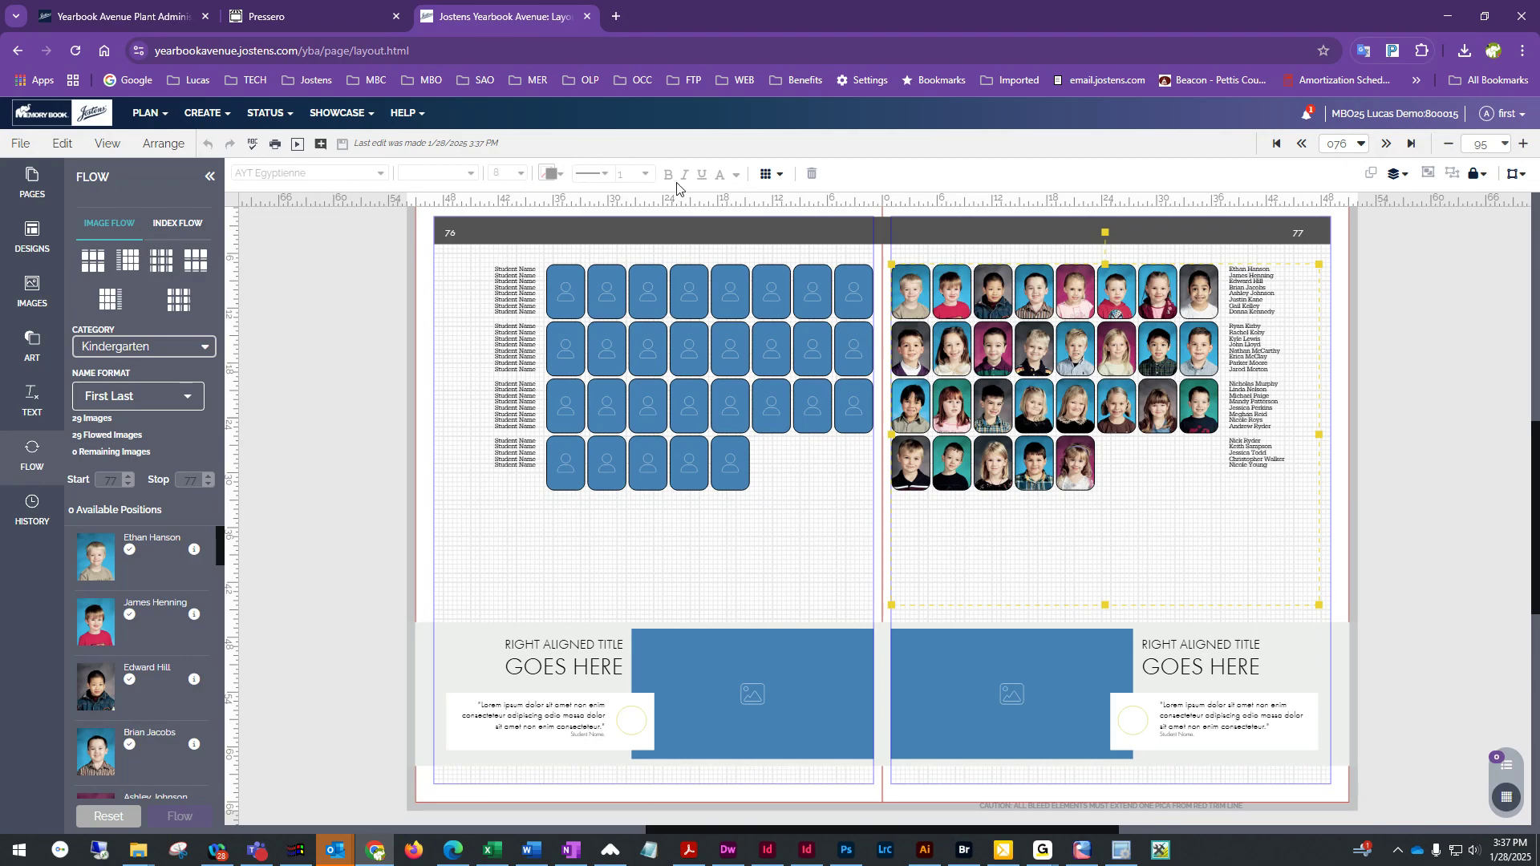
pyautogui.click(642, 350)
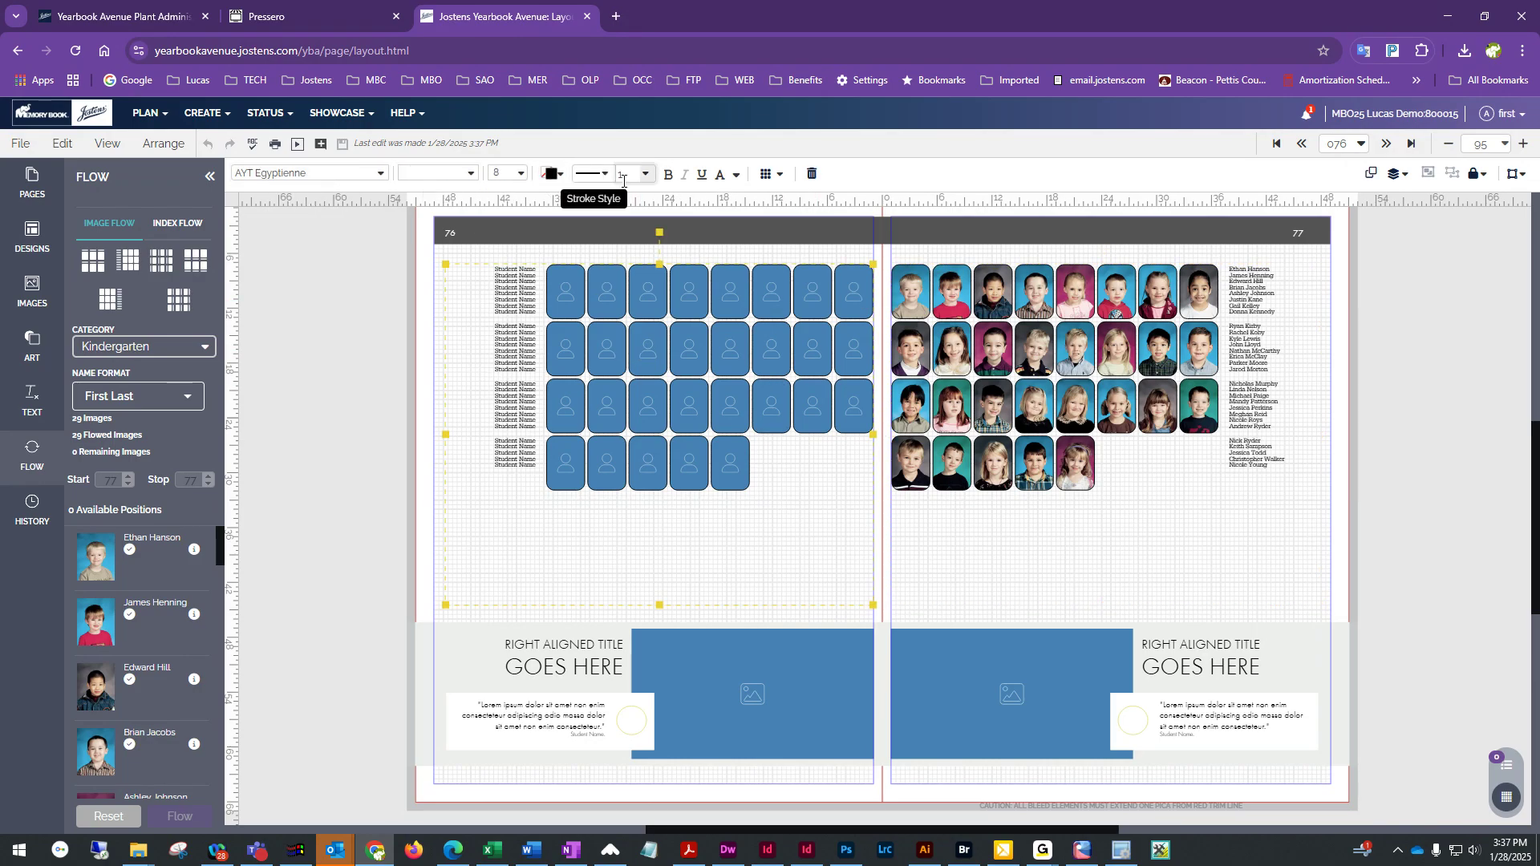
pyautogui.click(1035, 571)
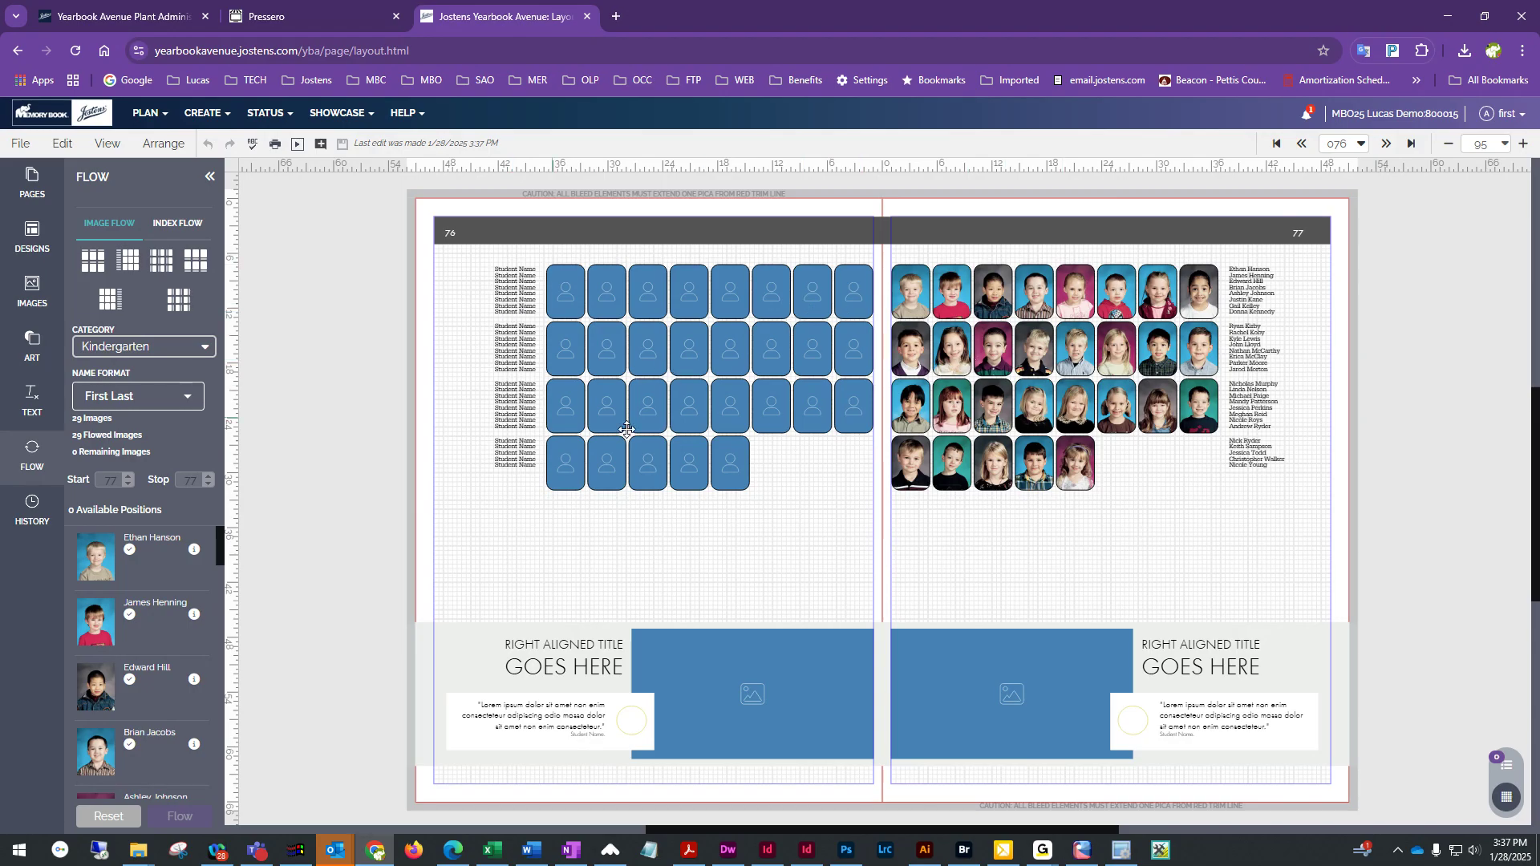
pyautogui.click(651, 343)
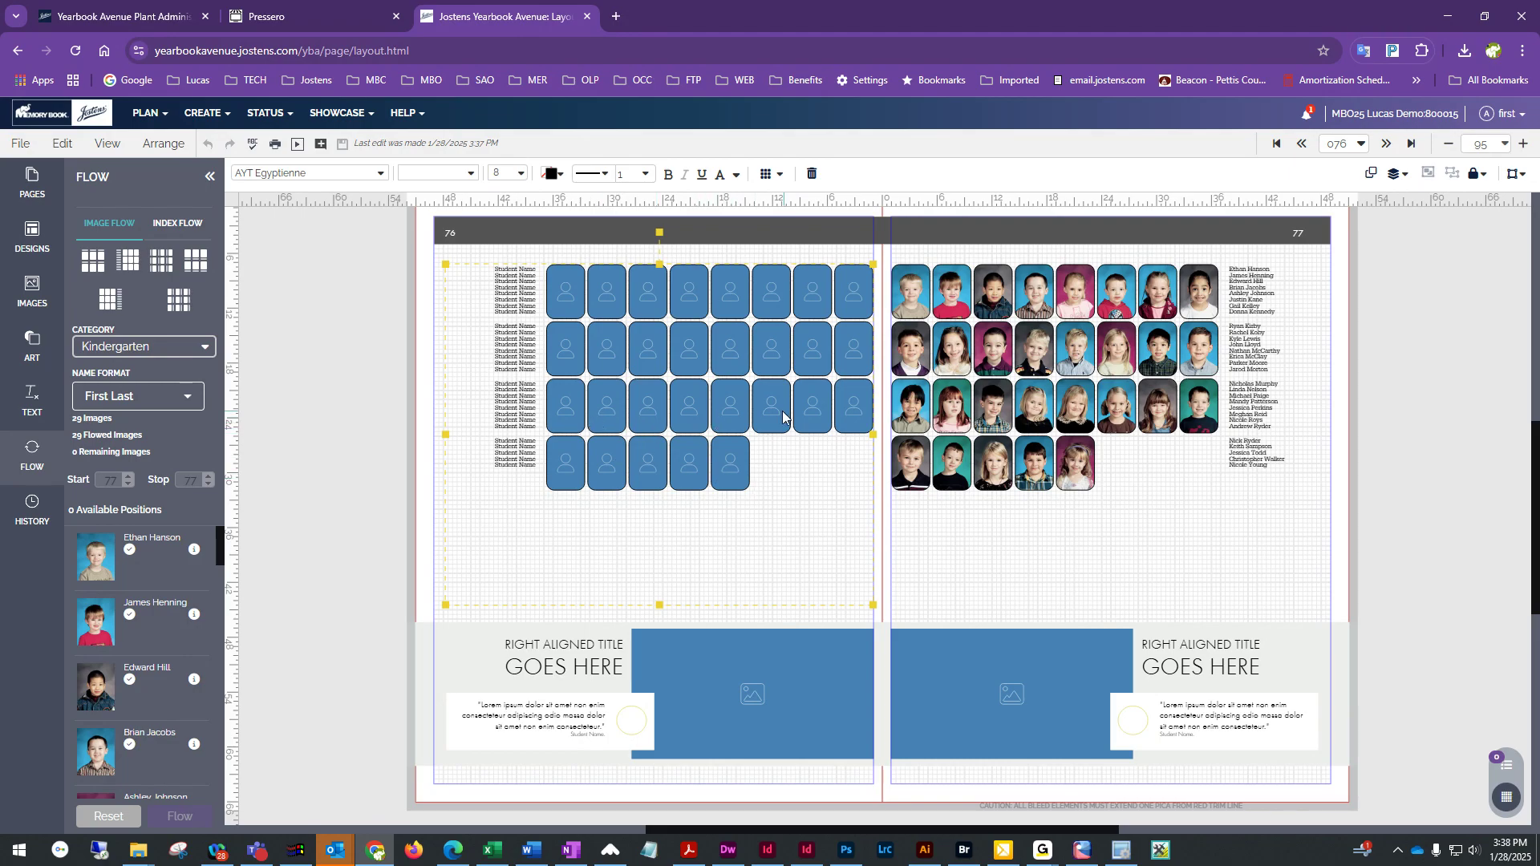
pyautogui.click(377, 375)
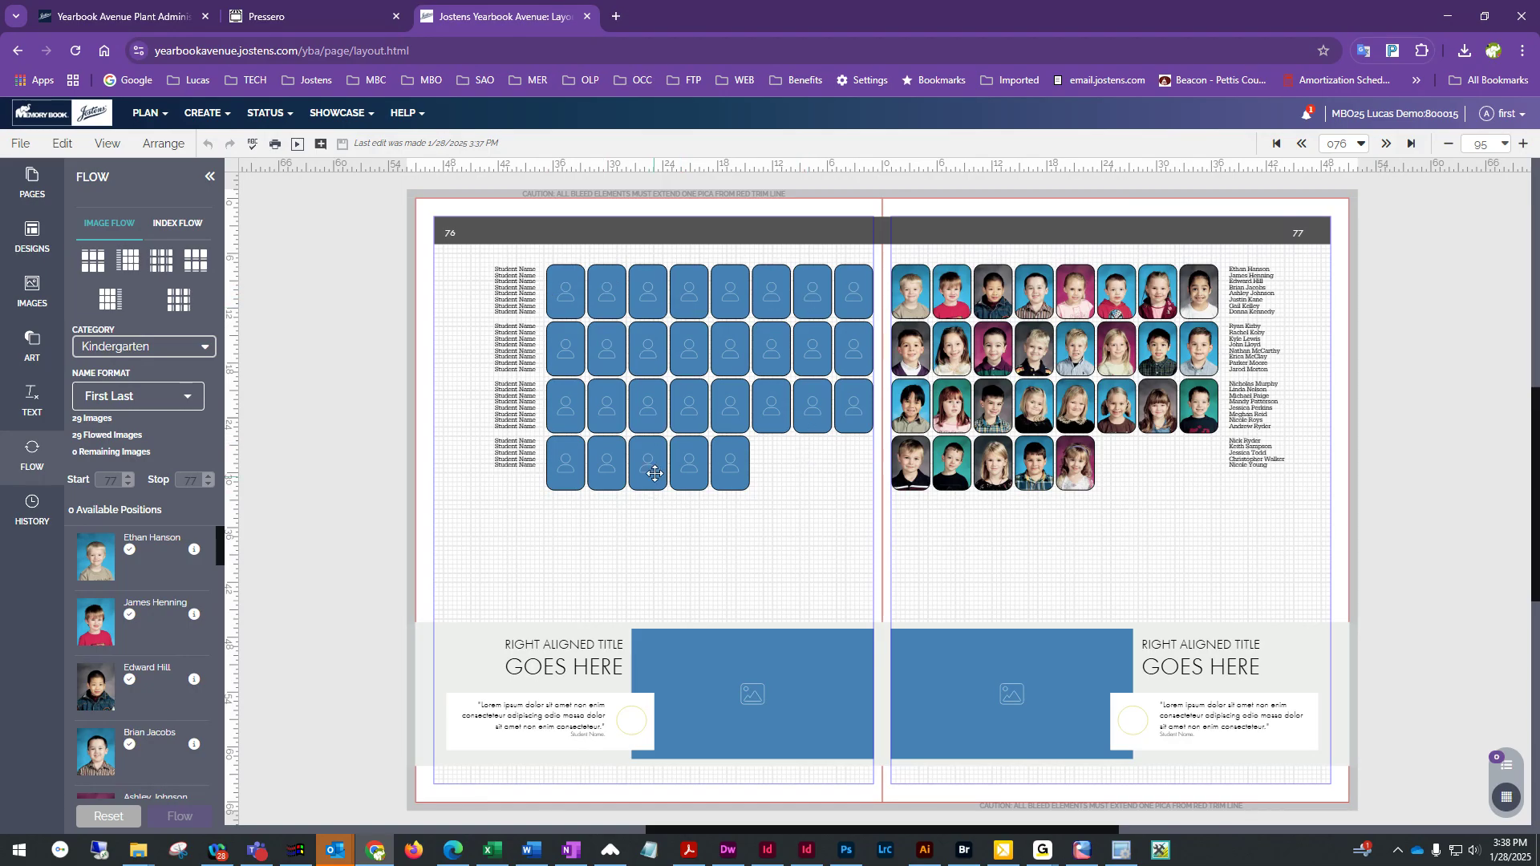
pyautogui.click(697, 462)
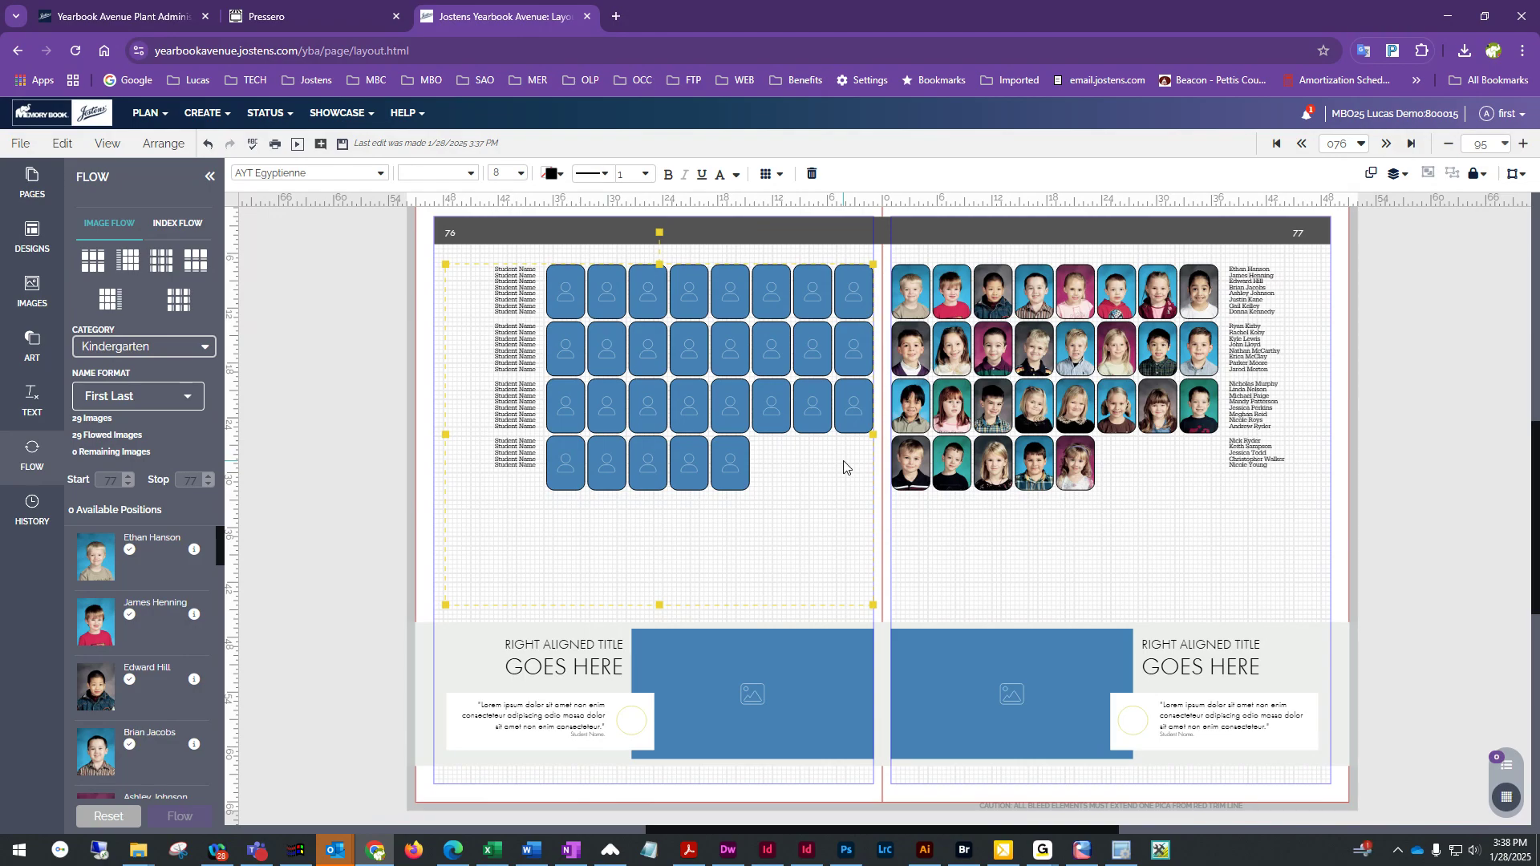
pyautogui.click(369, 409)
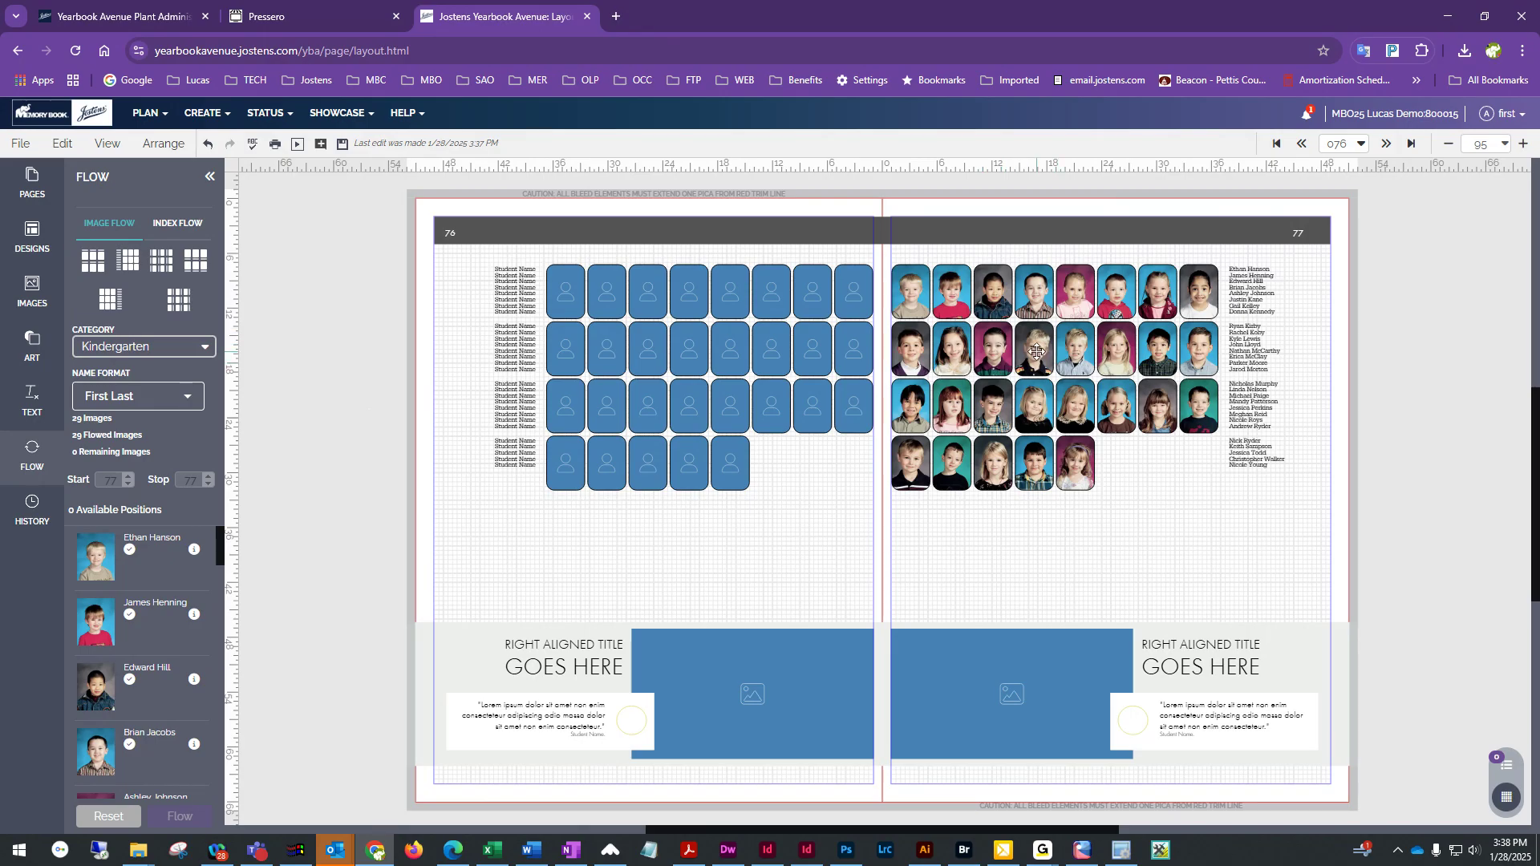
# Choose the Kindergarten category under Smith for the image flow
pyautogui.click(146, 350)
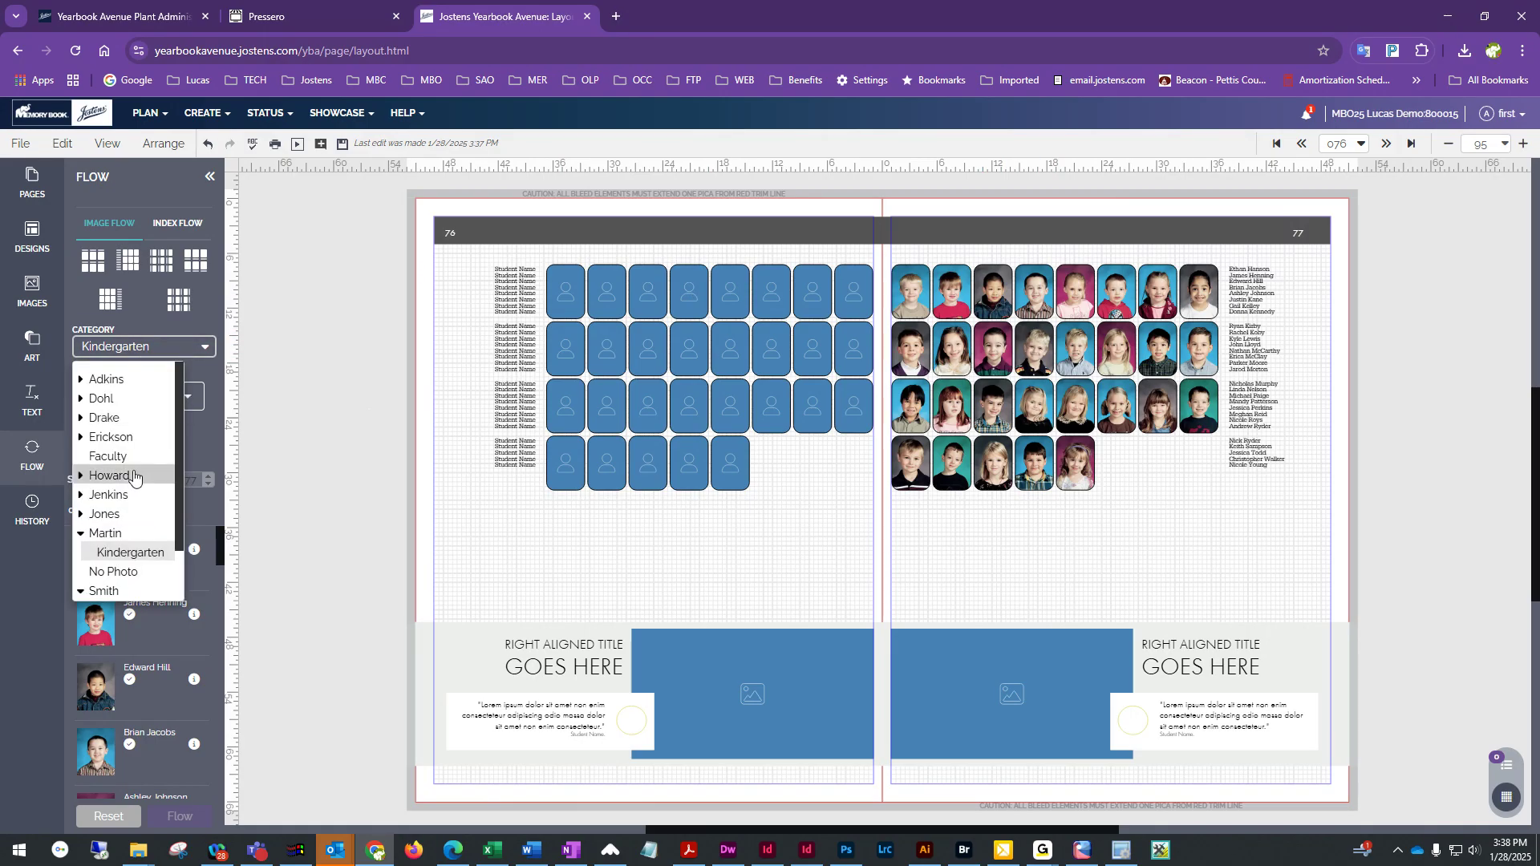
pyautogui.scroll(-1, 128, 481)
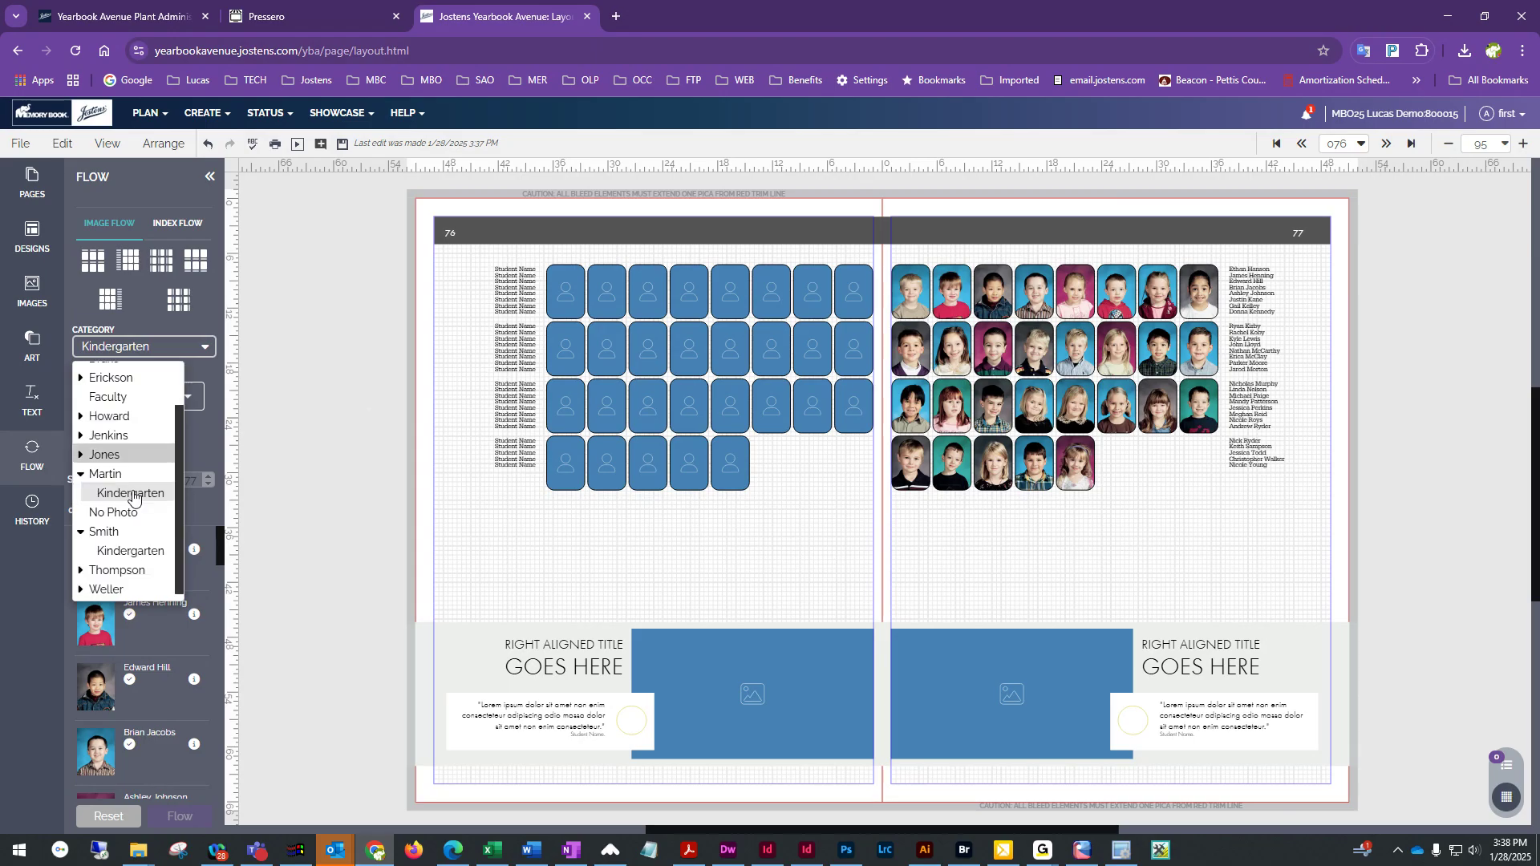
pyautogui.click(130, 547)
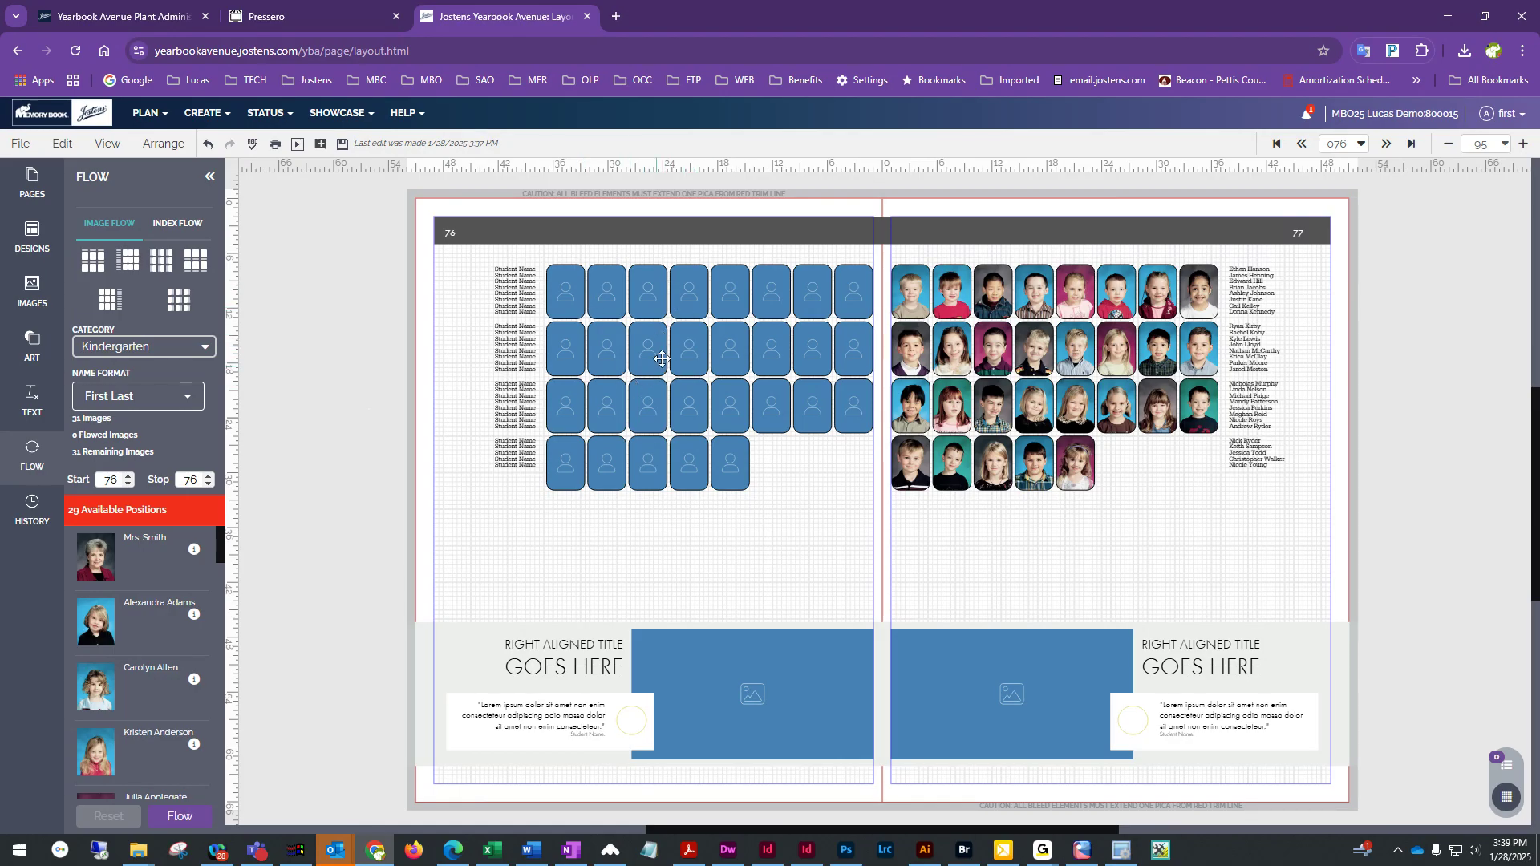
# Edit the left page flow and enable the remaining positions in the fourth row and all of the fifth row
pyautogui.click(725, 349)
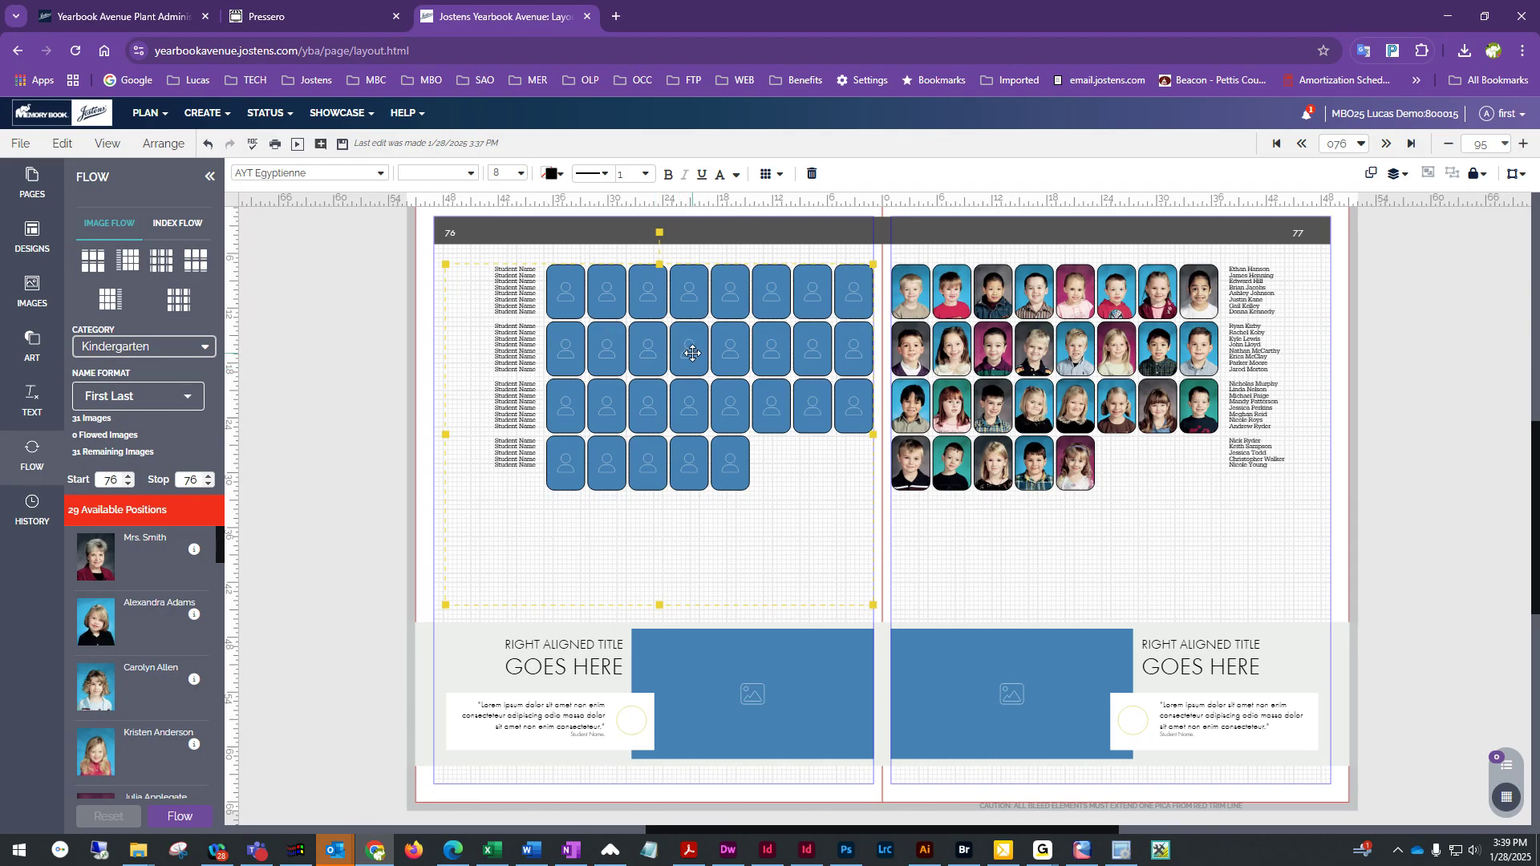
pyautogui.doubleClick(692, 353)
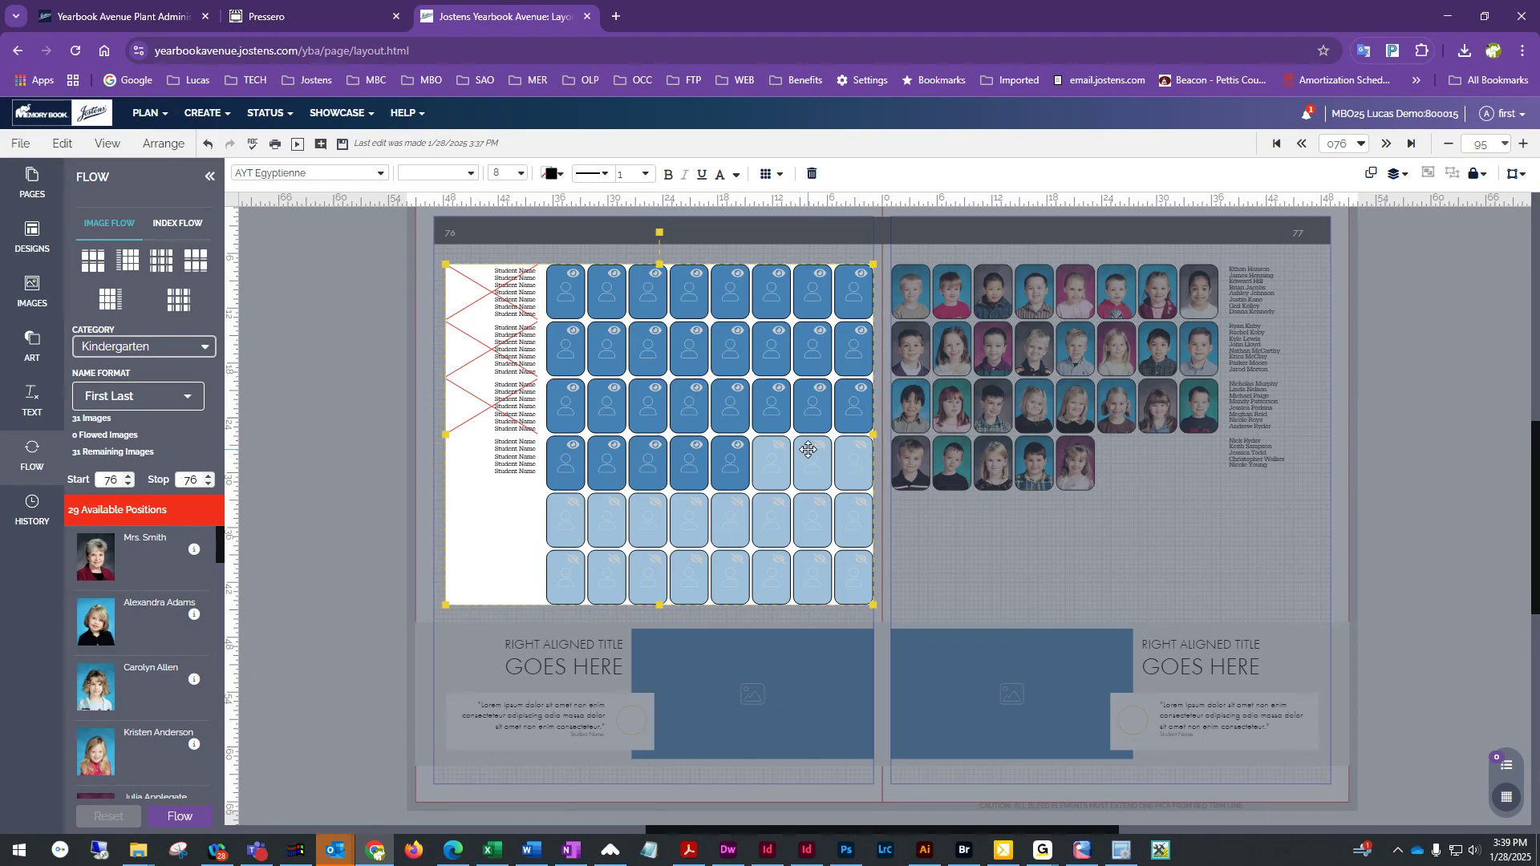
pyautogui.click(778, 445)
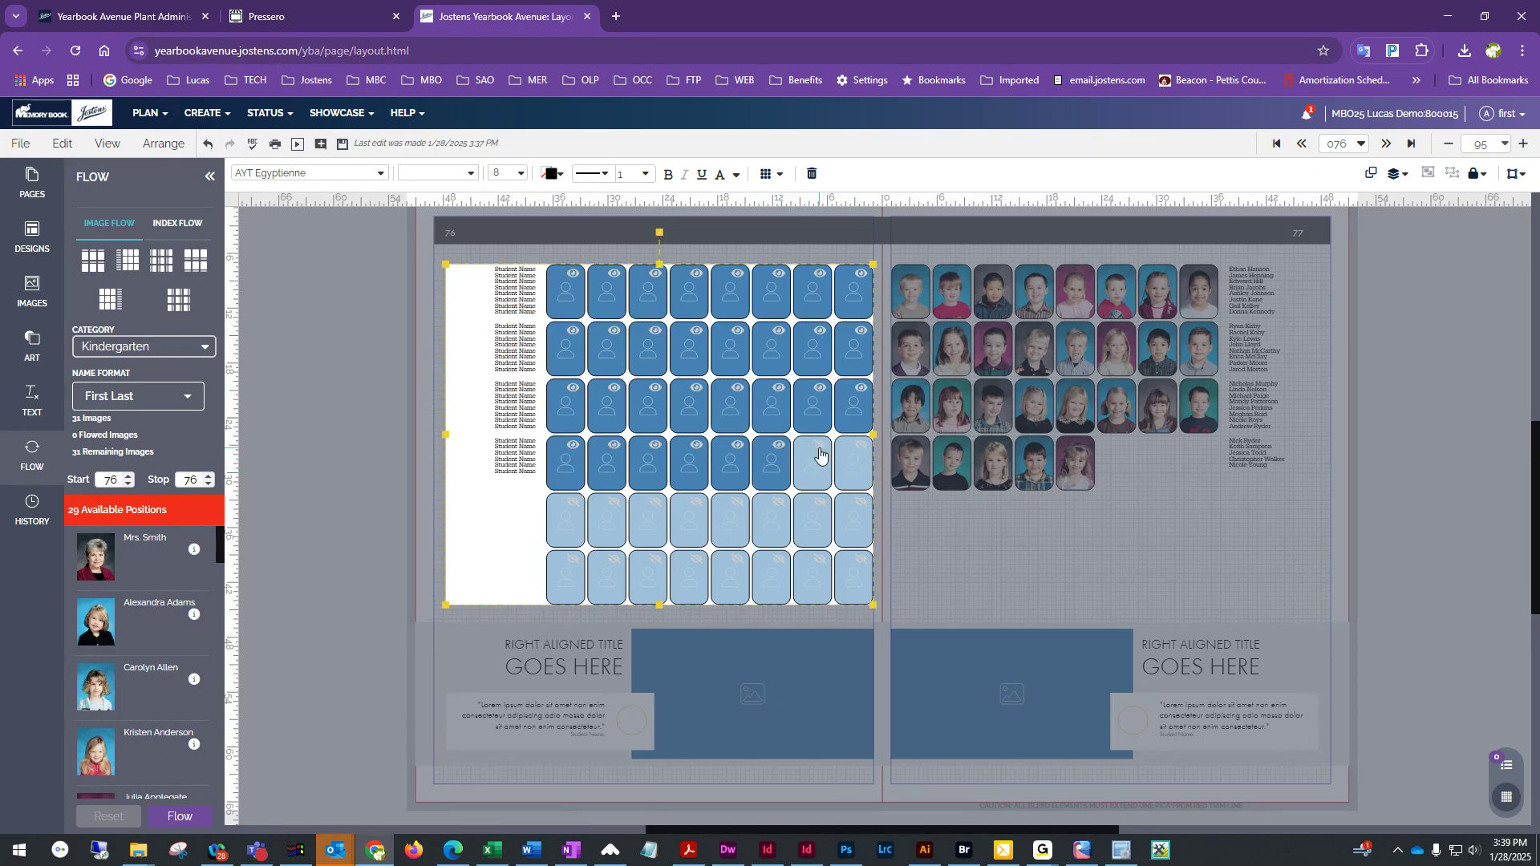
pyautogui.click(819, 446)
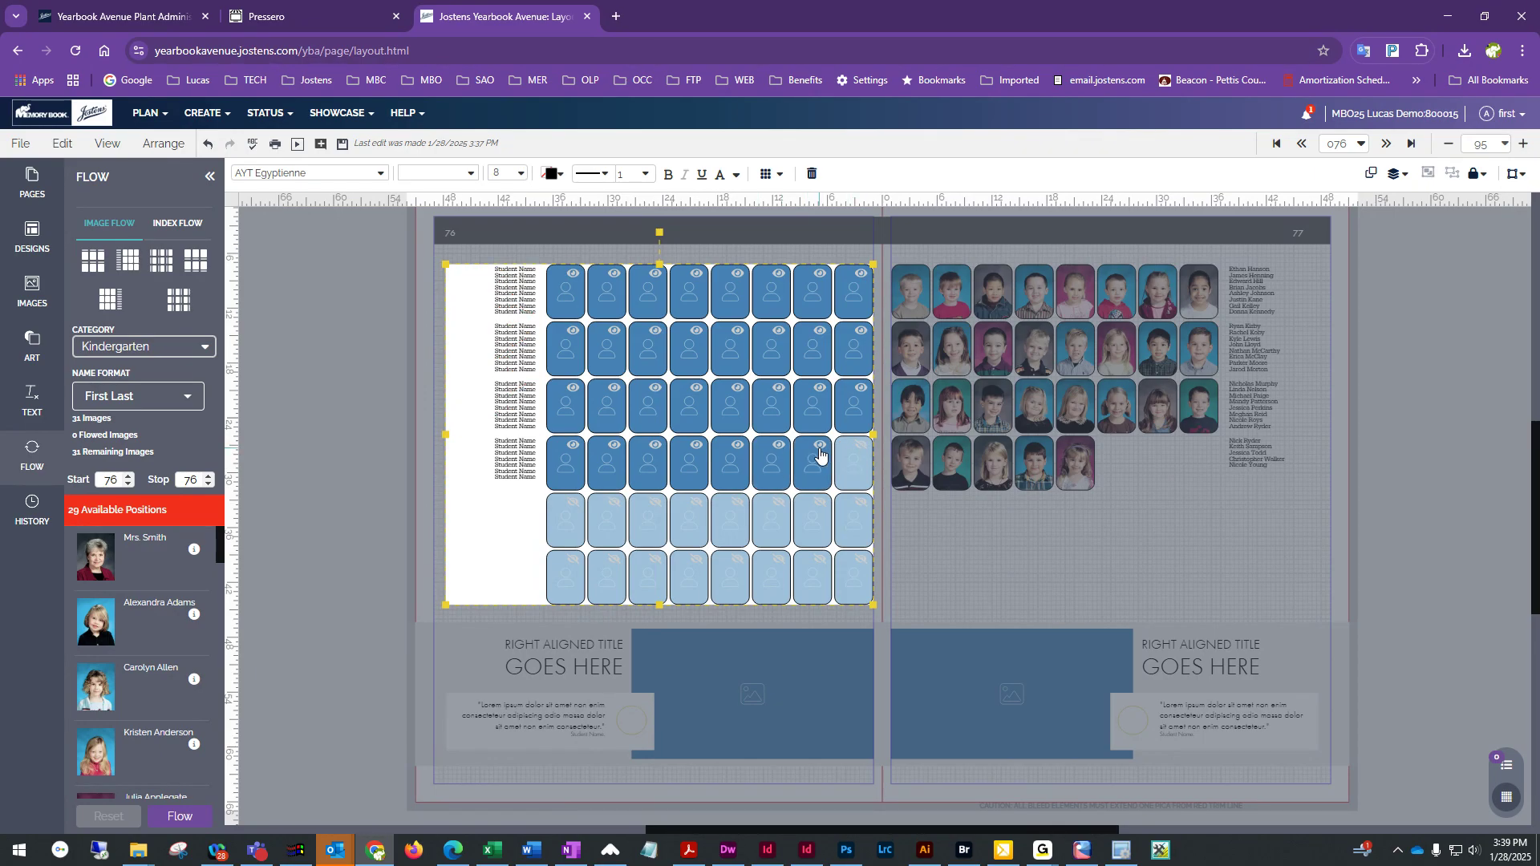
pyautogui.click(860, 446)
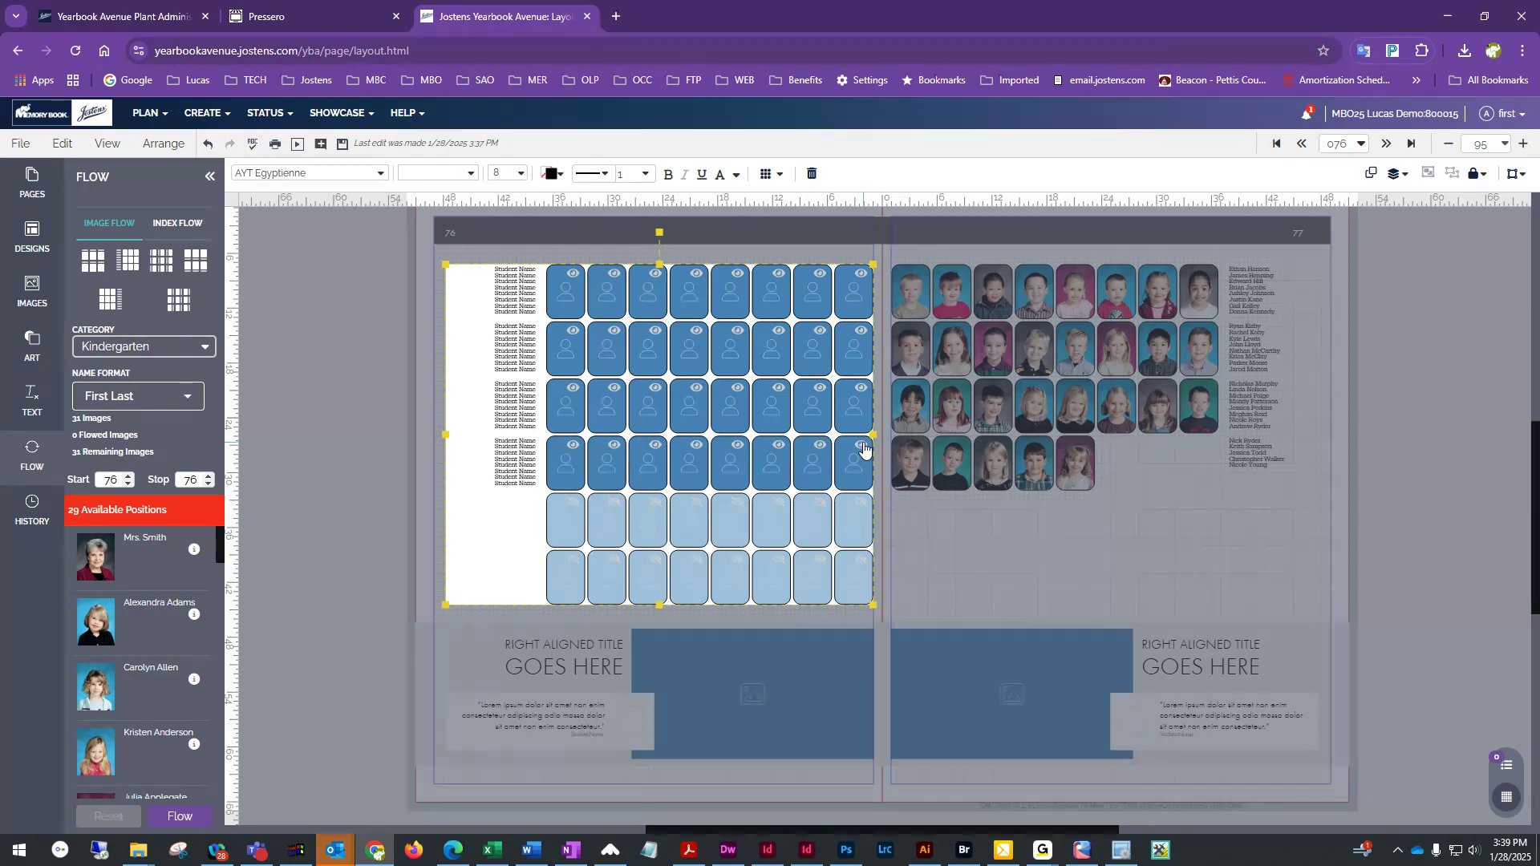
pyautogui.click(573, 503)
pyautogui.click(615, 502)
pyautogui.click(655, 506)
pyautogui.click(696, 506)
pyautogui.click(737, 505)
pyautogui.click(778, 505)
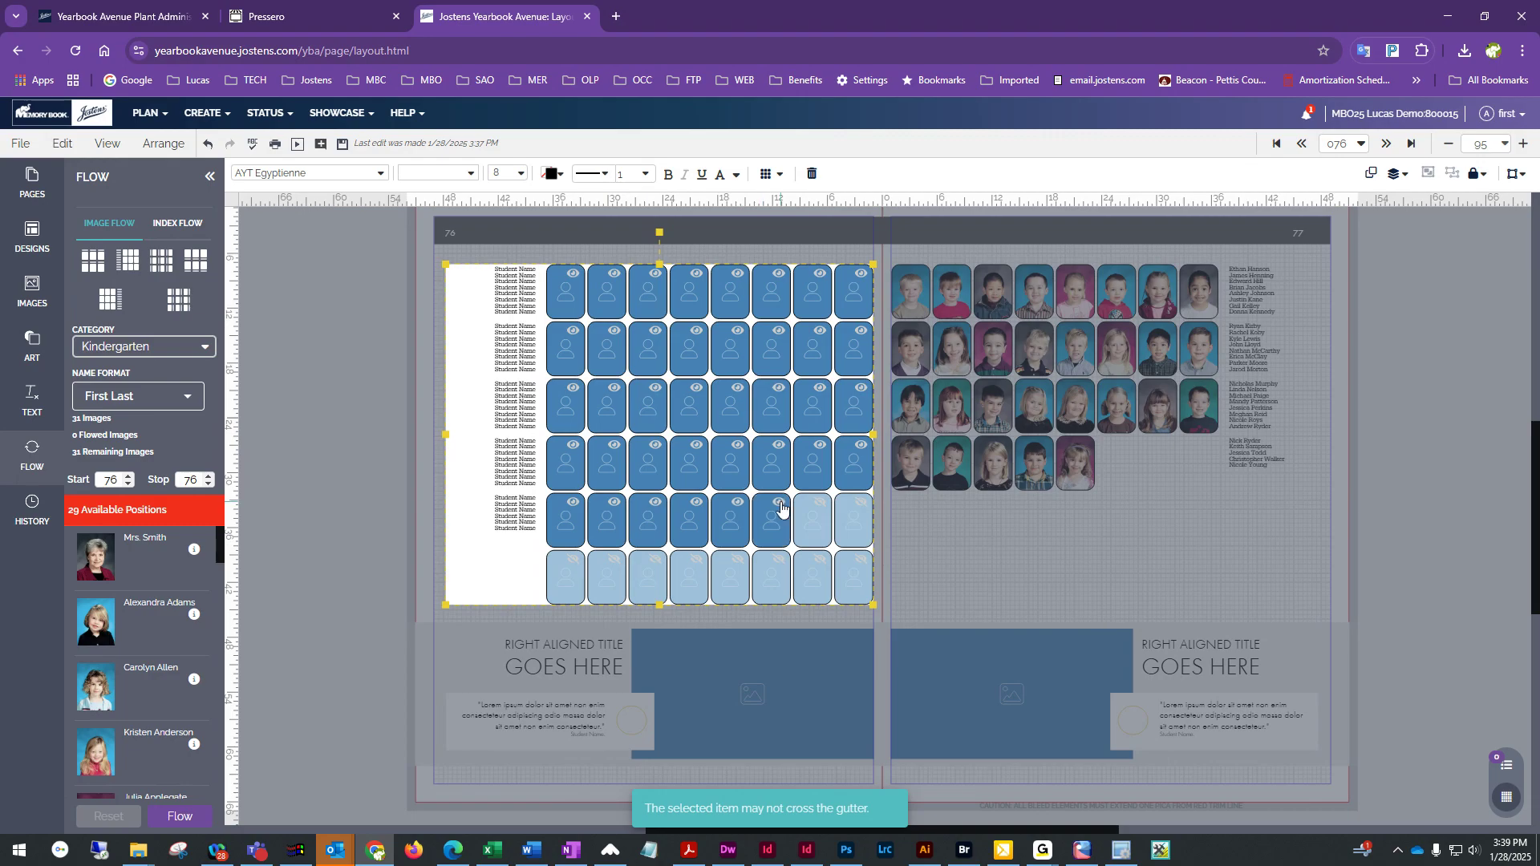
pyautogui.click(820, 505)
pyautogui.click(860, 505)
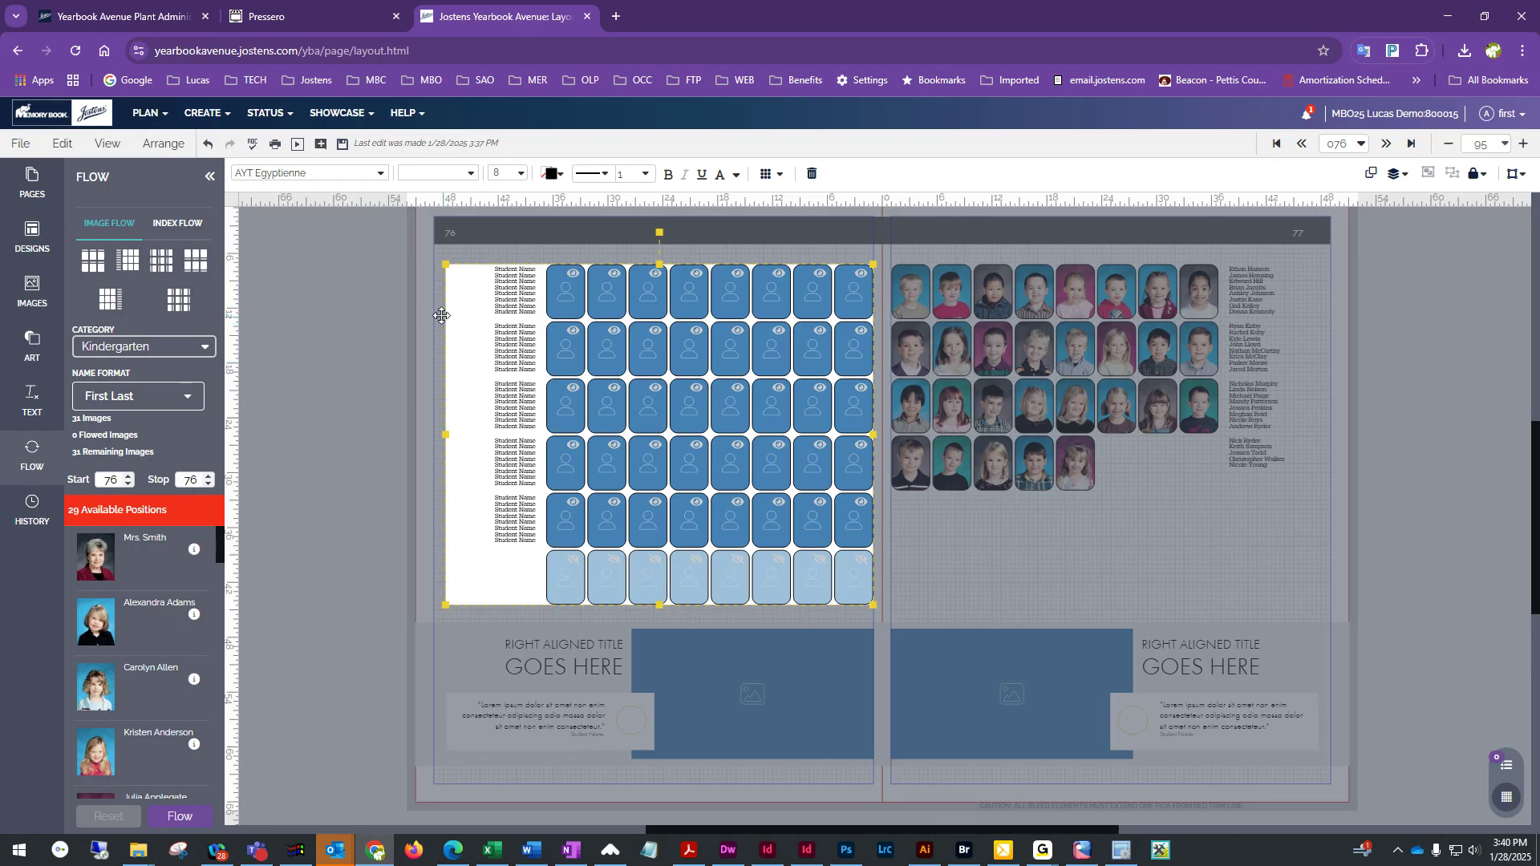
pyautogui.moveTo(441, 315); pyautogui.dragTo(446, 319)
pyautogui.click(482, 255)
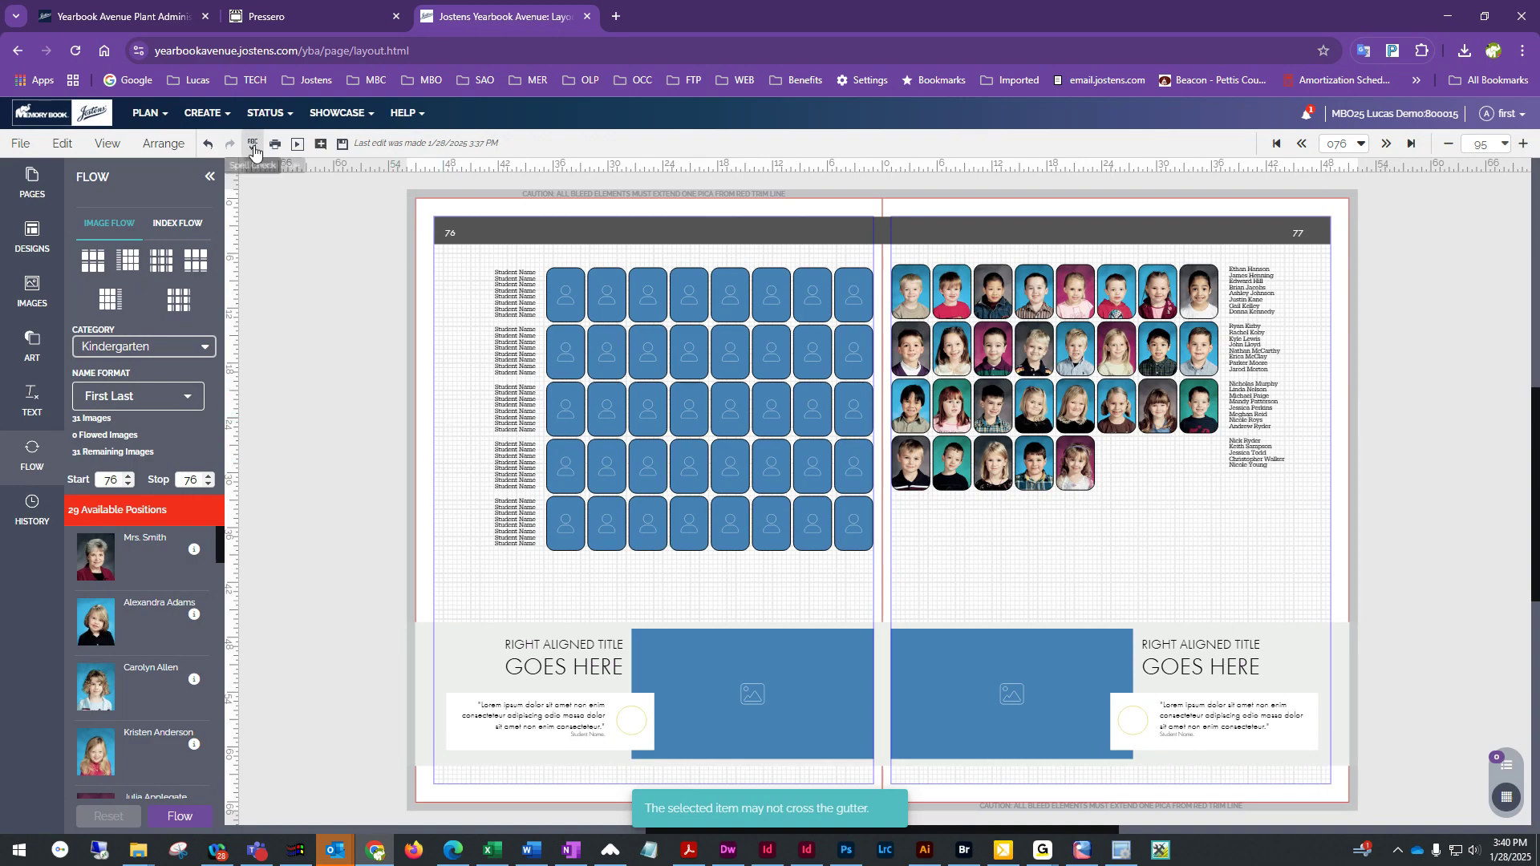
# Save the edited flow and flow the Smith Kindergarten portraits onto page 76
pyautogui.click(342, 146)
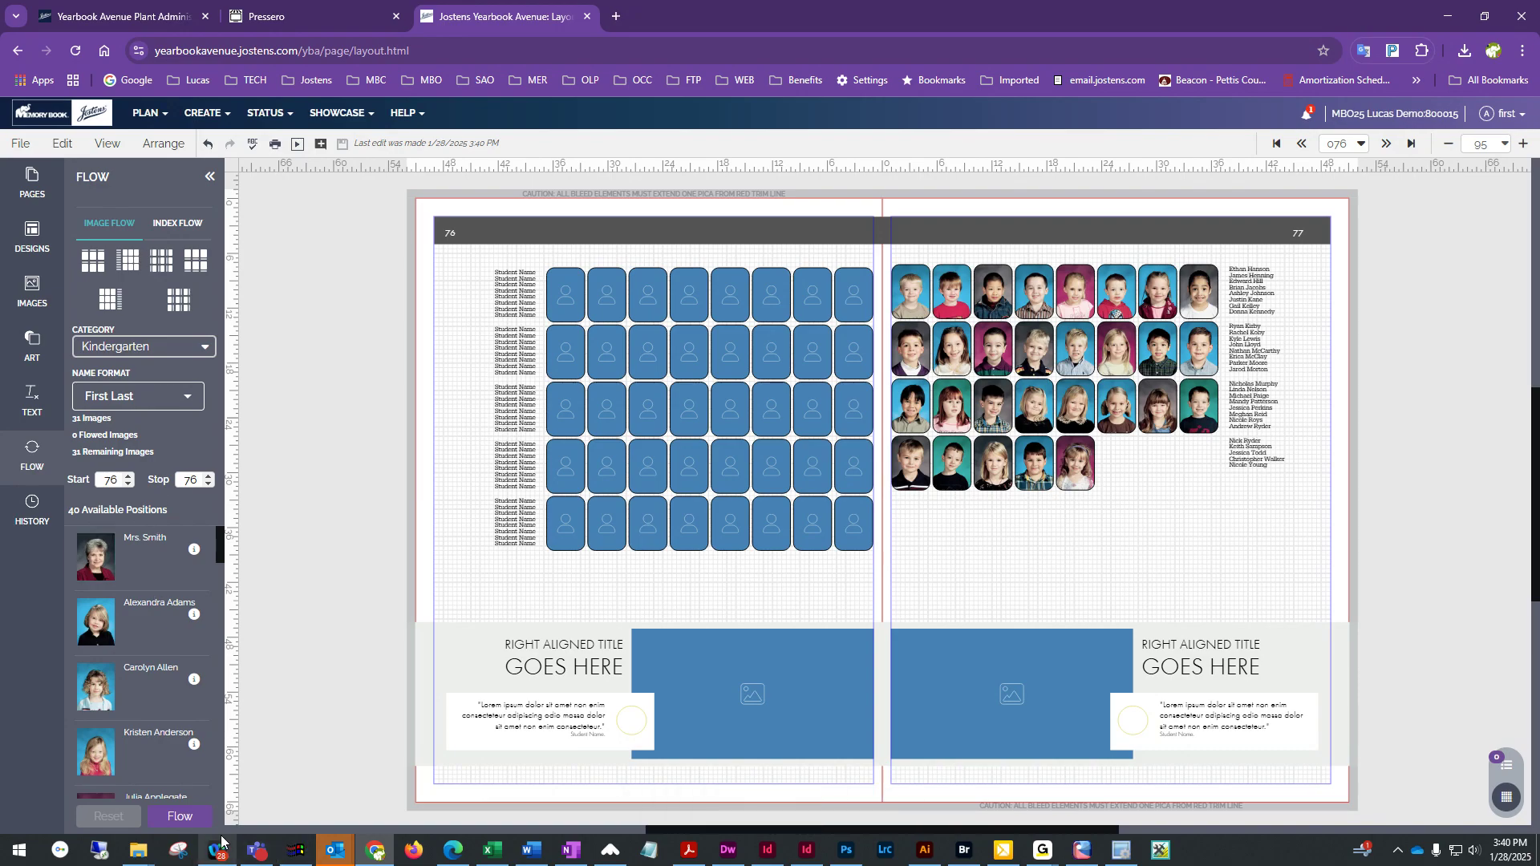
pyautogui.click(196, 816)
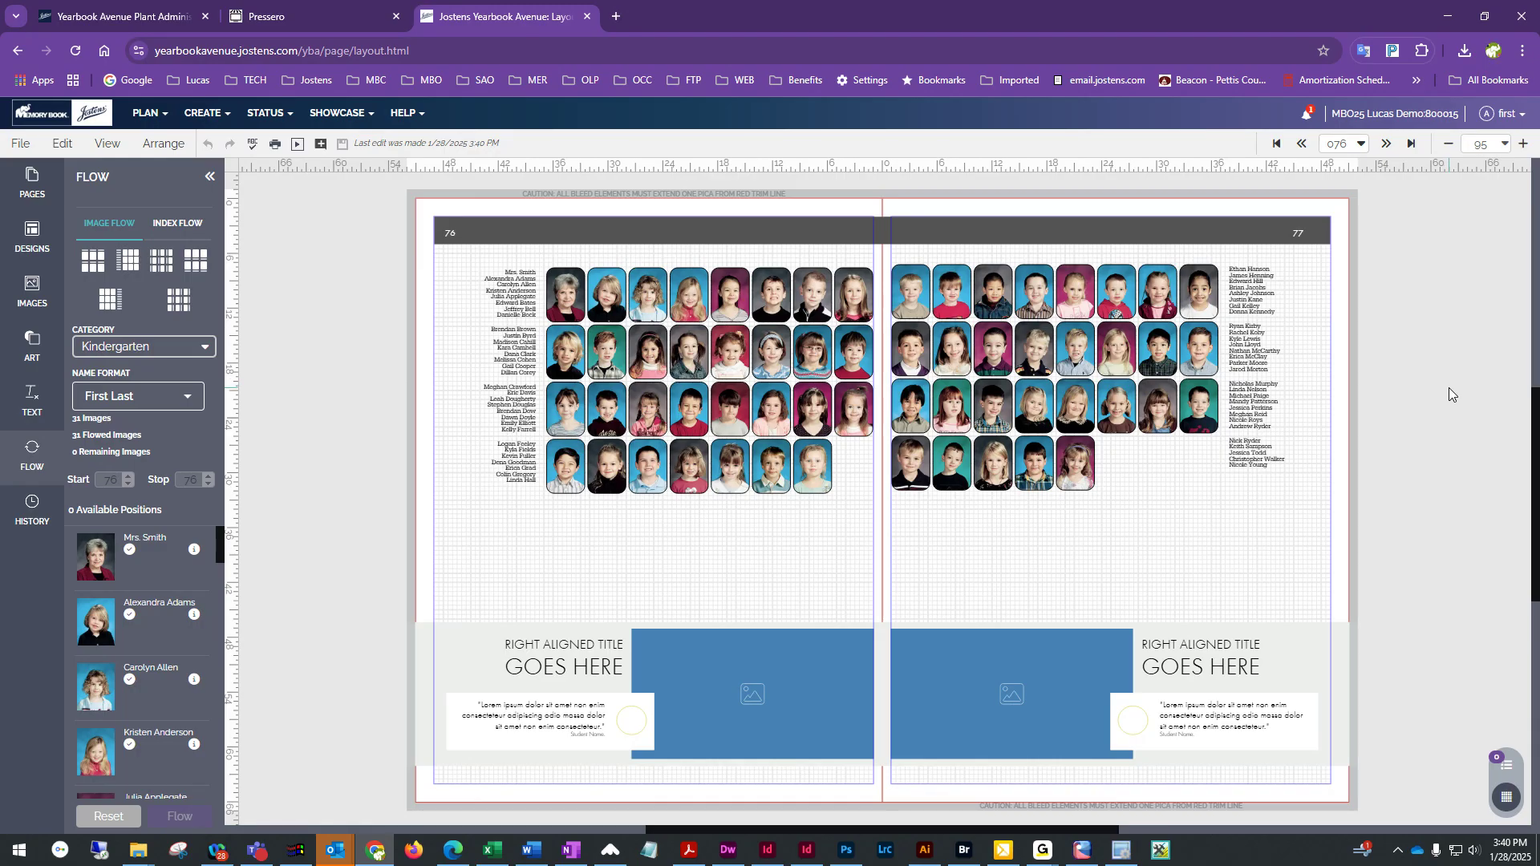
pyautogui.click(655, 232)
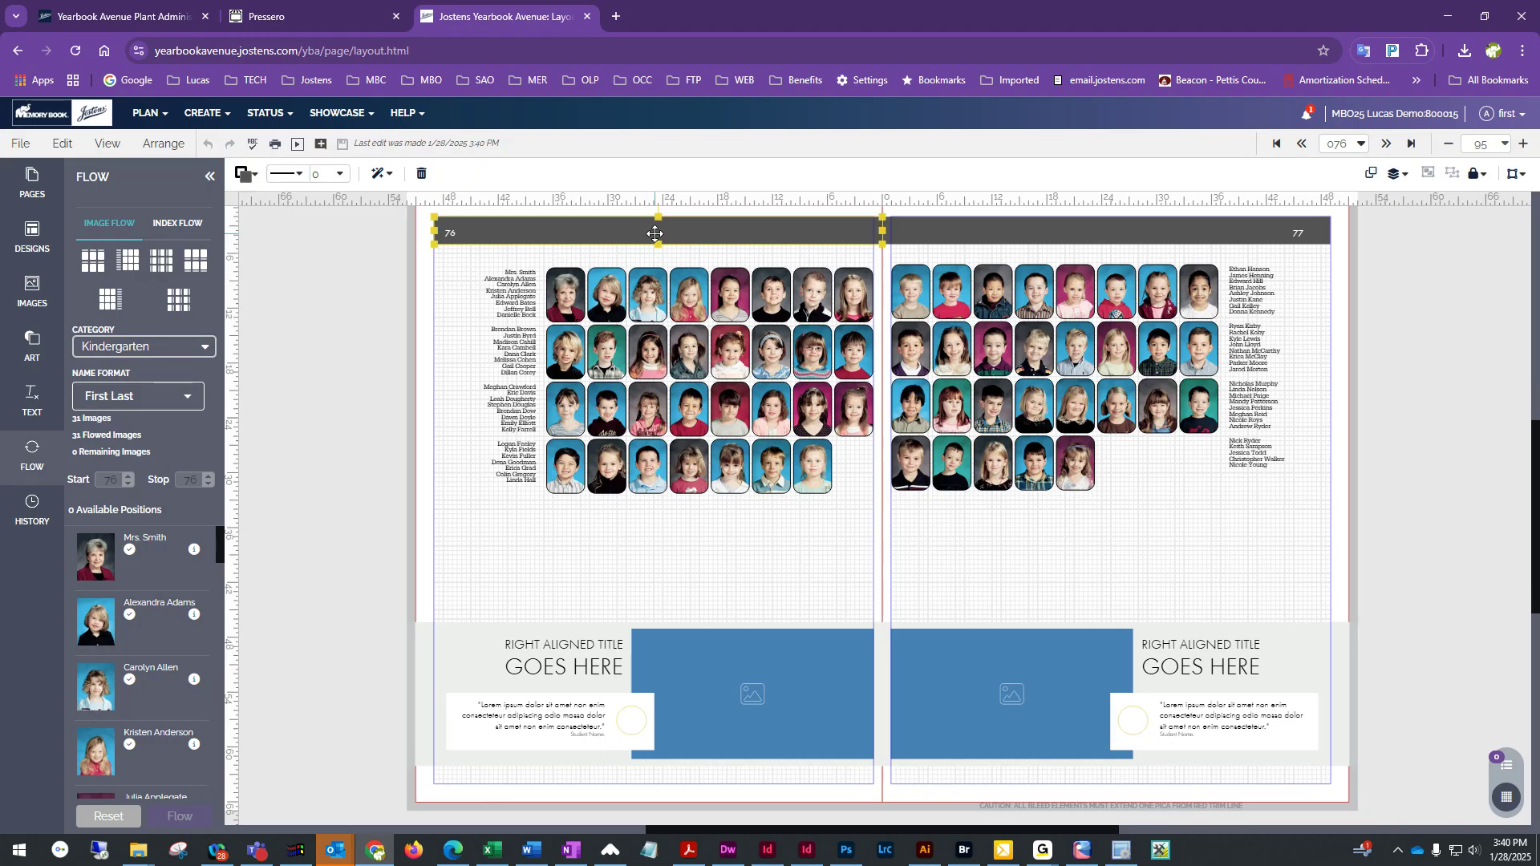
pyautogui.click(744, 576)
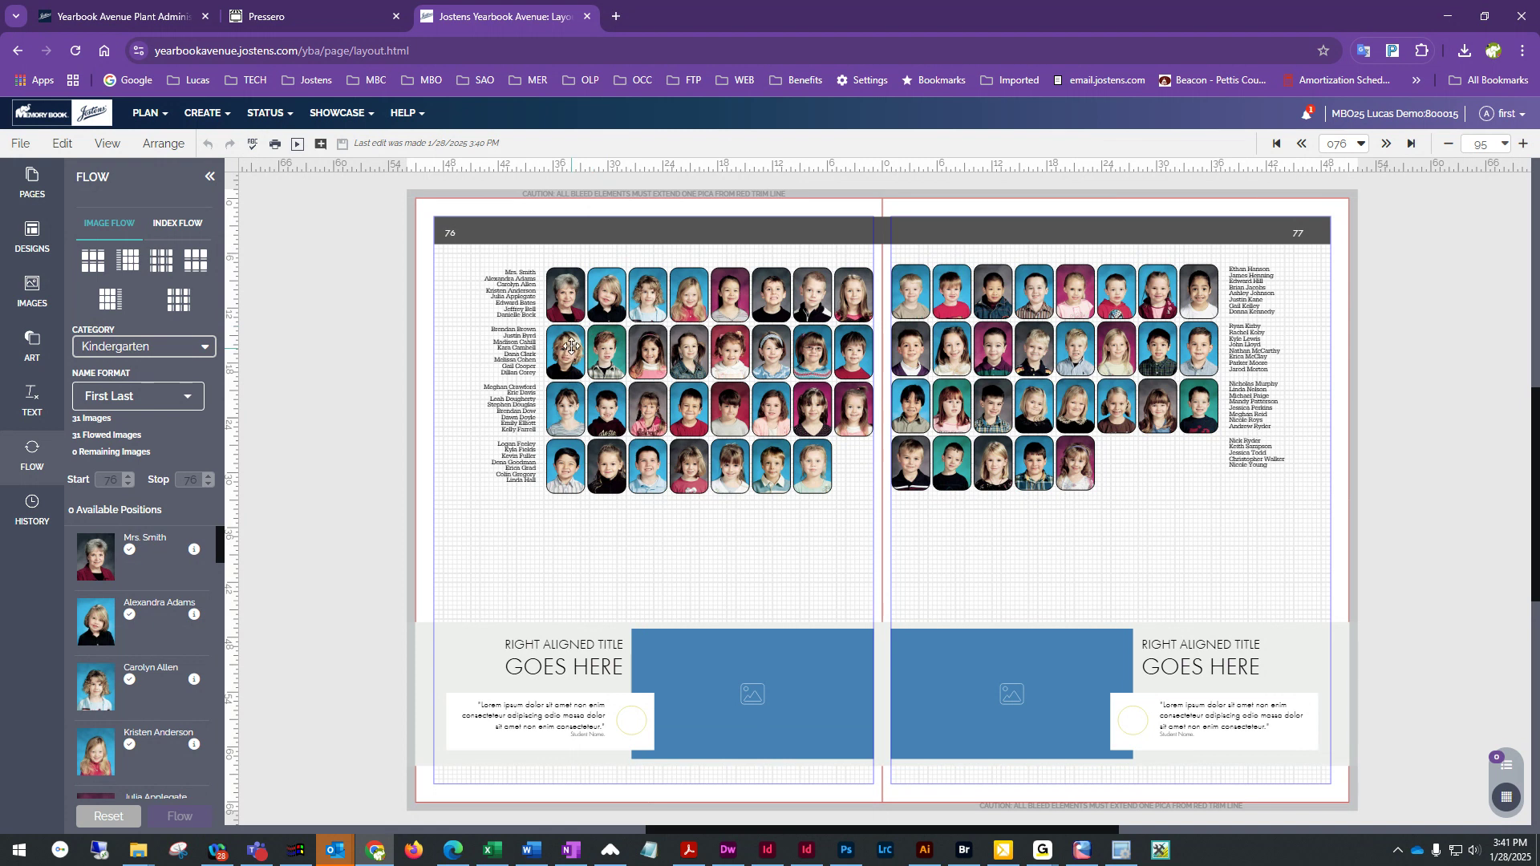
pyautogui.click(564, 295)
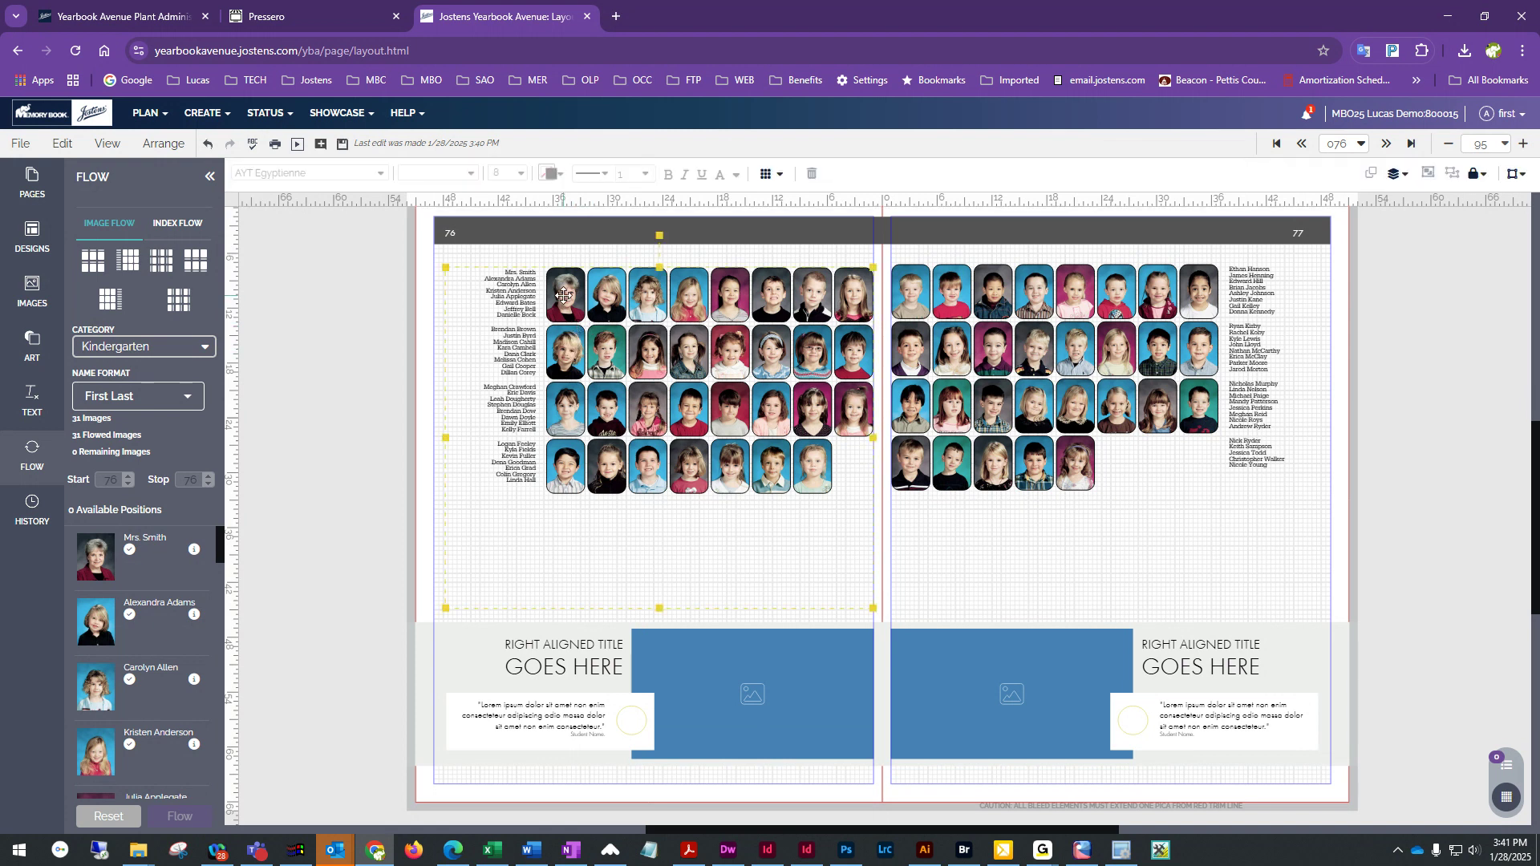
pyautogui.click(425, 534)
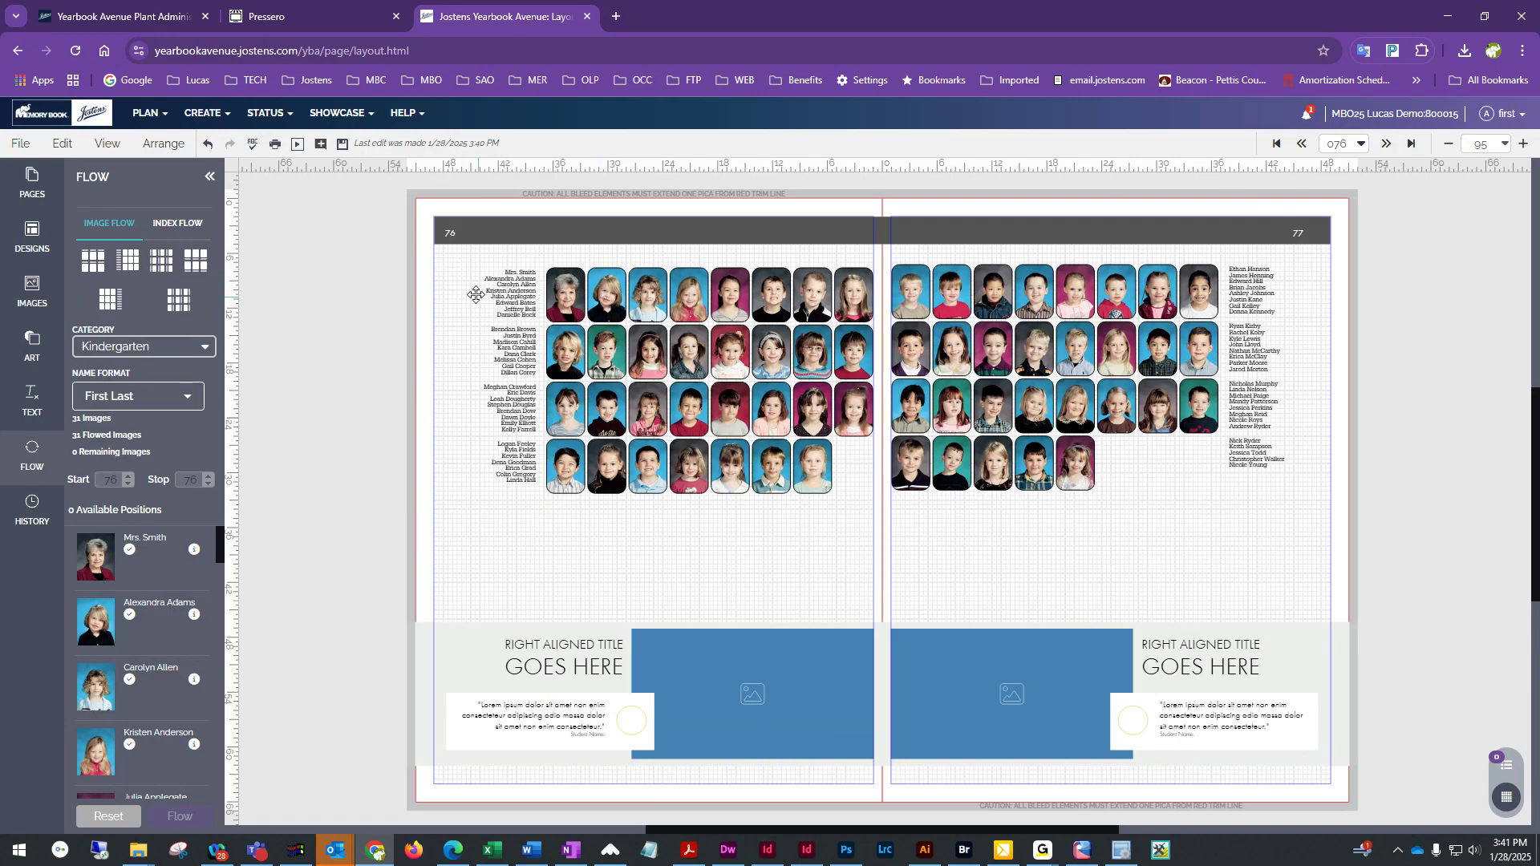
# Move to the next spread, saving the changes to pages 76–77
pyautogui.click(1386, 145)
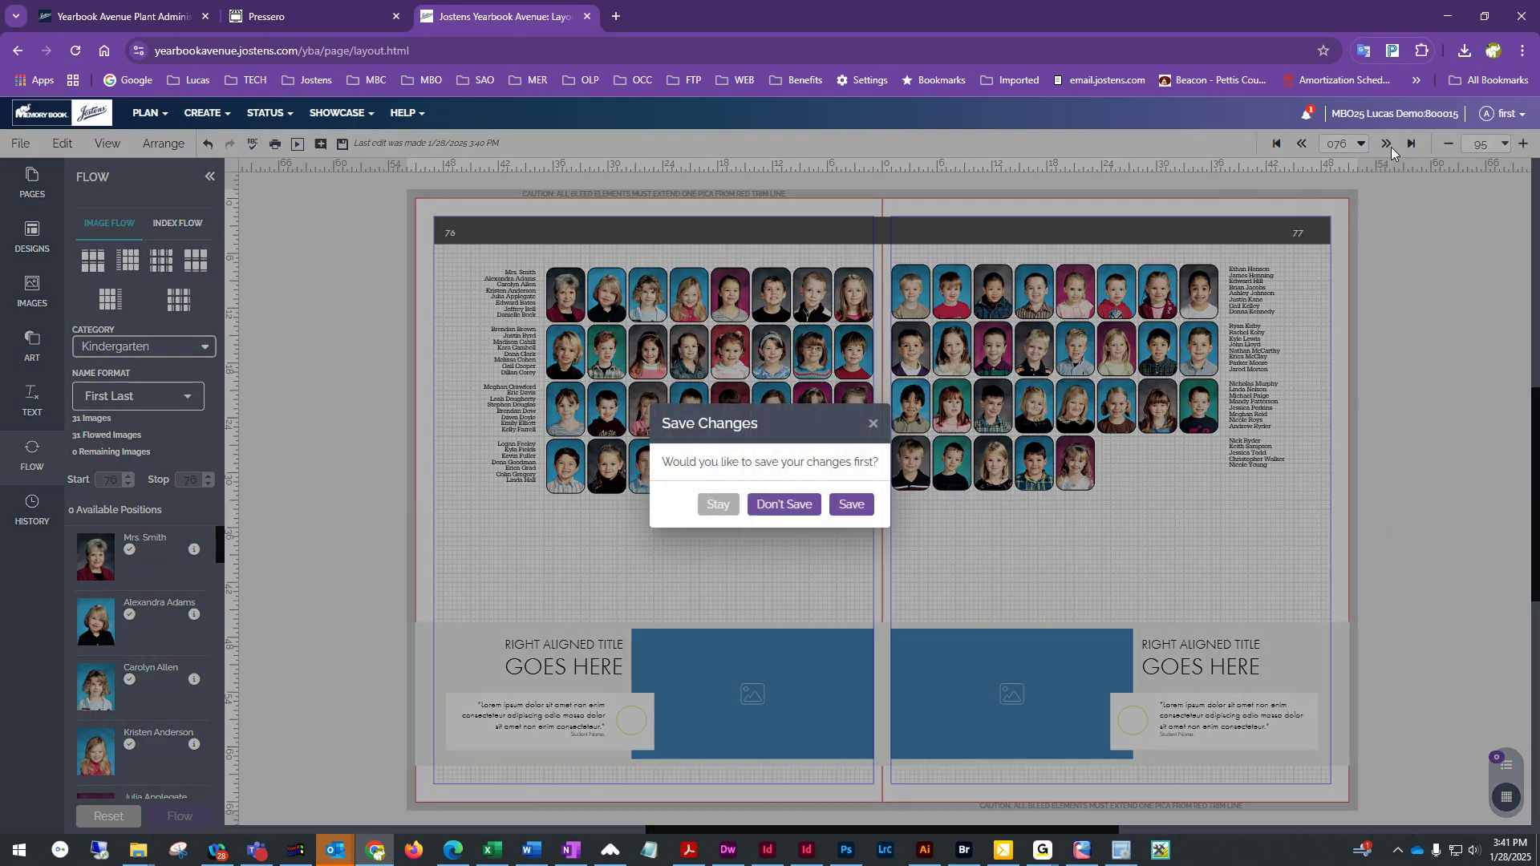
pyautogui.click(851, 504)
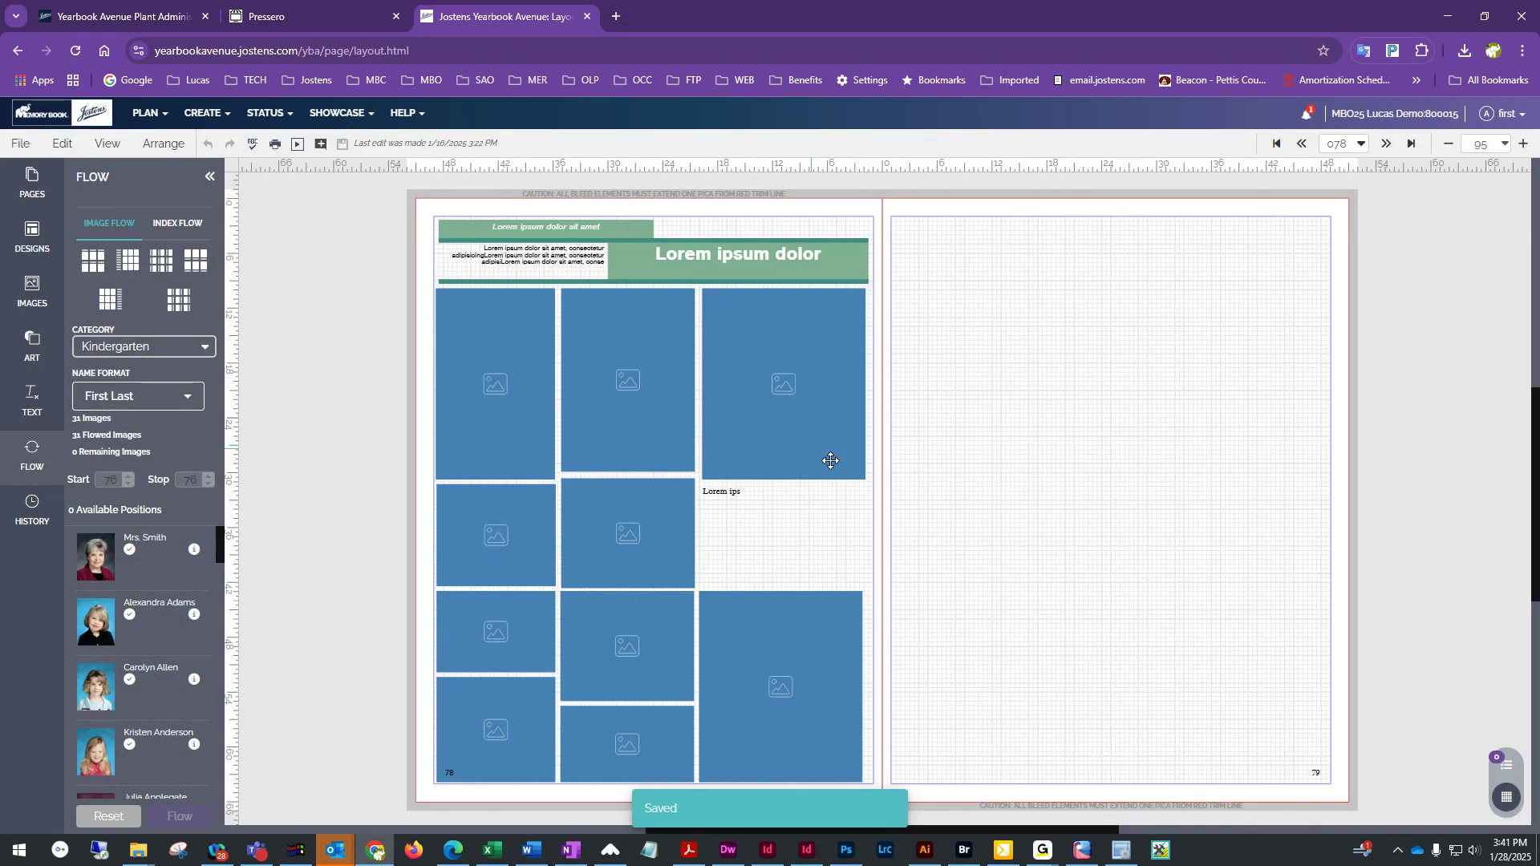
# Apply Portrait design 7000 from the 21-30 photos set to page 78 without retaining existing content
pyautogui.click(32, 236)
pyautogui.click(161, 266)
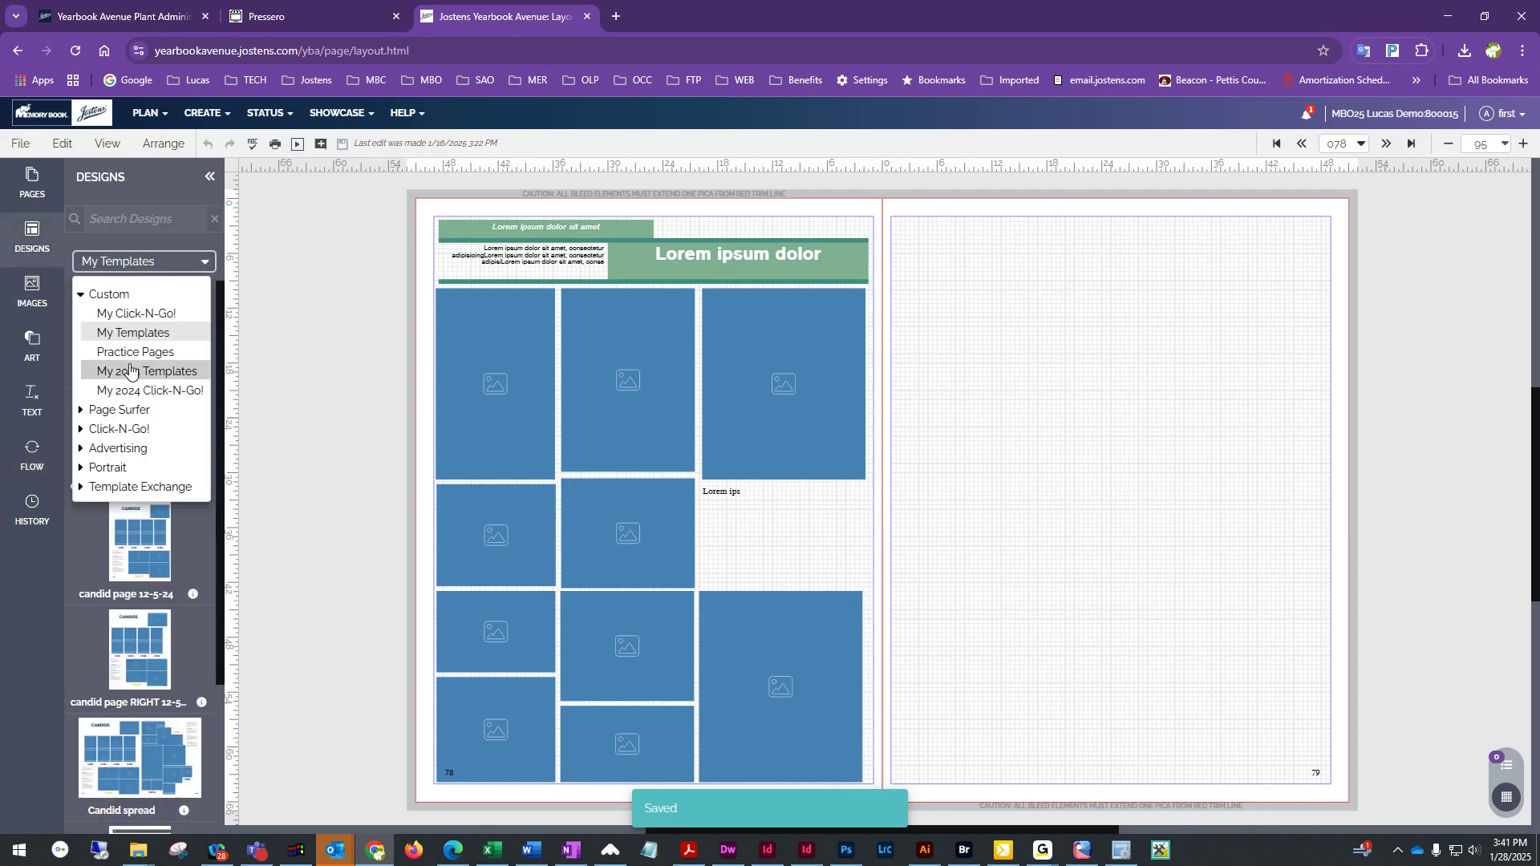
pyautogui.click(110, 469)
pyautogui.scroll(-5, 125, 482)
pyautogui.click(137, 384)
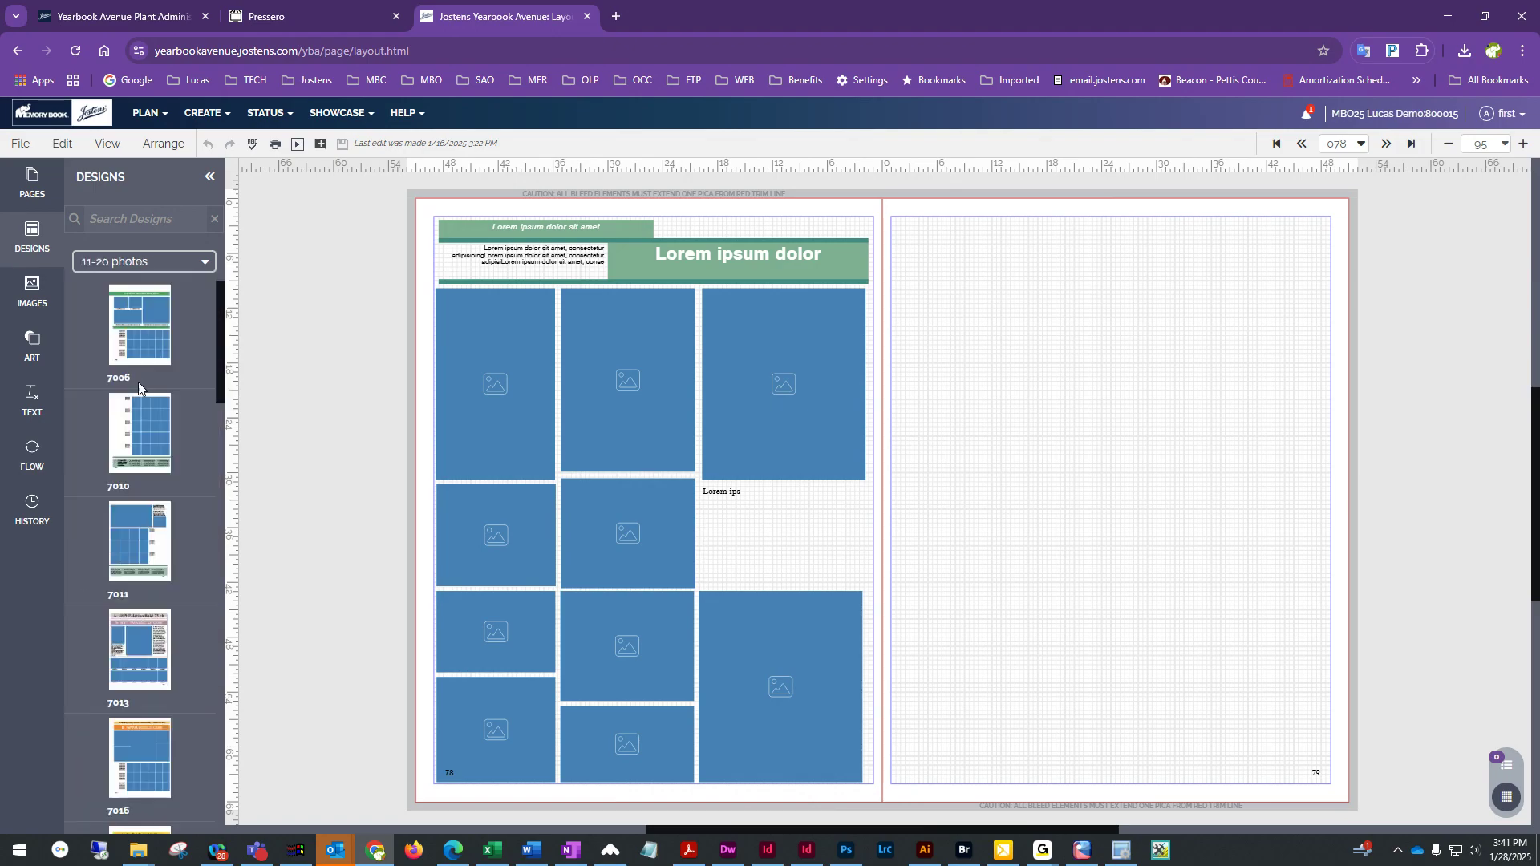
pyautogui.scroll(-10, 137, 500)
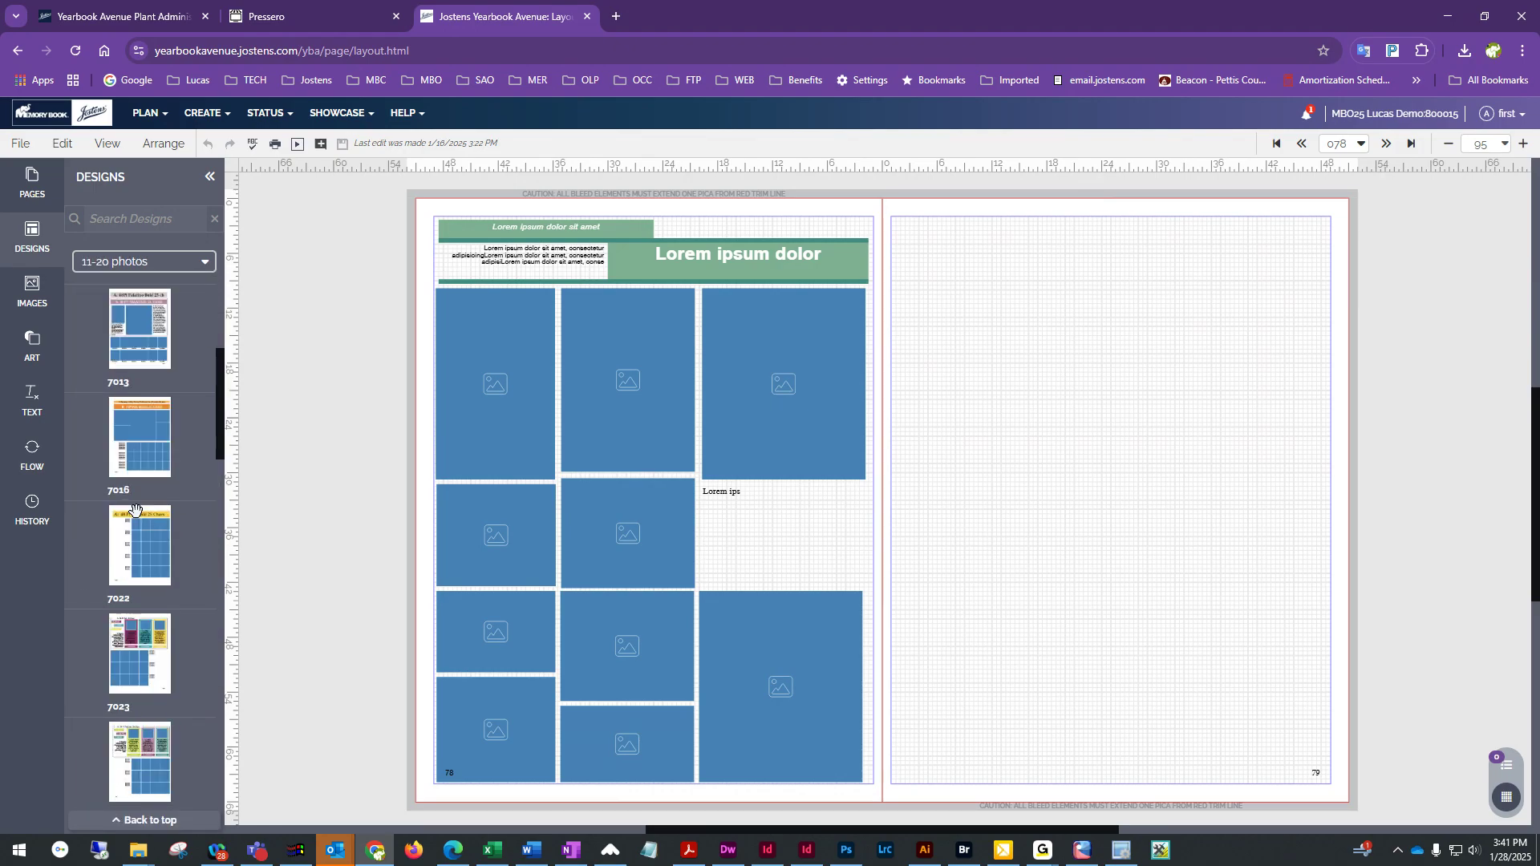
pyautogui.scroll(-5, 134, 508)
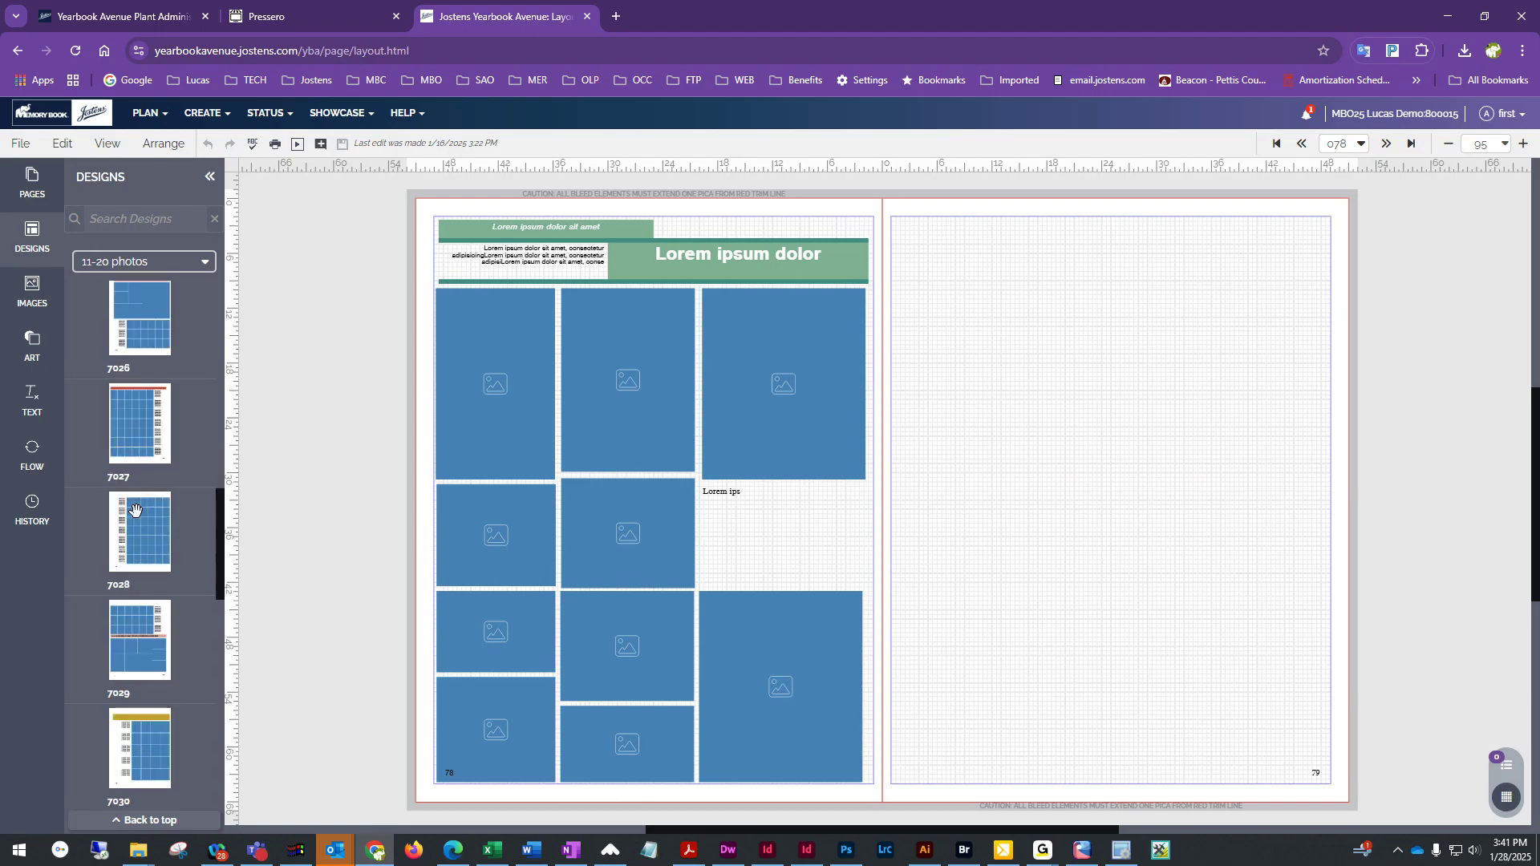
pyautogui.click(166, 269)
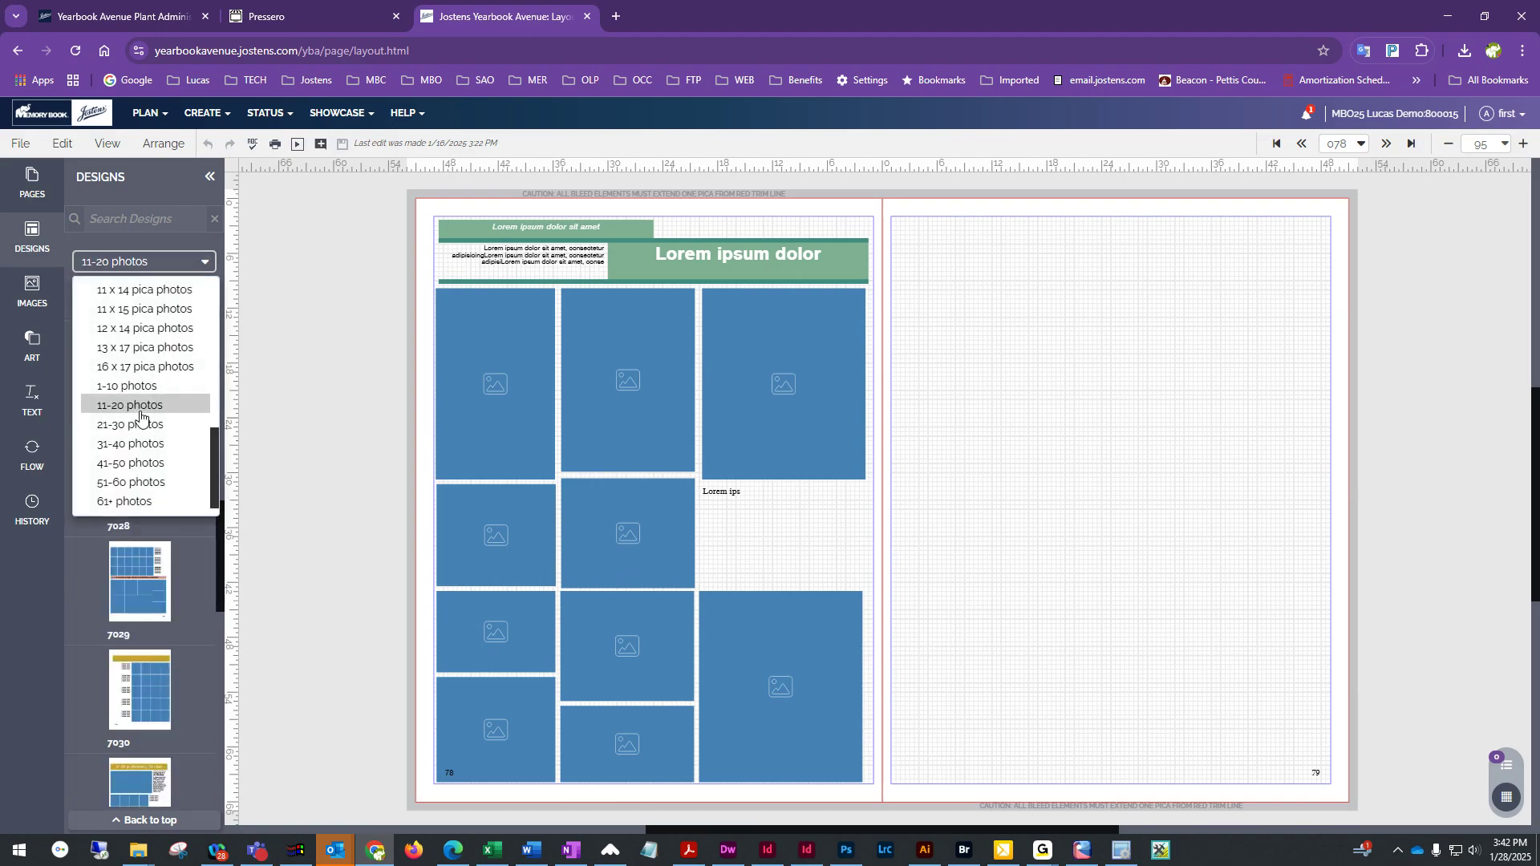
pyautogui.click(132, 388)
pyautogui.scroll(-12, 132, 388)
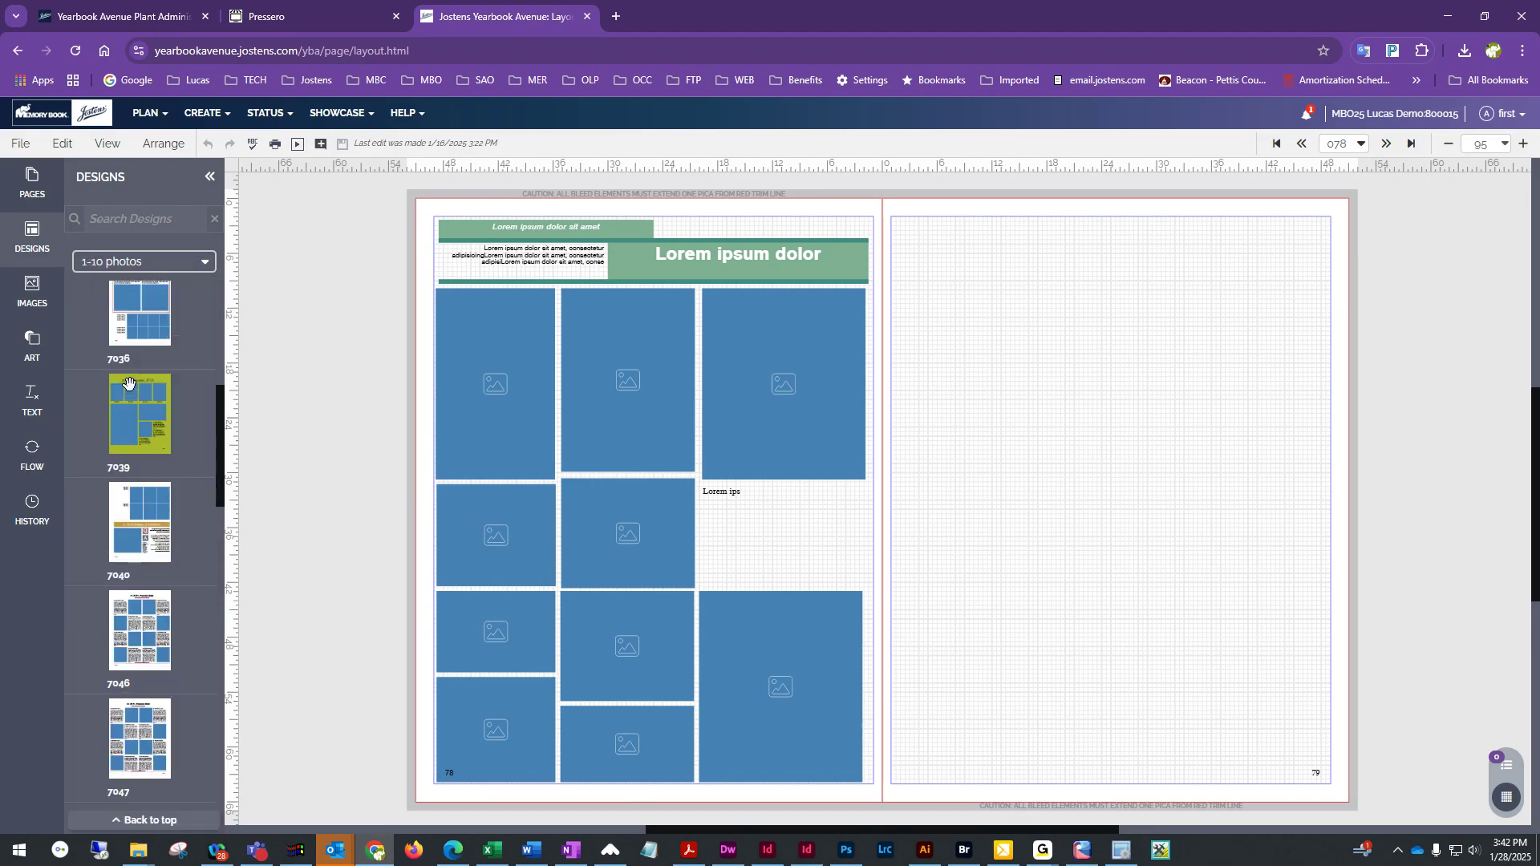
pyautogui.scroll(-2, 128, 383)
pyautogui.click(164, 262)
pyautogui.click(134, 425)
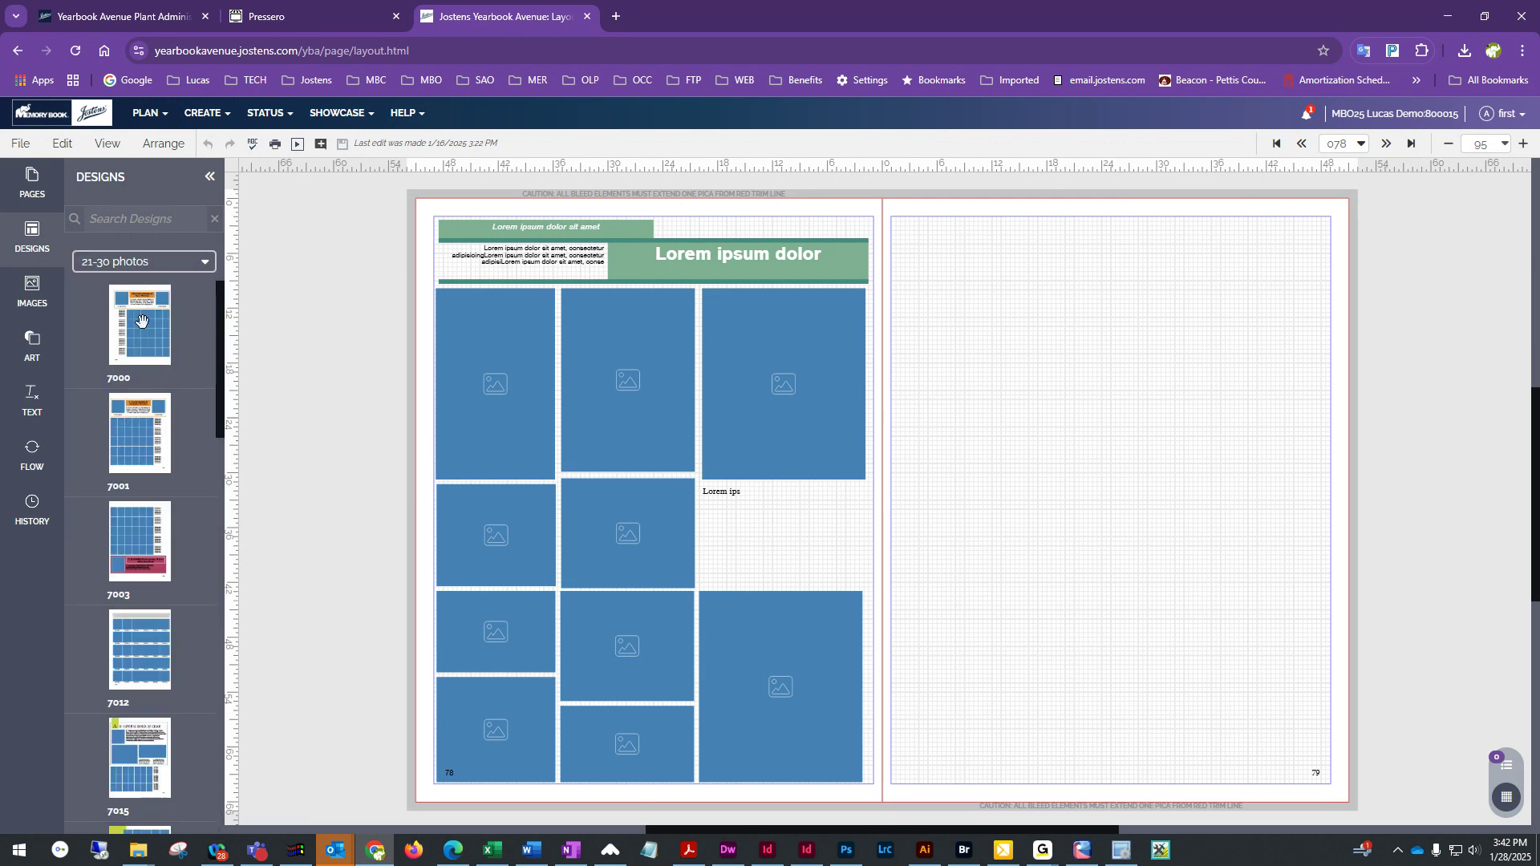
pyautogui.scroll(-4, 153, 648)
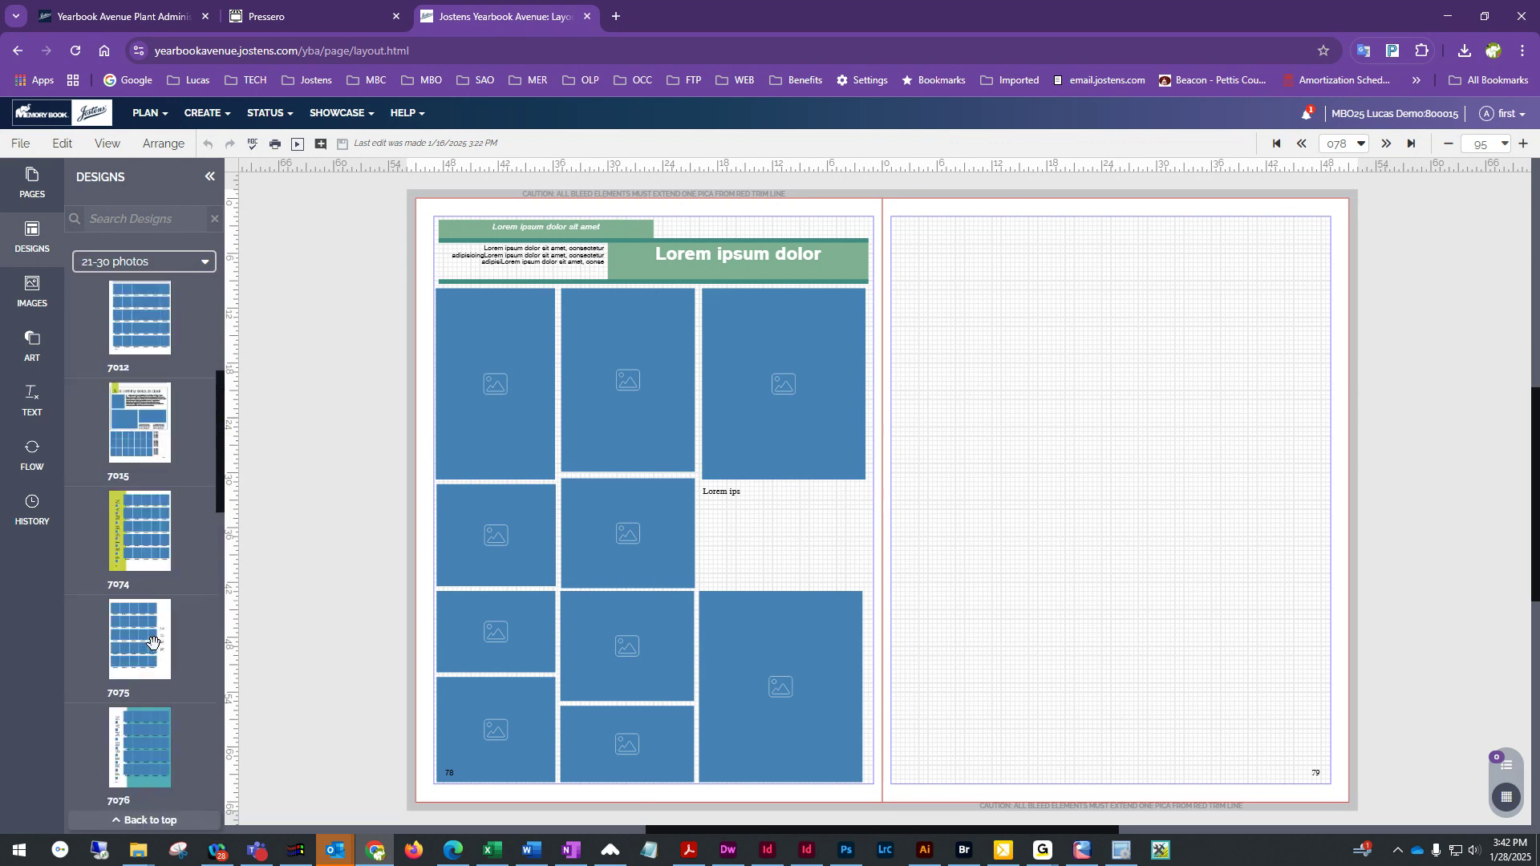
pyautogui.moveTo(152, 641)
pyautogui.scroll(-5, 152, 645)
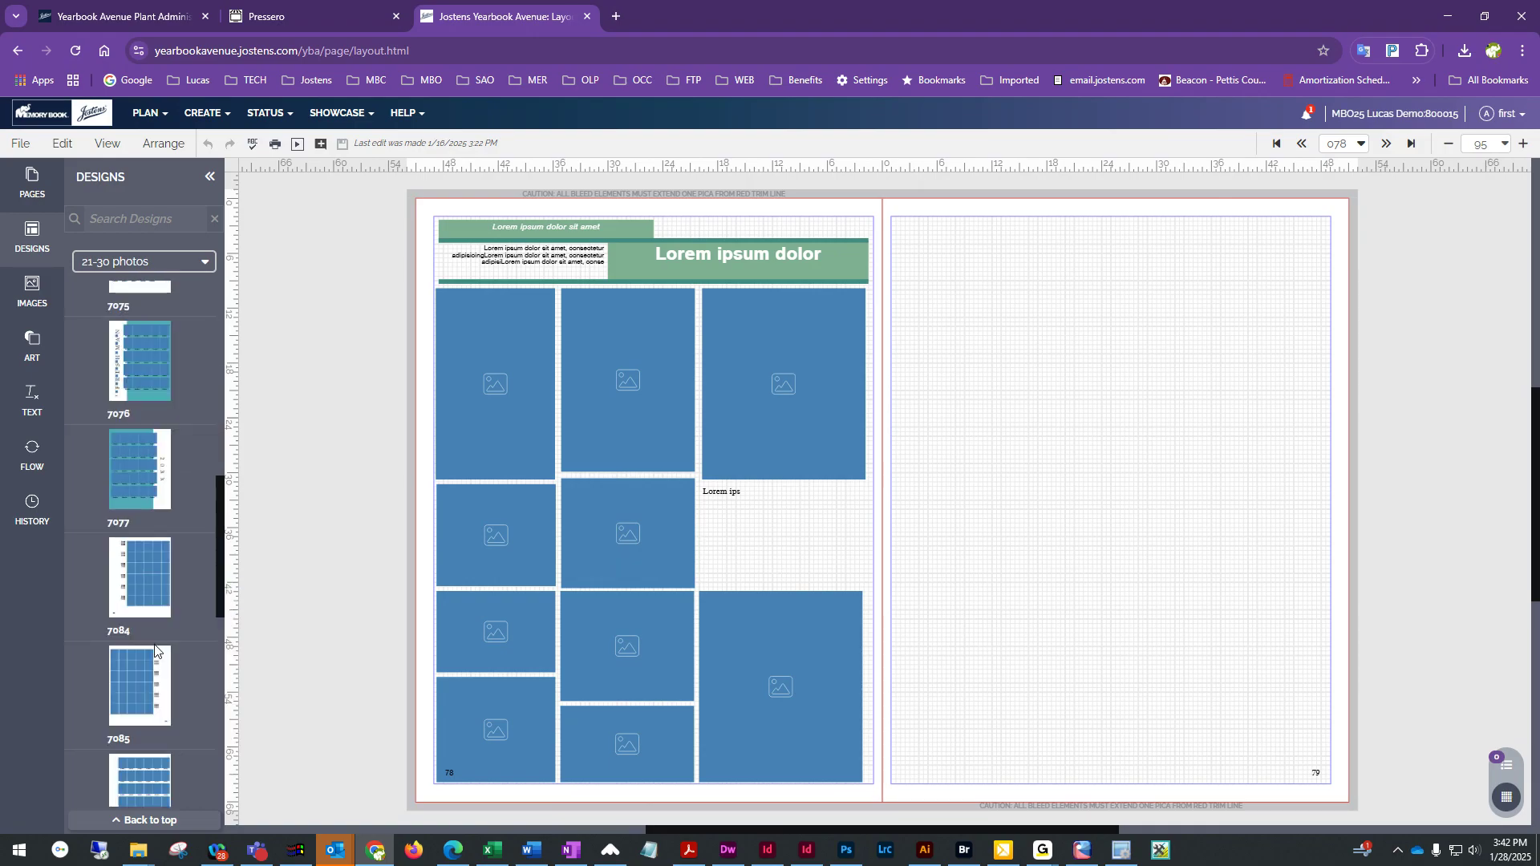
pyautogui.scroll(3, 152, 642)
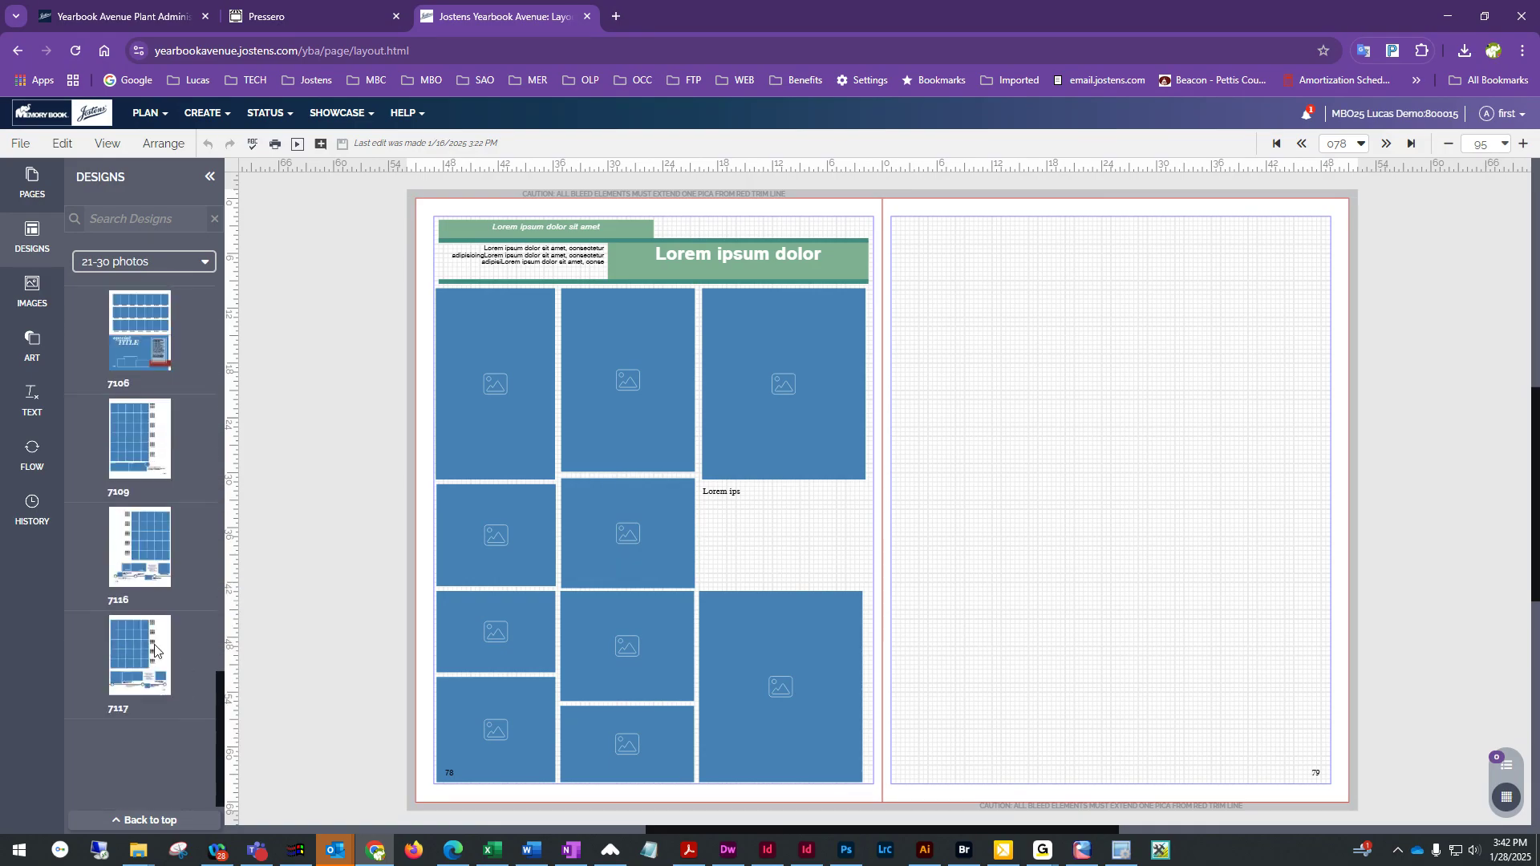
pyautogui.scroll(2, 150, 644)
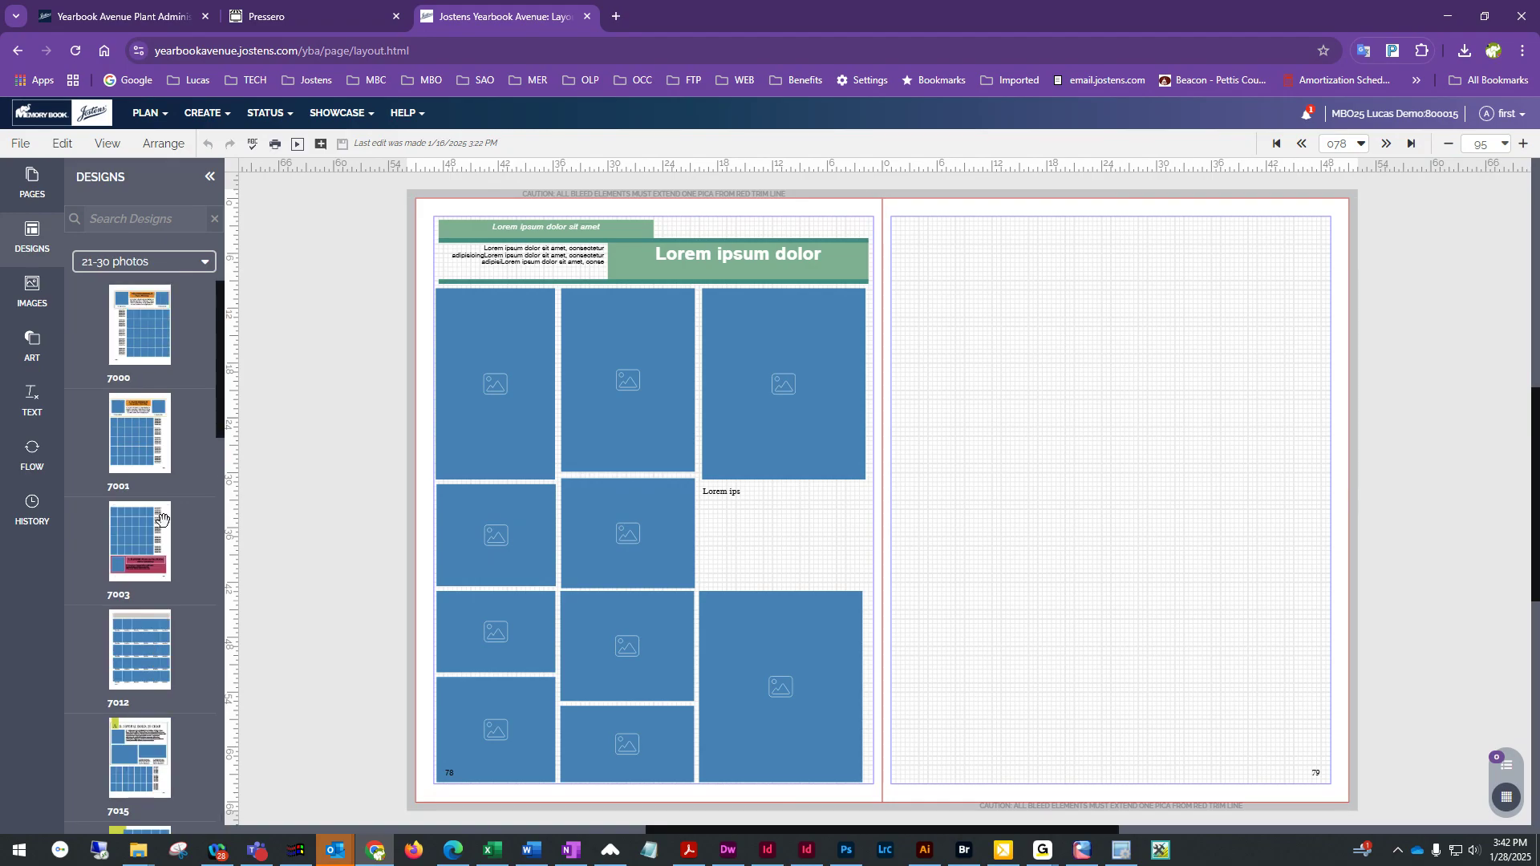
pyautogui.moveTo(147, 333); pyautogui.dragTo(667, 378)
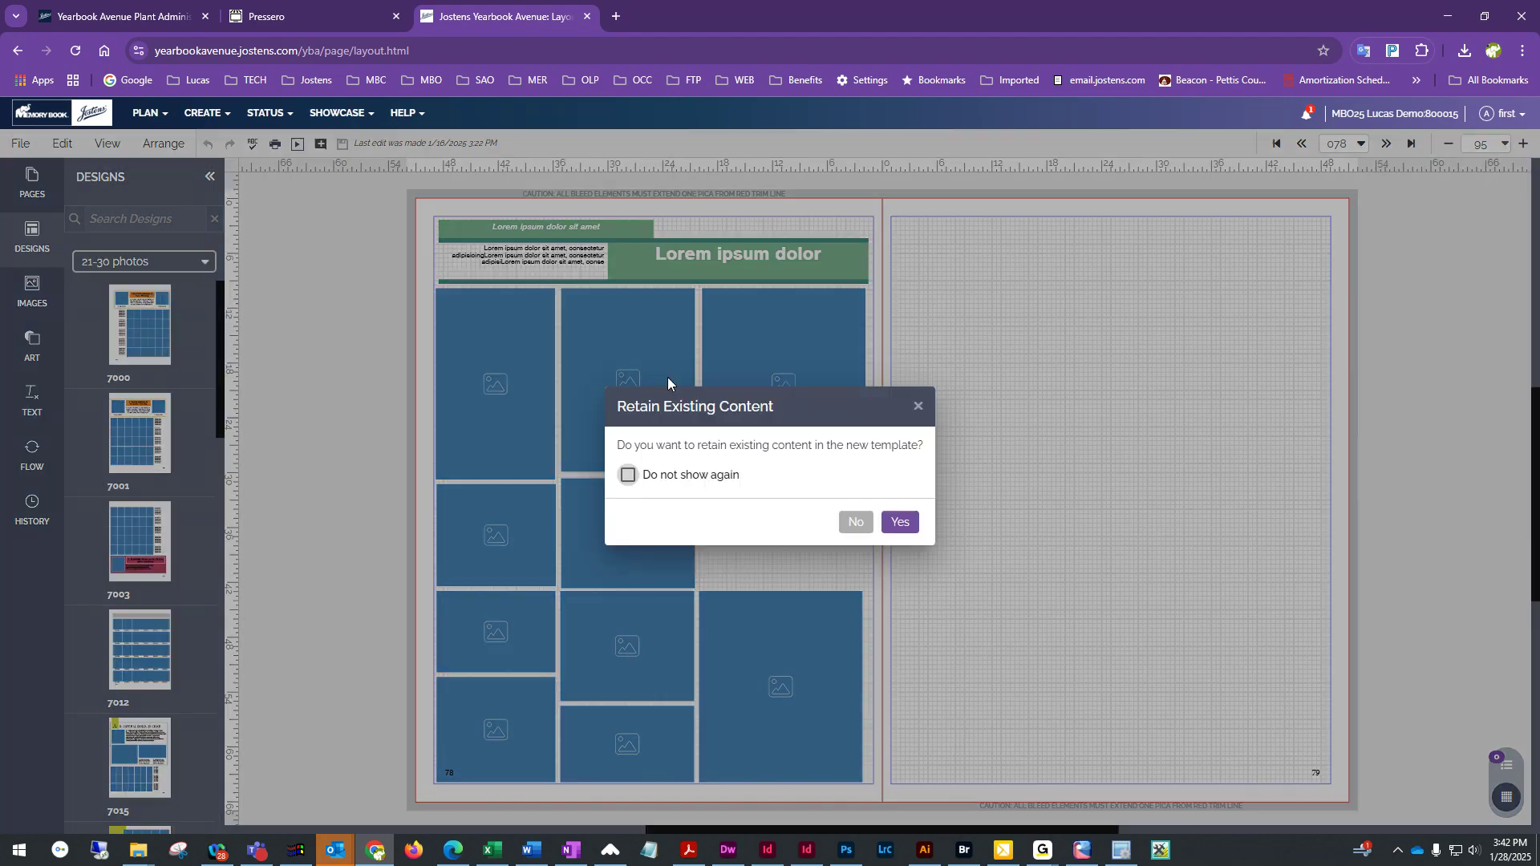
pyautogui.click(854, 523)
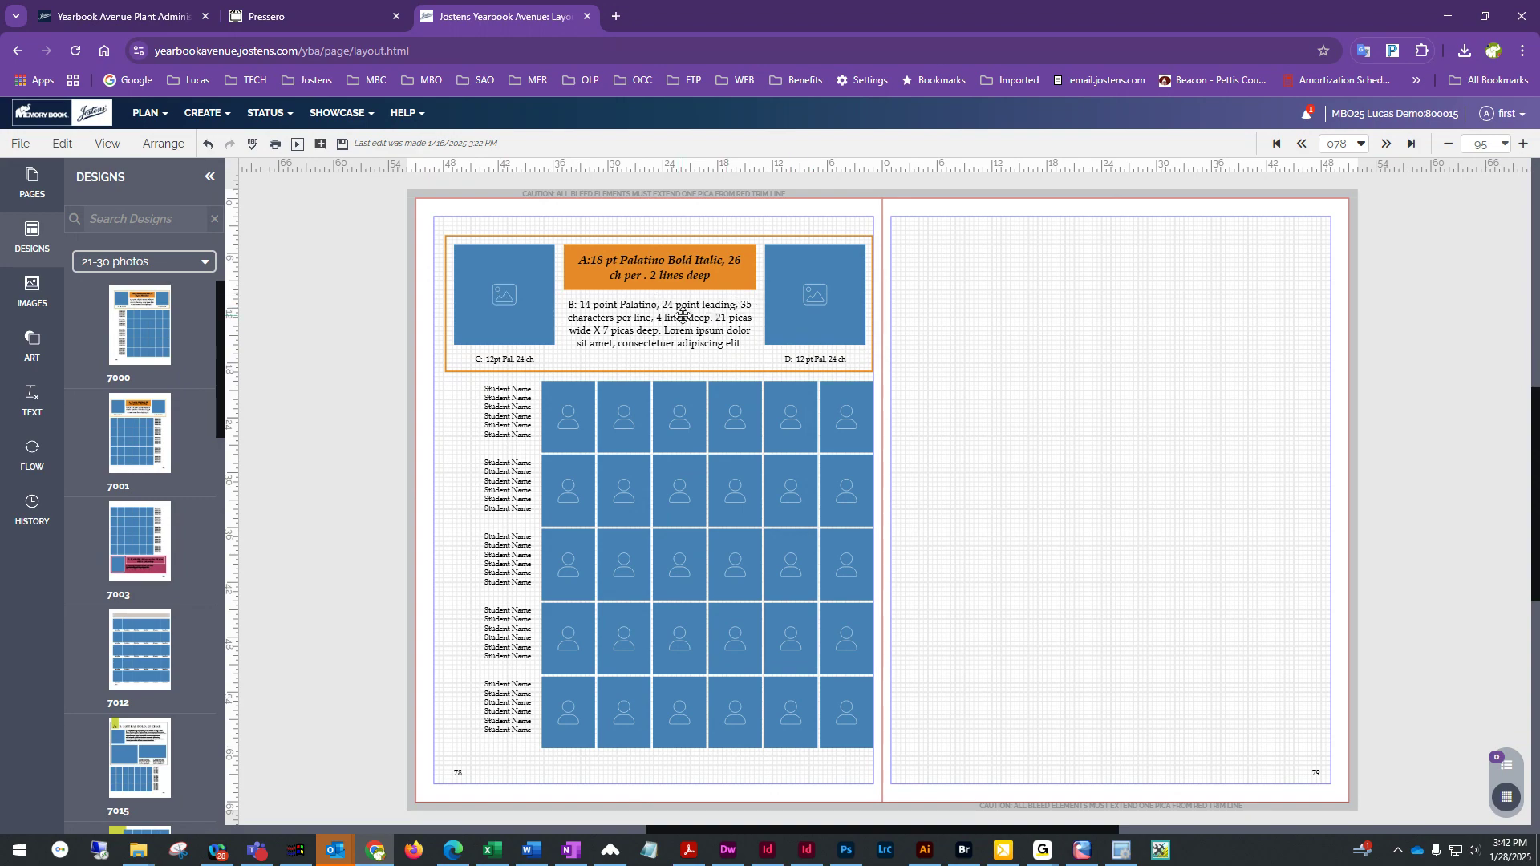
# Delete the orange title and body text boxes from the template's header area
pyautogui.click(451, 370)
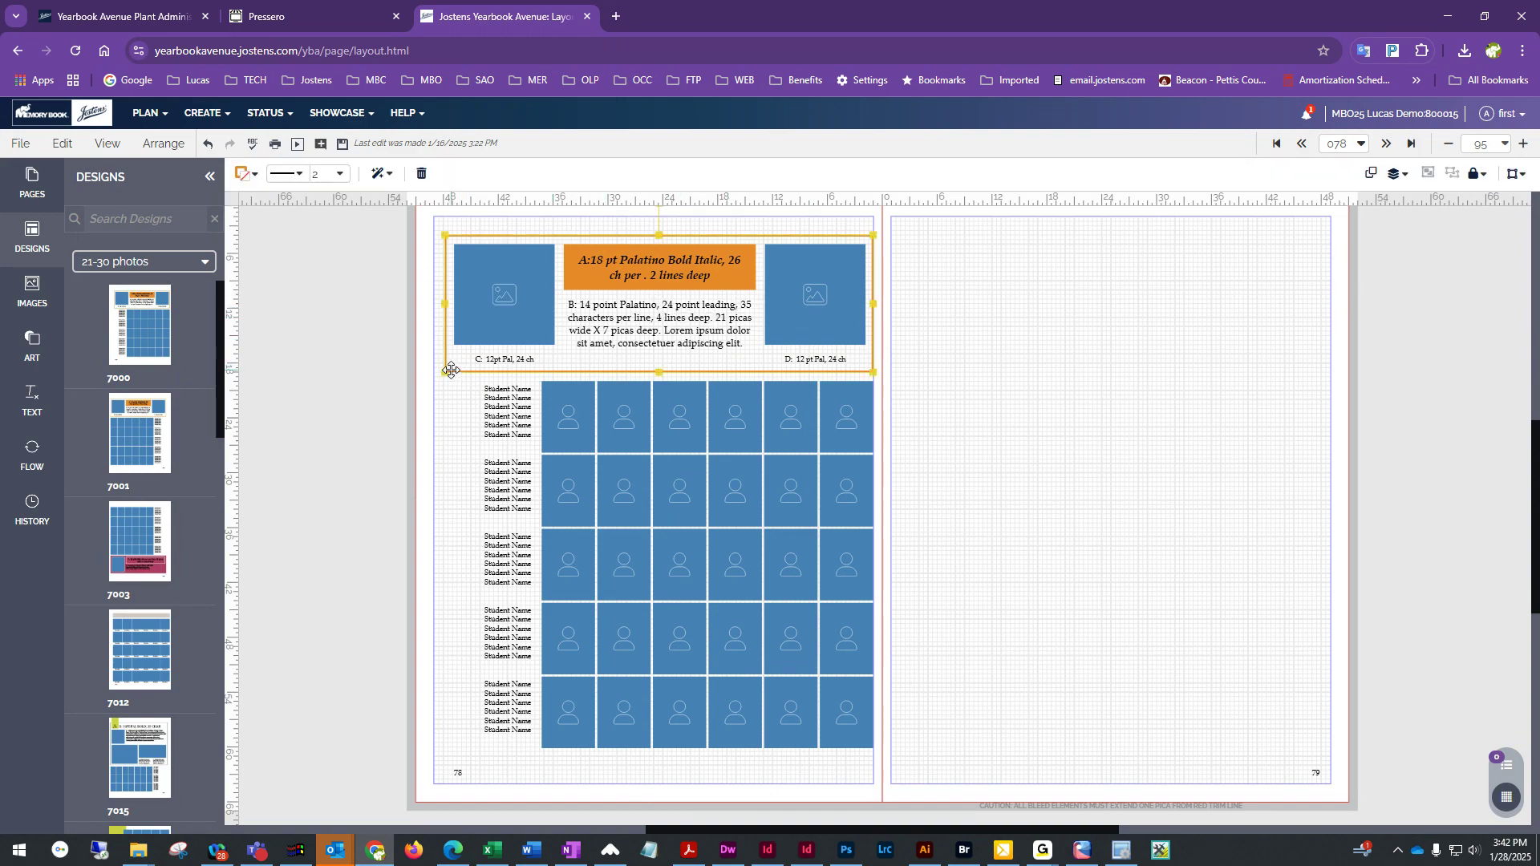
pyautogui.click(1041, 390)
pyautogui.moveTo(614, 225); pyautogui.dragTo(727, 338)
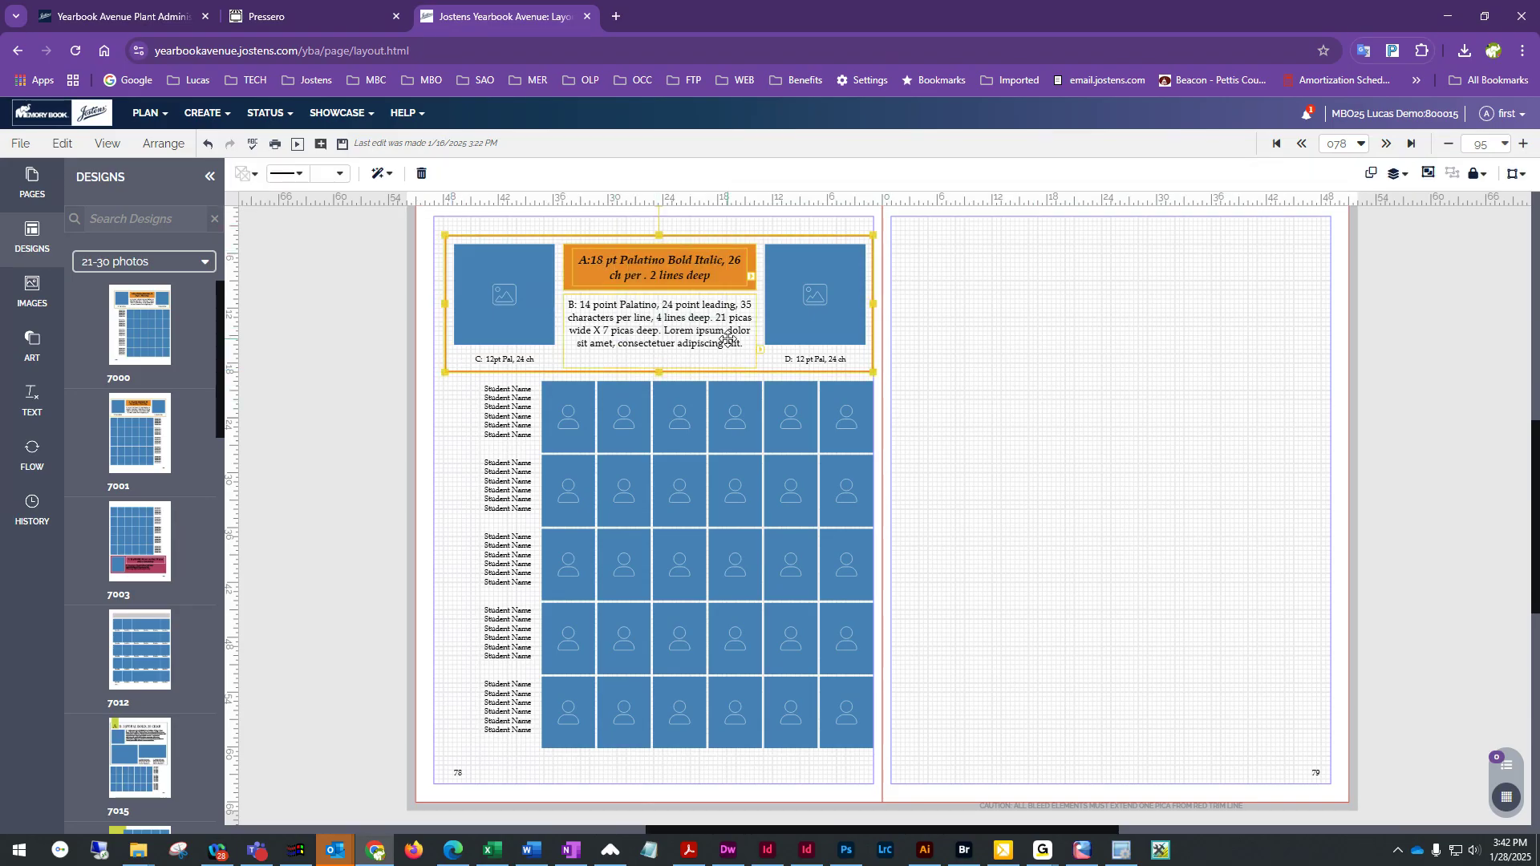
pyautogui.press('Delete')
# Delete the right-hand header photo box together with its caption
pyautogui.moveTo(596, 234); pyautogui.dragTo(468, 369)
pyautogui.moveTo(711, 234); pyautogui.dragTo(850, 368)
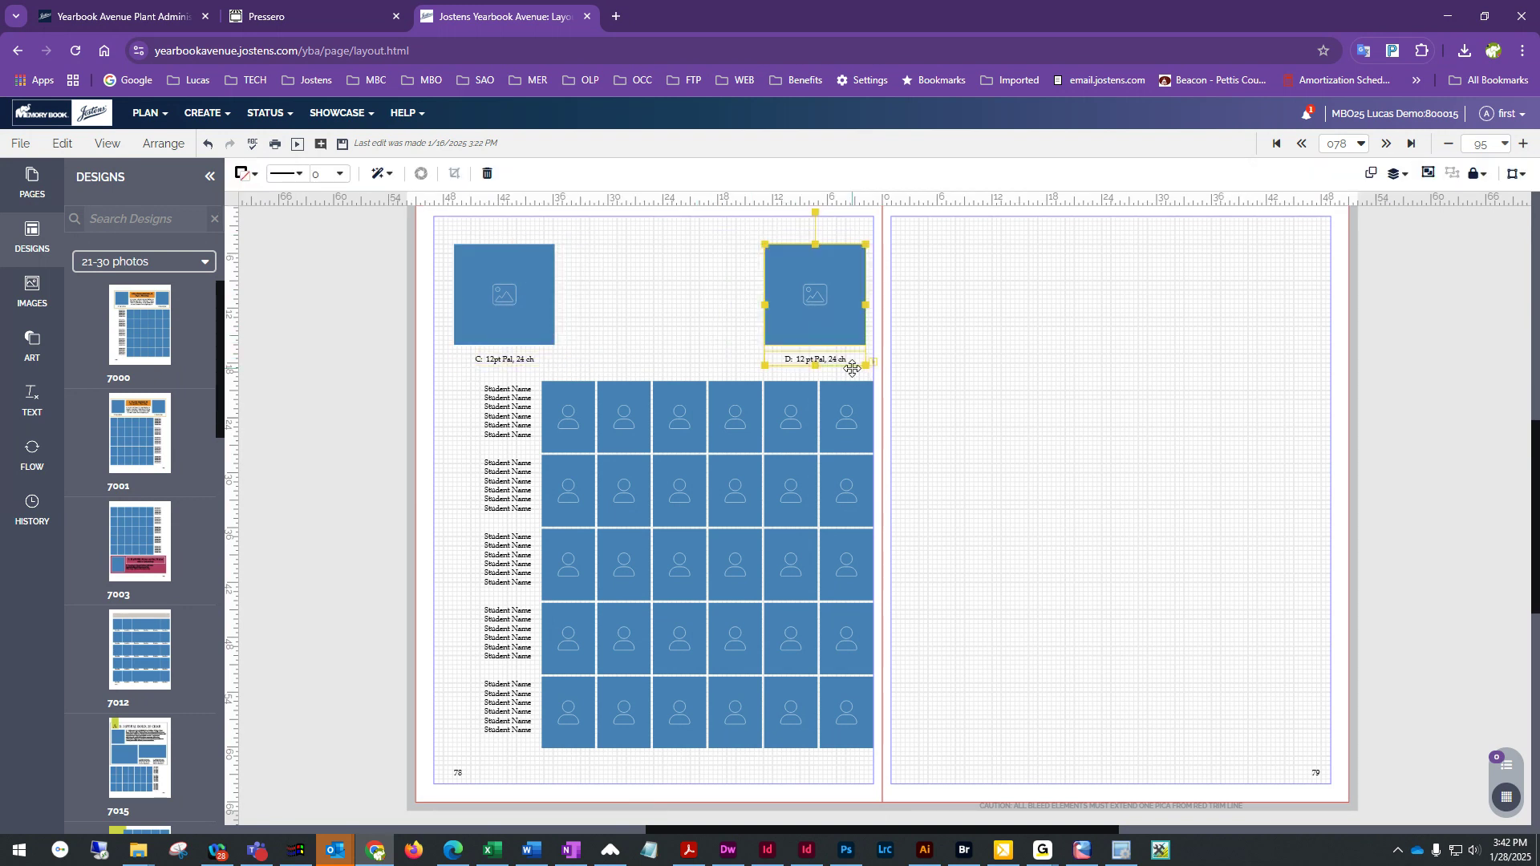
pyautogui.press('Delete')
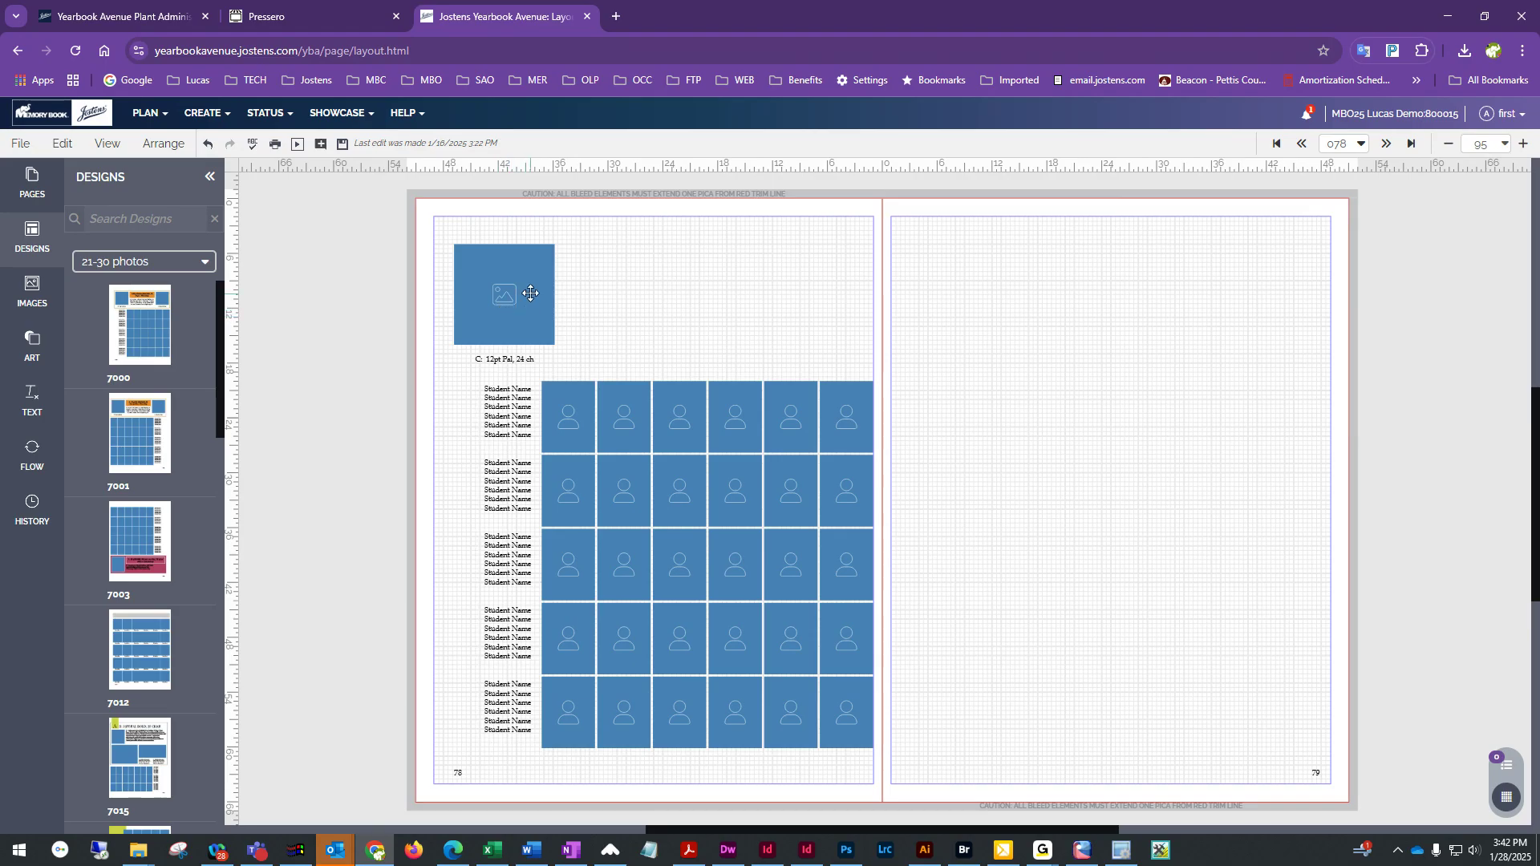
# Move the left header photo box down and undo the move
pyautogui.moveTo(484, 258); pyautogui.dragTo(478, 313)
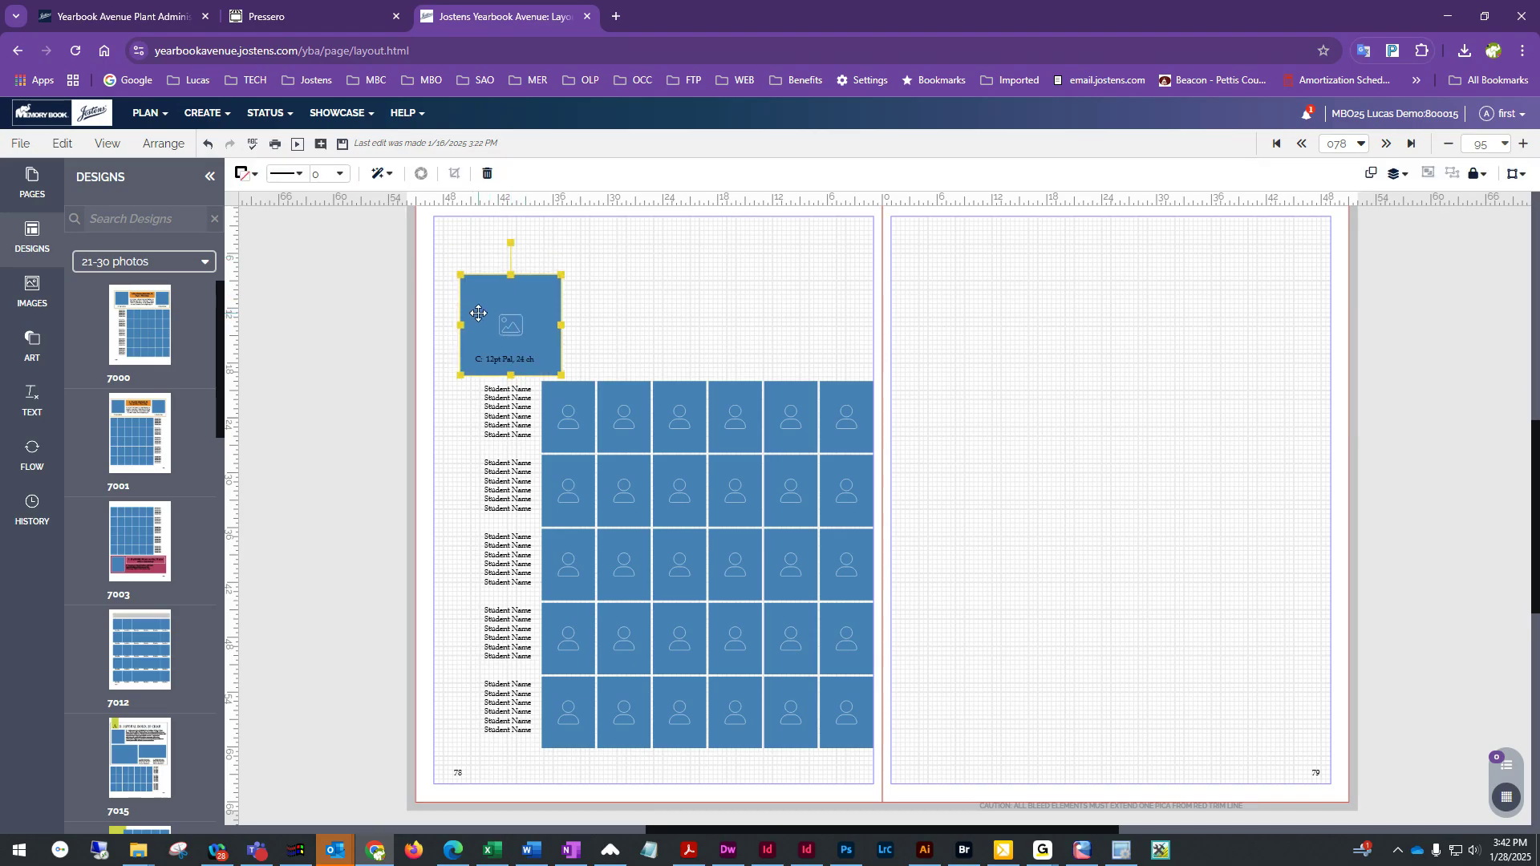
pyautogui.click(208, 144)
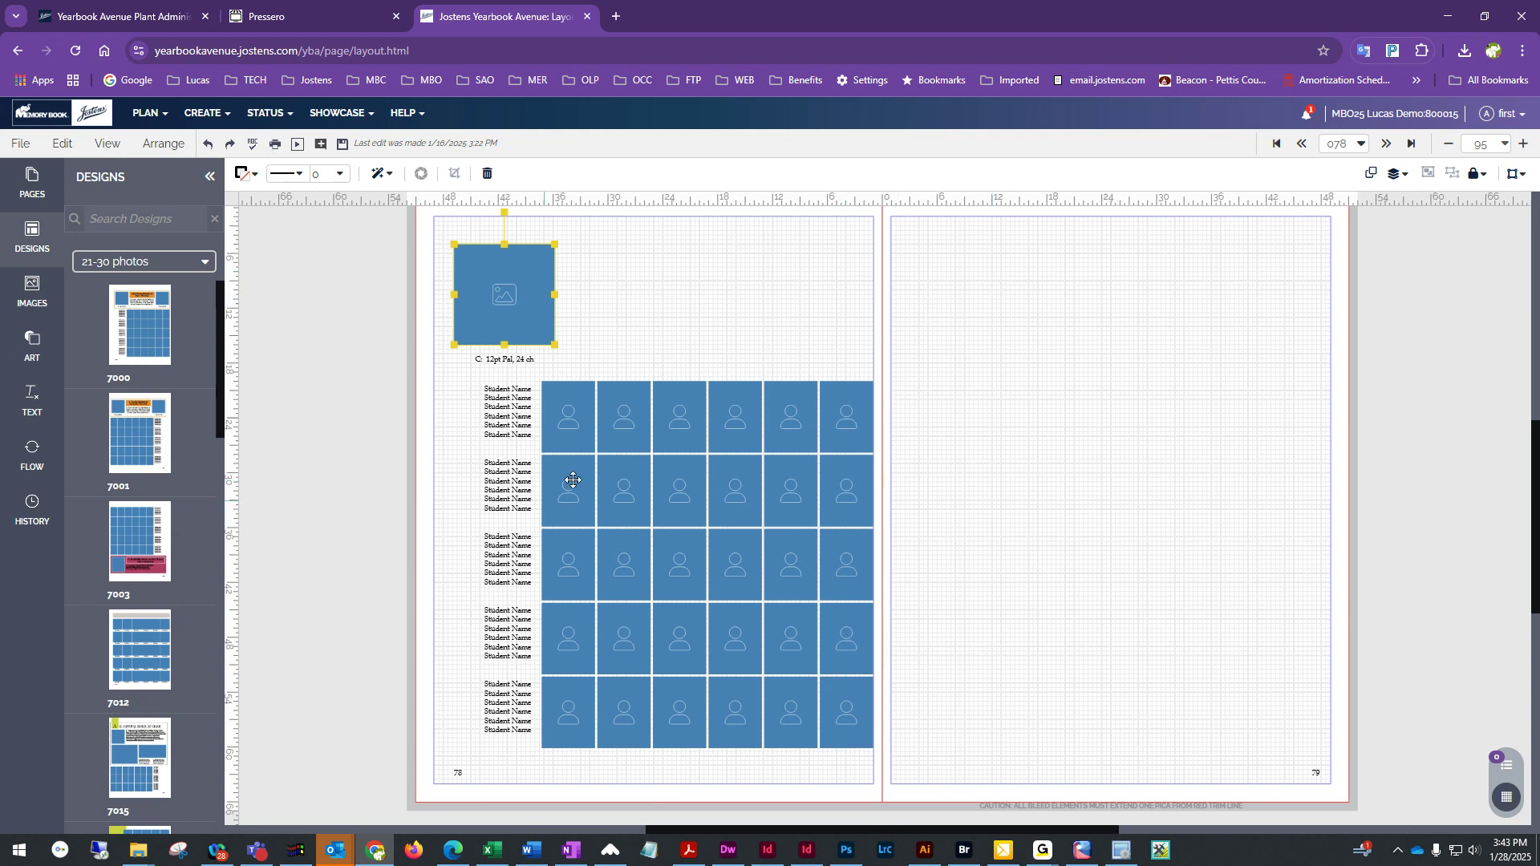
# Open the images panel and switch its category to Faculty under Portrait
pyautogui.click(573, 441)
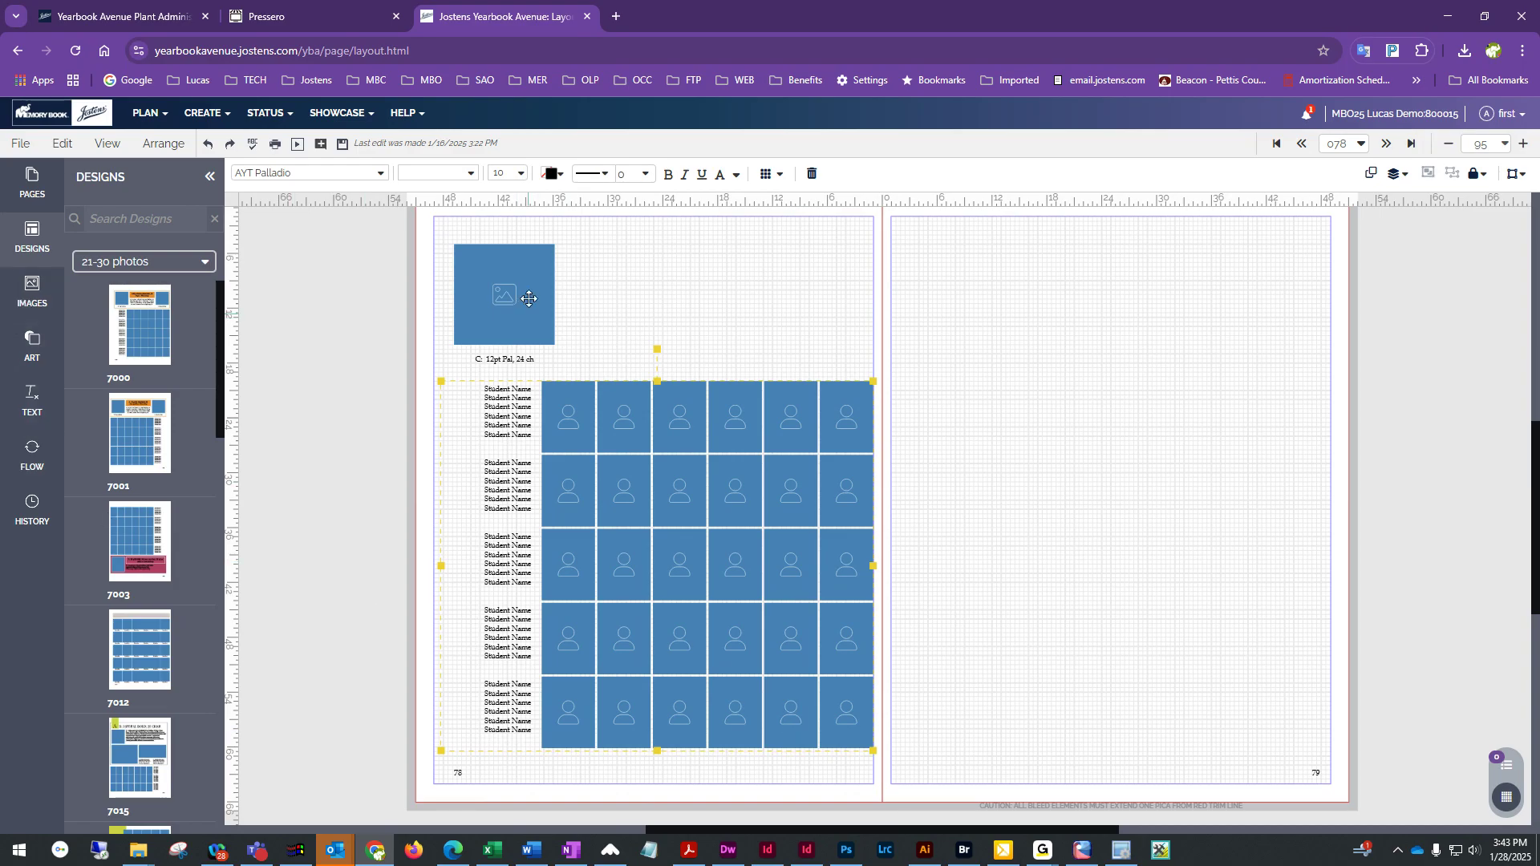
pyautogui.click(34, 295)
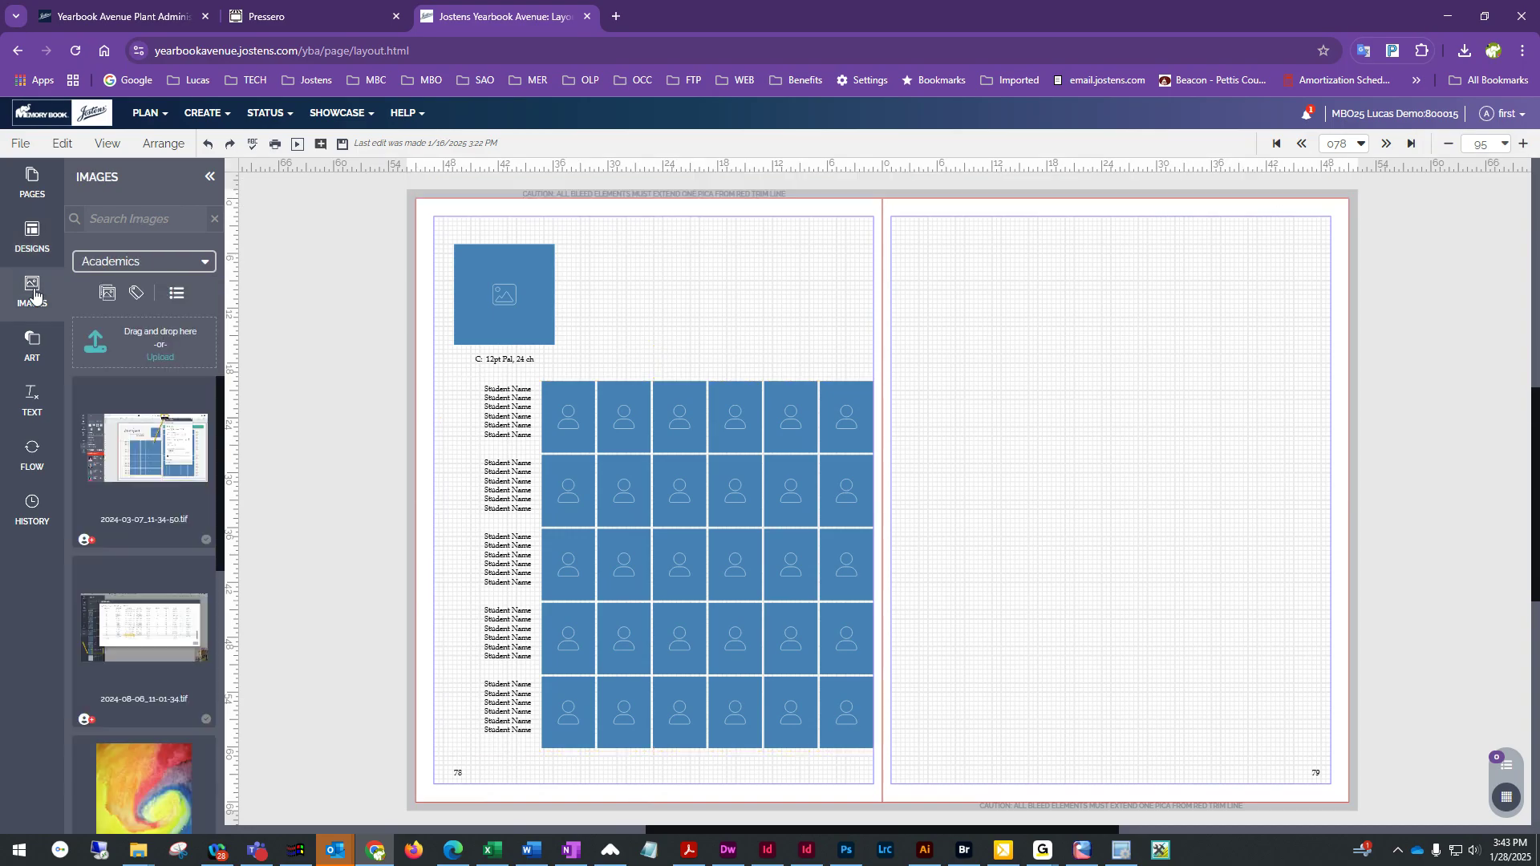
pyautogui.click(167, 267)
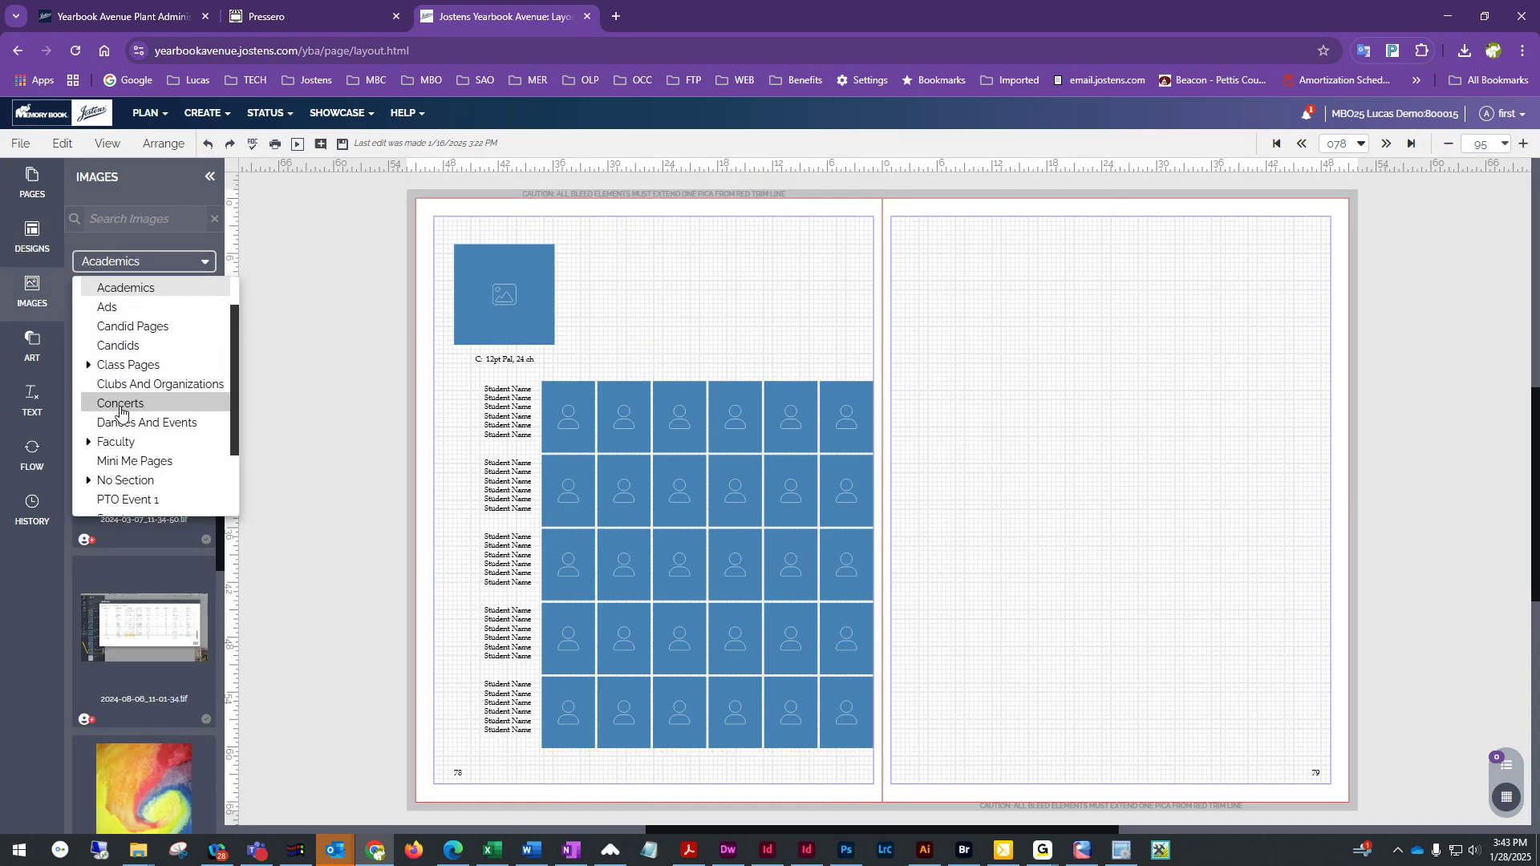
pyautogui.scroll(-2, 112, 385)
pyautogui.scroll(3, 112, 385)
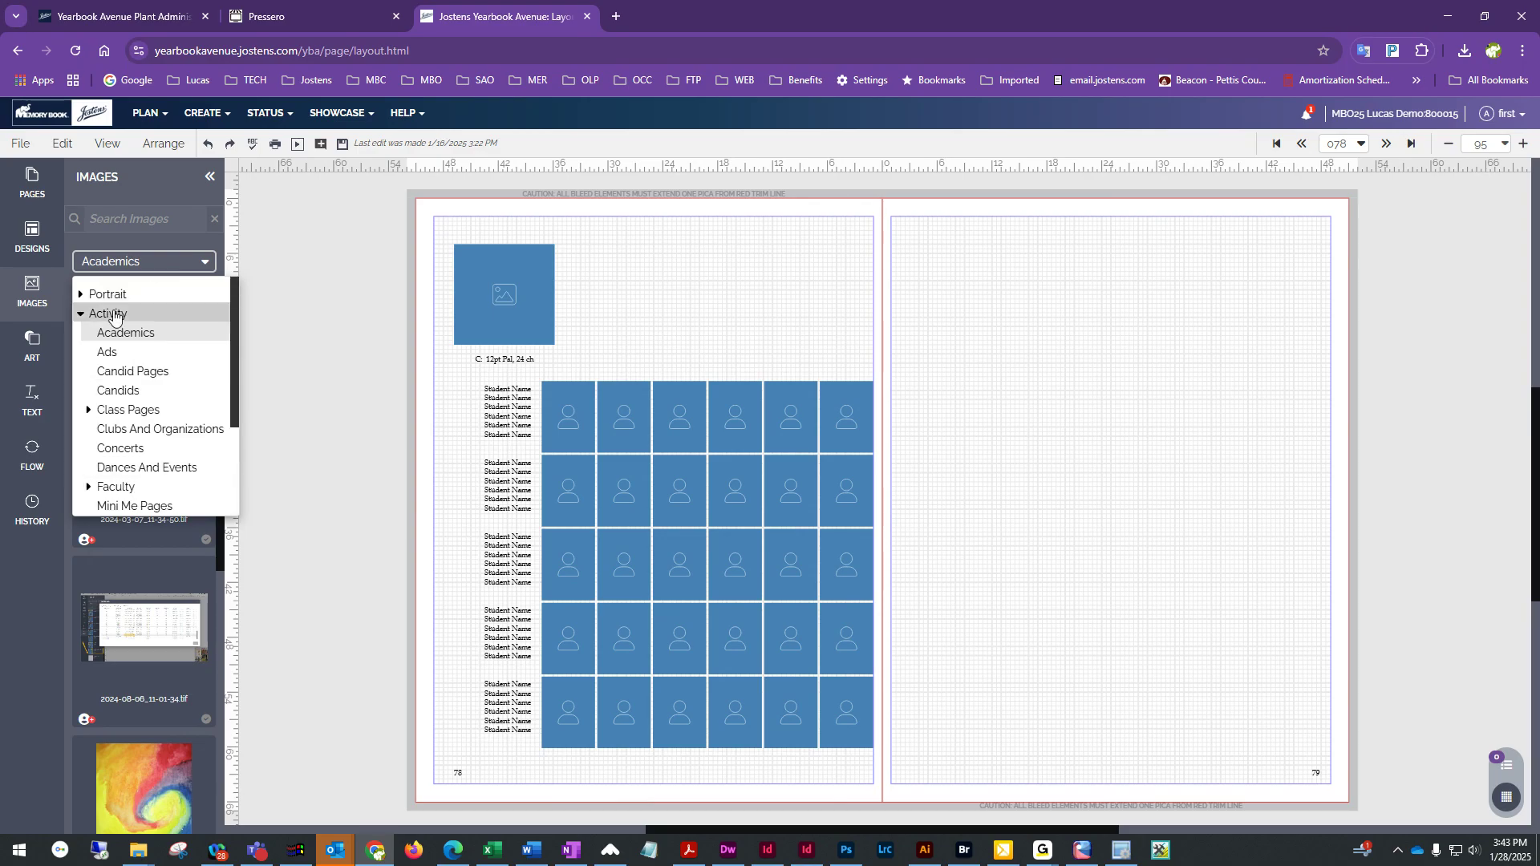
pyautogui.click(82, 296)
pyautogui.scroll(-3, 112, 417)
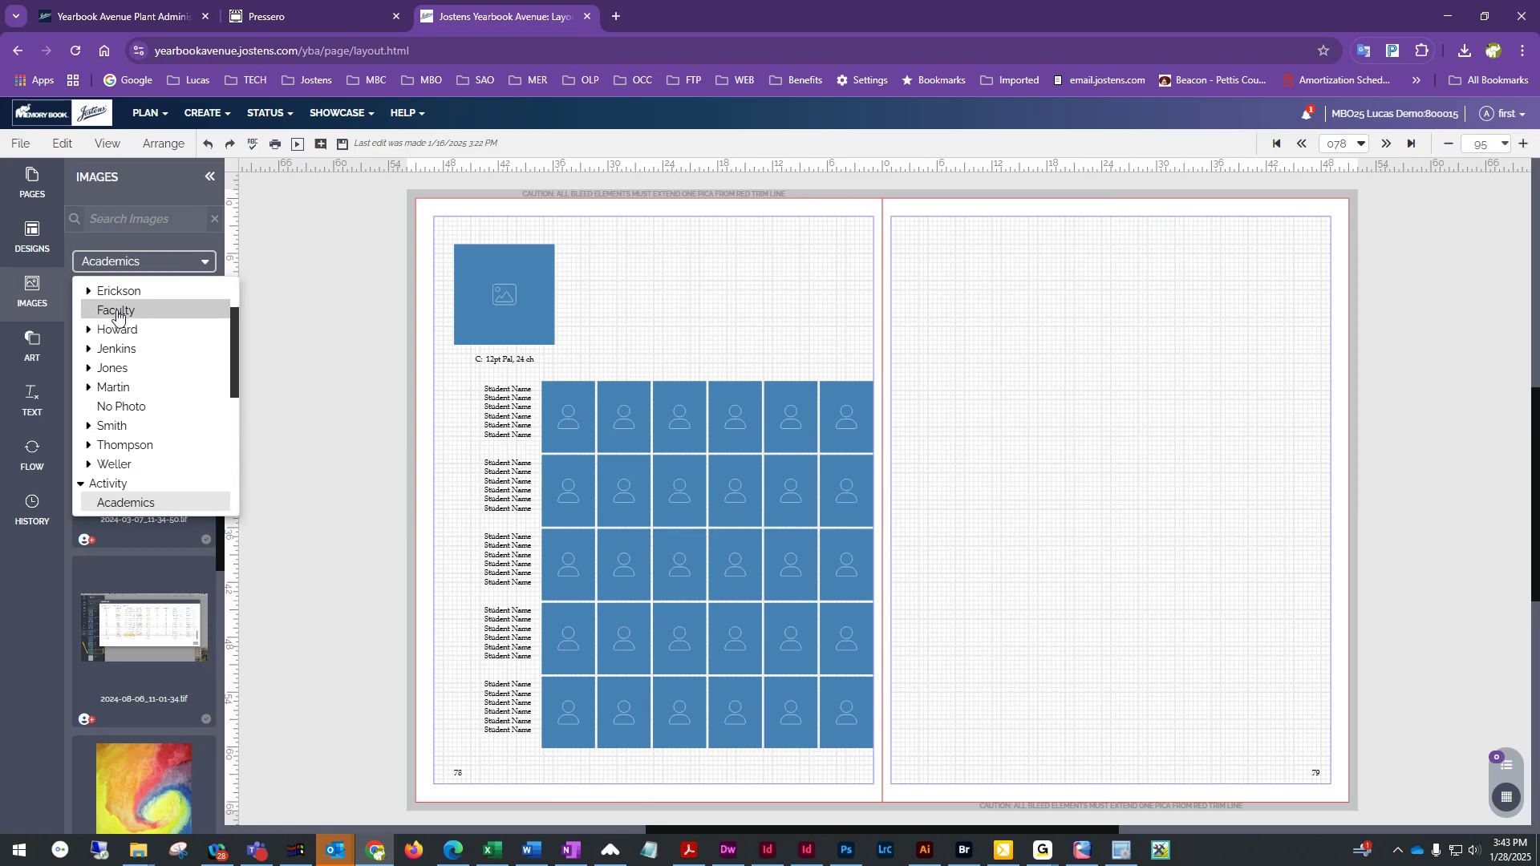
pyautogui.click(114, 427)
pyautogui.click(144, 261)
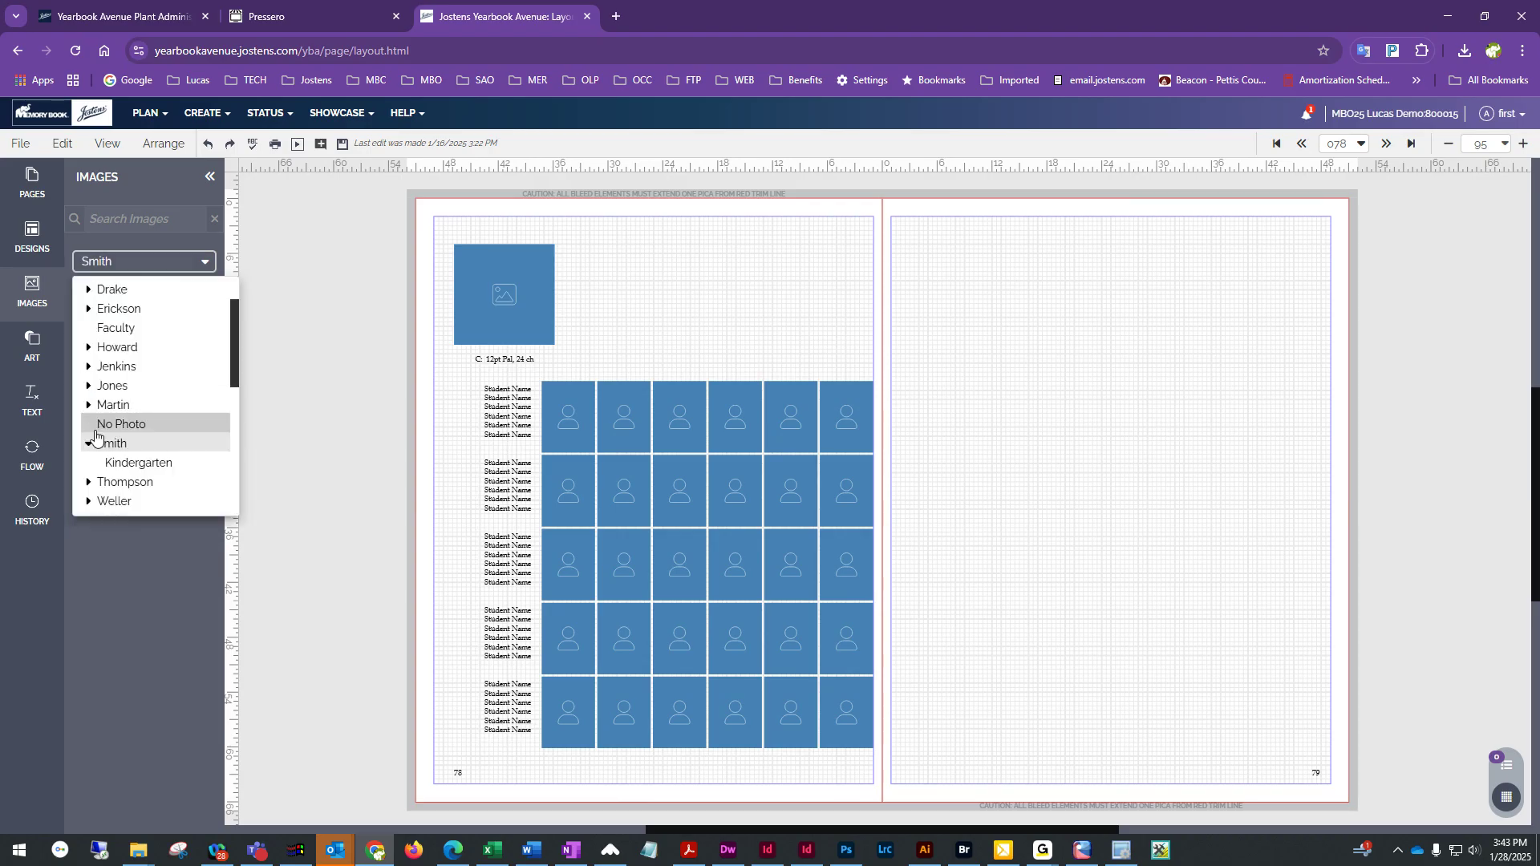
pyautogui.scroll(2, 113, 377)
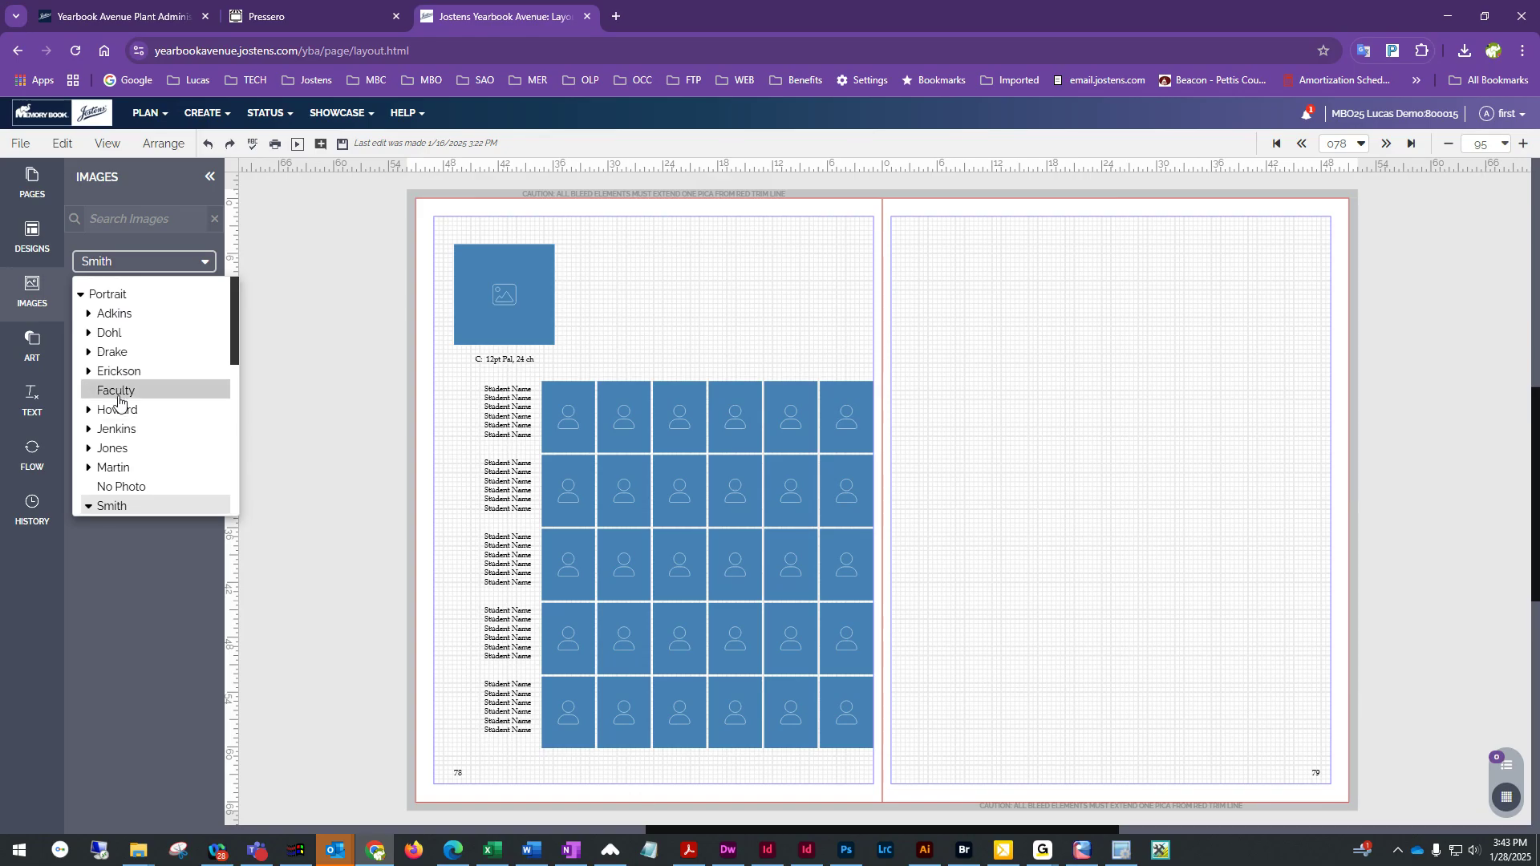
pyautogui.click(117, 391)
pyautogui.scroll(-5, 144, 481)
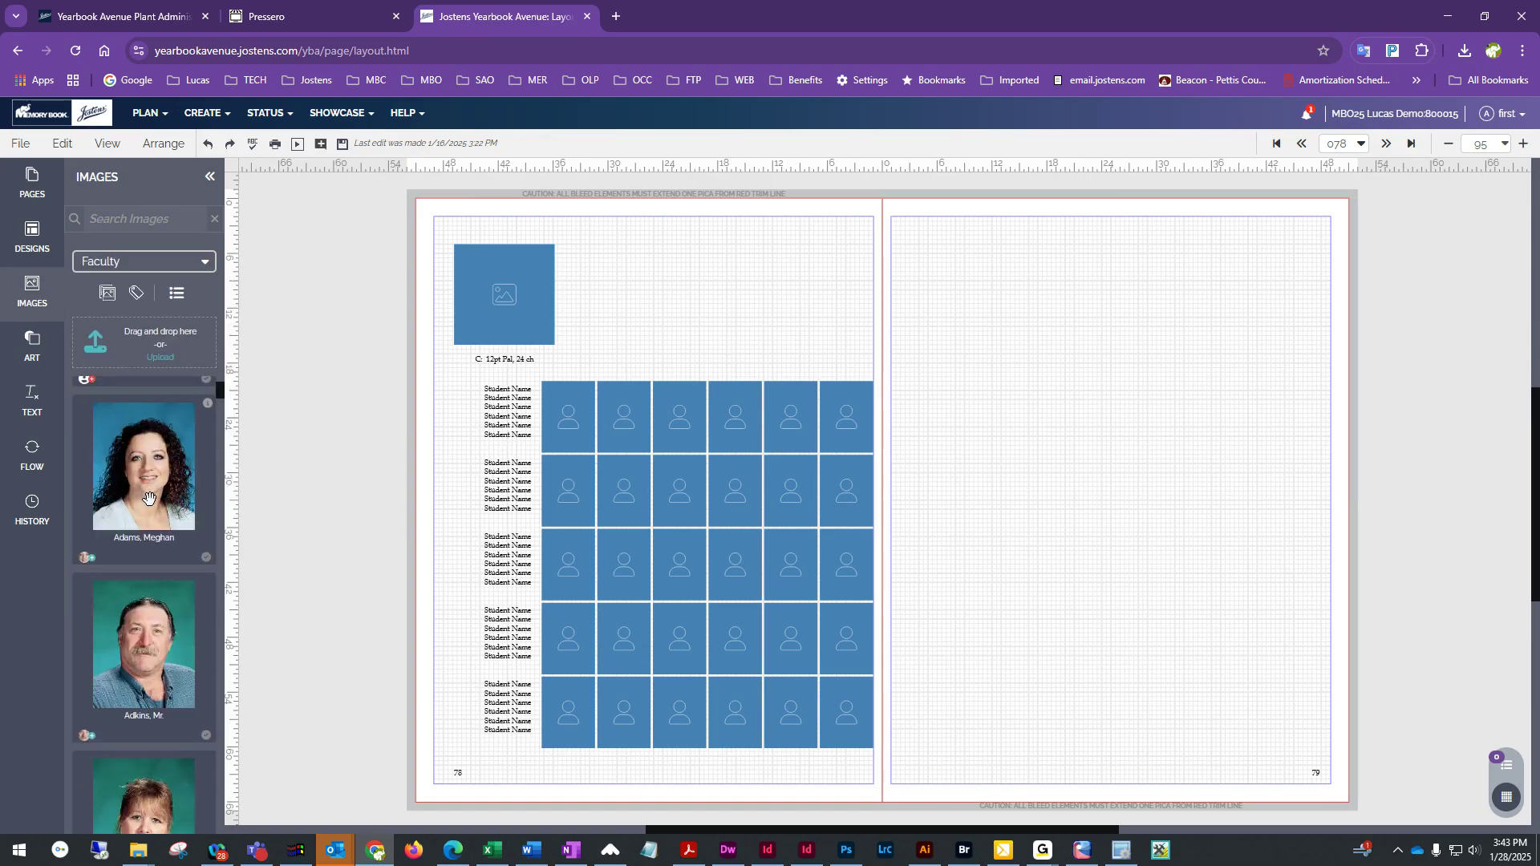
pyautogui.scroll(5, 150, 498)
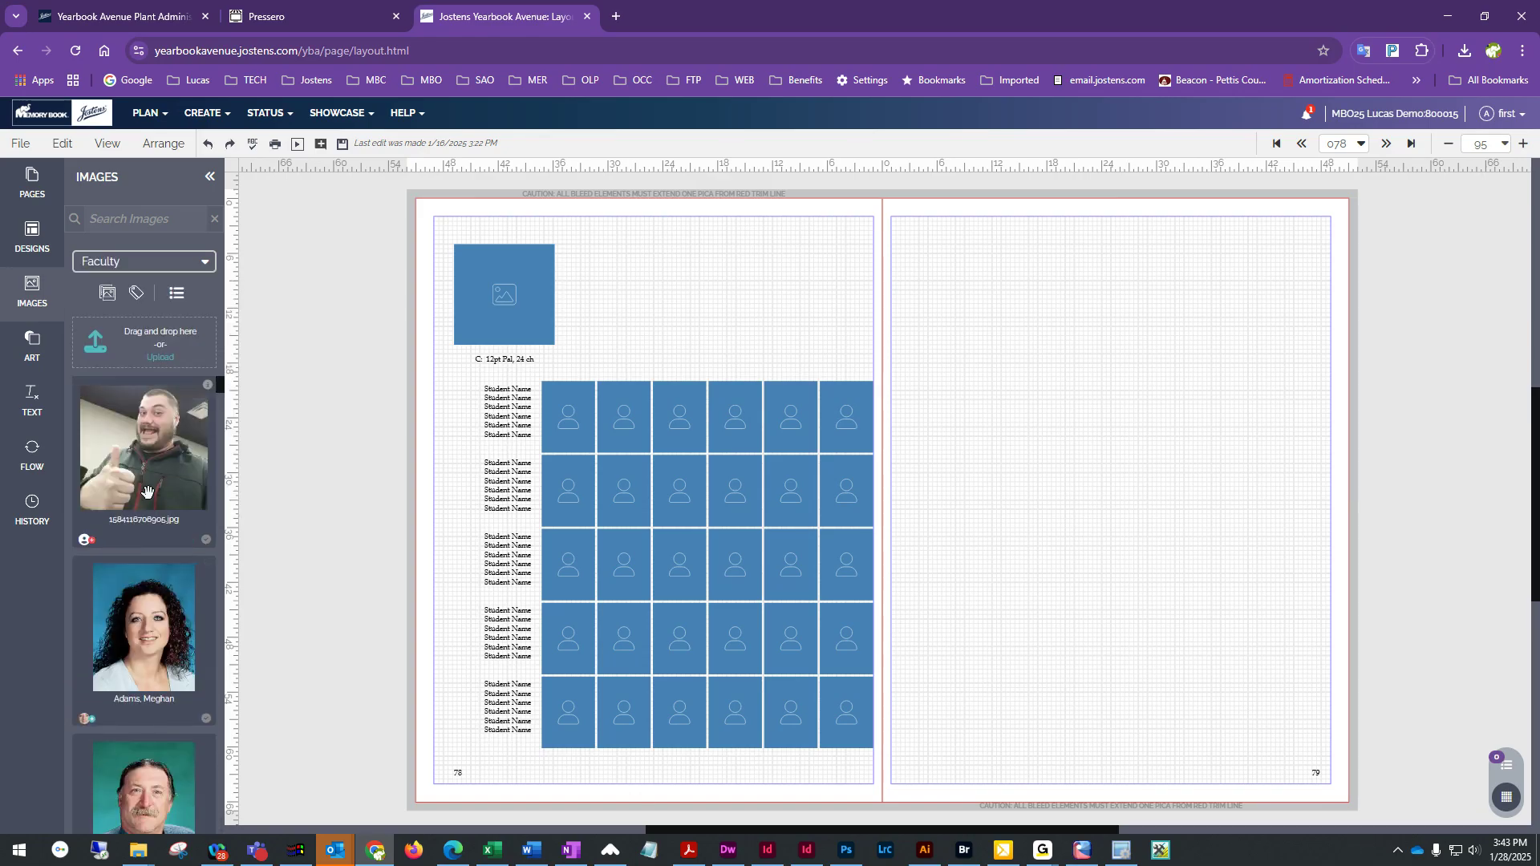
# Place the first Faculty photo into the header photo box on page 78 and save the page
pyautogui.moveTo(149, 454); pyautogui.dragTo(522, 291)
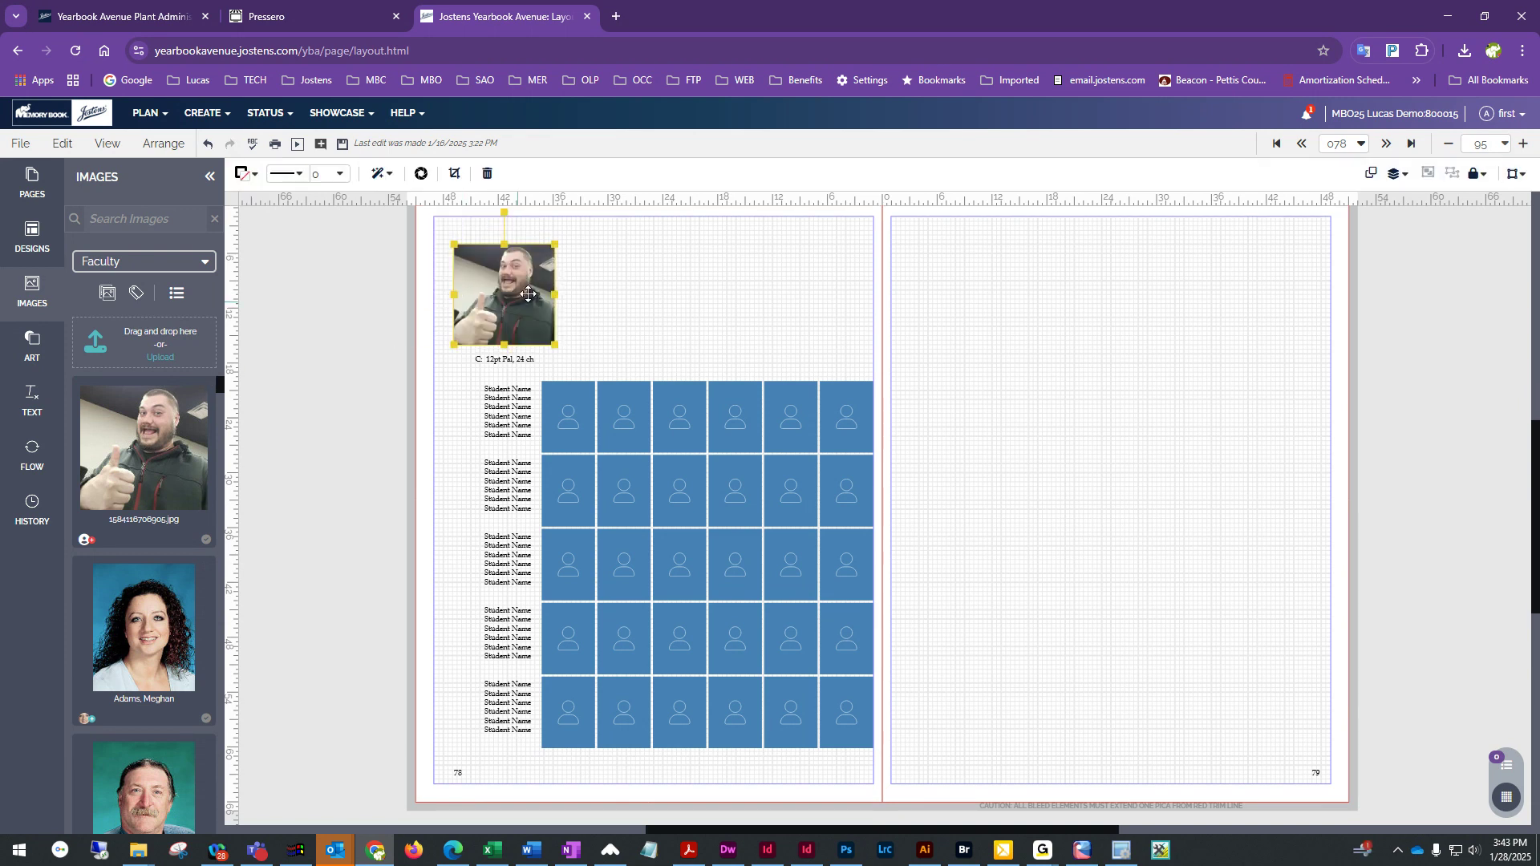
pyautogui.click(640, 325)
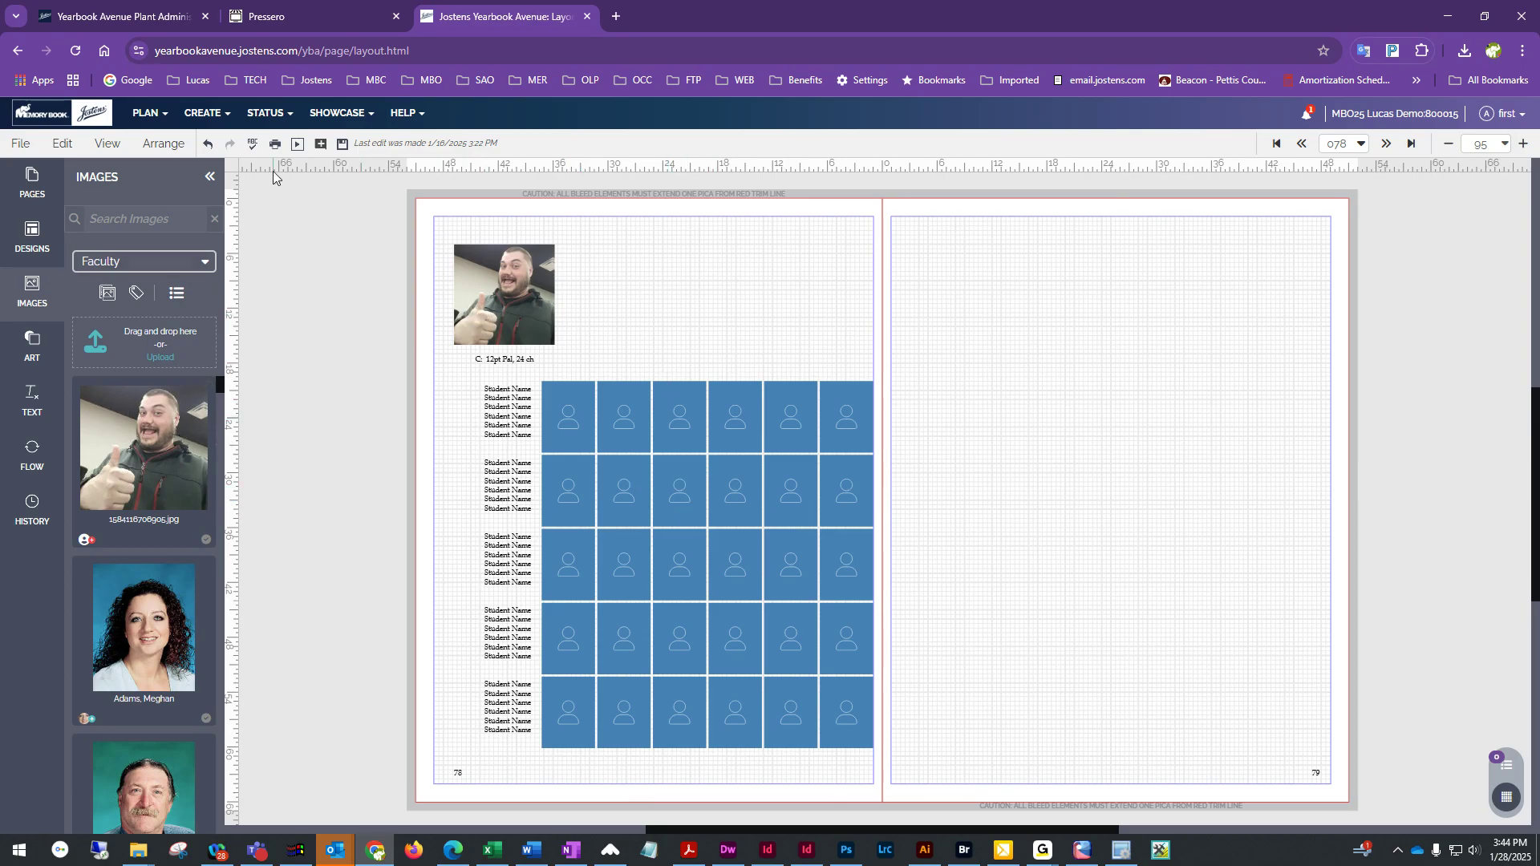
pyautogui.click(342, 143)
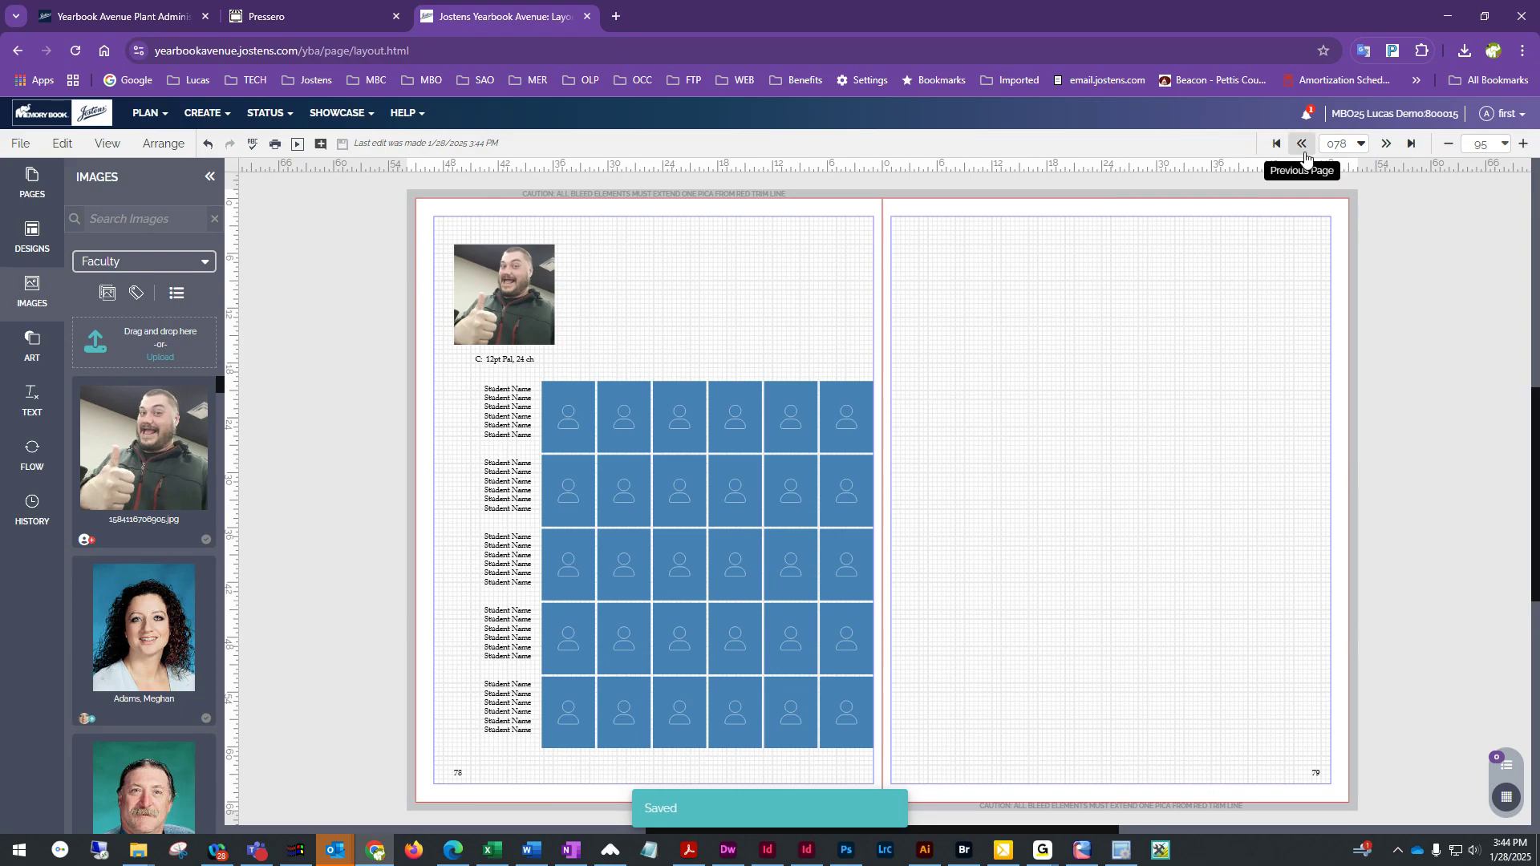
# Go back to the spread of pages 76–77 and examine the finished class portrait layout
pyautogui.click(1302, 145)
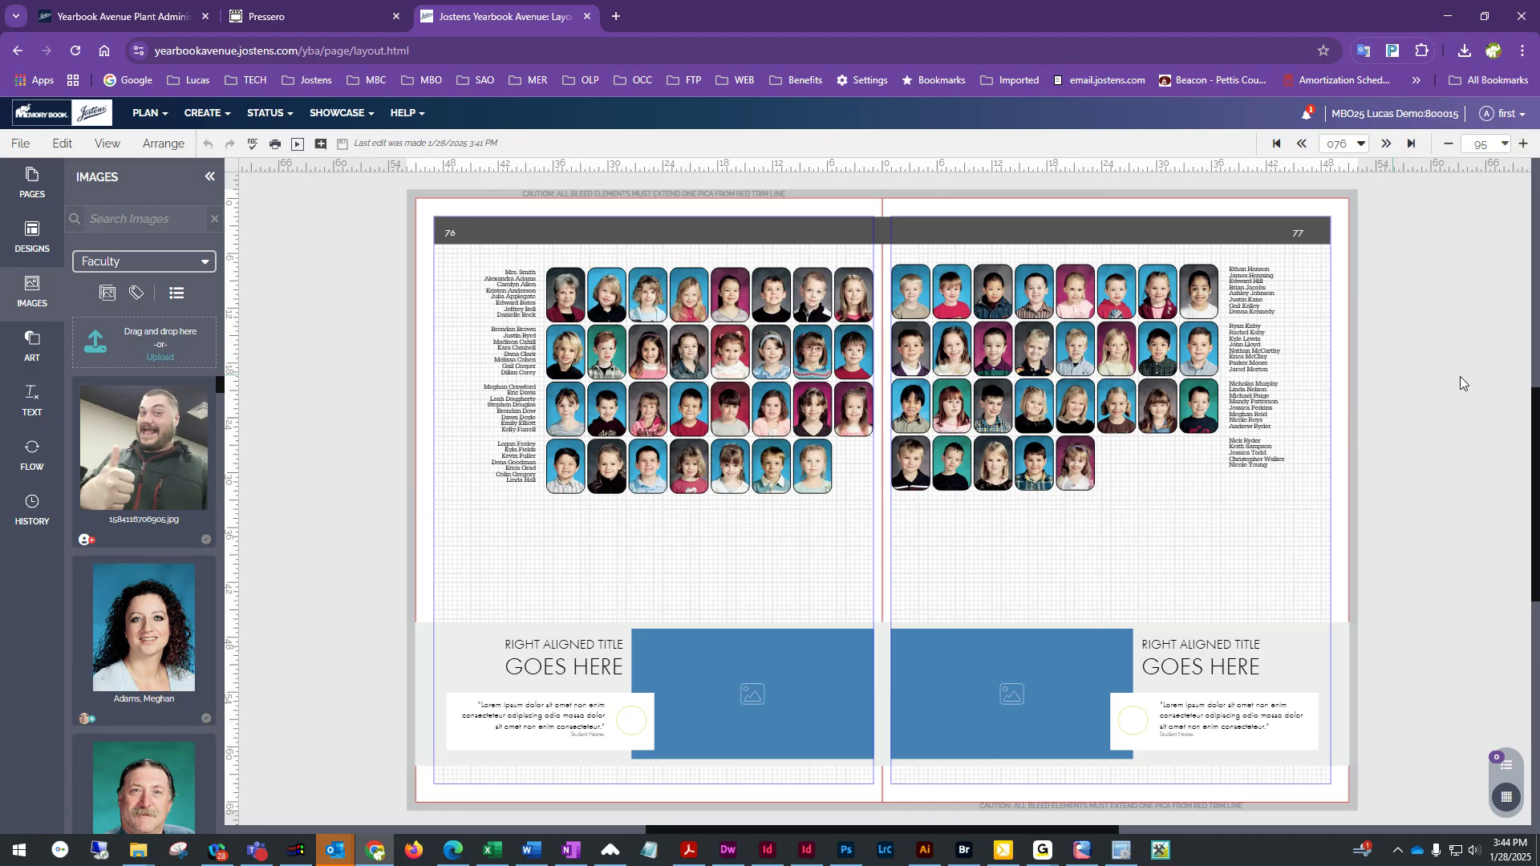
pyautogui.scroll(-1, 821, 389)
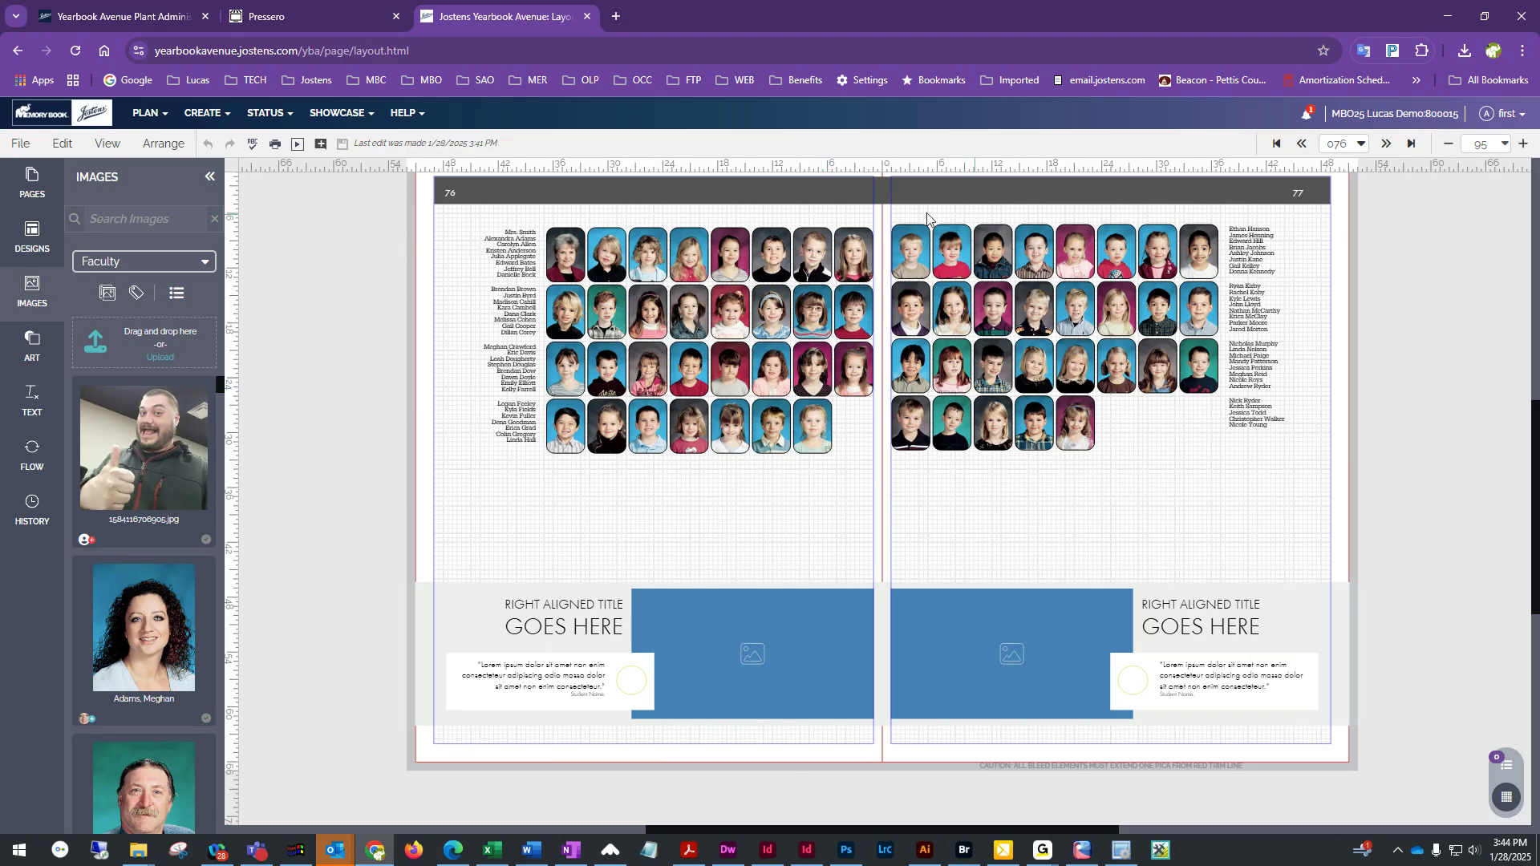
pyautogui.scroll(3, 546, 386)
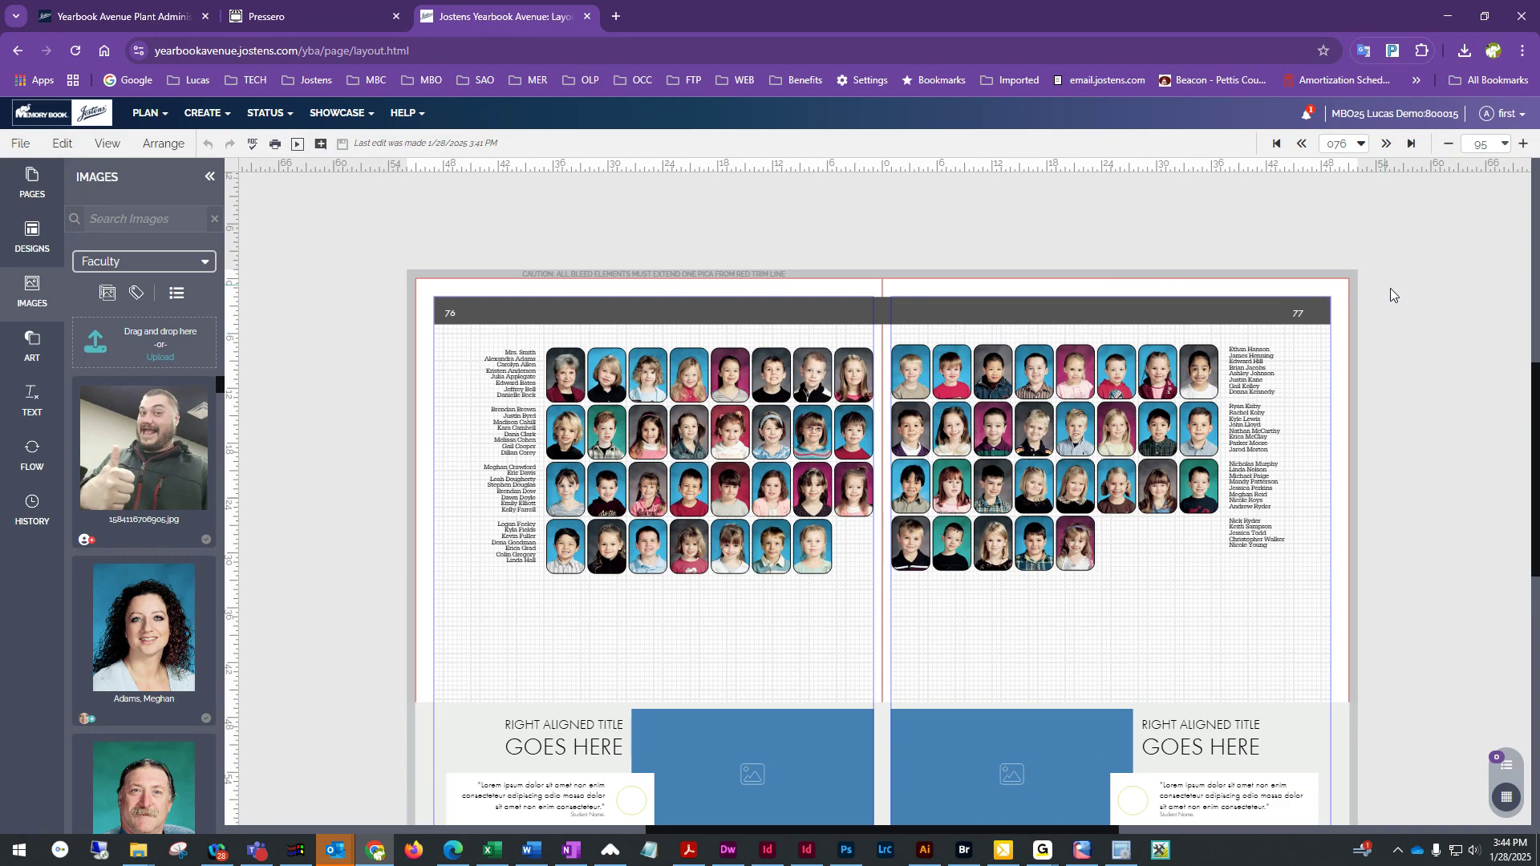
pyautogui.scroll(-2, 1187, 593)
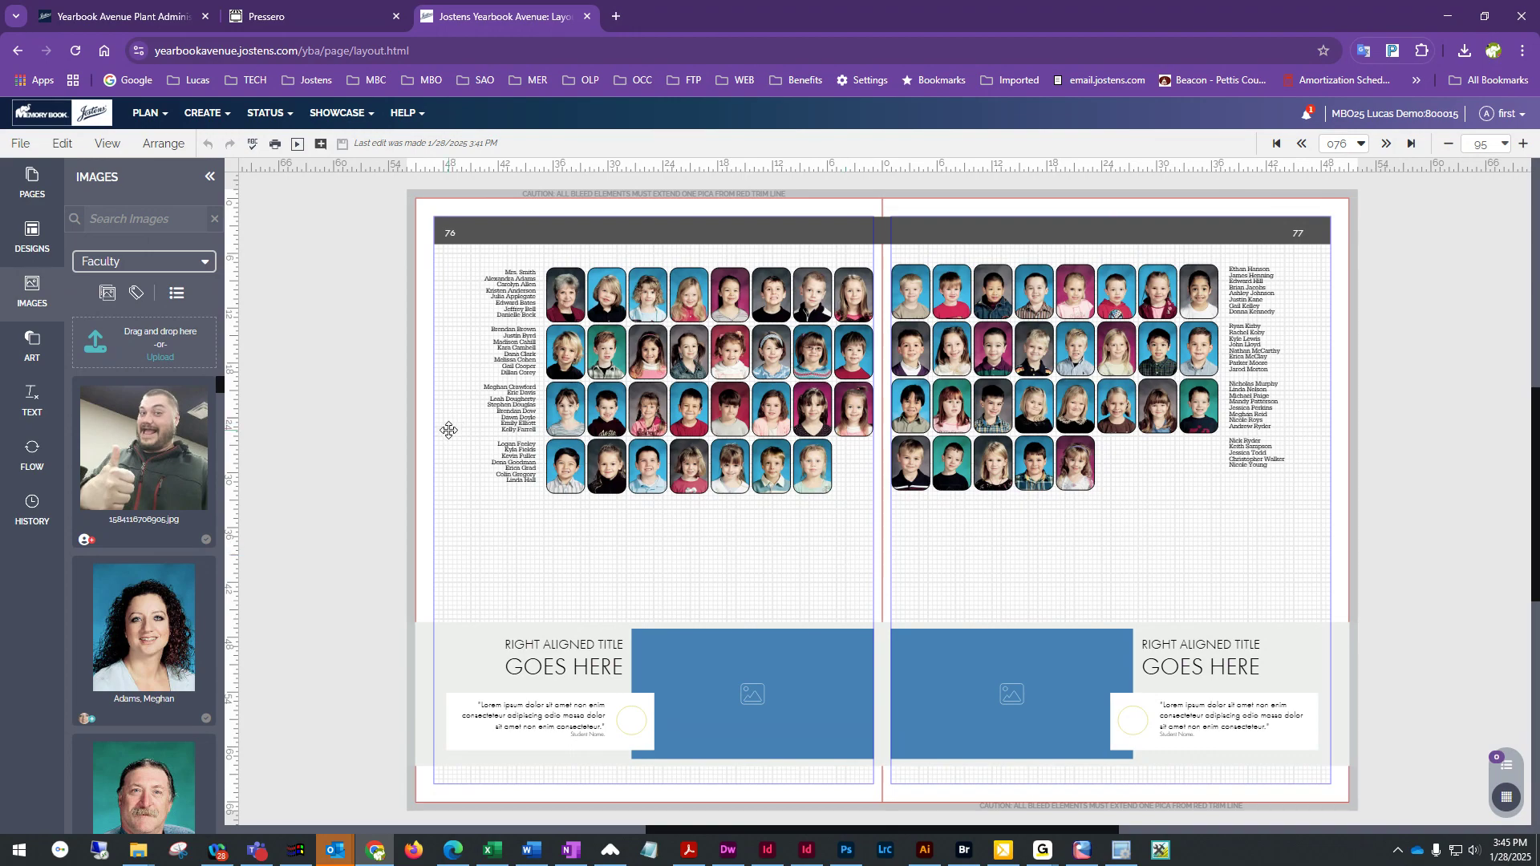
# Move to page 80 and apply design 7047 from the 1-10 photos set, retaining existing content
pyautogui.click(1386, 145)
pyautogui.click(1387, 144)
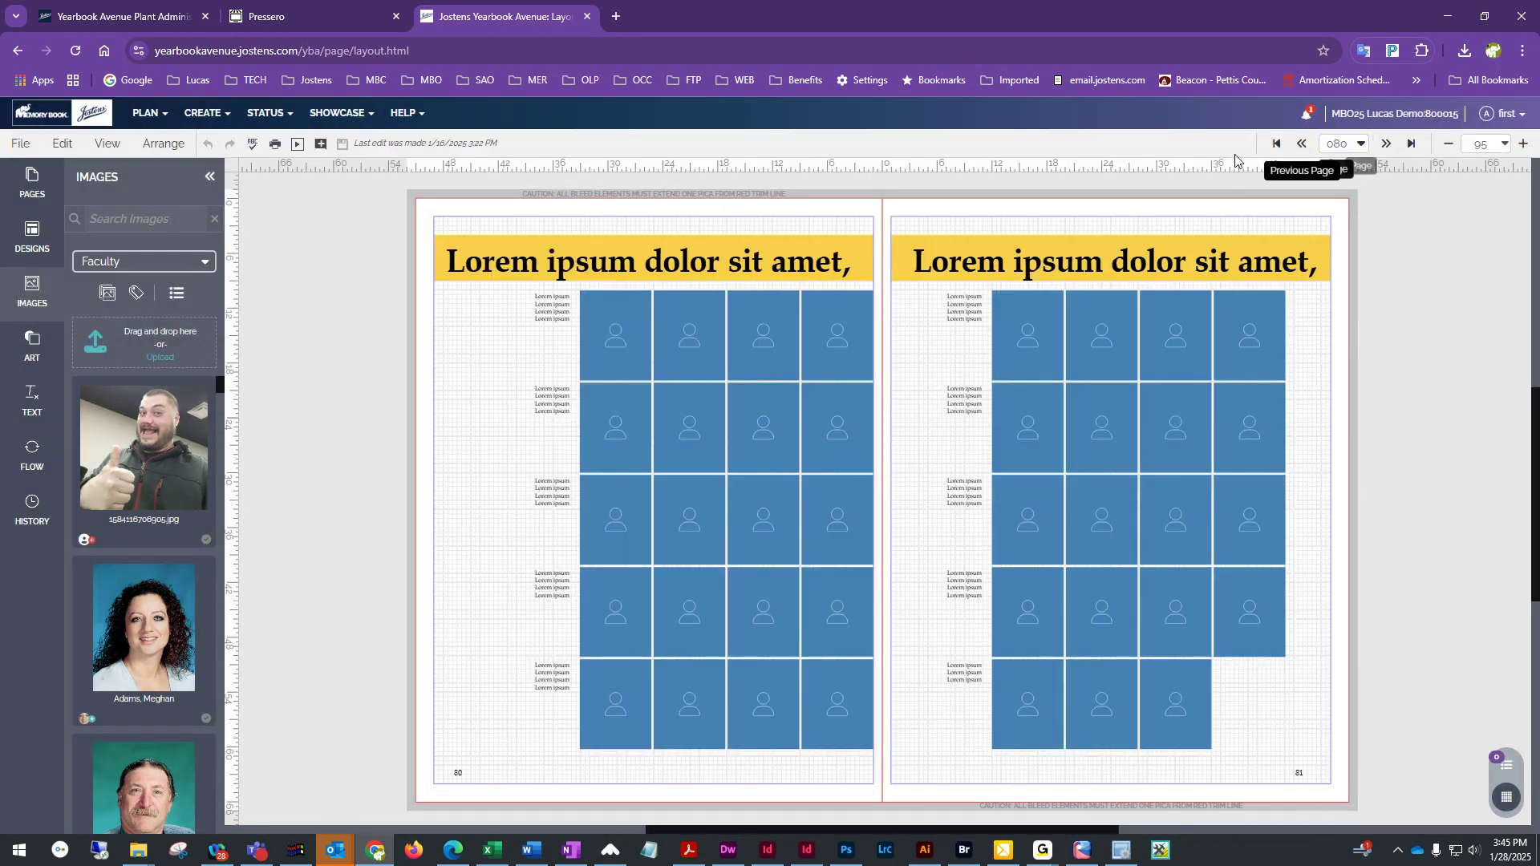
pyautogui.click(32, 241)
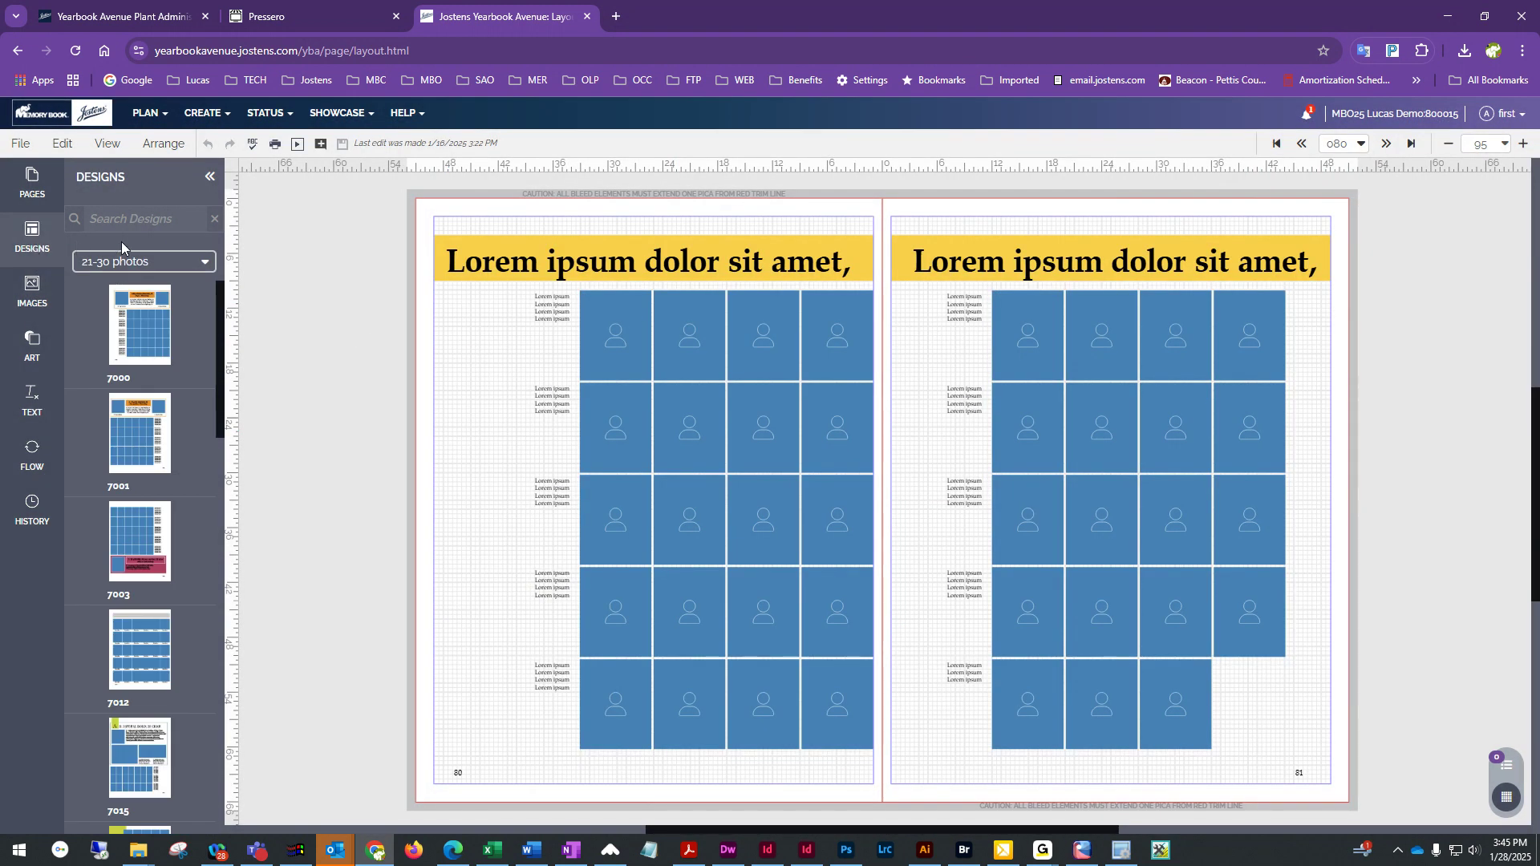
pyautogui.click(123, 263)
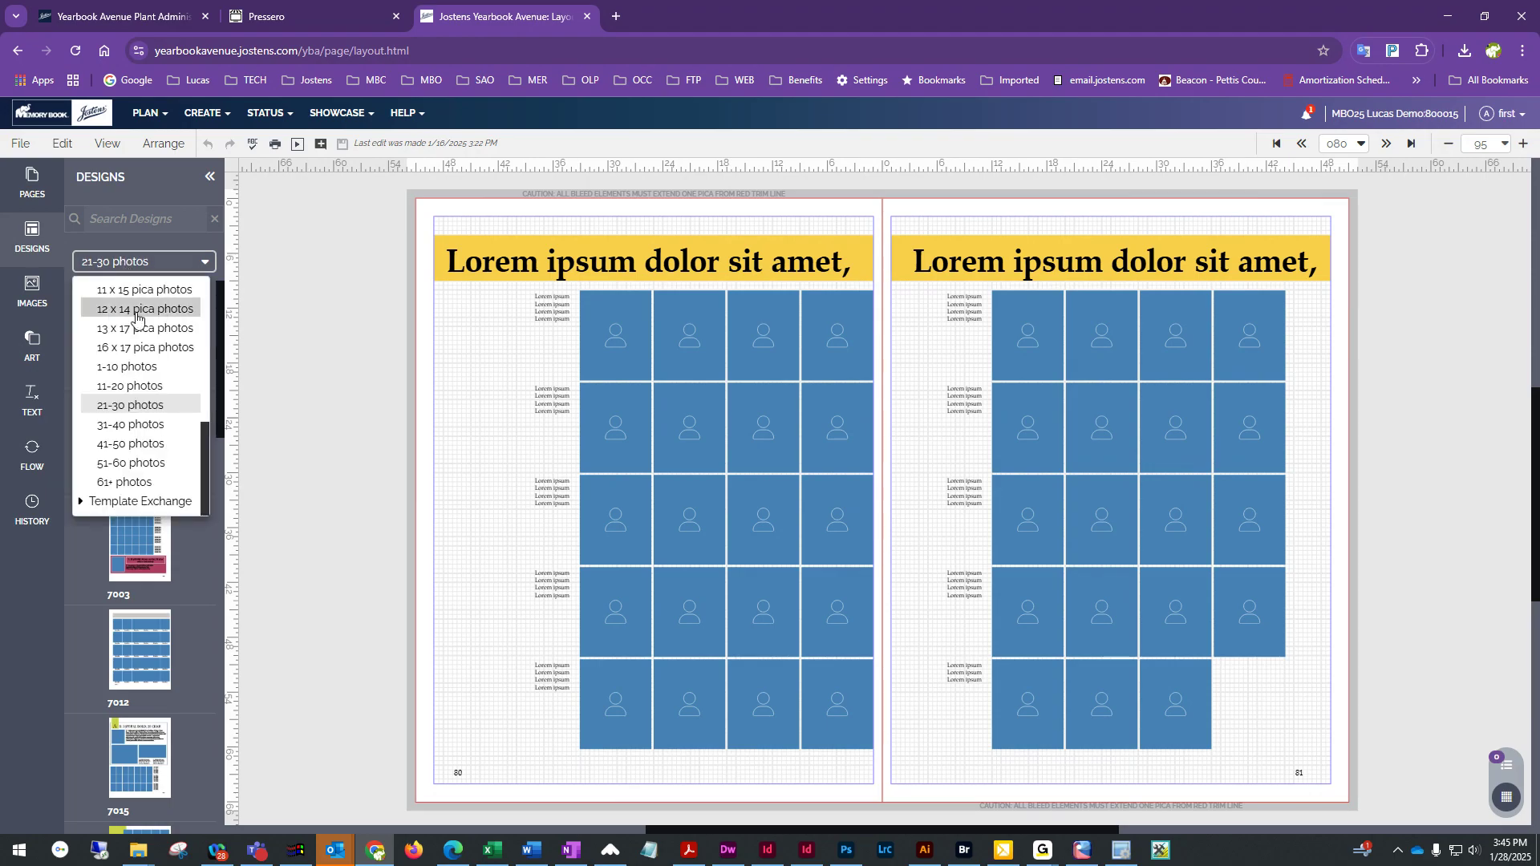
pyautogui.click(128, 359)
pyautogui.scroll(-10, 126, 360)
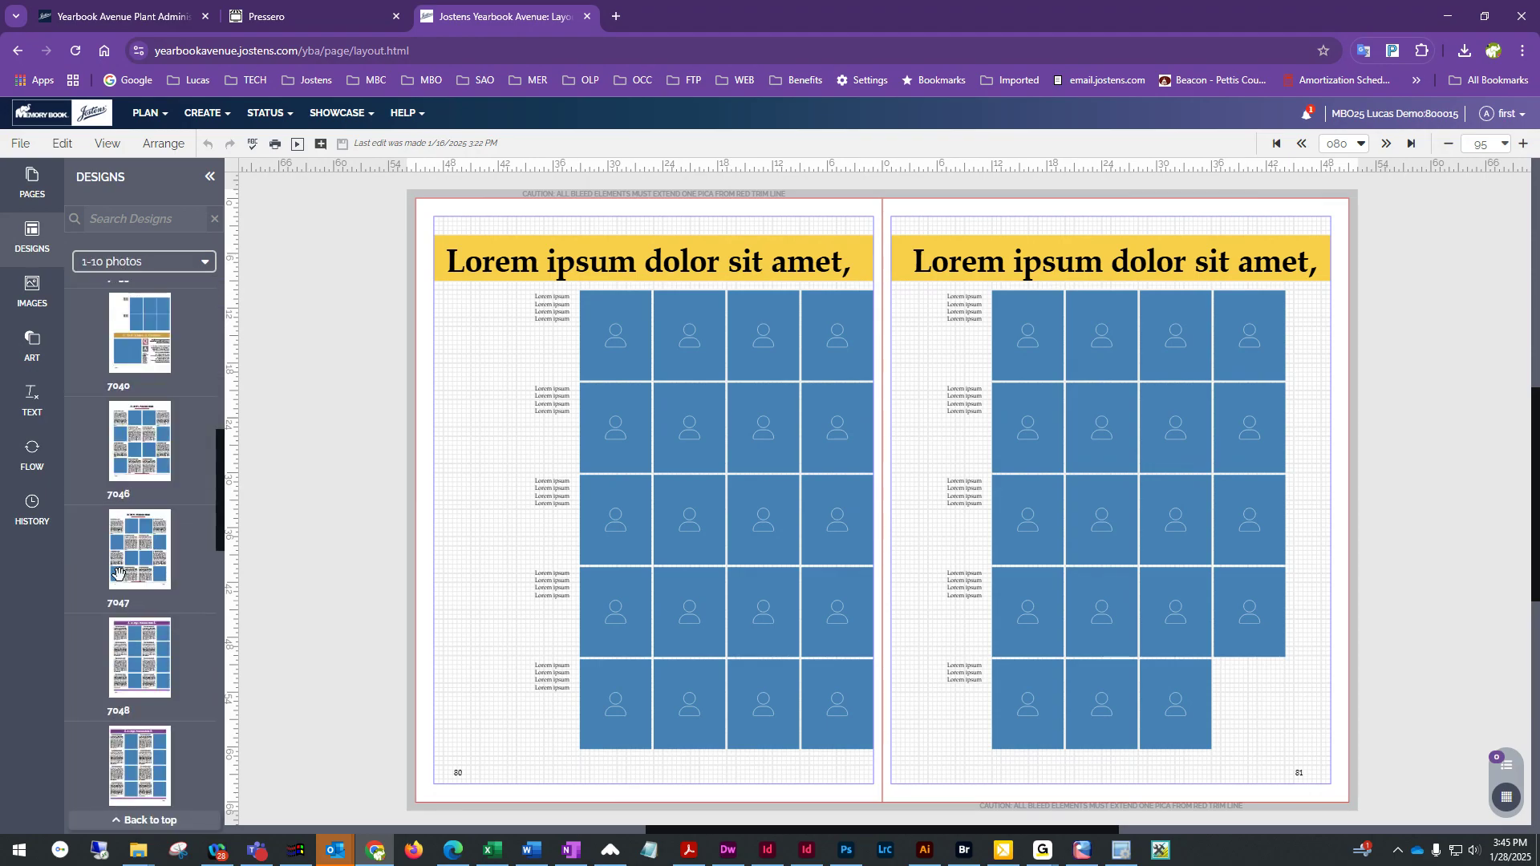
pyautogui.moveTo(120, 574); pyautogui.dragTo(707, 434)
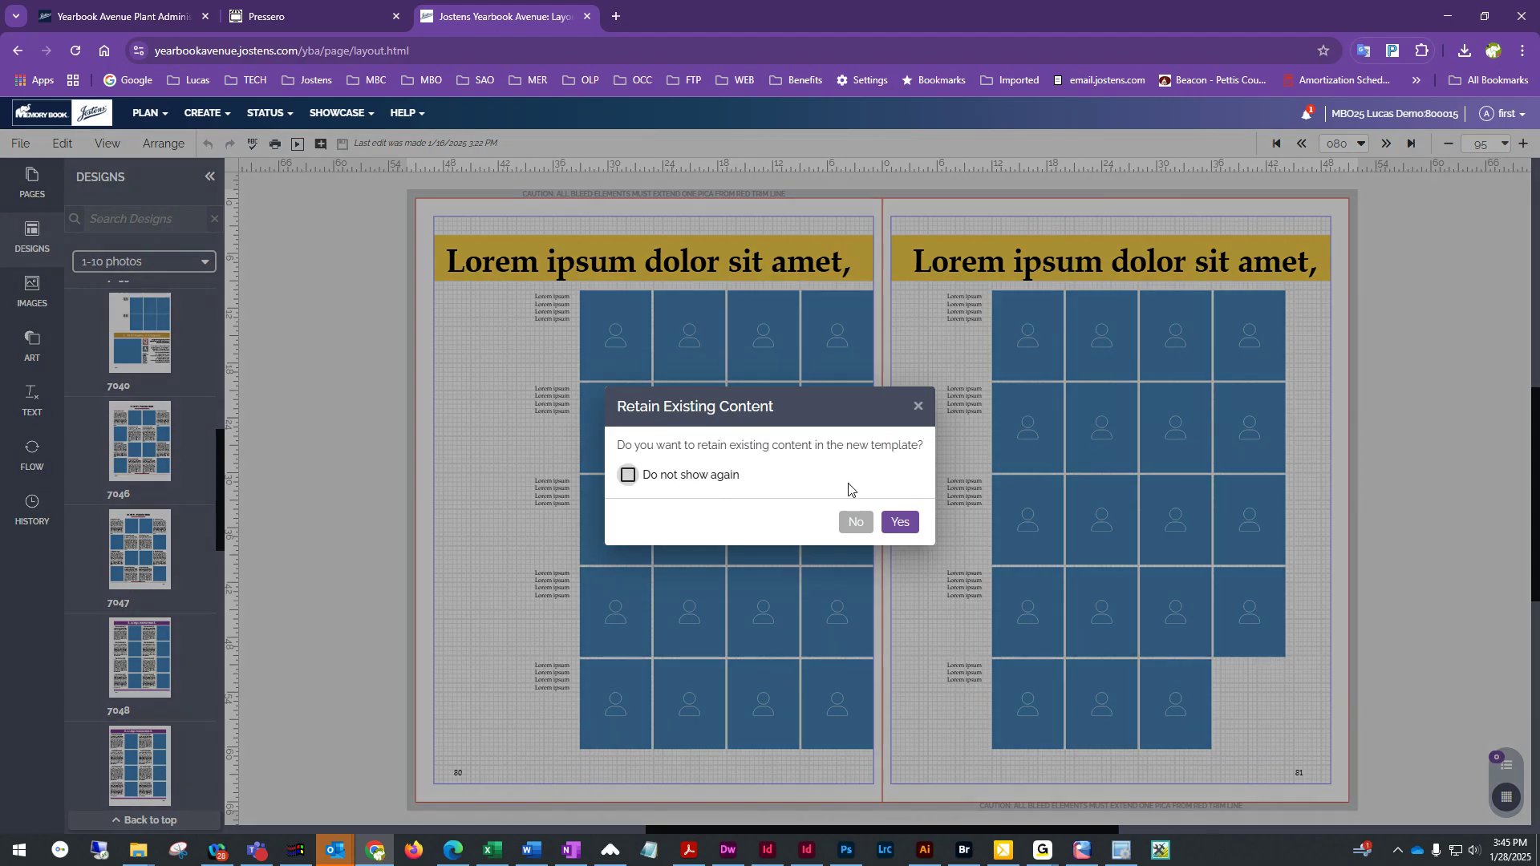
pyautogui.click(899, 523)
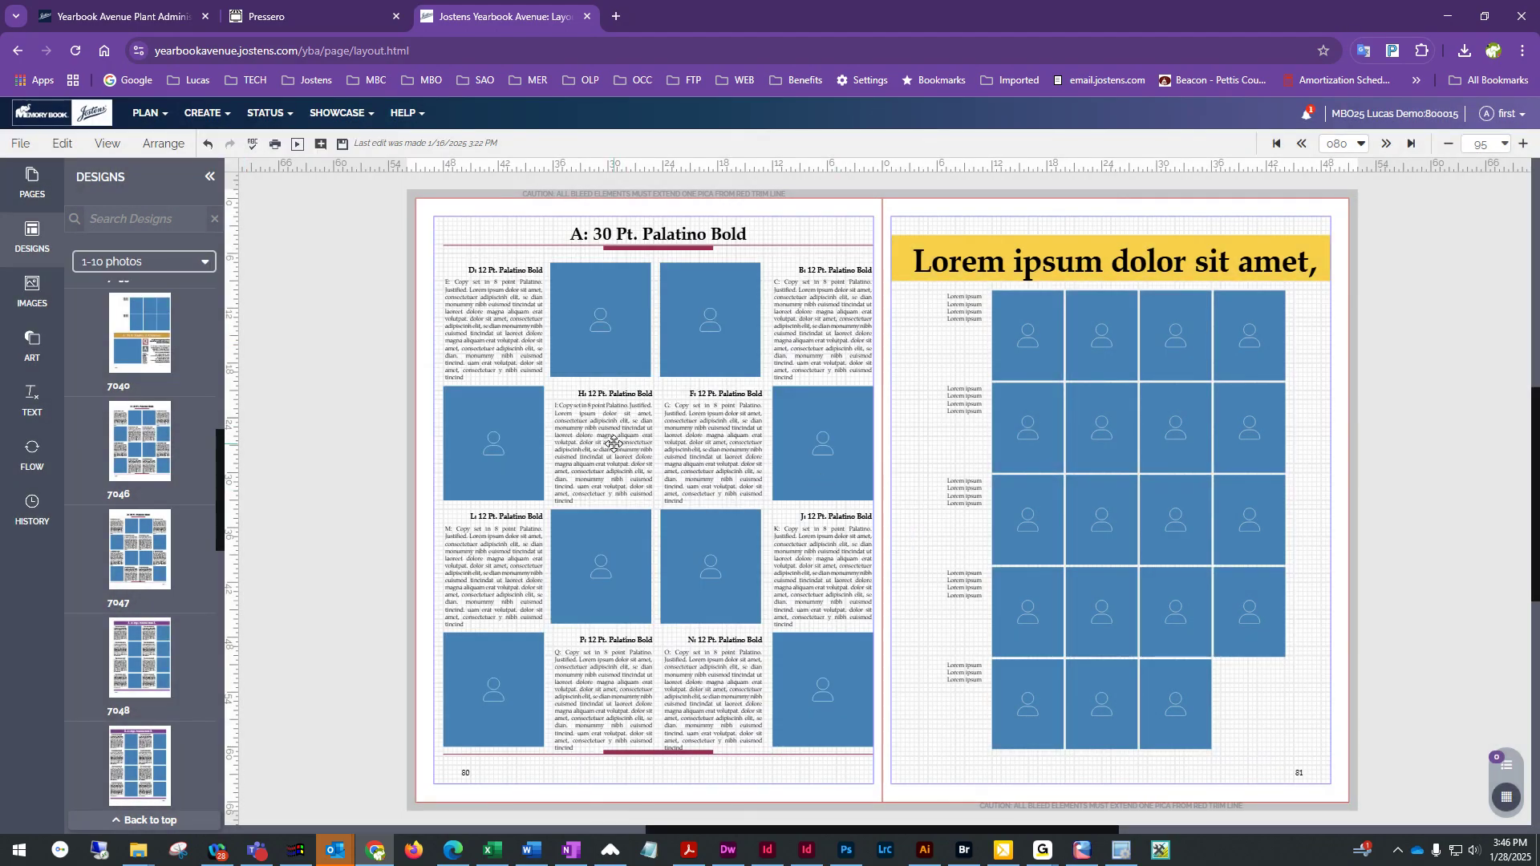
pyautogui.click(524, 349)
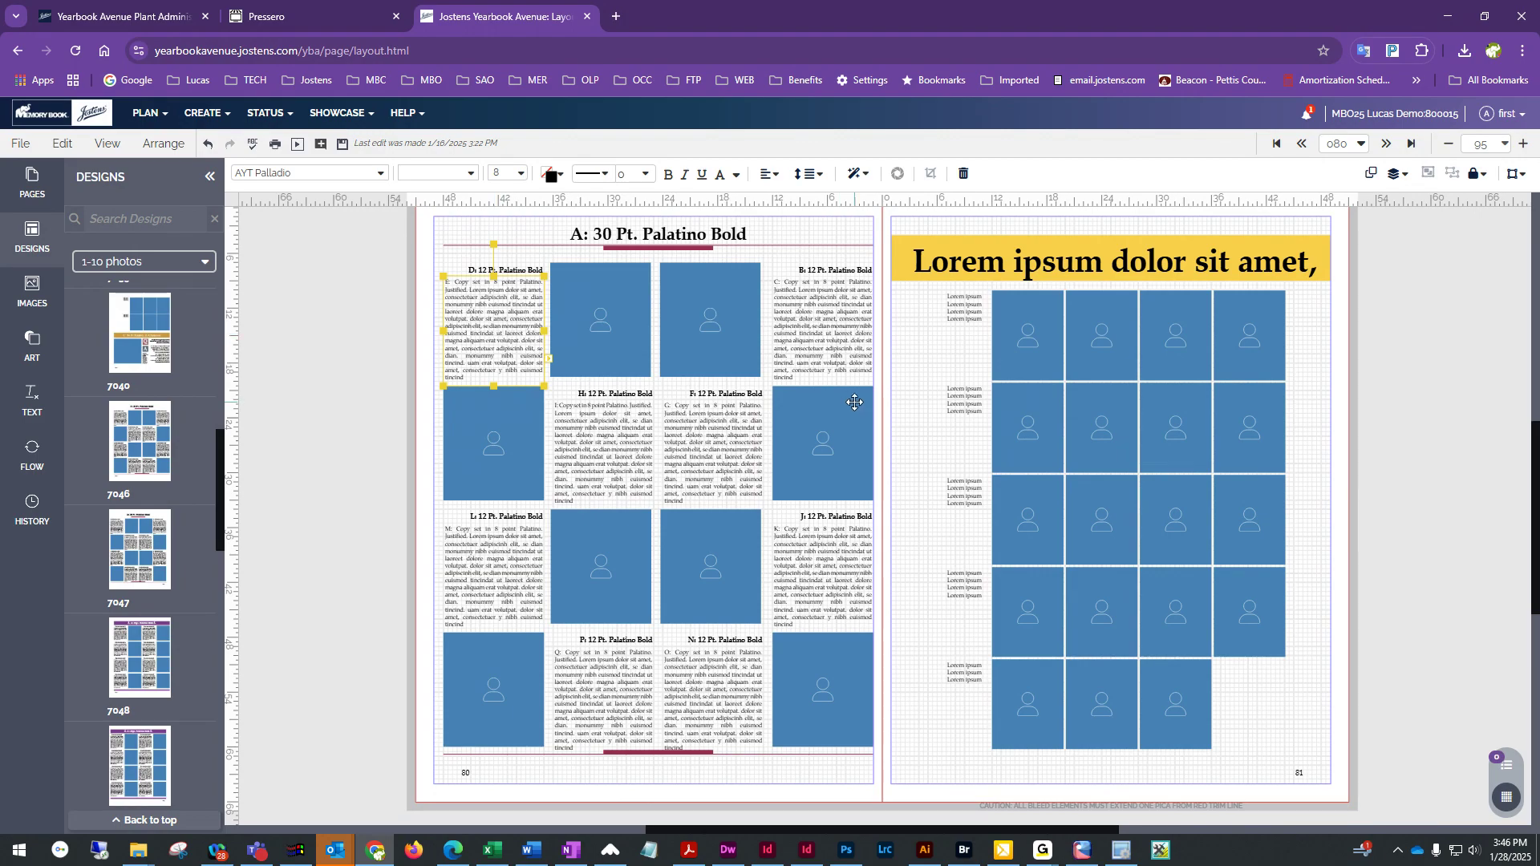
pyautogui.click(1474, 853)
pyautogui.moveTo(1316, 812); pyautogui.dragTo(1360, 812)
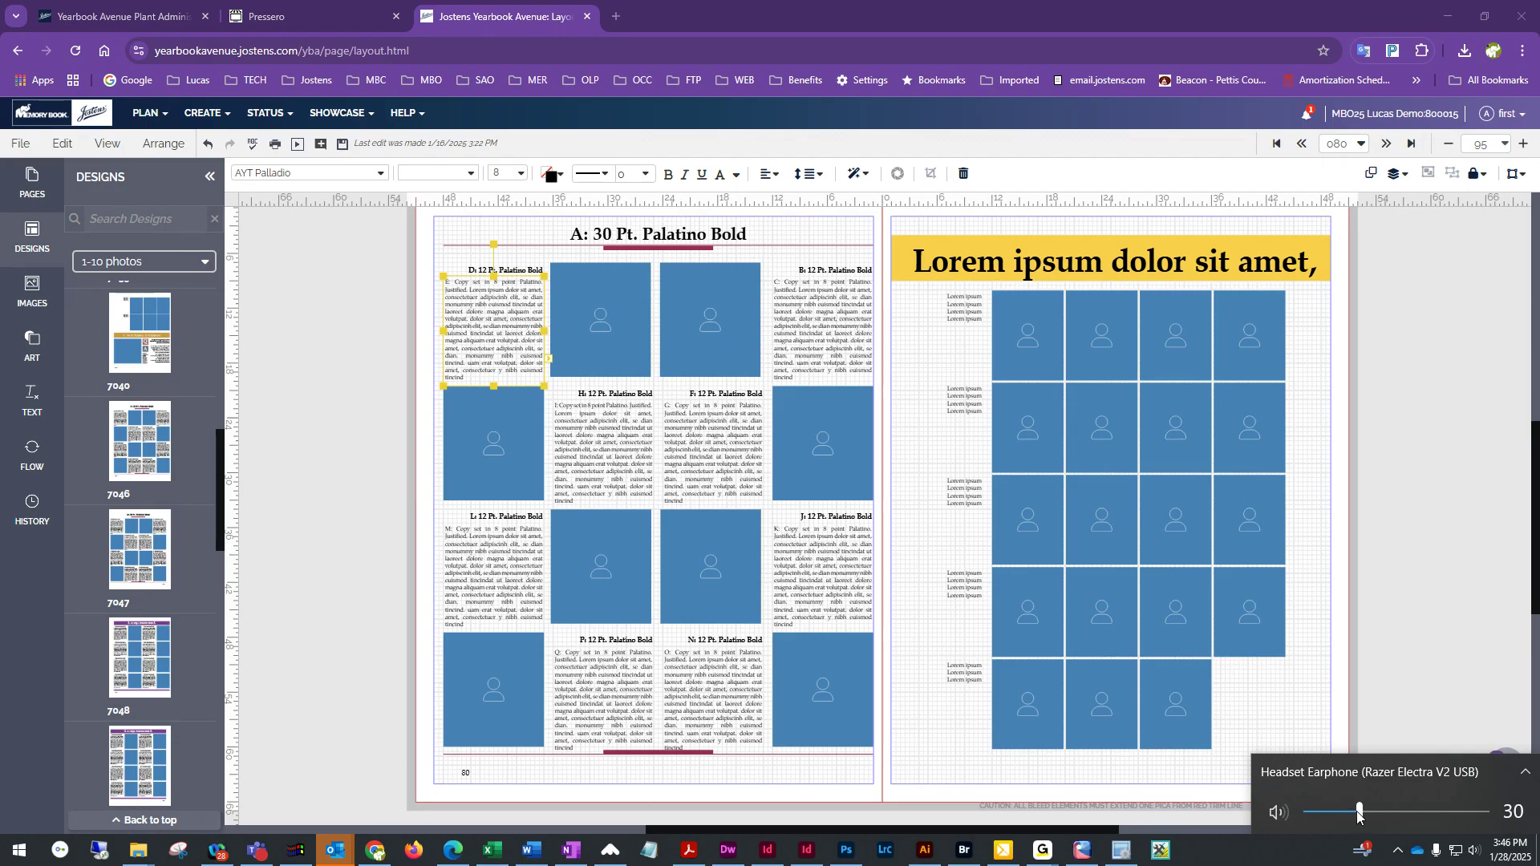
pyautogui.click(1389, 480)
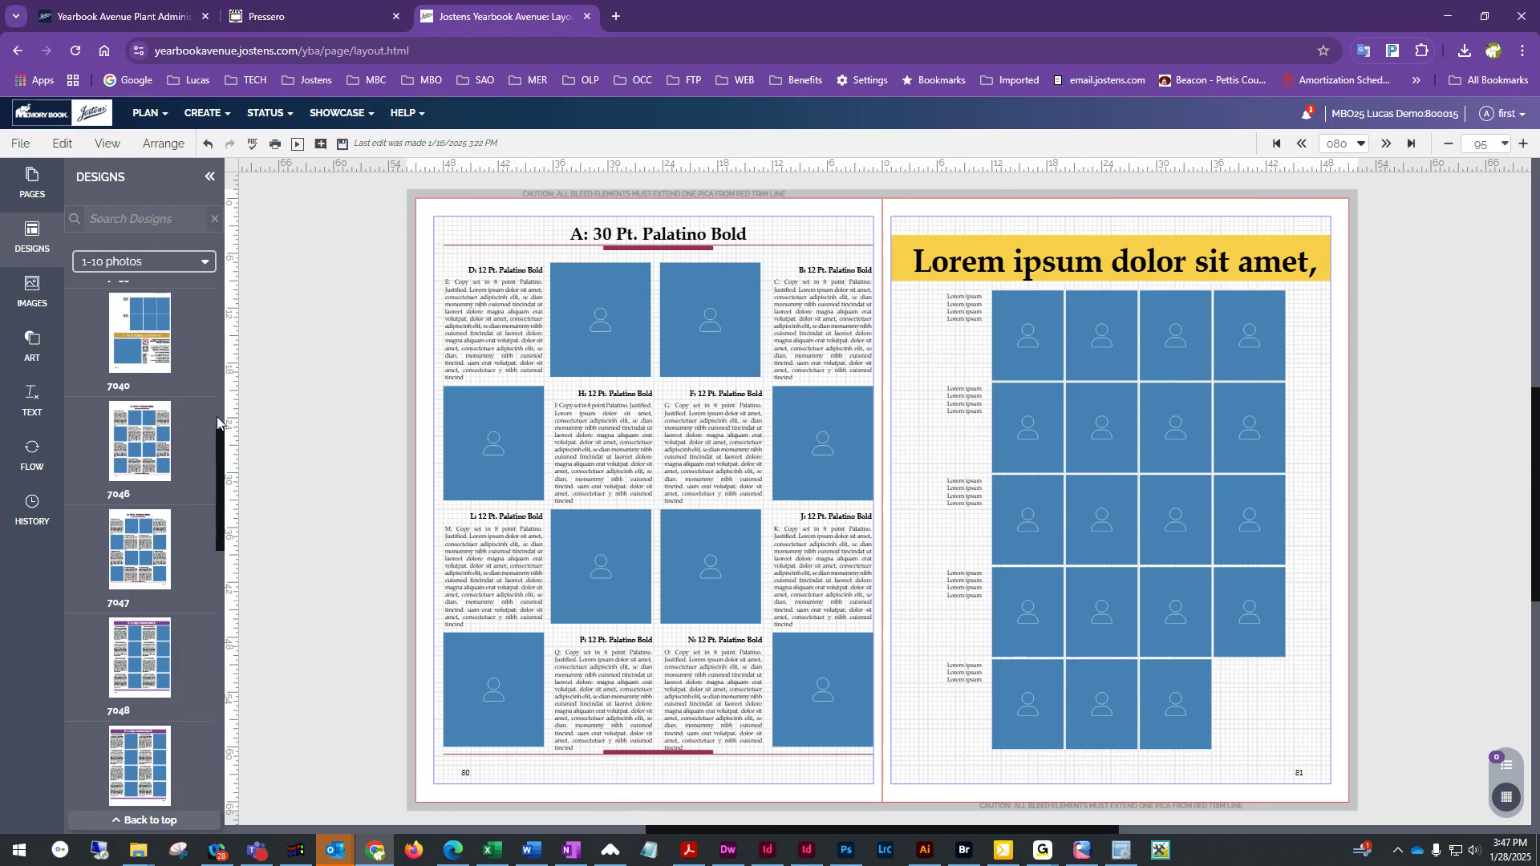
pyautogui.click(206, 120)
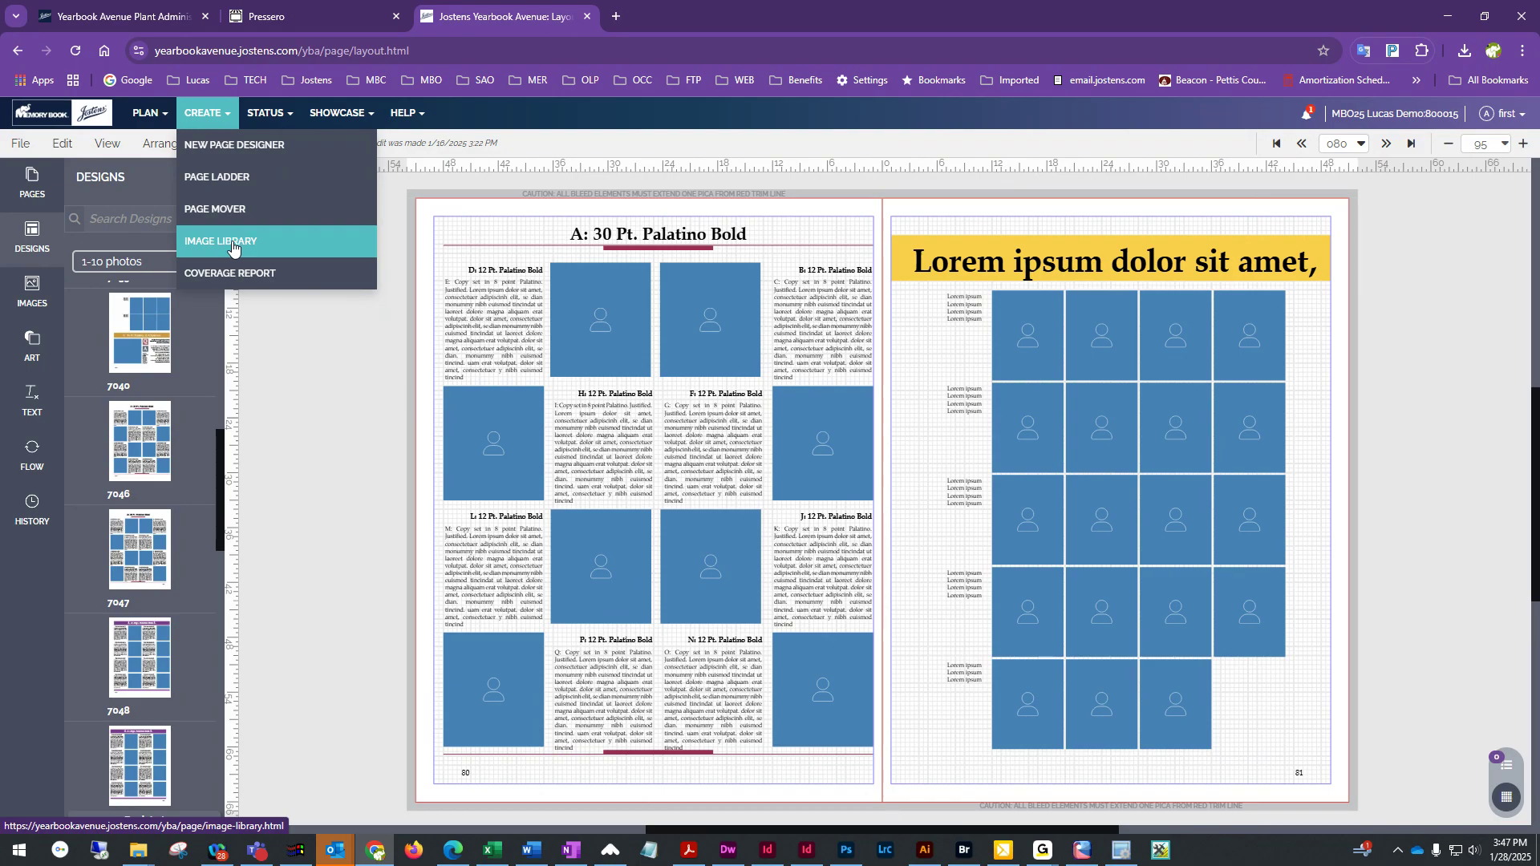
pyautogui.click(232, 248)
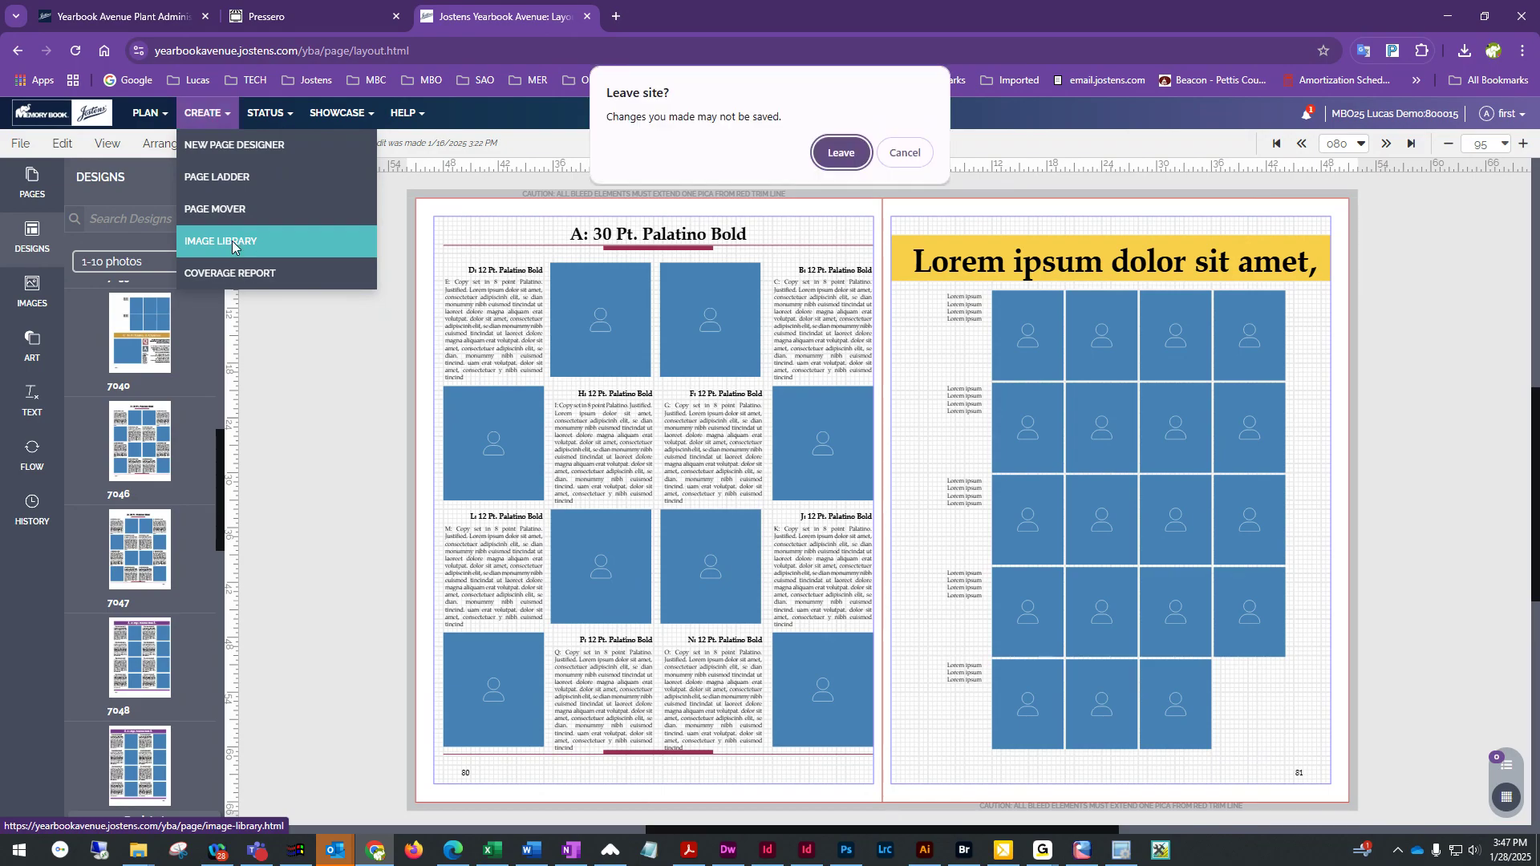
pyautogui.click(905, 153)
# Save the page, open the Image Library, and browse to the Inbox's Photo Share School Life folder
pyautogui.click(342, 145)
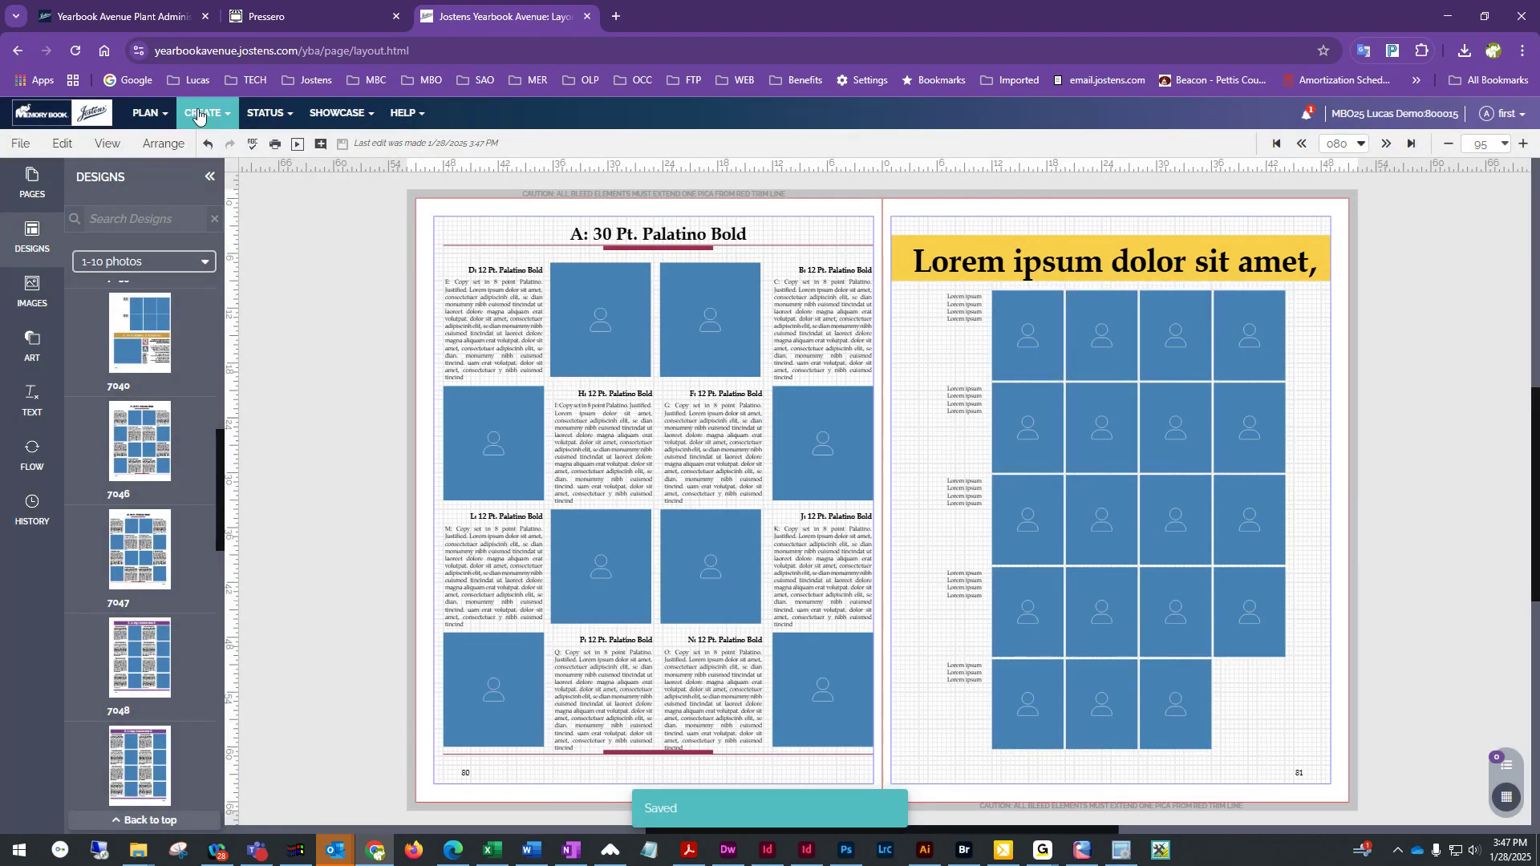
pyautogui.click(199, 117)
pyautogui.click(247, 248)
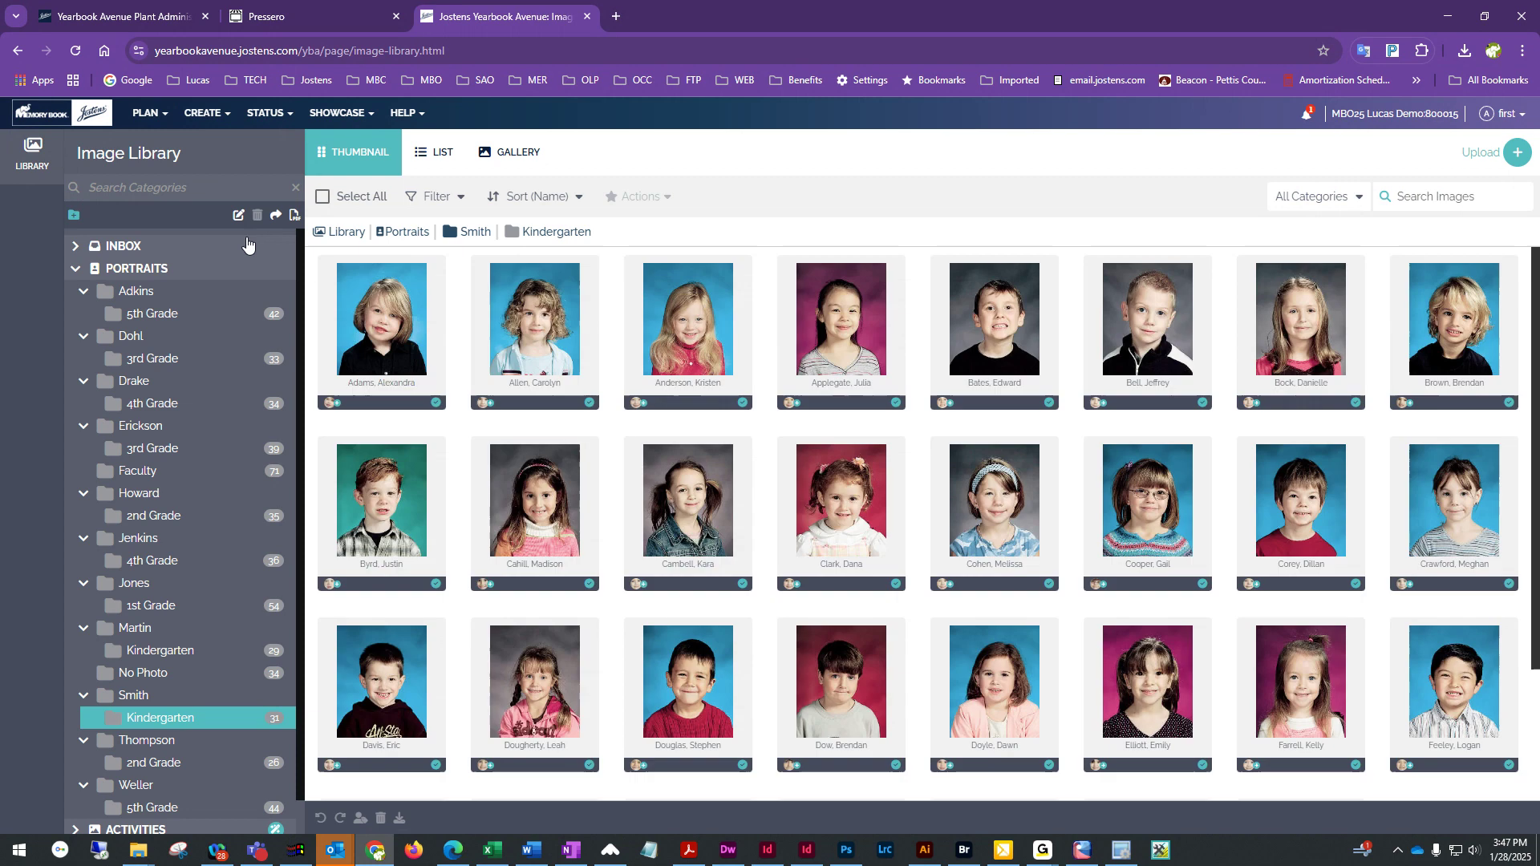
pyautogui.click(76, 248)
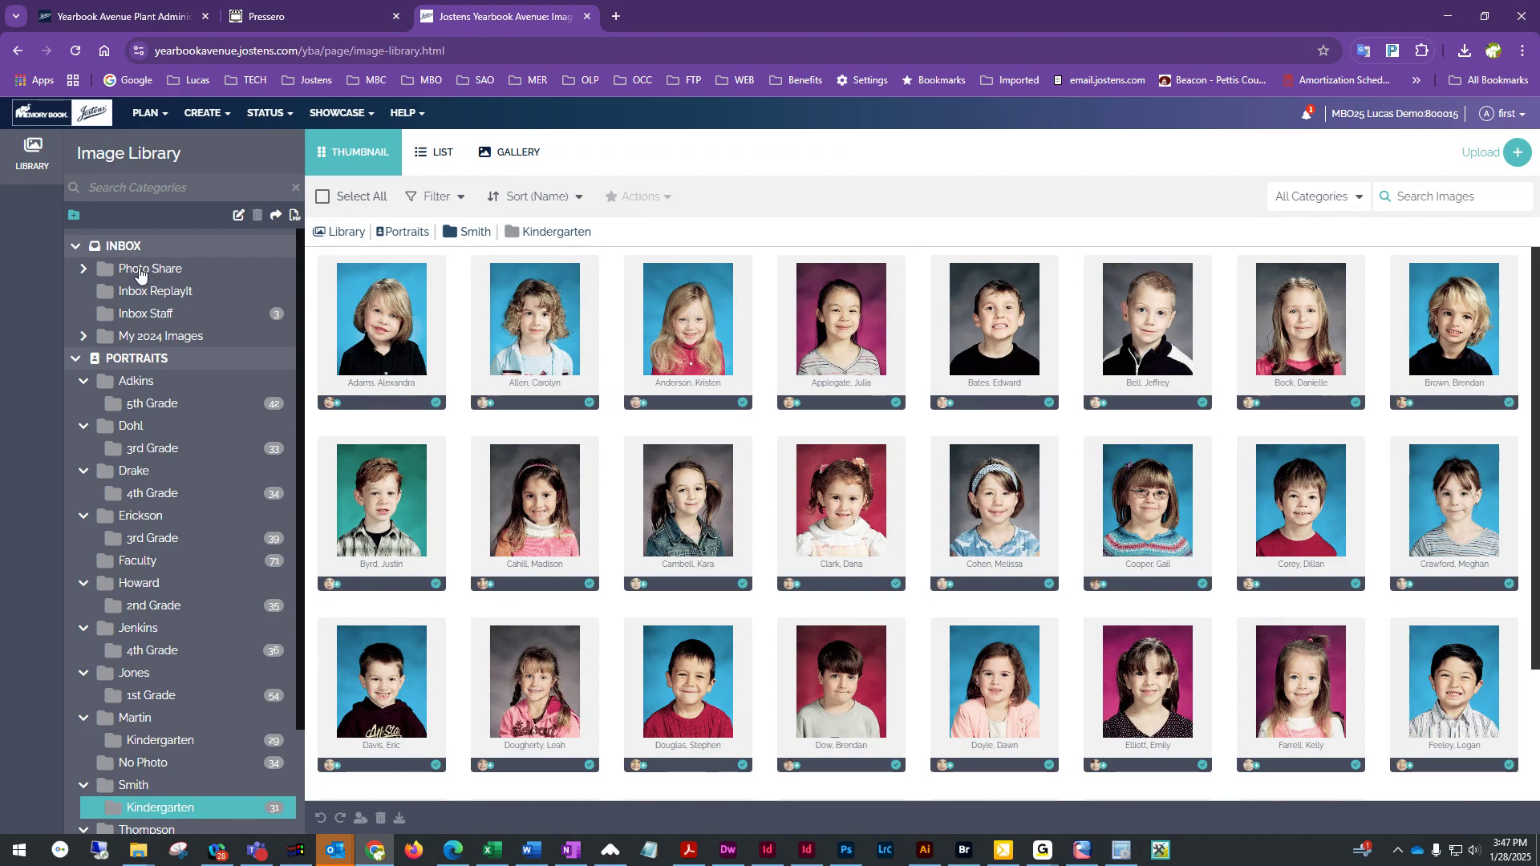
pyautogui.click(84, 271)
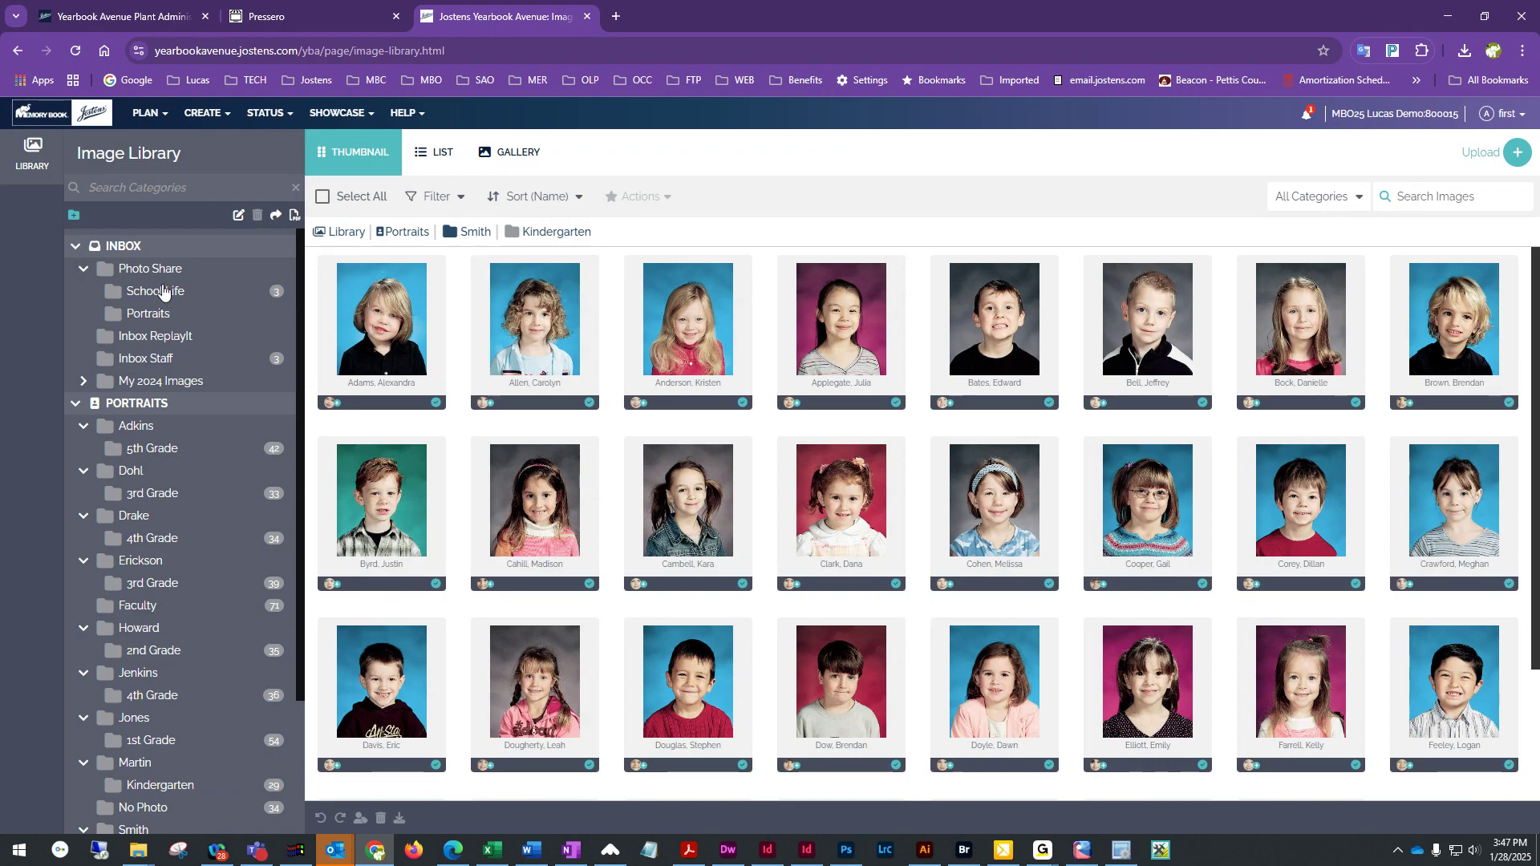
pyautogui.click(156, 292)
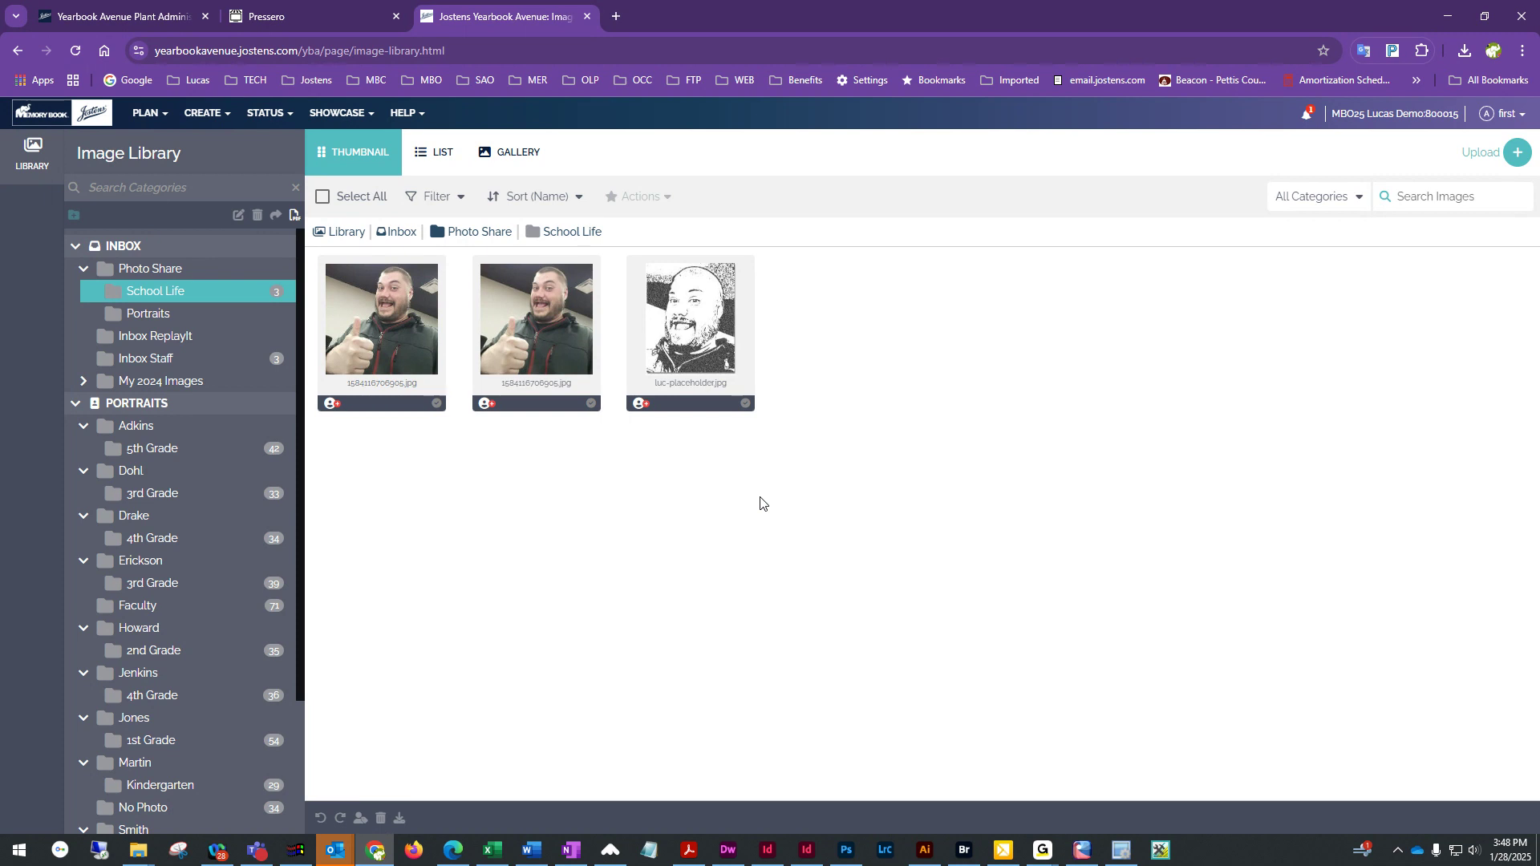
# Return to the Page Designer and delete all elements from page 80
pyautogui.click(204, 112)
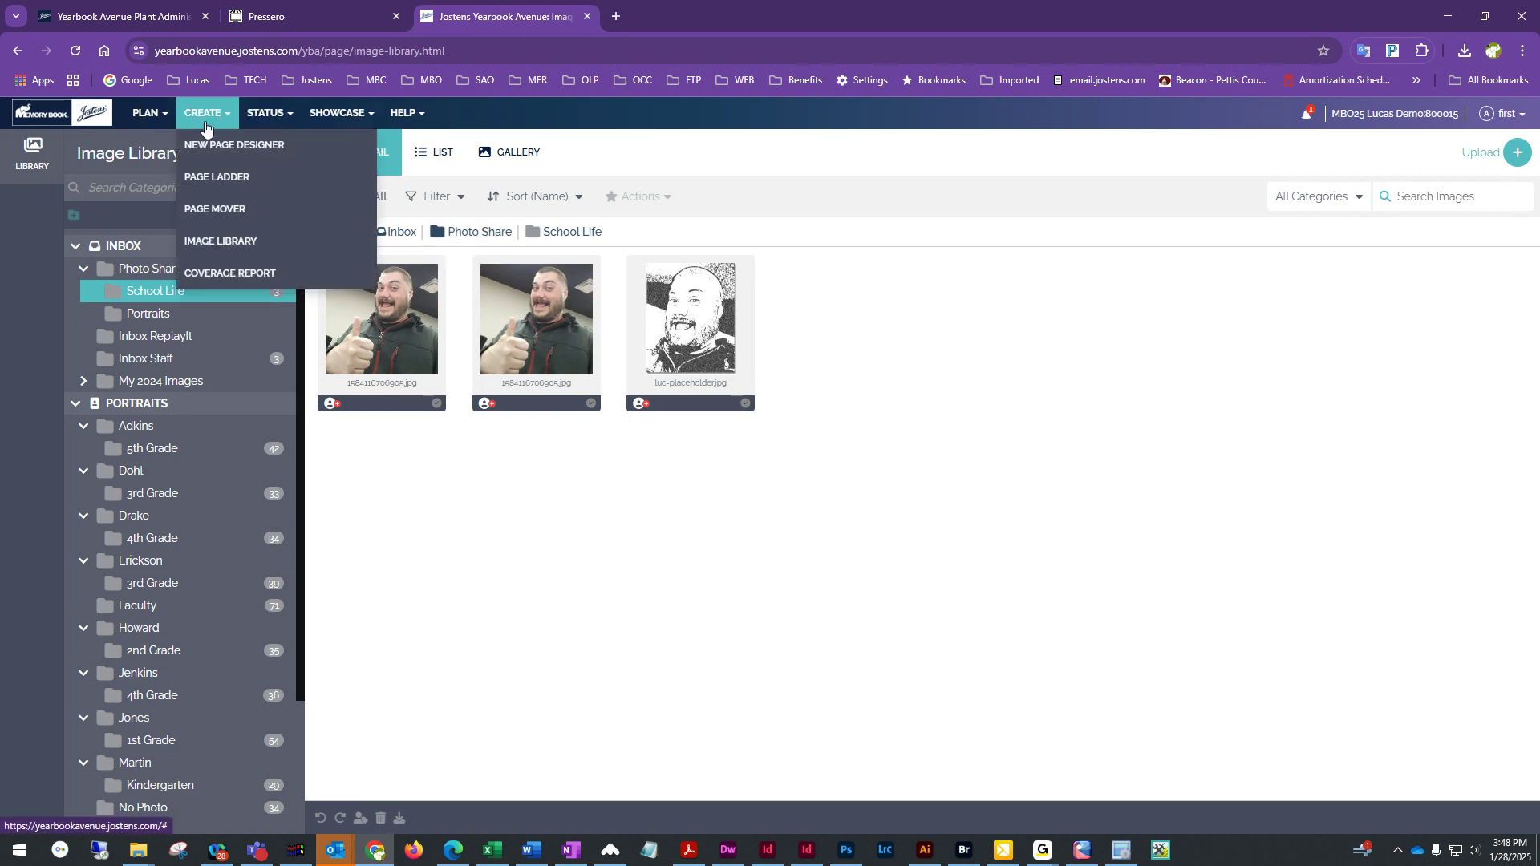
pyautogui.click(225, 149)
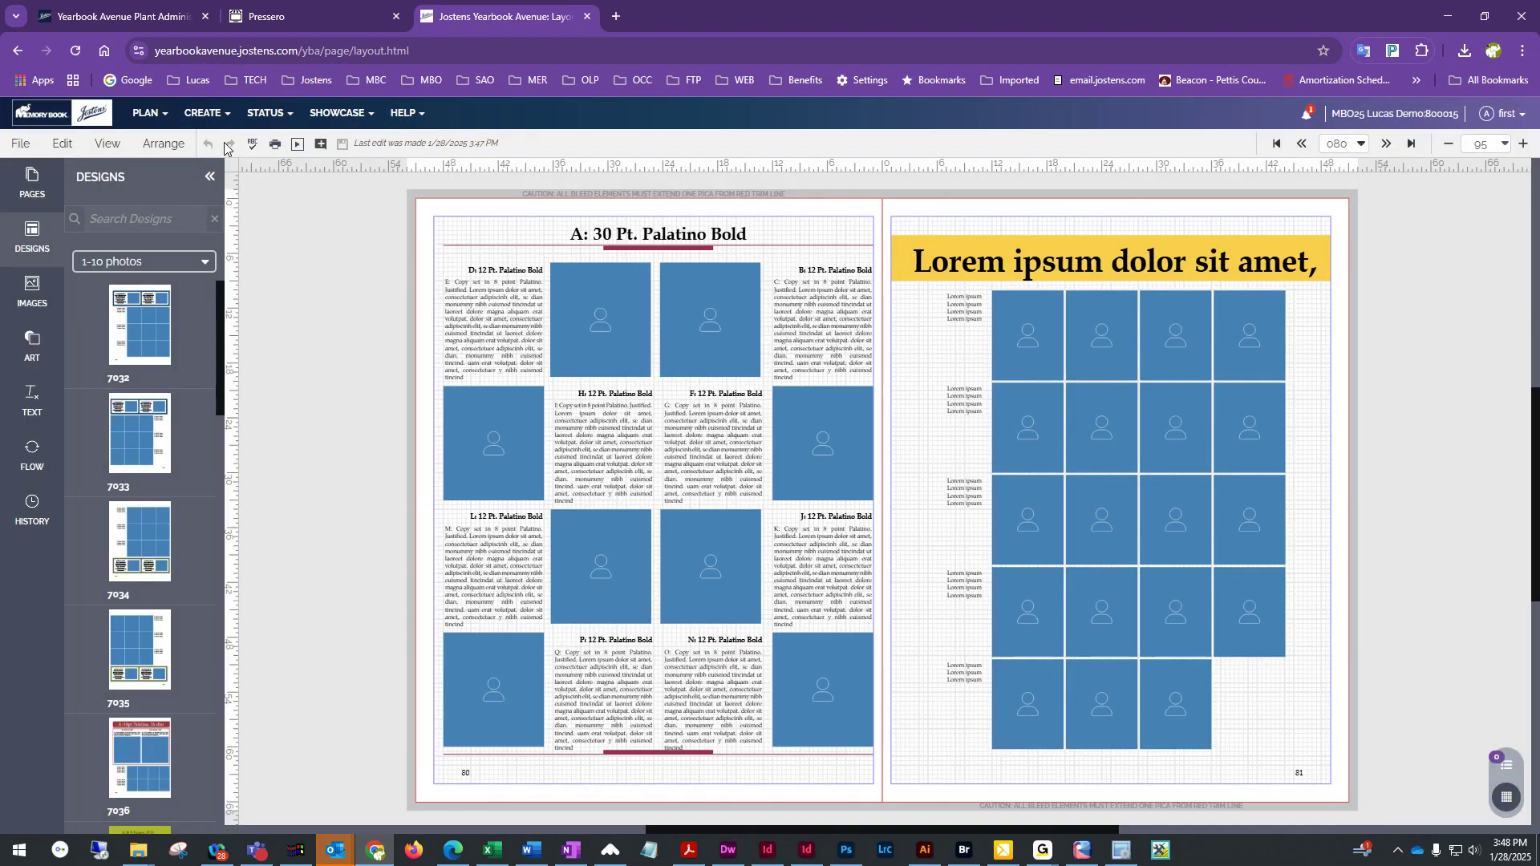
pyautogui.click(487, 302)
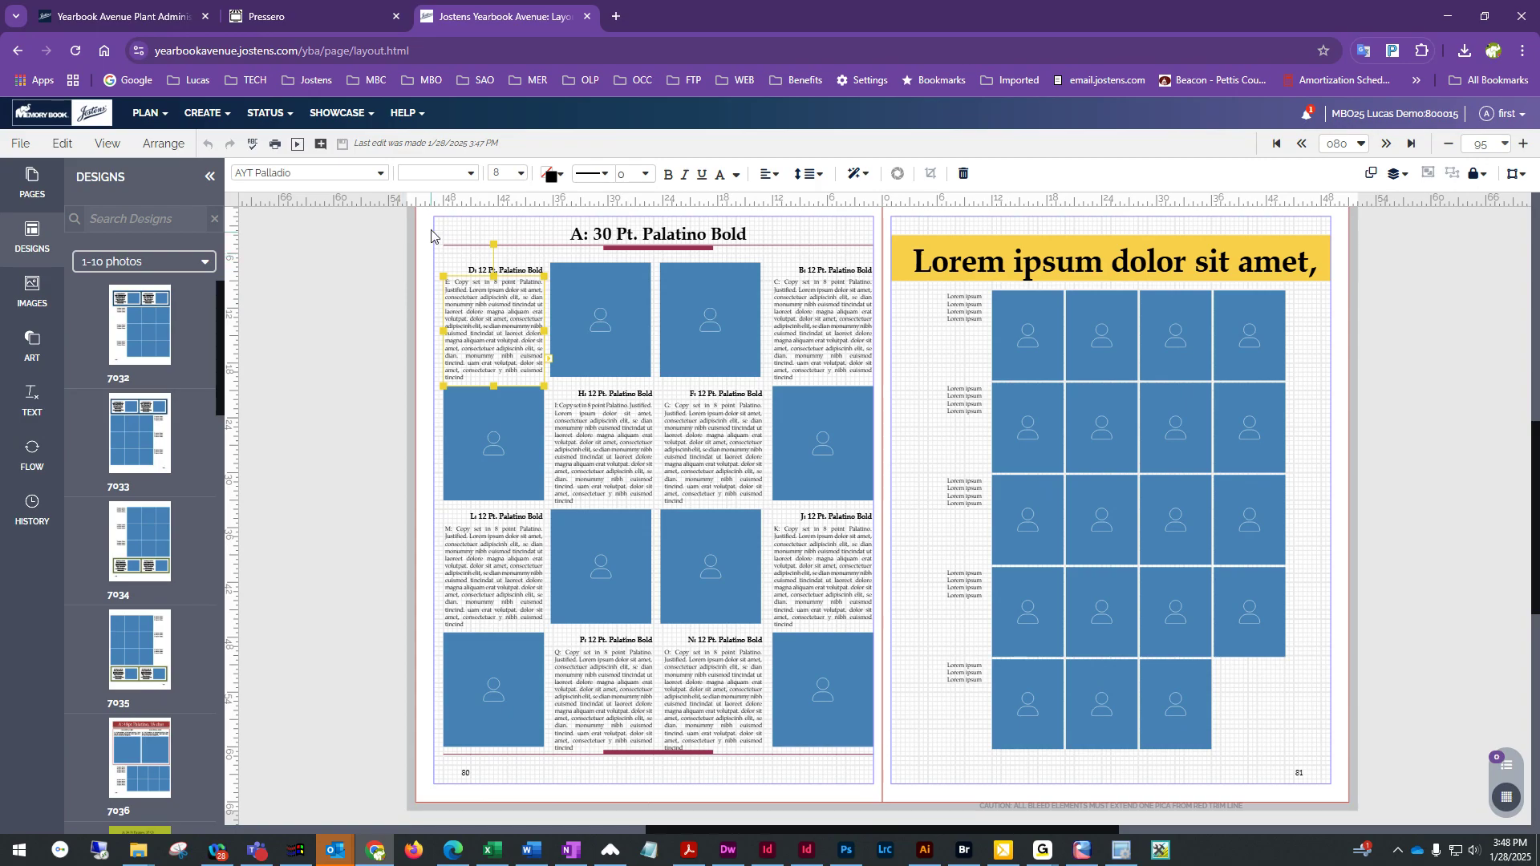
pyautogui.moveTo(425, 216); pyautogui.dragTo(894, 754)
pyautogui.press('Delete')
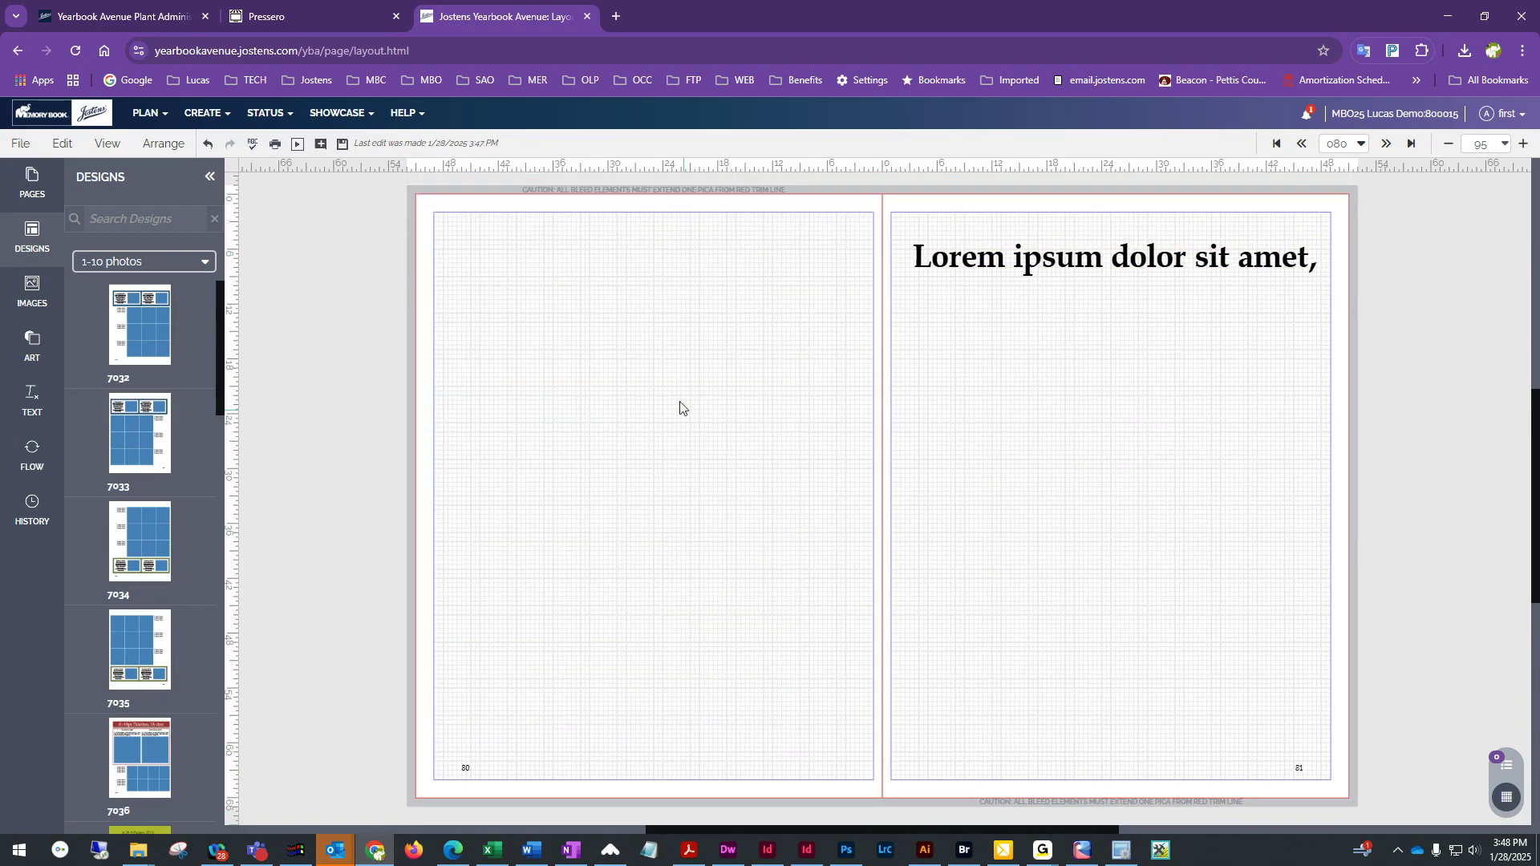
# Delete the leftover Lorem ipsum text from page 81 so the spread is blank
pyautogui.click(1079, 247)
pyautogui.press('BackSpace')
pyautogui.click(1093, 303)
pyautogui.click(986, 265)
pyautogui.press('Delete')
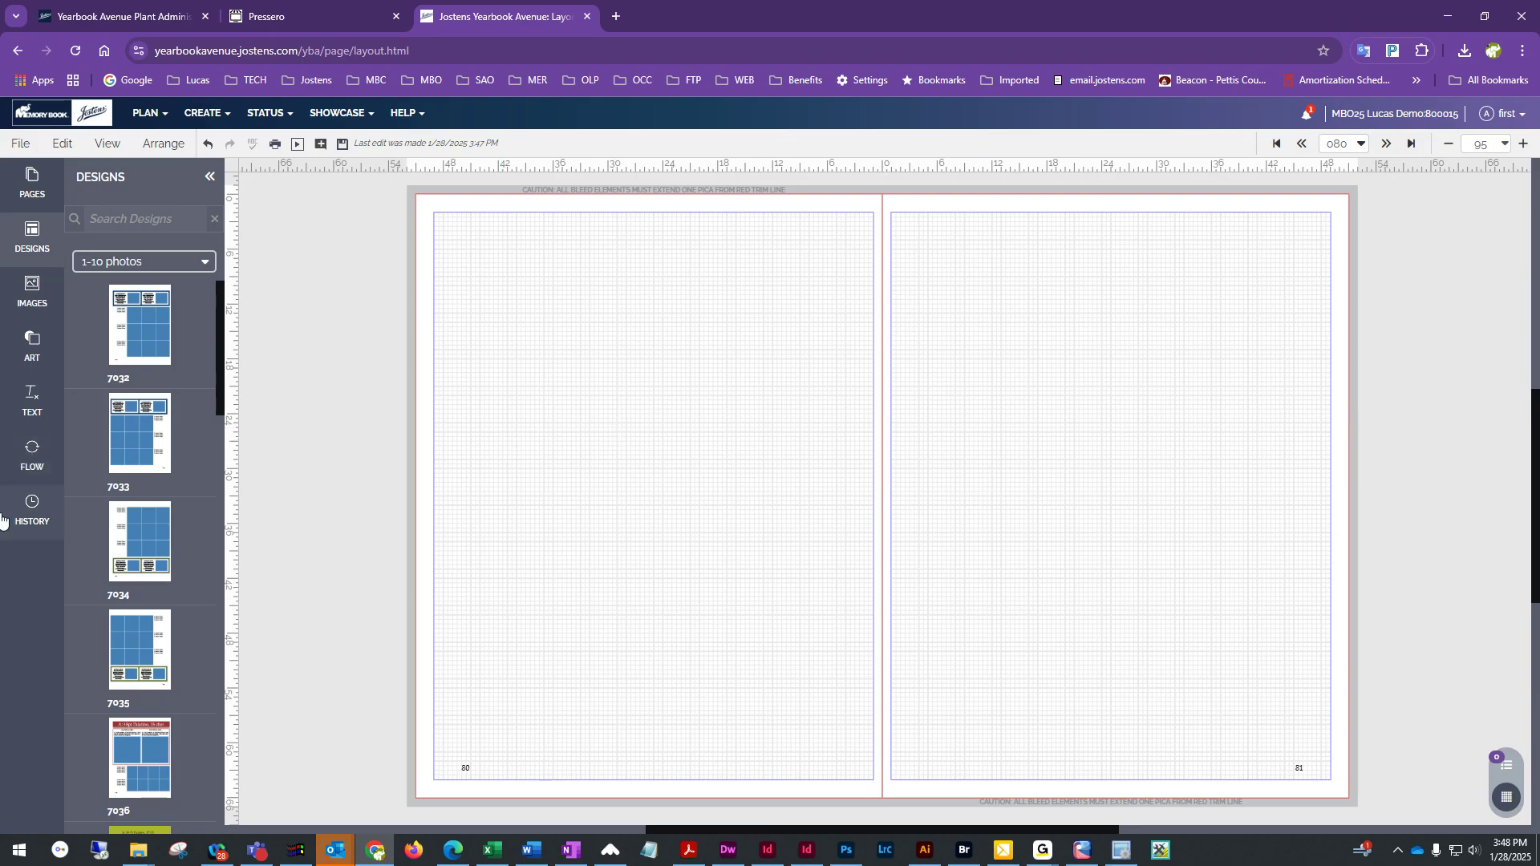
# Flow a four-by-four portrait grid onto page 80
pyautogui.click(44, 476)
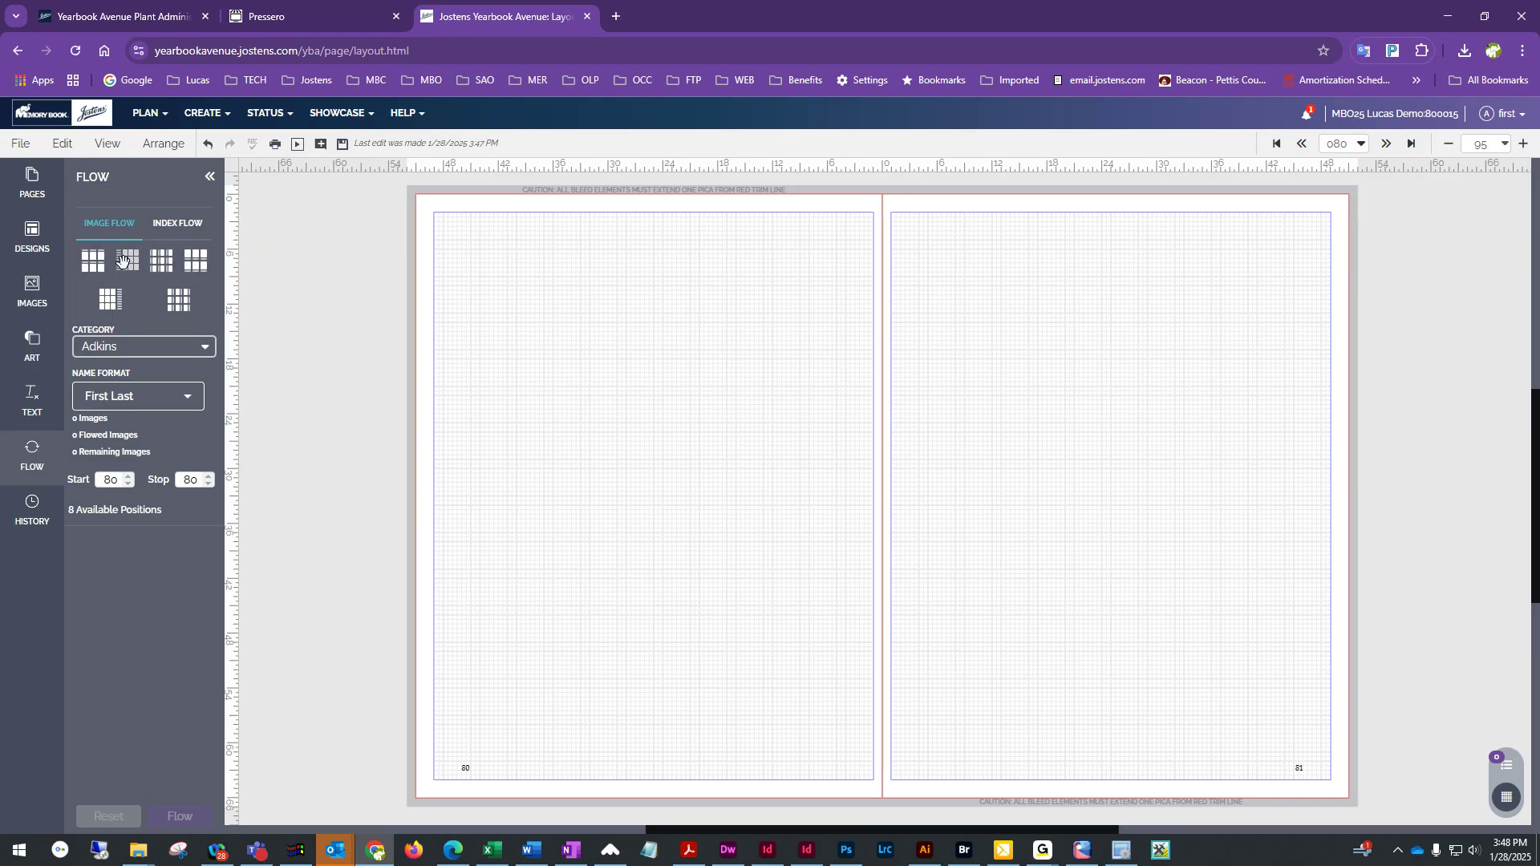
pyautogui.moveTo(196, 263); pyautogui.dragTo(656, 393)
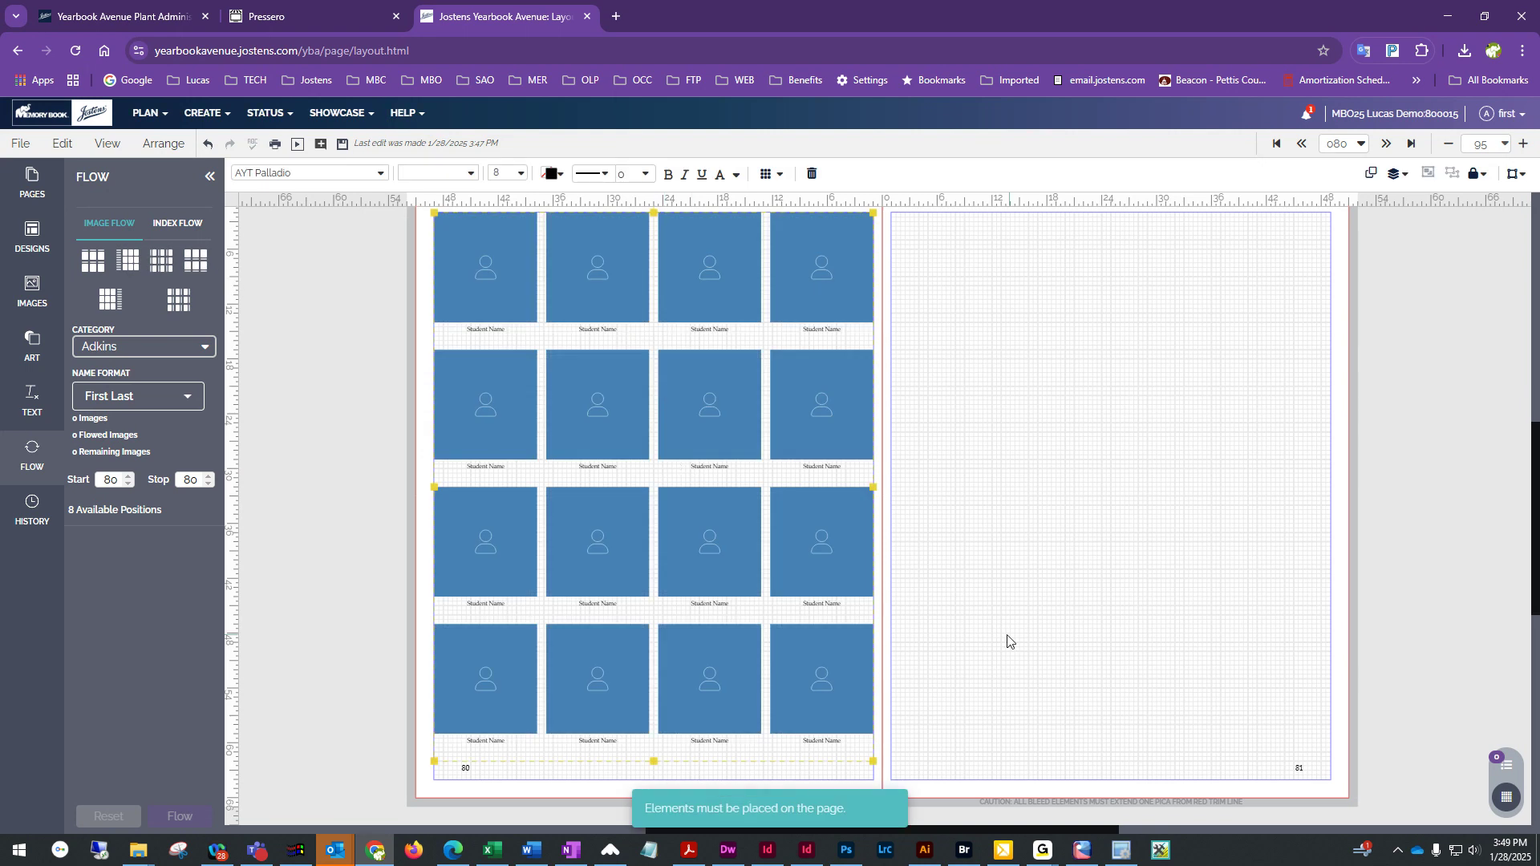
# Apply design 7032 to page 81 retaining existing content, then select and delete all its elements
pyautogui.click(46, 240)
pyautogui.moveTo(120, 293); pyautogui.dragTo(1148, 513)
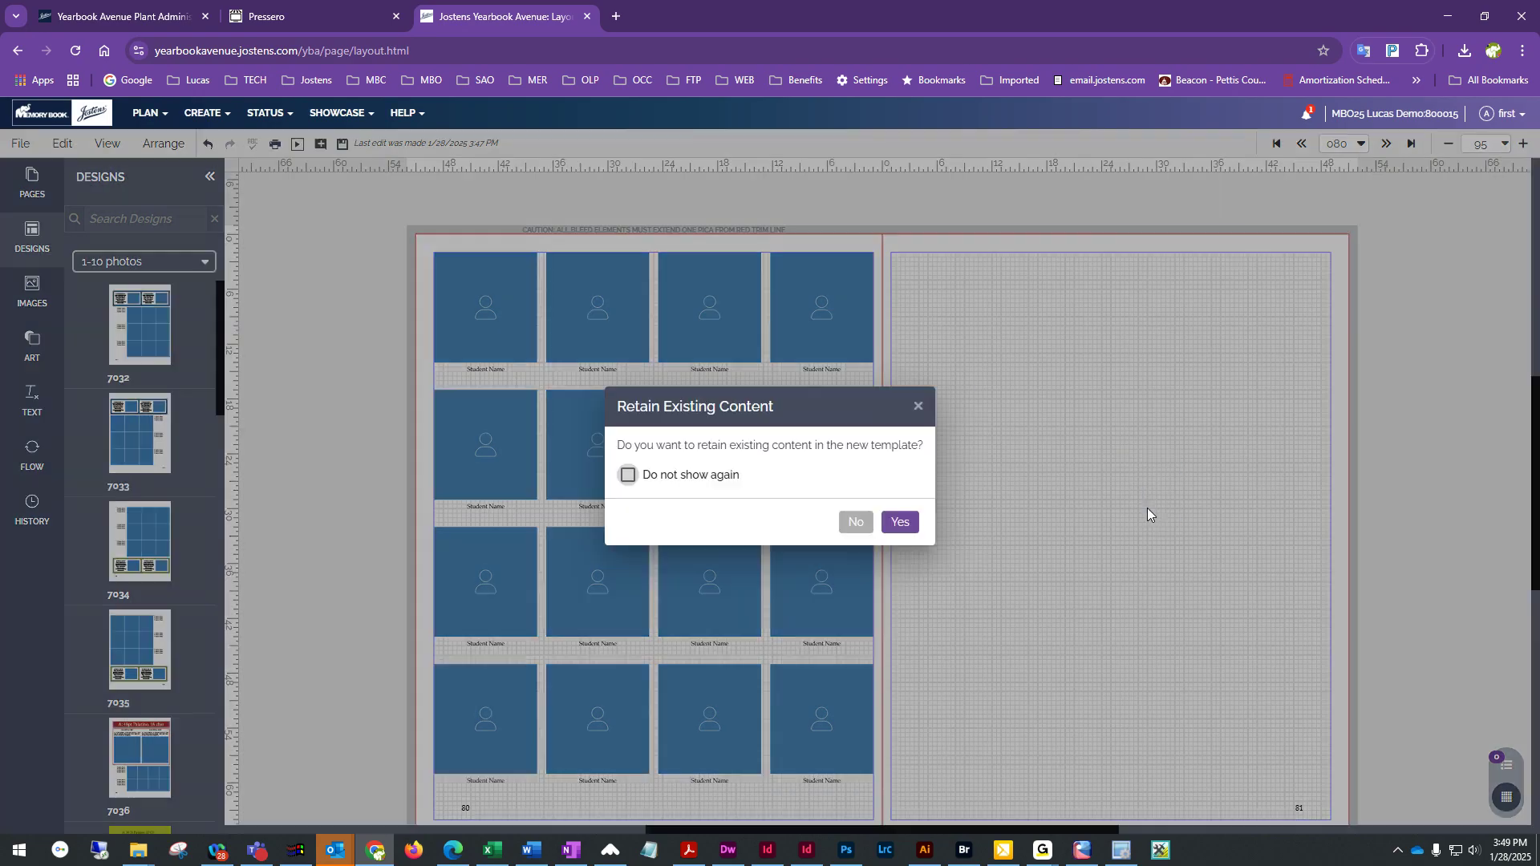
pyautogui.click(894, 523)
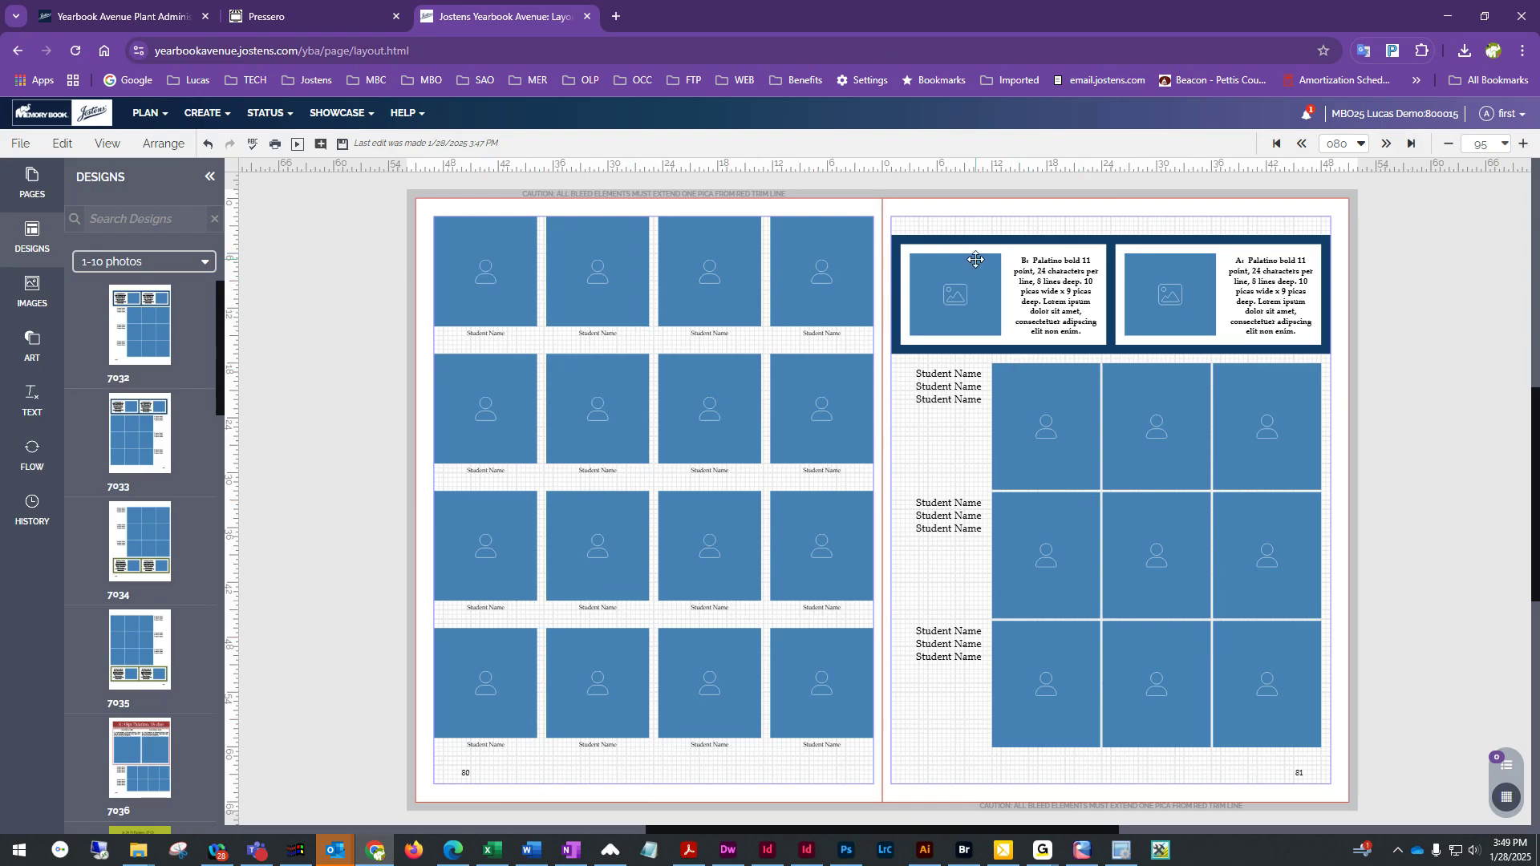
pyautogui.moveTo(940, 227); pyautogui.dragTo(1338, 746)
pyautogui.press('Delete')
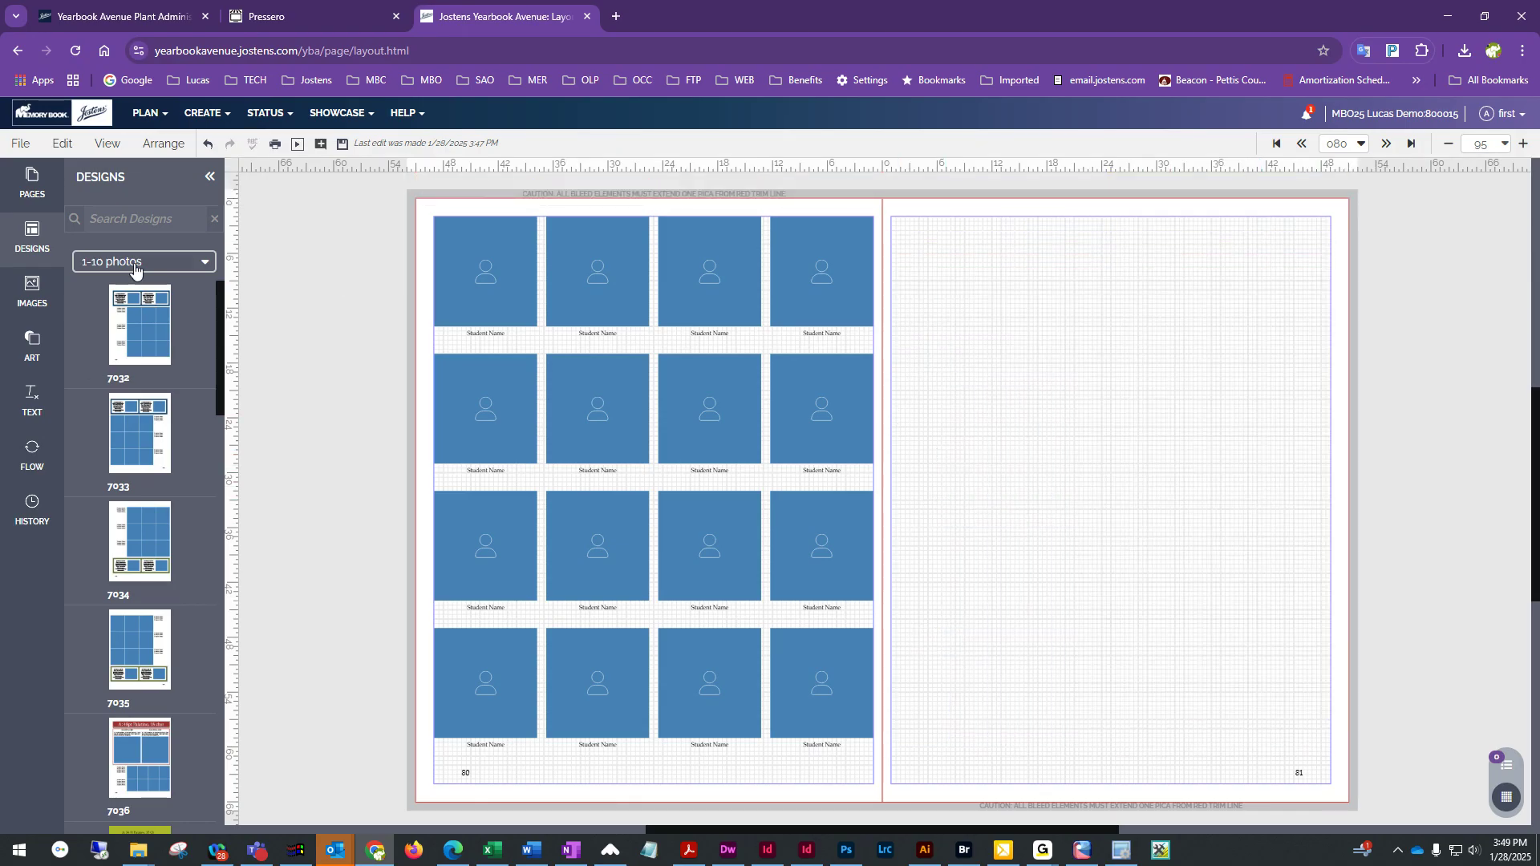
# Flow a portrait grid with side name captions onto page 81
pyautogui.click(32, 453)
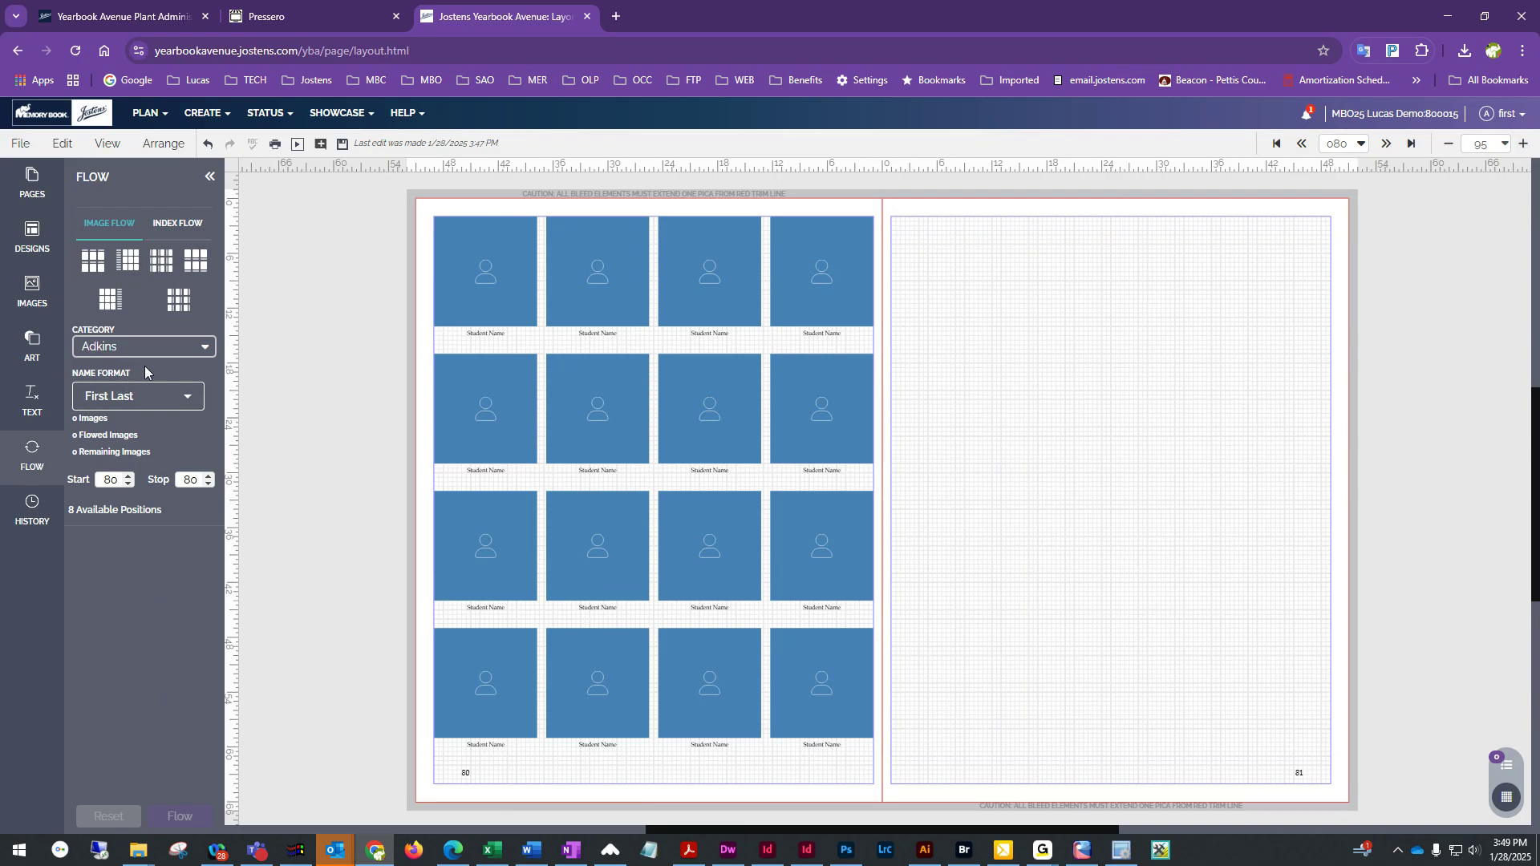
pyautogui.moveTo(175, 299); pyautogui.dragTo(1076, 377)
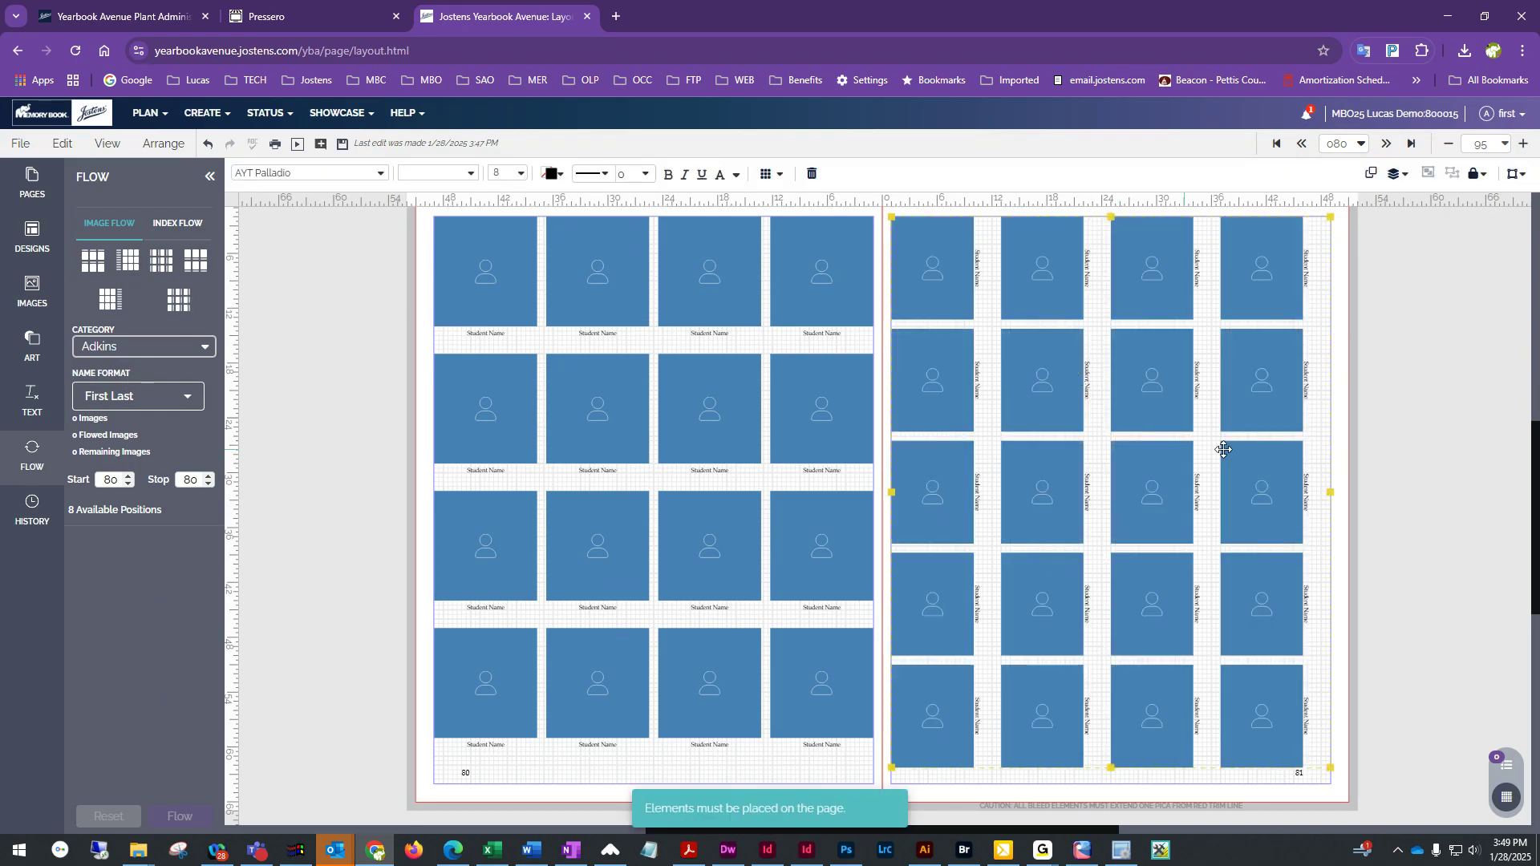
# Open flow options for page 80's portrait grid and set it to 5 rows and 8 columns
pyautogui.scroll(1, 1027, 587)
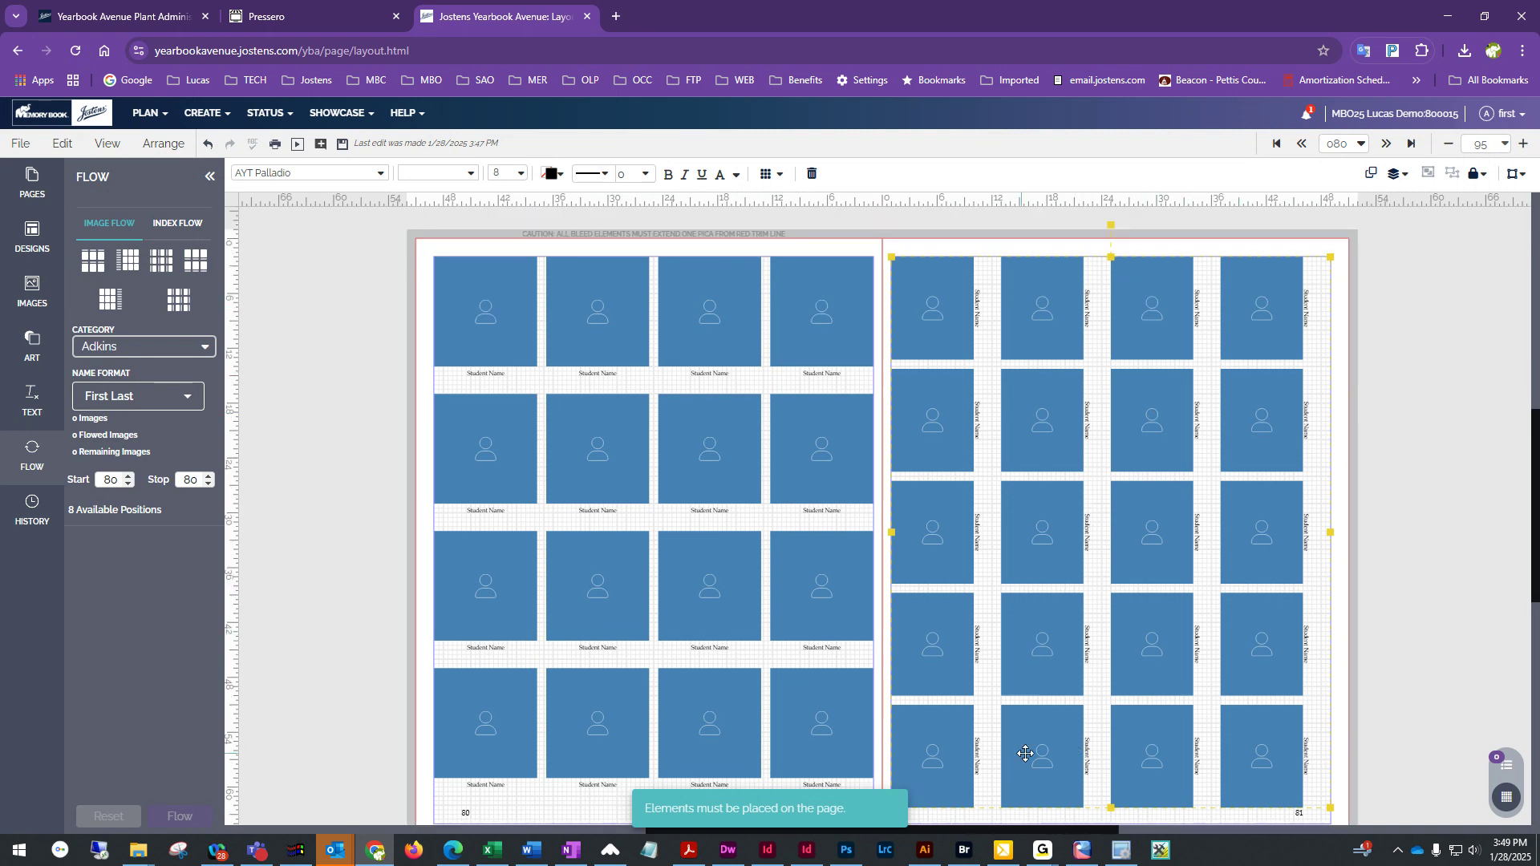
pyautogui.click(525, 299)
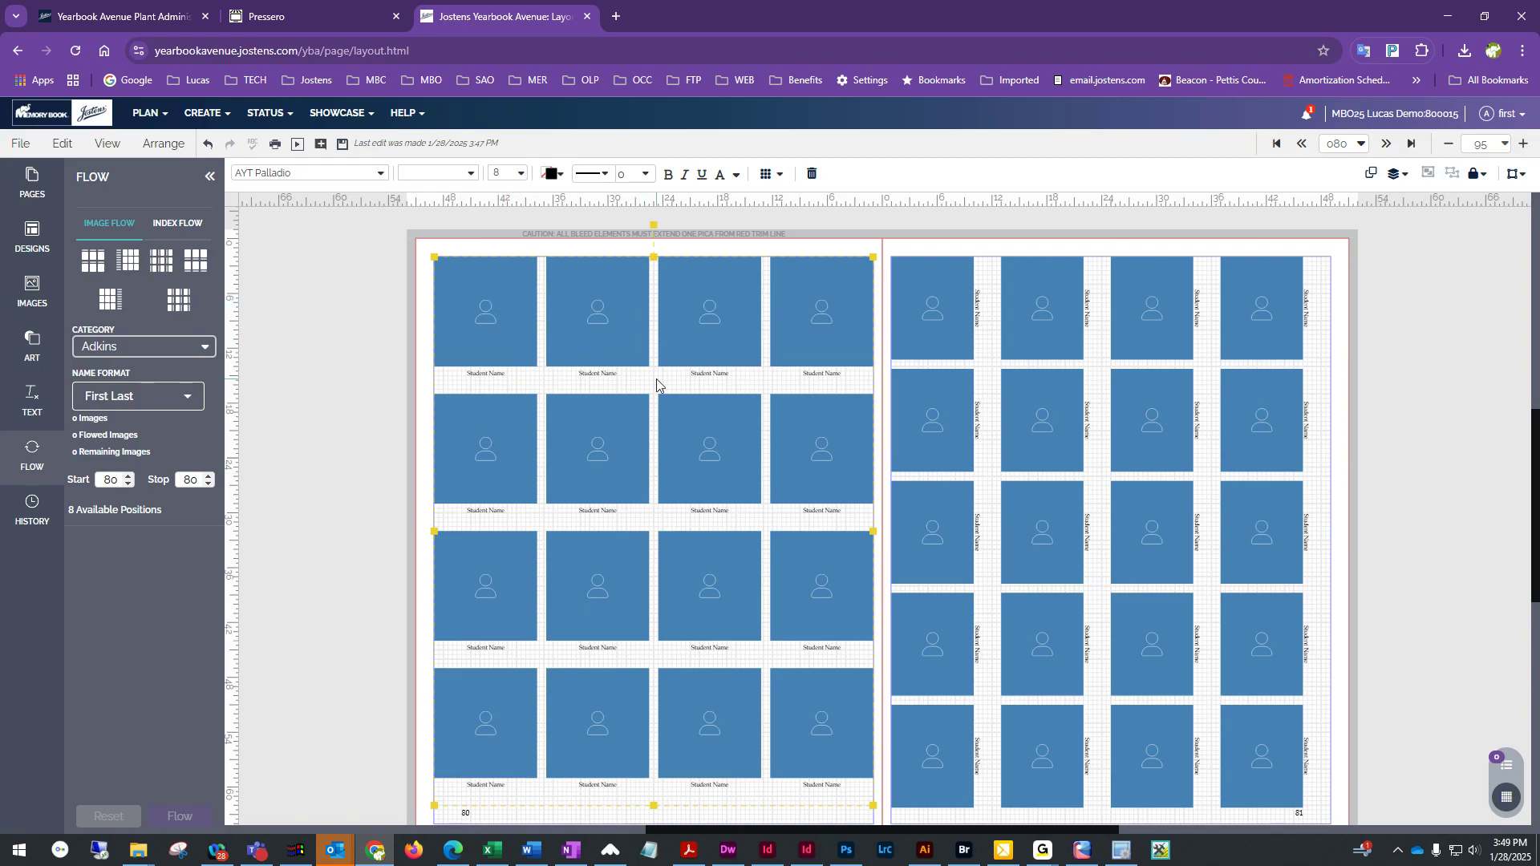
pyautogui.click(768, 178)
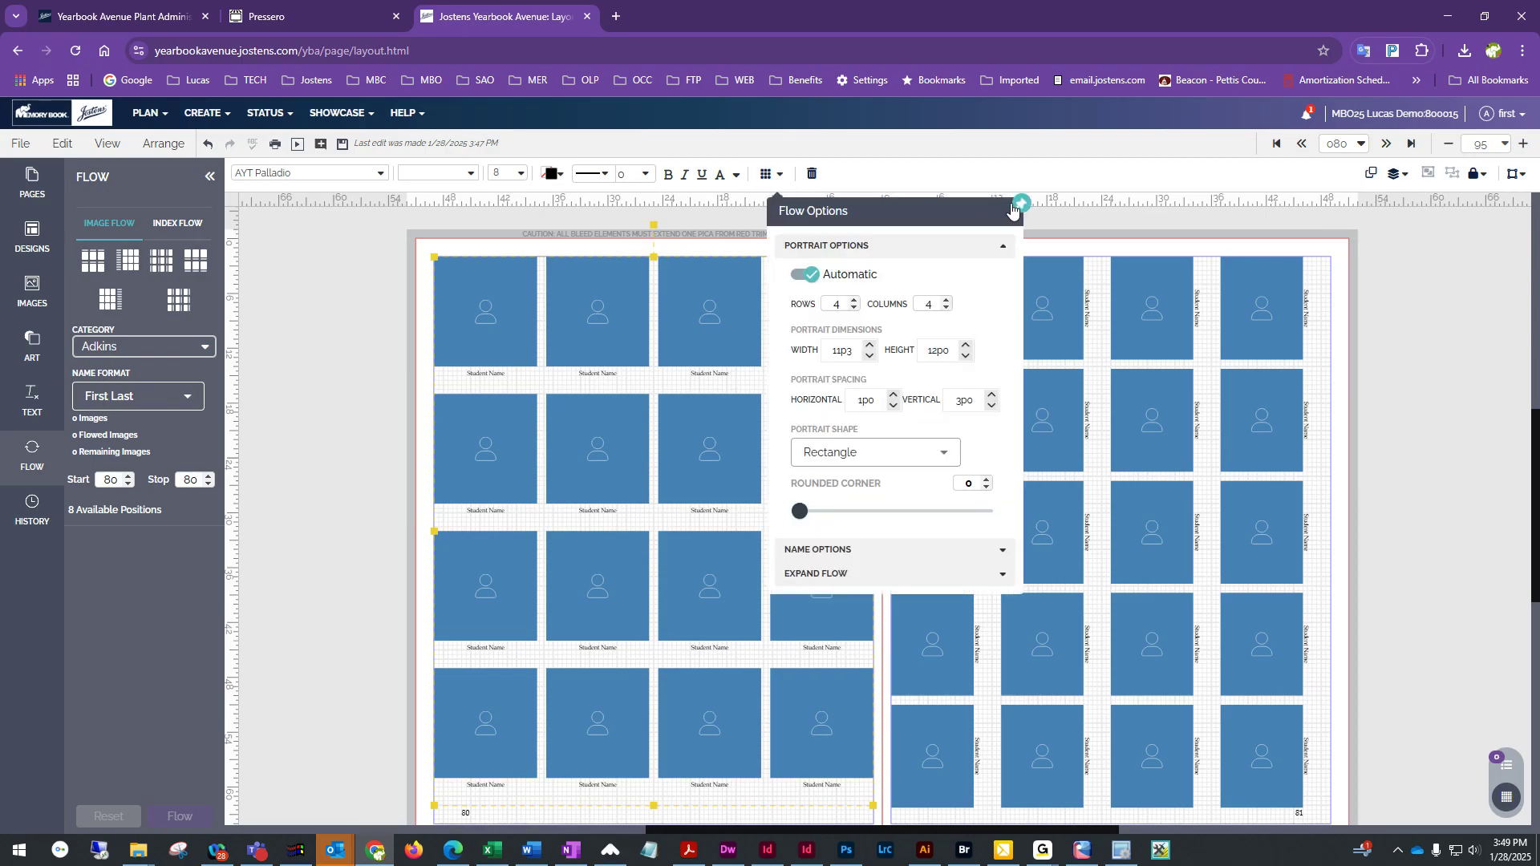
pyautogui.moveTo(905, 210); pyautogui.dragTo(1076, 269)
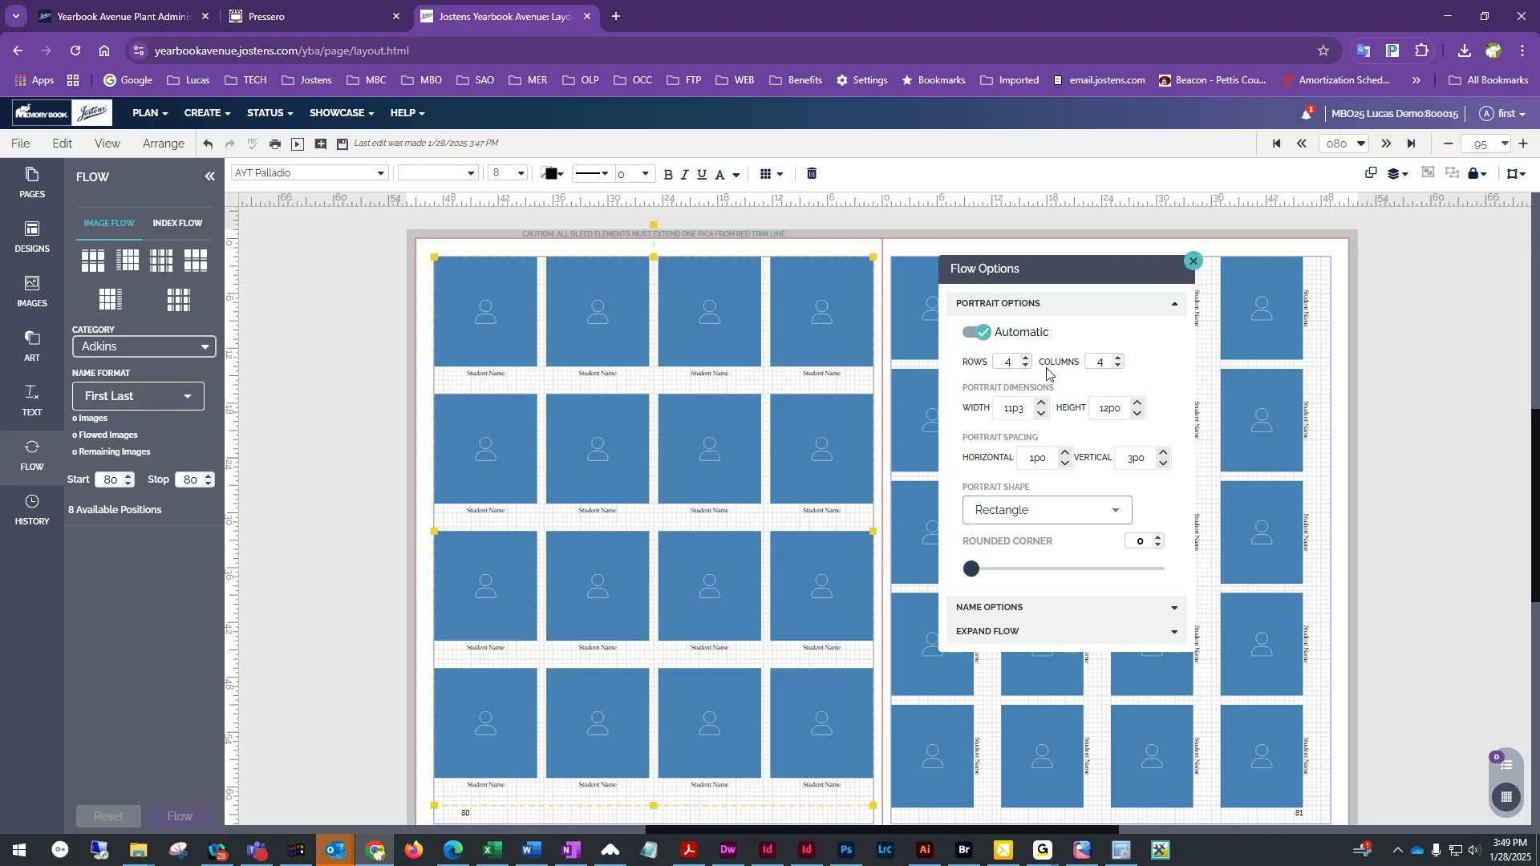
pyautogui.click(1026, 358)
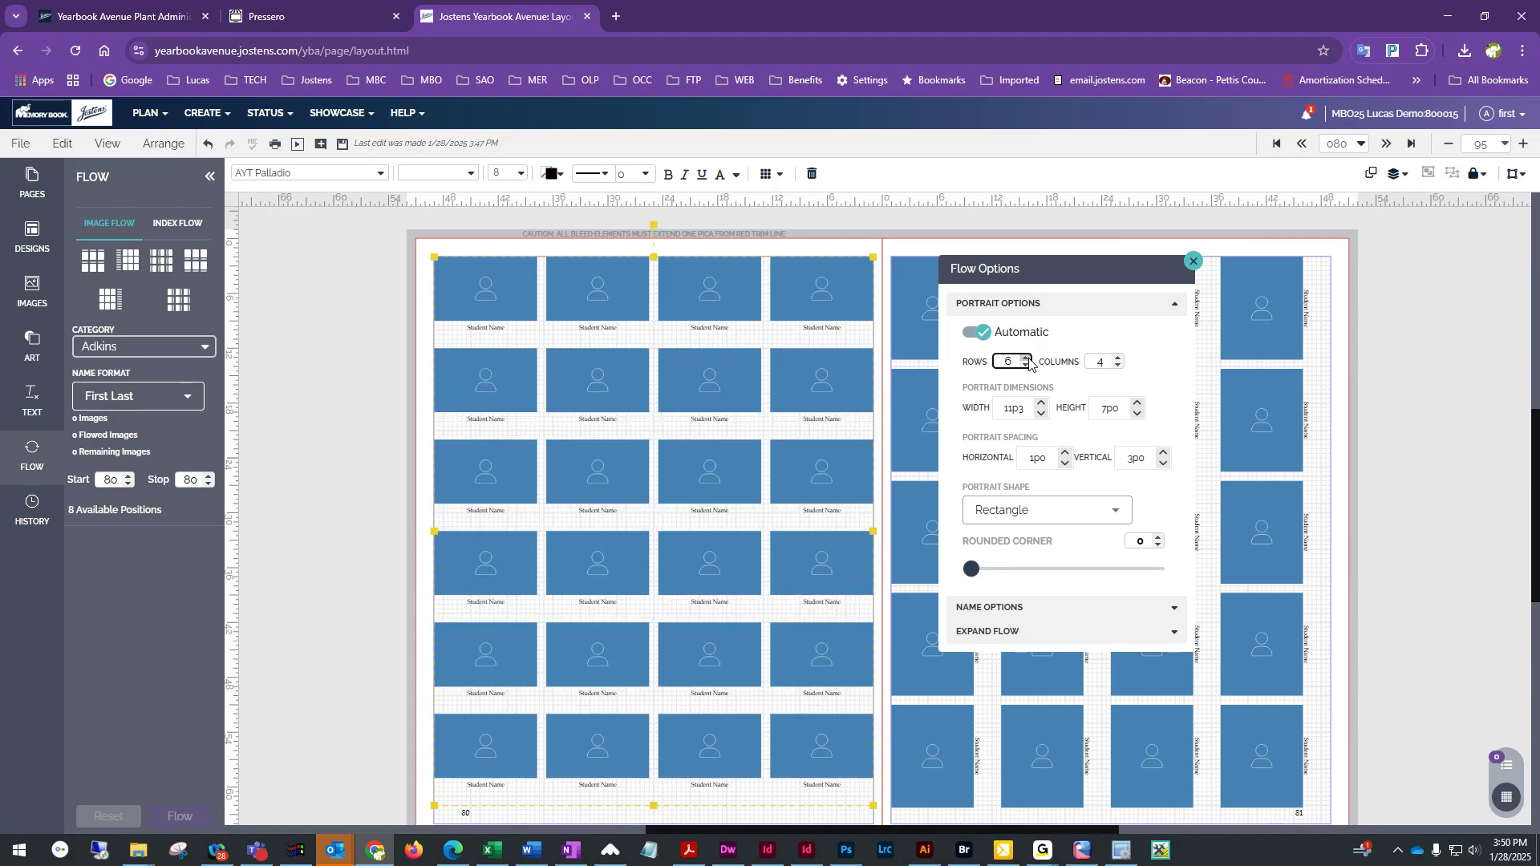
pyautogui.click(1118, 358)
pyautogui.click(1117, 359)
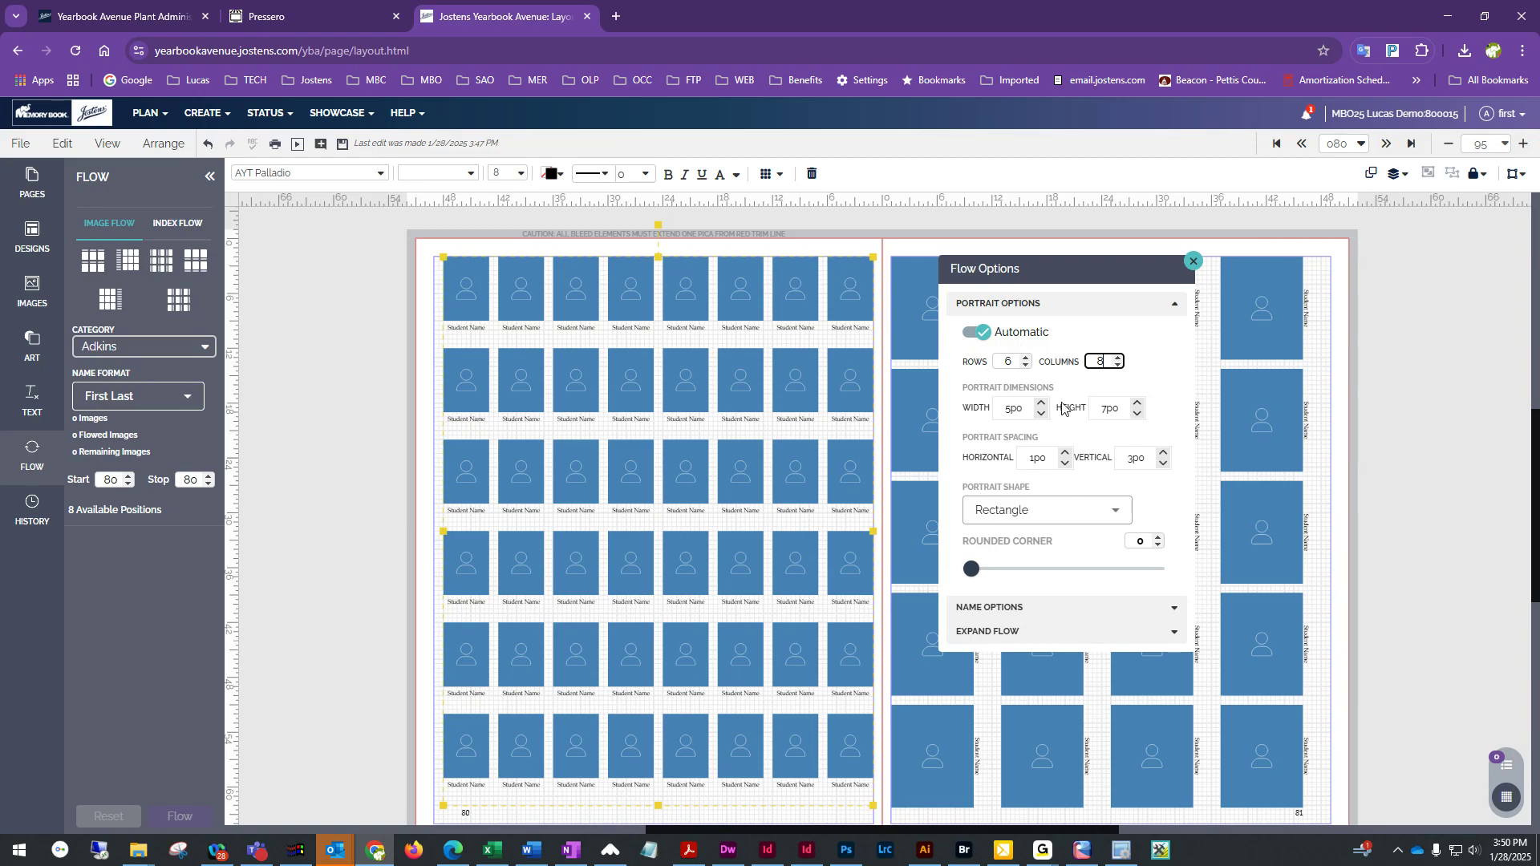
pyautogui.click(1025, 366)
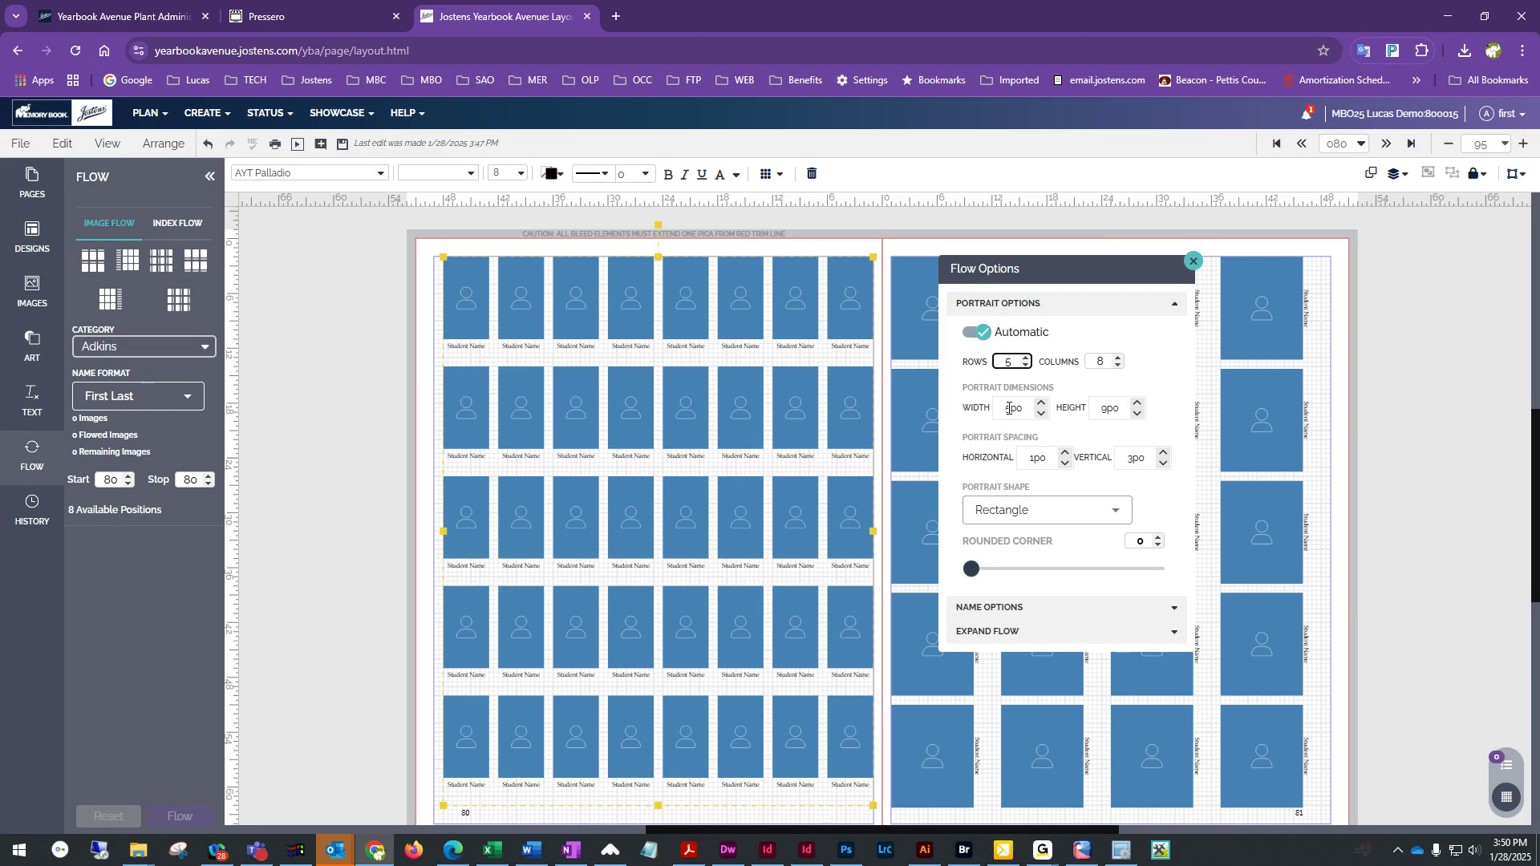
# Turn off automatic sizing and set the portrait width to 4p6 and height to 7p0
pyautogui.click(985, 340)
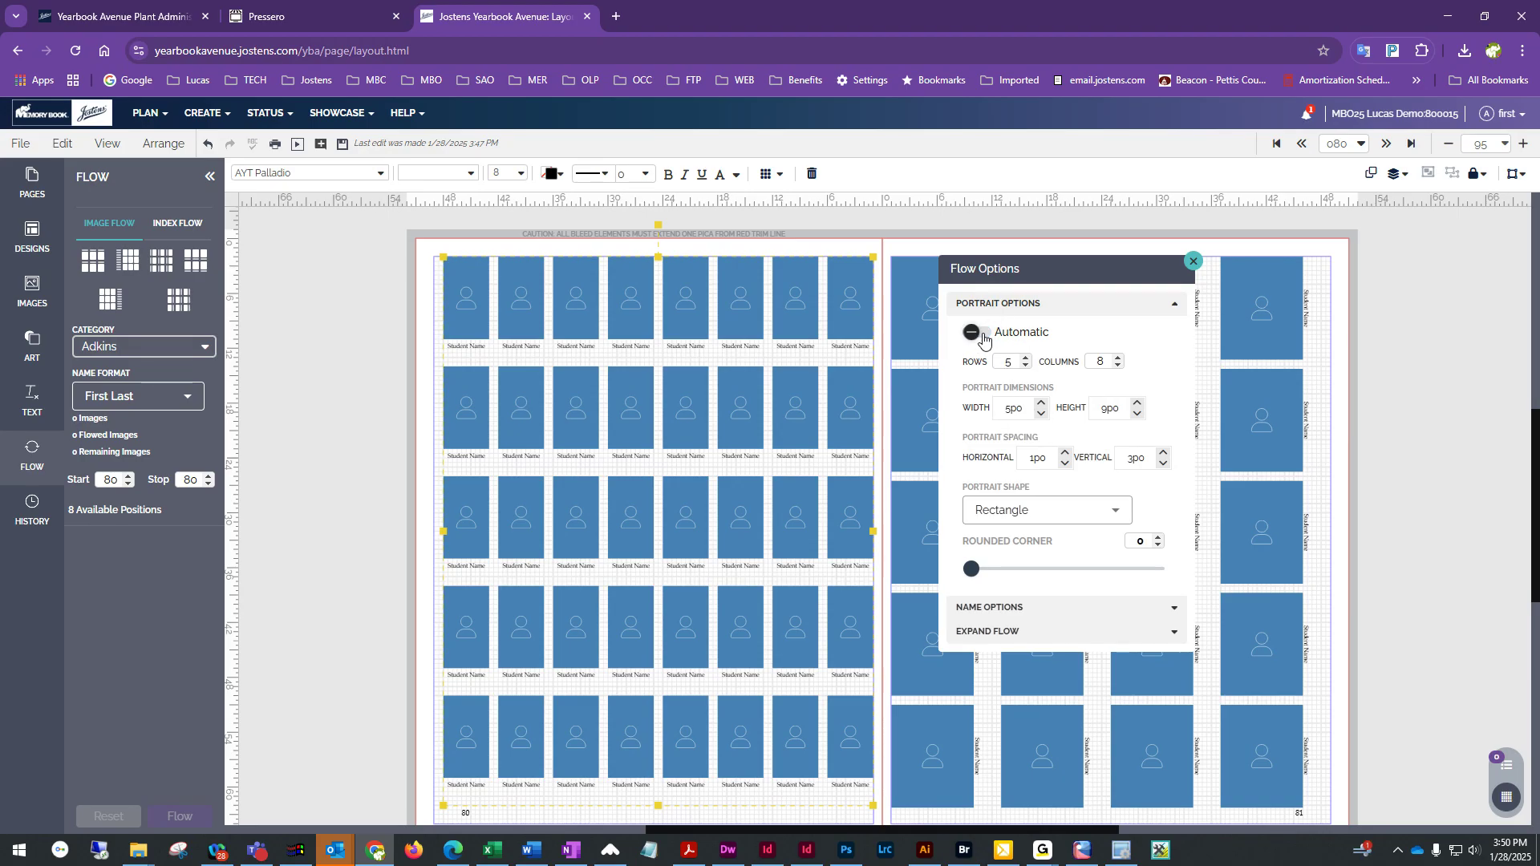
pyautogui.click(1040, 414)
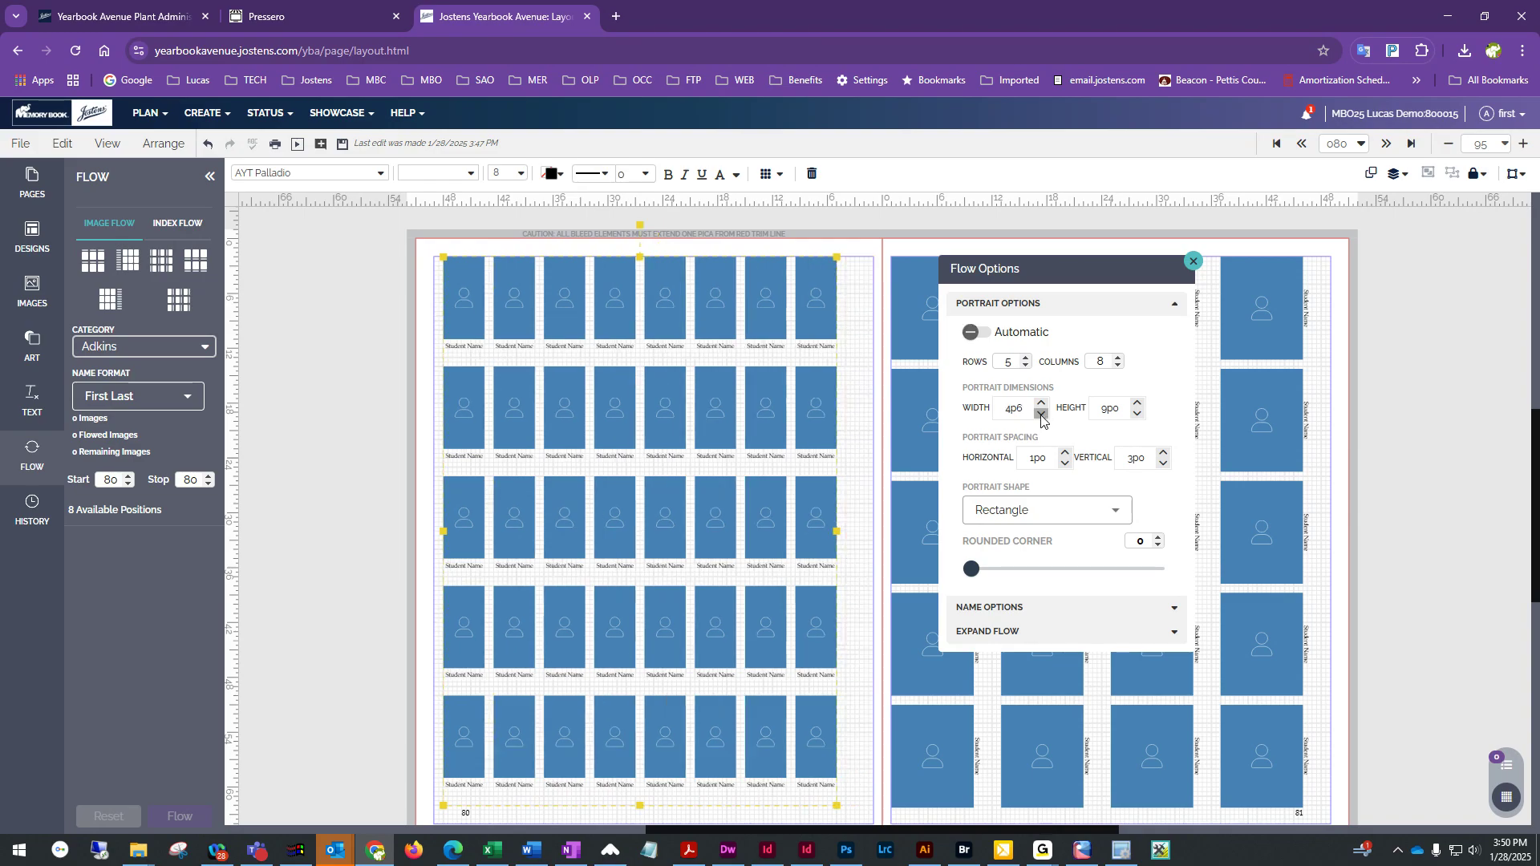
pyautogui.click(1136, 414)
pyautogui.click(1136, 414)
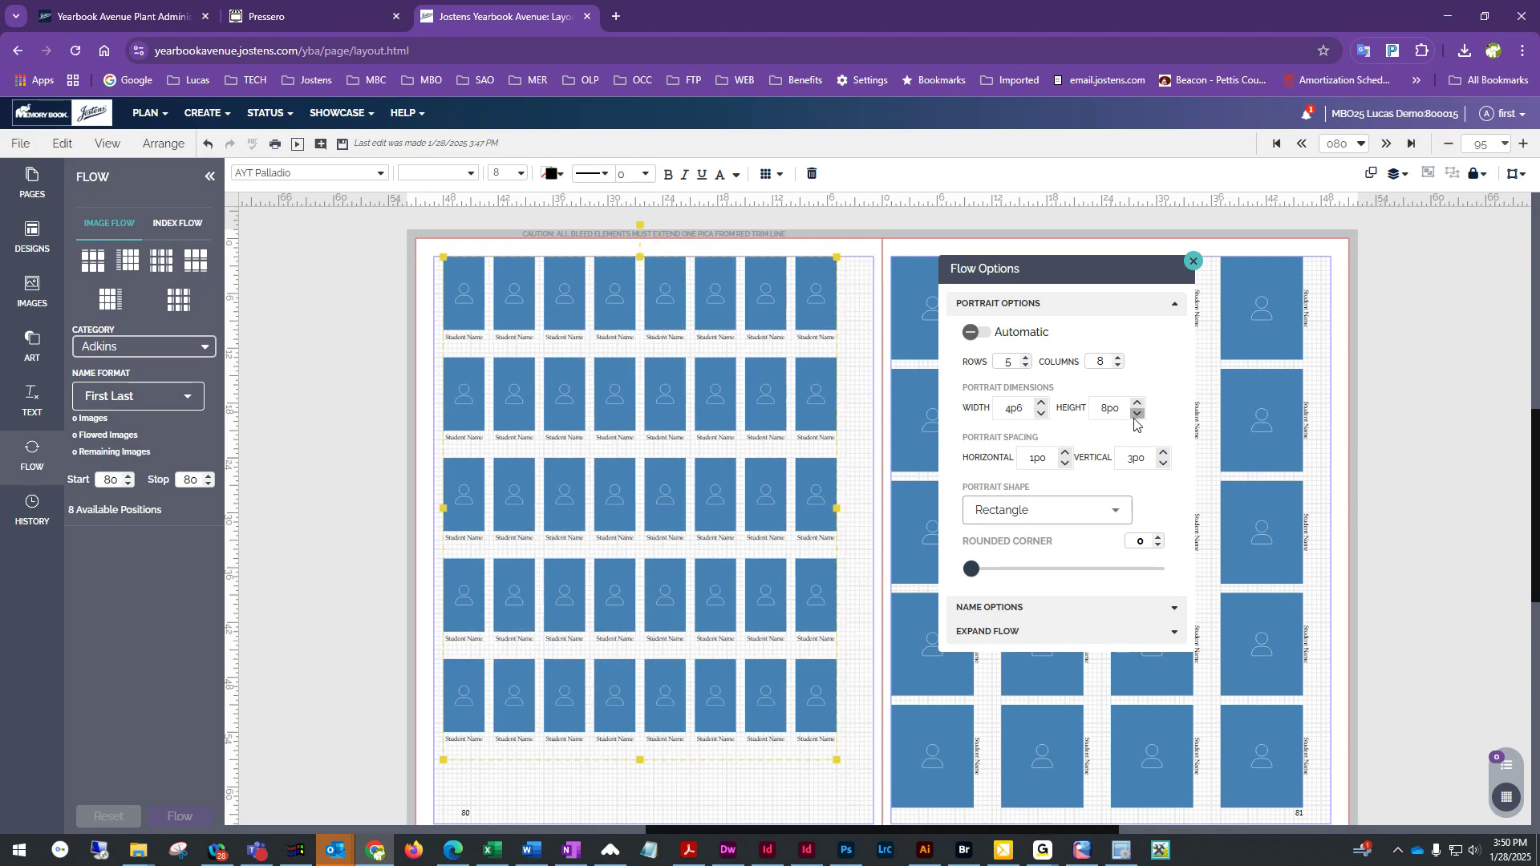
pyautogui.click(1136, 414)
pyautogui.click(1136, 413)
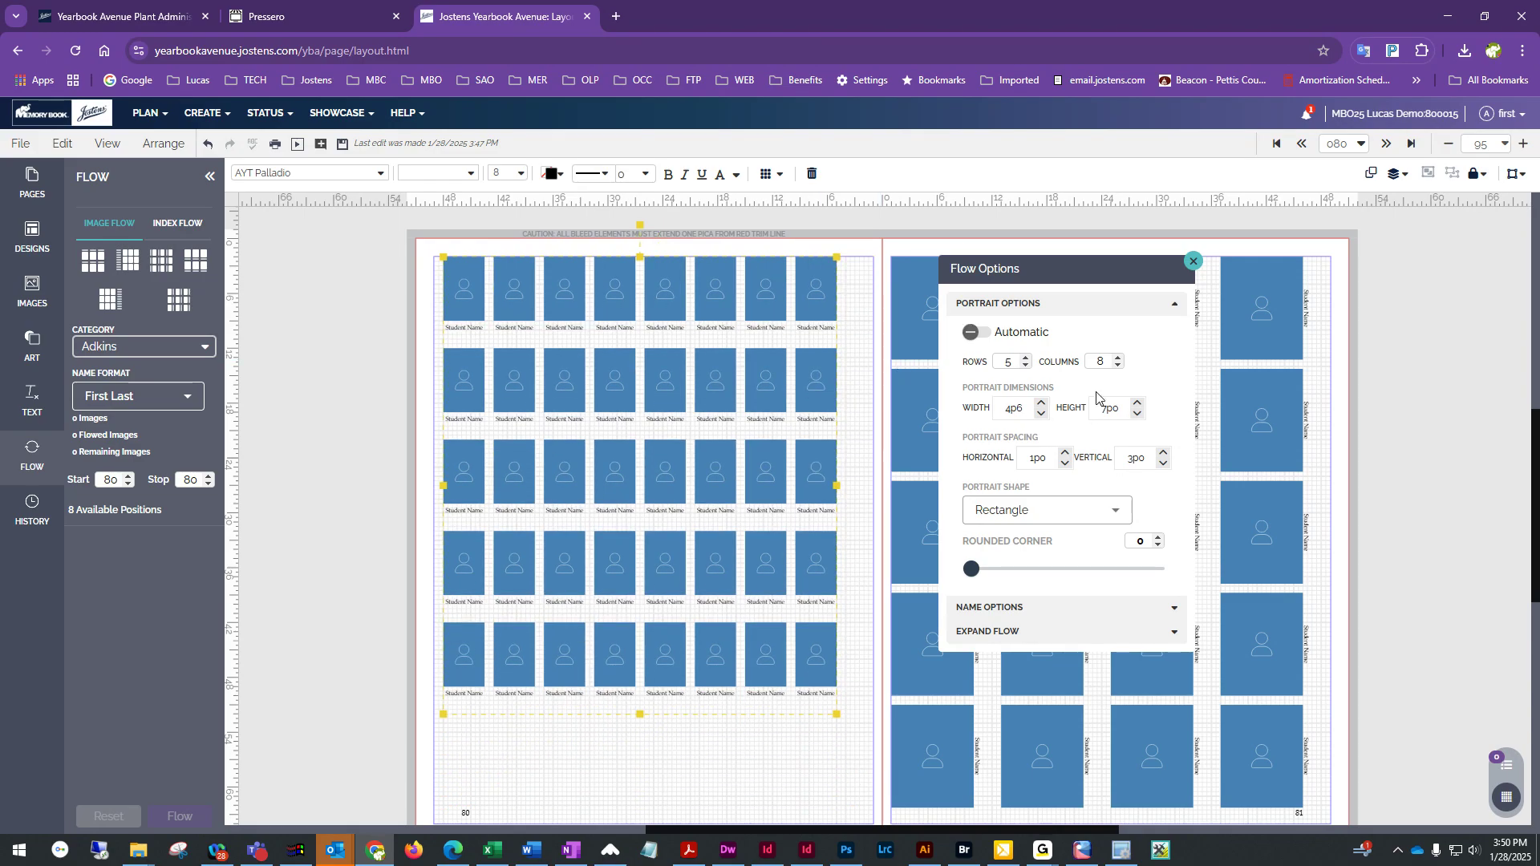
# Move page 80's portrait grid down toward the bottom margin, leaving space above it
pyautogui.moveTo(813, 298); pyautogui.dragTo(828, 382)
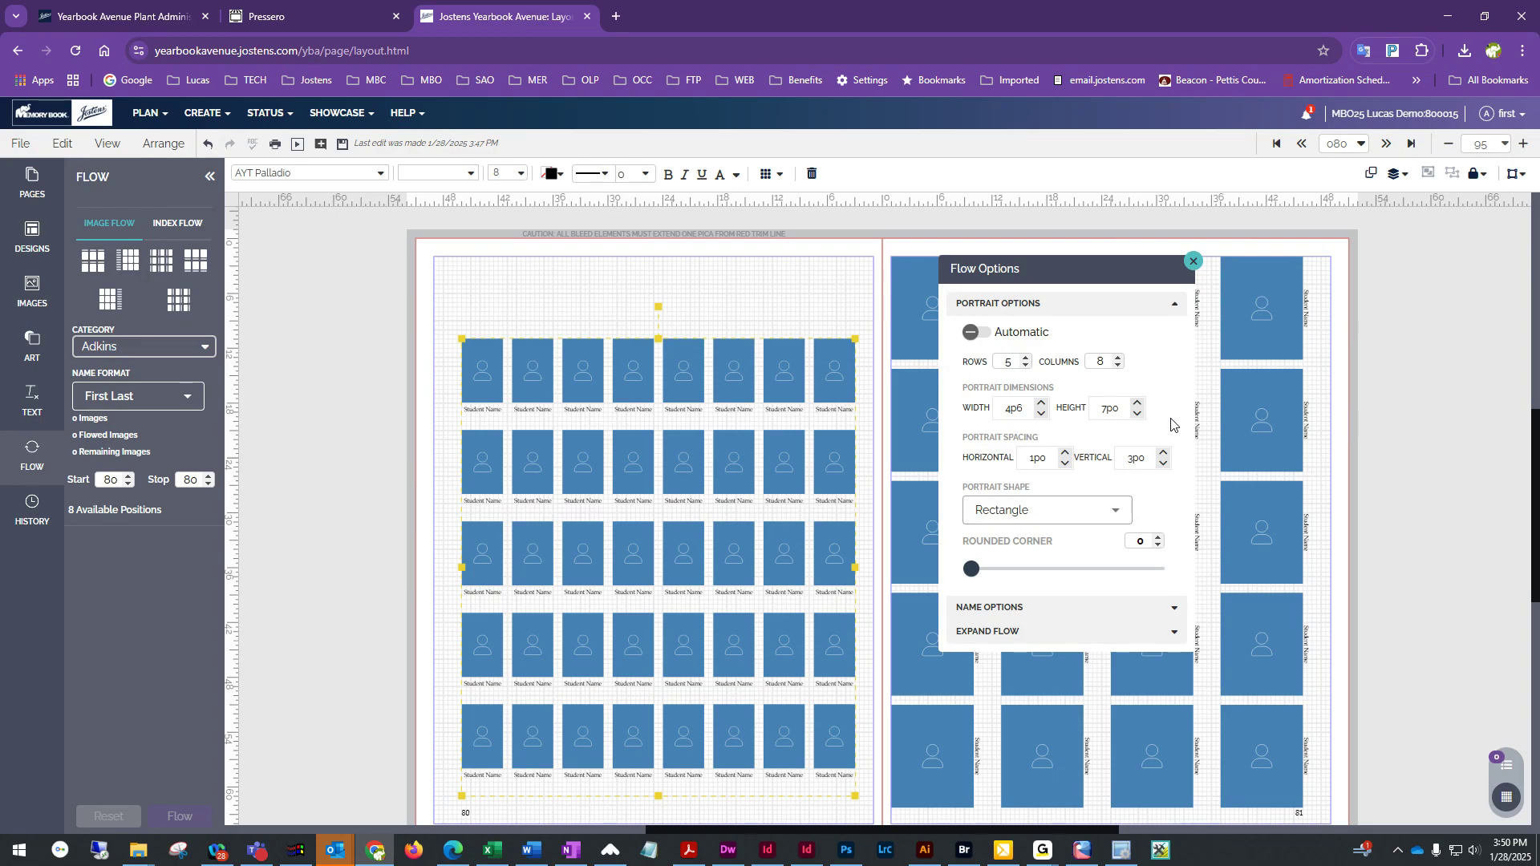
pyautogui.click(1358, 302)
pyautogui.click(837, 378)
pyautogui.moveTo(839, 378); pyautogui.dragTo(837, 406)
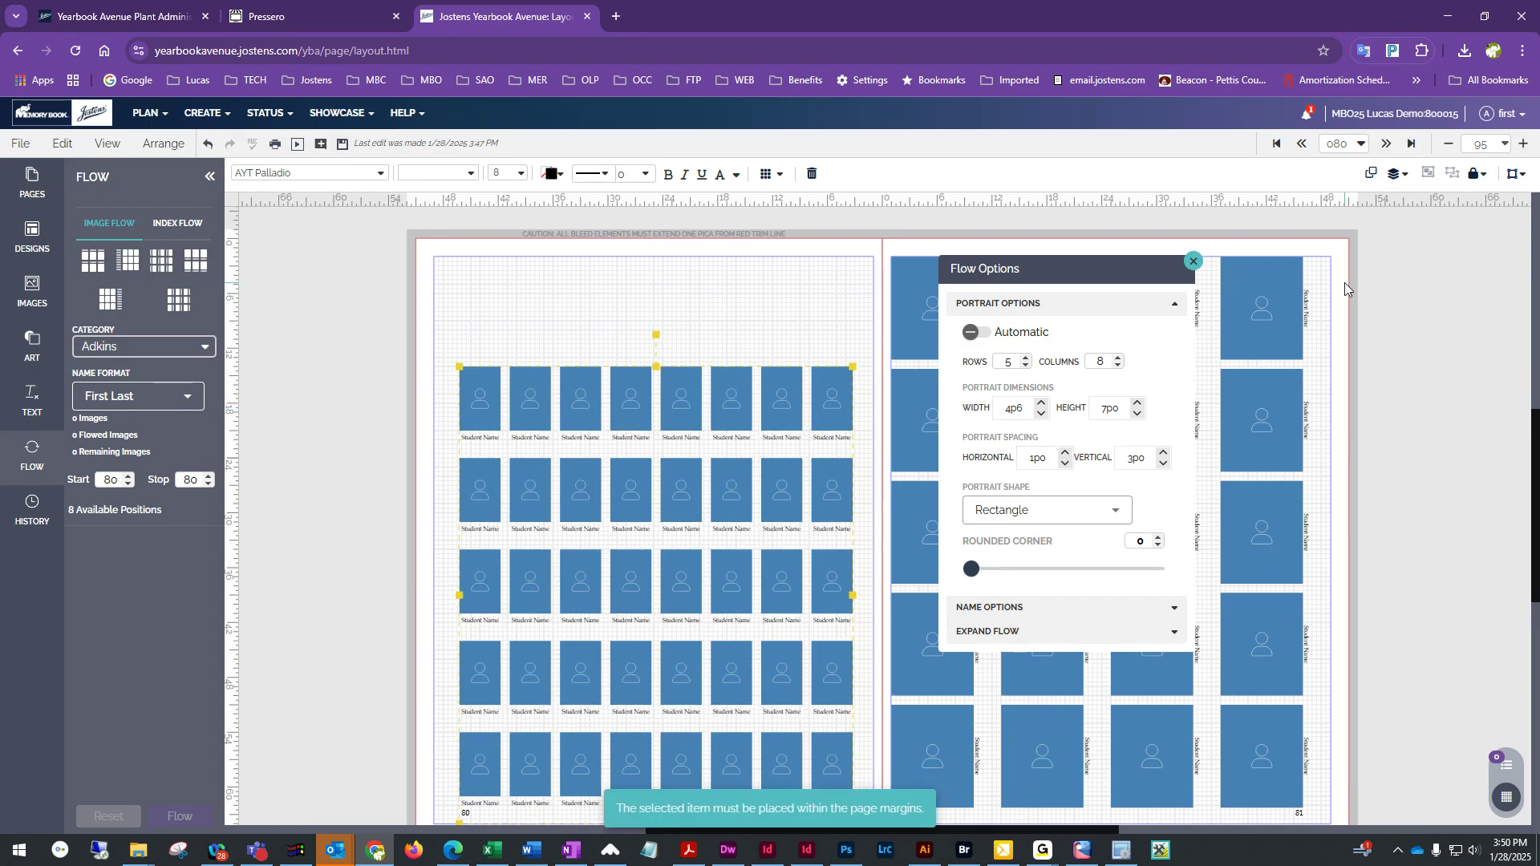
pyautogui.click(388, 318)
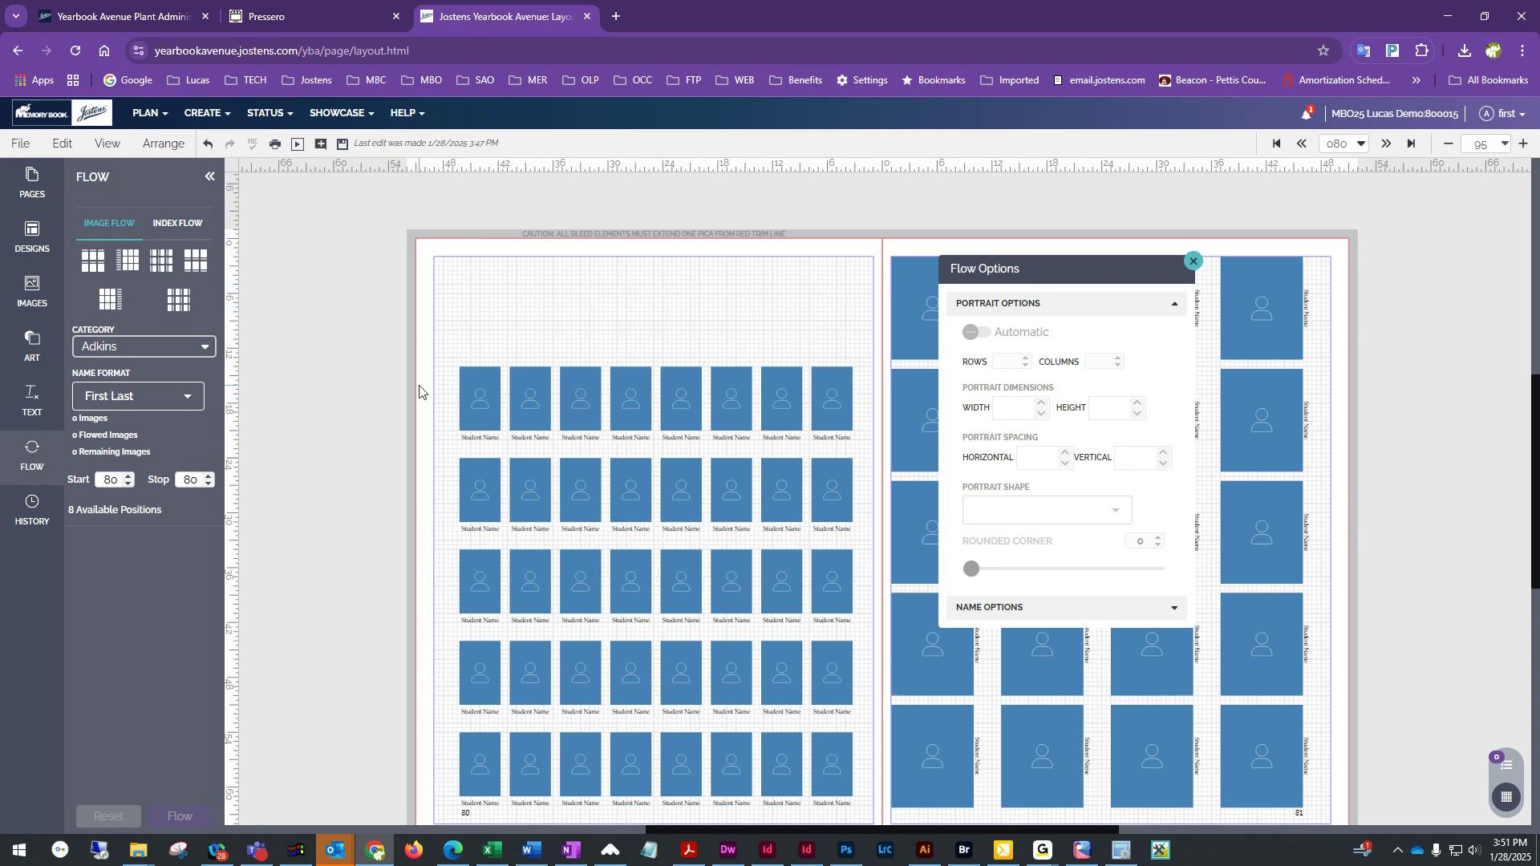
# Place a rectangular image frame in the upper-left corner of page 80 above the portraits
pyautogui.click(36, 353)
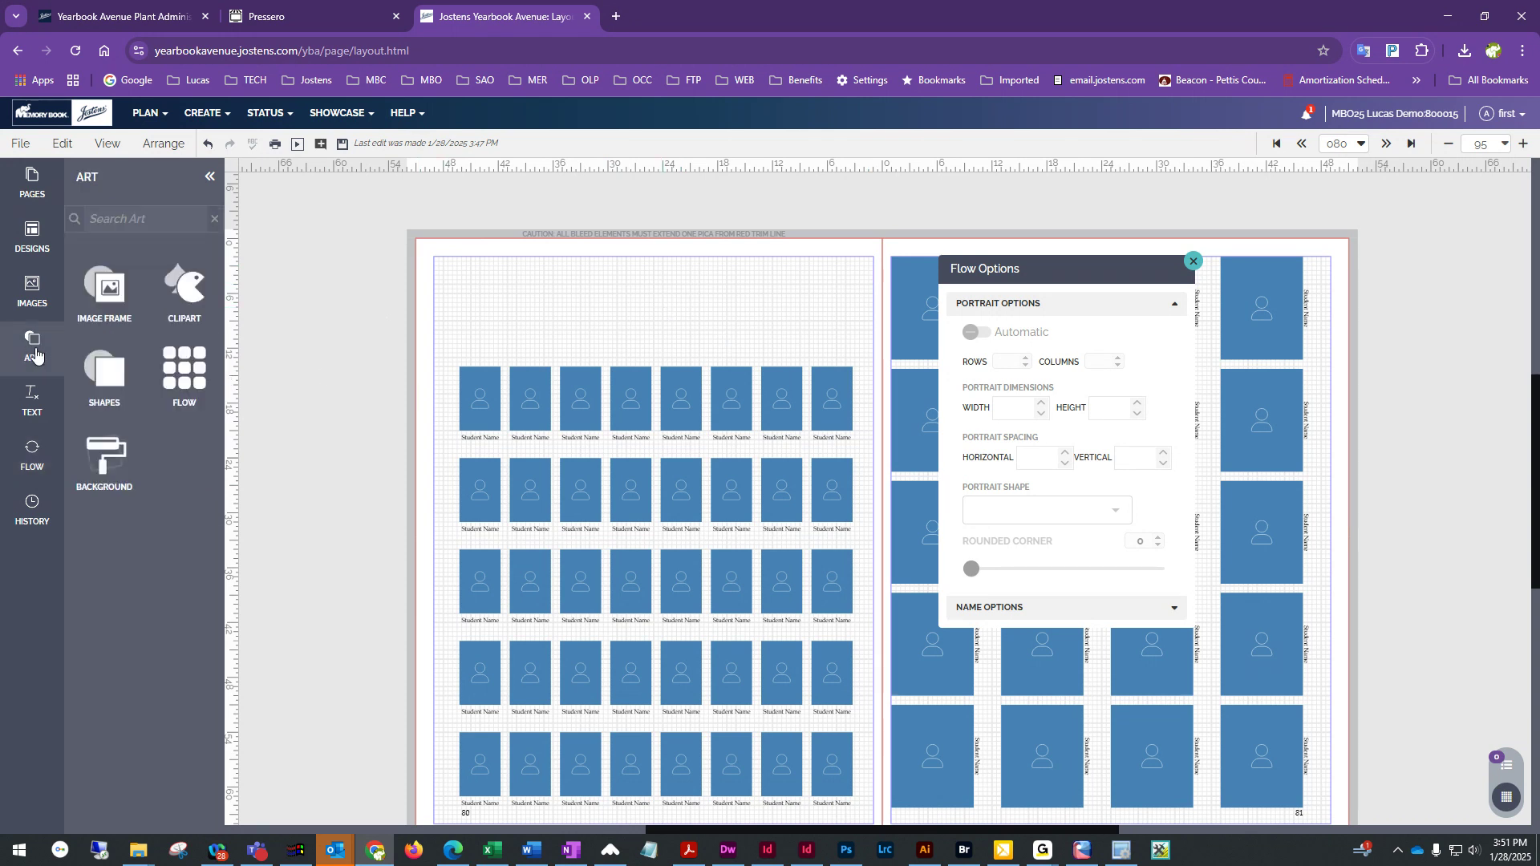
pyautogui.click(108, 290)
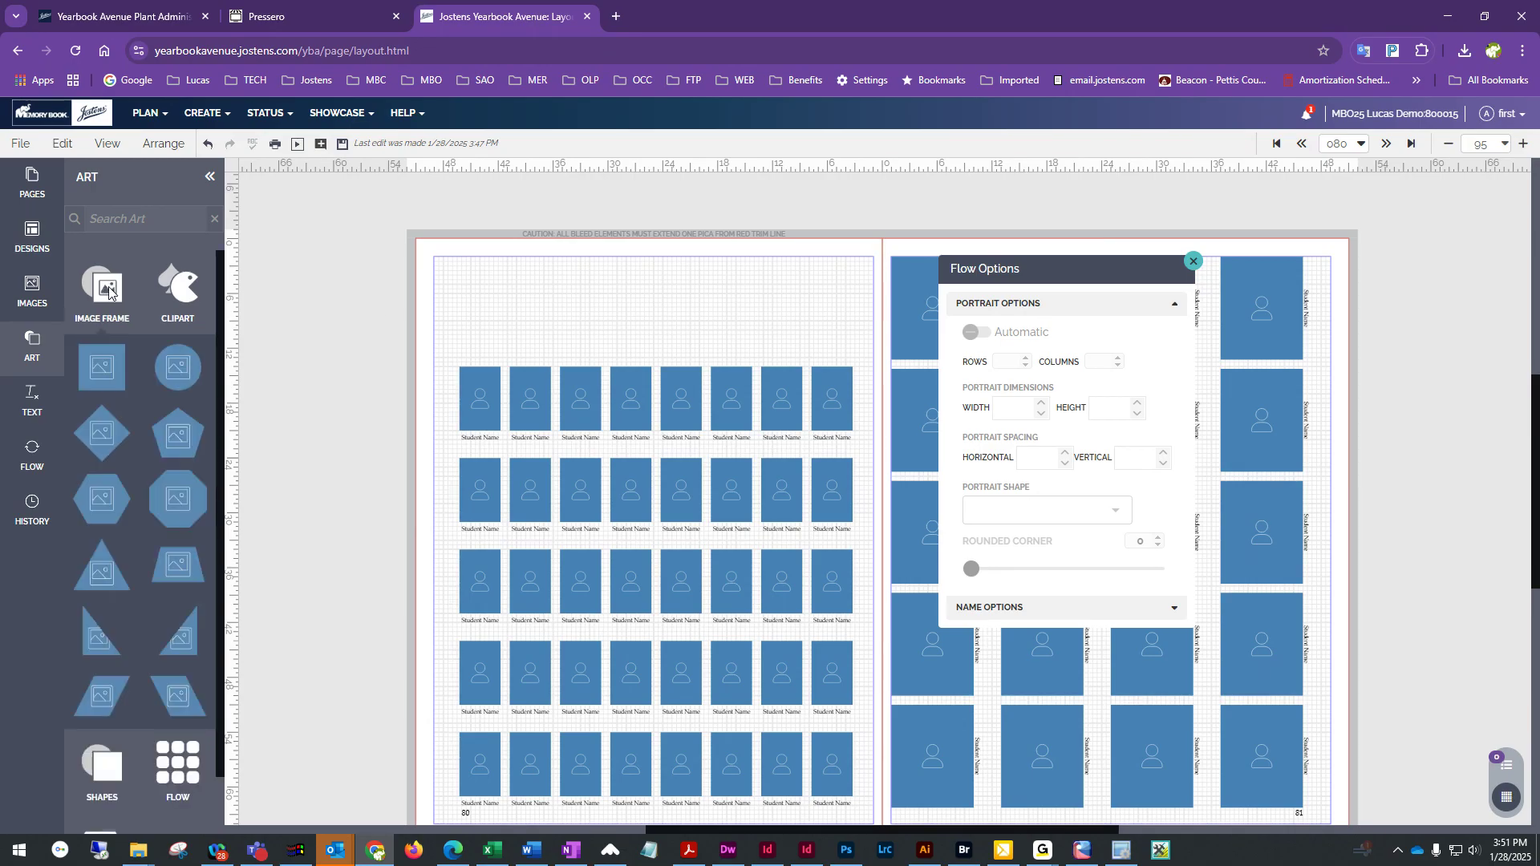
pyautogui.moveTo(99, 369); pyautogui.dragTo(787, 305)
pyautogui.moveTo(843, 366); pyautogui.dragTo(822, 351)
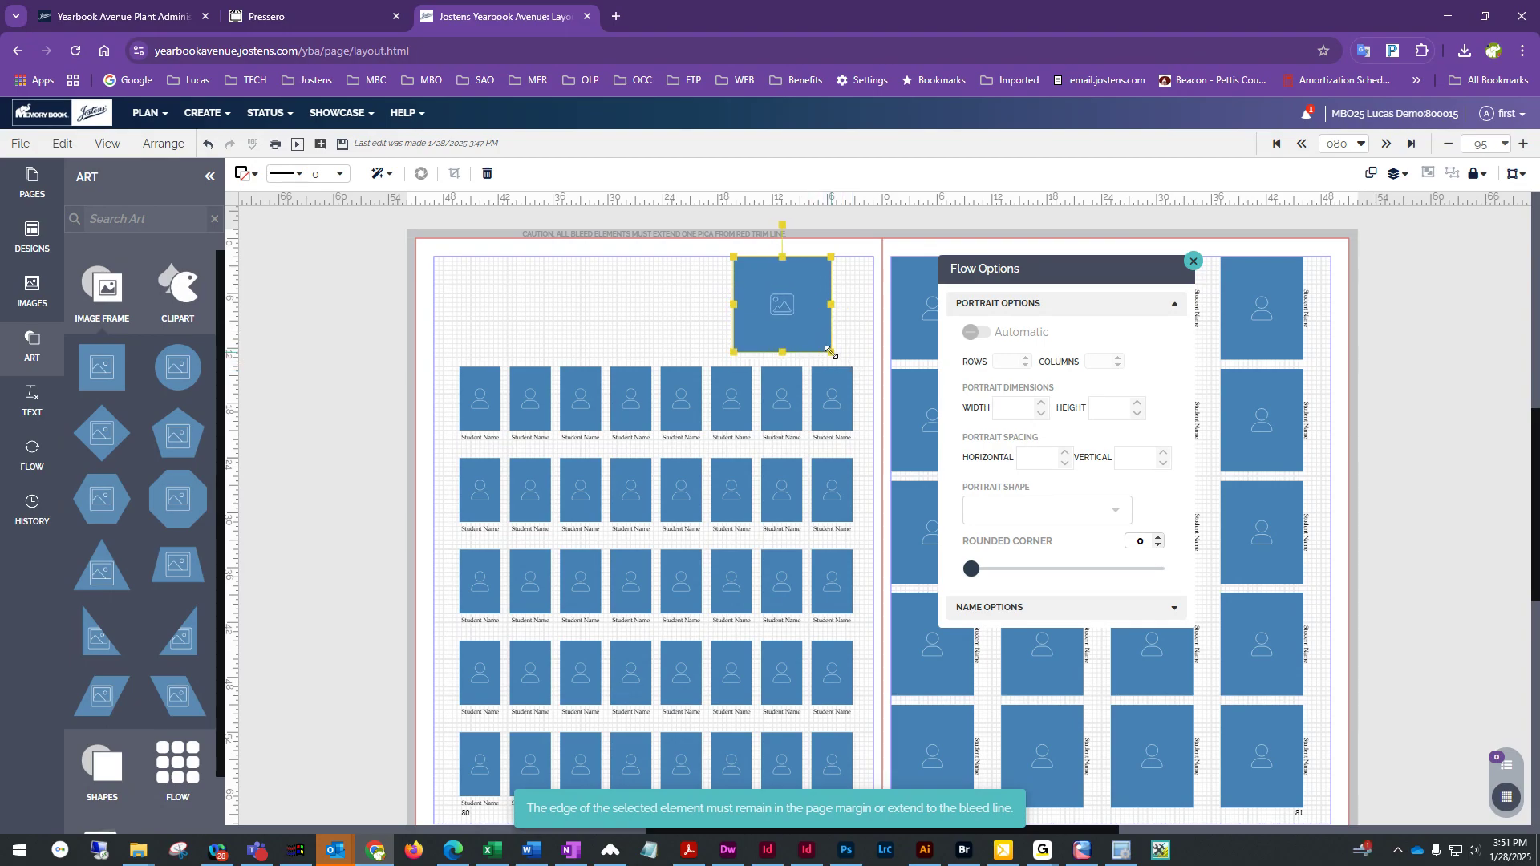
pyautogui.moveTo(768, 307); pyautogui.dragTo(494, 312)
pyautogui.click(646, 310)
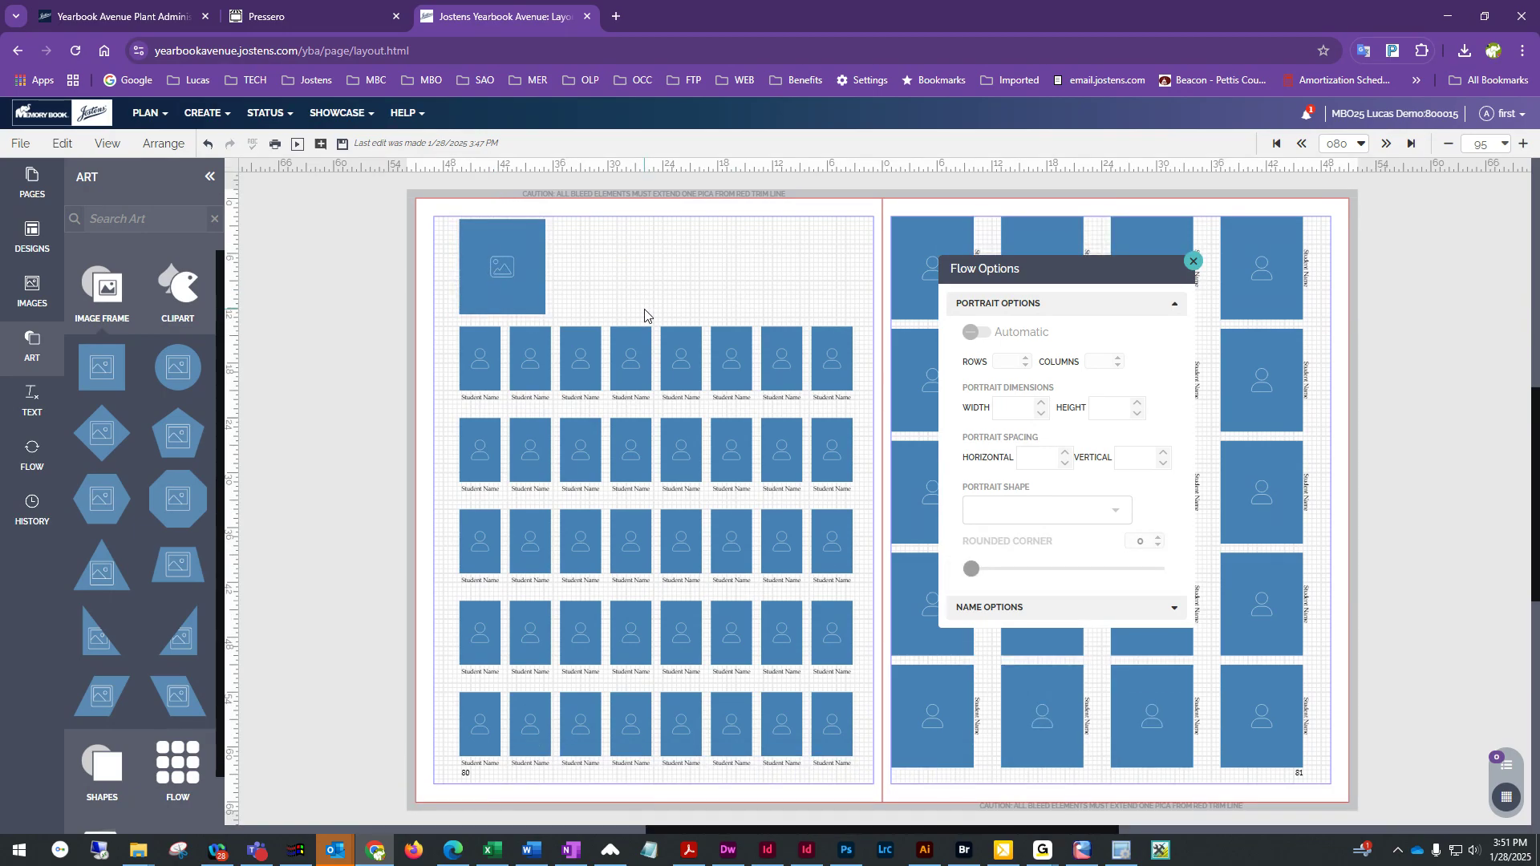
# Add a Headline text box beside the image frame at the top of page 80
pyautogui.moveTo(1105, 270); pyautogui.dragTo(1467, 310)
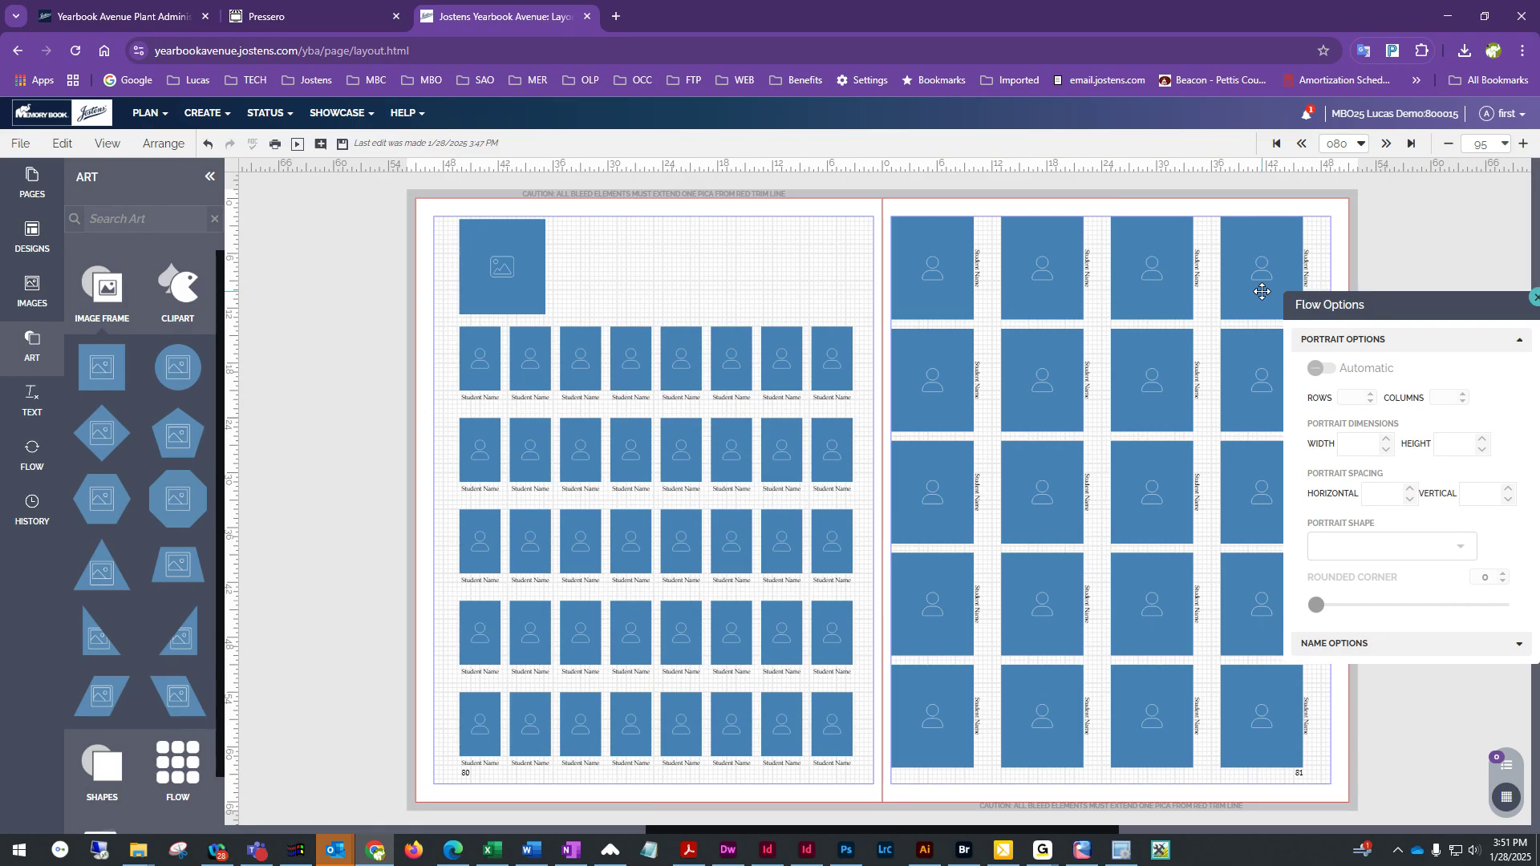
pyautogui.click(793, 358)
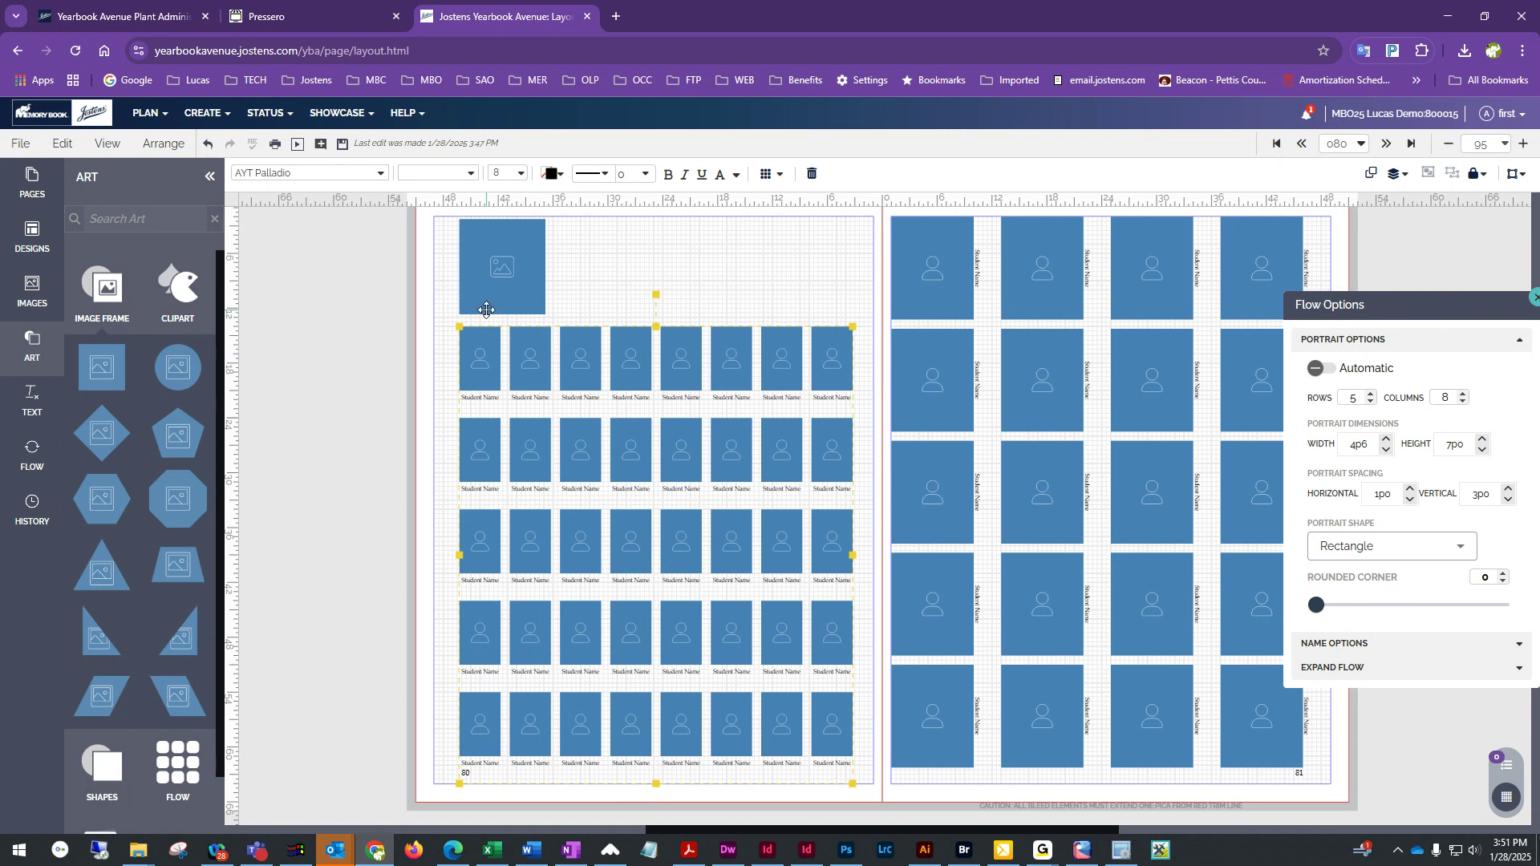
pyautogui.click(32, 398)
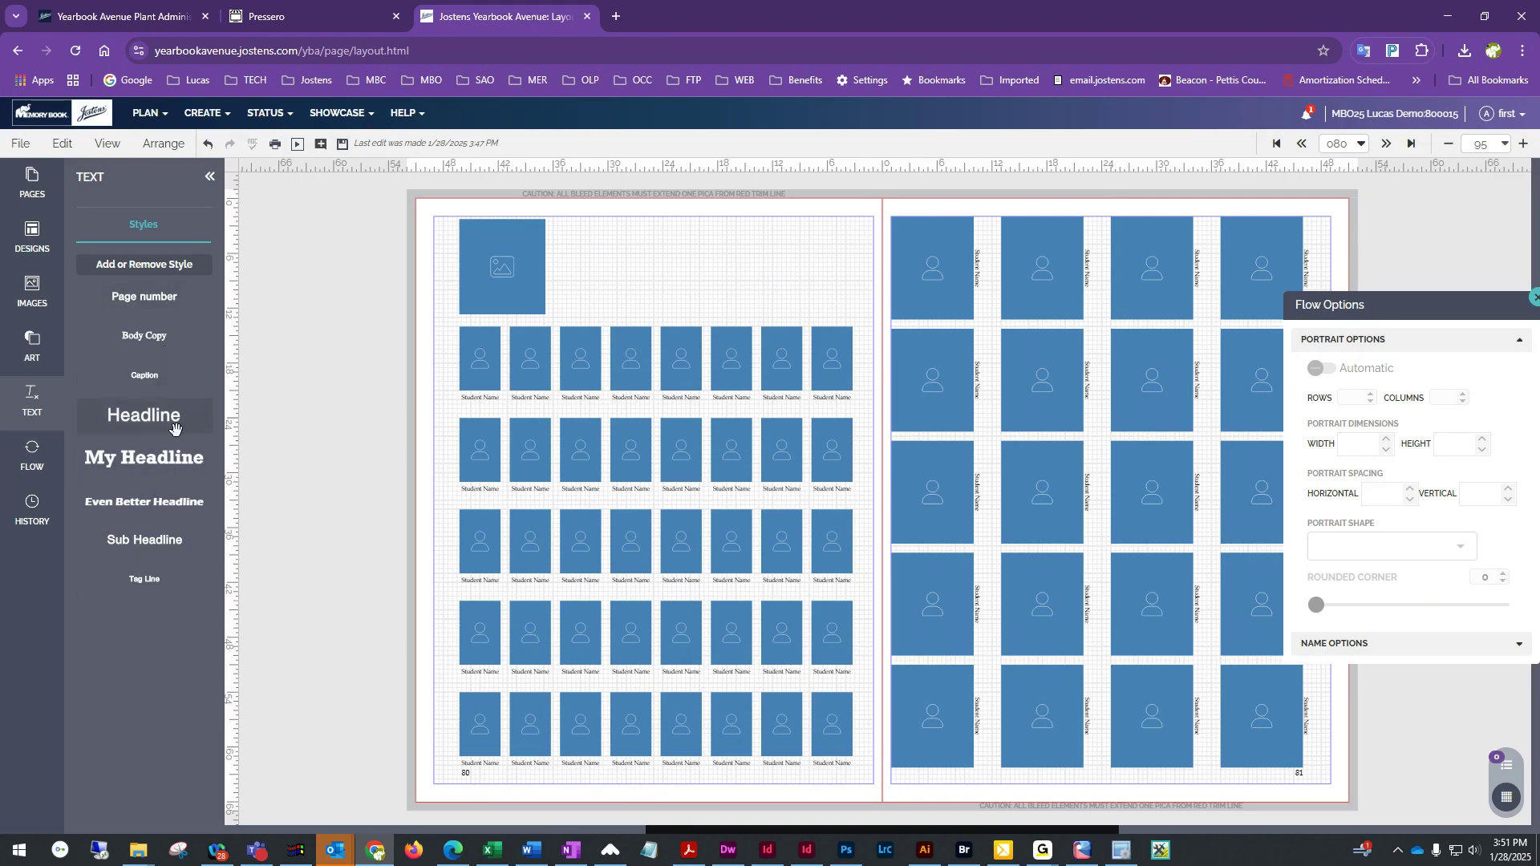
pyautogui.moveTo(144, 414); pyautogui.dragTo(838, 304)
pyautogui.click(631, 258)
pyautogui.click(663, 254)
pyautogui.moveTo(648, 257); pyautogui.dragTo(529, 249)
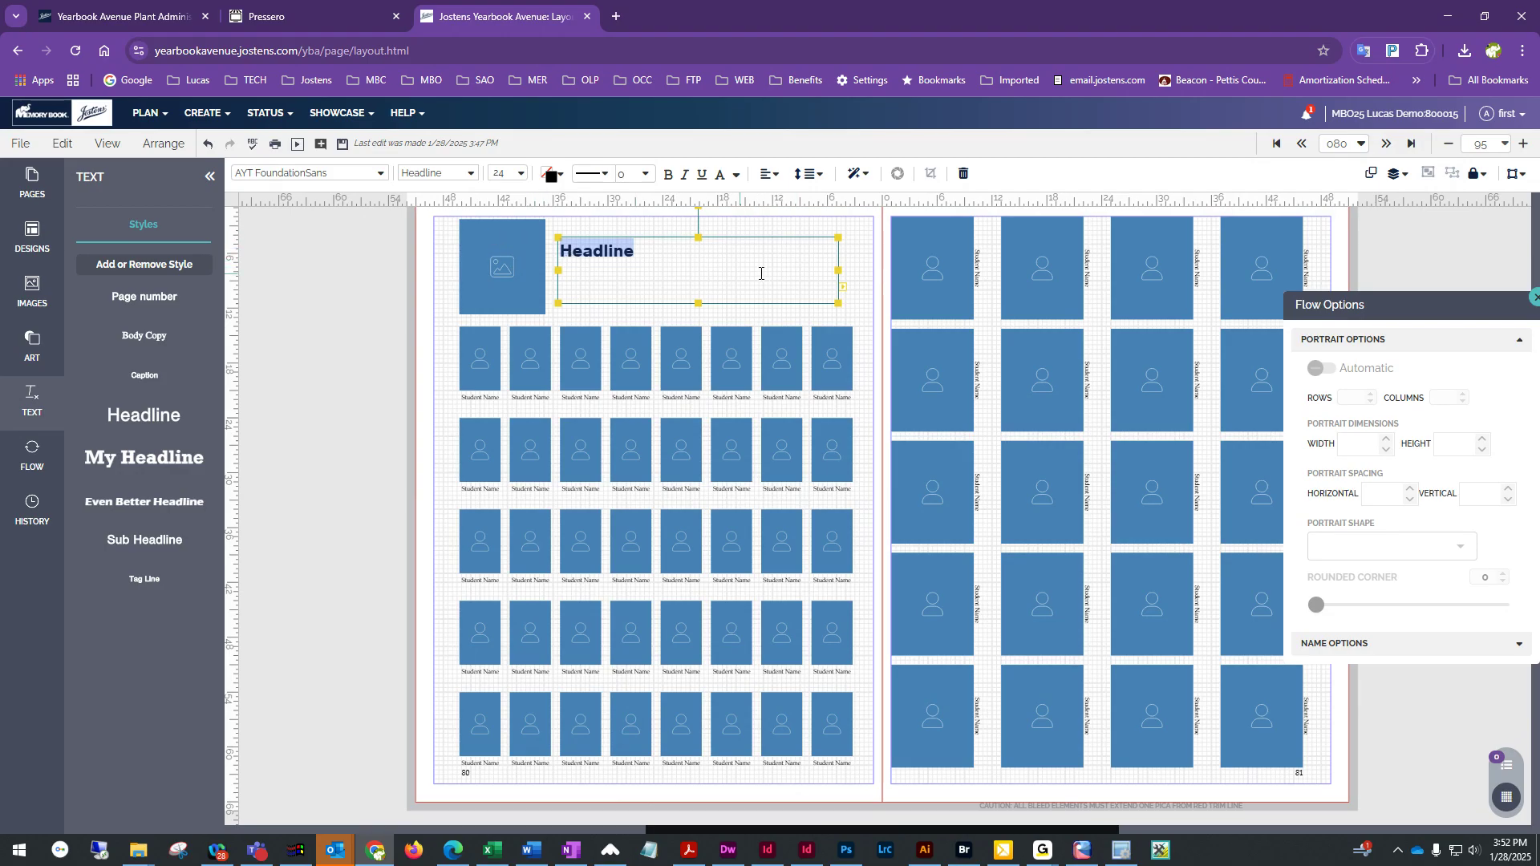
pyautogui.click(866, 273)
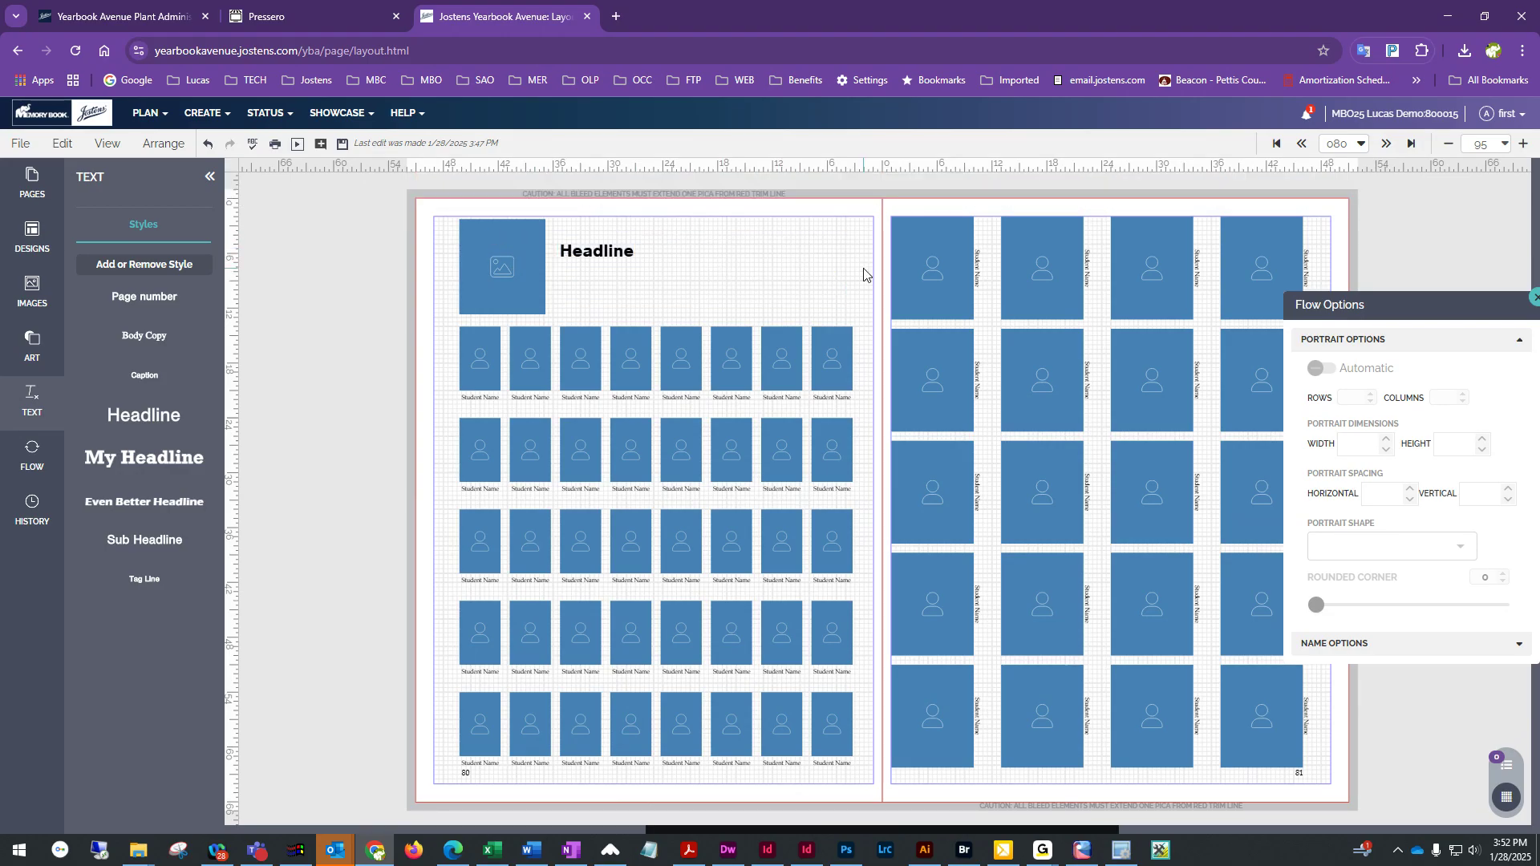
pyautogui.click(523, 267)
pyautogui.click(631, 256)
pyautogui.click(811, 227)
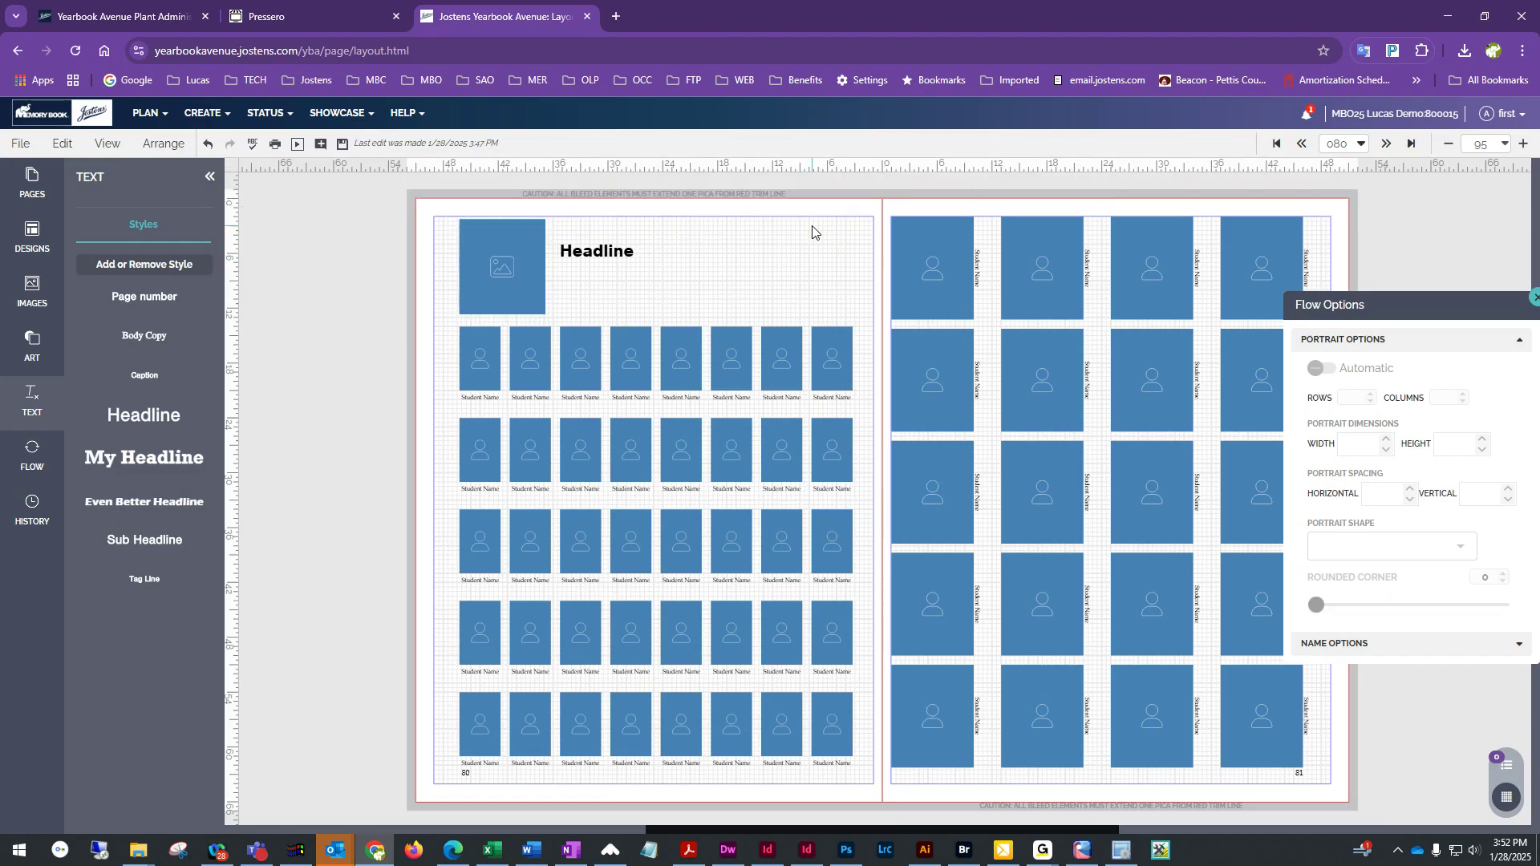